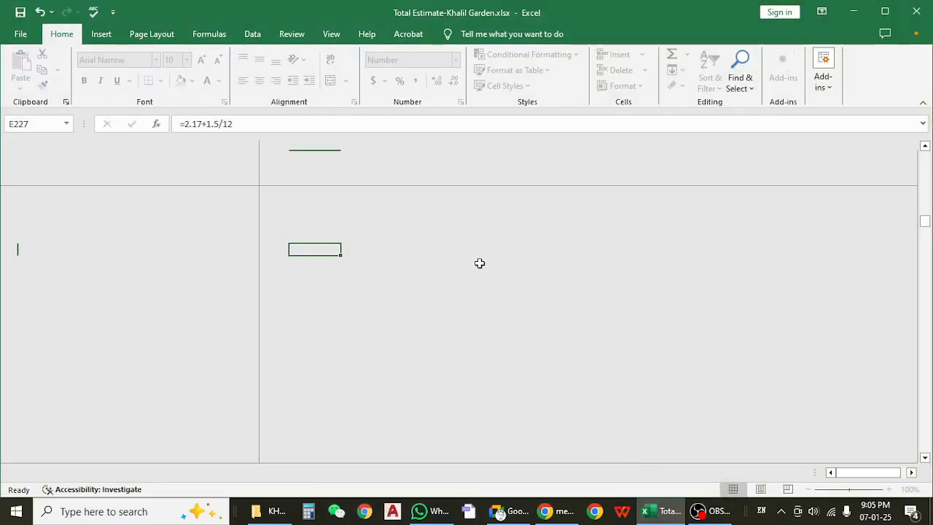
# - Examine the length formulas of the 1st Floor door shutter items on the Paint sheet, including the main door, 3'-1" and 2'-11" rows
pyautogui.scroll(4, 444, 286)
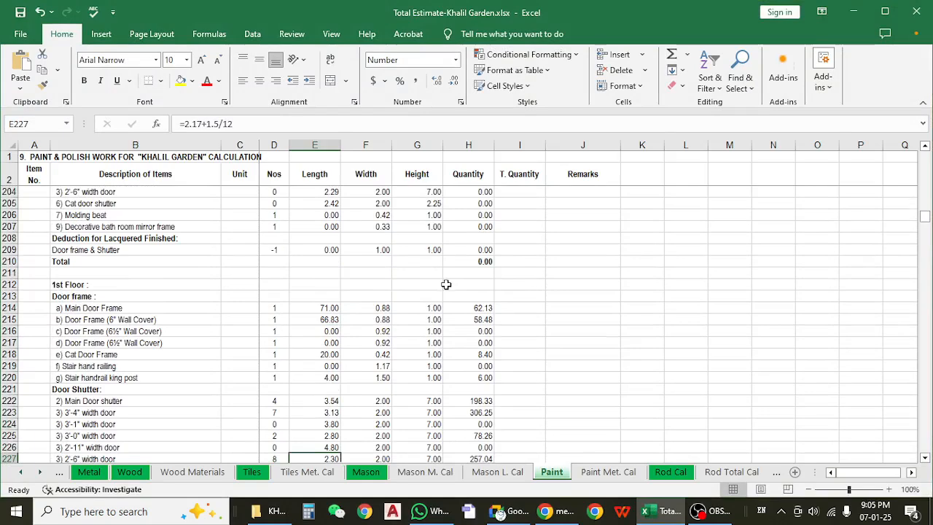
pyautogui.scroll(-2, 447, 286)
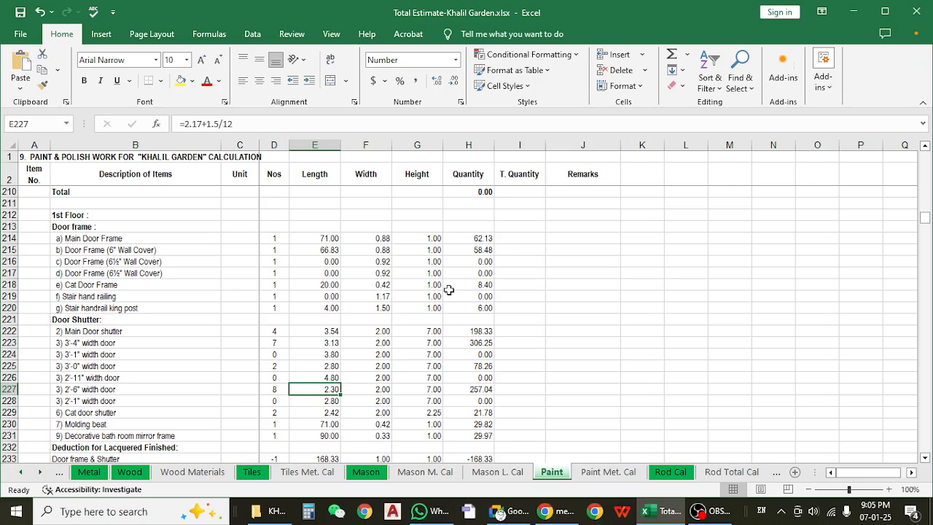
pyautogui.click(318, 350)
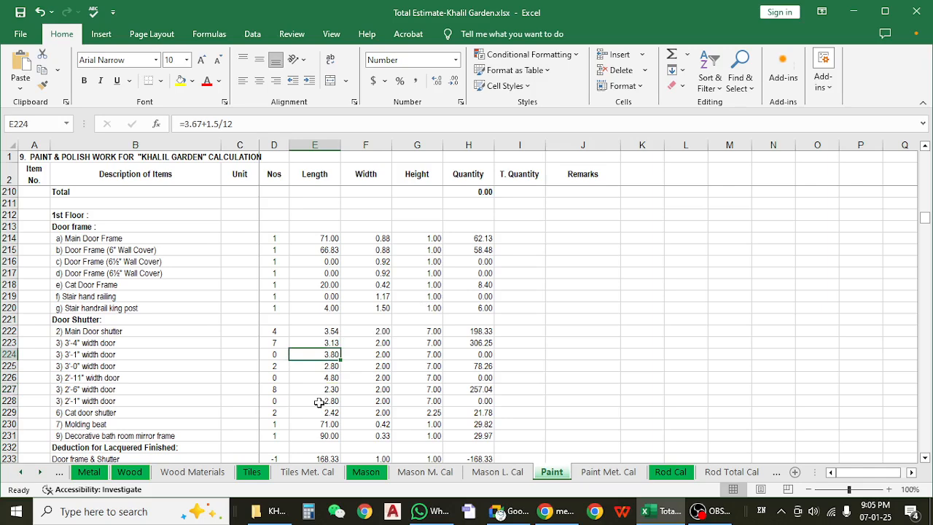
pyautogui.click(328, 332)
pyautogui.click(333, 378)
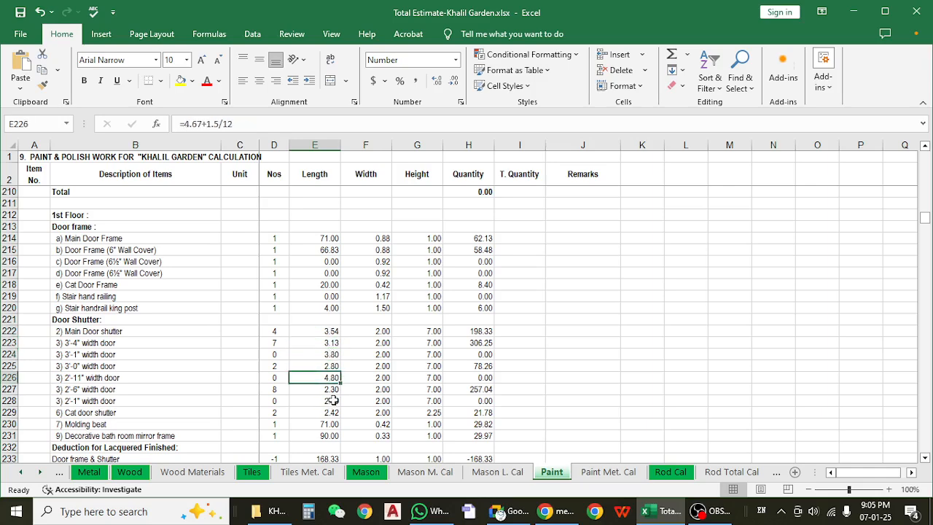
pyautogui.scroll(-1, 333, 400)
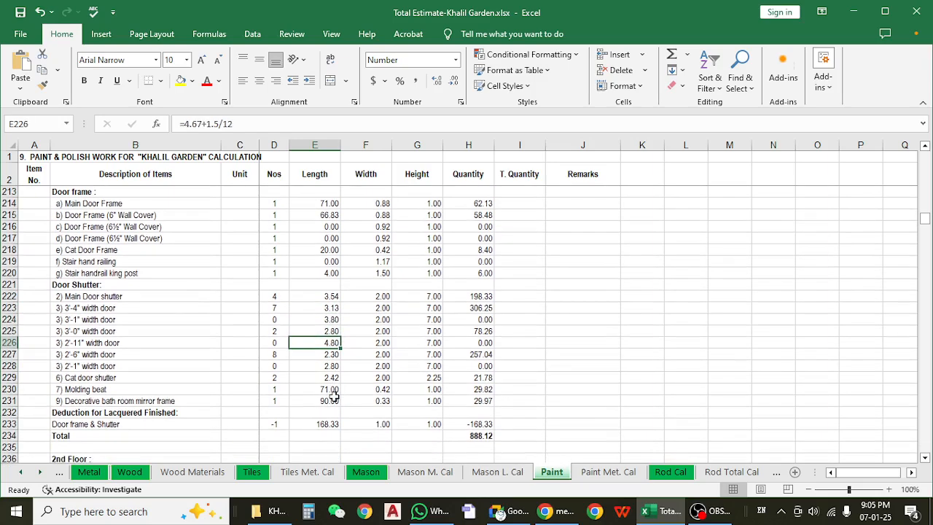
pyautogui.scroll(1, 333, 395)
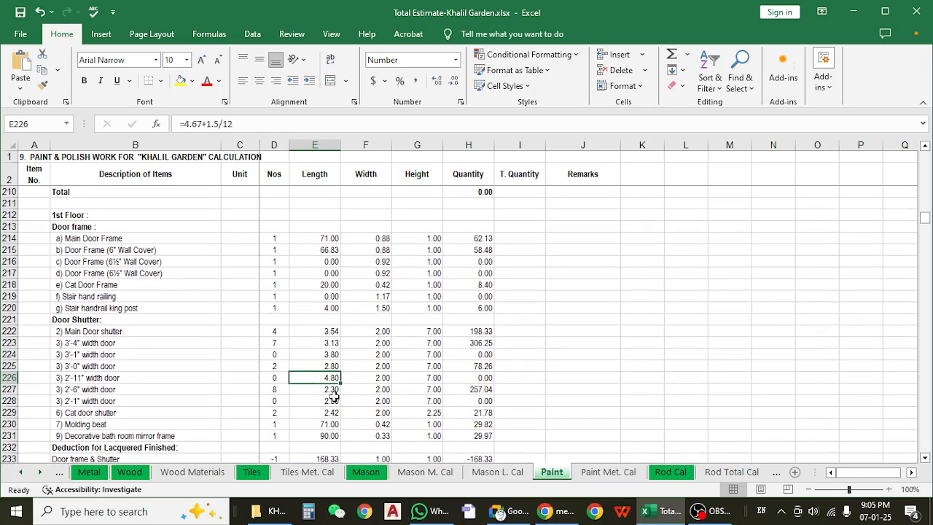
pyautogui.click(326, 332)
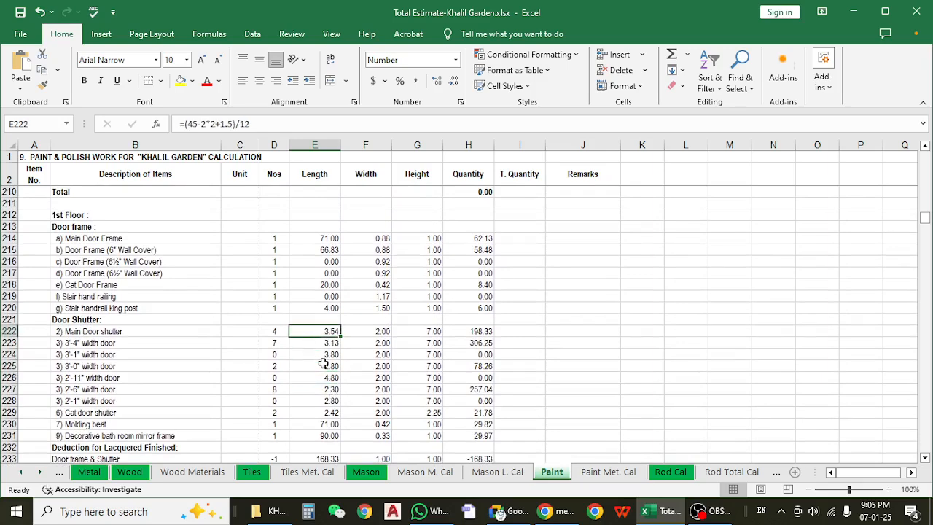
pyautogui.click(323, 375)
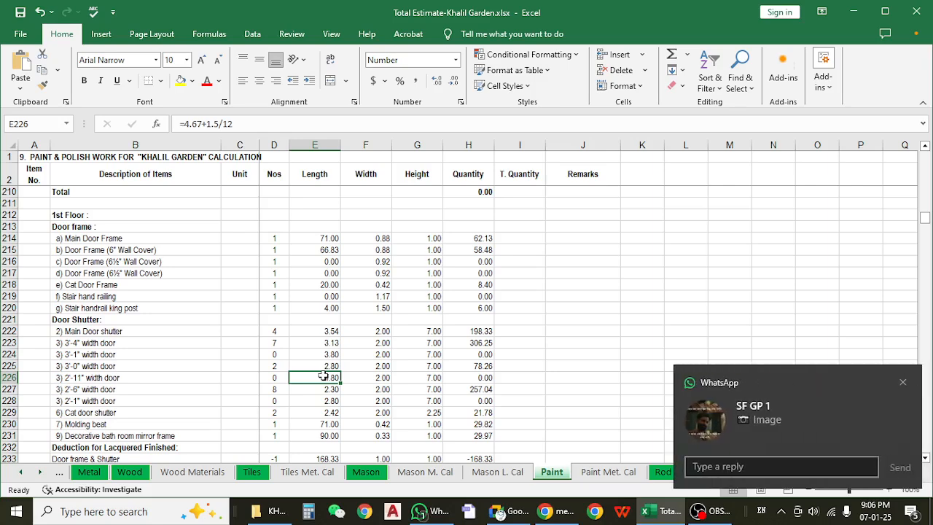
# - Dismiss the WhatsApp notification, then bring up WhatsApp and close its window to return to the estimate workbook
pyautogui.click(902, 382)
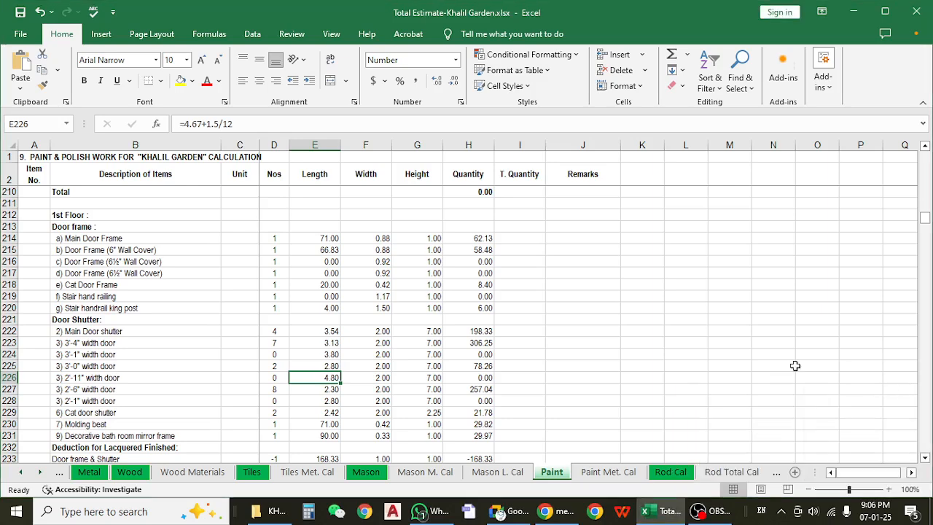
pyautogui.click(430, 511)
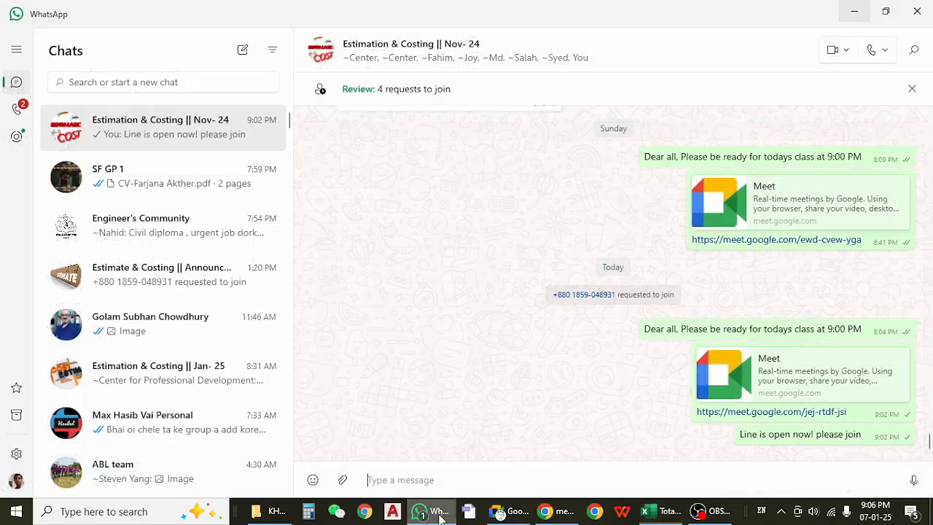
pyautogui.click(924, 9)
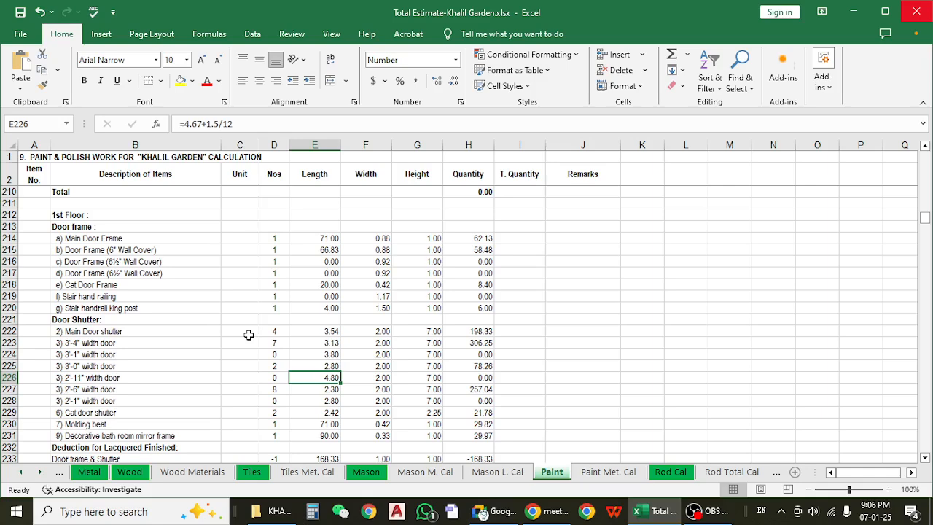
# - Compare the length formulas of the 1st Floor 3'-4" width door and main door shutter
pyautogui.click(316, 340)
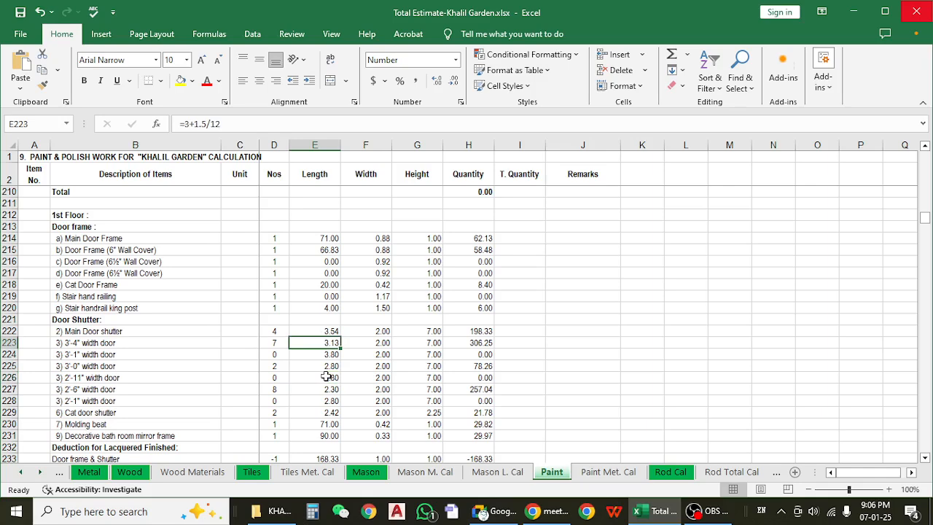
pyautogui.click(329, 331)
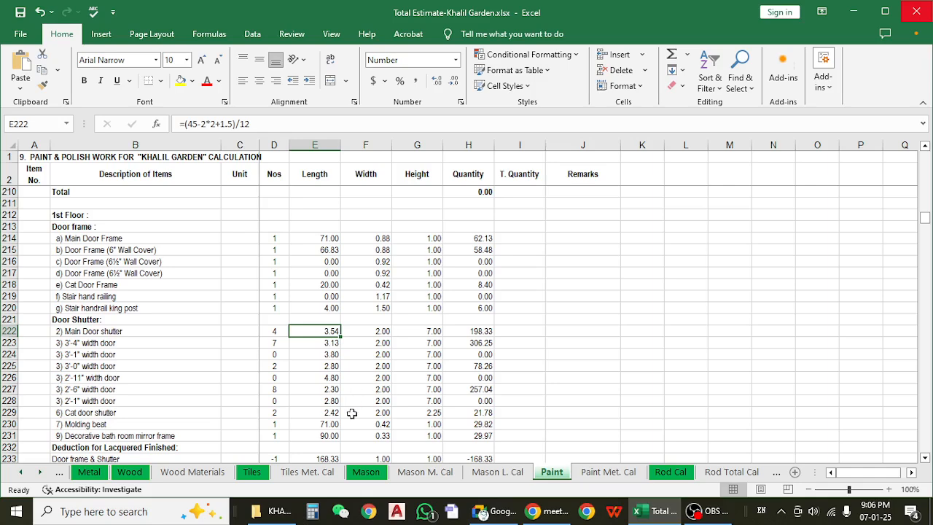
pyautogui.click(132, 331)
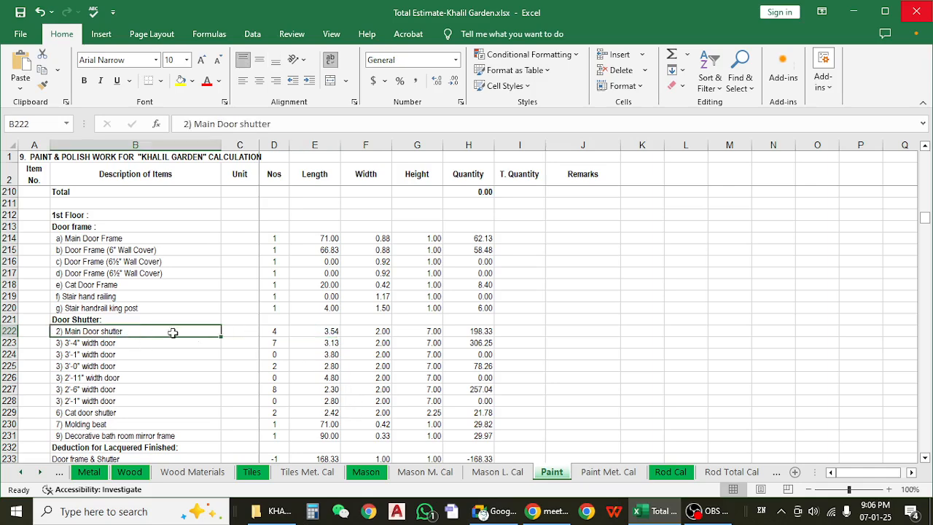
pyautogui.click(315, 329)
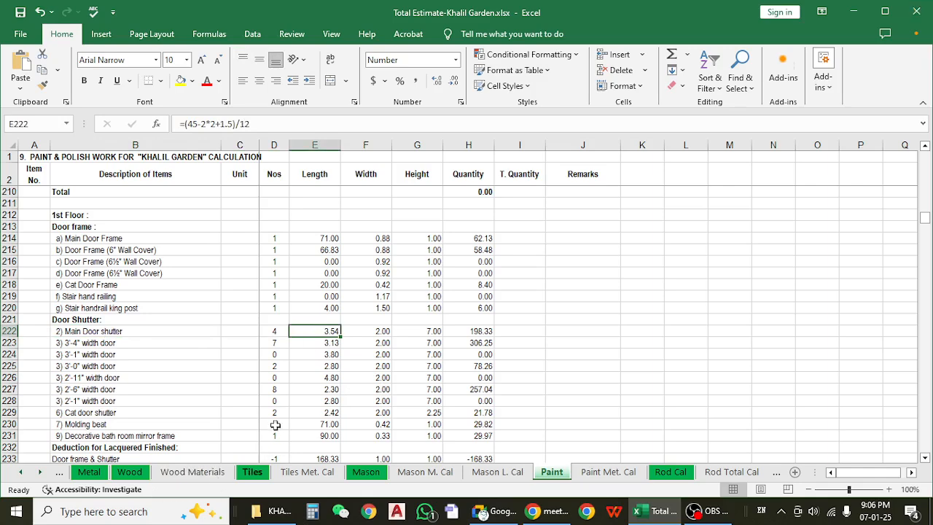
# - Trace the main door shutter count to its source on the Wood sheet and check the 1st Floor D1 door's length and height
pyautogui.click(275, 330)
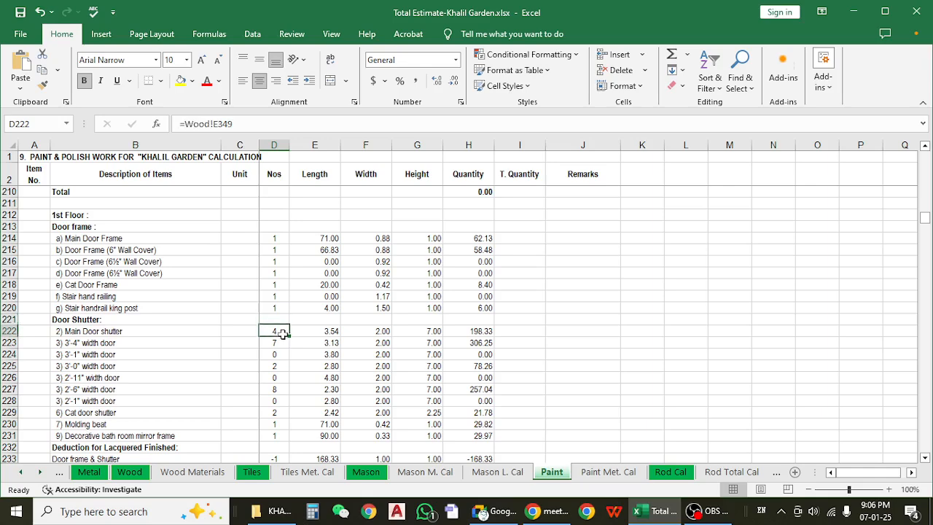
pyautogui.hotkey('ctrl', '[')
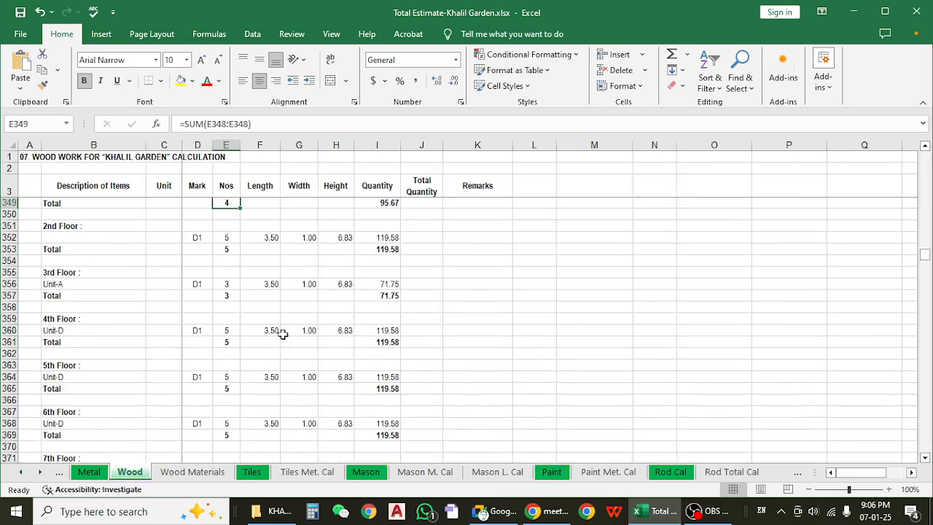
pyautogui.click(246, 307)
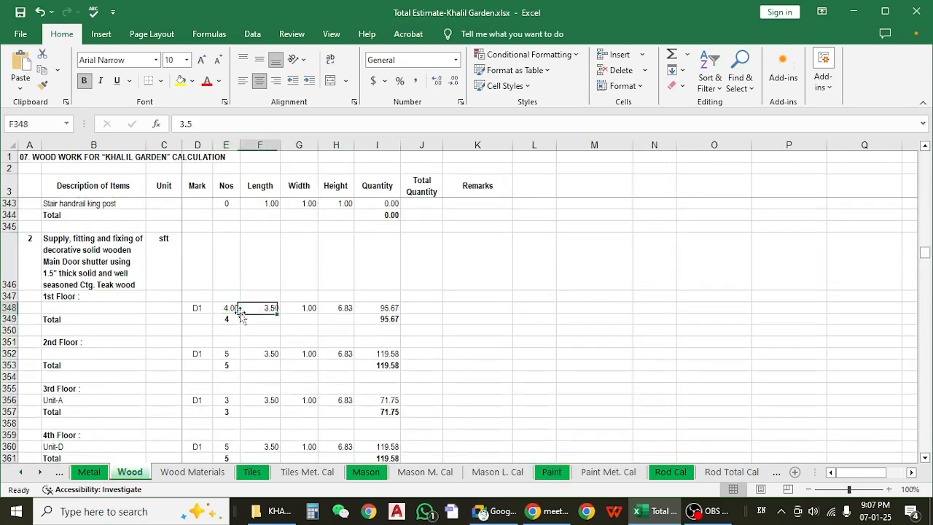
pyautogui.click(274, 331)
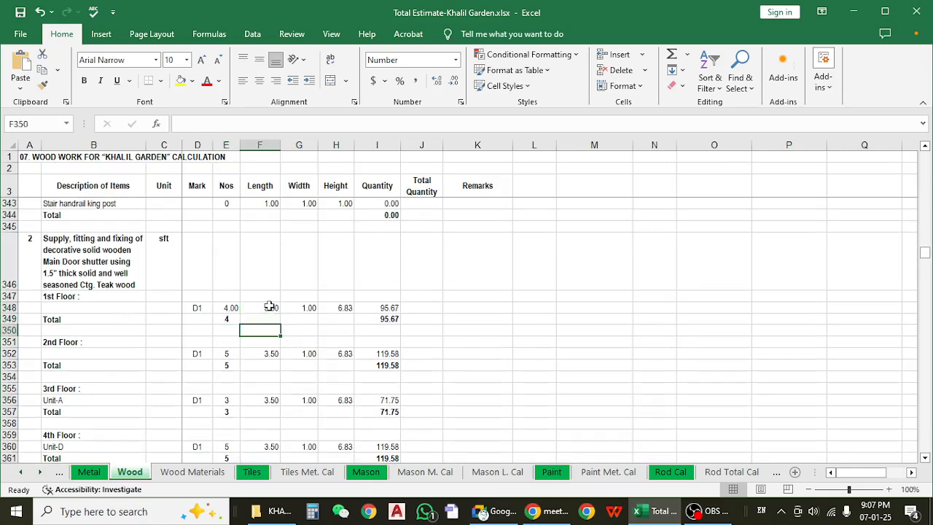
pyautogui.click(269, 307)
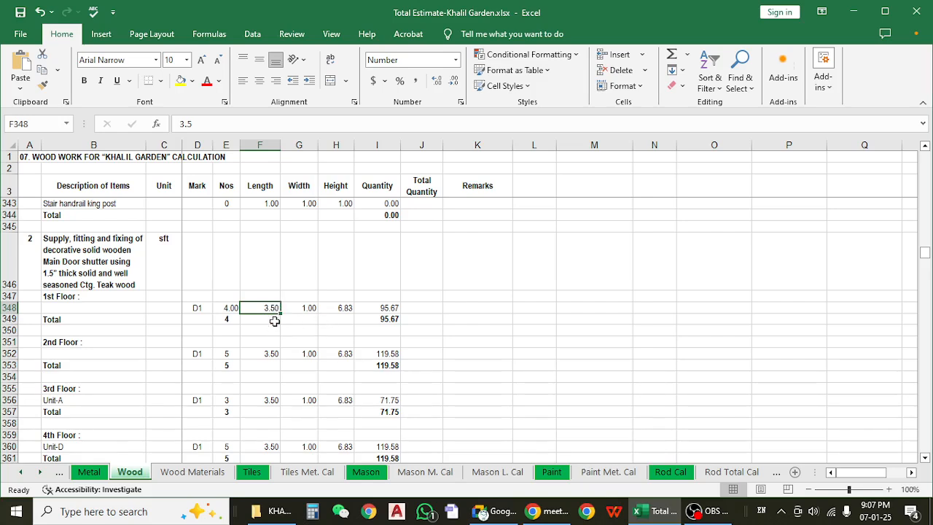
pyautogui.click(270, 318)
pyautogui.click(328, 308)
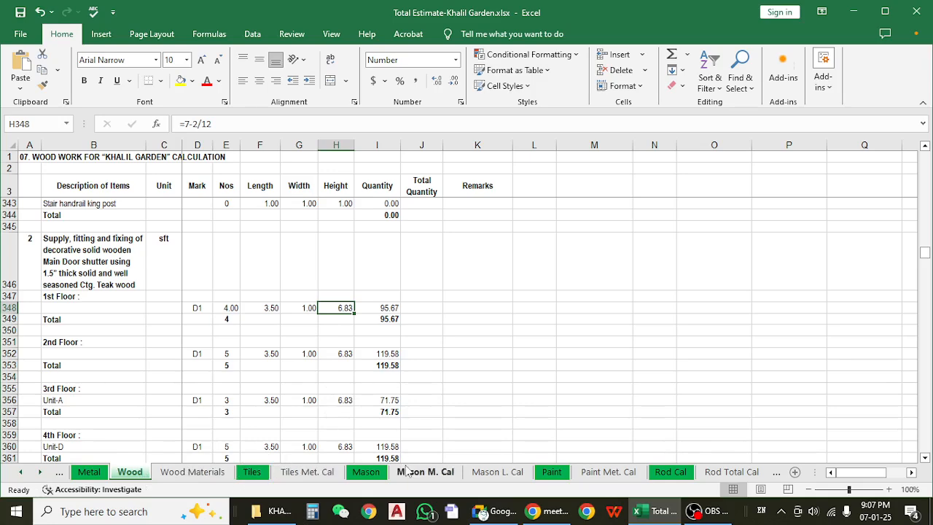
# - On the Paint sheet, change the 1st Floor main door shutter's length formula in E222 to =(45-2*2+1.5*2)/12
pyautogui.click(566, 476)
pyautogui.click(327, 328)
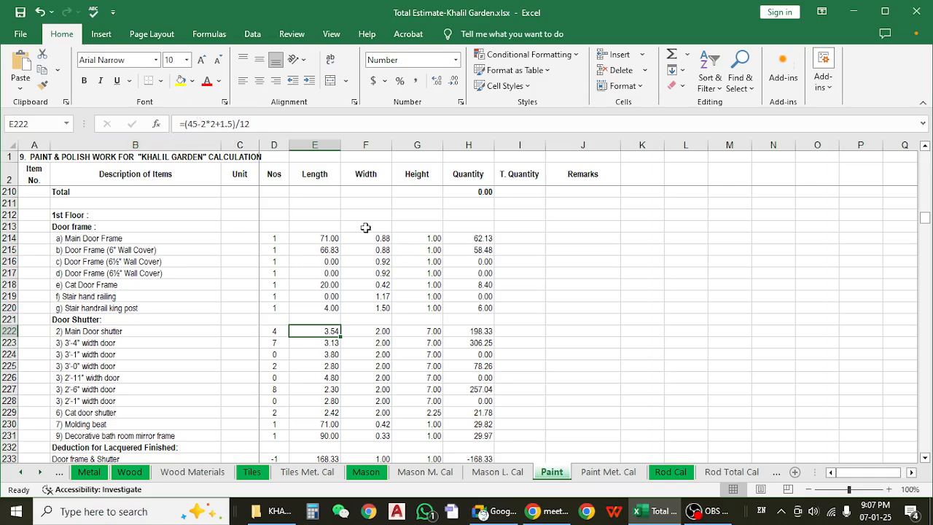
pyautogui.click(236, 124)
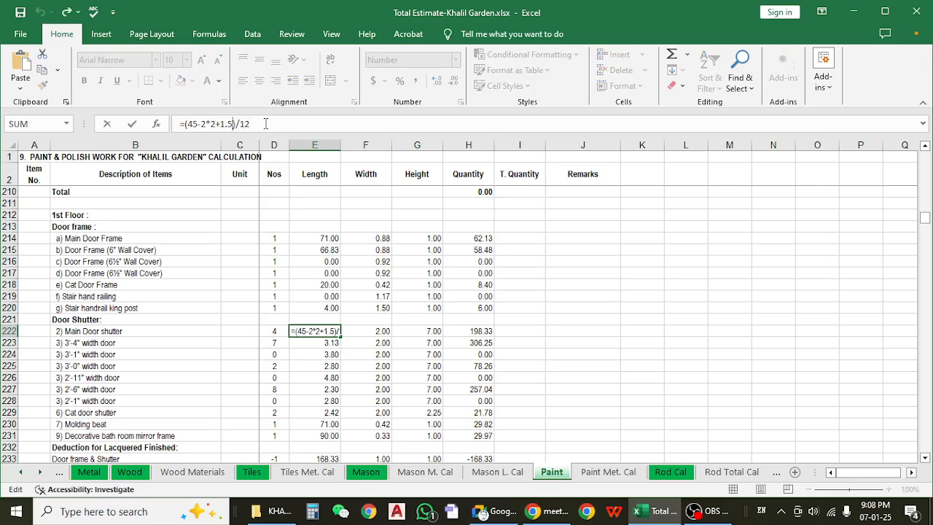
pyautogui.write('*2')
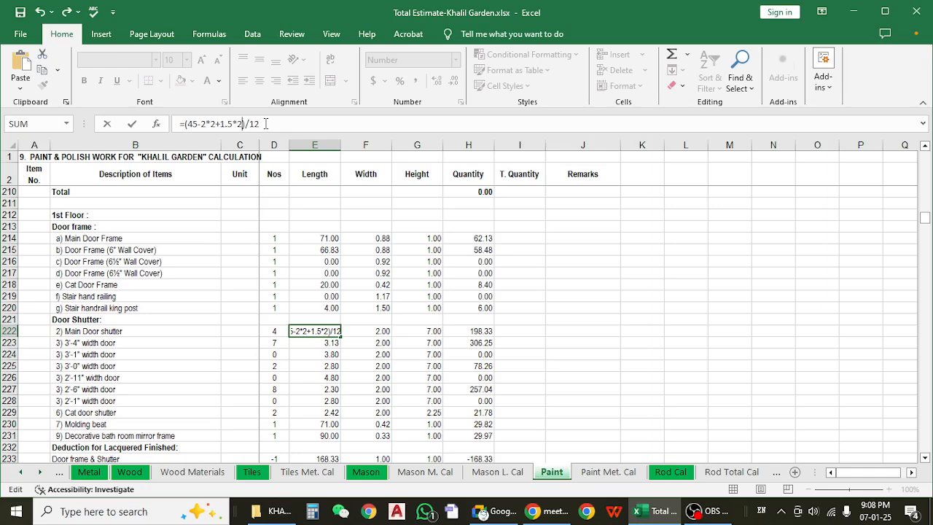
pyautogui.press('Return')
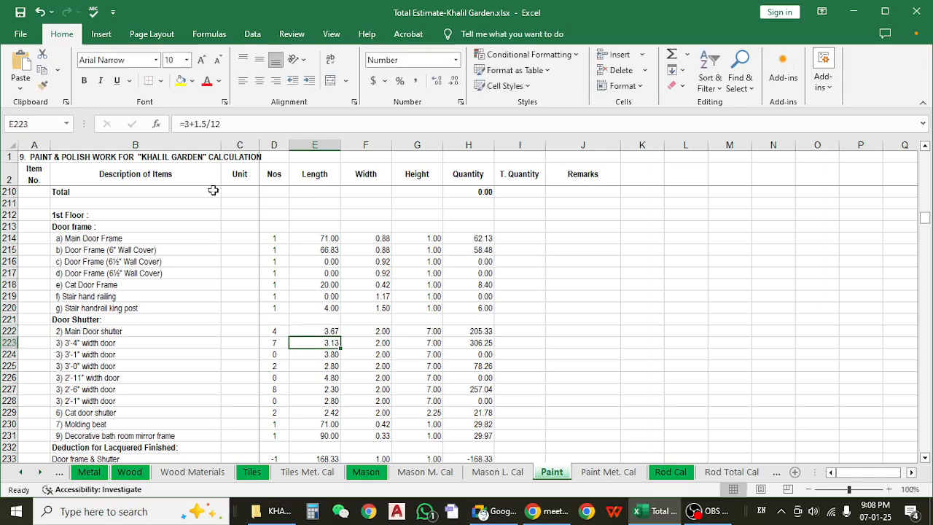
pyautogui.press('Up')
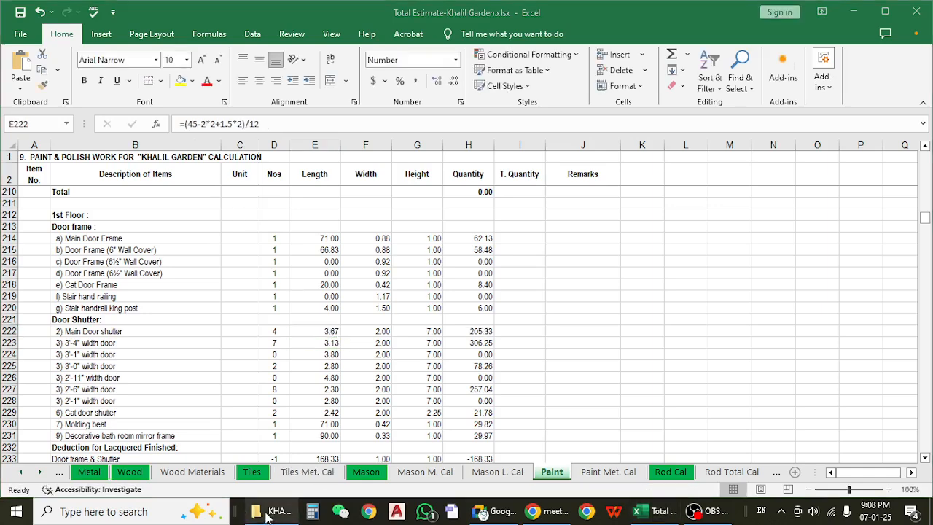
# - Switch to File Explorer and open the RE-00 FINAL TANVIR folder under Drawings & Doc, ARCHETECTURE
pyautogui.click(248, 512)
pyautogui.doubleClick(179, 149)
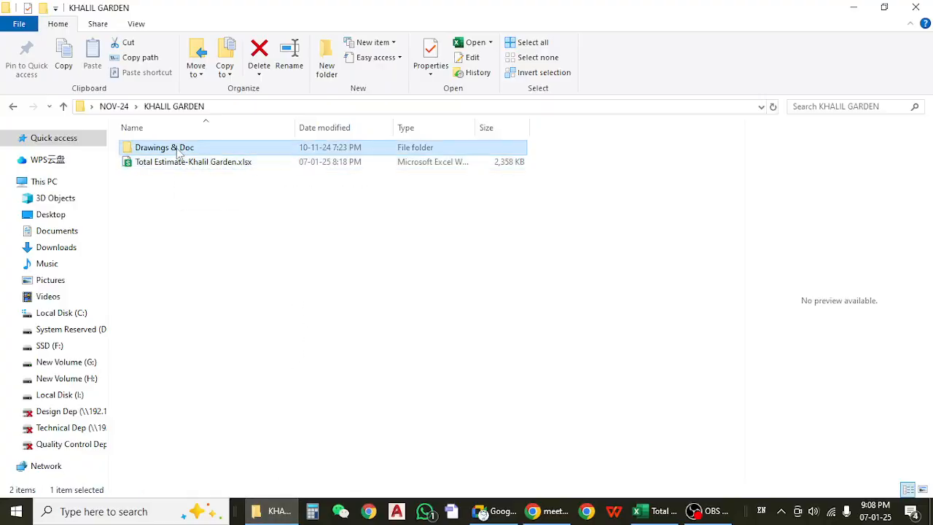
pyautogui.doubleClick(177, 166)
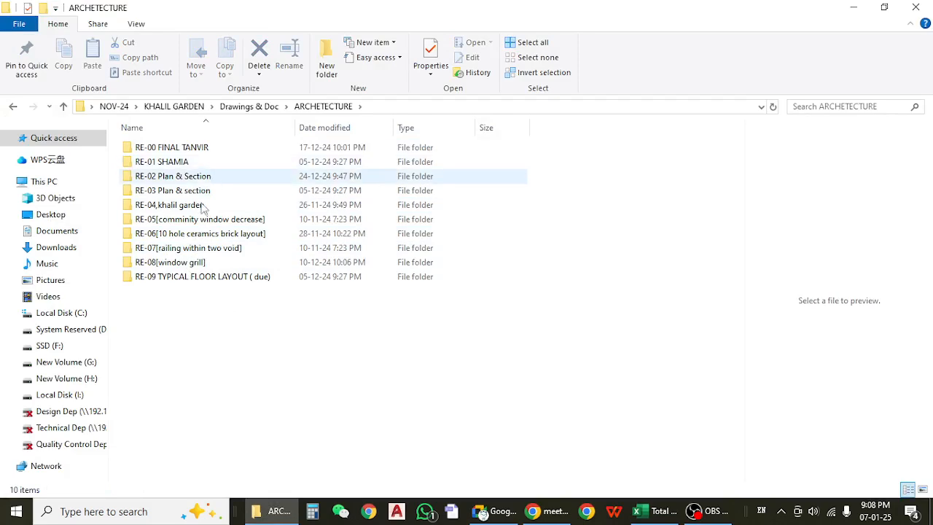
pyautogui.click(205, 153)
pyautogui.doubleClick(206, 154)
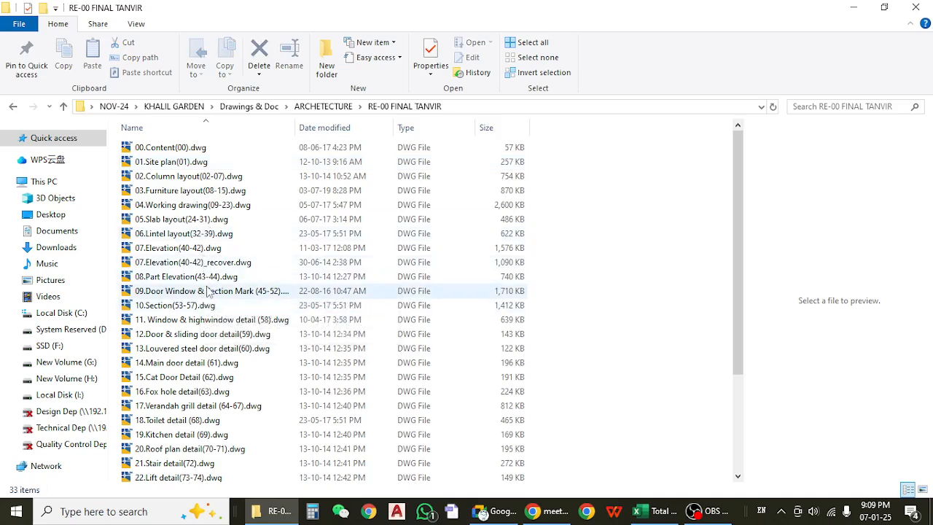
# - Open the drawings 12.Door & sliding door detail(59).dwg and 14.Main door detail (61).dwg in AutoCAD
pyautogui.click(207, 291)
pyautogui.click(212, 319)
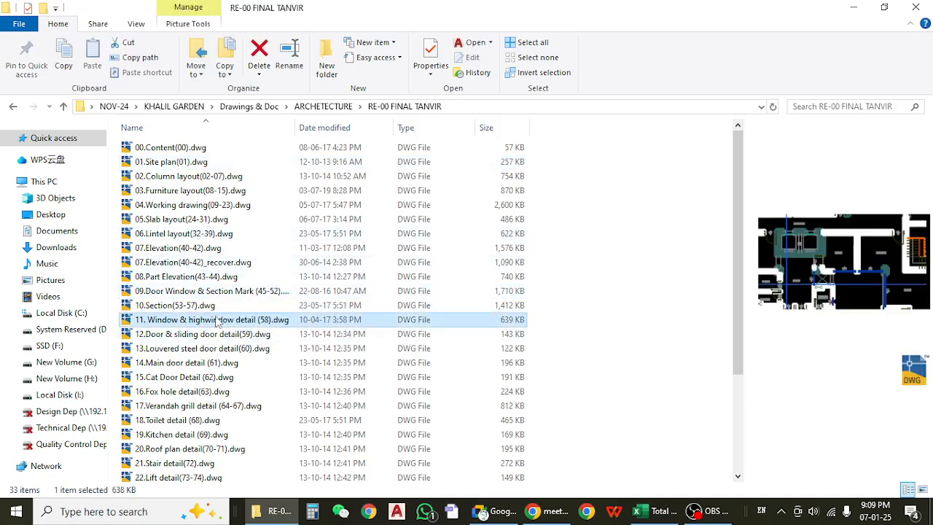
pyautogui.click(212, 336)
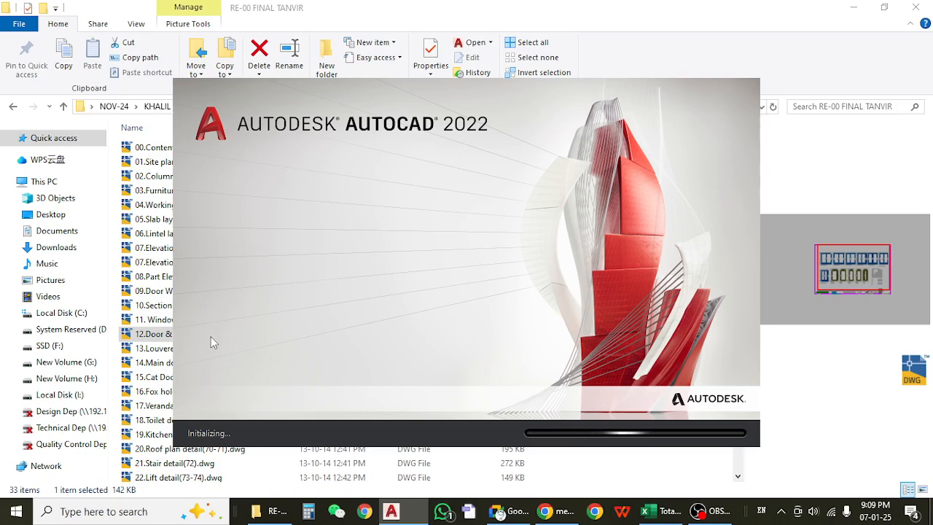
pyautogui.click(160, 363)
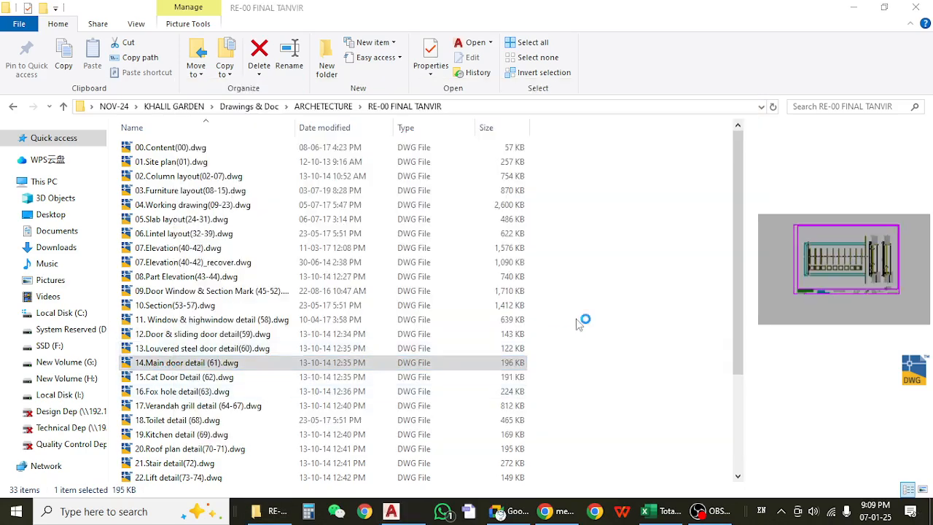
# - Minimize the file window and show the 14.Main door detail (61) drawing in model space
pyautogui.click(860, 9)
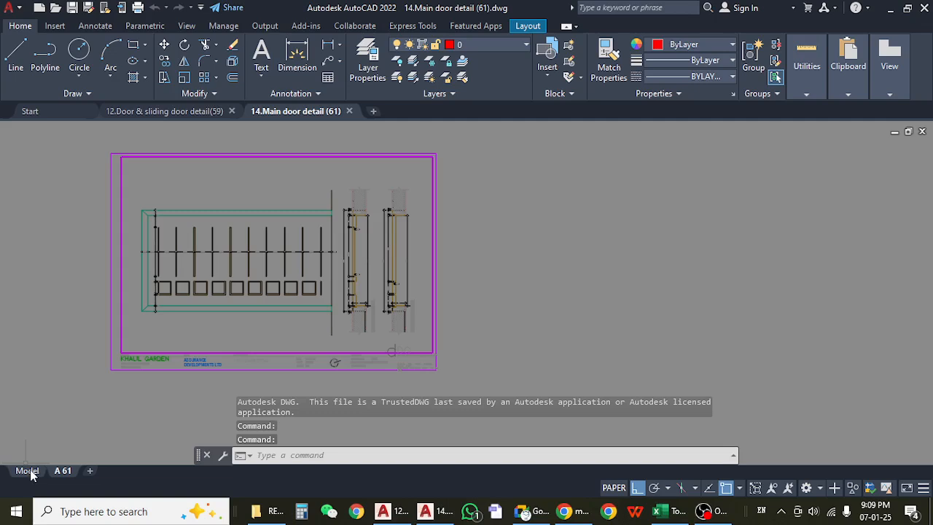
pyautogui.click(27, 470)
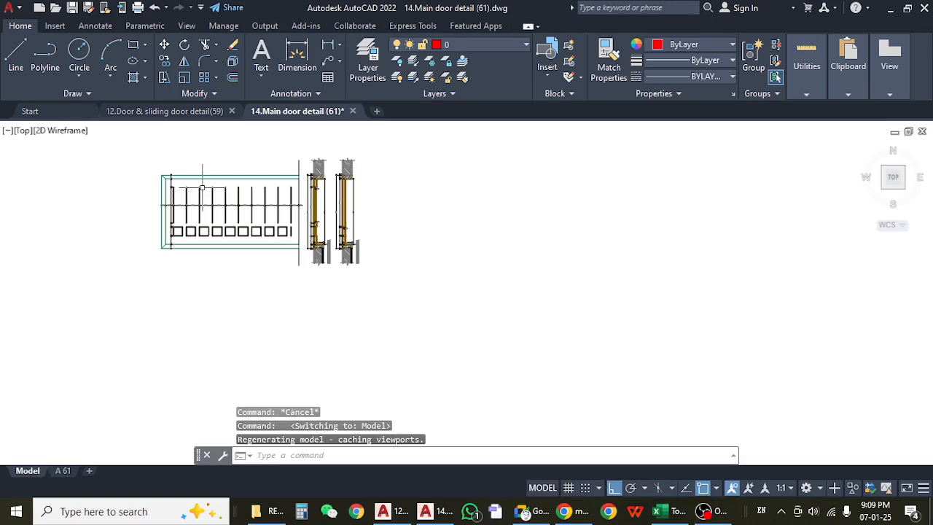
pyautogui.scroll(2, 201, 191)
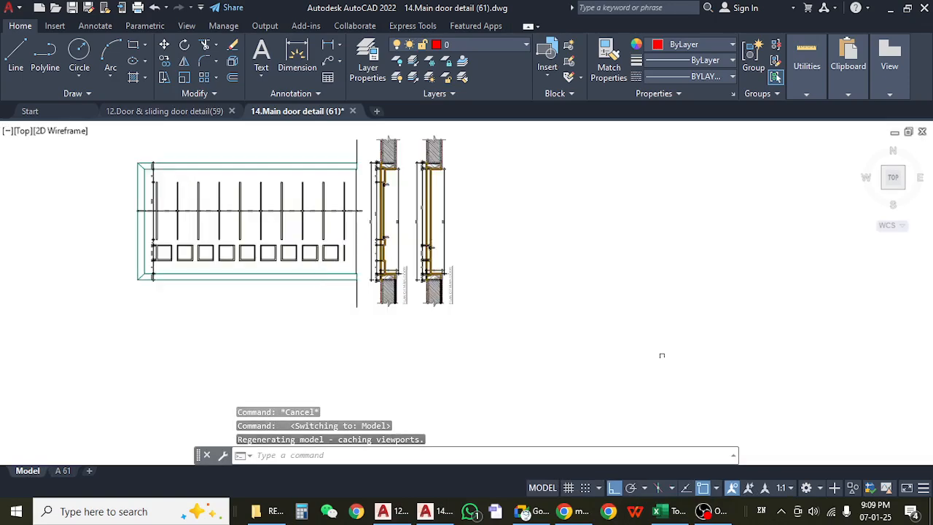
pyautogui.press('F1')
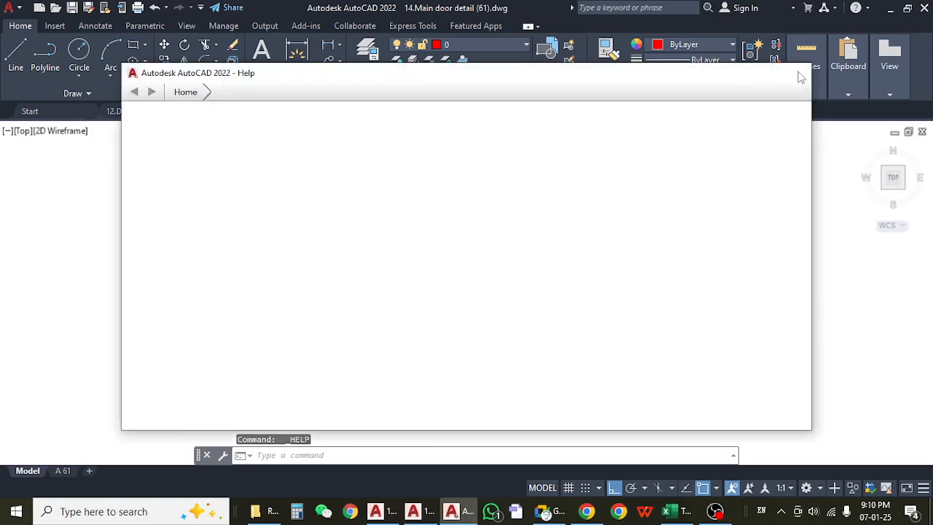
pyautogui.click(800, 76)
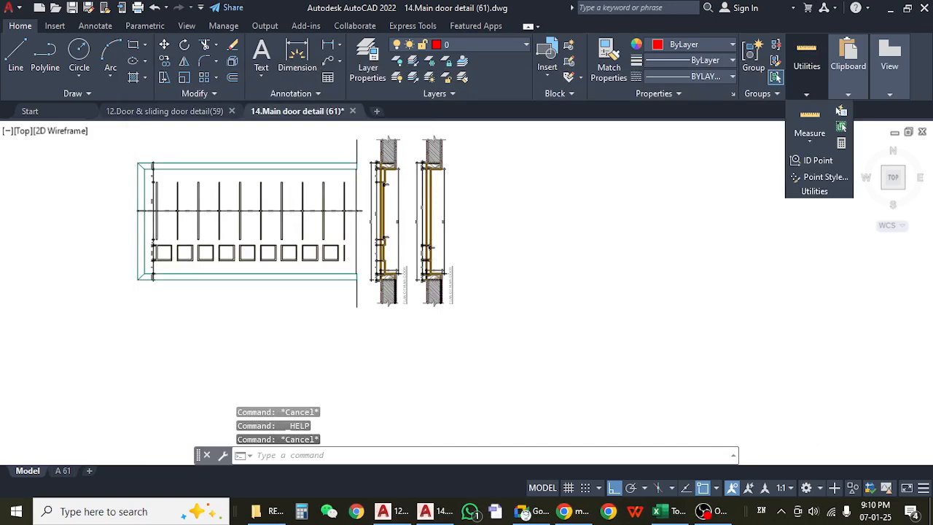
pyautogui.click(696, 275)
pyautogui.press('Escape')
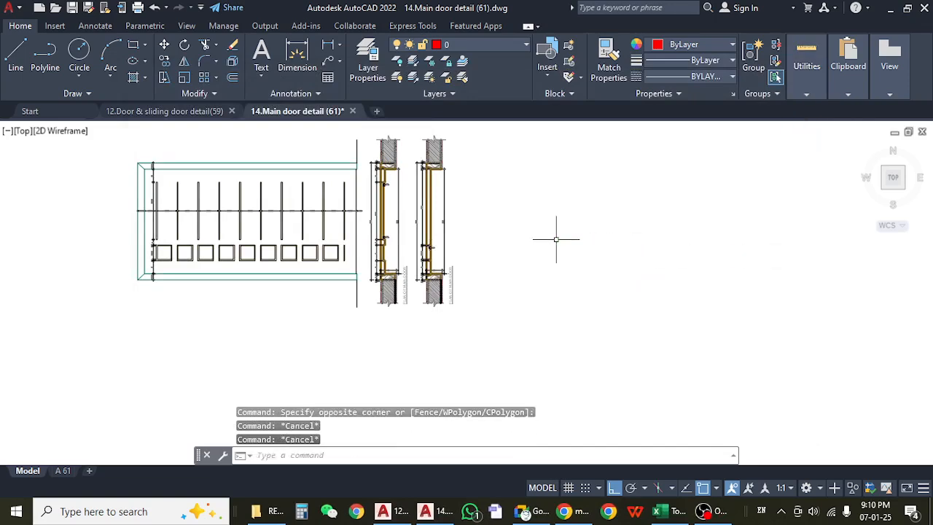
# - Rotate the main door elevation and both plan sections together 90° clockwise so the door stands upright
pyautogui.write('ro')
pyautogui.press('Return')
pyautogui.scroll(-4, 556, 243)
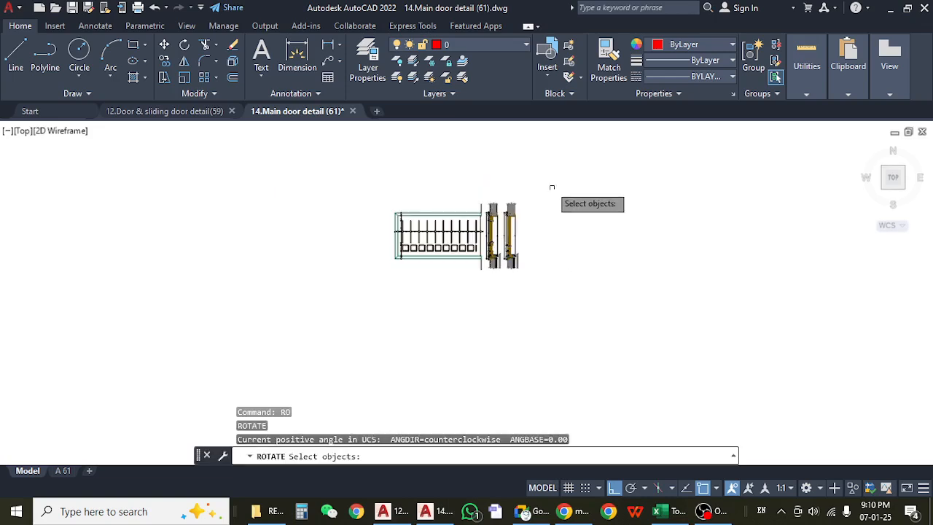
pyautogui.click(546, 162)
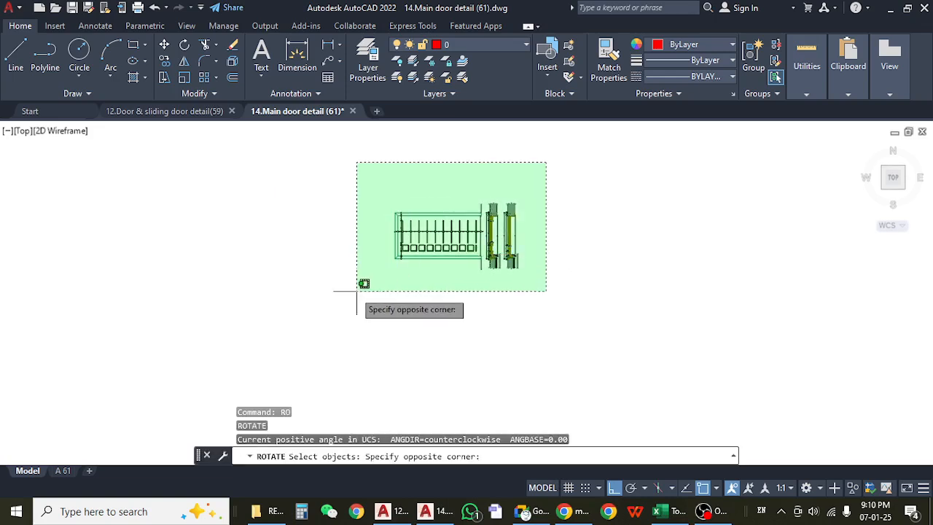
pyautogui.click(356, 290)
pyautogui.press('Return')
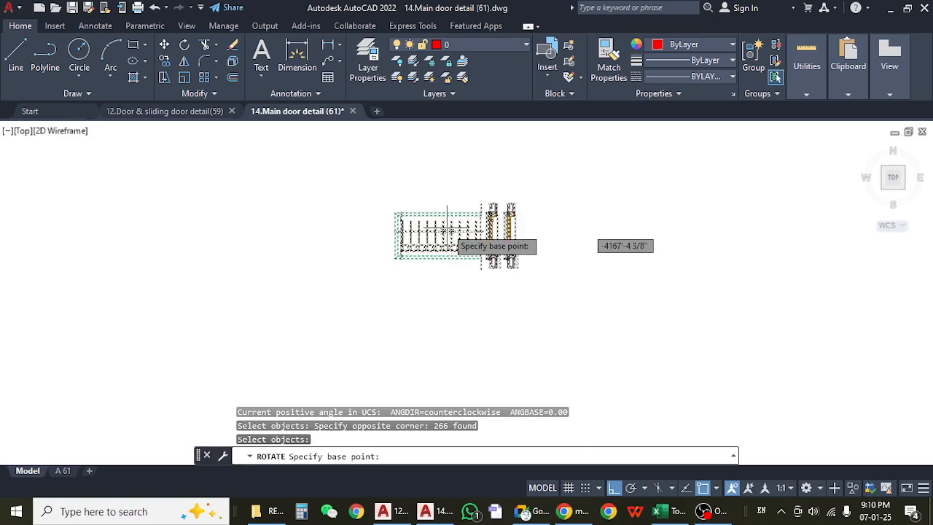
pyautogui.click(447, 230)
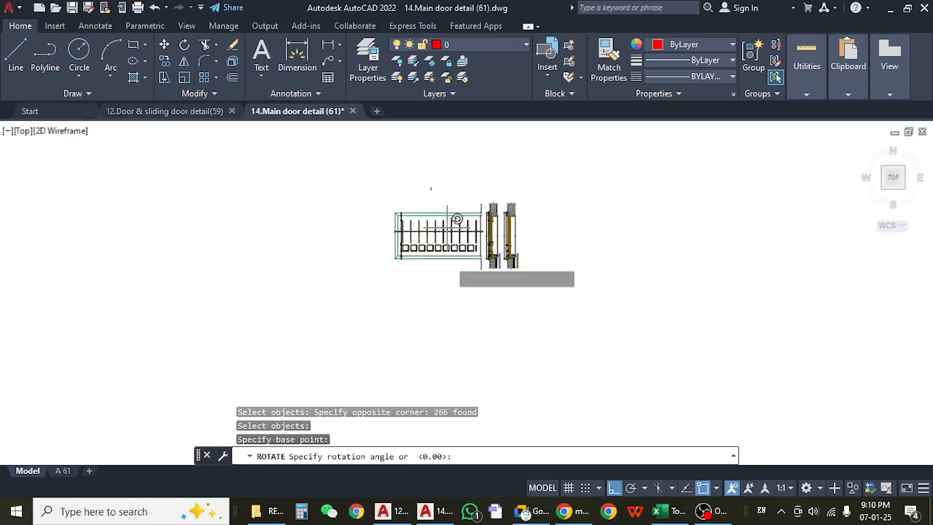
pyautogui.click(440, 320)
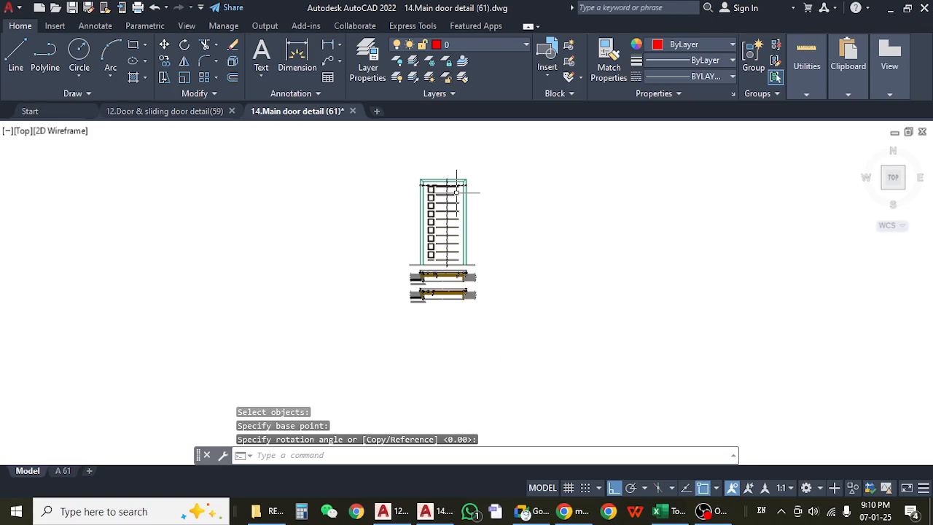
# - Measure the overall outer width of the main door frame with a temporary linear dimension, without placing it
pyautogui.scroll(8, 455, 192)
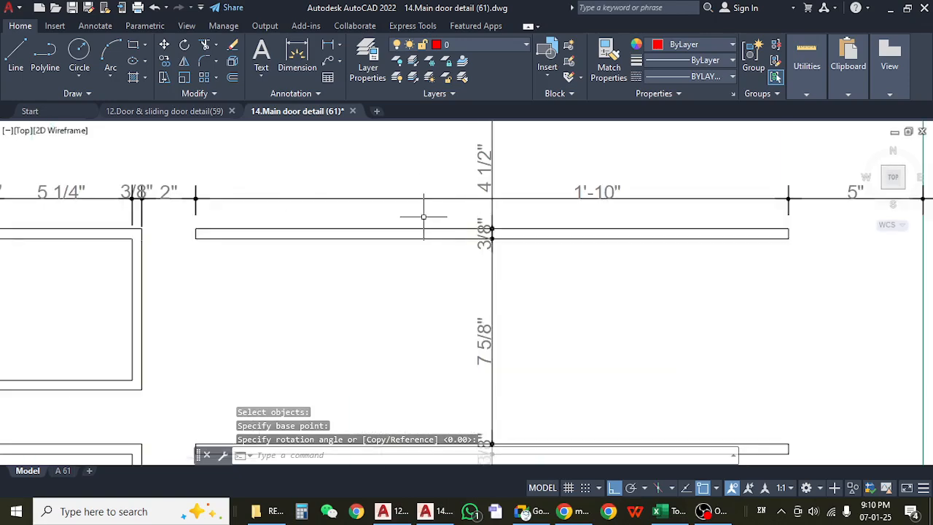
pyautogui.scroll(-8, 424, 216)
pyautogui.scroll(6, 279, 226)
pyautogui.scroll(-6, 278, 226)
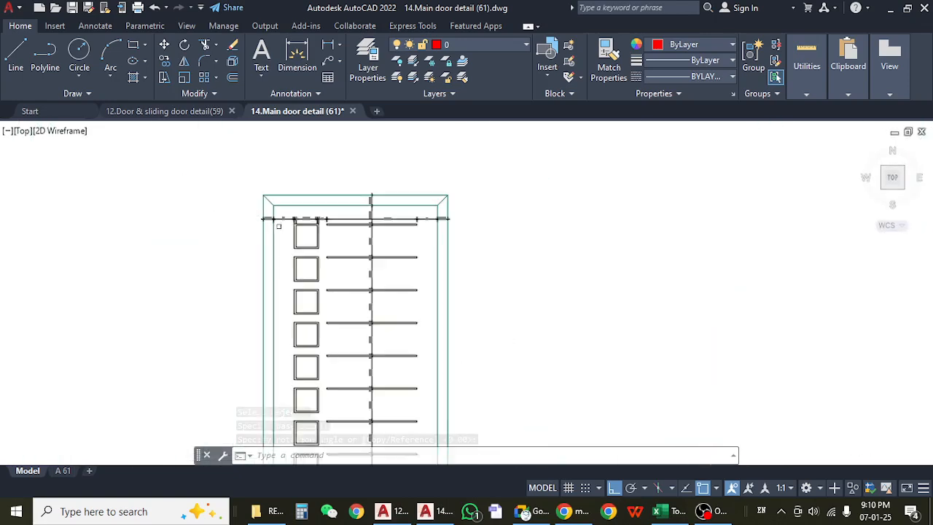
pyautogui.click(329, 44)
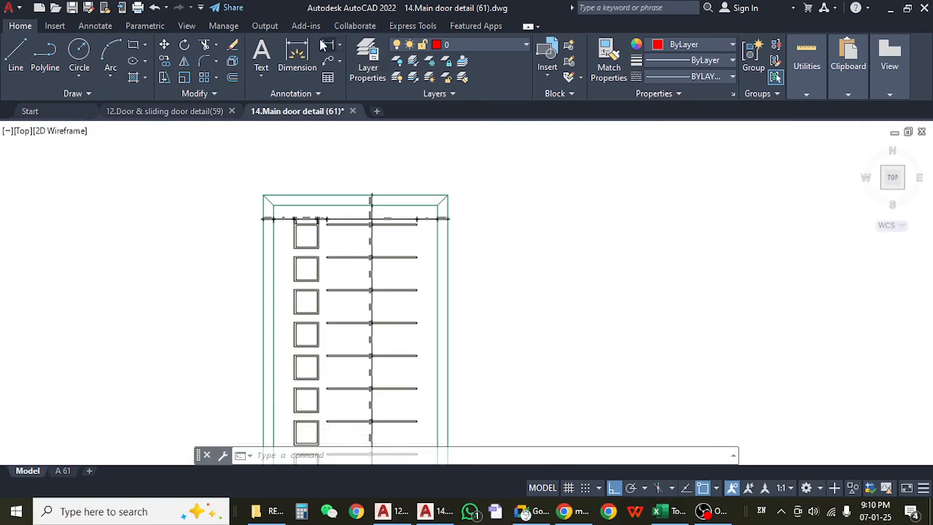
pyautogui.click(265, 206)
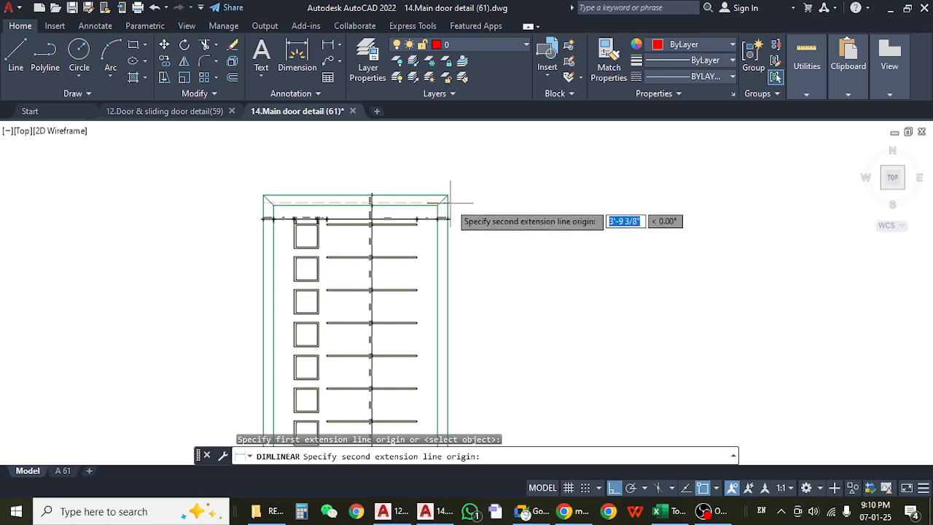
pyautogui.click(450, 202)
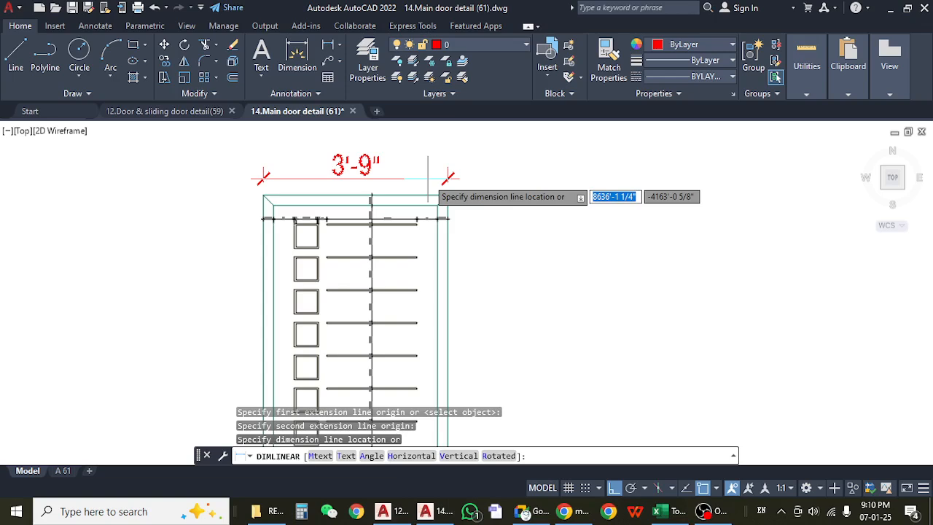
pyautogui.press('Escape')
# - Examine the horizontal dimension chain across the top of the door elevation, especially the frame widths at both sides
pyautogui.scroll(4, 291, 225)
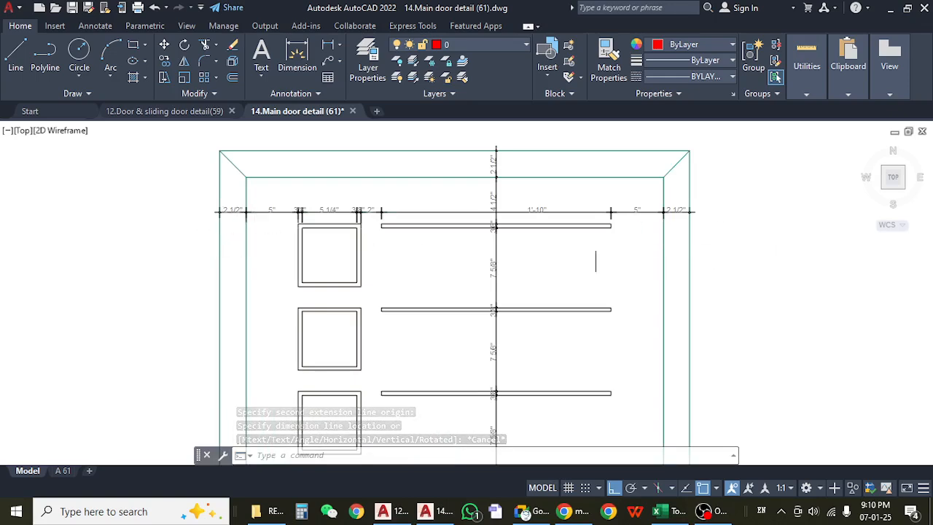
pyautogui.scroll(4, 231, 196)
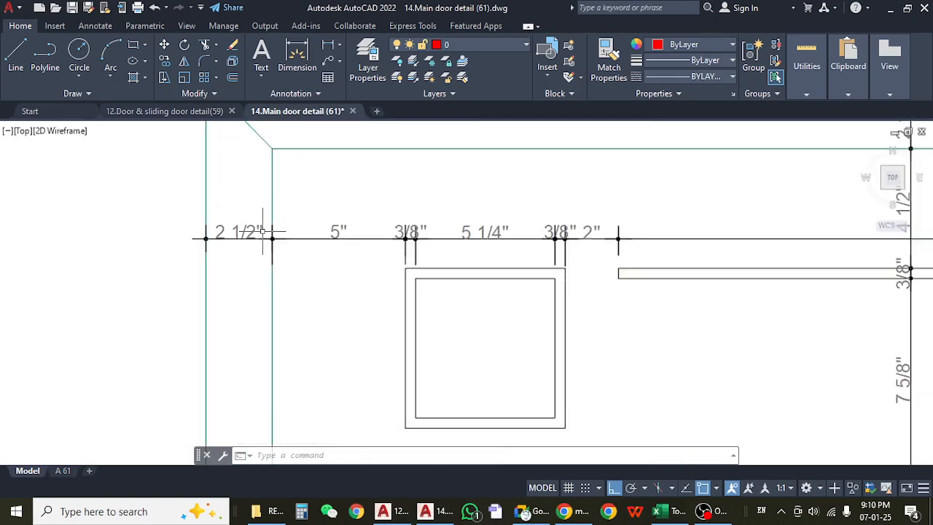
pyautogui.scroll(-2, 266, 232)
pyautogui.scroll(-3, 620, 249)
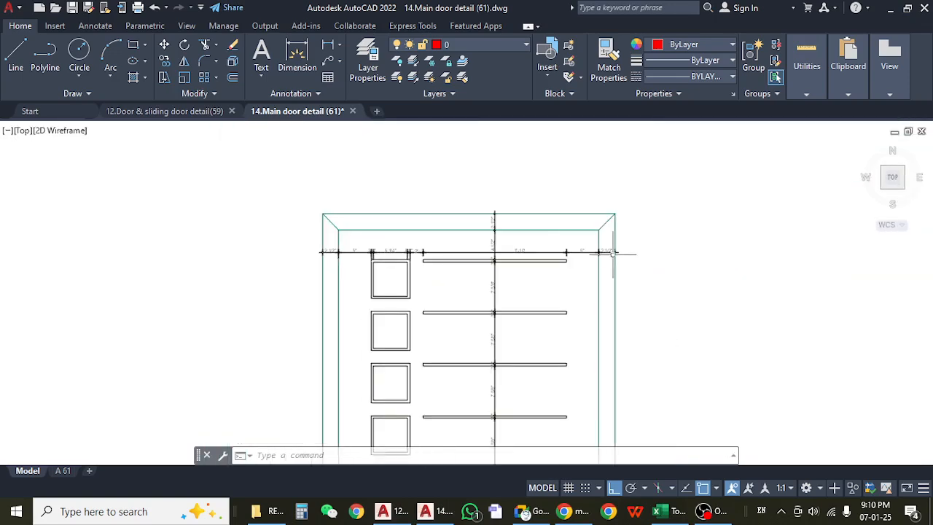
pyautogui.scroll(6, 612, 253)
pyautogui.scroll(-4, 581, 253)
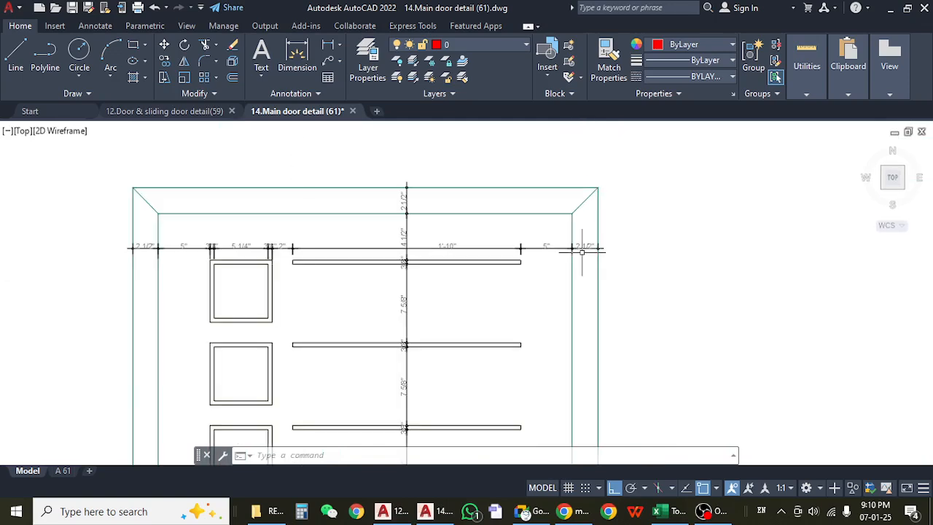
pyautogui.scroll(2, 153, 250)
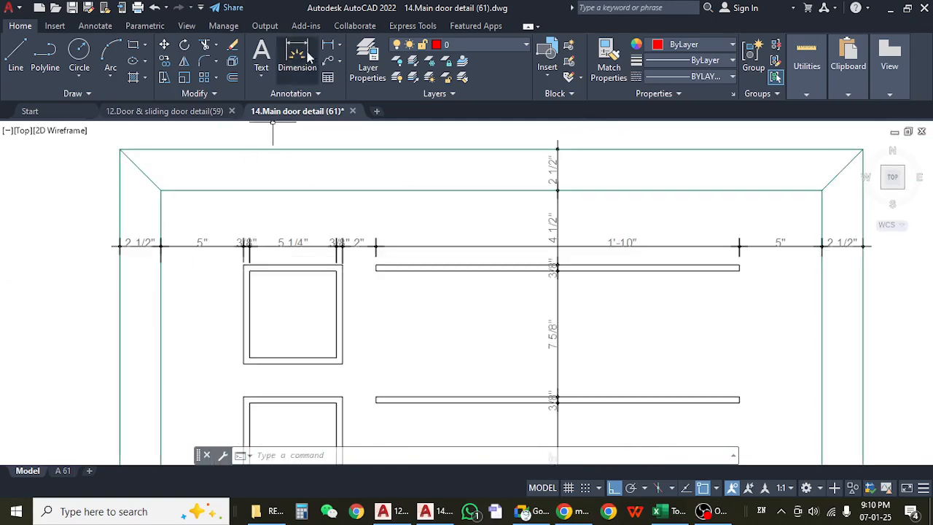
pyautogui.scroll(-2, 148, 274)
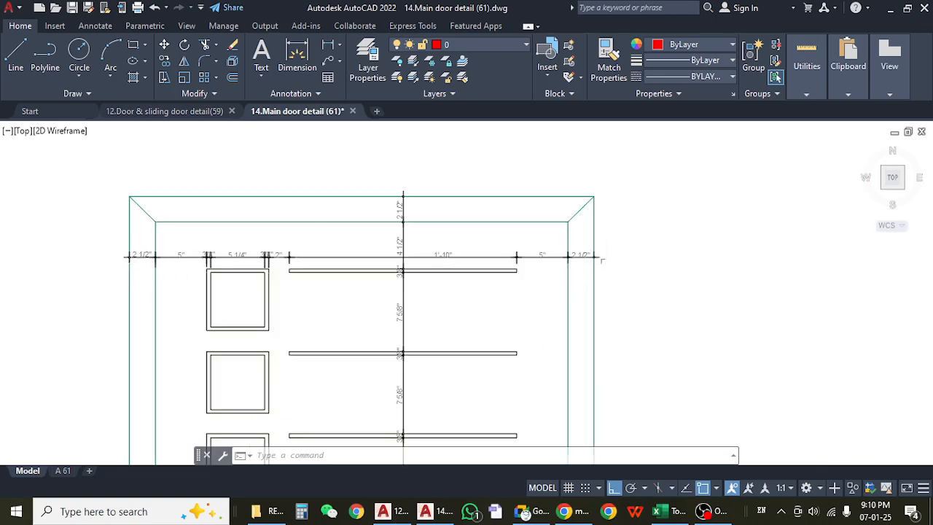
# - Examine the frame, rebate and shutter dimensions at the left jamb in the upper plan of the main door
pyautogui.scroll(-3, 601, 259)
pyautogui.moveTo(549, 368); pyautogui.dragTo(508, 240)
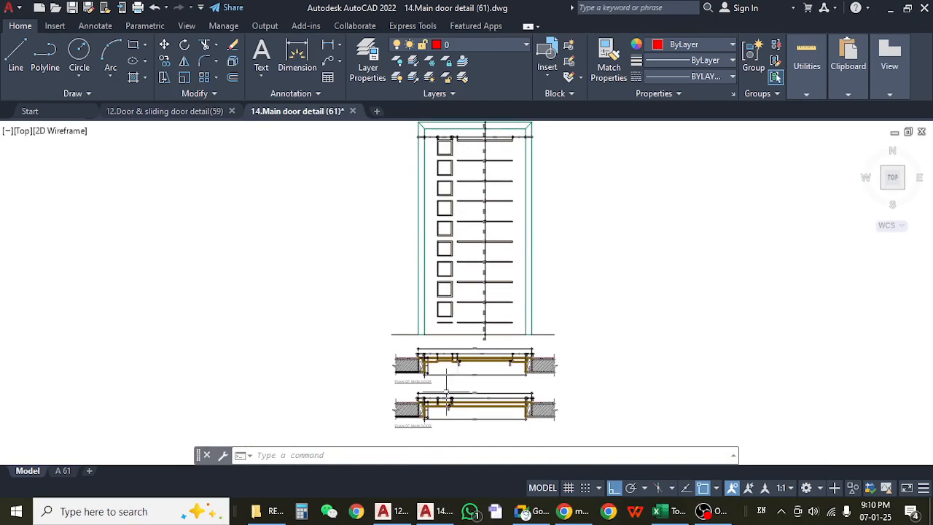
pyautogui.scroll(6, 435, 375)
pyautogui.scroll(2, 396, 330)
pyautogui.scroll(2, 396, 308)
pyautogui.scroll(2, 399, 315)
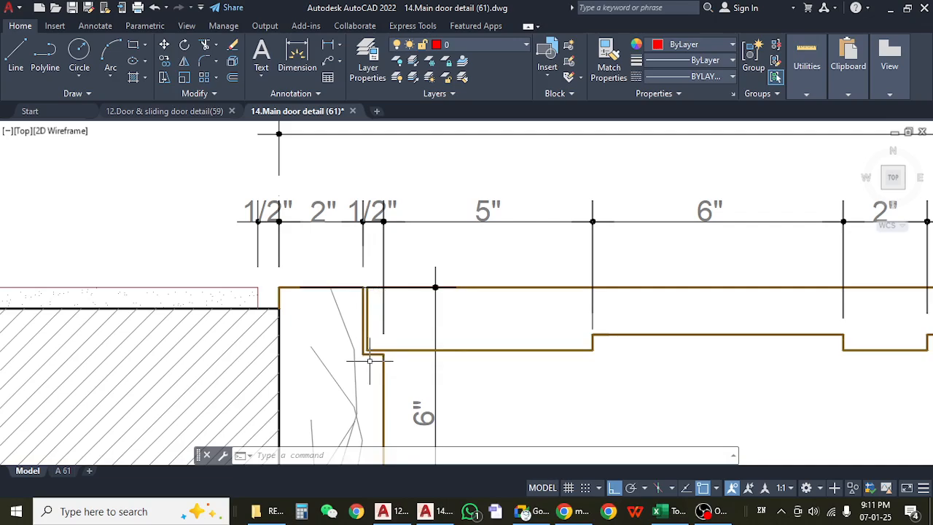
pyautogui.scroll(-4, 378, 282)
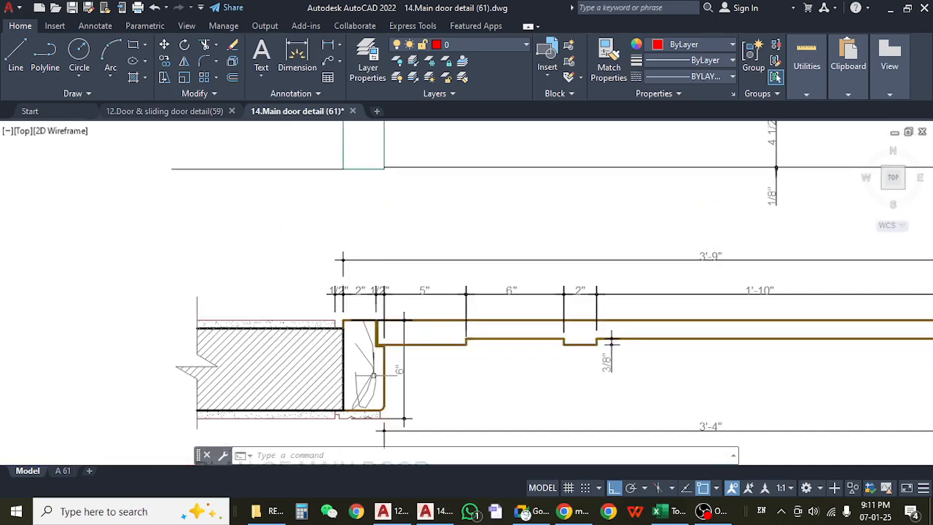
pyautogui.scroll(2, 398, 258)
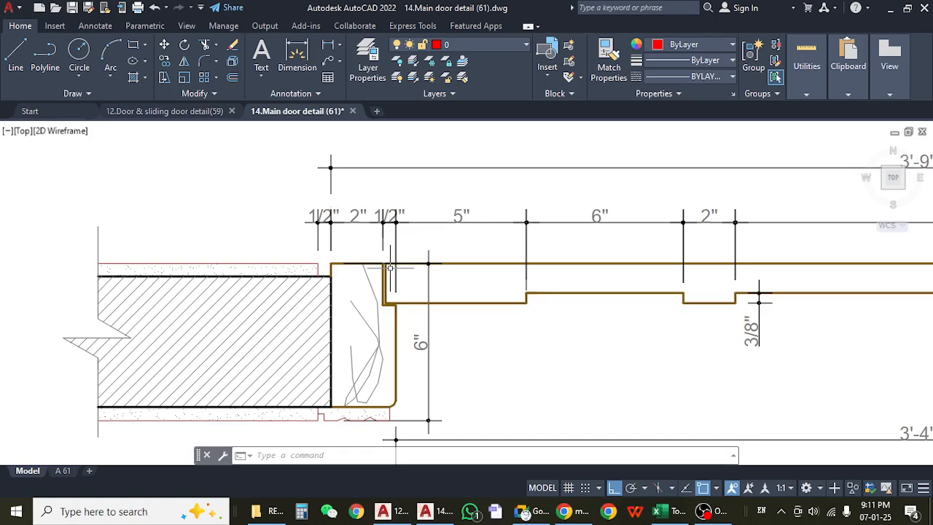
pyautogui.moveTo(507, 333)
pyautogui.mouseDown()
pyautogui.moveTo(447, 329)
pyautogui.moveTo(360, 342)
pyautogui.mouseUp()
pyautogui.scroll(4, 224, 297)
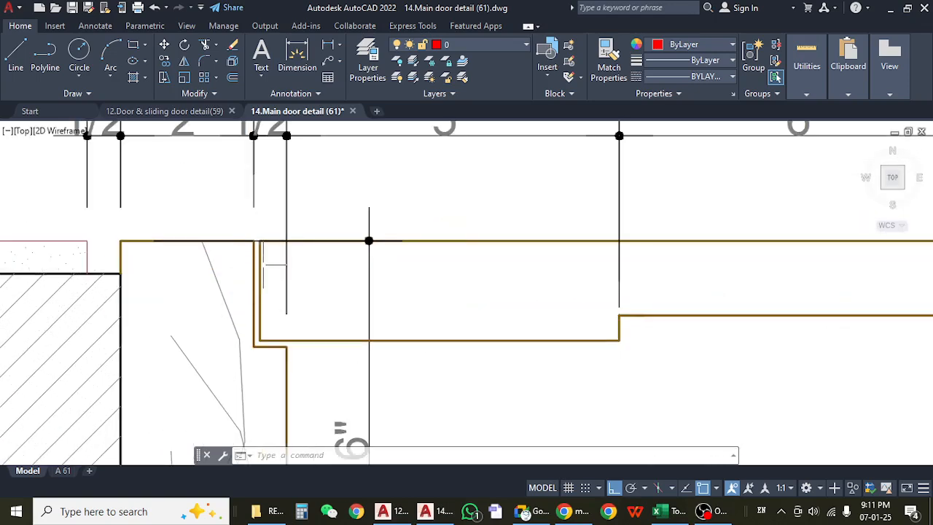
pyautogui.scroll(-5, 259, 327)
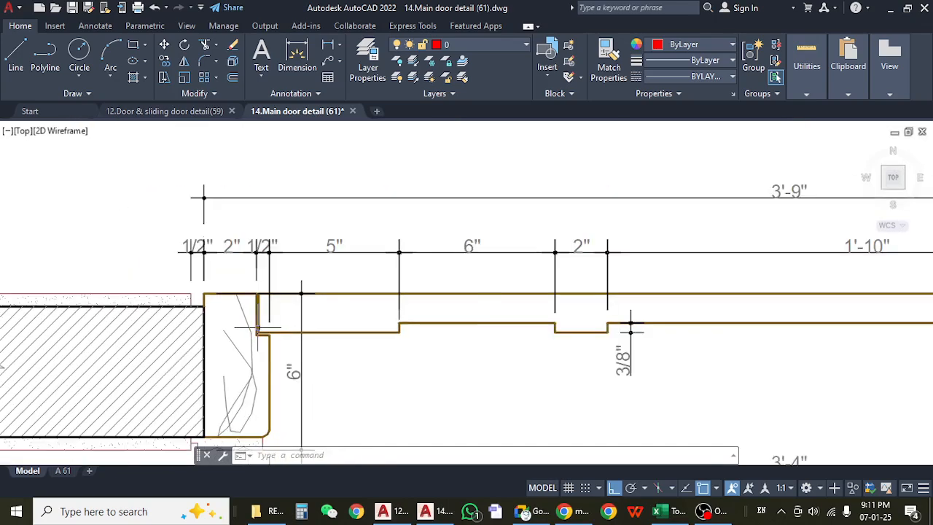
# - Examine how the shutter fits into the frame rebate at the right jamb, checking it against the plan's overall dimensions
pyautogui.scroll(8, 675, 318)
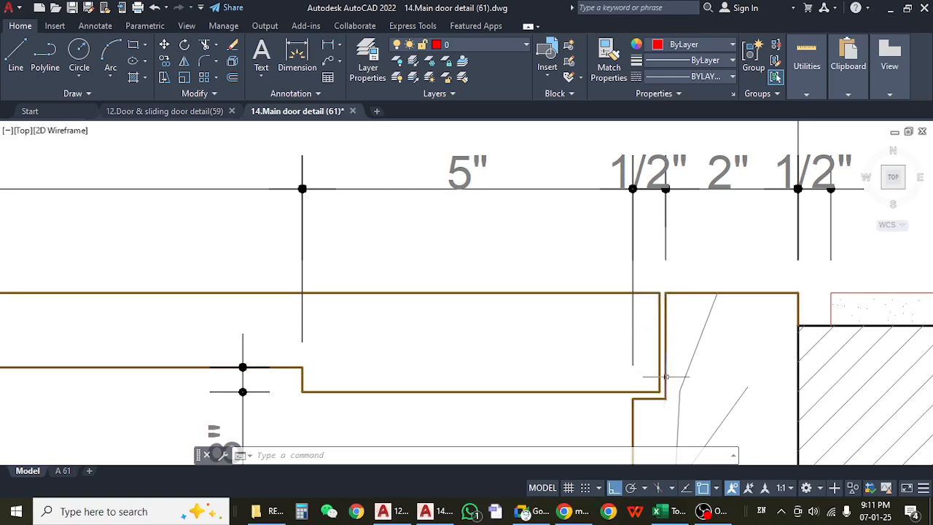
pyautogui.scroll(-4, 666, 366)
pyautogui.scroll(-4, 668, 364)
pyautogui.scroll(4, 549, 382)
pyautogui.moveTo(142, 371); pyautogui.dragTo(493, 355)
pyautogui.scroll(-5, 204, 323)
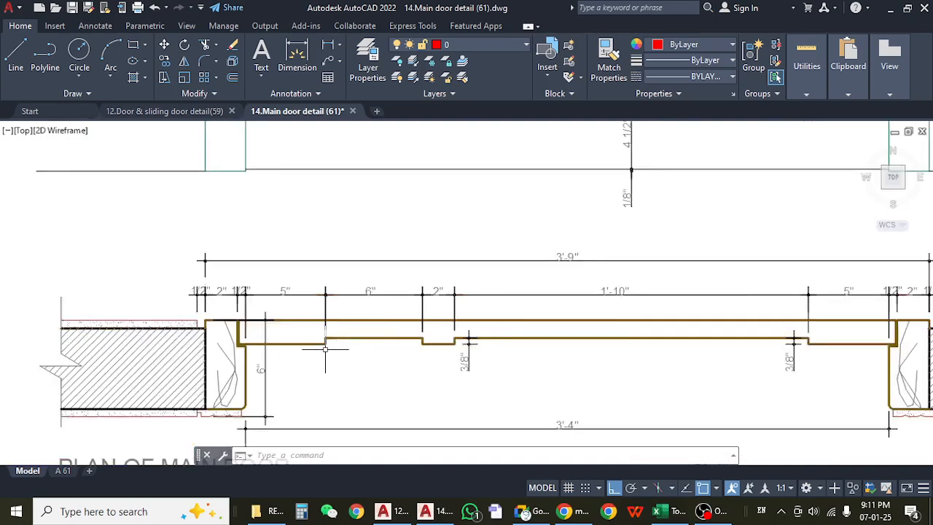
# - Select the shutter's end lines at the right and left jambs in the plan to identify its full width
pyautogui.scroll(5, 533, 333)
pyautogui.scroll(3, 533, 333)
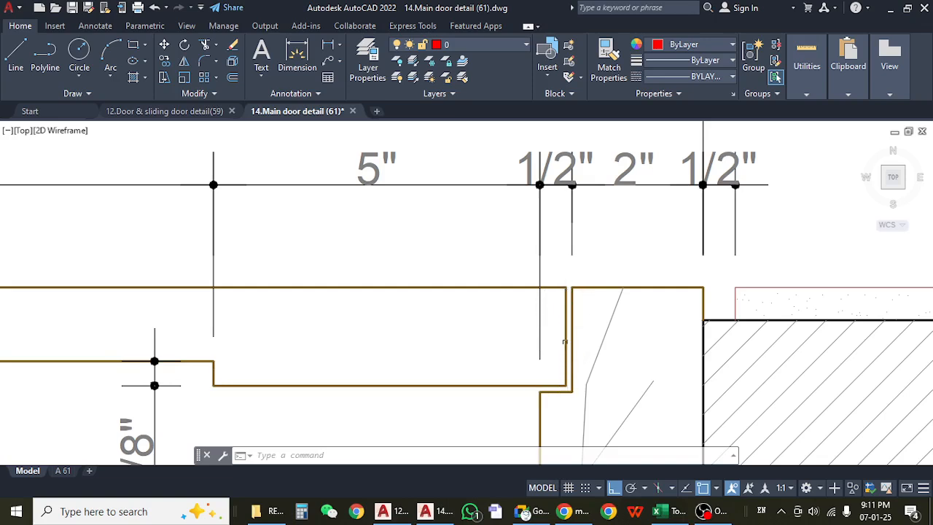
pyautogui.click(562, 300)
pyautogui.scroll(-3, 558, 313)
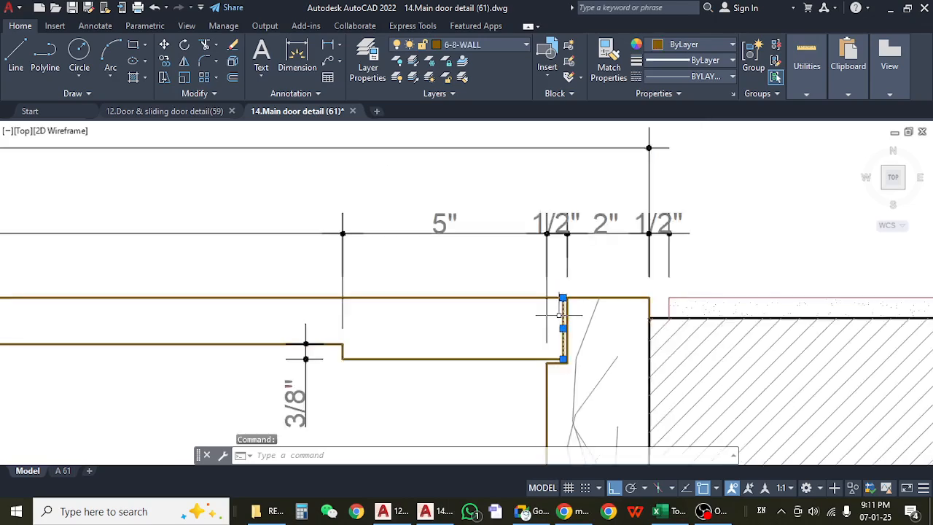
pyautogui.moveTo(251, 360); pyautogui.dragTo(639, 350)
pyautogui.scroll(5, 295, 306)
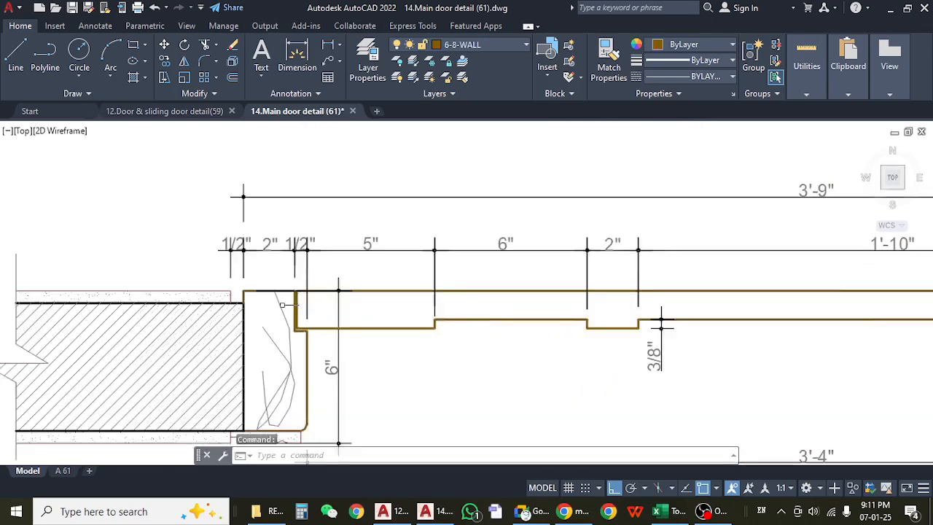
pyautogui.click(314, 295)
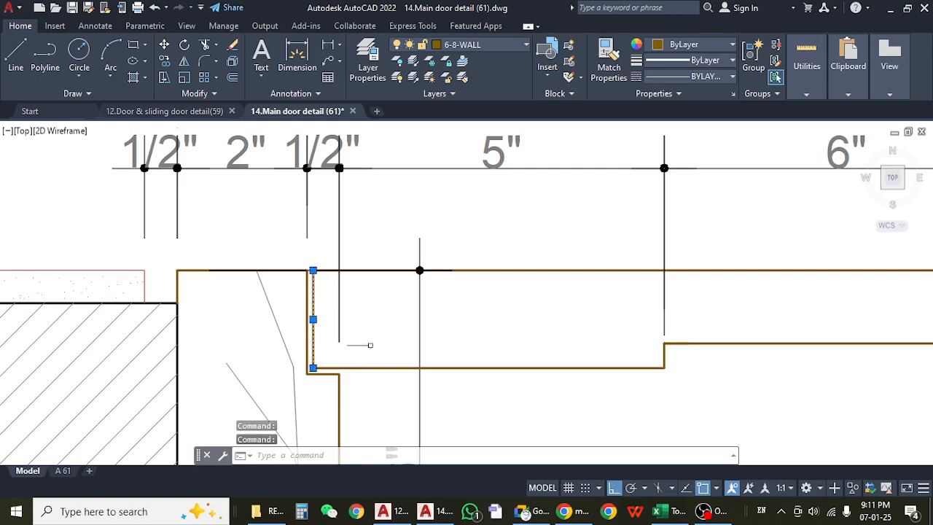
pyautogui.scroll(-5, 357, 336)
# - Switch to the Excel estimate and change the 1st-floor main door shutter length formula to =(45-2*2+1.5)/12
pyautogui.click(616, 485)
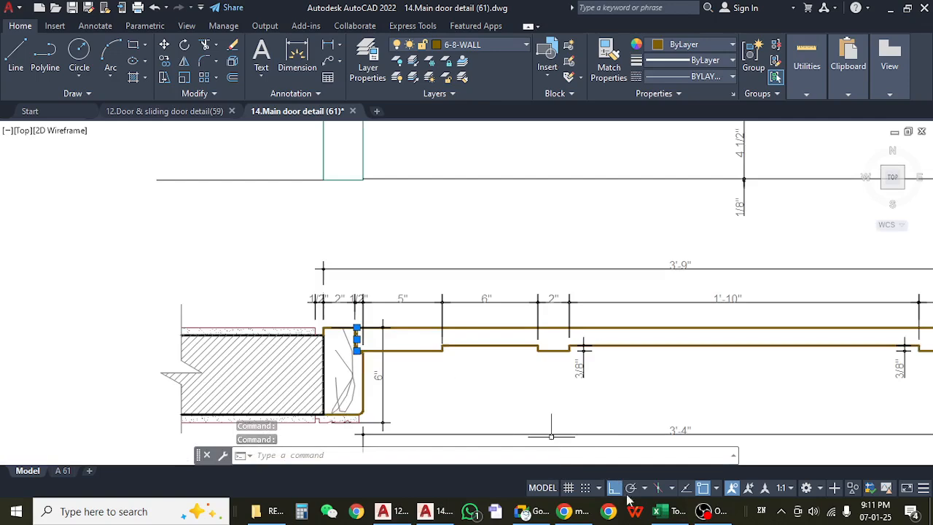
pyautogui.click(656, 511)
pyautogui.click(352, 342)
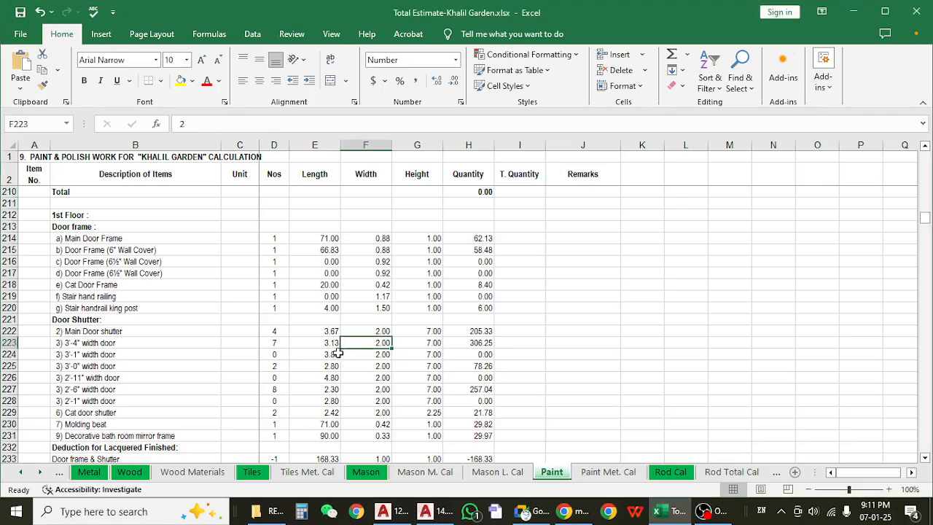
pyautogui.click(323, 344)
pyautogui.click(323, 333)
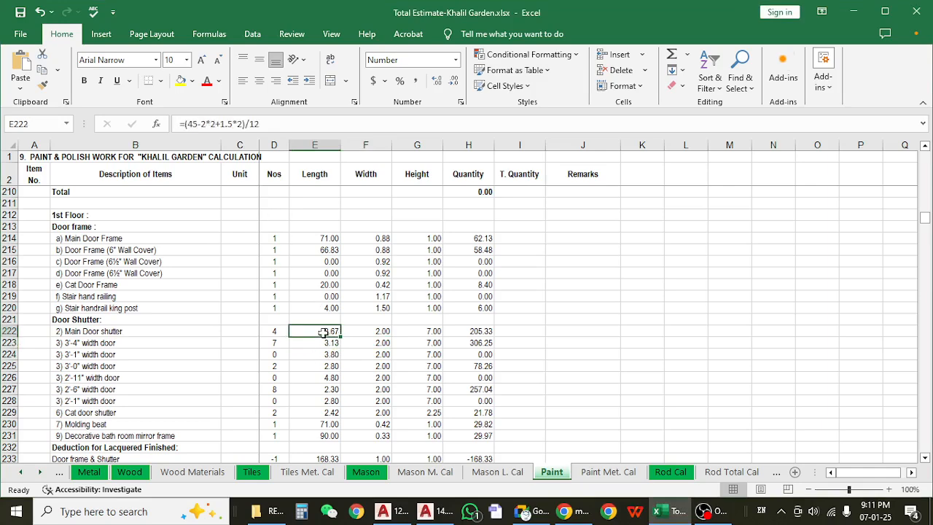
pyautogui.click(242, 124)
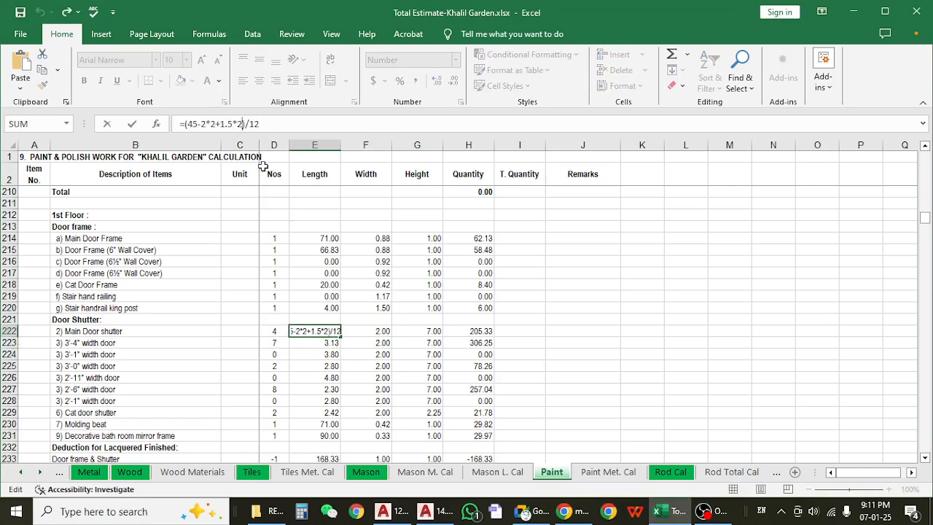
pyautogui.press('BackSpace')
pyautogui.press('BackSpace')
pyautogui.press('Return')
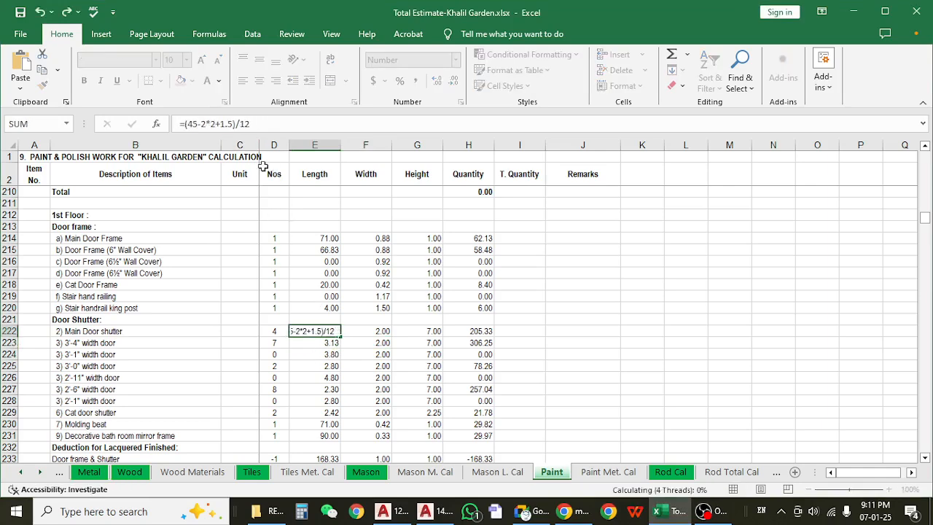
# - Check the corrected length and the width factor of the main door shutter in row 222
pyautogui.click(318, 330)
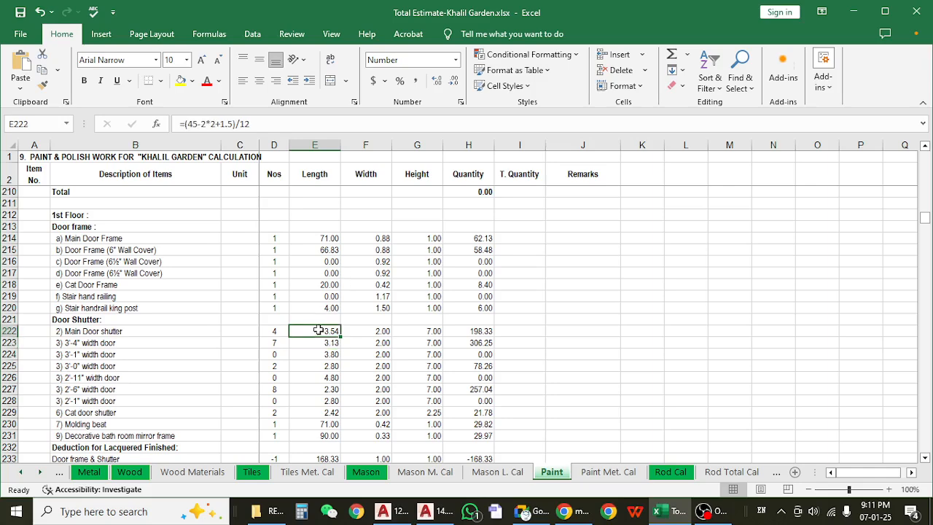
pyautogui.click(382, 333)
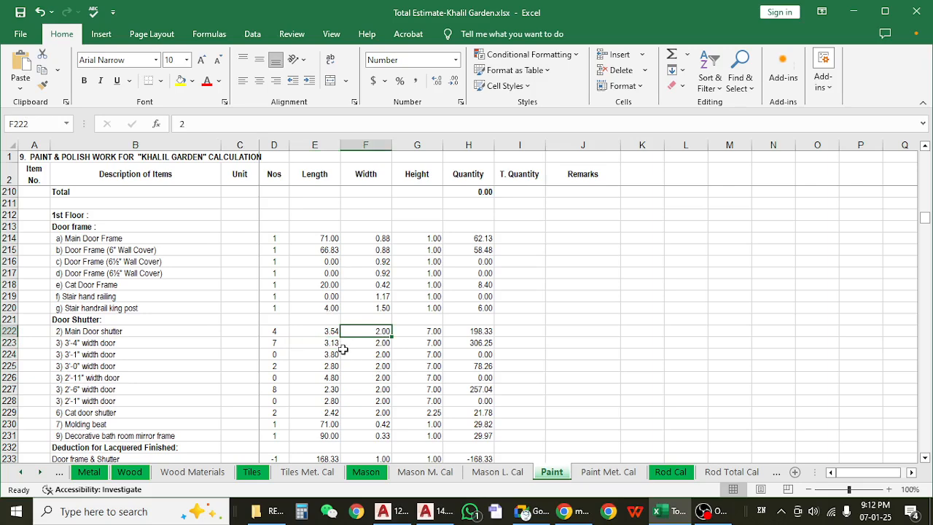
pyautogui.click(323, 333)
pyautogui.click(380, 333)
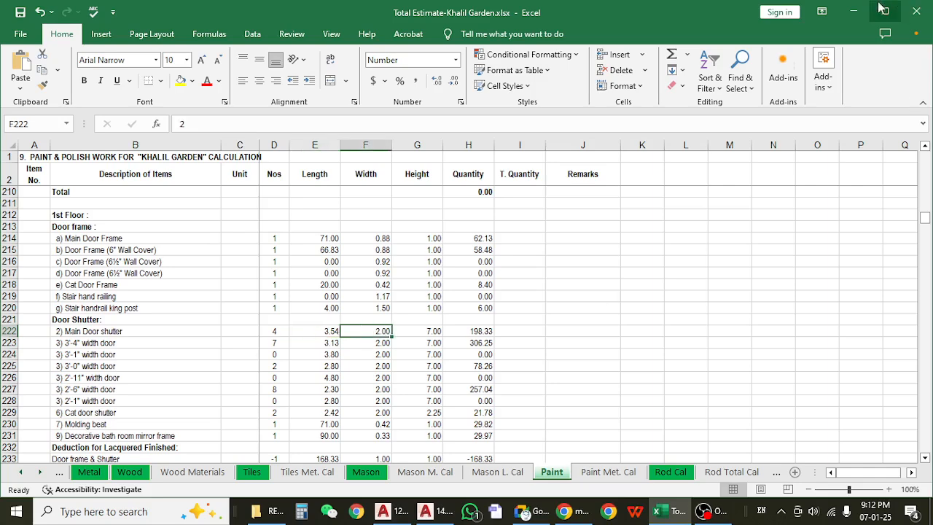
# - Switch to the AutoCAD main door drawing and draw a polyline up the shutter's left end and along its upper face to the right jamb
pyautogui.click(853, 11)
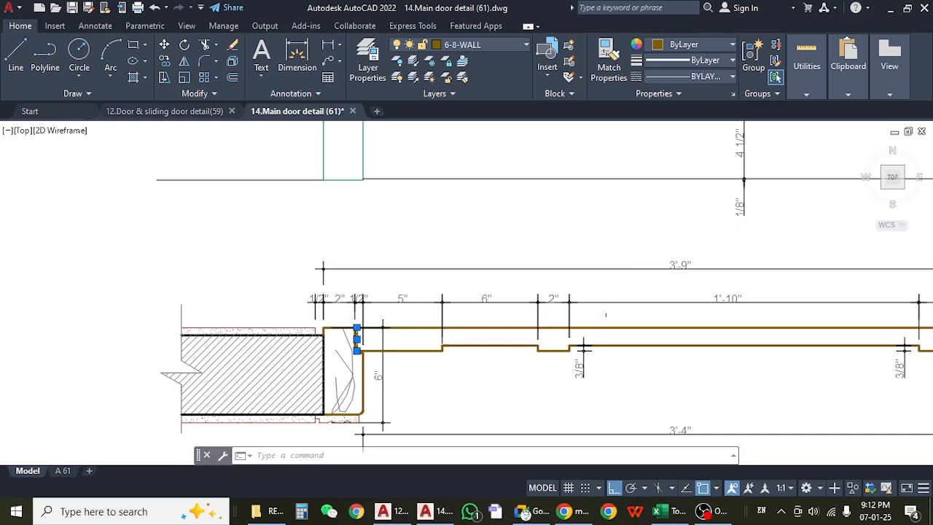
pyautogui.moveTo(809, 343); pyautogui.dragTo(658, 339)
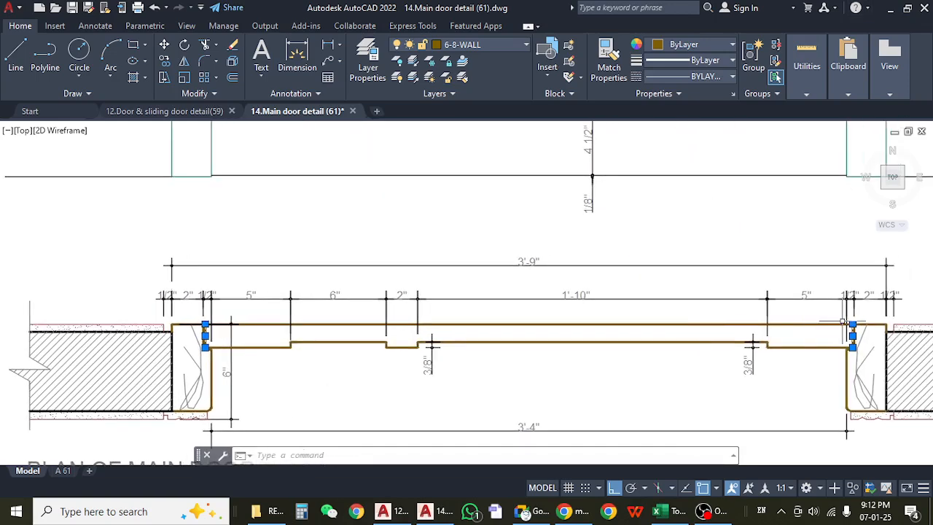
pyautogui.press('Escape')
pyautogui.press('Escape')
pyautogui.write('pl')
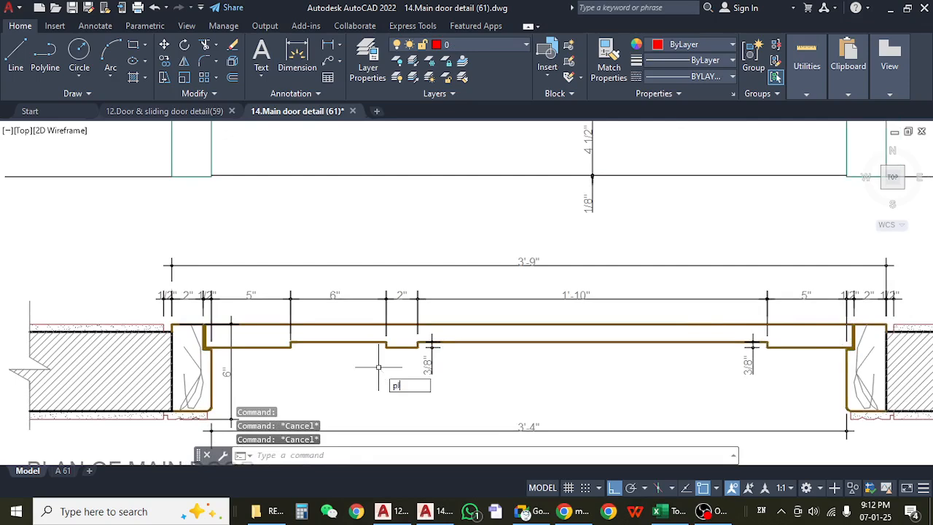
pyautogui.press('Return')
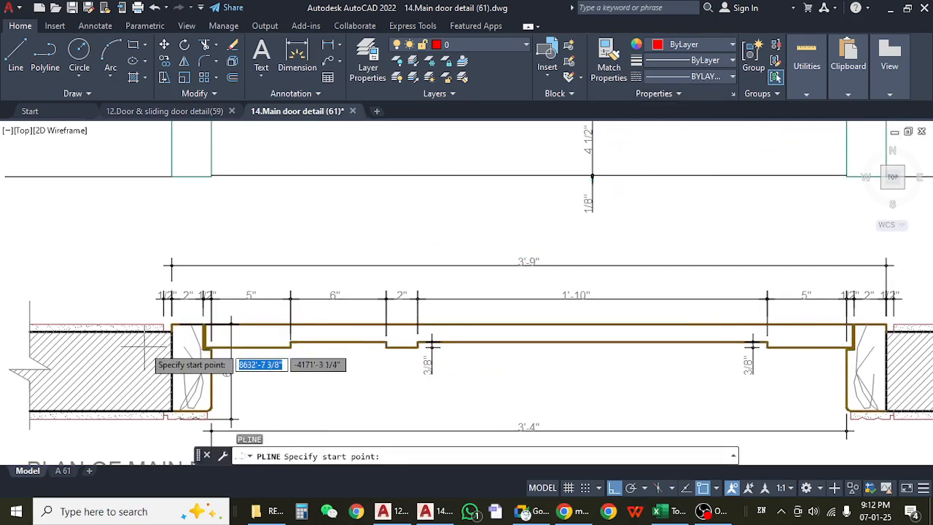
pyautogui.scroll(5, 208, 355)
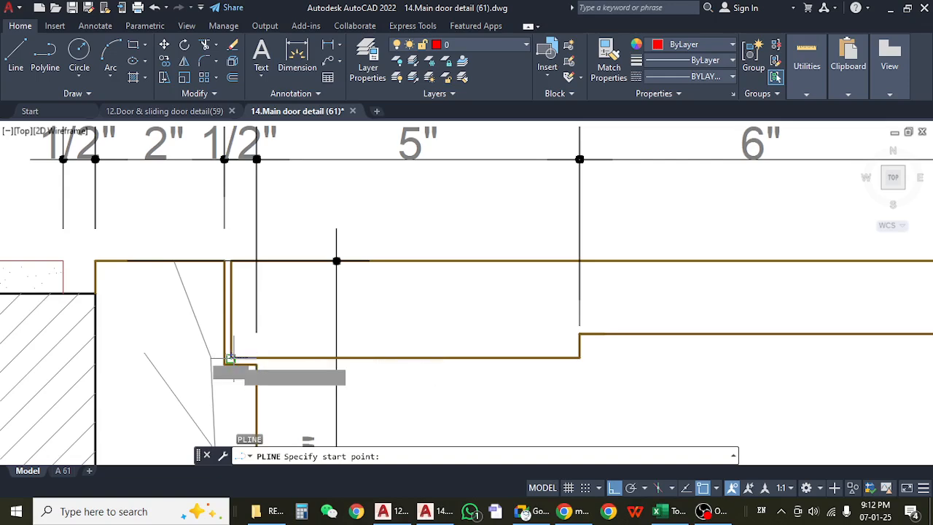
pyautogui.click(230, 358)
pyautogui.click(336, 260)
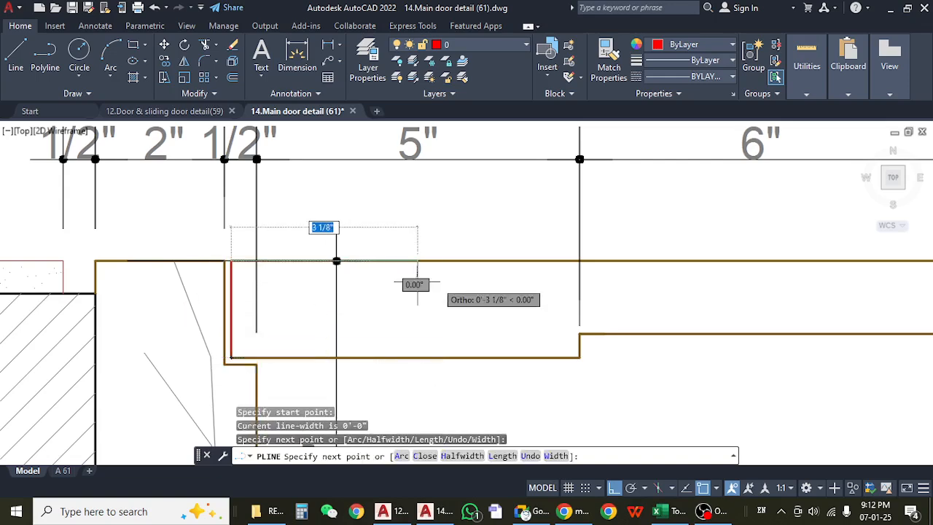
pyautogui.scroll(-6, 336, 260)
pyautogui.scroll(6, 525, 298)
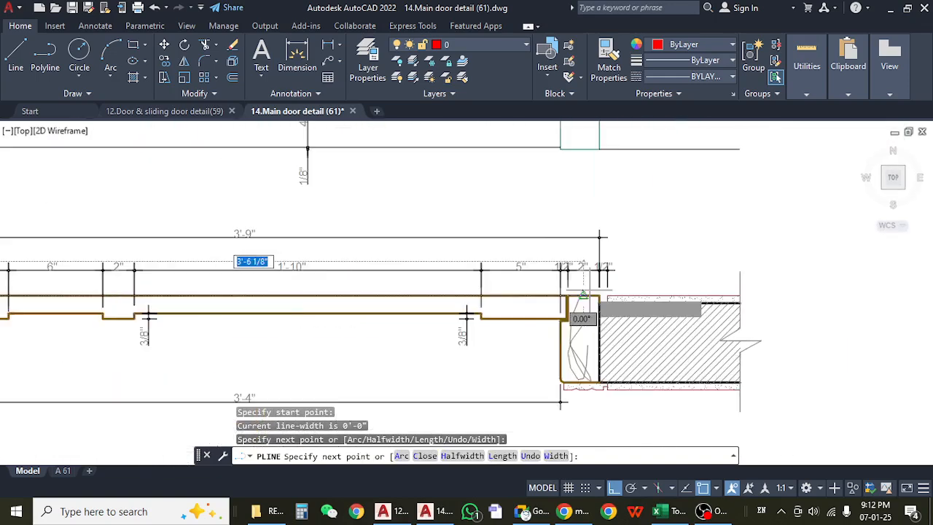
pyautogui.click(516, 301)
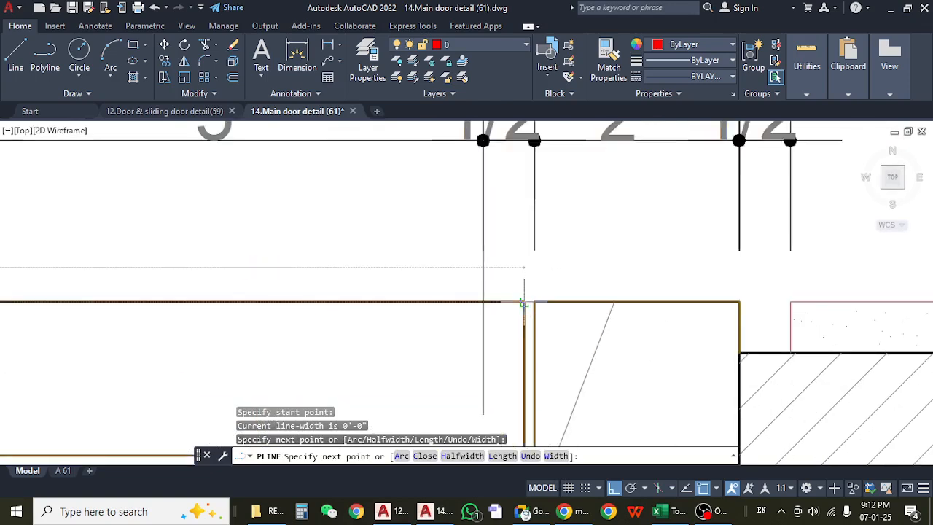
pyautogui.press('Escape')
# - Examine the traced shutter face and its ends at both jambs in the plan, comparing them with the main door shutter row in Excel
pyautogui.scroll(-3, 571, 294)
pyautogui.scroll(-2, 571, 294)
pyautogui.moveTo(283, 349); pyautogui.dragTo(497, 339)
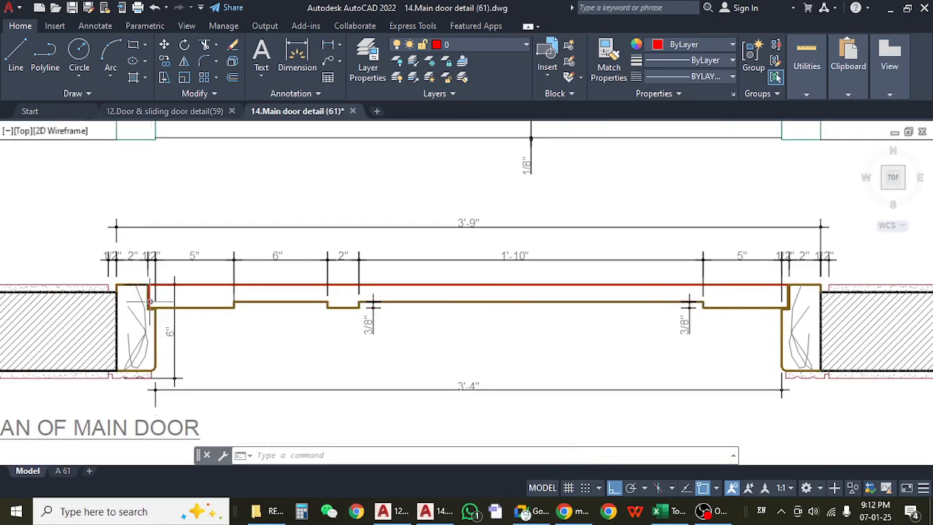
pyautogui.moveTo(597, 303); pyautogui.dragTo(478, 309)
pyautogui.scroll(4, 656, 295)
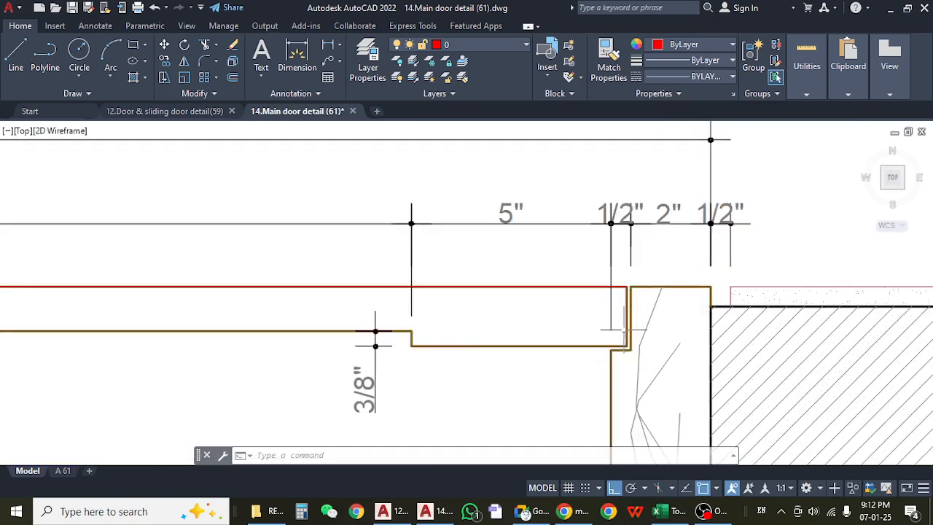
pyautogui.scroll(-4, 630, 292)
pyautogui.moveTo(277, 333); pyautogui.dragTo(476, 333)
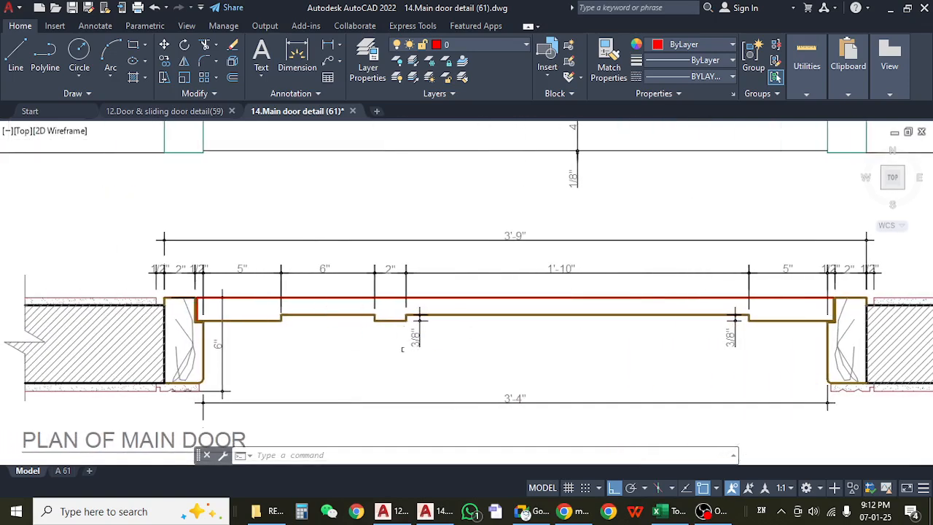
pyautogui.press('Escape')
pyautogui.press('Escape')
pyautogui.press('Escape')
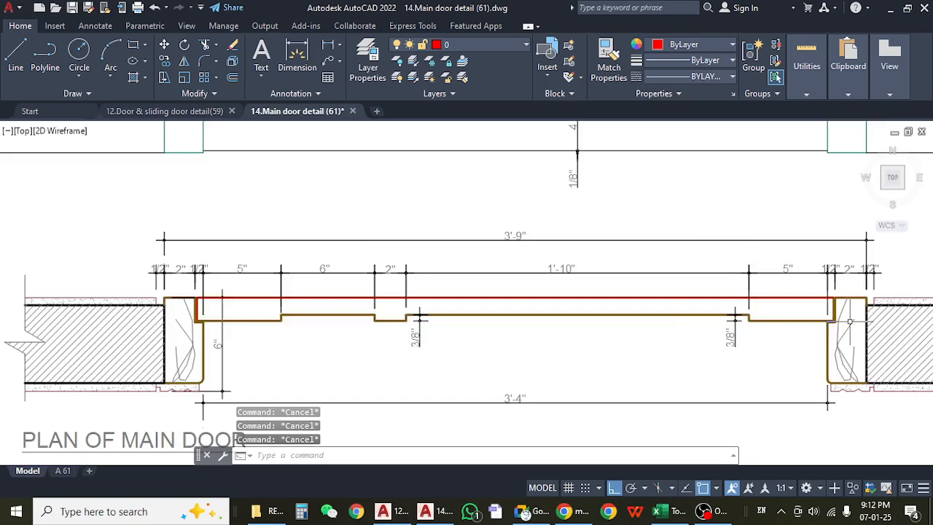
pyautogui.scroll(4, 845, 321)
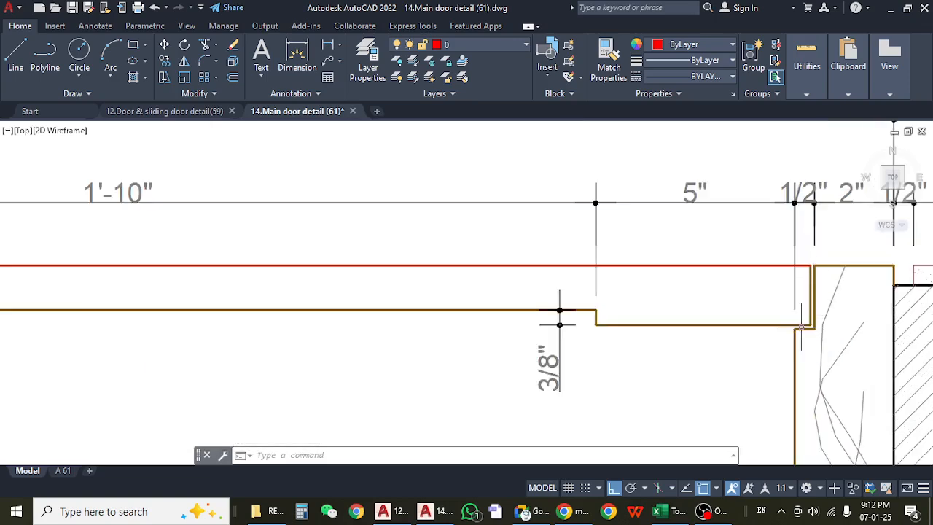
pyautogui.scroll(-5, 801, 327)
pyautogui.click(655, 511)
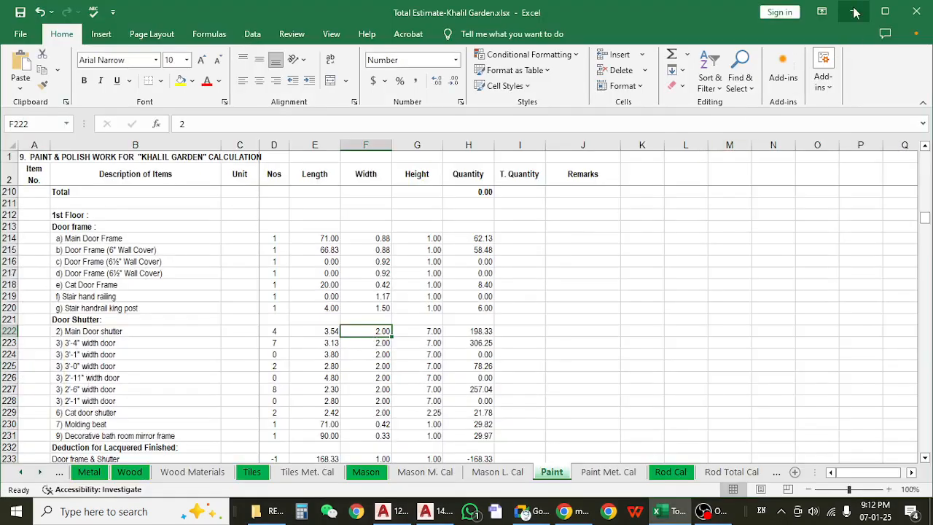
pyautogui.hotkey('alt', 'Tab')
# - Mirror the shutter polyline about a horizontal axis through the midpoint of the shutter's left end, keeping the original
pyautogui.write('MI')
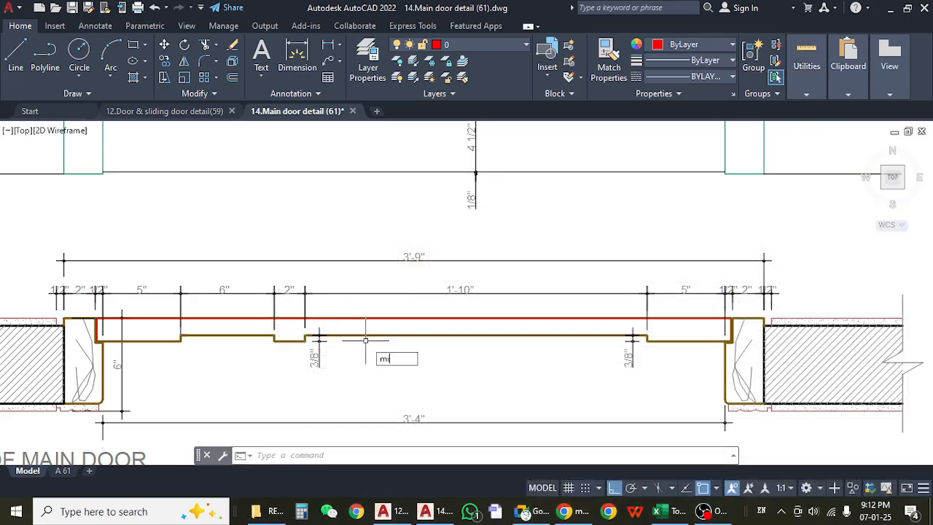
pyautogui.press('Return')
pyautogui.click(384, 318)
pyautogui.scroll(3, 353, 334)
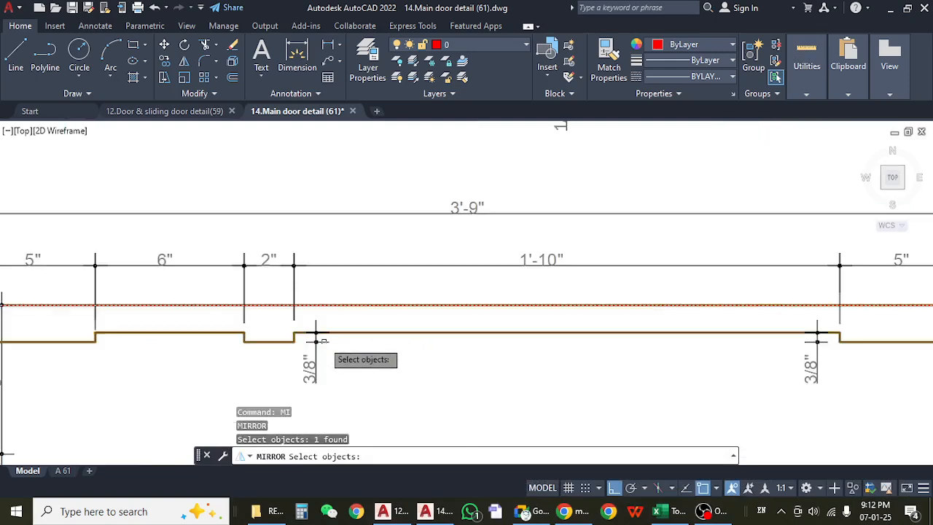
pyautogui.scroll(-5, 230, 321)
pyautogui.scroll(6, 231, 319)
pyautogui.press('Return')
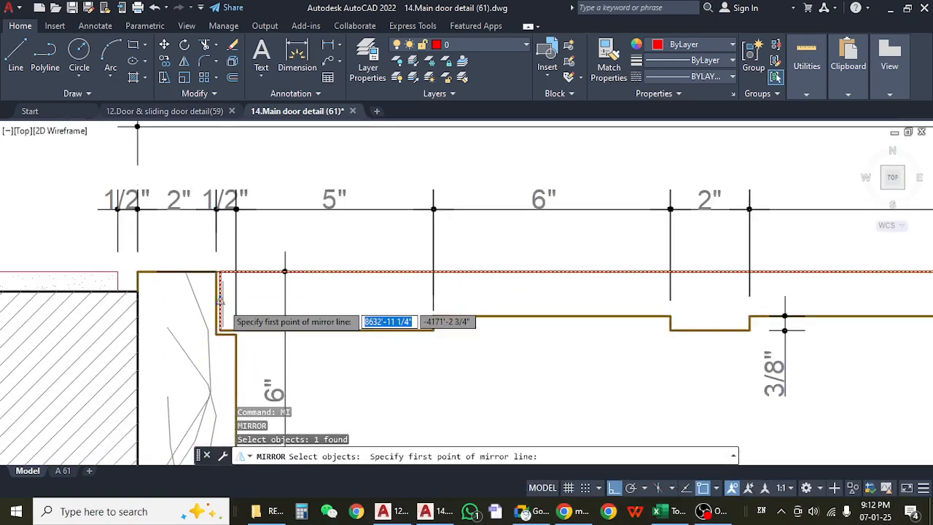
pyautogui.click(219, 301)
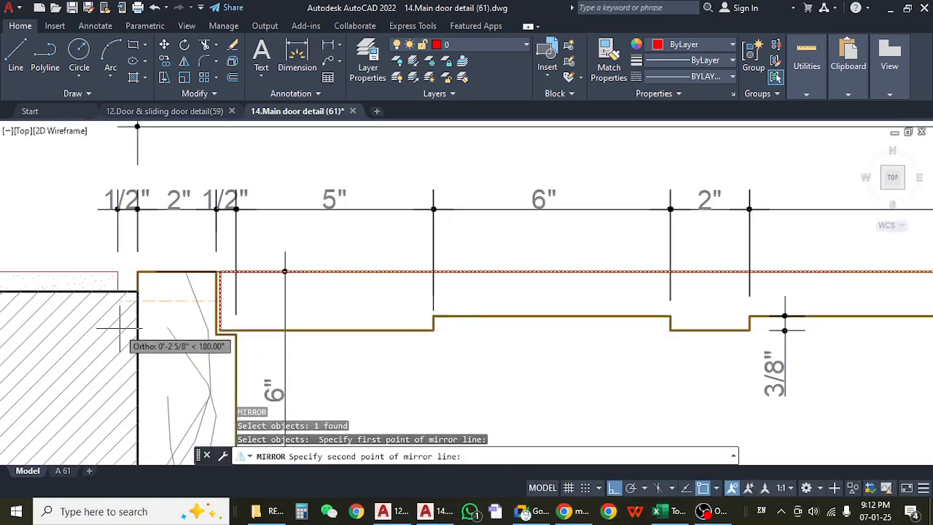
pyautogui.scroll(-4, 136, 331)
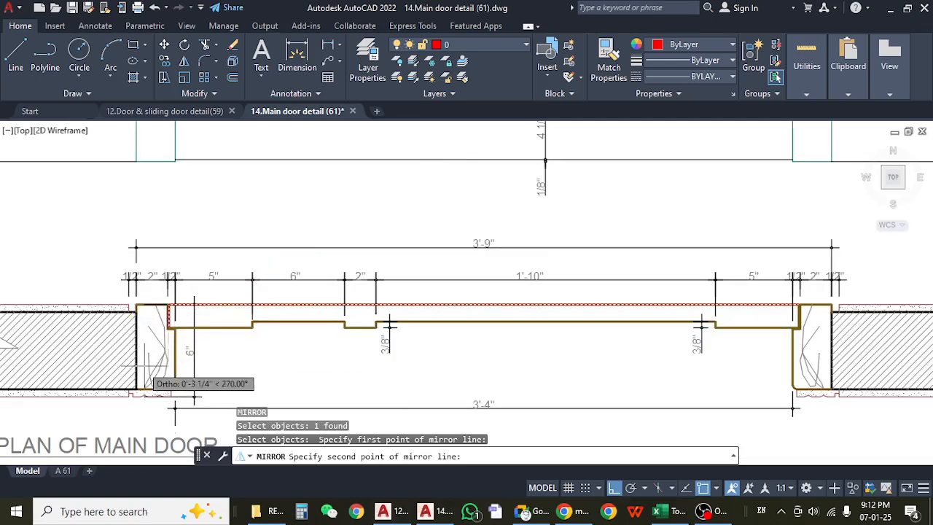
pyautogui.scroll(-4, 284, 348)
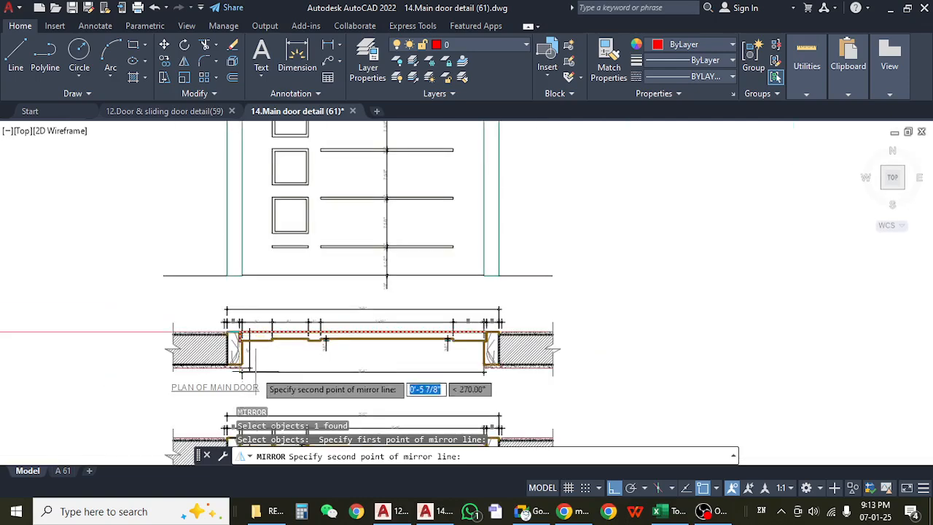
pyautogui.click(78, 359)
pyautogui.press('Return')
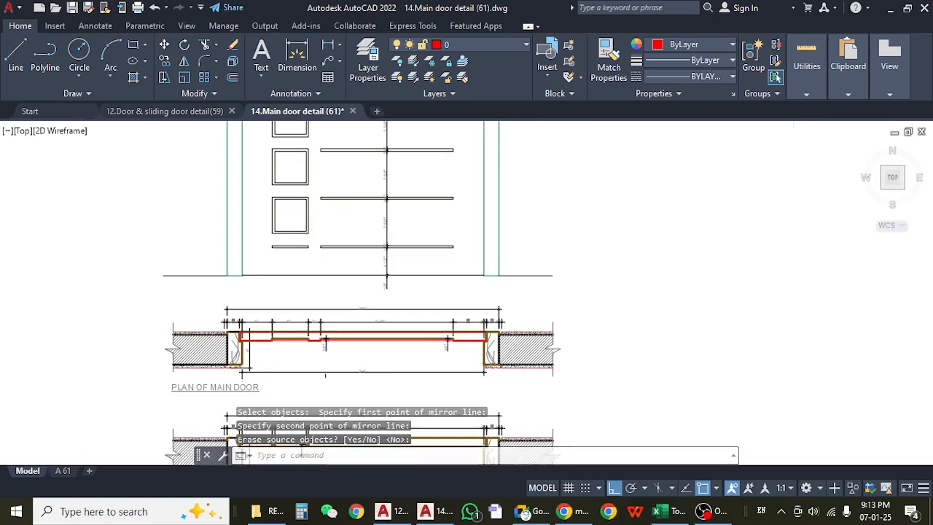
# - Examine the polylines along both shutter faces and their fit at the right jamb in the plan
pyautogui.scroll(4, 364, 314)
pyautogui.click(325, 368)
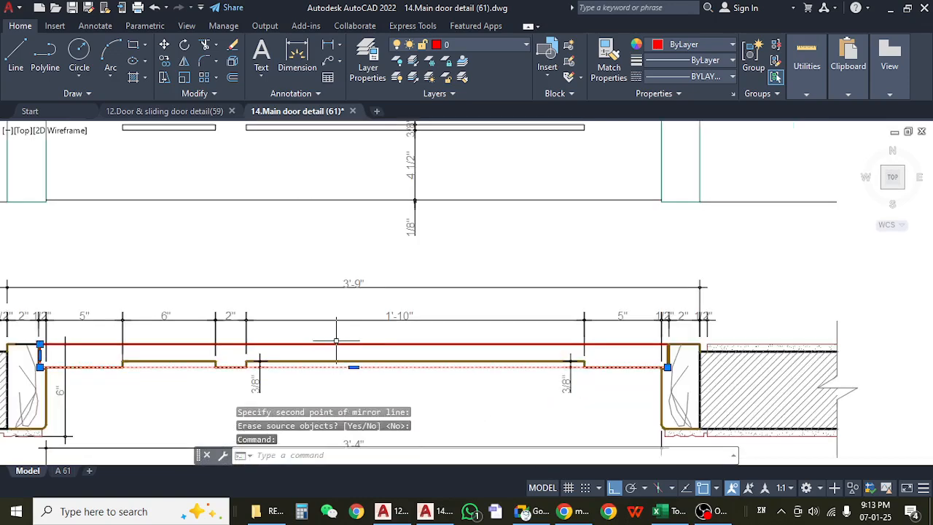
pyautogui.press('Escape')
pyautogui.scroll(-2, 338, 339)
pyautogui.scroll(2, 157, 359)
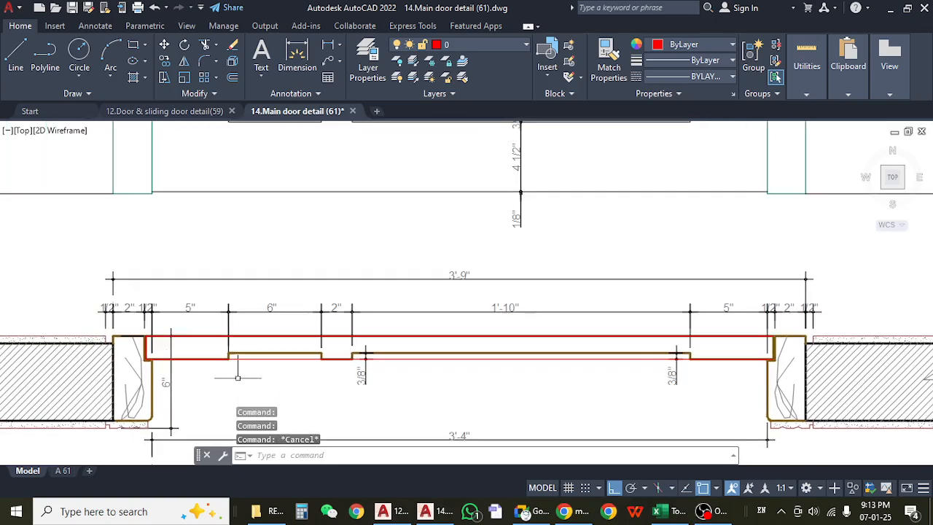
pyautogui.scroll(2, 157, 359)
pyautogui.scroll(-5, 157, 360)
pyautogui.scroll(6, 427, 371)
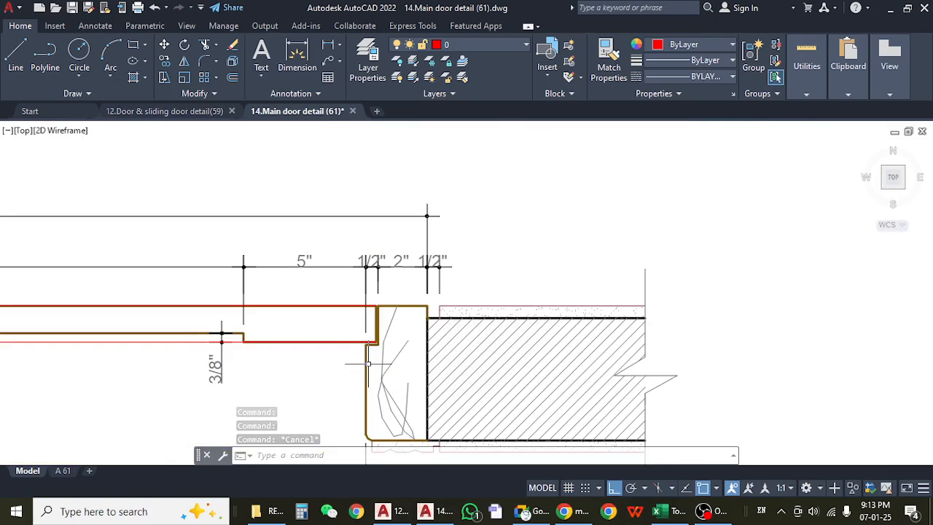
pyautogui.scroll(-5, 368, 363)
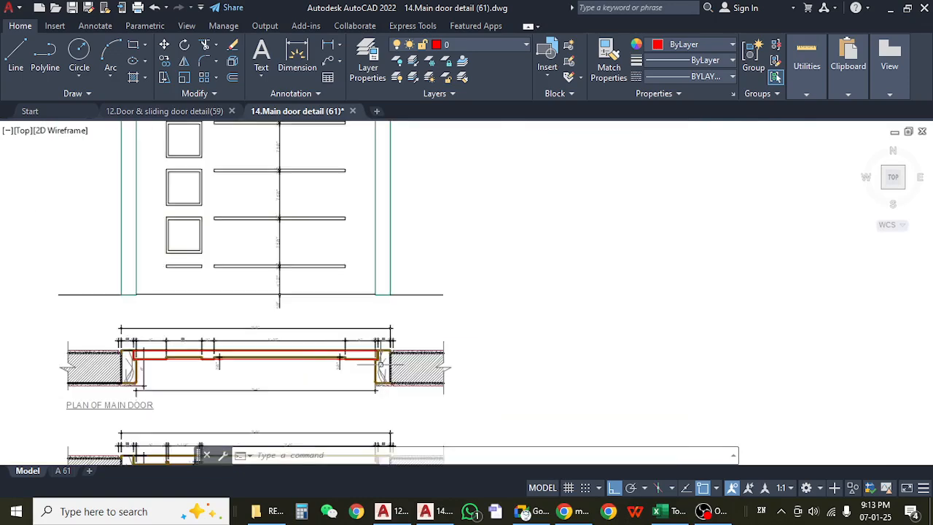
# - Switch to the Excel estimate and review the descriptions, lengths and width factors of the 1st floor door shutter rows on the Paint sheet
pyautogui.click(655, 511)
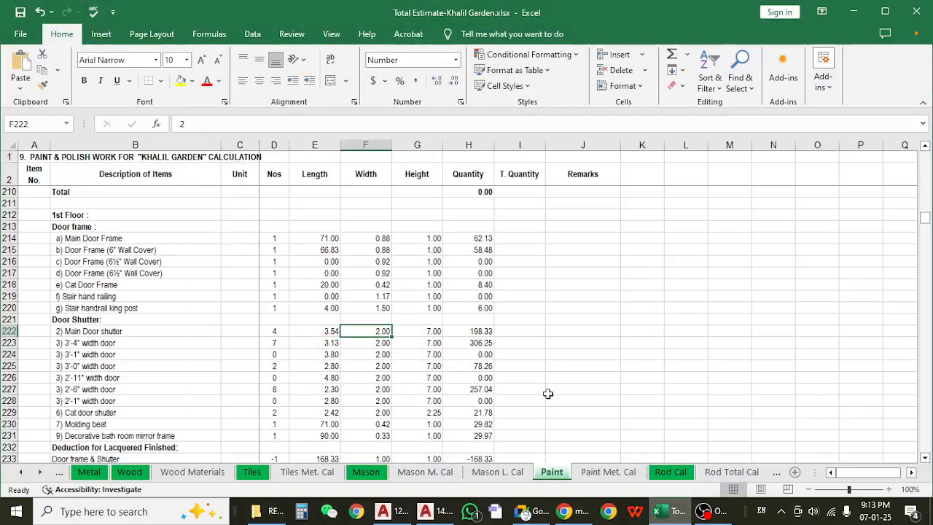
pyautogui.click(365, 339)
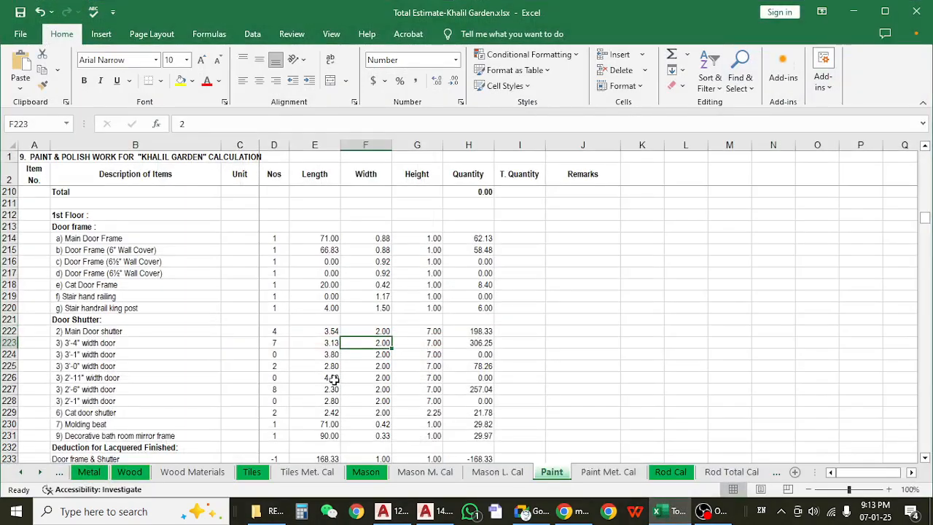
pyautogui.click(157, 343)
pyautogui.click(146, 355)
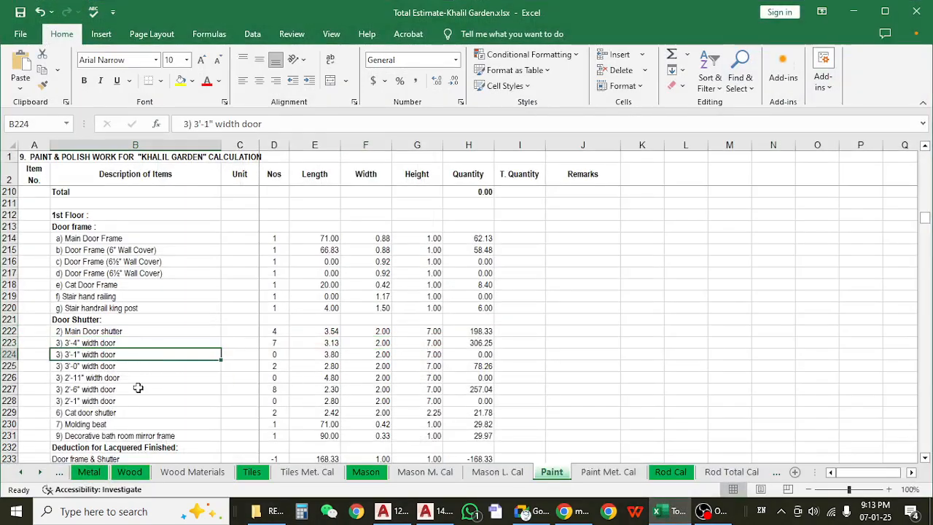
pyautogui.click(135, 387)
pyautogui.moveTo(332, 331); pyautogui.dragTo(331, 424)
pyautogui.click(331, 354)
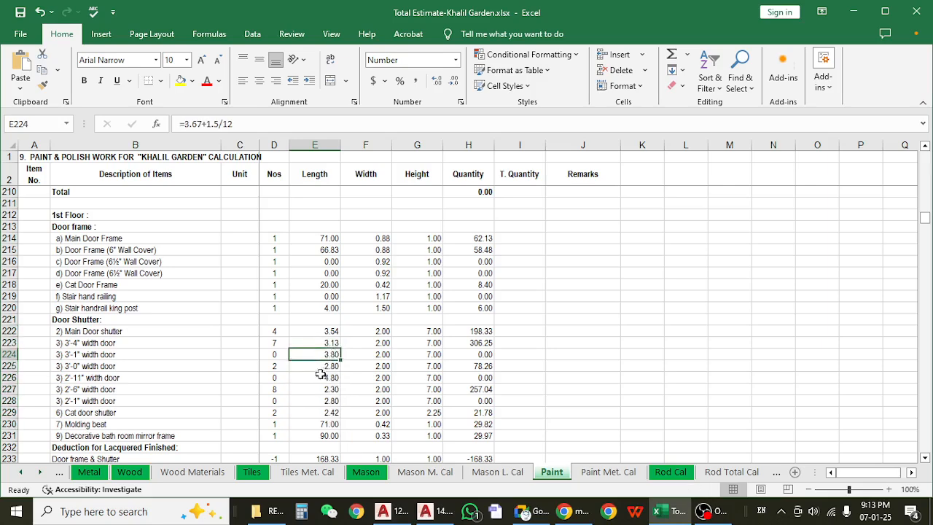
# - Review the 1st floor lacquered finish deduction row for door frame and shutter, including its length reference, and the formula of the floor total
pyautogui.scroll(-2, 158, 373)
pyautogui.click(158, 374)
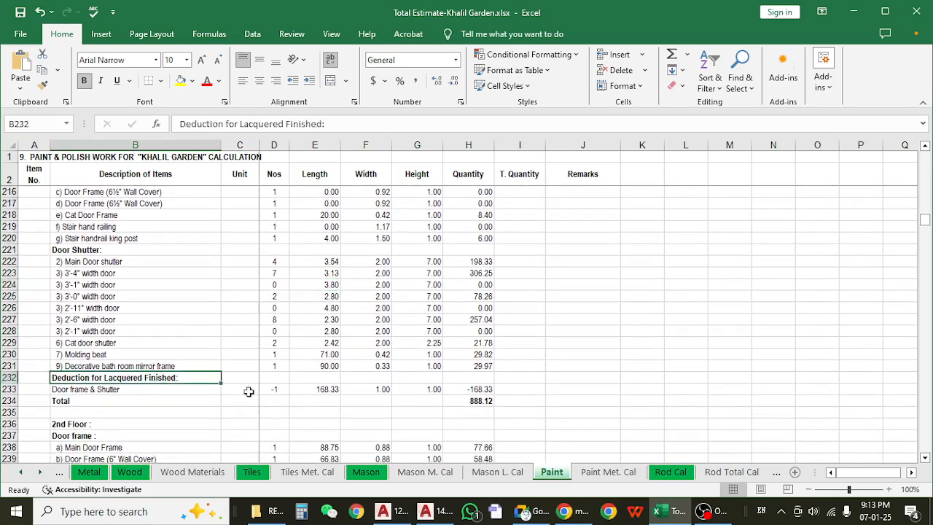
pyautogui.click(314, 389)
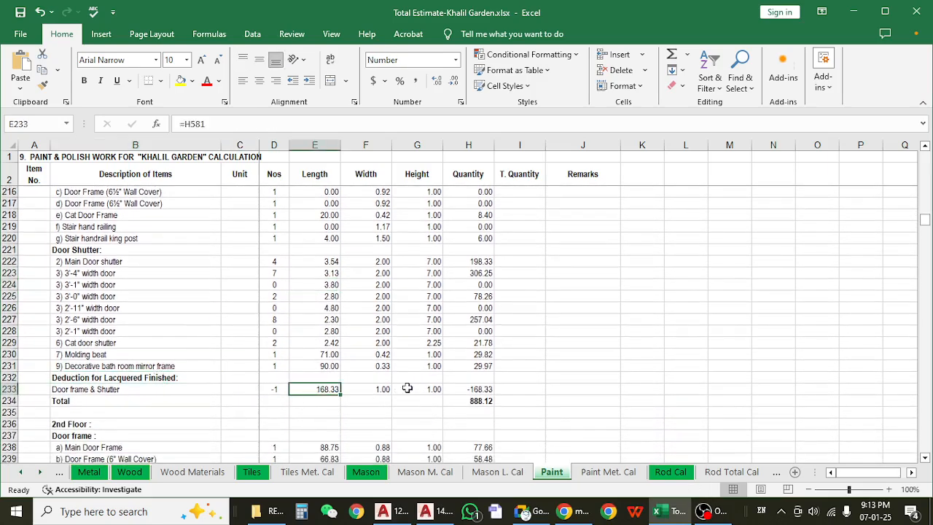
pyautogui.click(479, 388)
pyautogui.click(472, 406)
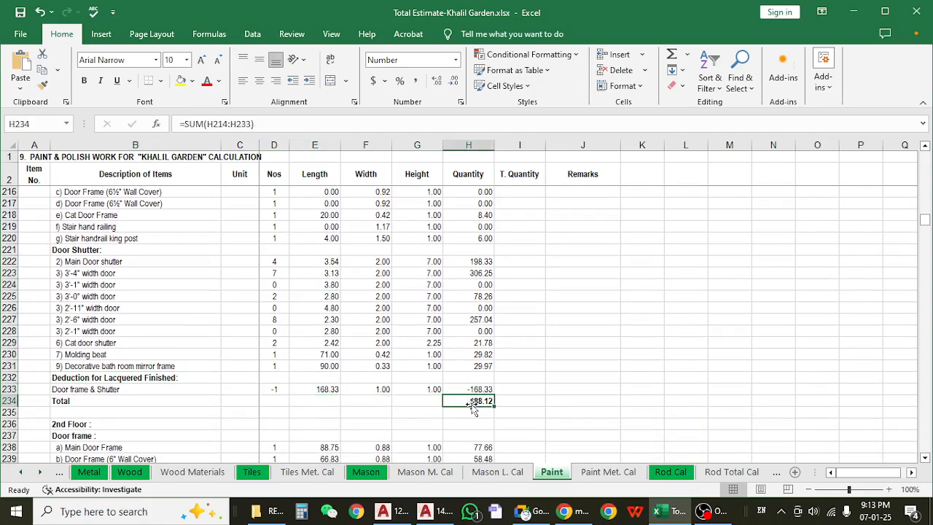
pyautogui.scroll(1, 309, 377)
pyautogui.click(281, 423)
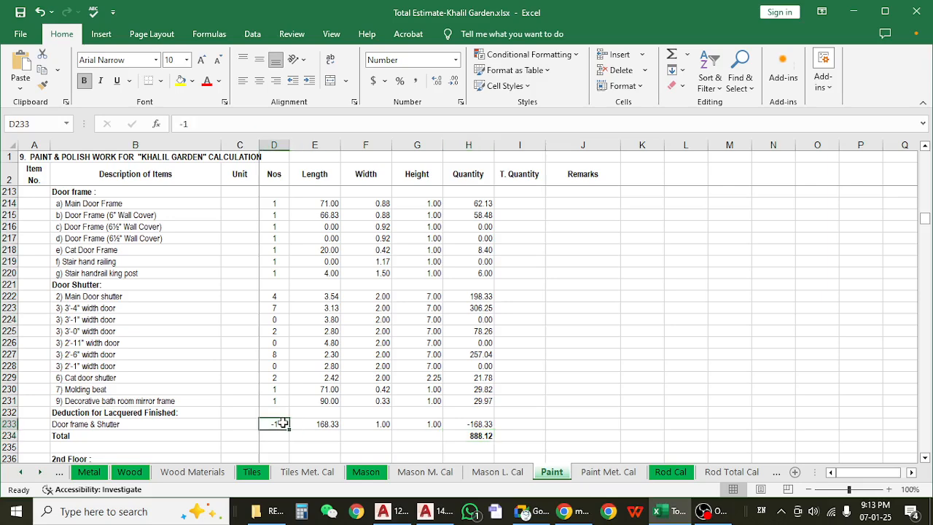
pyautogui.click(325, 424)
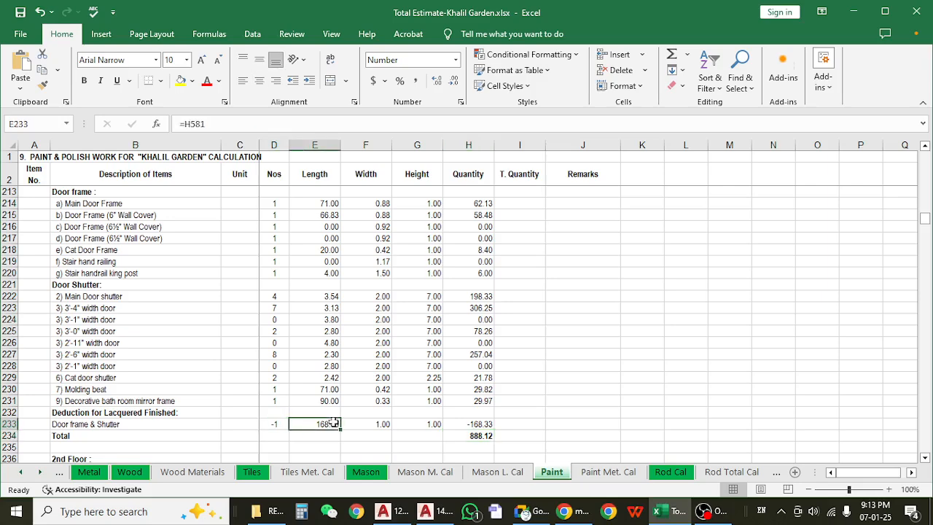
# - Check the lengths and counts of the 1st floor shutter items and the molding beat row's values and length reference
pyautogui.moveTo(327, 297); pyautogui.dragTo(322, 402)
pyautogui.moveTo(274, 298); pyautogui.dragTo(273, 401)
pyautogui.click(358, 389)
pyautogui.click(273, 389)
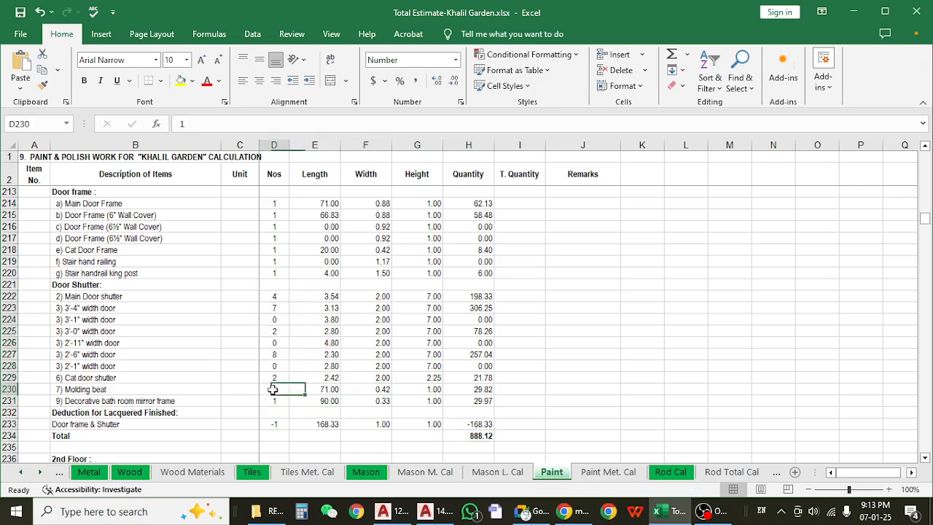
pyautogui.click(350, 389)
pyautogui.click(419, 386)
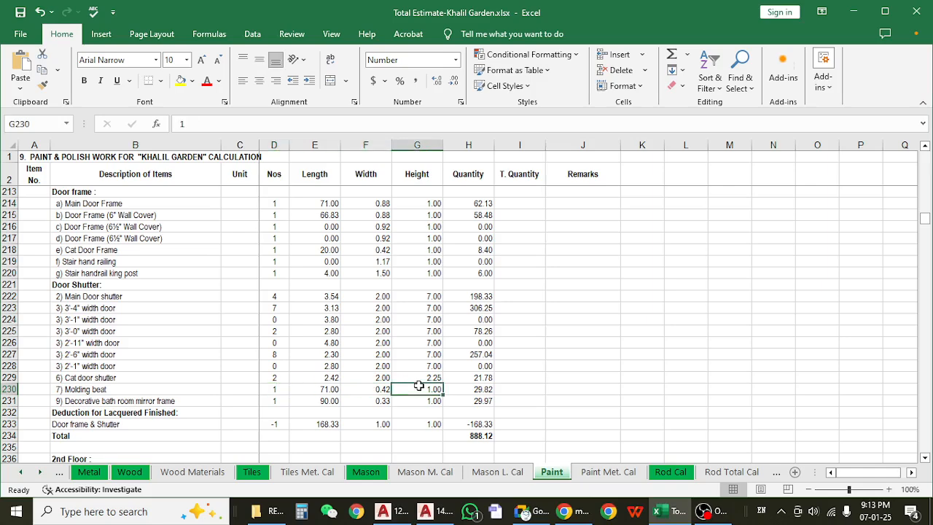
pyautogui.click(278, 389)
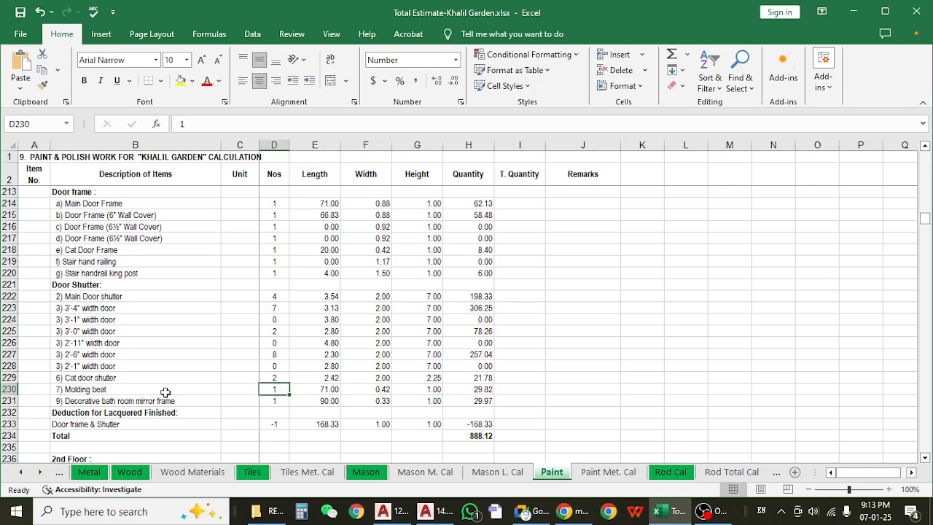
pyautogui.click(9, 389)
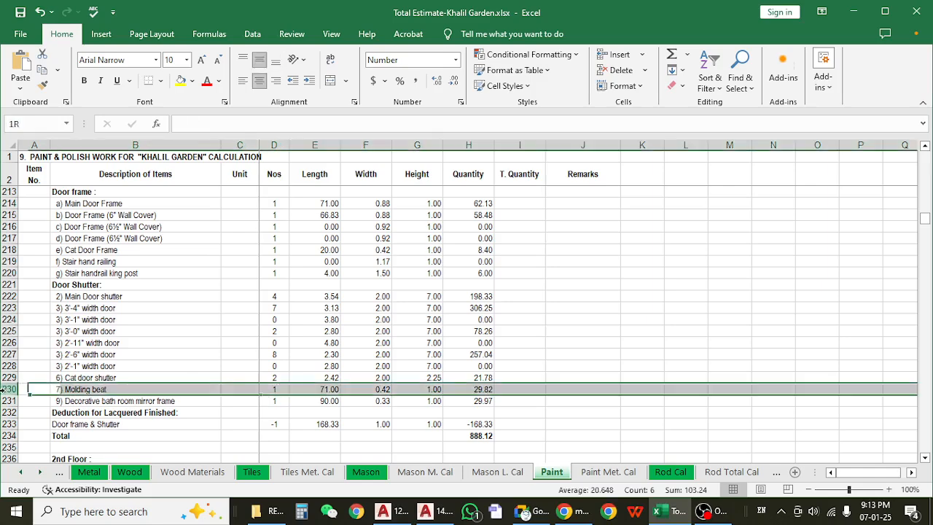
pyautogui.click(326, 390)
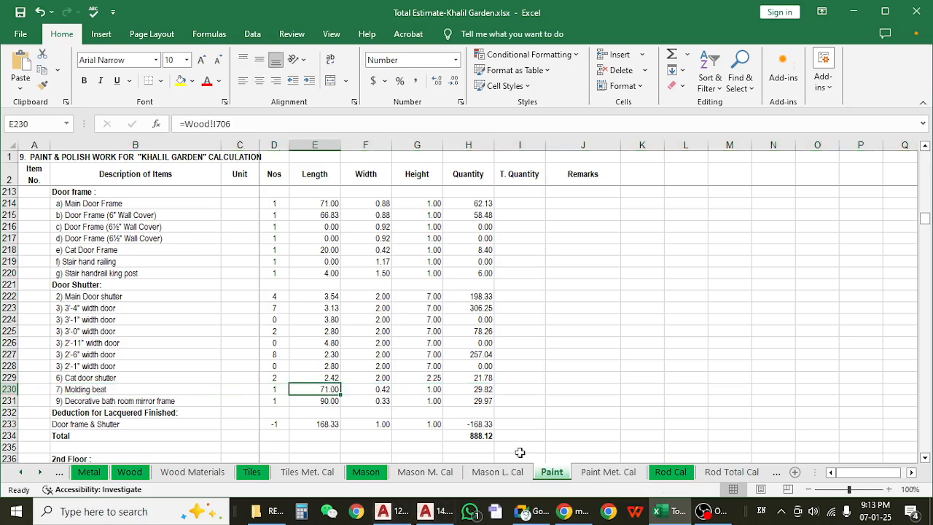
# - Switch to the AutoCAD door drawings and examine the molding profile over the left jamb in the plan of the main door
pyautogui.click(382, 511)
pyautogui.scroll(6, 333, 315)
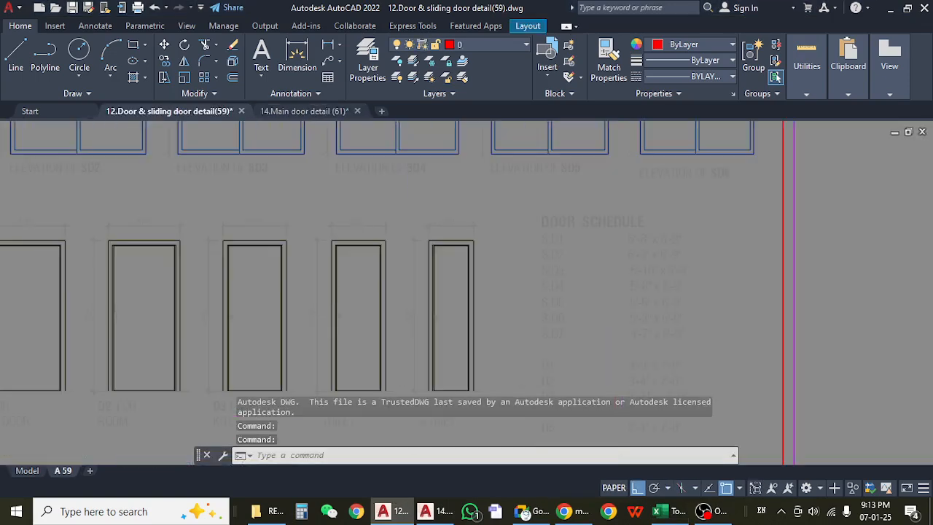
pyautogui.scroll(-6, 368, 326)
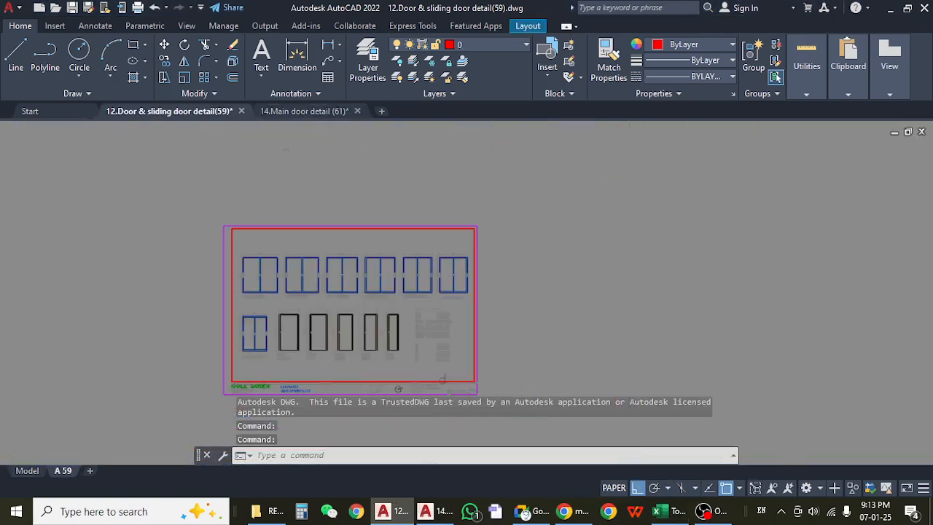
pyautogui.click(301, 111)
pyautogui.scroll(3, 170, 371)
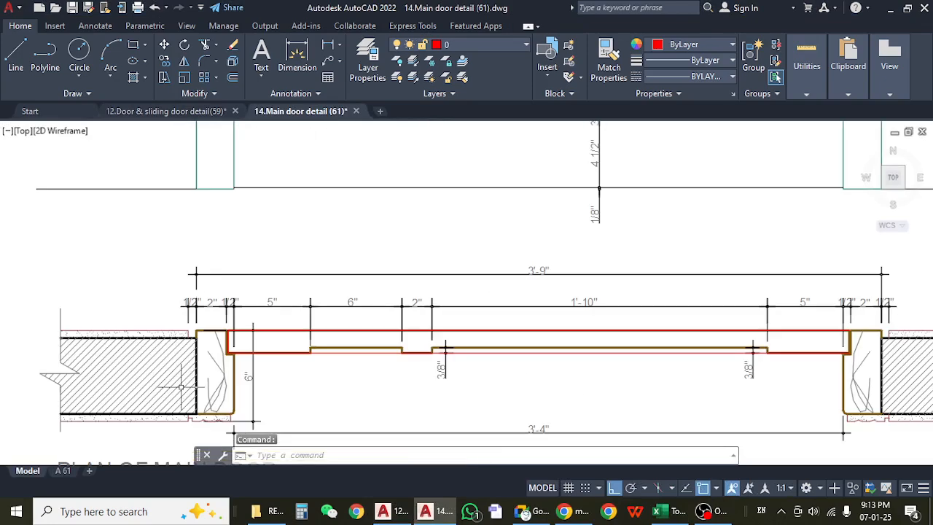
pyautogui.scroll(3, 204, 306)
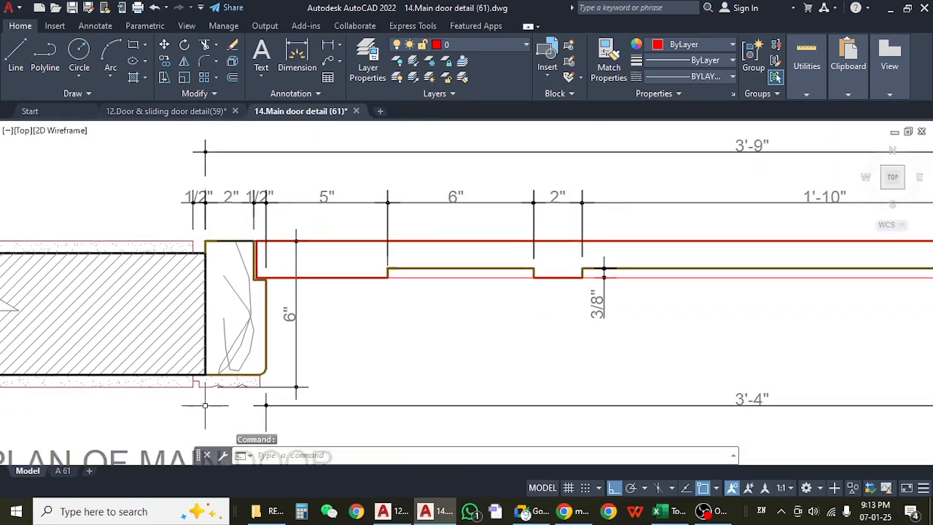
pyautogui.scroll(4, 205, 406)
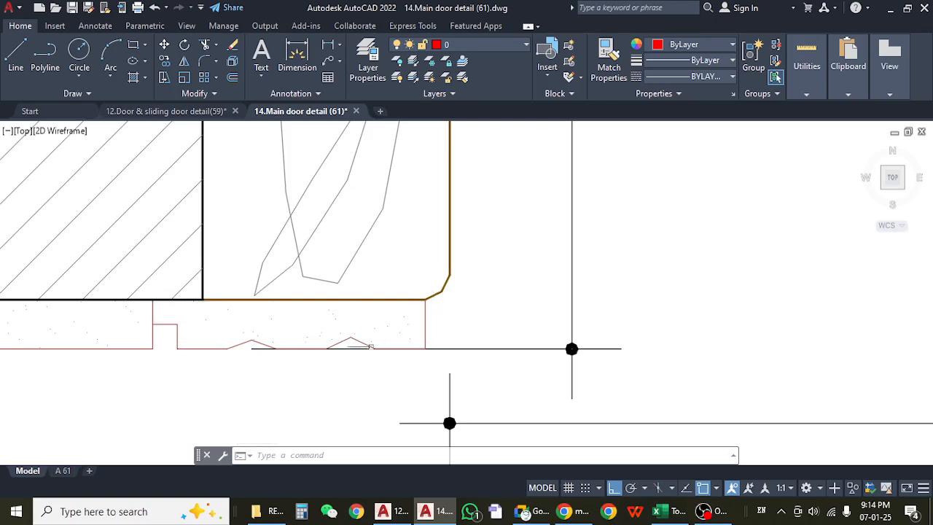
pyautogui.scroll(-5, 310, 359)
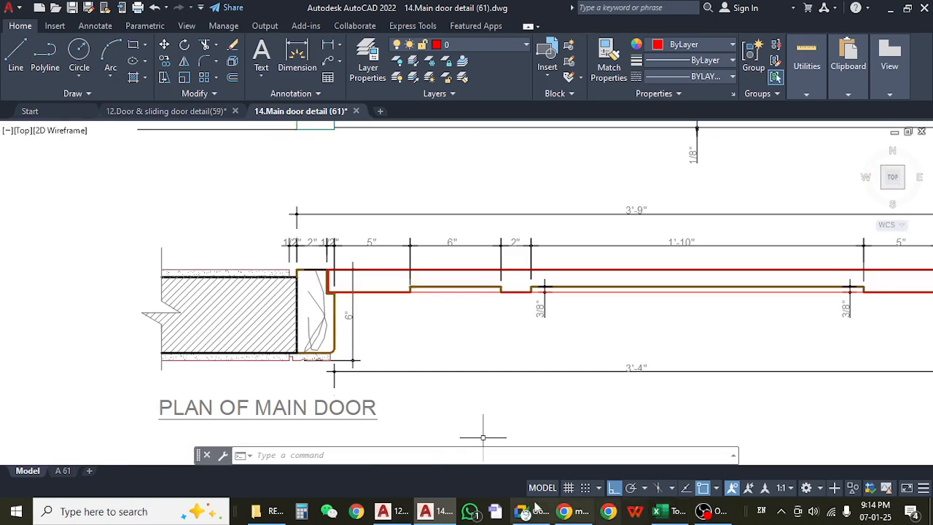
# - Return to the Excel Paint sheet and check the 1st floor molding beat's length reference, width, height and quantity formula
pyautogui.click(658, 512)
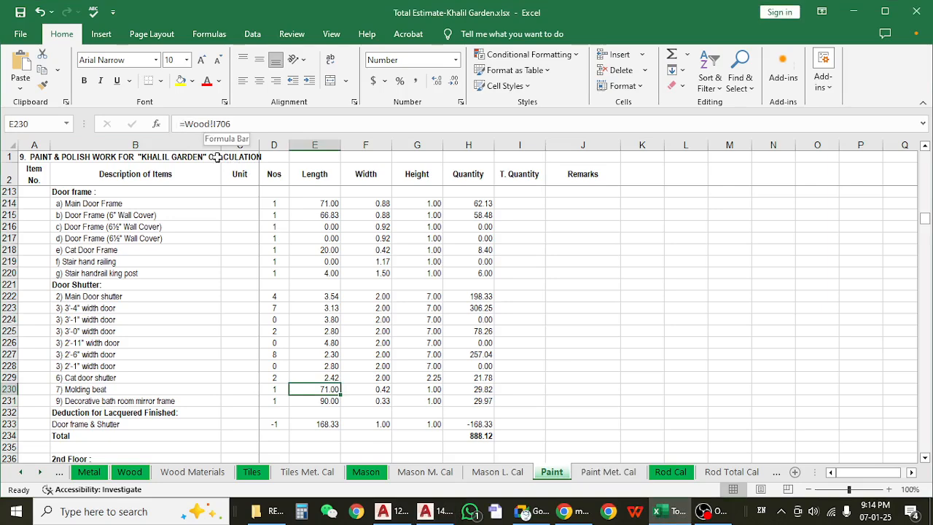
pyautogui.click(313, 410)
pyautogui.click(327, 390)
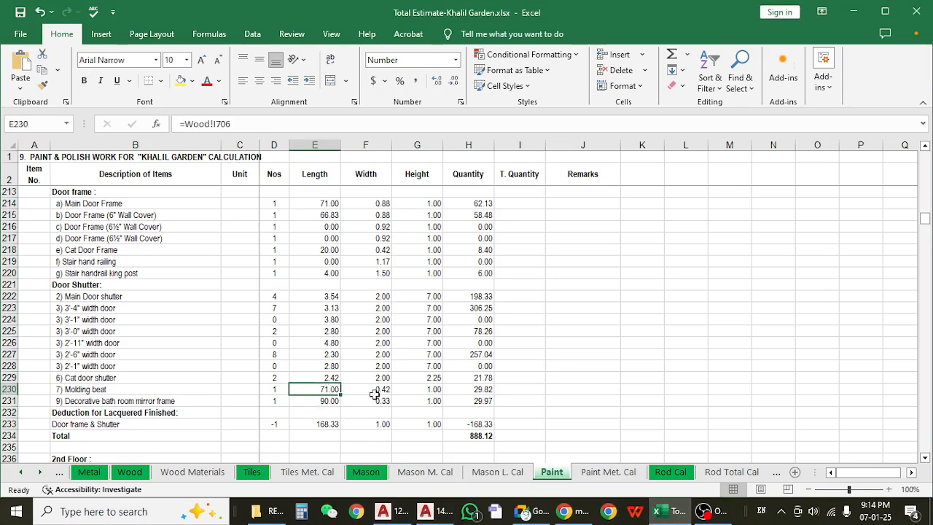
pyautogui.click(379, 391)
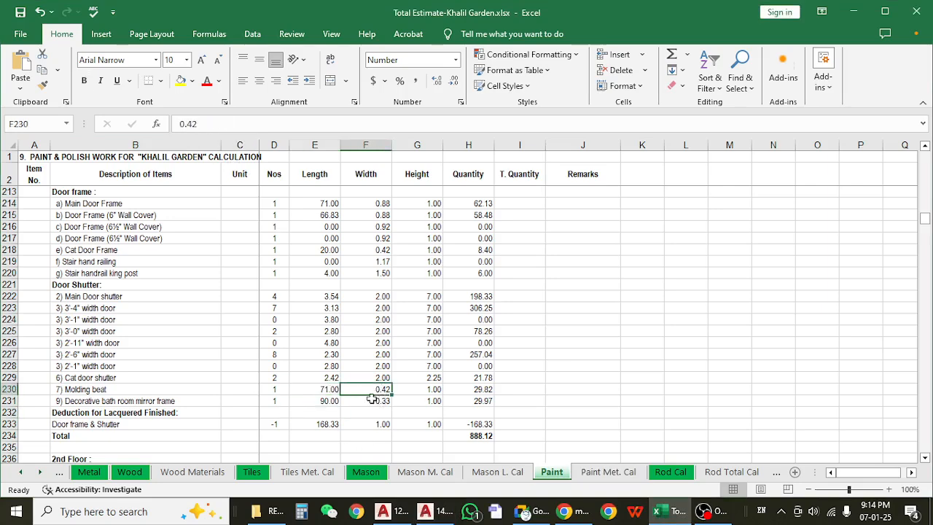
pyautogui.click(416, 391)
pyautogui.click(326, 390)
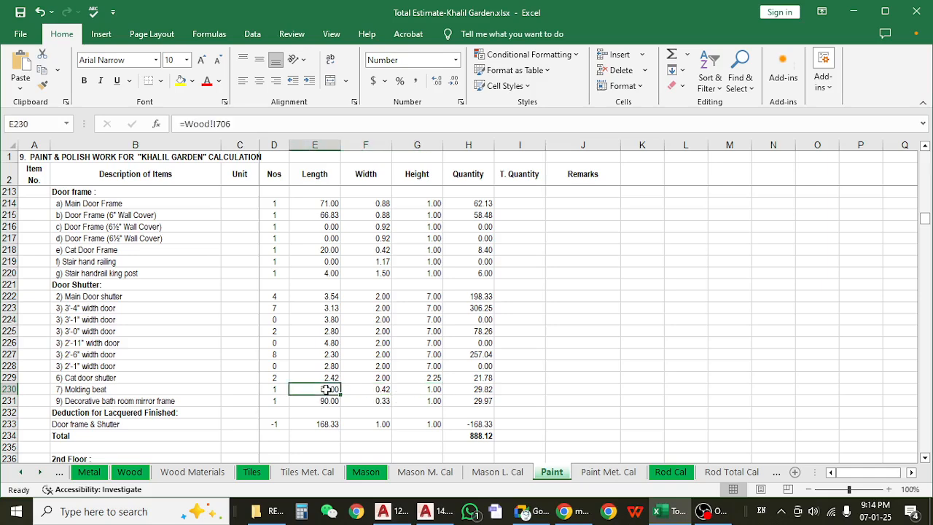
pyautogui.click(383, 389)
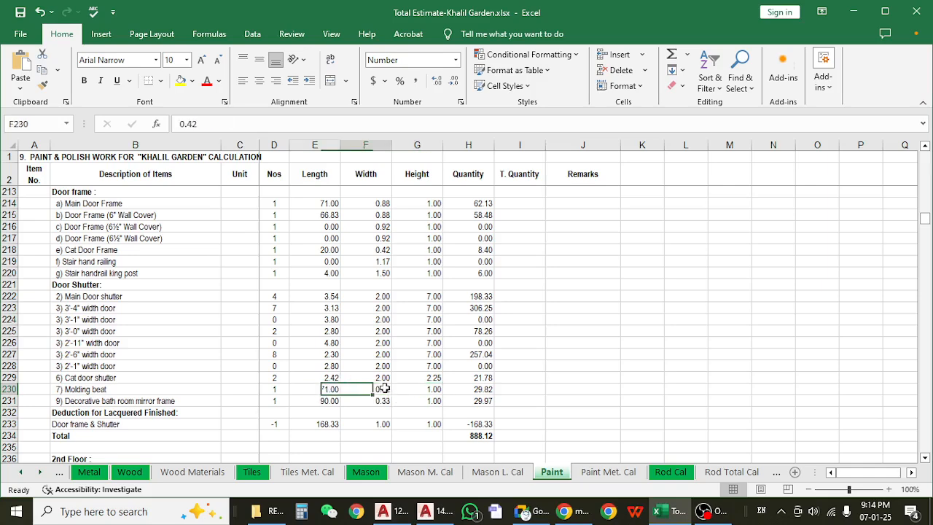
pyautogui.click(335, 391)
pyautogui.click(384, 391)
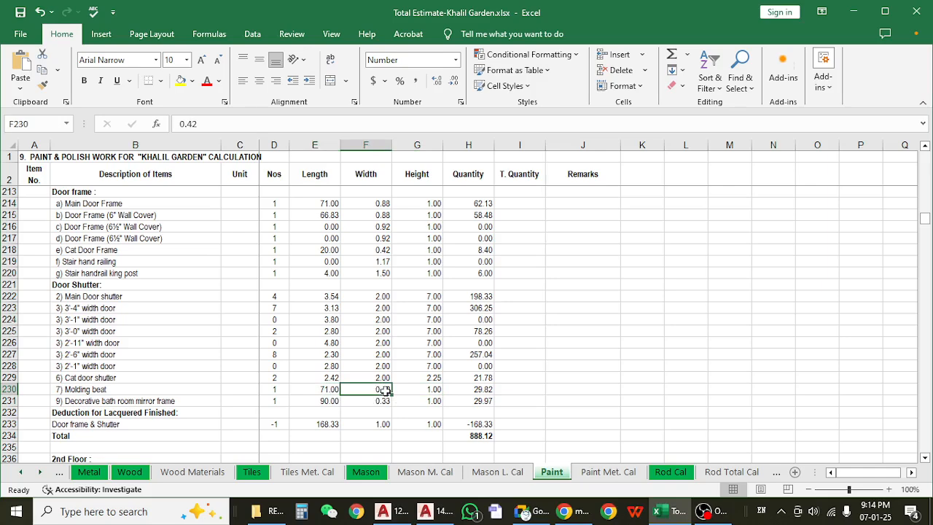
pyautogui.click(483, 389)
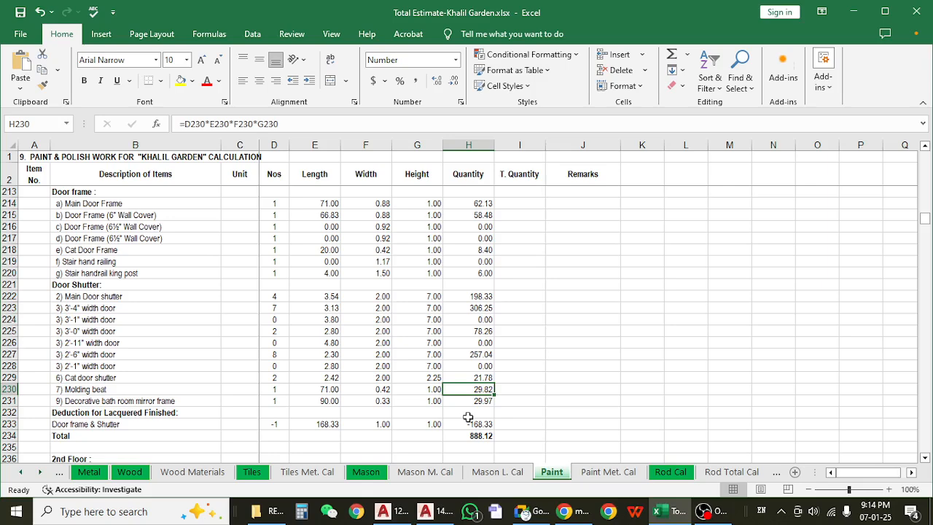
# - Review the count and the length reference of the 1st floor decorative bath room mirror frame row
pyautogui.click(267, 401)
pyautogui.click(337, 398)
pyautogui.click(183, 397)
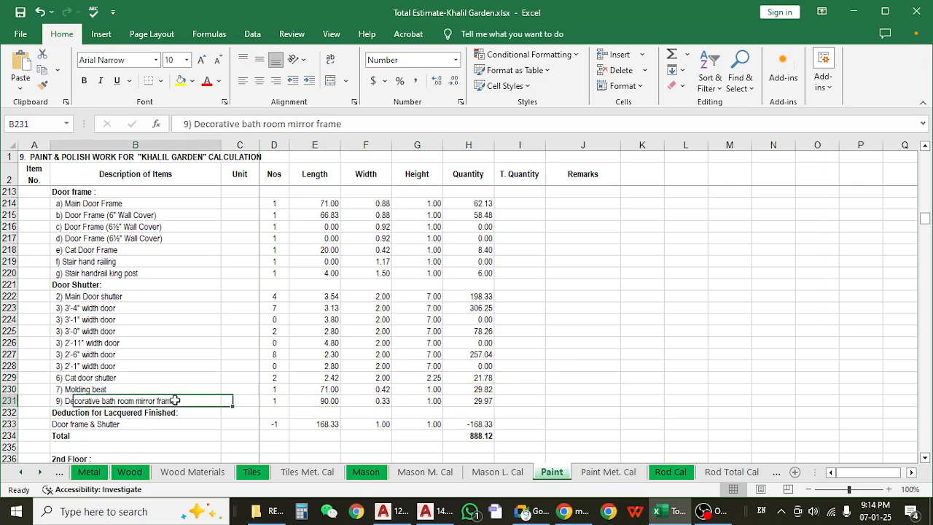
pyautogui.click(319, 401)
pyautogui.click(272, 401)
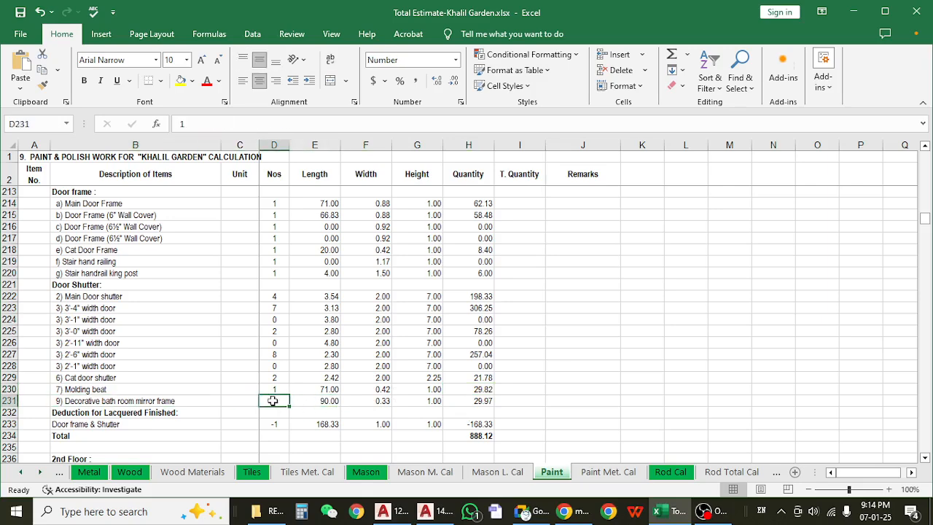
pyautogui.click(322, 401)
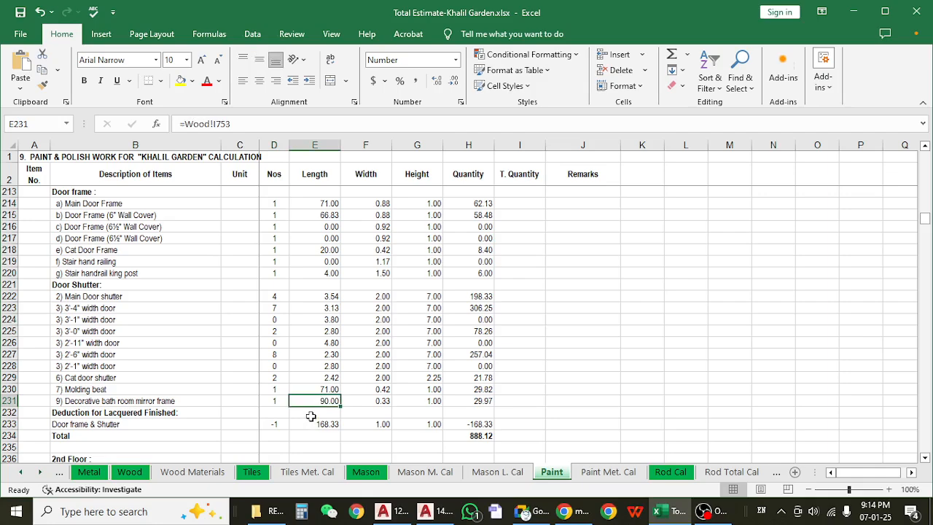
# - Trace the mirror frame length to its source on the Wood sheet and check the 1st floor bathroom count, frame length formula and total
pyautogui.hotkey('ctrl', '[')
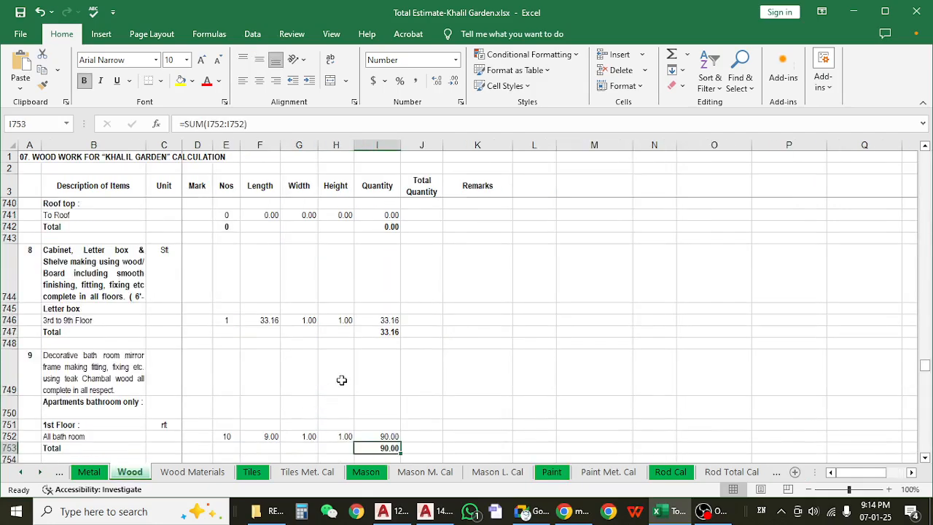
pyautogui.scroll(-2, 342, 379)
pyautogui.click(220, 323)
pyautogui.click(267, 319)
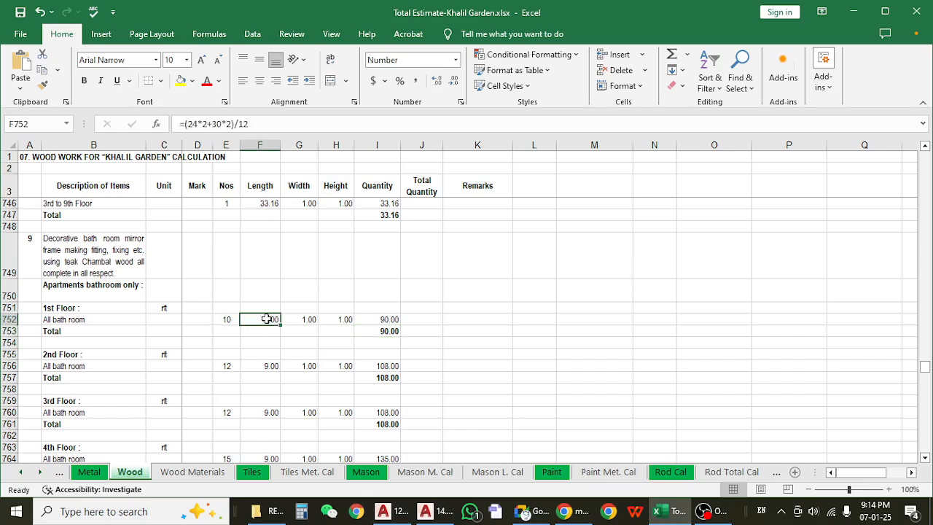
pyautogui.click(302, 320)
pyautogui.click(255, 320)
pyautogui.click(219, 319)
pyautogui.click(260, 319)
pyautogui.click(376, 319)
pyautogui.click(378, 330)
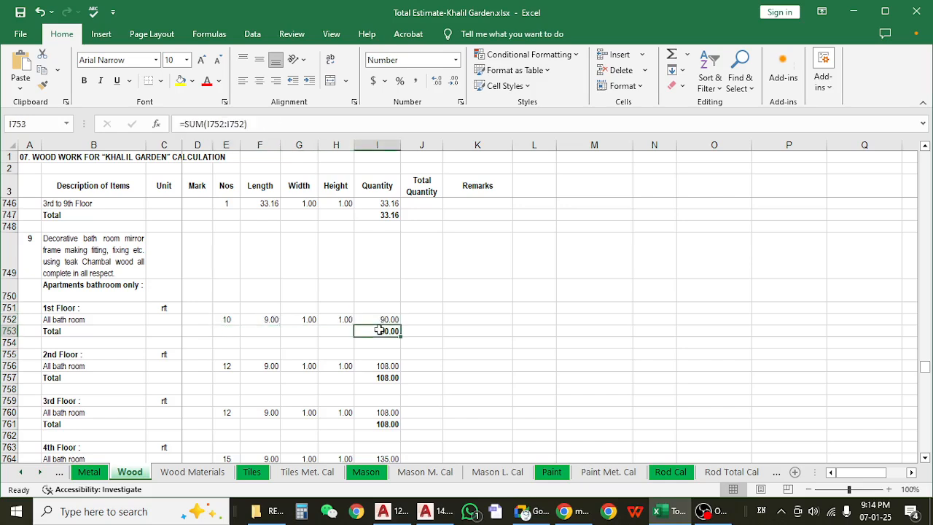
pyautogui.doubleClick(379, 330)
pyautogui.press('Escape')
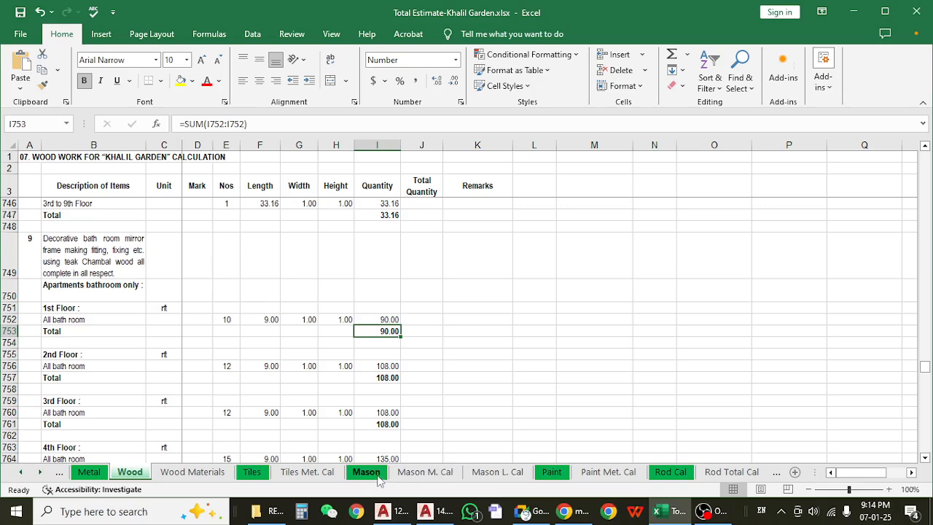
# - Return to the Paint sheet and review the width and length reference of the 1st floor decorative bath room mirror frame
pyautogui.click(552, 471)
pyautogui.click(377, 389)
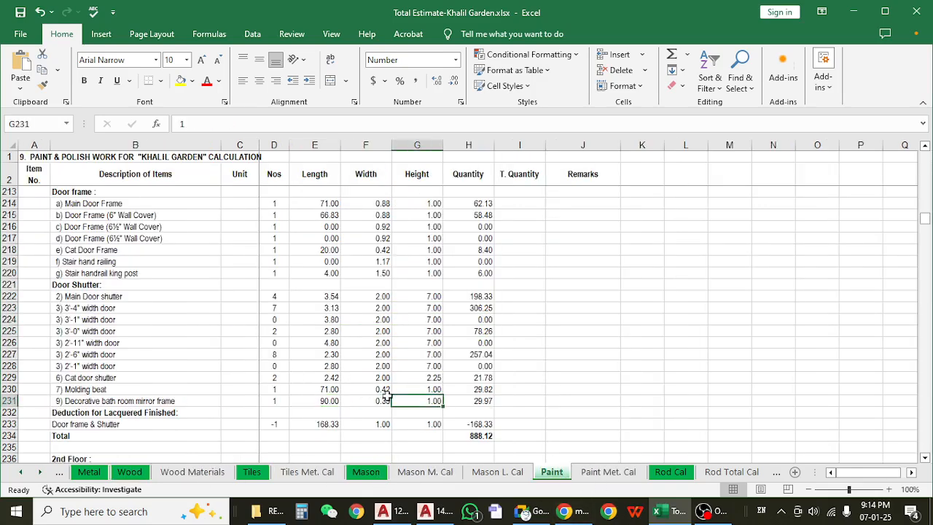
pyautogui.click(369, 401)
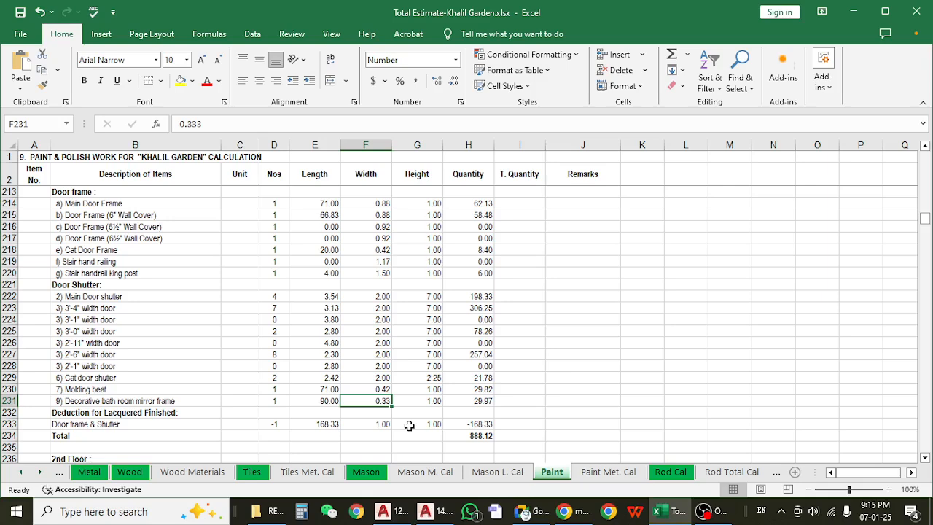
pyautogui.click(318, 390)
pyautogui.click(316, 401)
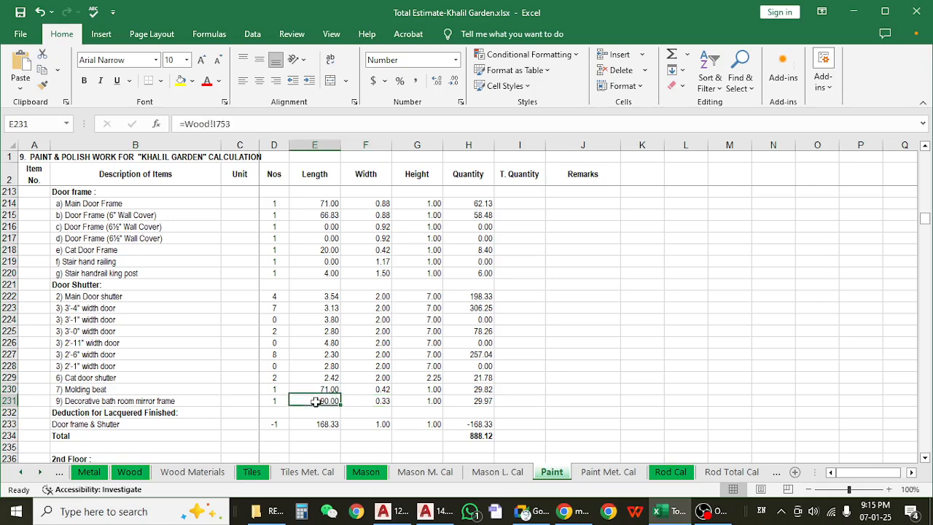
pyautogui.click(374, 401)
pyautogui.click(322, 402)
pyautogui.click(379, 401)
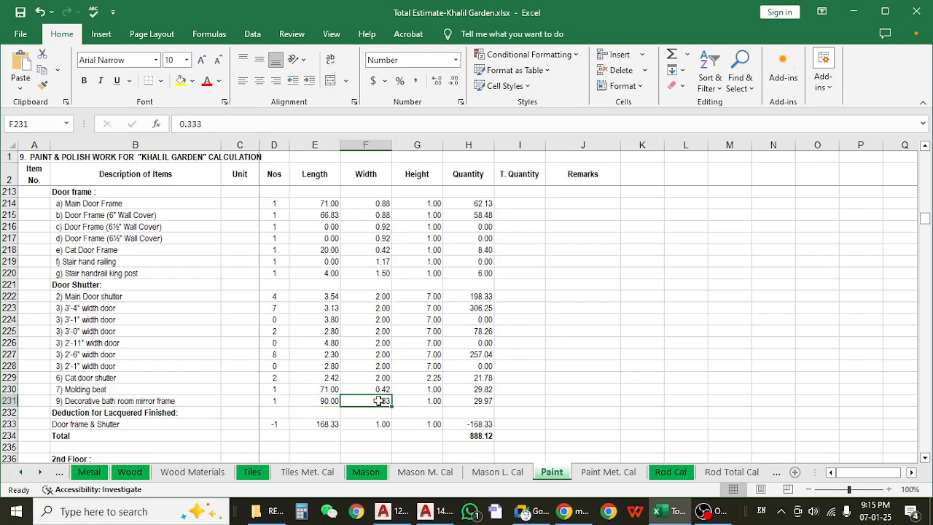
# - Switch to the RE-00 FINAL TANVIR folder in File Explorer and open the drawing 18.Toilet detail (68).dwg
pyautogui.click(290, 510)
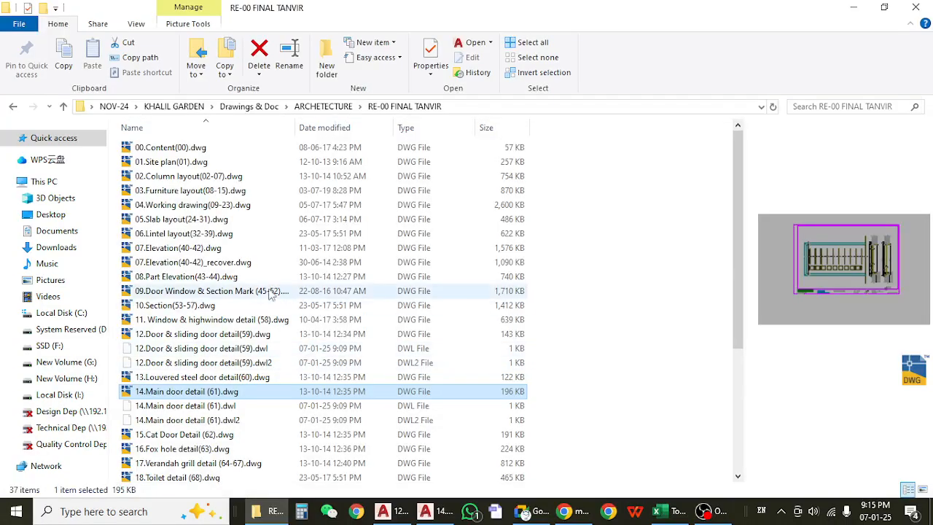
pyautogui.scroll(-2, 240, 317)
pyautogui.scroll(-3, 240, 317)
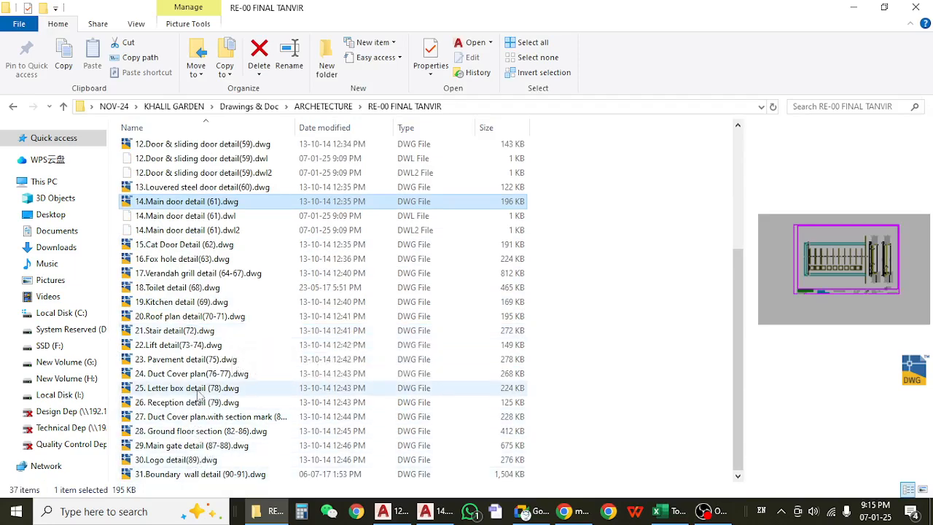
pyautogui.scroll(1, 200, 394)
pyautogui.click(204, 288)
pyautogui.click(198, 301)
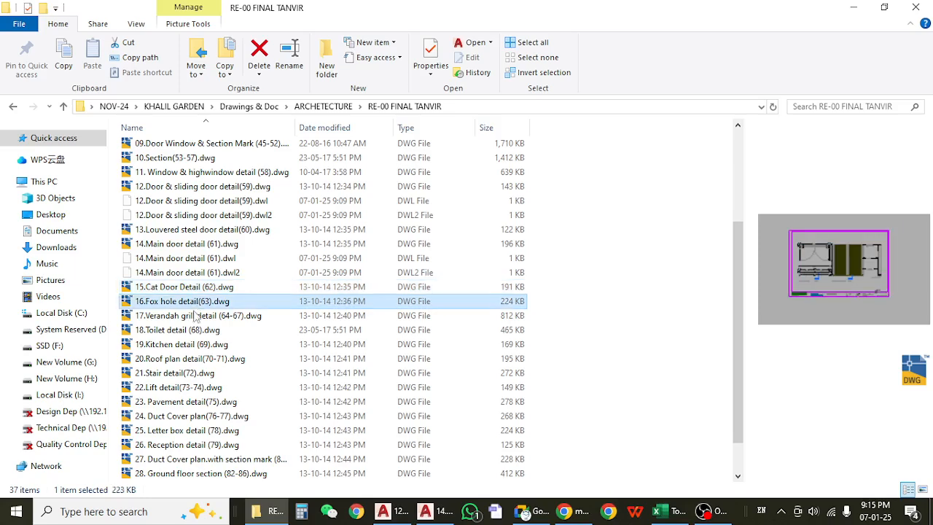
pyautogui.click(203, 330)
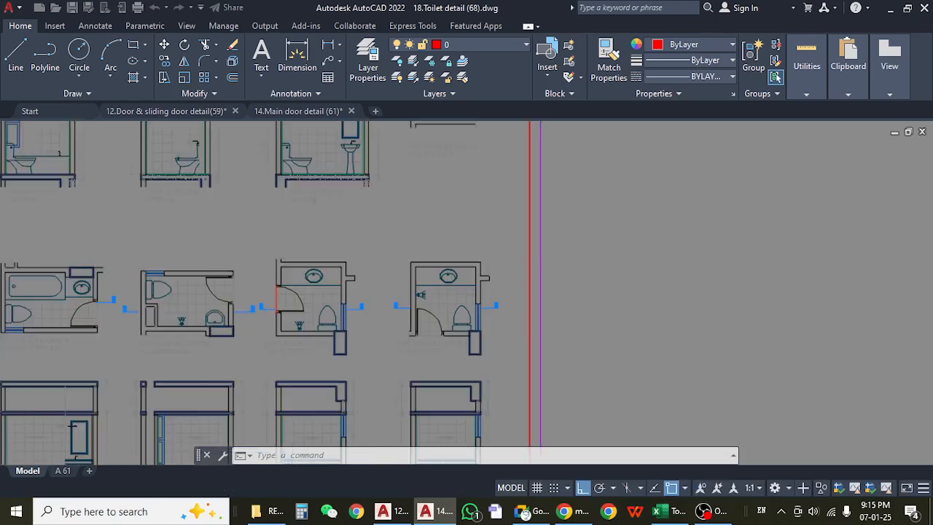
# - Find the bathroom mirror in a toilet section on layout A 68 and examine its frame lines
pyautogui.scroll(-2, 795, 352)
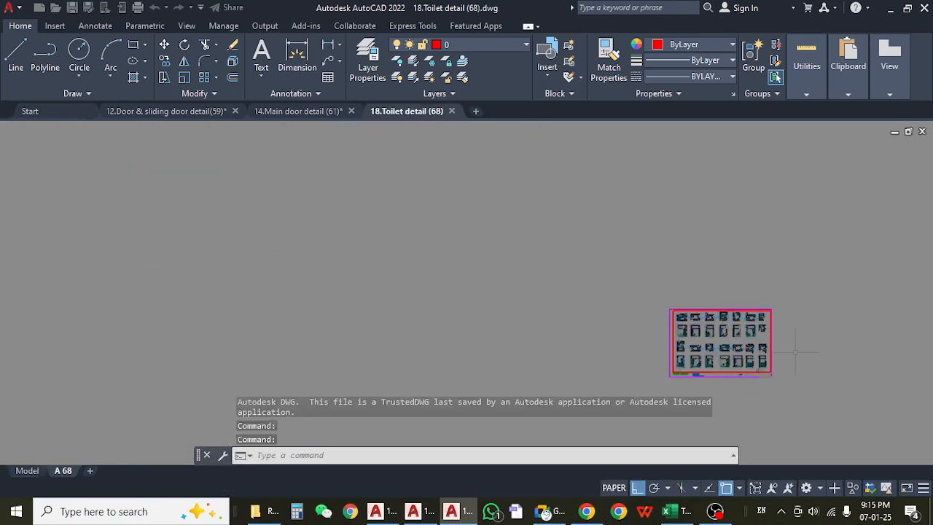
pyautogui.moveTo(797, 361); pyautogui.dragTo(491, 367)
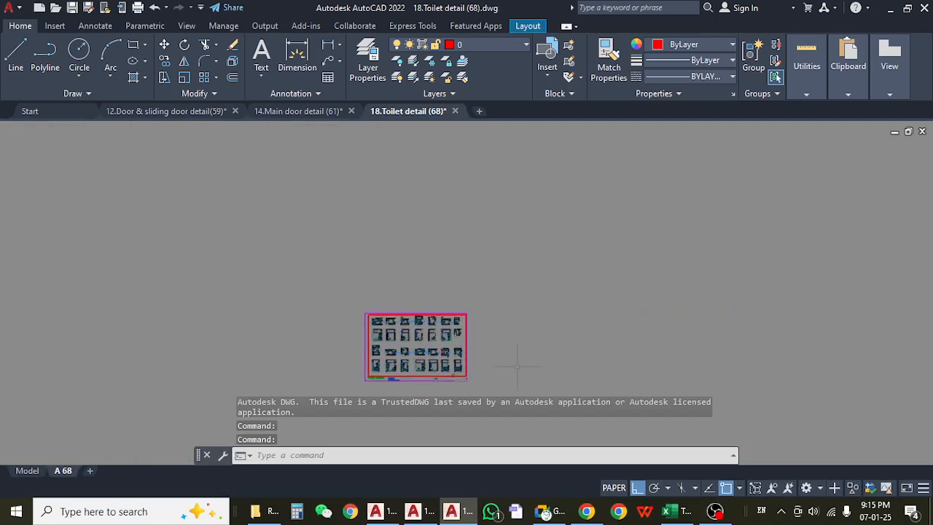
pyautogui.scroll(2, 514, 357)
pyautogui.scroll(6, 343, 328)
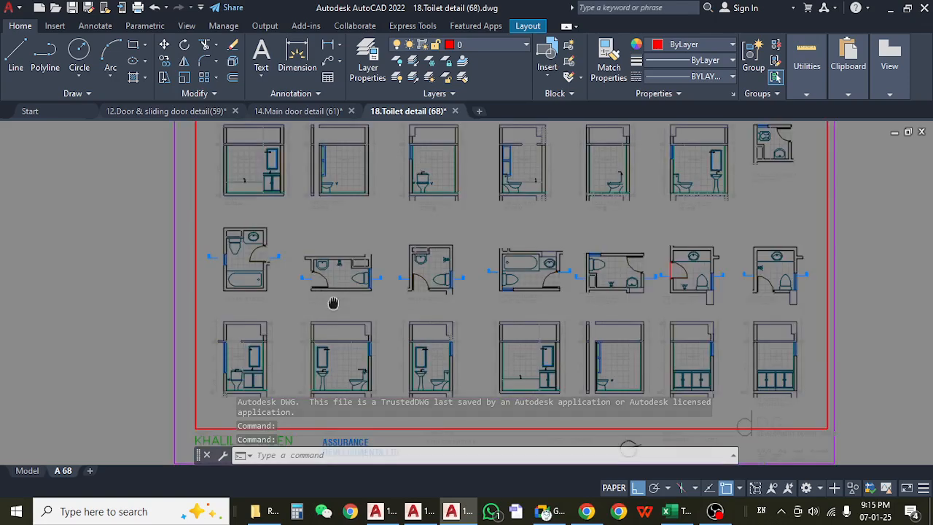
pyautogui.moveTo(333, 304)
pyautogui.mouseDown()
pyautogui.moveTo(384, 323)
pyautogui.moveTo(391, 422)
pyautogui.mouseUp()
pyautogui.scroll(8, 425, 226)
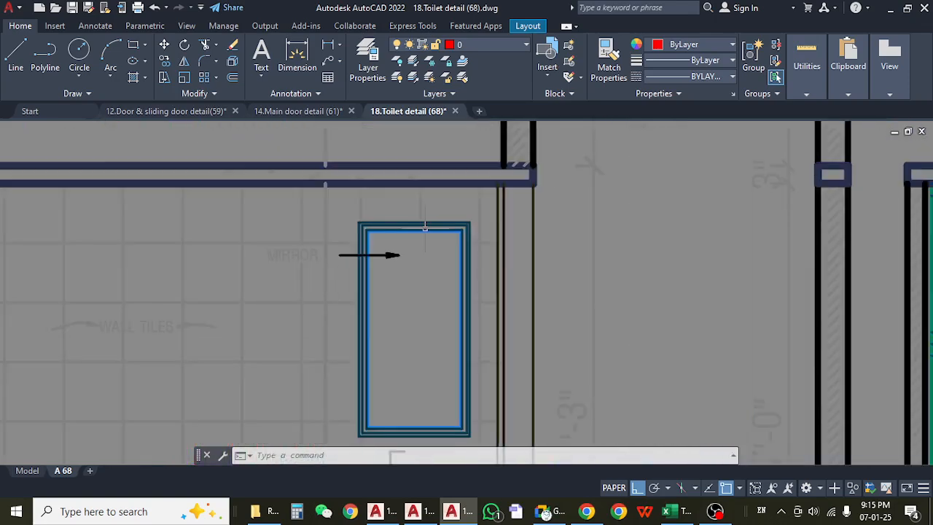
pyautogui.scroll(4, 425, 227)
pyautogui.scroll(-2, 420, 271)
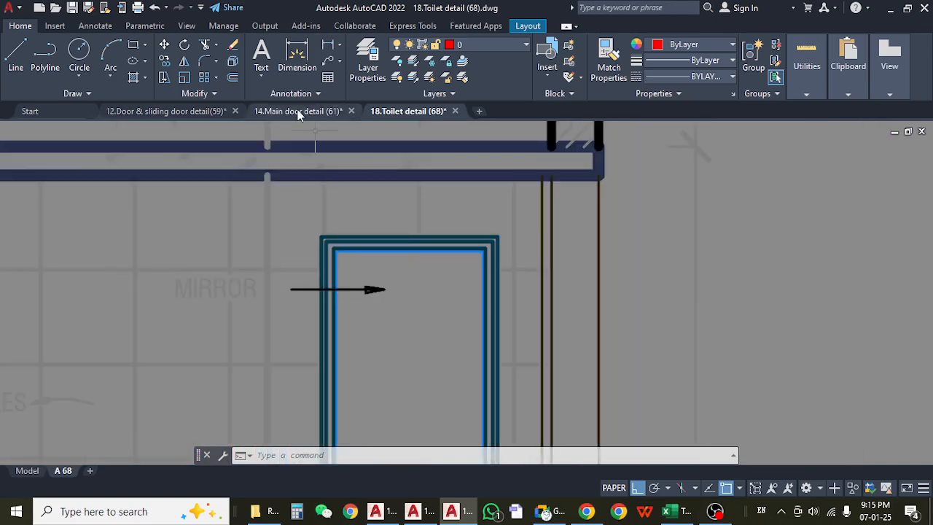
# - In model space, measure the mirror frame's width at its left side with a linear dimension, without placing it
pyautogui.click(28, 470)
pyautogui.scroll(-5, 295, 314)
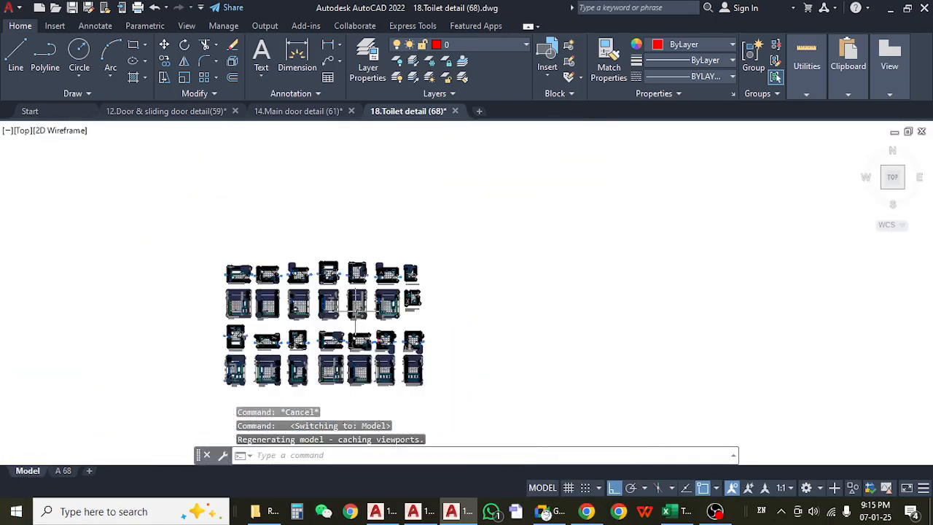
pyautogui.scroll(5, 277, 386)
pyautogui.scroll(6, 275, 390)
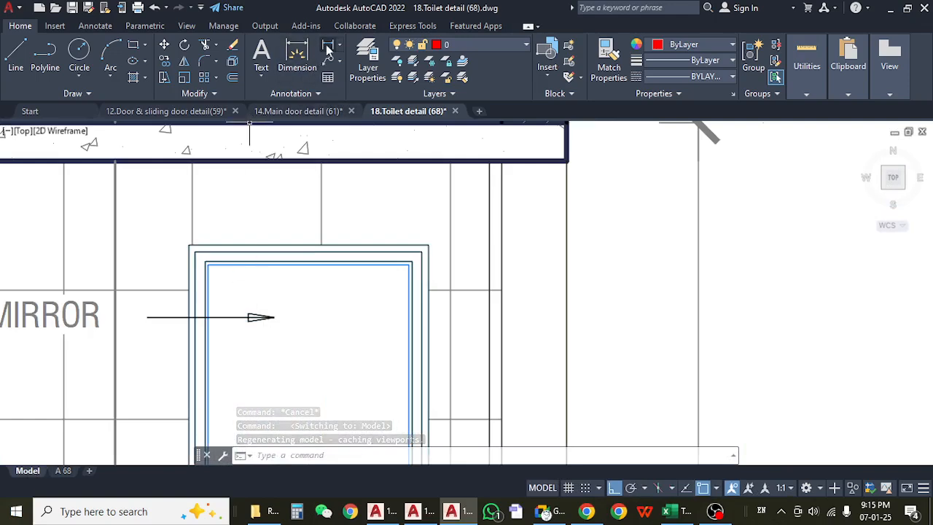
pyautogui.click(297, 62)
pyautogui.click(208, 283)
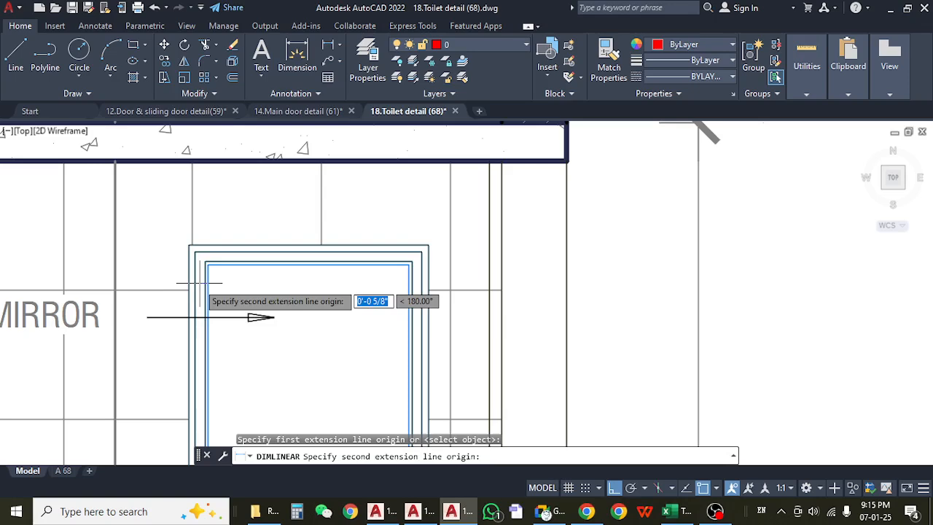
pyautogui.click(215, 285)
pyautogui.scroll(-4, 216, 286)
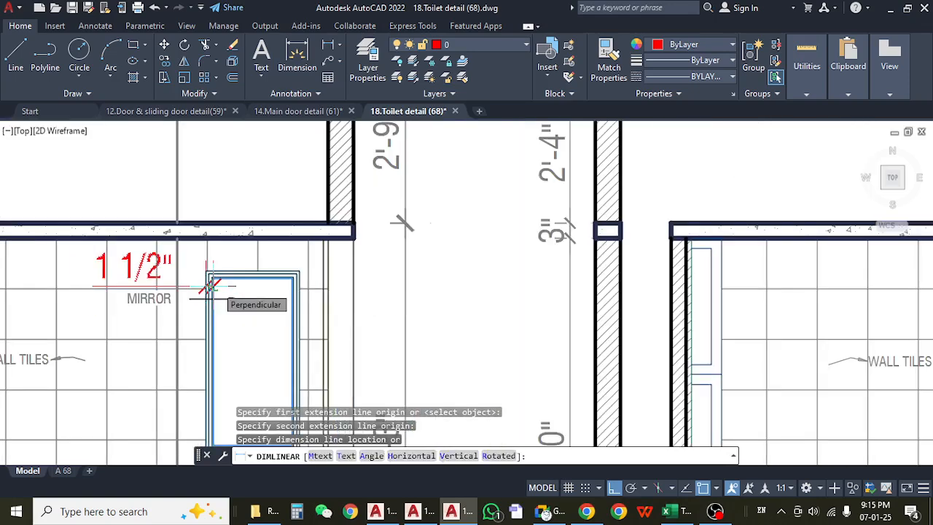
pyautogui.press('Escape')
pyautogui.scroll(4, 216, 285)
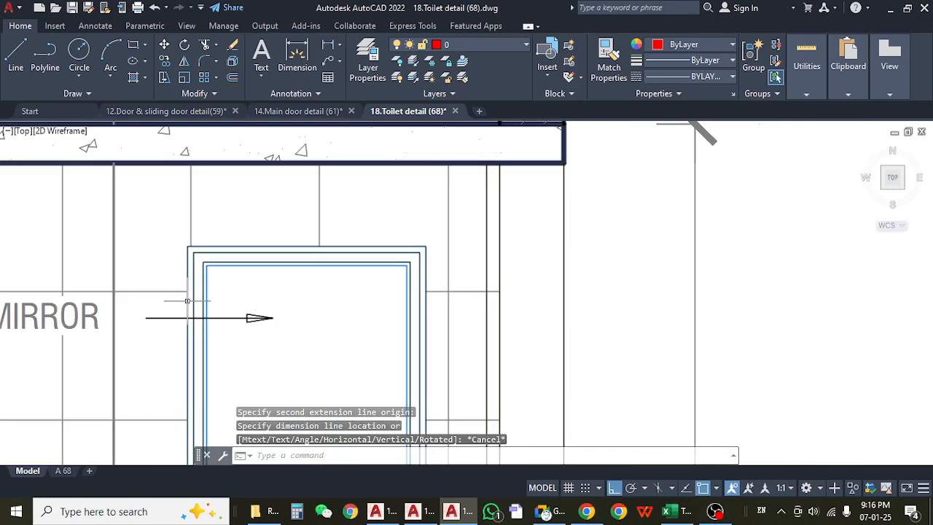
# - Measure the mirror frame again from the inner blue outline to the outer edge with a linear dimension, leaving it unplaced
pyautogui.click(297, 54)
pyautogui.scroll(4, 197, 332)
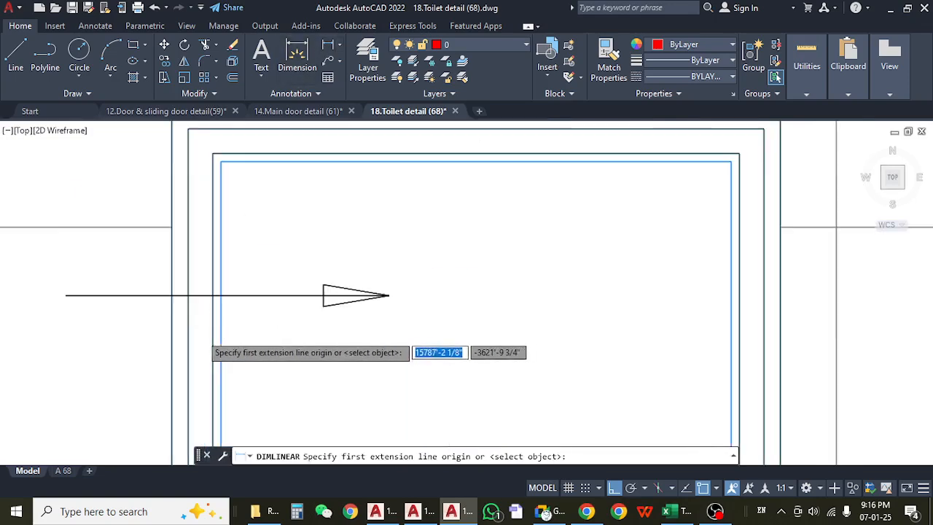
pyautogui.click(221, 325)
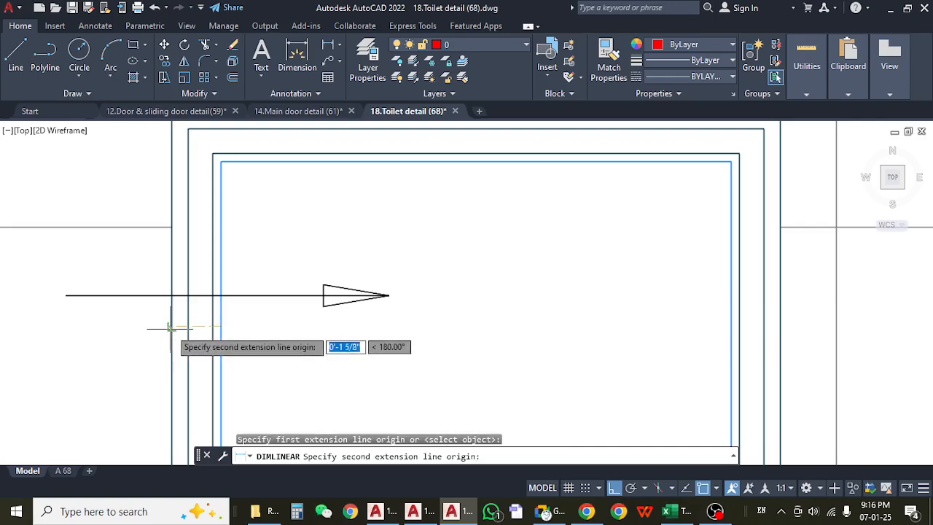
pyautogui.click(170, 327)
pyautogui.scroll(-5, 210, 300)
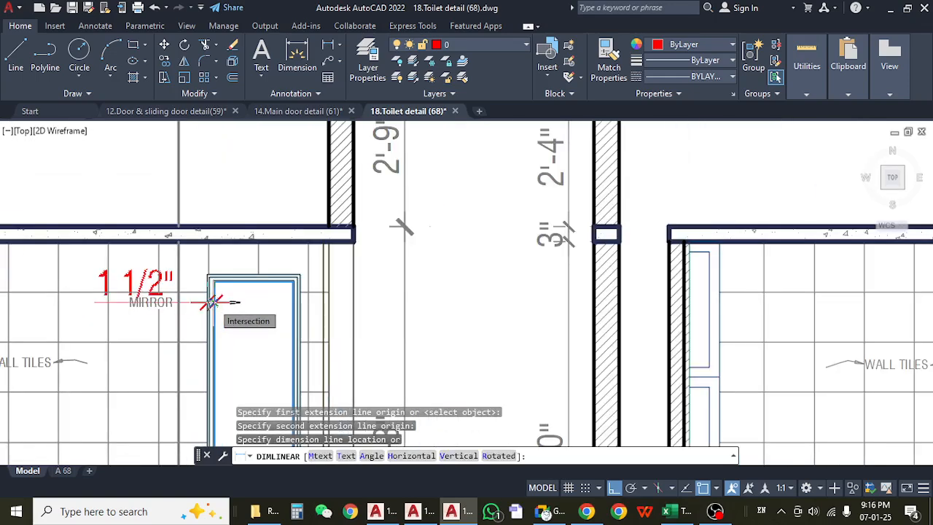
pyautogui.press('Escape')
pyautogui.scroll(-6, 211, 301)
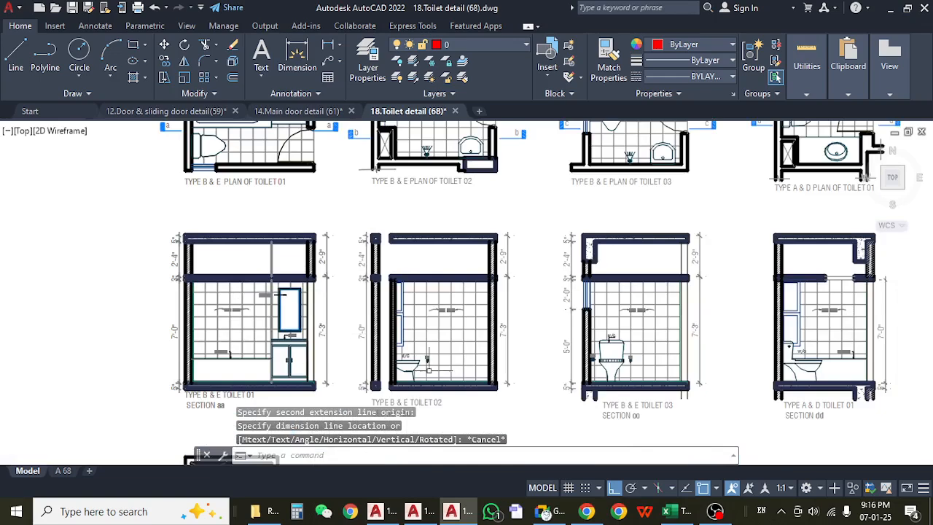
# - Switch back to the Excel Paint sheet and check the 1st floor mirror frame's length, width and quantity formula
pyautogui.click(665, 511)
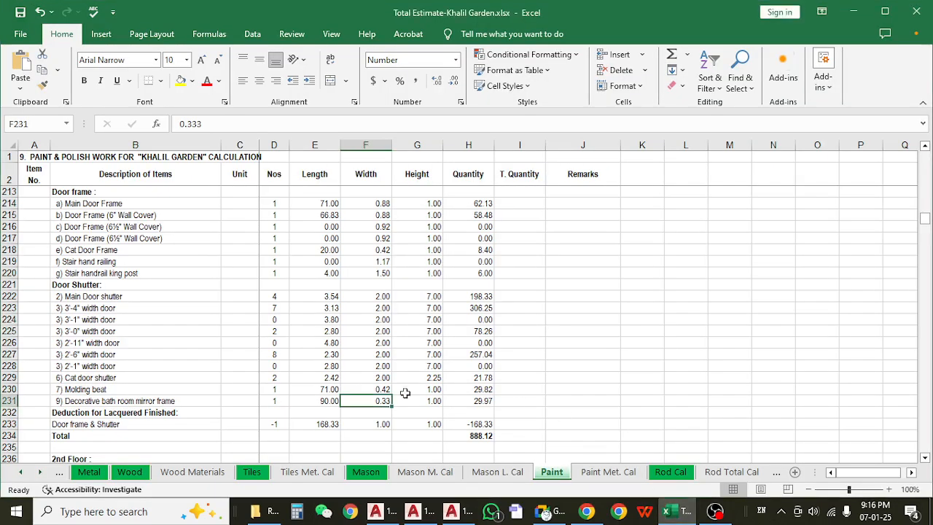
pyautogui.click(323, 402)
pyautogui.click(366, 402)
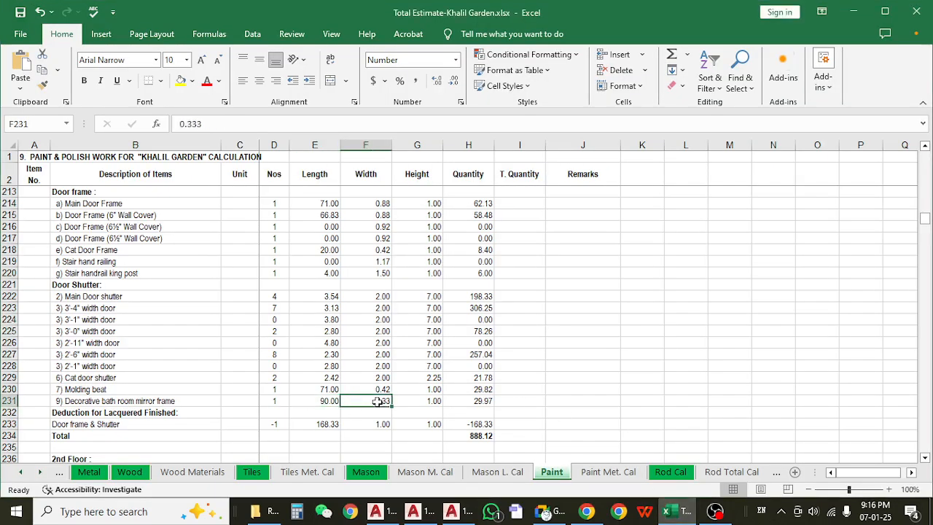
pyautogui.click(334, 401)
pyautogui.click(377, 403)
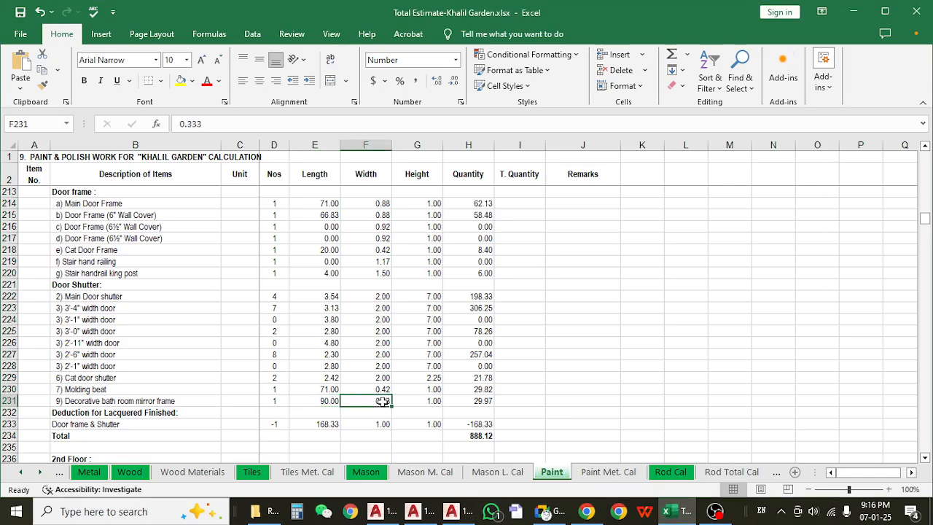
pyautogui.click(331, 401)
pyautogui.click(370, 402)
pyautogui.click(485, 400)
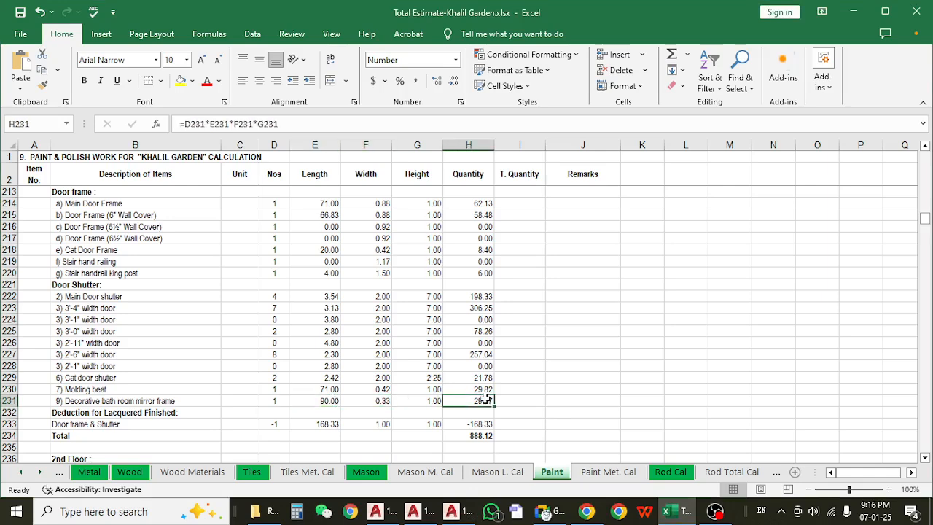
pyautogui.click(296, 119)
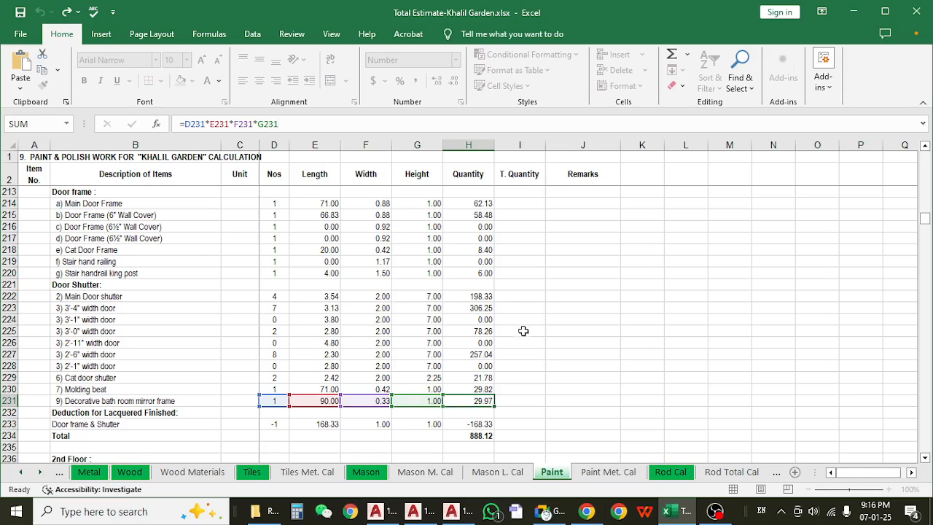
pyautogui.press('Escape')
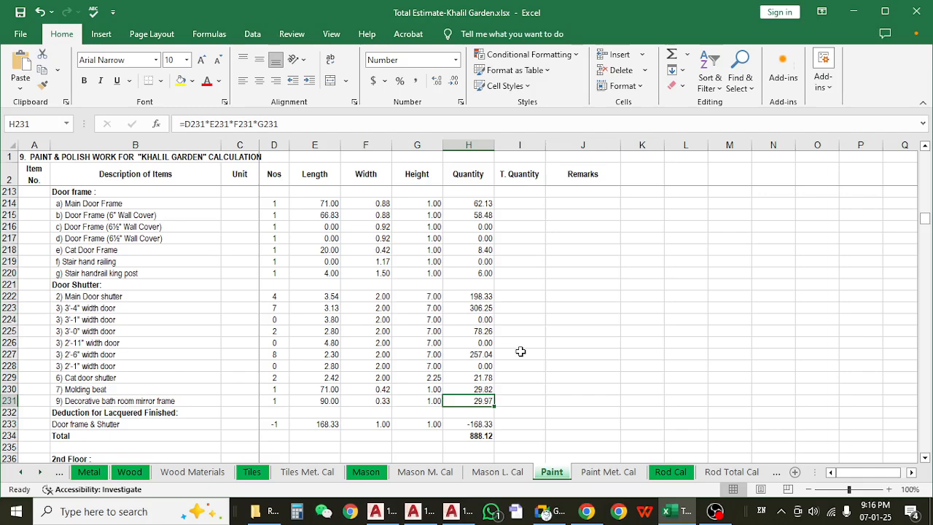
# - Review the door frame and door shutter paint quantities floor by floor from the 1st floor to the roof top
pyautogui.scroll(-8, 519, 350)
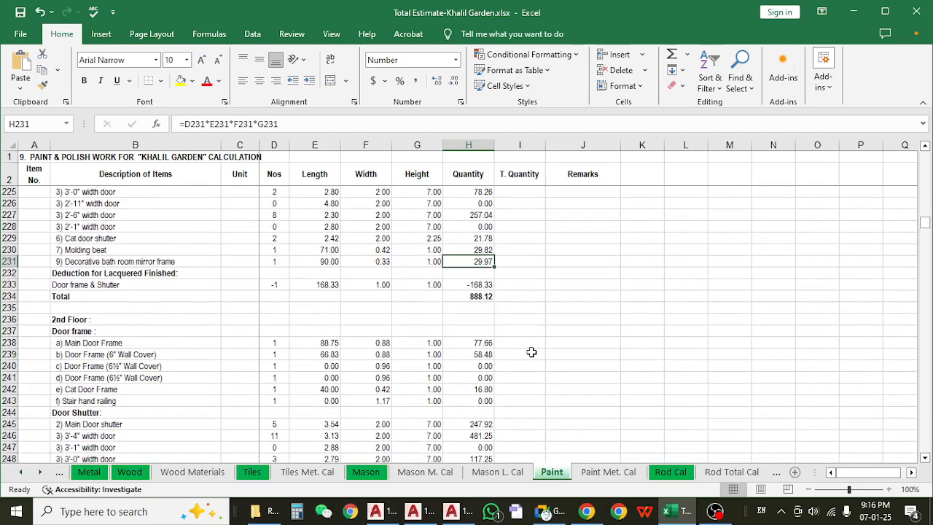
pyautogui.scroll(6, 534, 349)
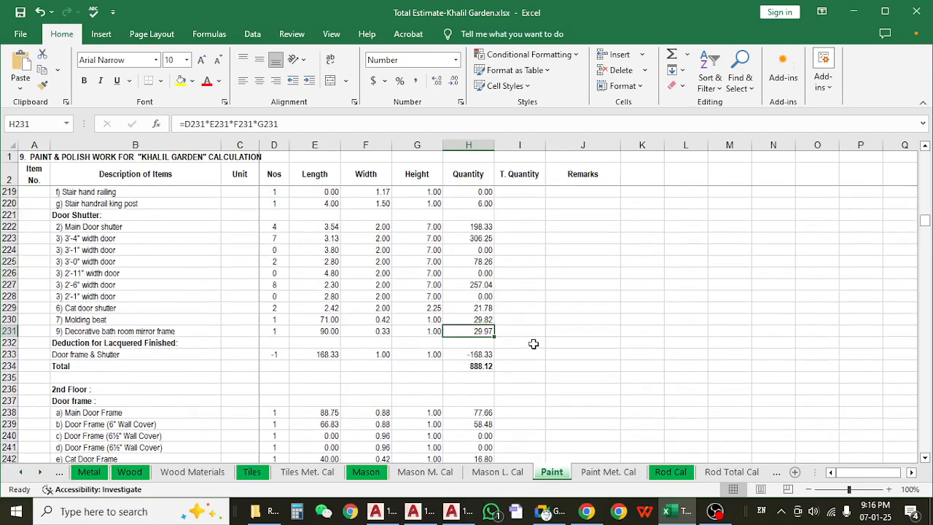
pyautogui.scroll(-3, 187, 365)
pyautogui.click(188, 319)
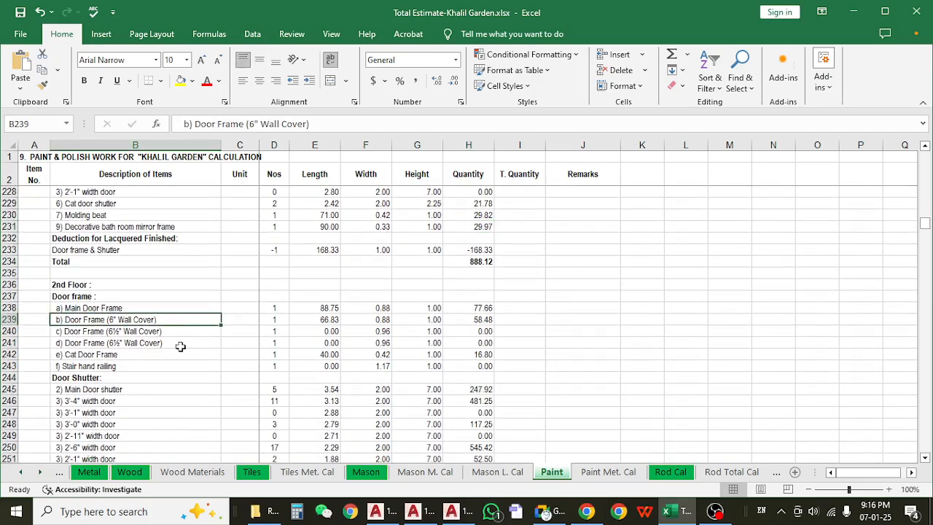
pyautogui.scroll(-4, 186, 350)
pyautogui.scroll(-11, 187, 350)
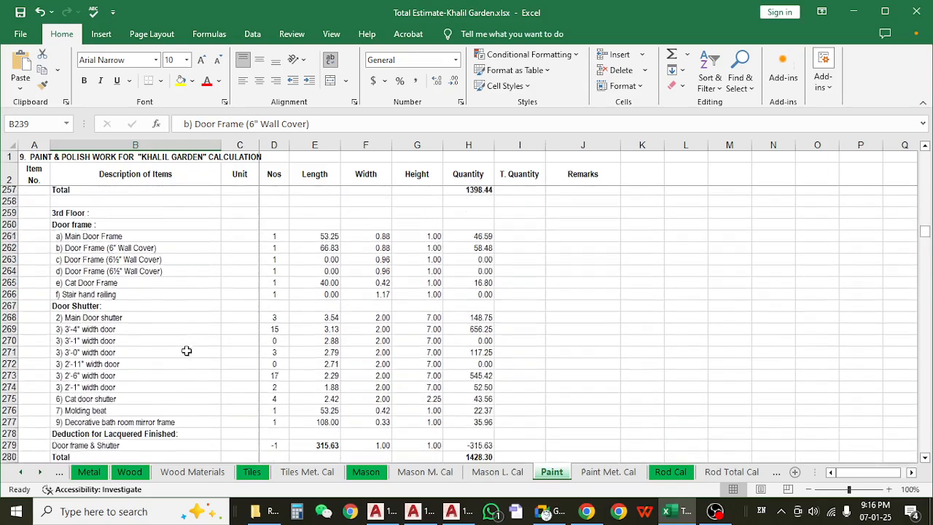
pyautogui.scroll(-11, 187, 351)
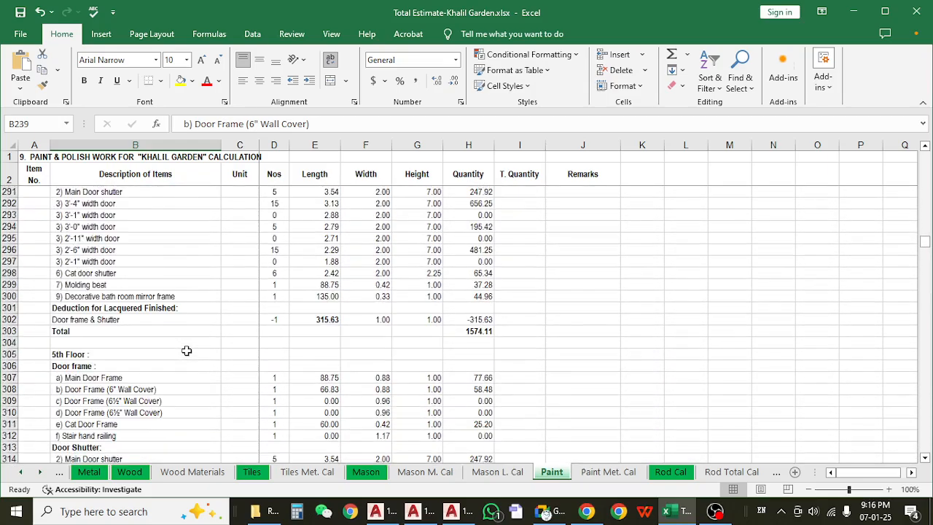
pyautogui.scroll(-12, 186, 351)
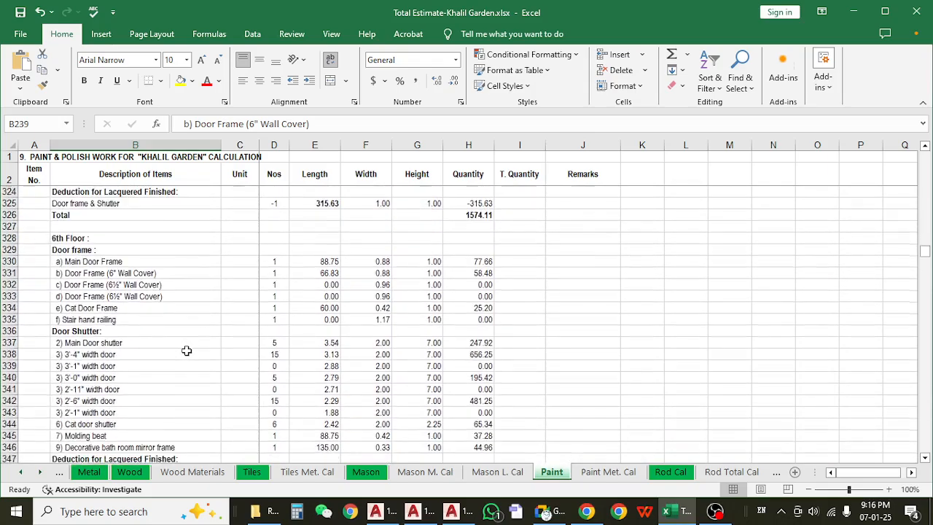
pyautogui.scroll(-10, 186, 351)
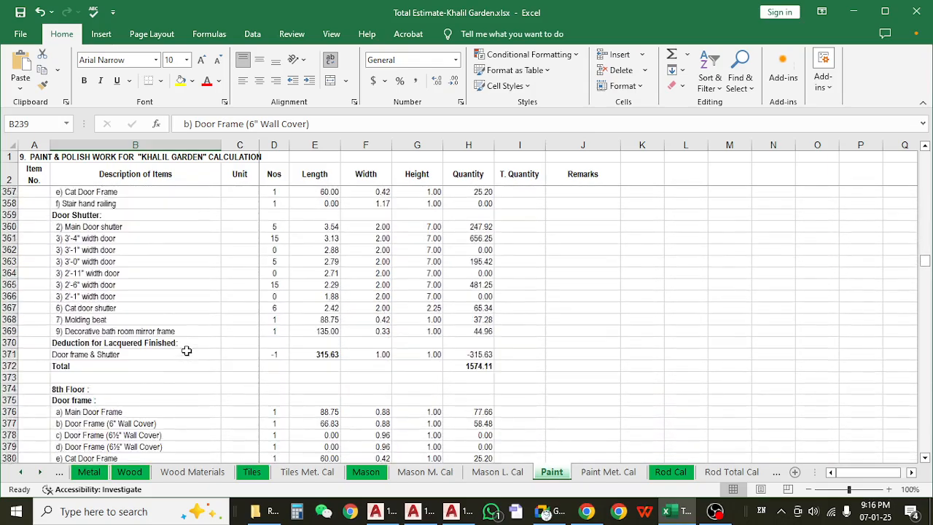
pyautogui.scroll(-13, 187, 351)
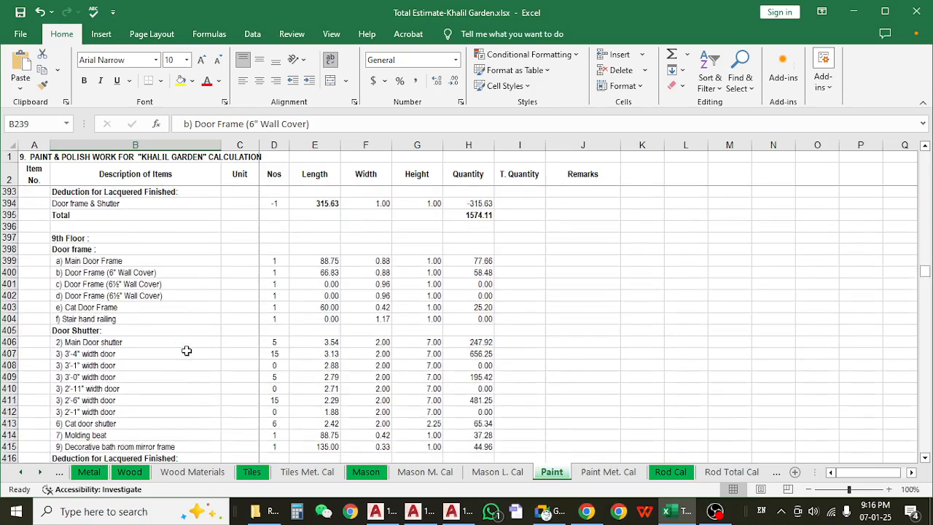
pyautogui.scroll(-7, 187, 351)
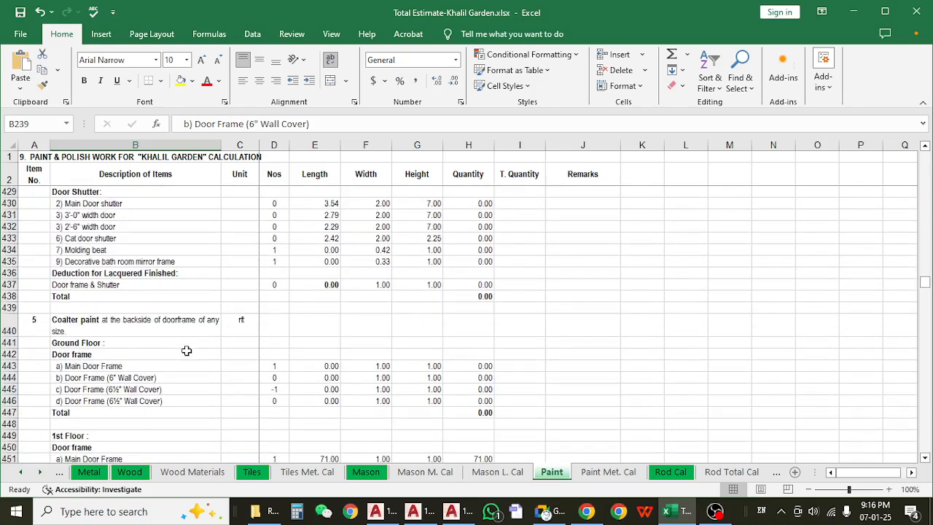
# - Check the Coalter paint item for doorframe backsides and the length reference of its 1st floor main door frame
pyautogui.click(160, 295)
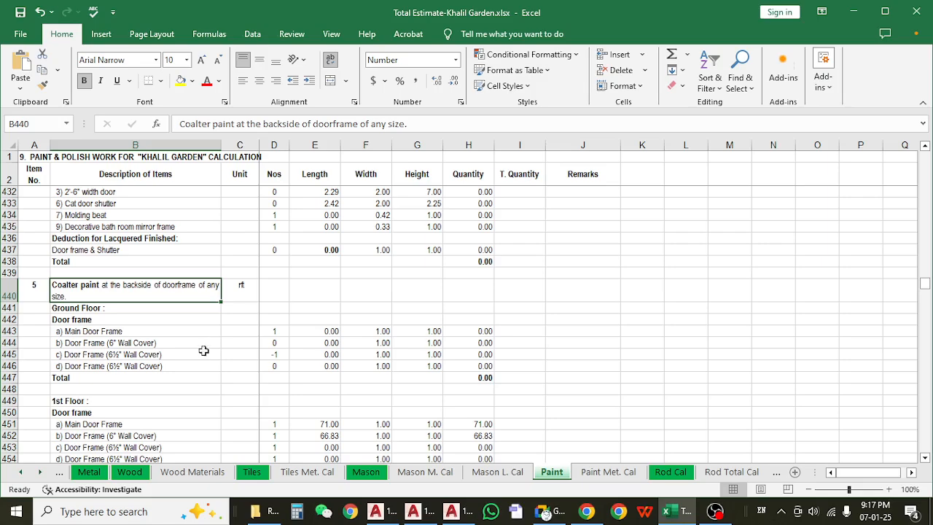
pyautogui.scroll(-2, 227, 385)
pyautogui.moveTo(152, 364); pyautogui.dragTo(154, 378)
pyautogui.click(300, 355)
pyautogui.click(155, 363)
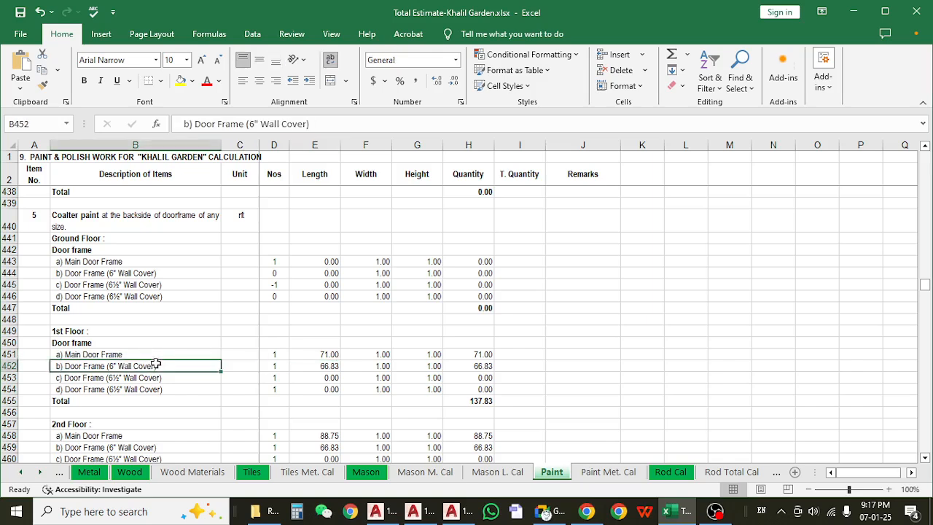
pyautogui.click(175, 352)
pyautogui.click(314, 354)
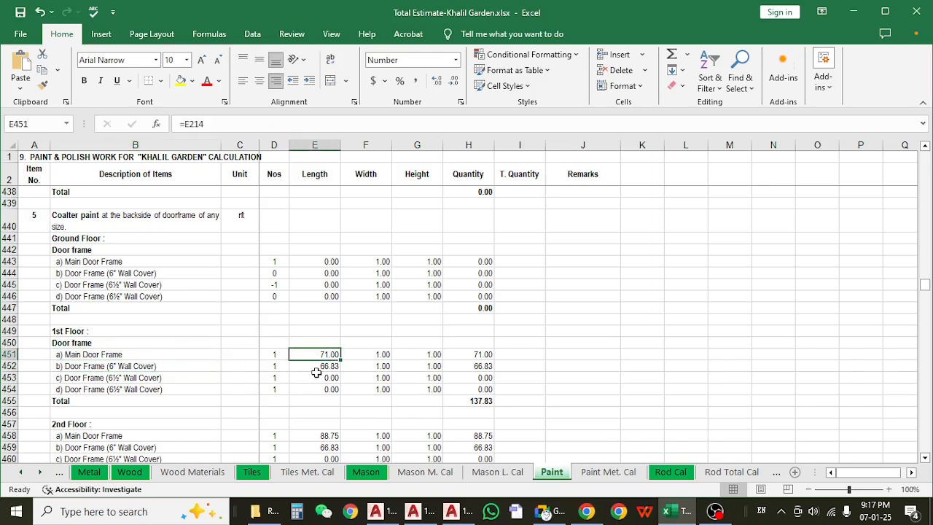
pyautogui.click(183, 354)
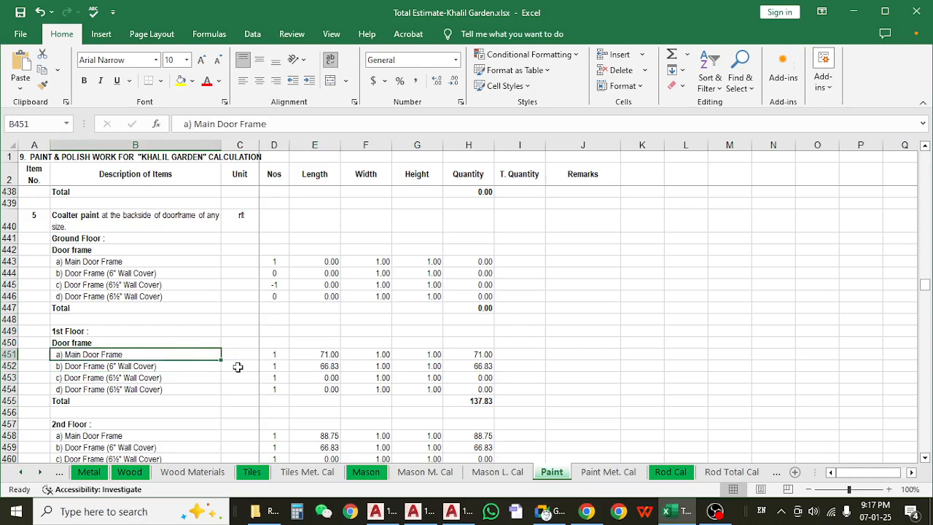
# - Compare the Coalter paint item's unit with the 1st floor main door frame's length and number of frames
pyautogui.click(314, 354)
pyautogui.scroll(1, 279, 339)
pyautogui.click(240, 255)
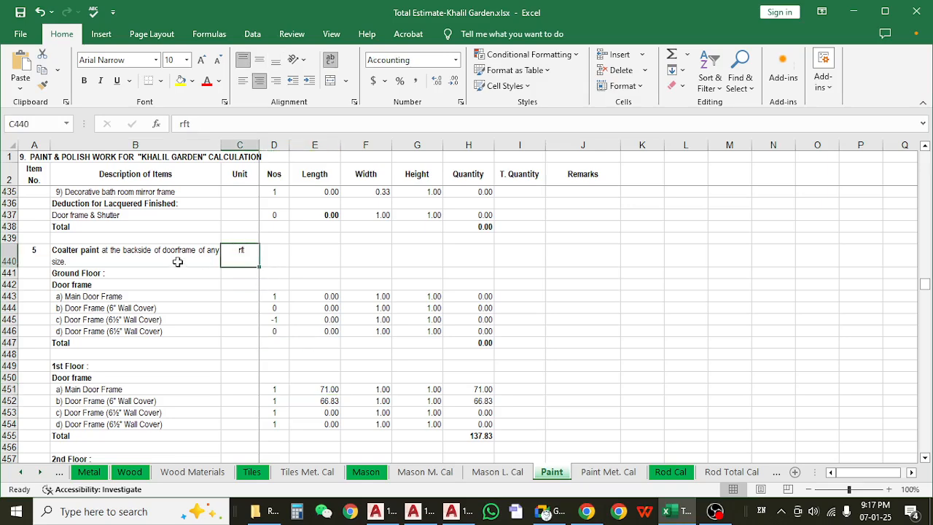
pyautogui.scroll(-2, 248, 334)
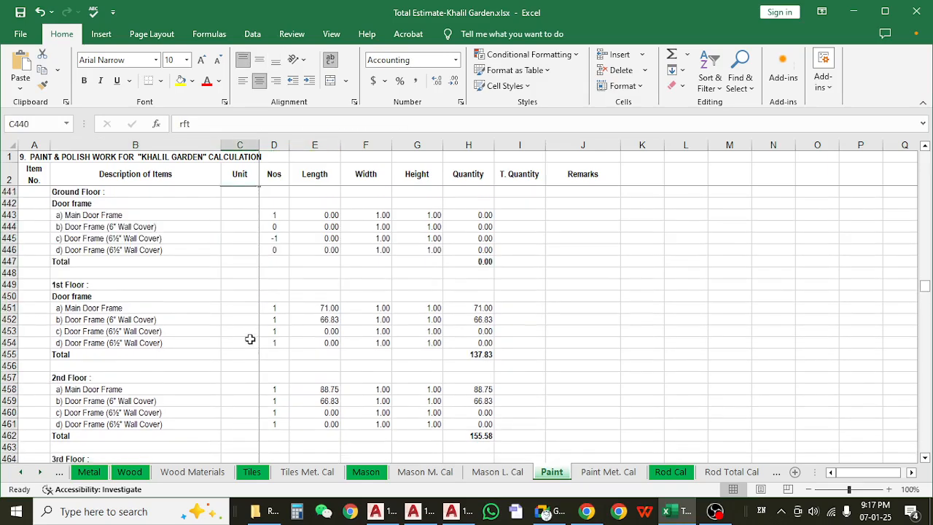
pyautogui.click(265, 308)
pyautogui.scroll(2, 267, 312)
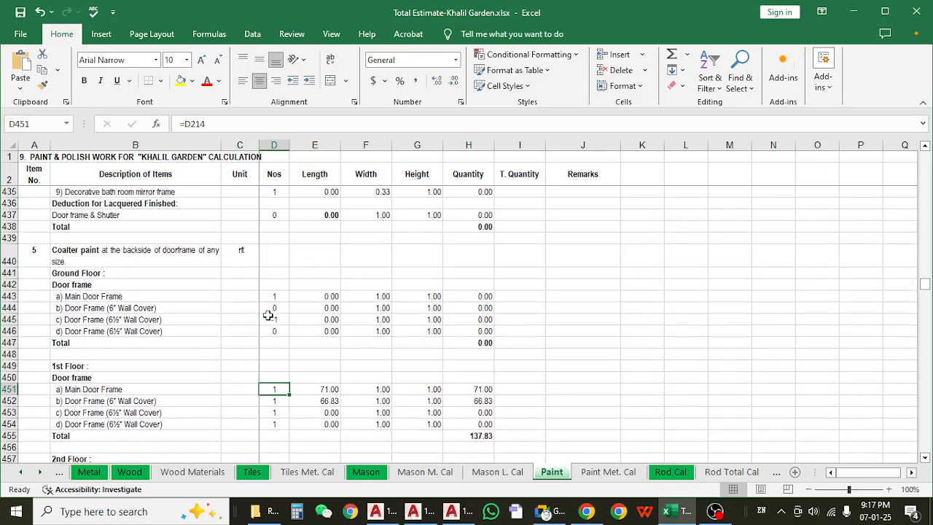
pyautogui.click(241, 254)
pyautogui.scroll(-1, 306, 355)
# - Check the Coalter paint length references of the 1st floor main and 6" wall cover door frames, plus the latter's quantity formula
pyautogui.click(328, 354)
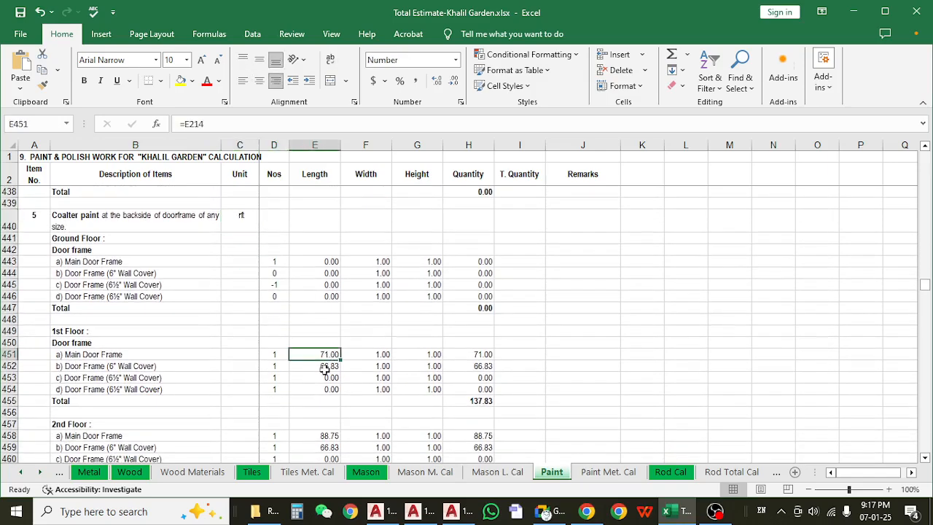
pyautogui.press('Down')
pyautogui.click(328, 354)
pyautogui.press('Down')
pyautogui.scroll(-1, 325, 370)
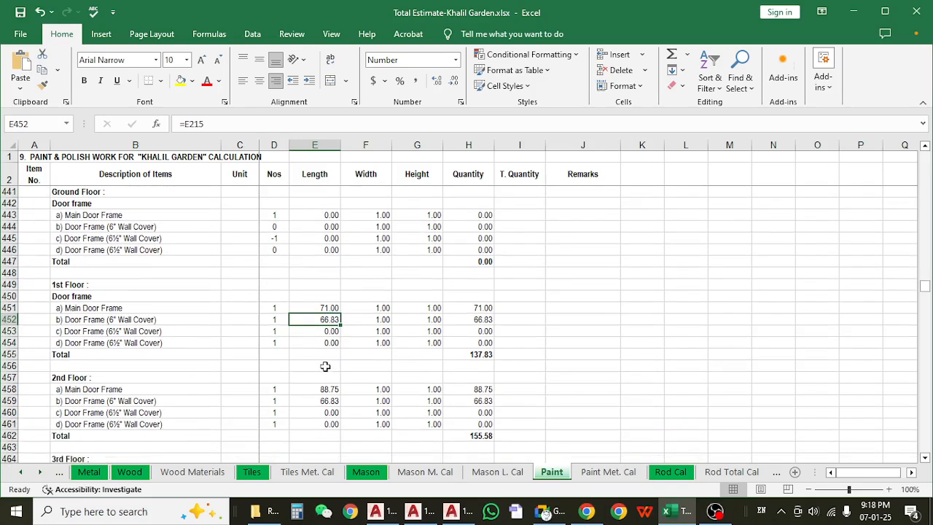
pyautogui.scroll(-1, 325, 367)
pyautogui.click(325, 272)
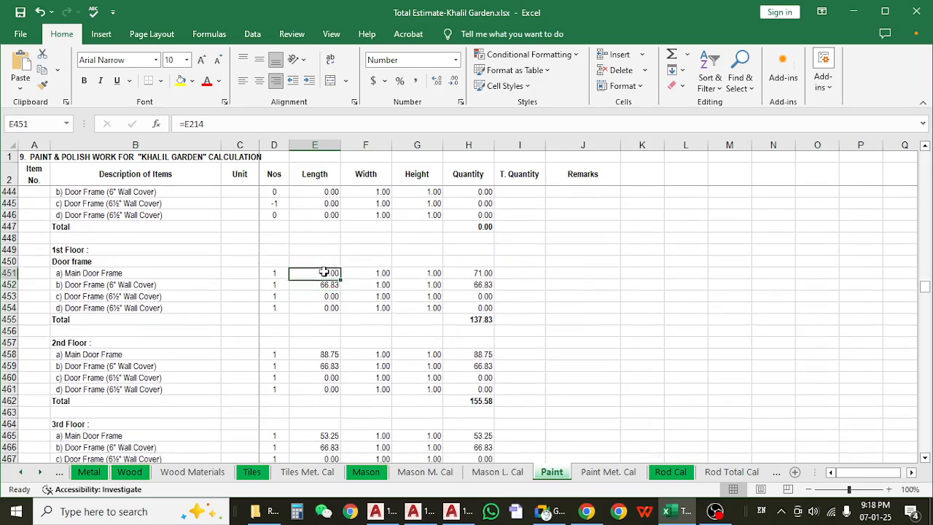
pyautogui.scroll(2, 325, 306)
pyautogui.click(457, 366)
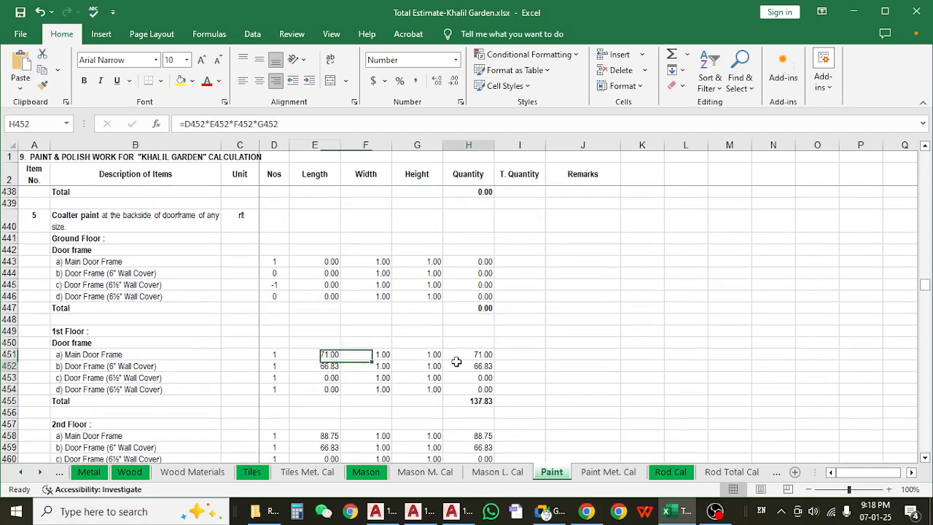
# - Trace the 1st floor main door frame's Coalter length to its source cell and inspect the neighbouring 6" wall cover frame's length link
pyautogui.click(333, 354)
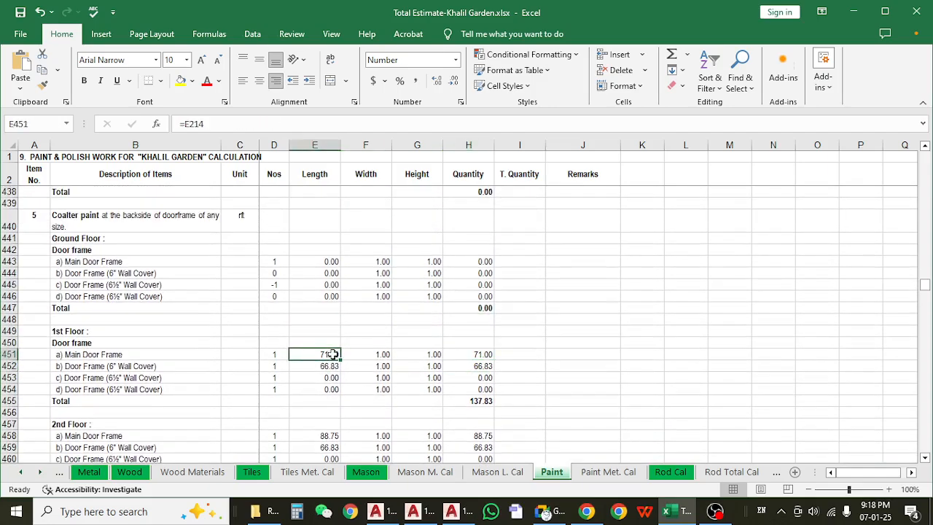
pyautogui.doubleClick(332, 354)
pyautogui.scroll(3, 332, 354)
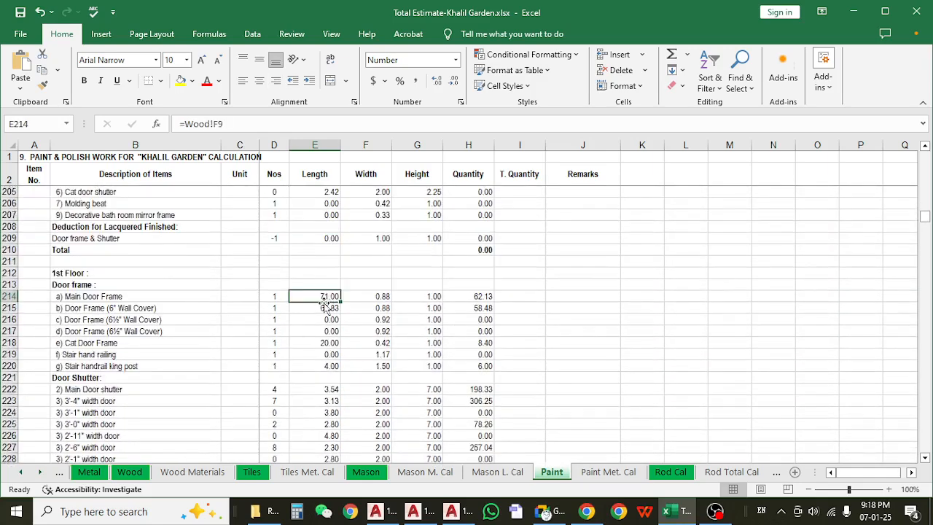
pyautogui.click(304, 312)
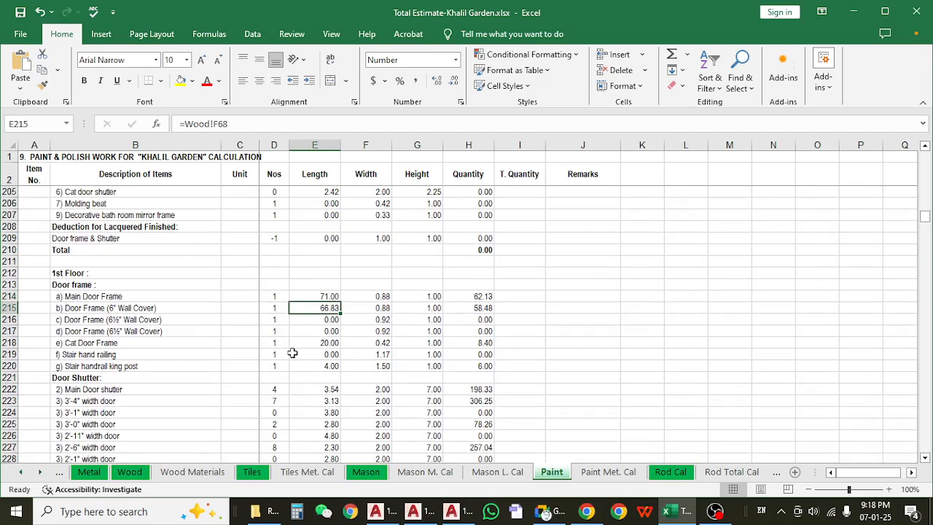
# - Inspect the Wood sheet references behind the 2nd floor main door frame and cat door frame lengths
pyautogui.scroll(-8, 292, 353)
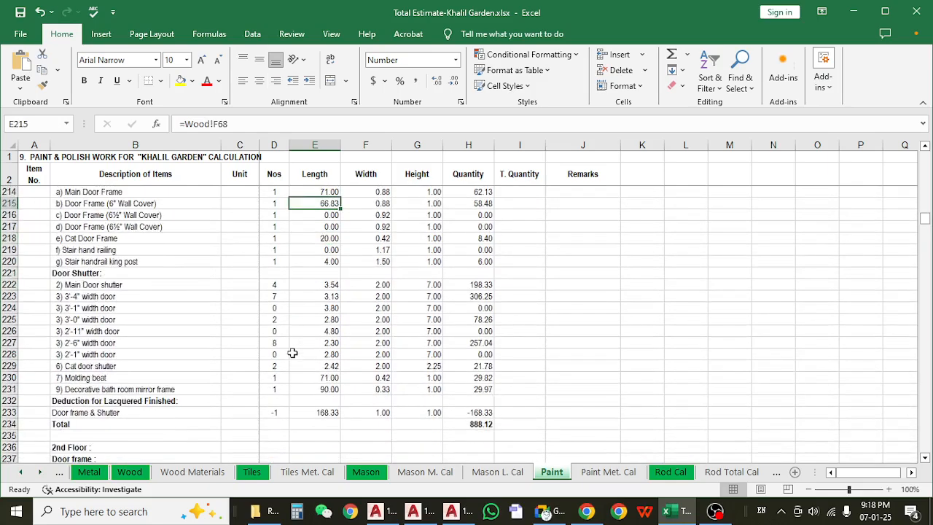
pyautogui.click(311, 298)
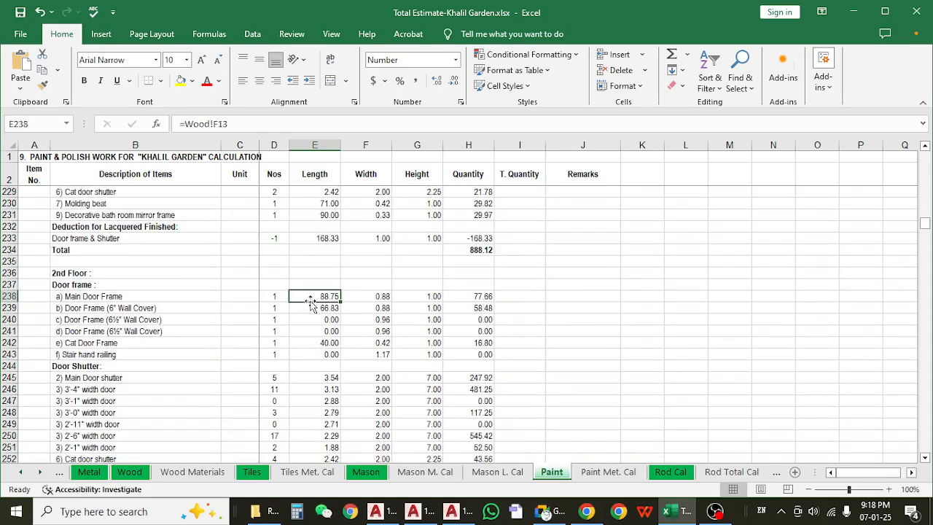
pyautogui.click(306, 340)
# - Look through the remaining floors' door paint entries and return to the 1st and 2nd floor door frame rows of the Coalter paint item
pyautogui.scroll(-8, 306, 340)
pyautogui.scroll(-16, 306, 340)
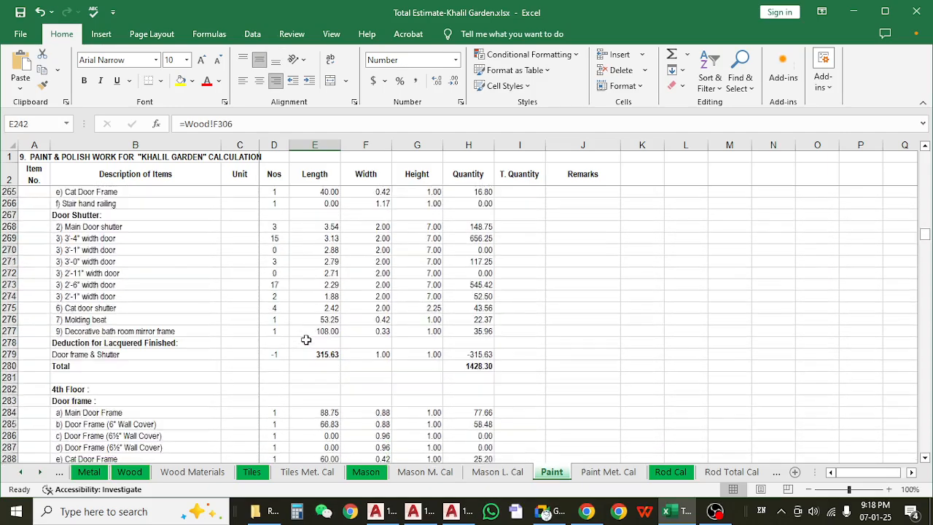
pyautogui.scroll(-12, 307, 339)
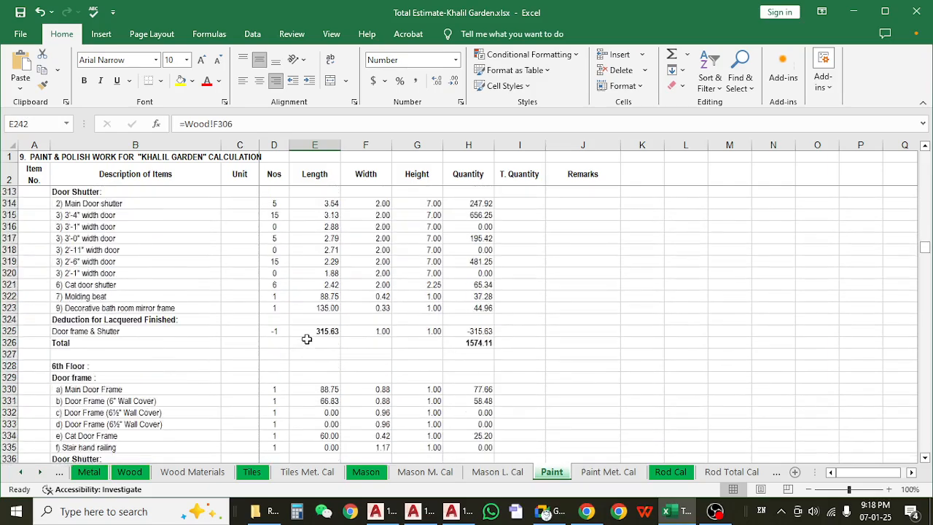
pyautogui.scroll(-8, 307, 339)
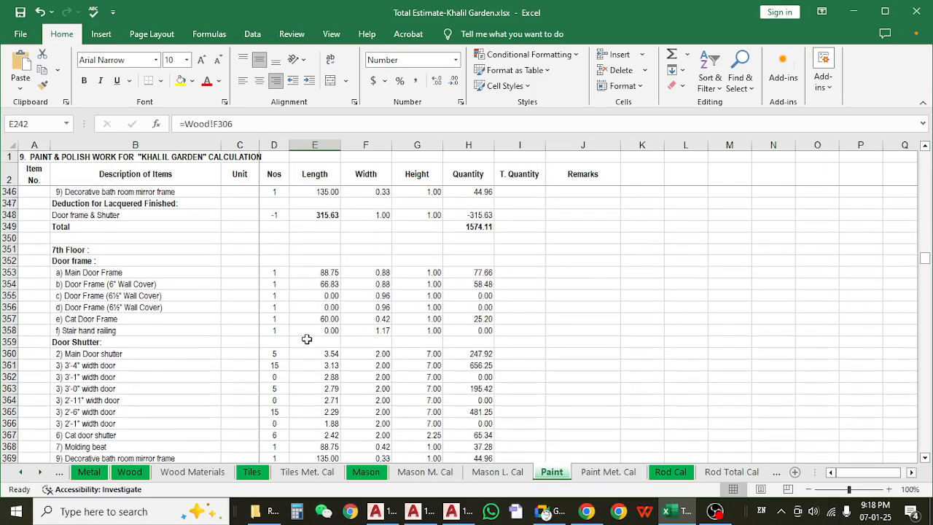
pyautogui.scroll(-2, 307, 339)
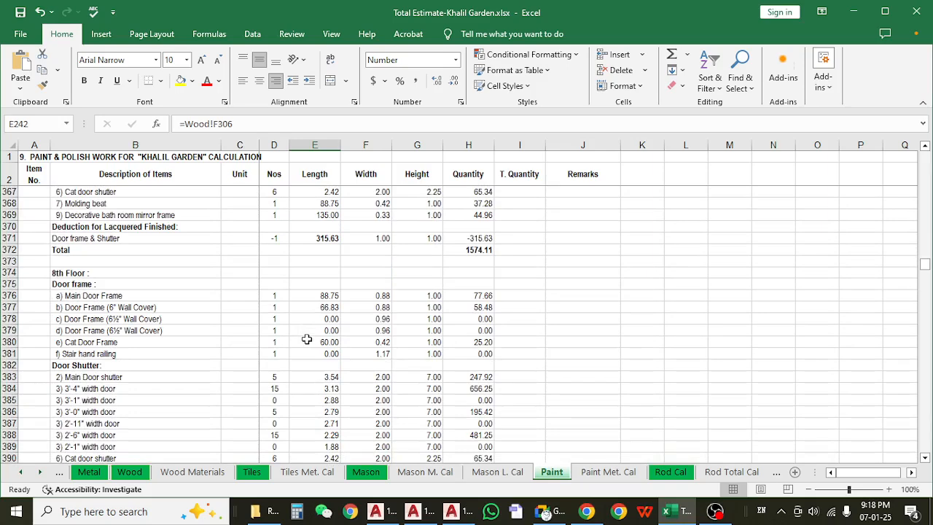
pyautogui.scroll(-12, 306, 339)
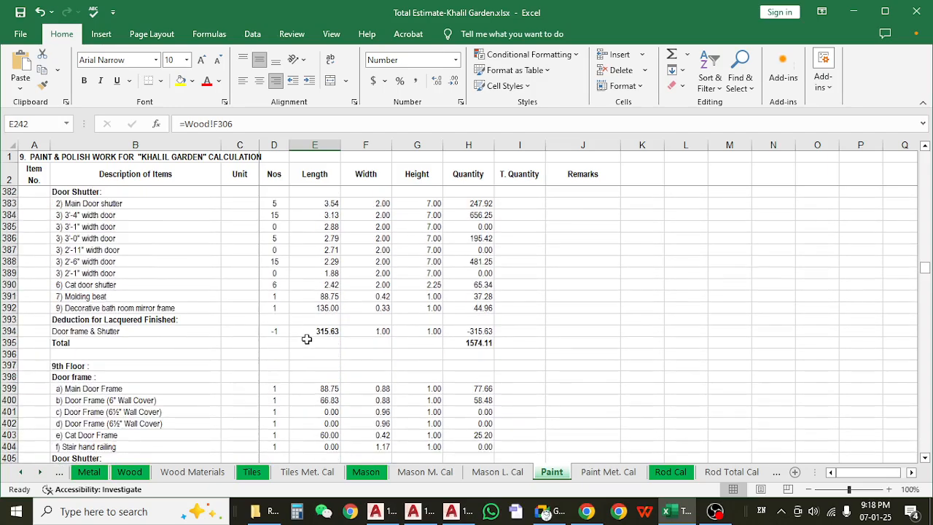
pyautogui.scroll(-5, 306, 339)
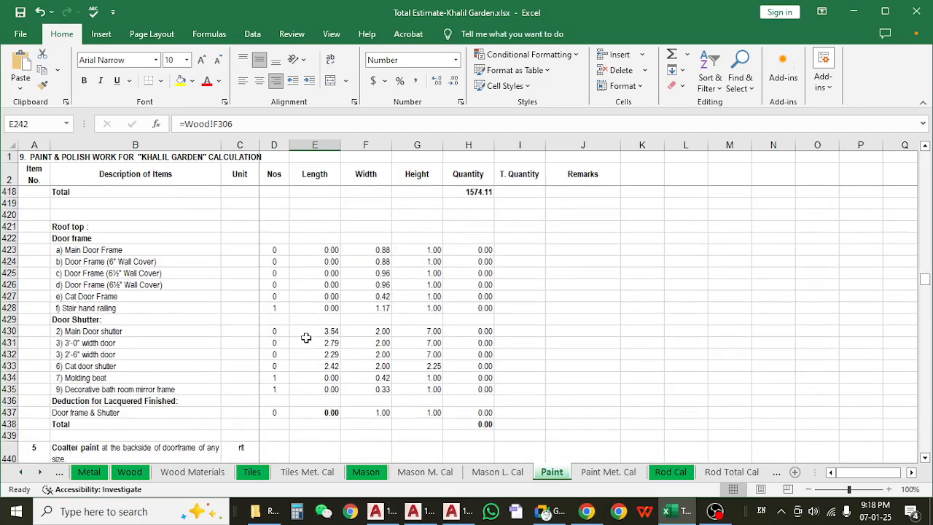
pyautogui.scroll(-3, 306, 339)
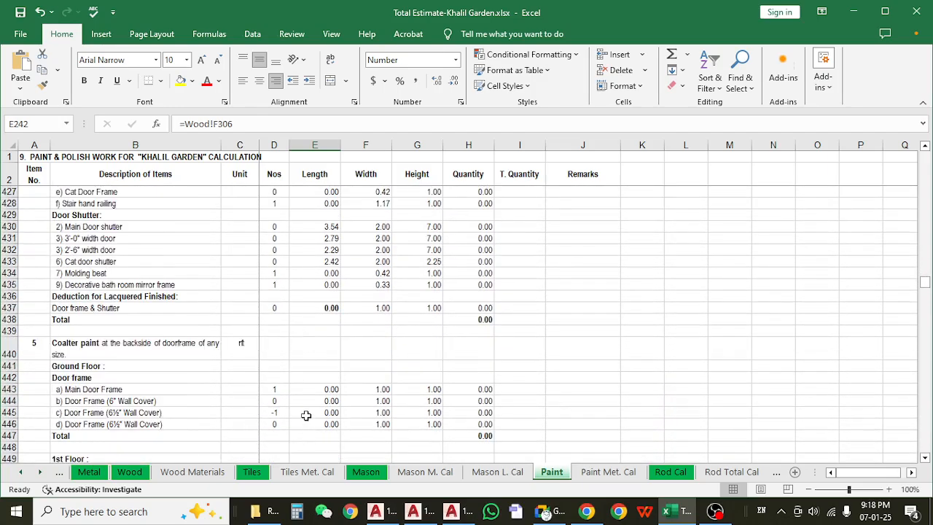
pyautogui.scroll(-2, 306, 412)
pyautogui.scroll(-2, 306, 412)
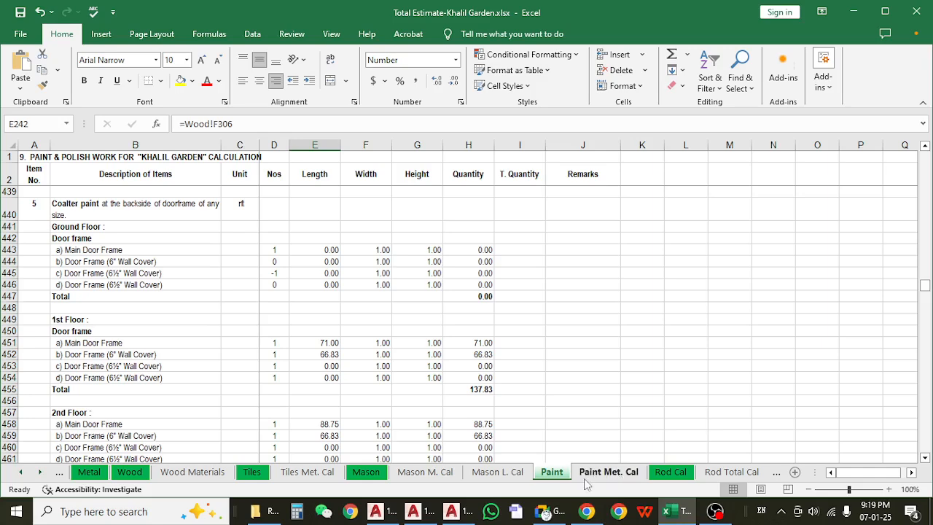
pyautogui.click(140, 364)
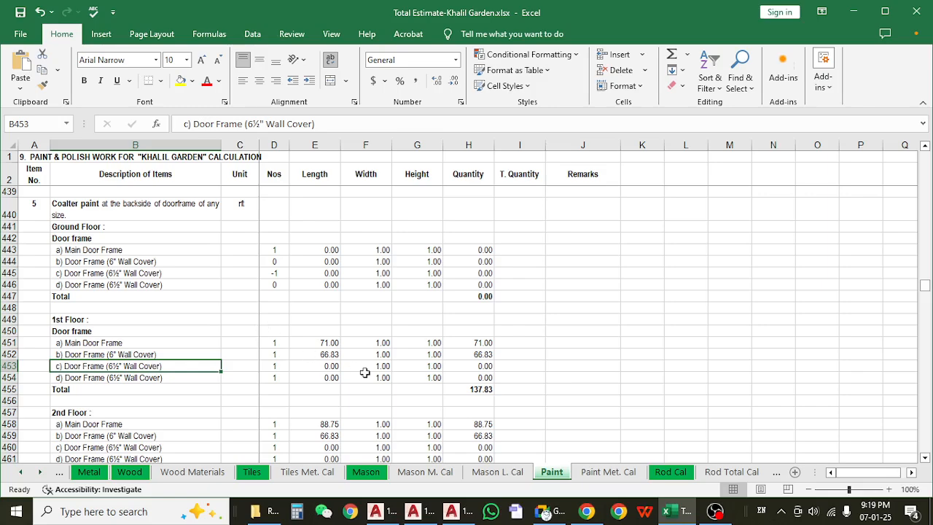
pyautogui.scroll(-3, 341, 342)
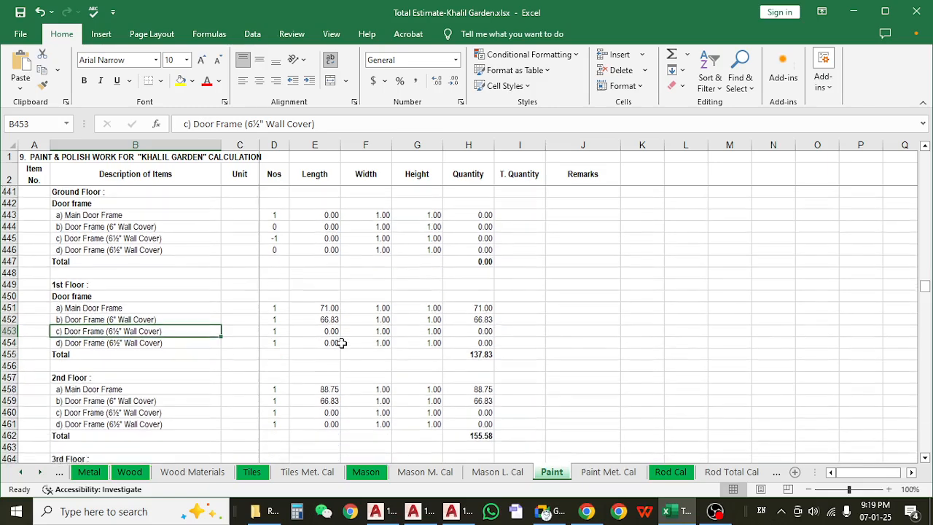
# - Review the Coalter paint door frame rows floor by floor, from the ground floor through the roof top
pyautogui.scroll(1, 341, 343)
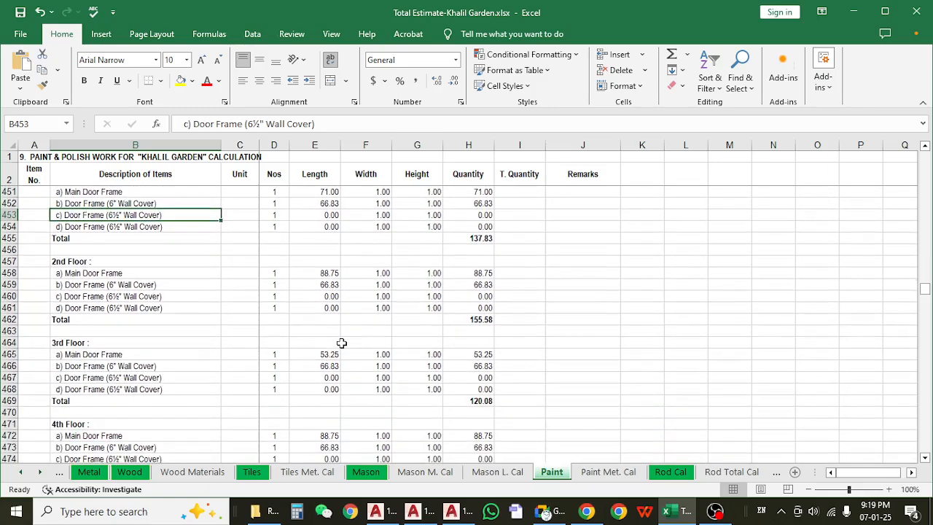
pyautogui.scroll(2, 194, 321)
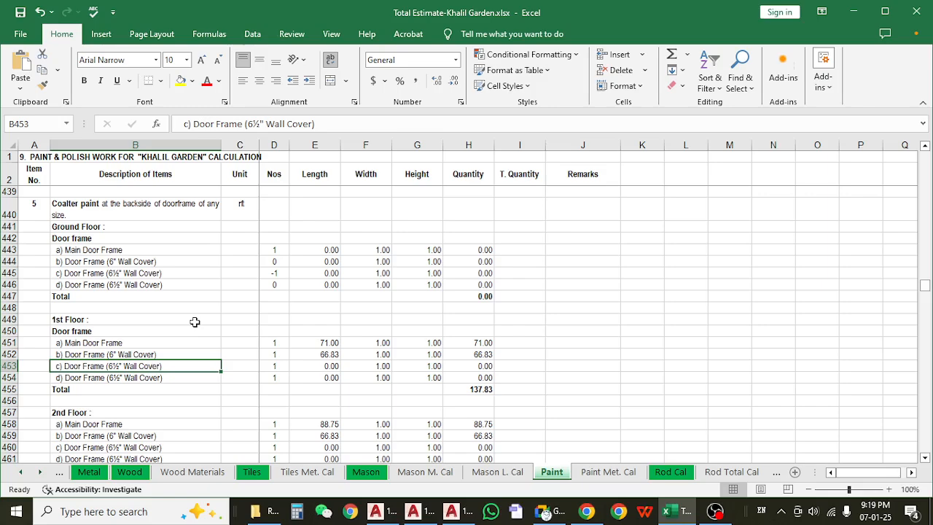
pyautogui.scroll(-10, 194, 322)
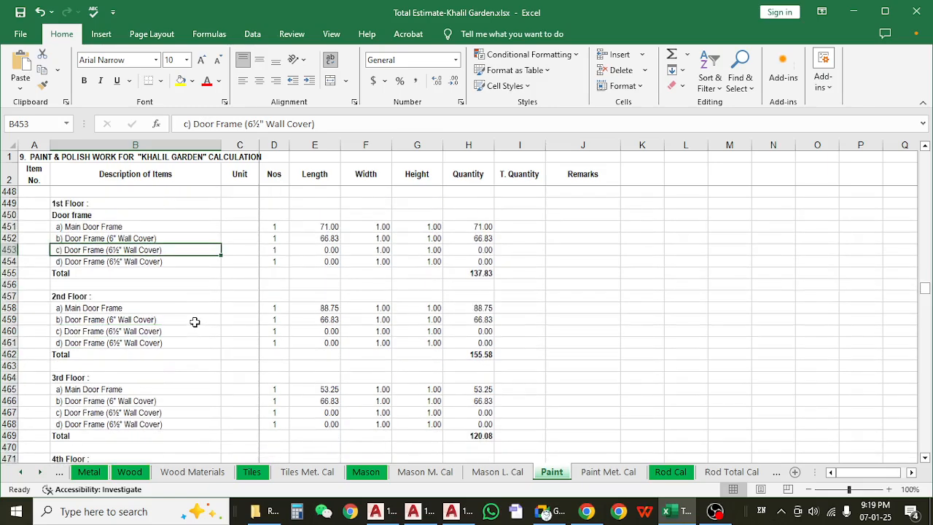
pyautogui.scroll(-12, 195, 322)
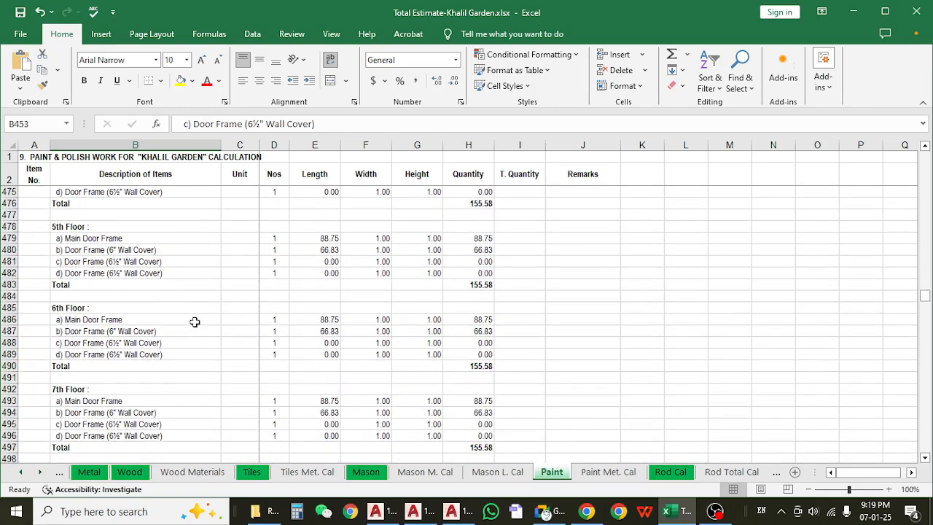
pyautogui.scroll(-4, 194, 321)
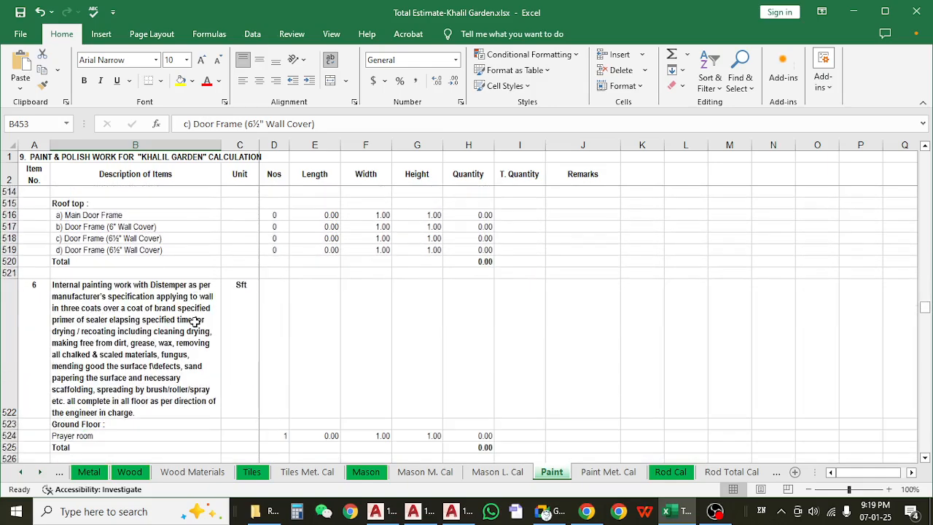
# - Read the Distemper internal painting item's description and examine its ground floor and upper floor false slab entries
pyautogui.click(194, 321)
pyautogui.scroll(-1, 195, 321)
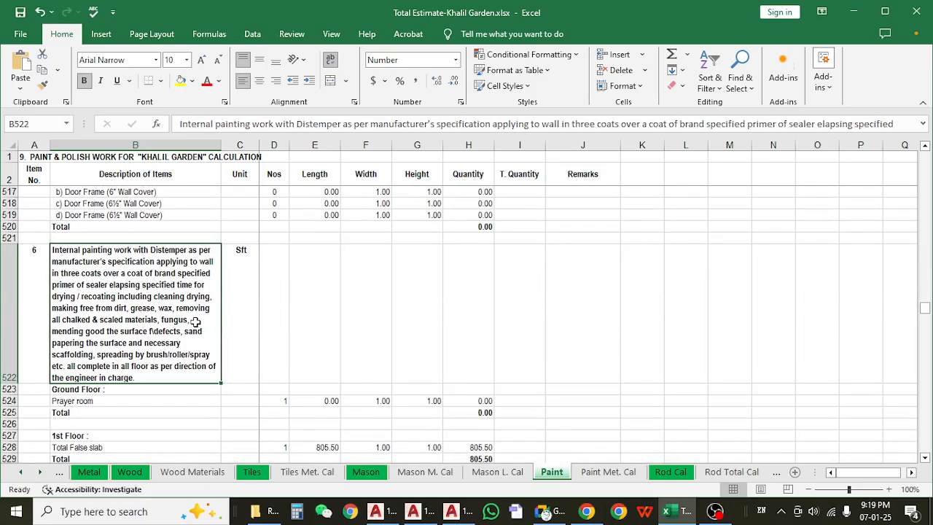
pyautogui.scroll(-2, 194, 322)
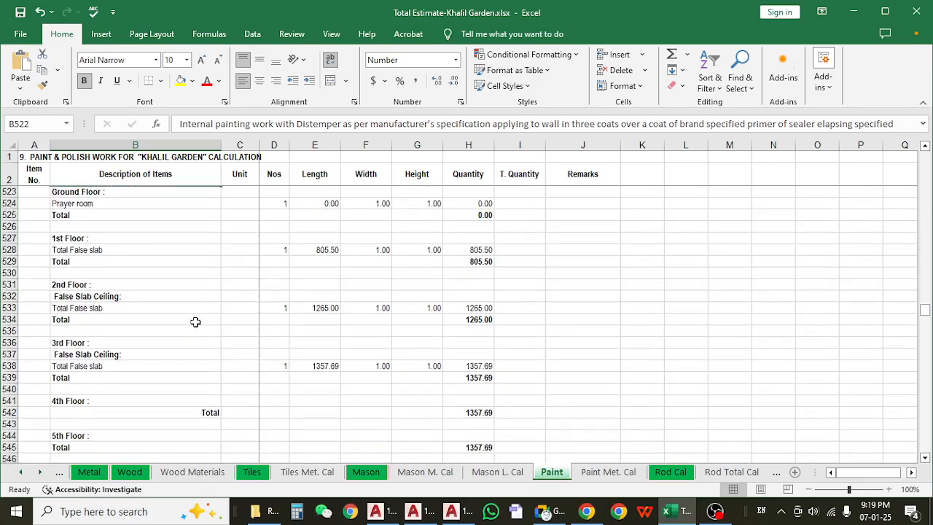
pyautogui.scroll(1, 194, 321)
pyautogui.scroll(-2, 195, 322)
pyautogui.scroll(1, 194, 321)
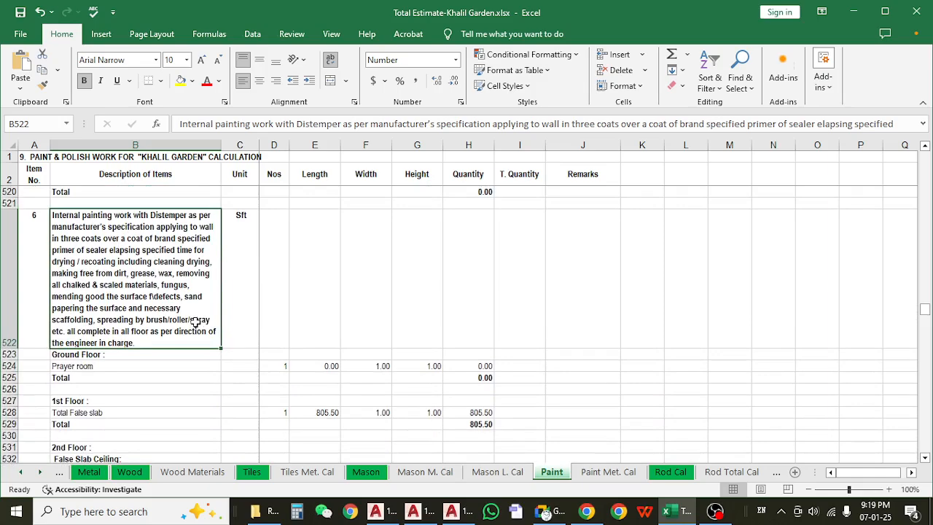
pyautogui.scroll(-2, 195, 322)
pyautogui.scroll(2, 194, 321)
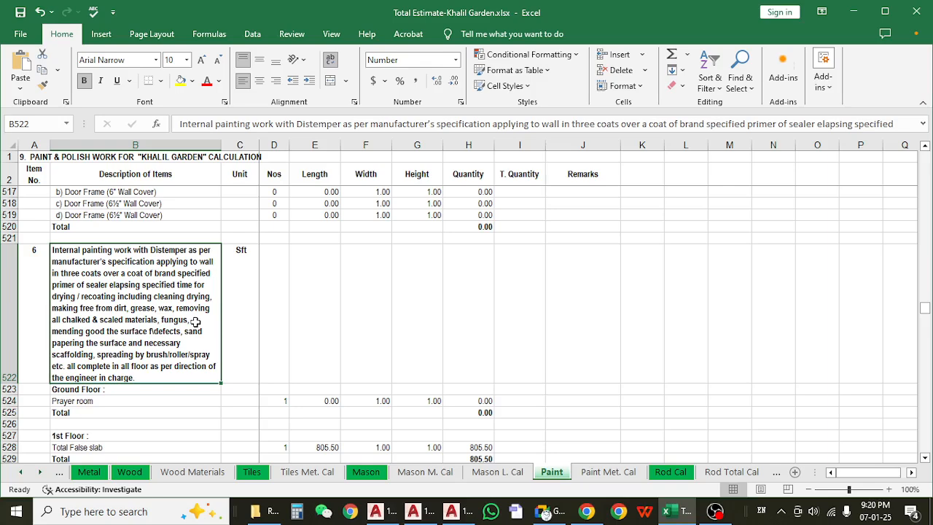
pyautogui.scroll(-1, 196, 322)
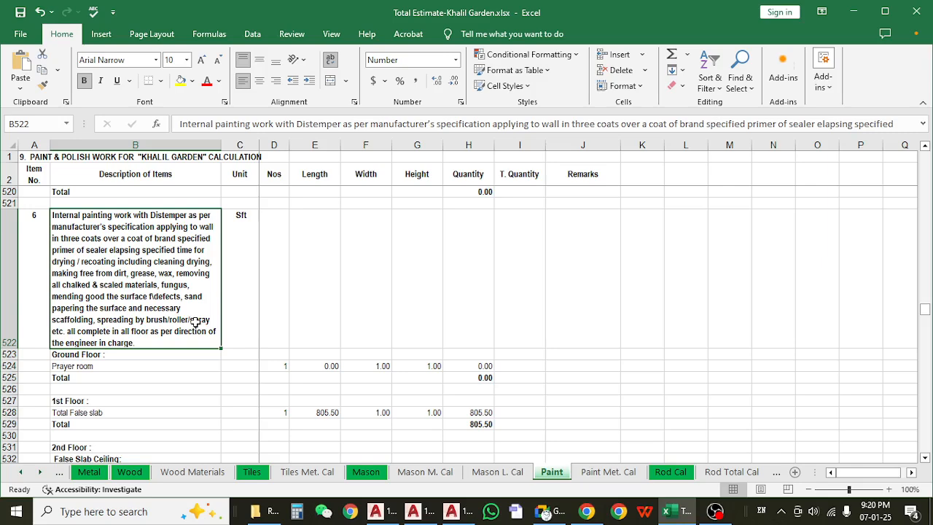
pyautogui.scroll(-2, 195, 322)
pyautogui.scroll(2, 196, 322)
pyautogui.scroll(-2, 323, 330)
pyautogui.scroll(2, 321, 312)
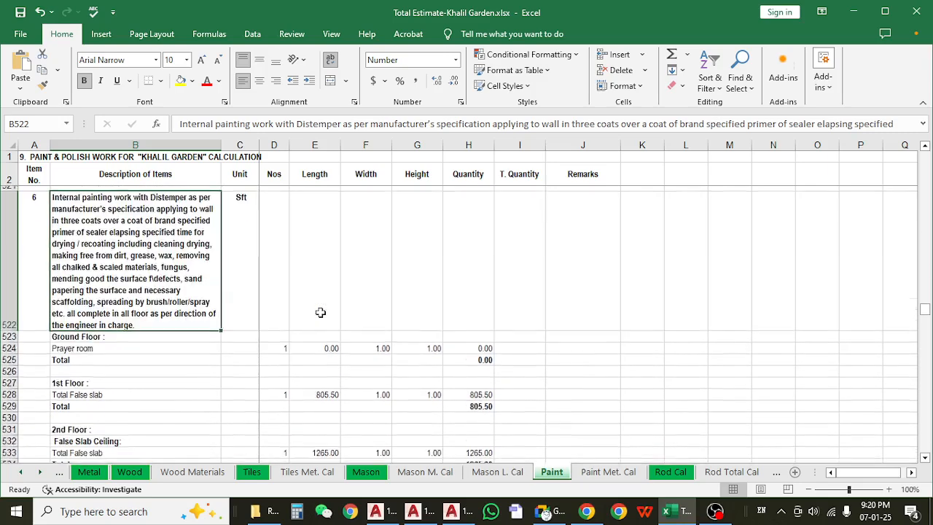
pyautogui.scroll(1, 321, 312)
# - Check the Mason sheet references behind the 1st, 2nd and 3rd floor false slab lengths, plus the 1st floor total formula
pyautogui.click(314, 412)
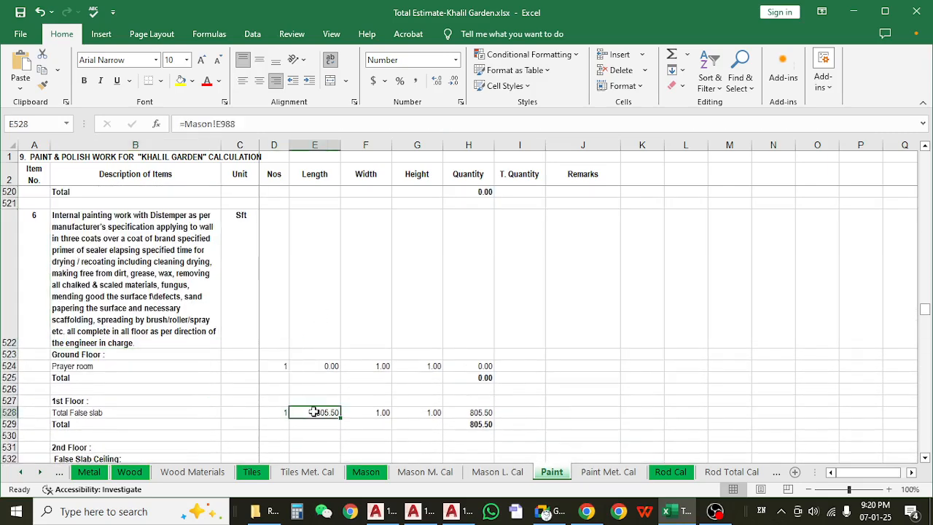
pyautogui.scroll(-1, 314, 408)
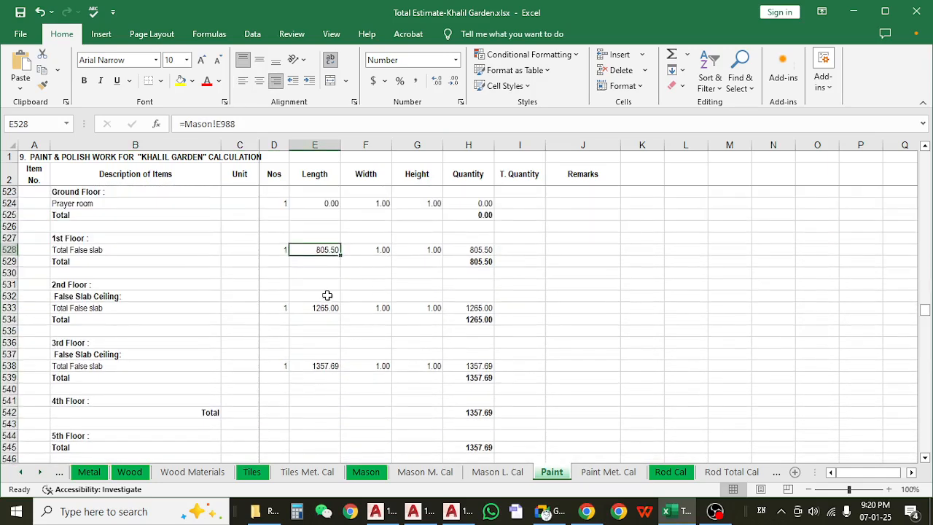
pyautogui.click(454, 252)
pyautogui.click(454, 261)
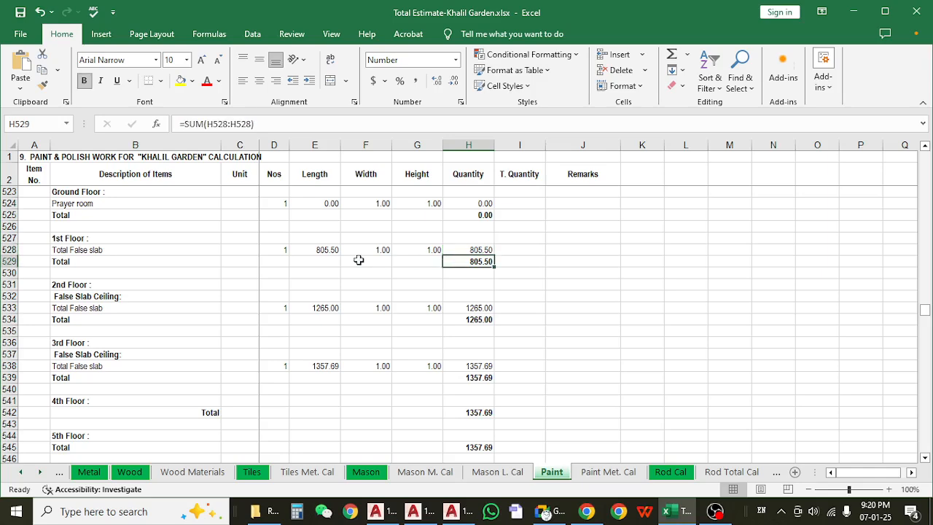
pyautogui.click(324, 251)
pyautogui.click(325, 308)
pyautogui.click(320, 366)
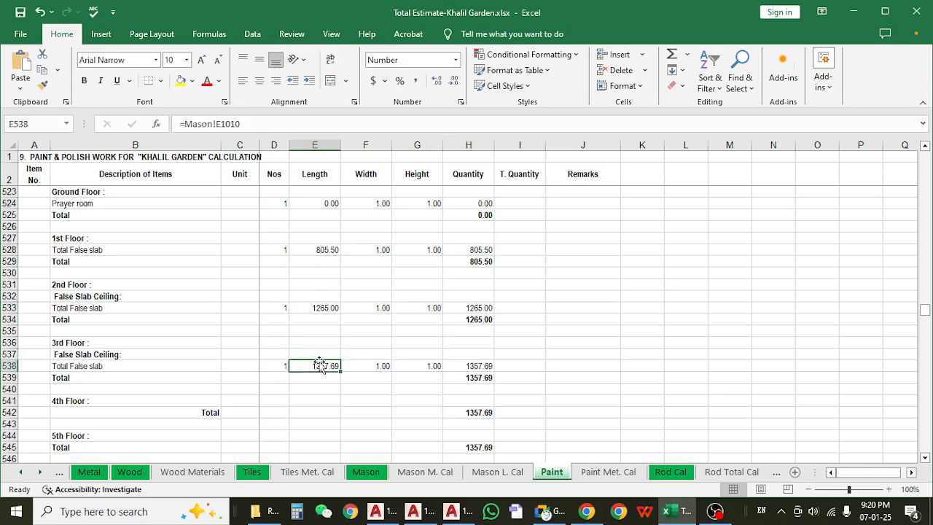
pyautogui.scroll(-2, 320, 366)
pyautogui.scroll(4, 319, 364)
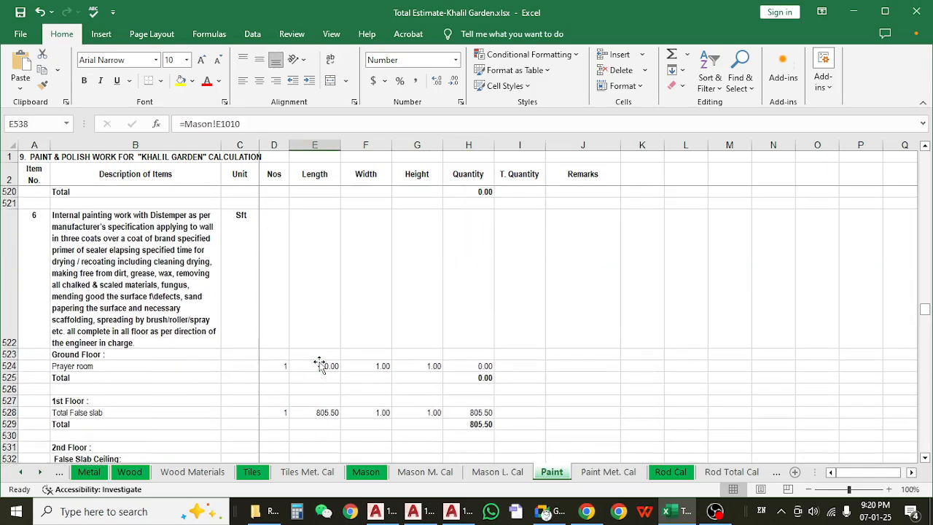
# - Check the Distemper item's unit and look over its remaining floor totals through the roof top toilet entries
pyautogui.click(245, 314)
pyautogui.scroll(-2, 270, 331)
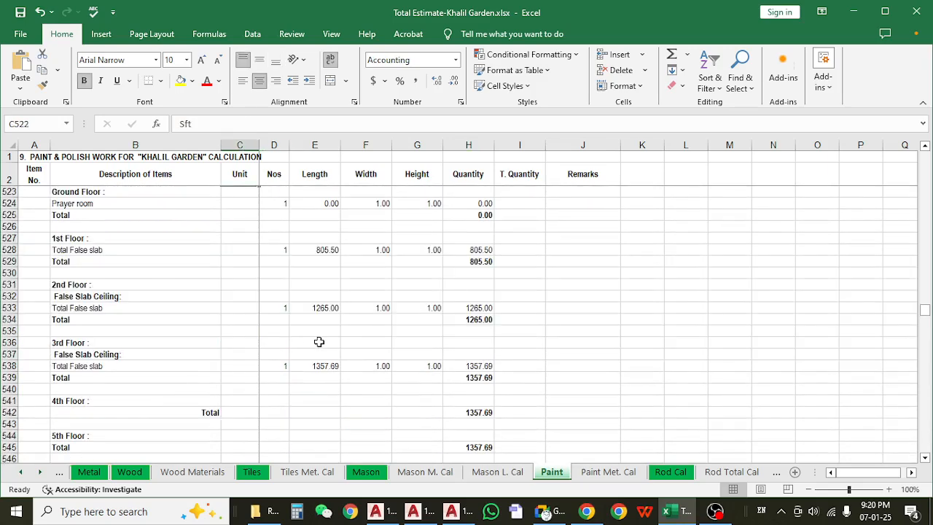
pyautogui.scroll(-8, 318, 340)
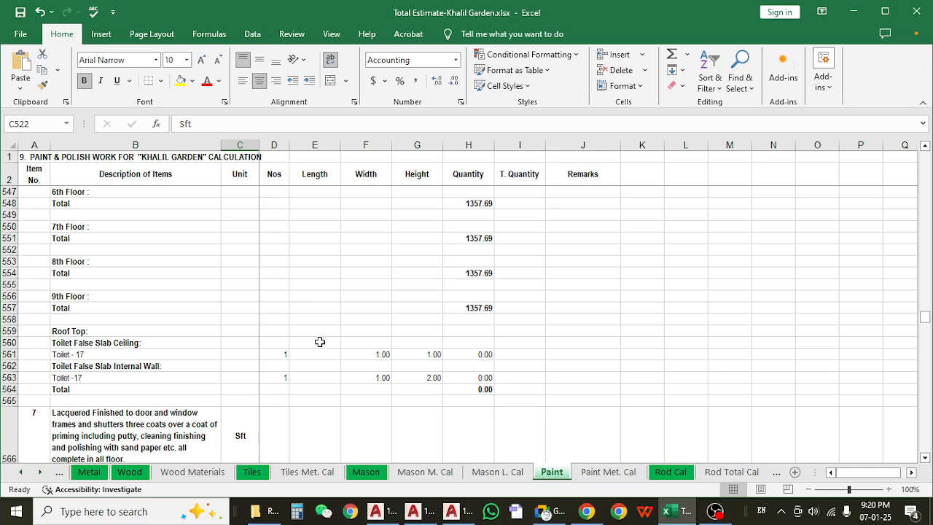
pyautogui.scroll(-3, 320, 342)
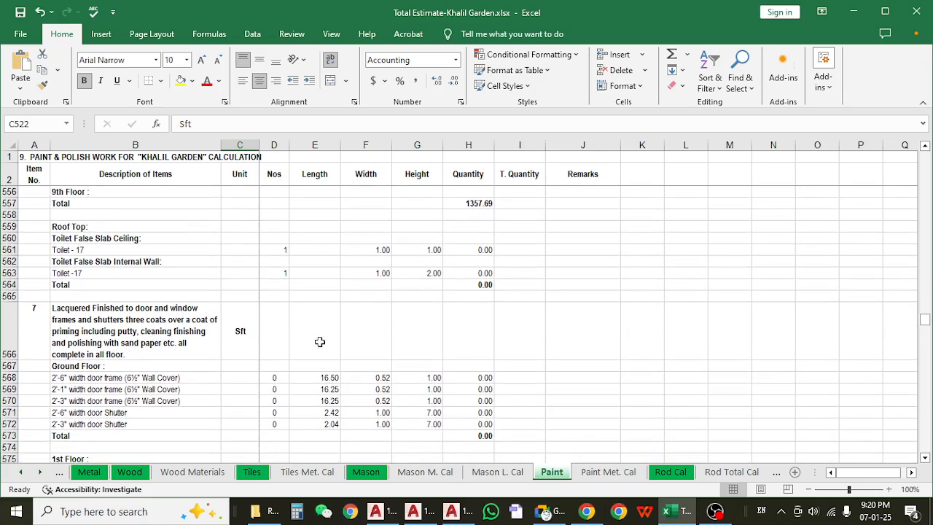
pyautogui.scroll(4, 320, 342)
pyautogui.scroll(-3, 318, 341)
# - Read the Lacquered Finished item's description and look over its ground, 1st and 2nd floor door frame and shutter rows
pyautogui.click(175, 382)
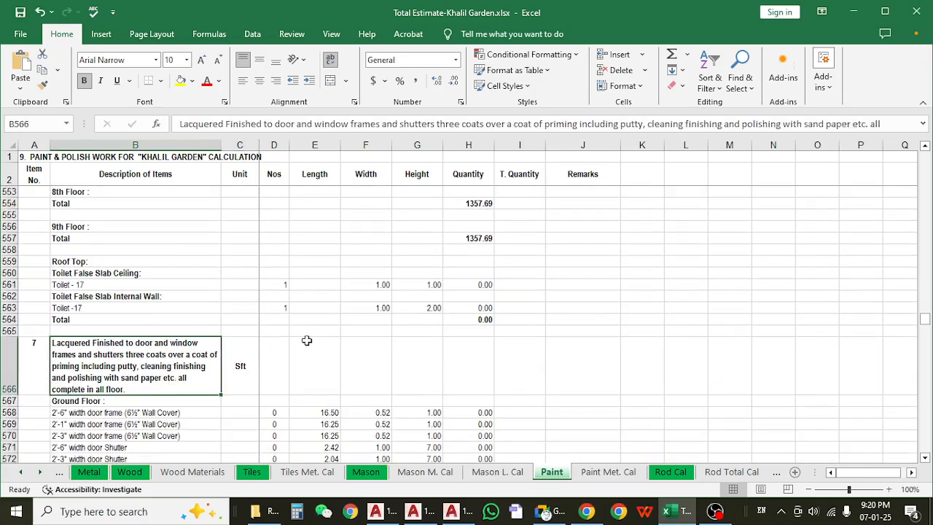
pyautogui.scroll(-2, 307, 340)
pyautogui.scroll(-1, 307, 340)
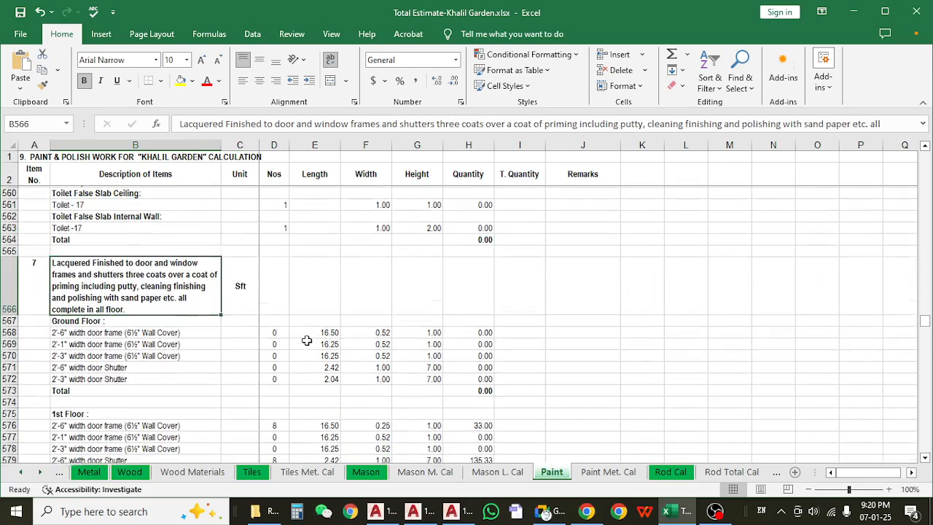
pyautogui.scroll(-2, 277, 354)
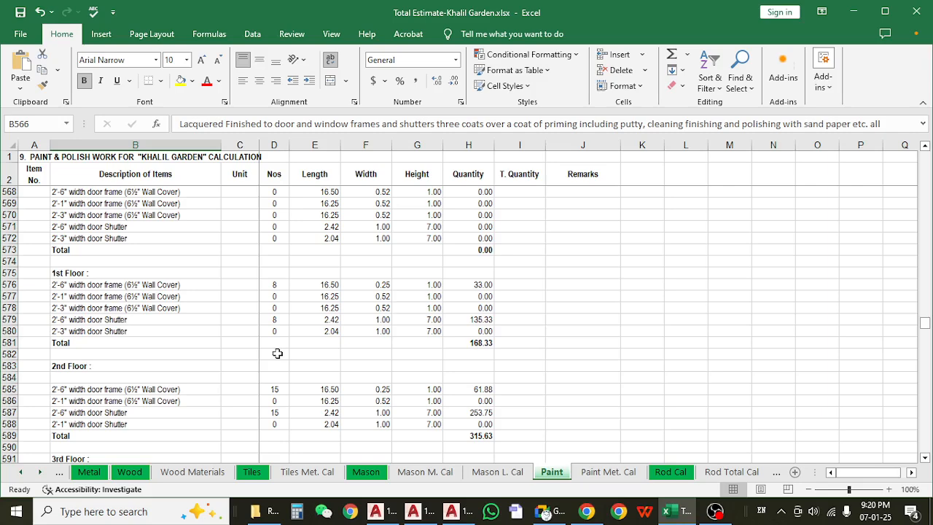
# - Inspect the number, length formula and width of the 1st floor 2'-6" width door frame in the Lacquered Finished item
pyautogui.click(273, 286)
pyautogui.click(314, 286)
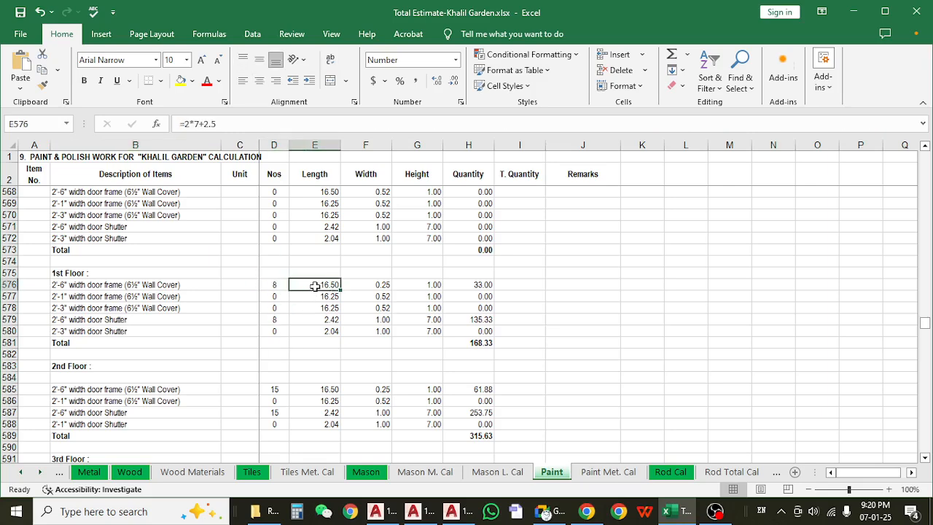
pyautogui.click(214, 285)
pyautogui.click(276, 285)
pyautogui.click(329, 284)
pyautogui.click(268, 285)
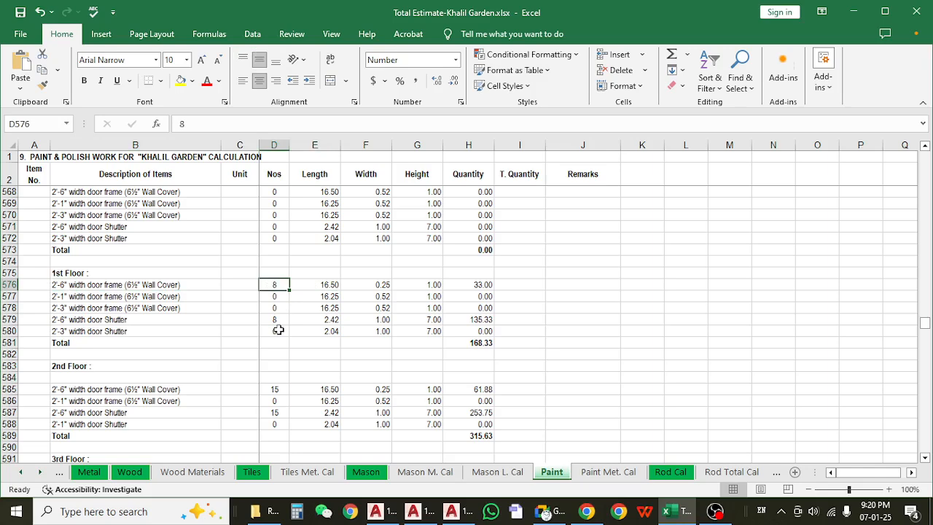
pyautogui.click(185, 286)
pyautogui.click(333, 282)
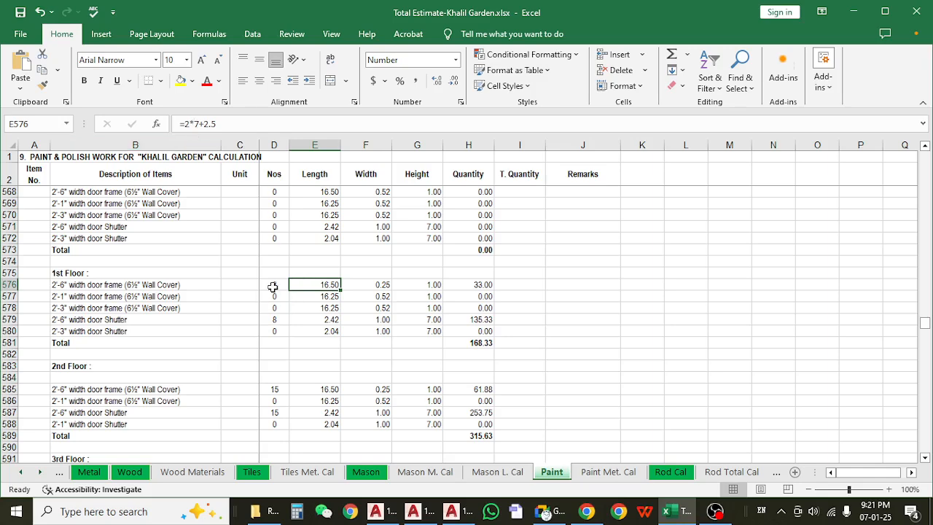
pyautogui.click(272, 286)
pyautogui.click(130, 287)
pyautogui.click(314, 284)
pyautogui.click(378, 280)
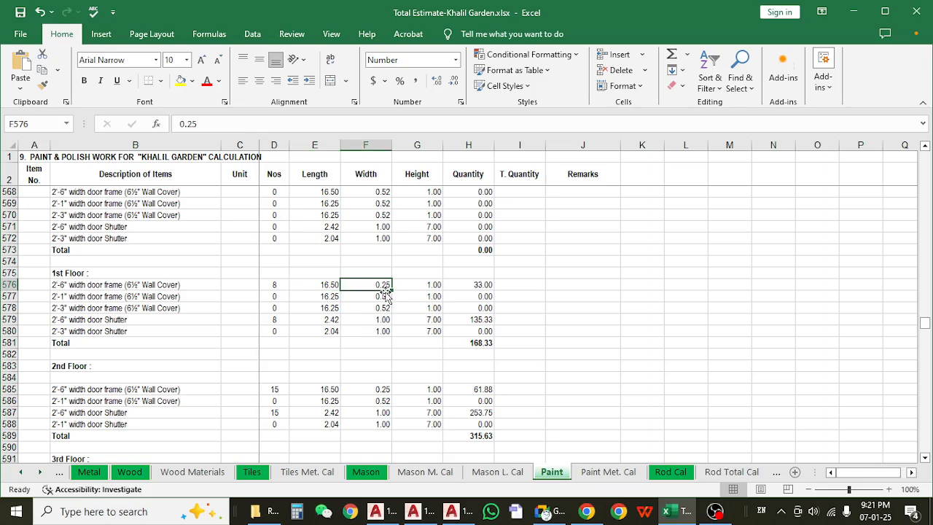
# - Switch to the main door detail drawing in AutoCAD and examine the frame corner in the plan of main door
pyautogui.click(413, 511)
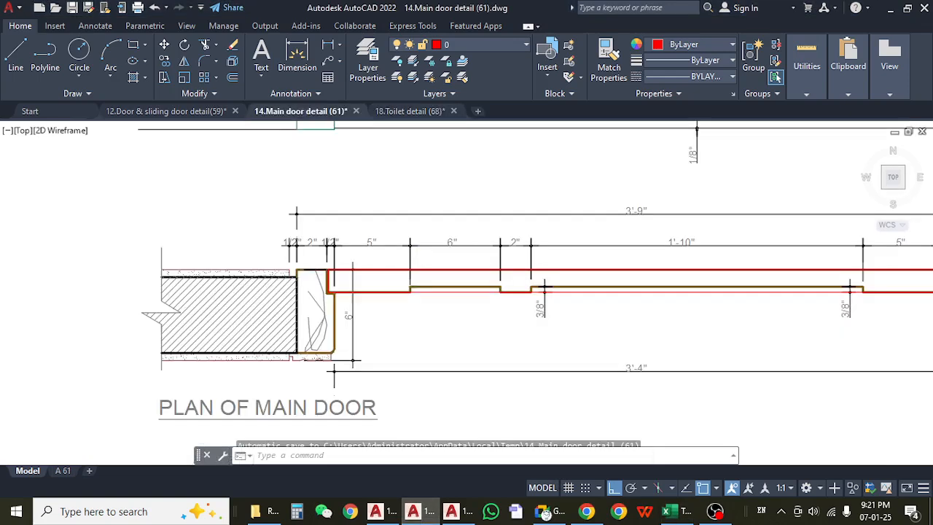
pyautogui.moveTo(360, 347); pyautogui.dragTo(255, 300)
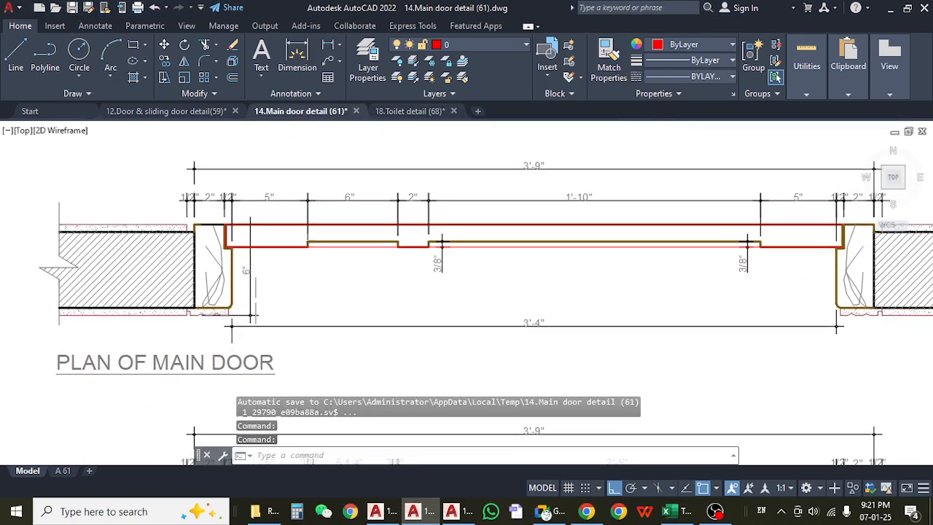
pyautogui.scroll(-3, 250, 316)
pyautogui.scroll(1, 288, 247)
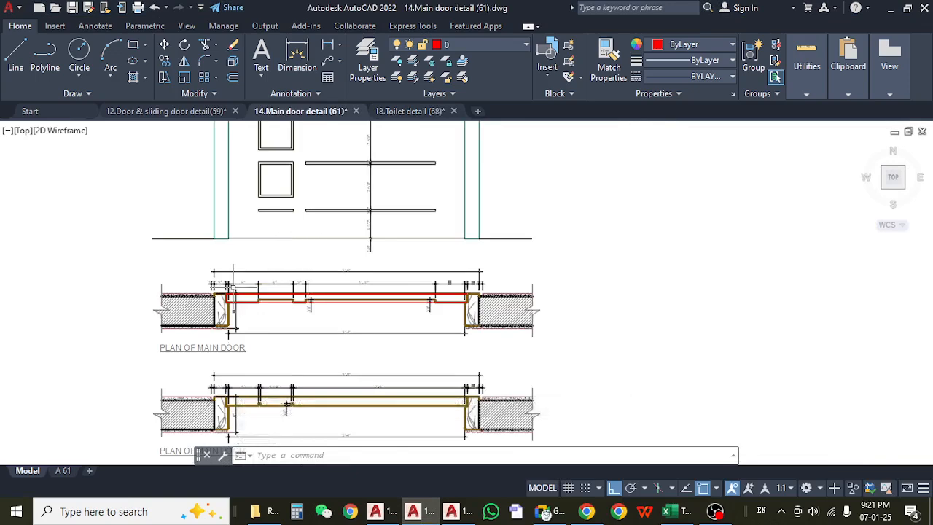
pyautogui.scroll(5, 231, 288)
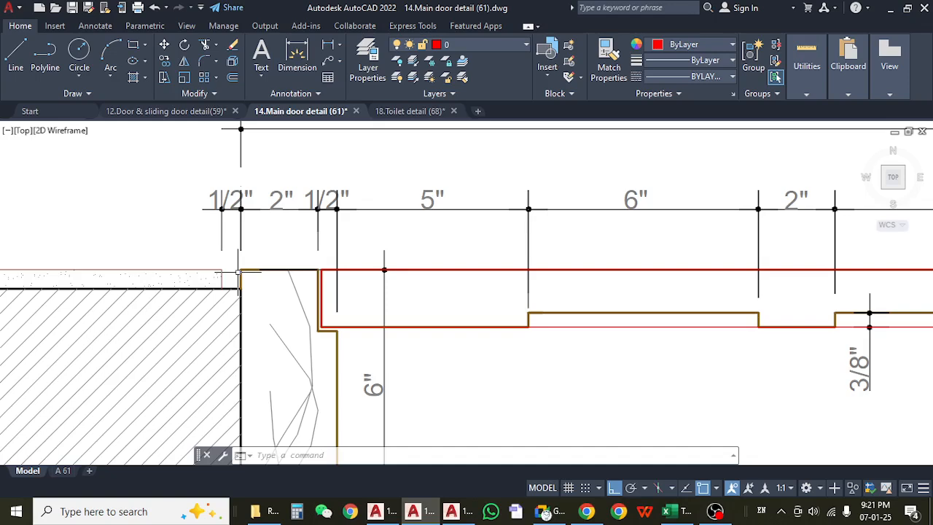
# - Set the drawing color to Green and draw a line along the main door plan's upper face, from one door frame to the other
pyautogui.click(674, 45)
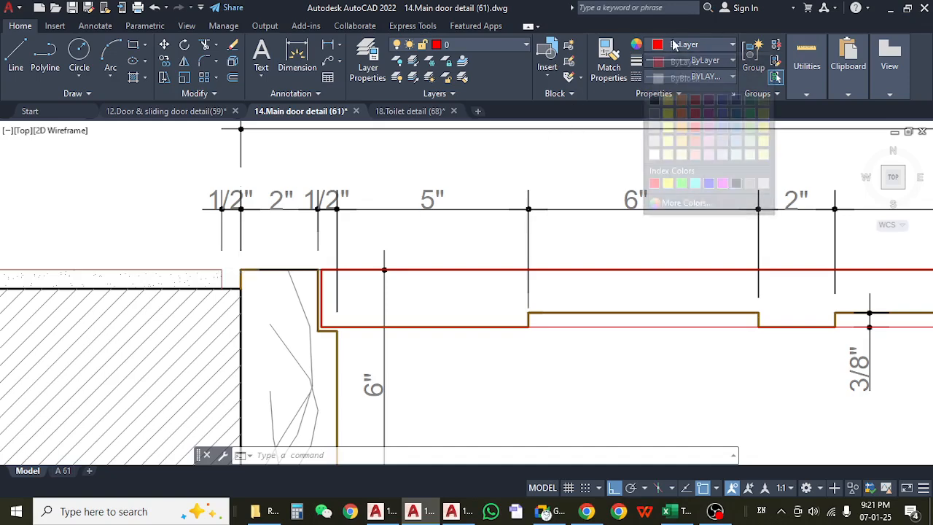
pyautogui.click(681, 183)
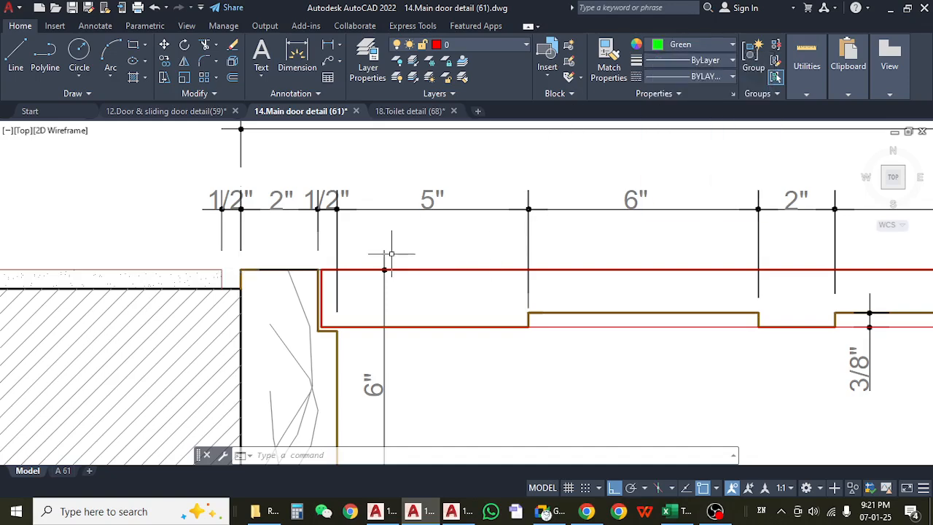
pyautogui.press('Escape')
pyautogui.write('l')
pyautogui.press('Return')
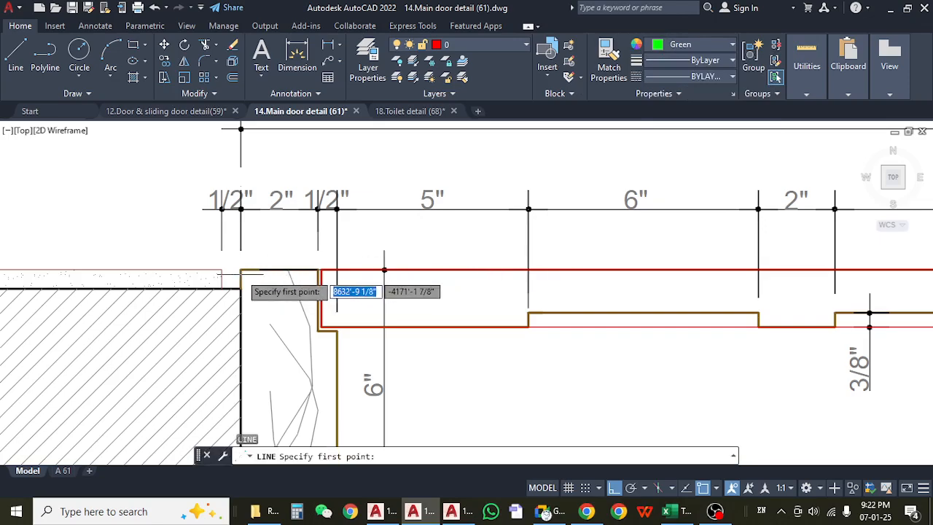
pyautogui.click(240, 270)
pyautogui.scroll(-4, 405, 258)
pyautogui.moveTo(755, 249); pyautogui.dragTo(411, 296)
pyautogui.scroll(2, 626, 322)
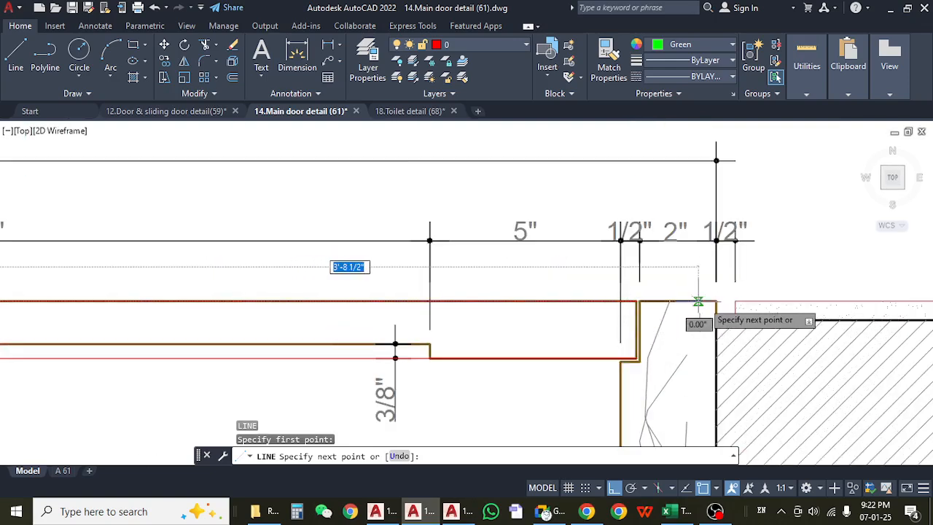
pyautogui.click(684, 307)
pyautogui.press('Escape')
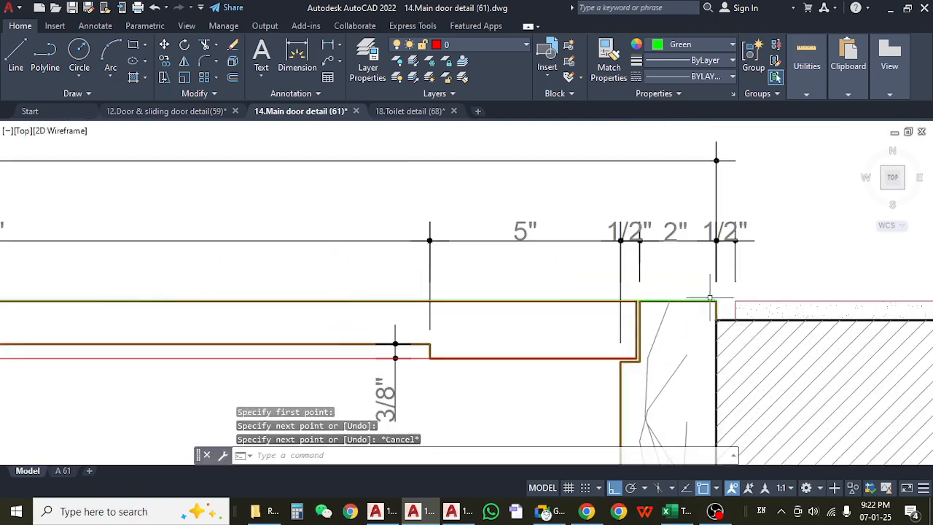
# - Examine the door frame profiles, shutter face and green line across the plan of main door
pyautogui.scroll(-3, 540, 325)
pyautogui.scroll(1, 540, 326)
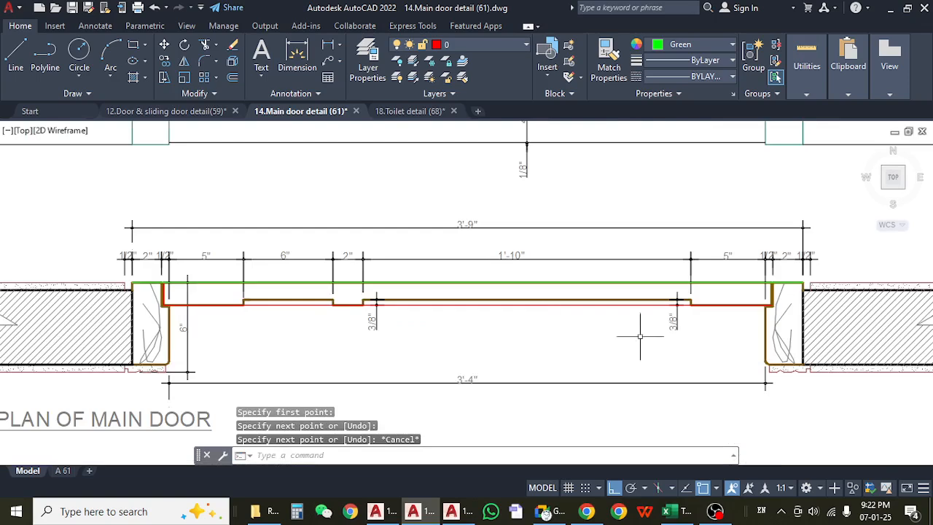
pyautogui.moveTo(640, 336); pyautogui.dragTo(607, 333)
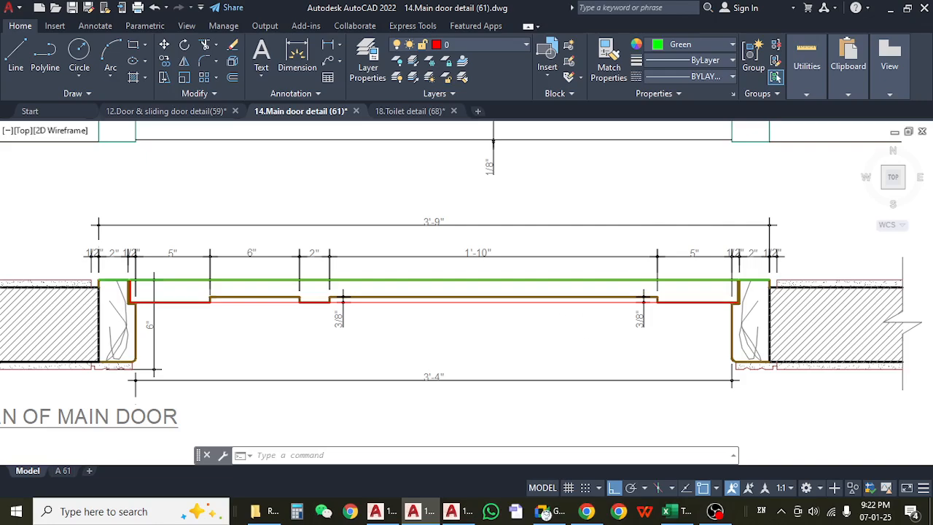
pyautogui.moveTo(421, 333); pyautogui.dragTo(439, 352)
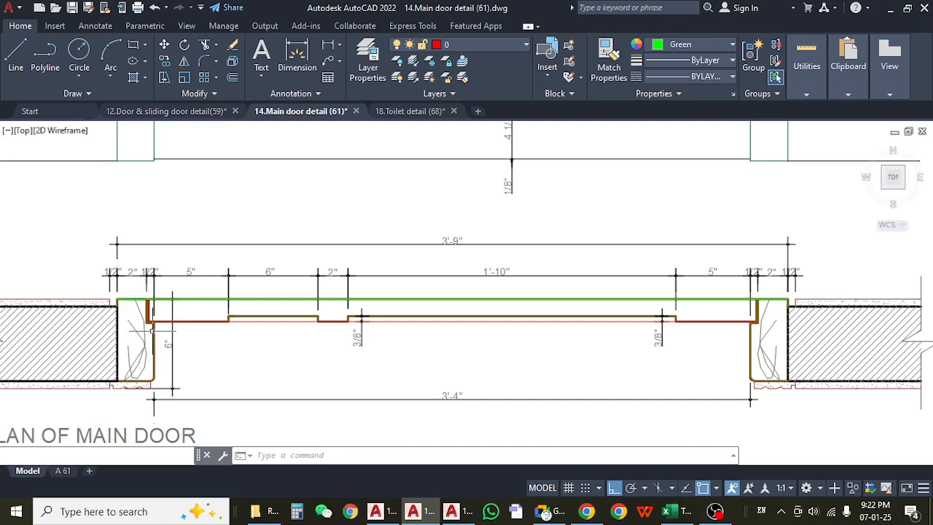
pyautogui.scroll(6, 128, 321)
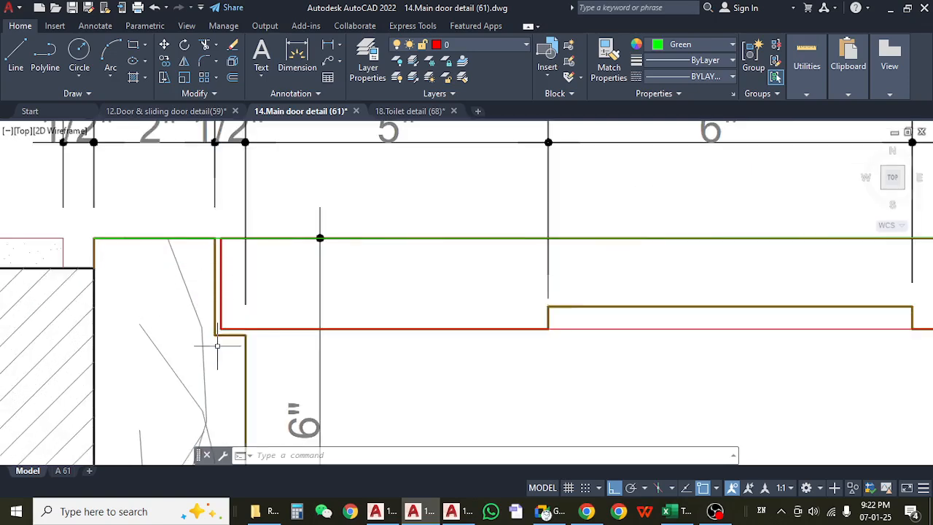
pyautogui.scroll(-7, 217, 345)
pyautogui.scroll(1, 324, 357)
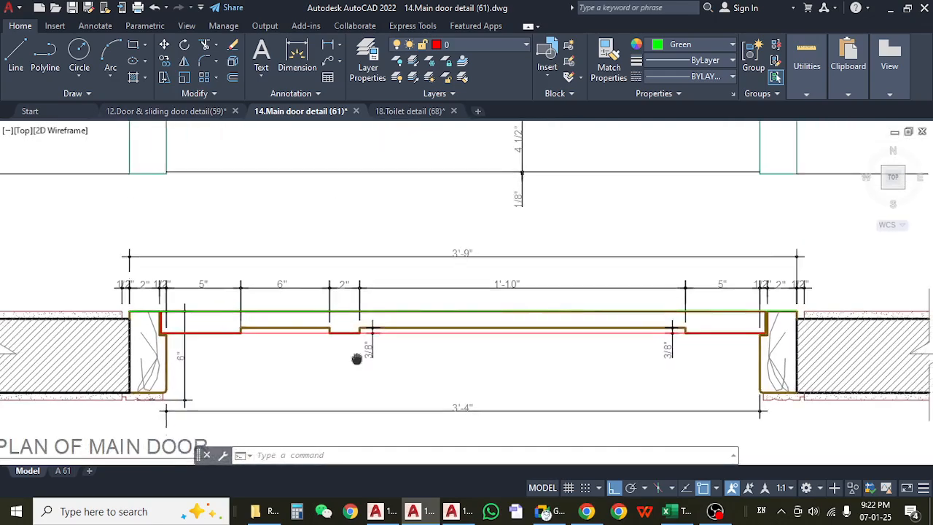
pyautogui.scroll(3, 135, 344)
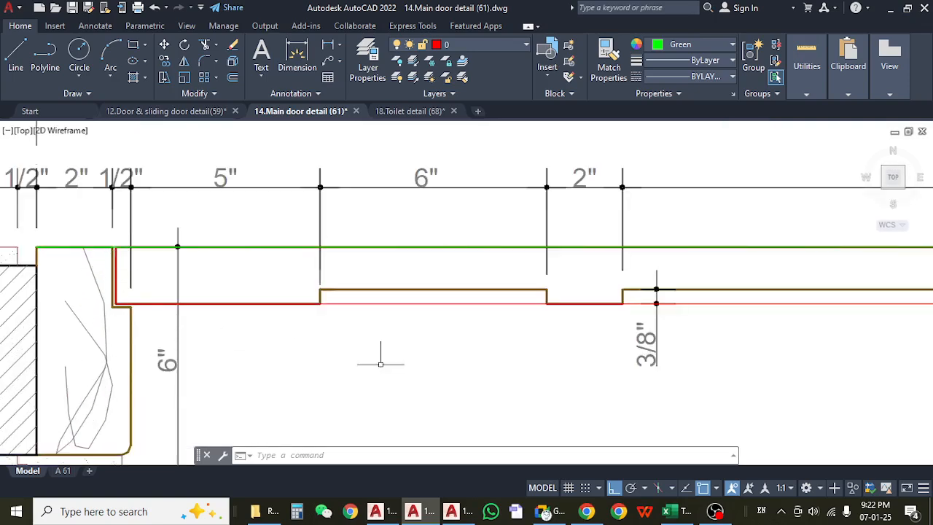
pyautogui.scroll(-4, 380, 358)
pyautogui.moveTo(460, 377); pyautogui.dragTo(350, 378)
pyautogui.moveTo(409, 376); pyautogui.dragTo(370, 377)
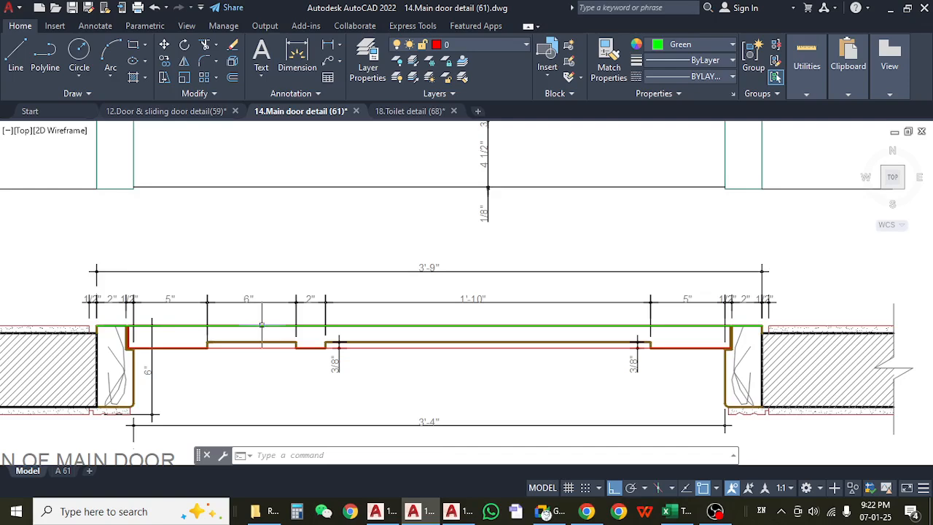
# - Highlight the green line along the main door plan's upper face and check its extent across the frame
pyautogui.scroll(4, 261, 323)
pyautogui.click(249, 329)
pyautogui.scroll(-5, 251, 328)
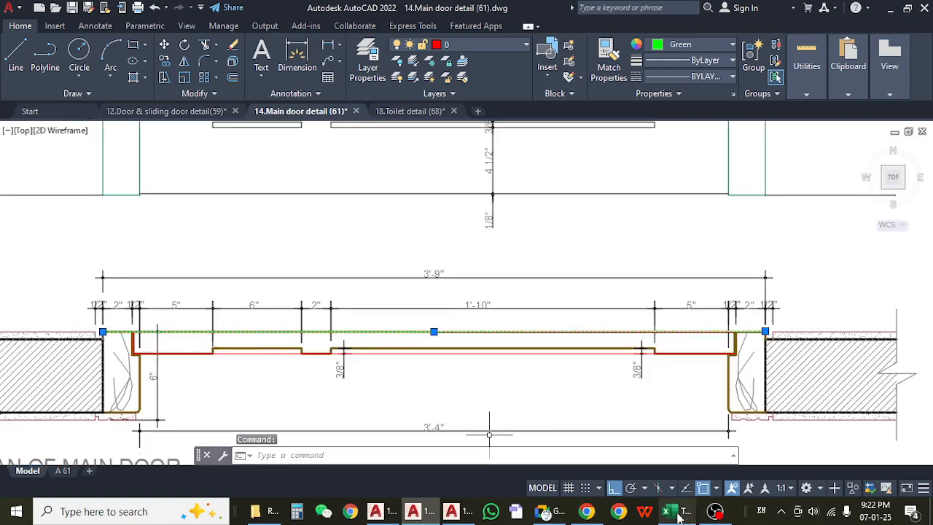
pyautogui.scroll(4, 103, 332)
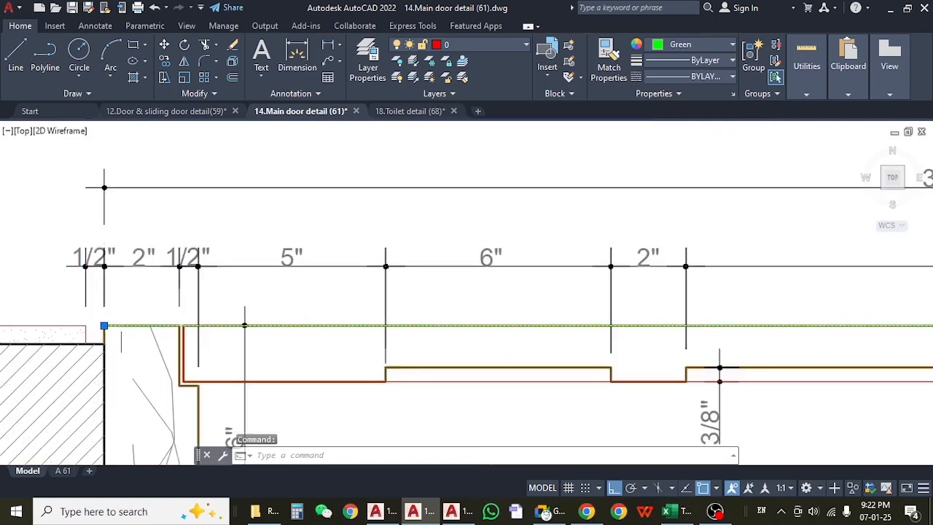
pyautogui.scroll(-10, 182, 323)
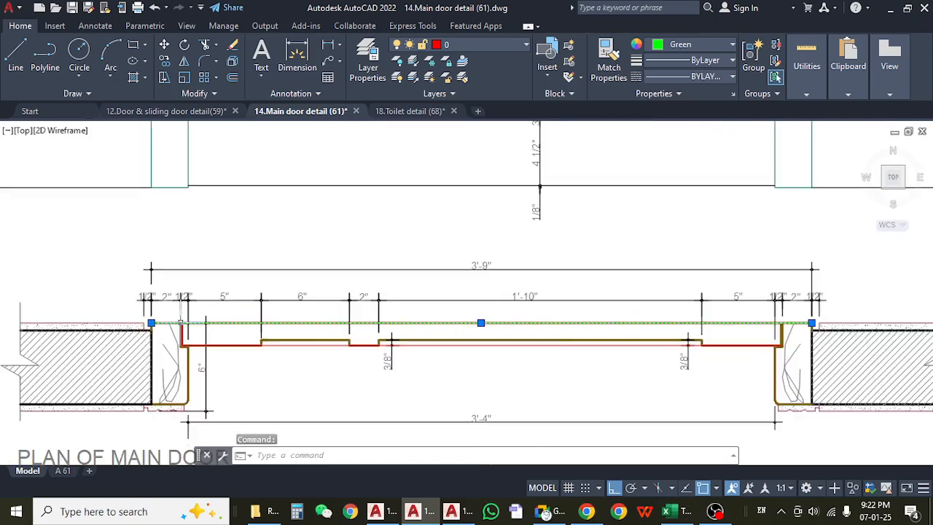
# - Measure the width of the door frame's rebate step in the main door plan with a linear dimension, without placing it
pyautogui.scroll(5, 223, 338)
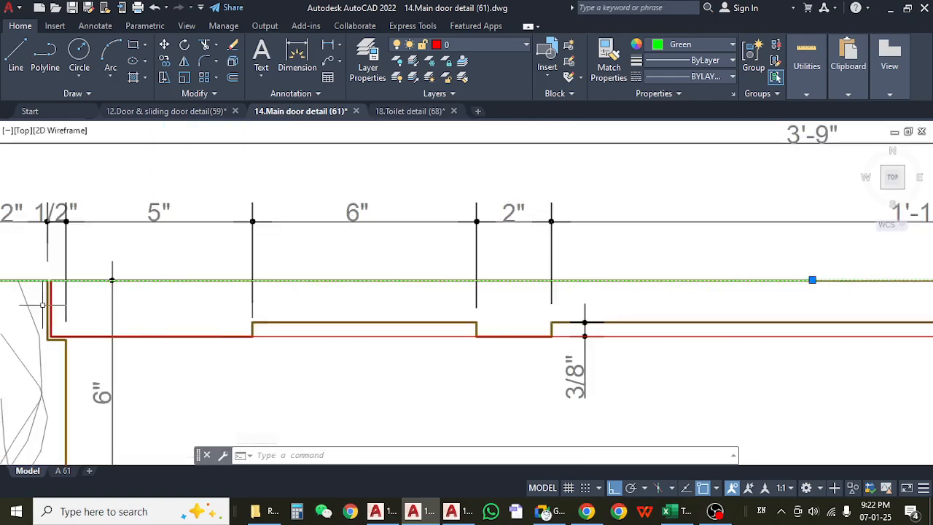
pyautogui.scroll(4, 168, 350)
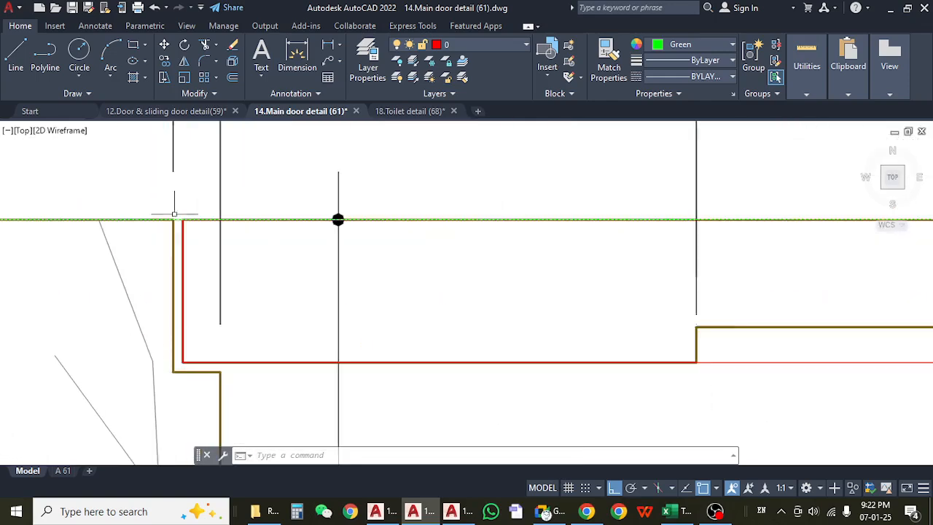
pyautogui.click(307, 67)
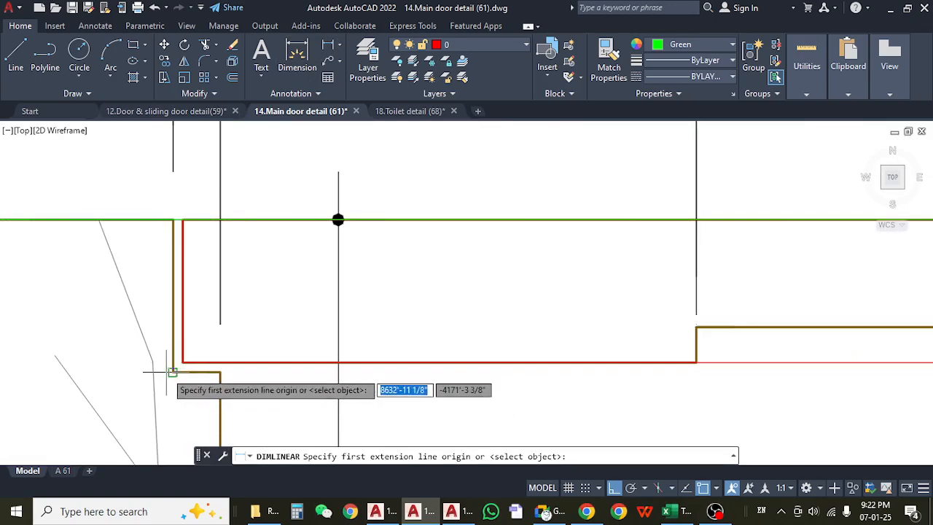
pyautogui.click(173, 371)
pyautogui.click(220, 372)
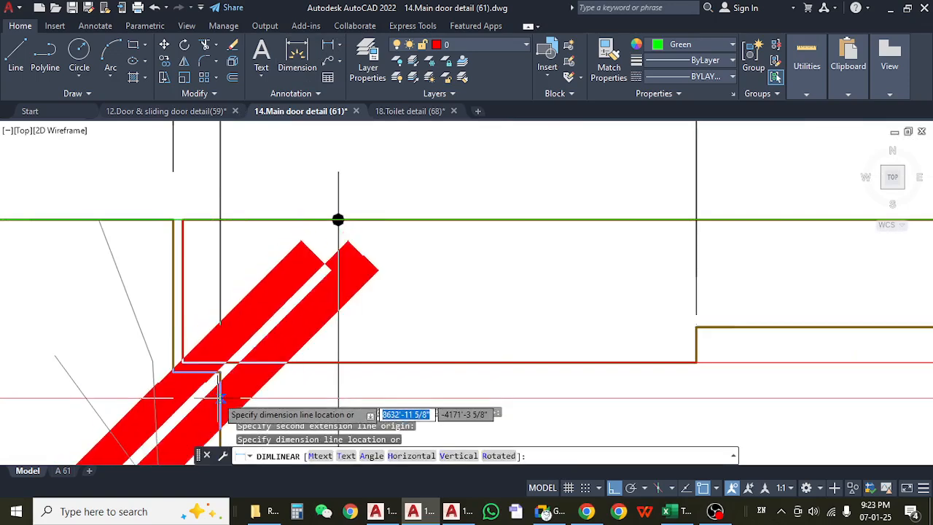
pyautogui.scroll(-2, 216, 323)
pyautogui.scroll(-4, 218, 324)
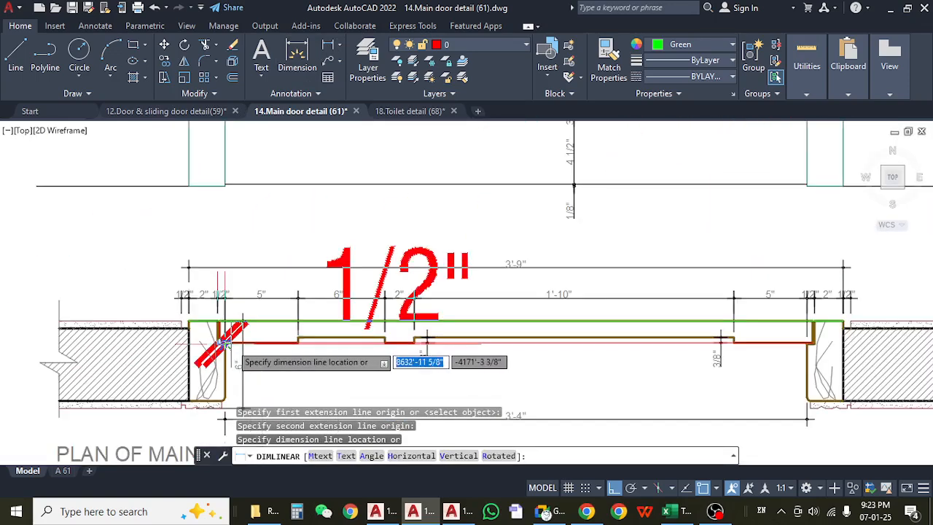
pyautogui.press('Escape')
# - Switch to the Excel estimate and review the width, number and length formula of the 1st floor 2'-6" width door frame
pyautogui.click(665, 511)
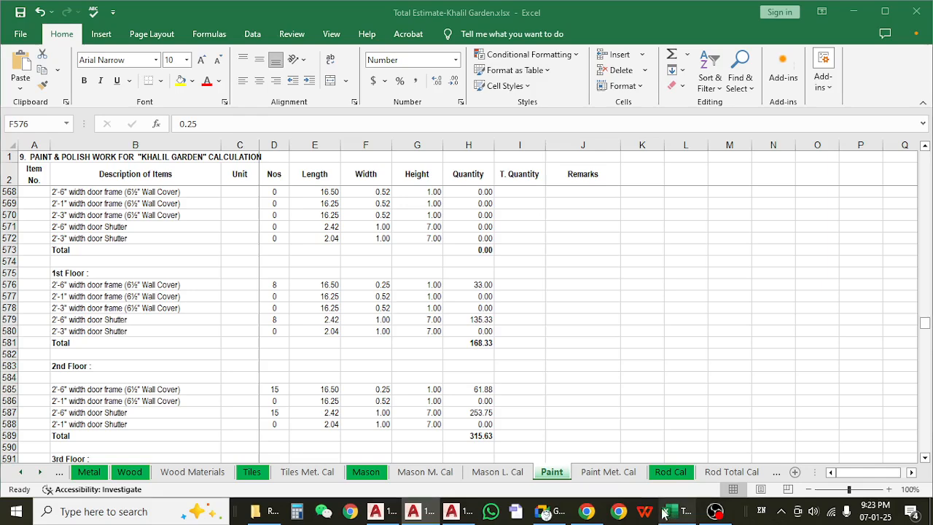
pyautogui.click(300, 348)
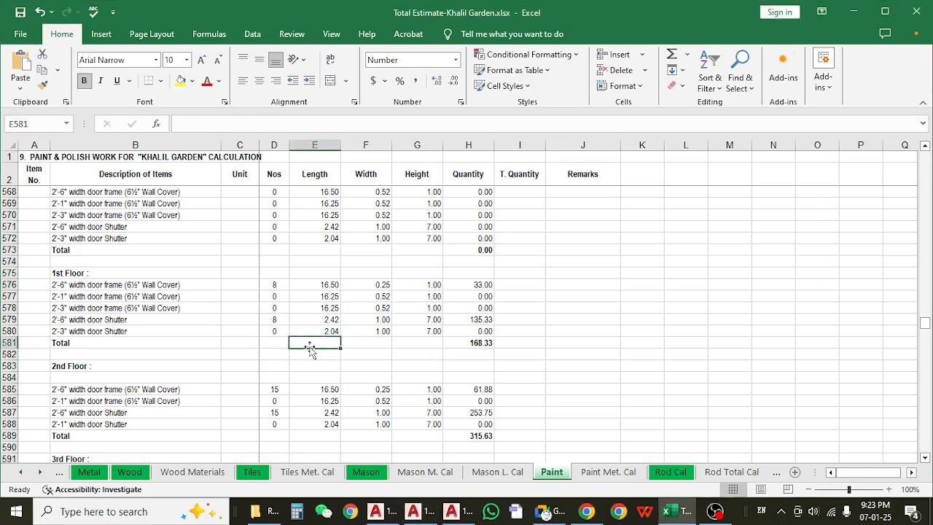
pyautogui.click(373, 284)
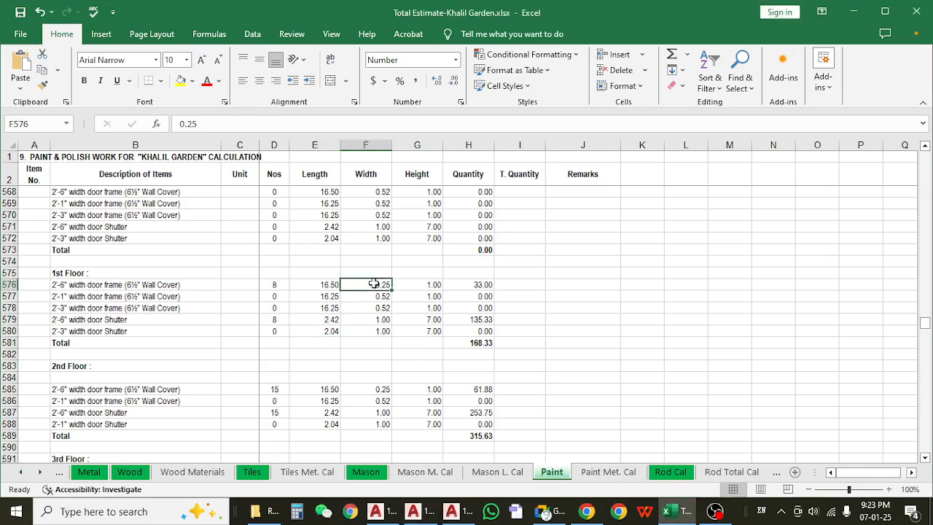
pyautogui.click(327, 284)
pyautogui.click(369, 286)
pyautogui.click(283, 284)
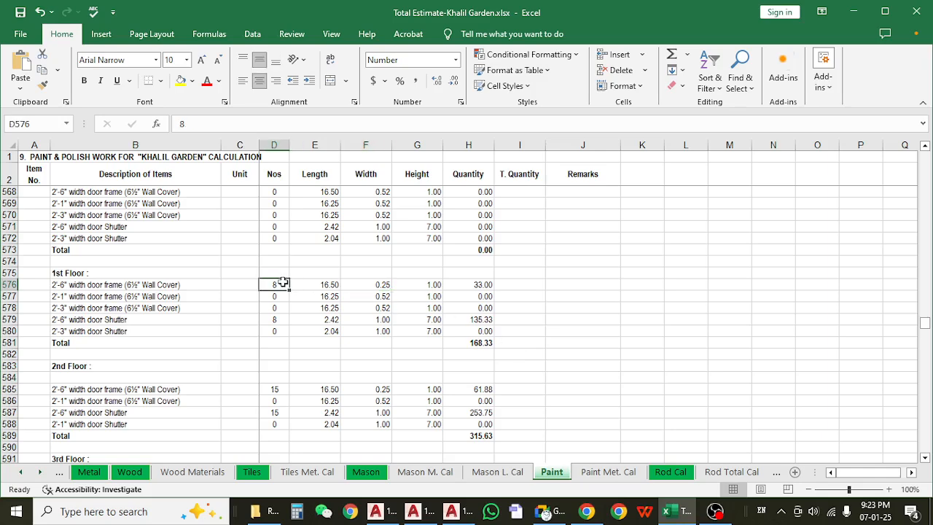
pyautogui.click(328, 284)
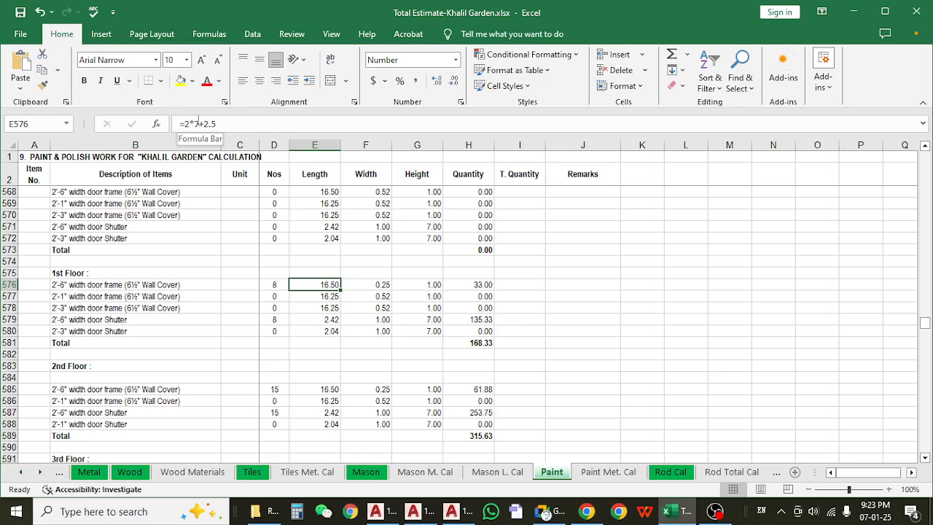
# - Compare the main door plan in AutoCAD with the 1st floor door frame lengths and widths in the Excel paint sheet
pyautogui.click(864, 13)
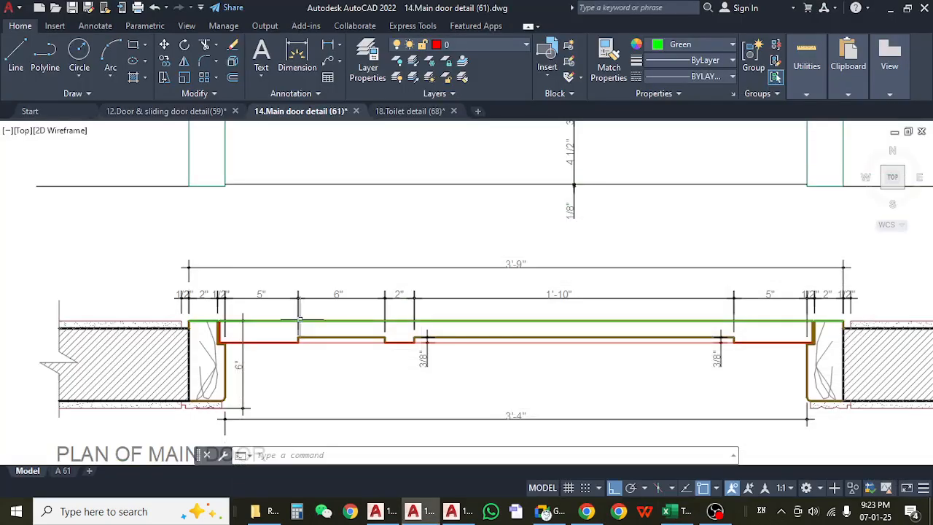
pyautogui.click(668, 514)
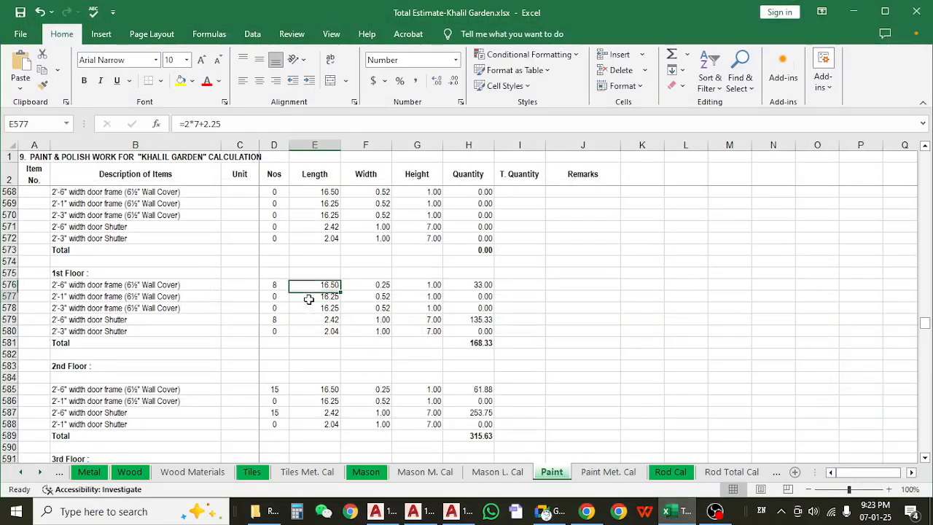
pyautogui.click(309, 299)
pyautogui.click(314, 284)
pyautogui.click(383, 287)
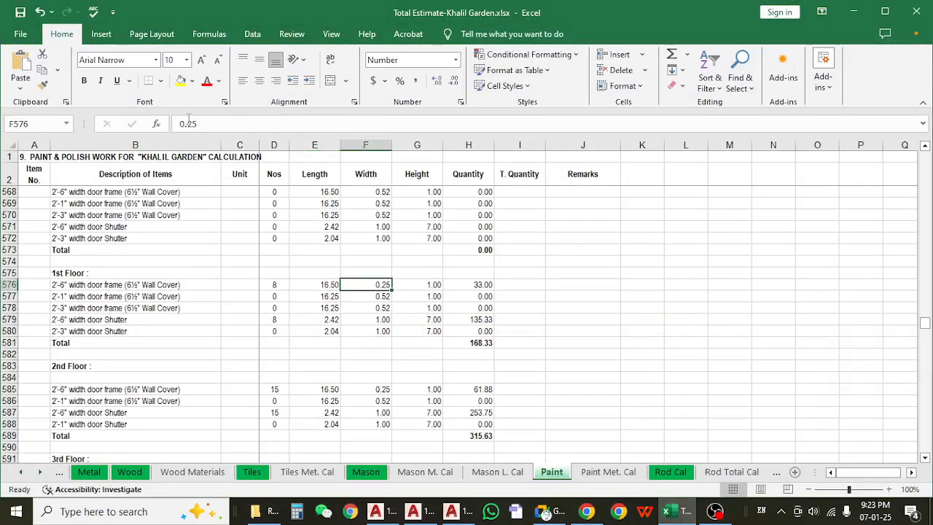
pyautogui.click(367, 296)
pyautogui.click(372, 285)
# - Switch to the main door detail drawing in AutoCAD and follow the frame around the door elevation, from head to floor
pyautogui.click(378, 511)
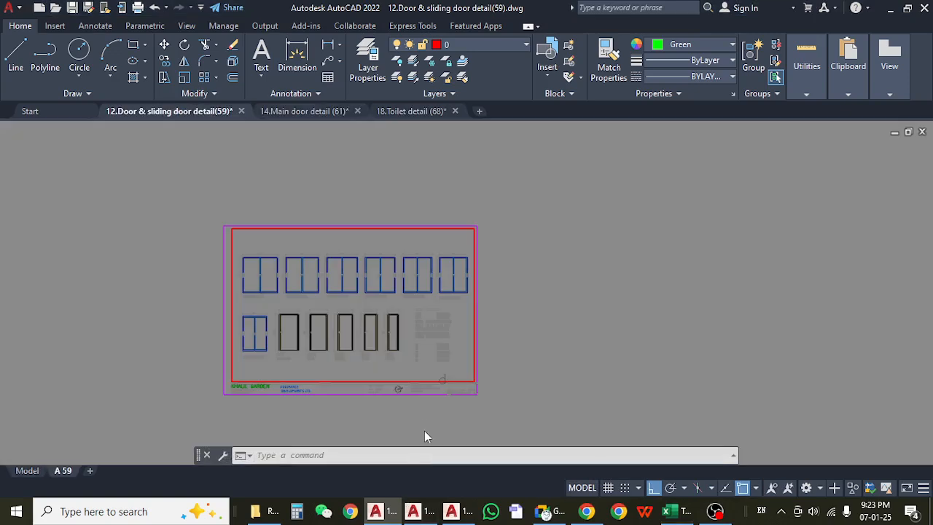
pyautogui.click(415, 512)
pyautogui.scroll(-6, 290, 390)
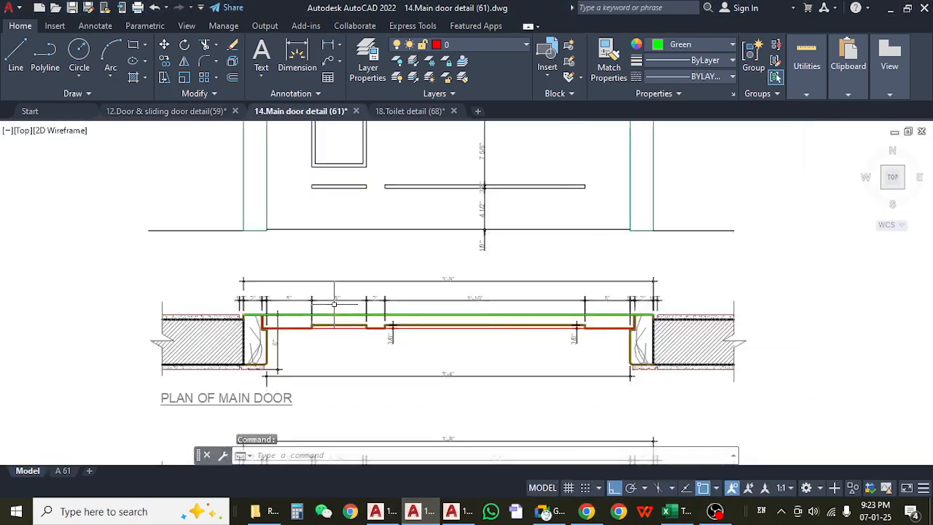
pyautogui.scroll(3, 290, 390)
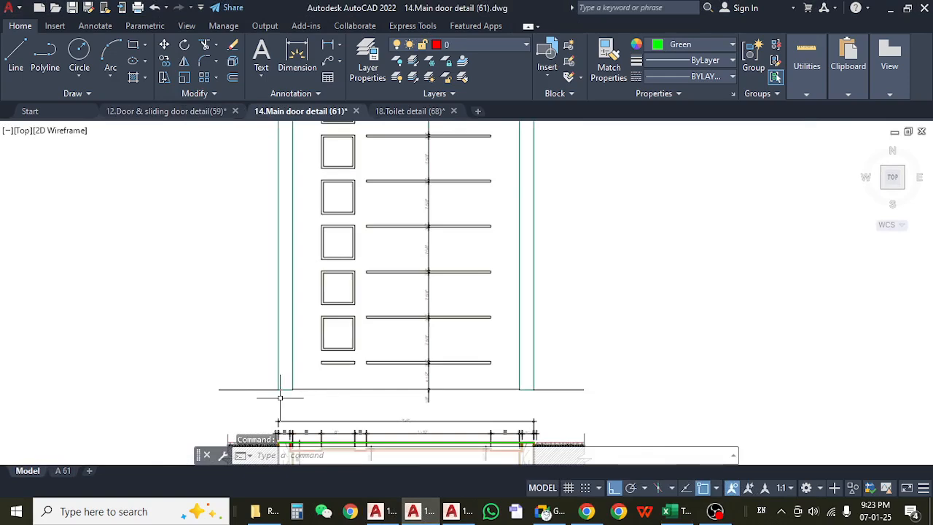
pyautogui.scroll(-2, 269, 244)
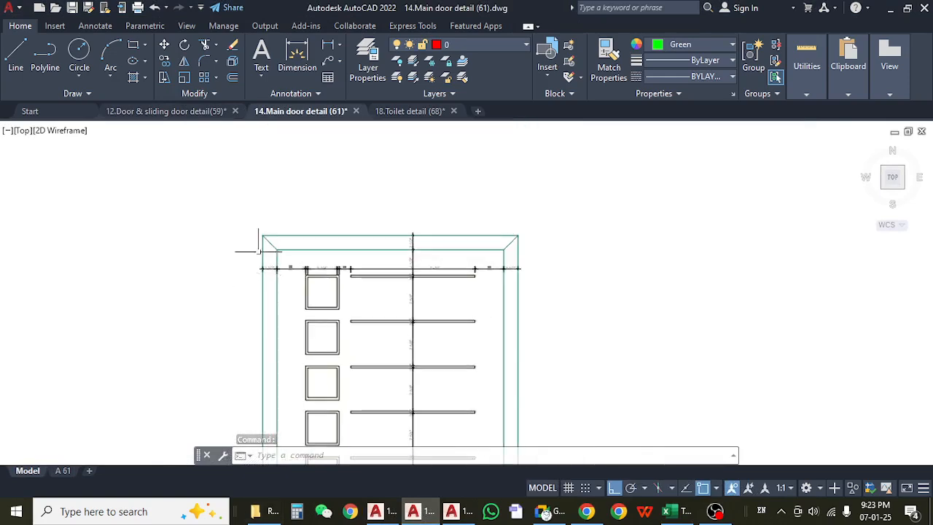
pyautogui.moveTo(514, 395); pyautogui.dragTo(462, 229)
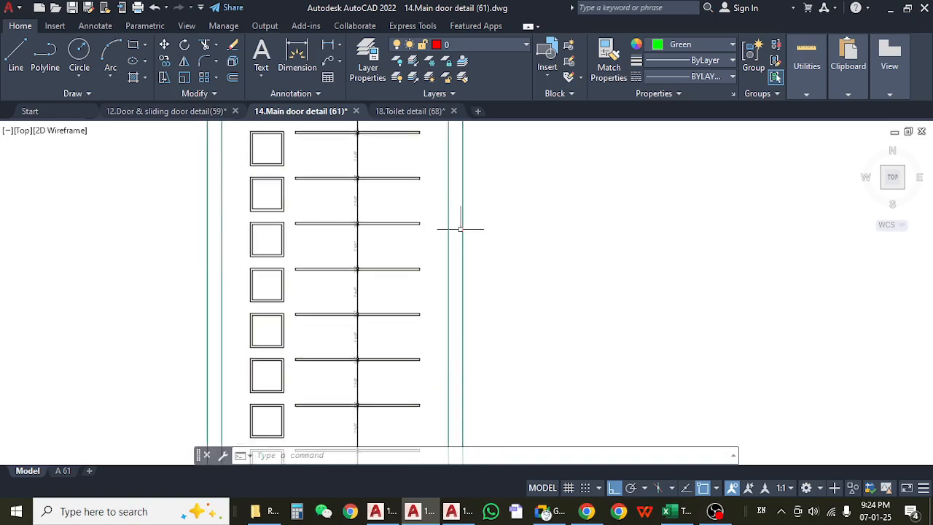
pyautogui.moveTo(458, 416); pyautogui.dragTo(441, 277)
pyautogui.scroll(3, 448, 287)
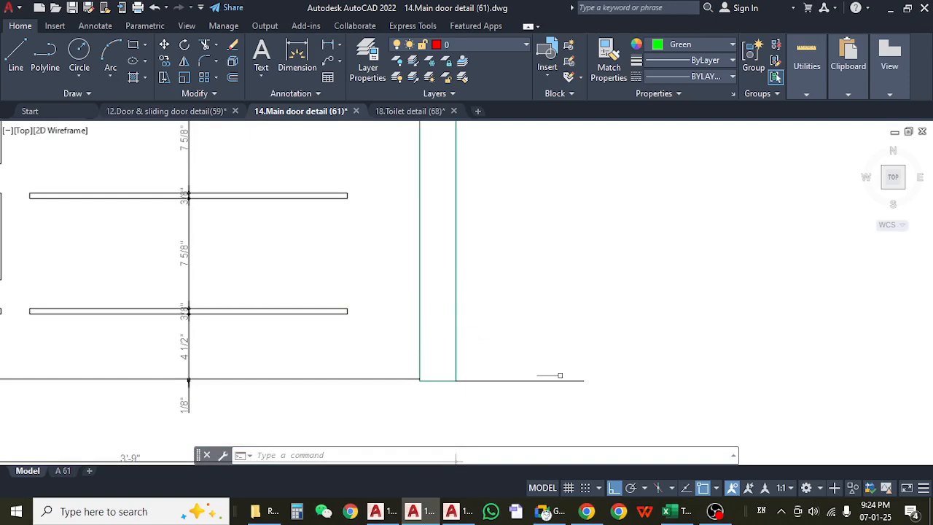
# - Return to the Excel estimate and inspect the 1st floor 2'-6" width door frame's length, width, number and quantity formula
pyautogui.click(676, 511)
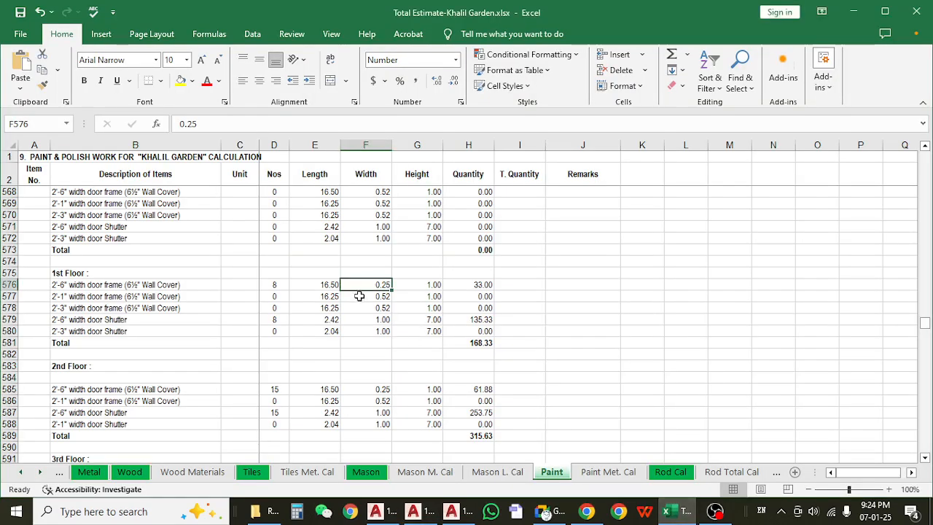
pyautogui.click(328, 286)
pyautogui.click(385, 286)
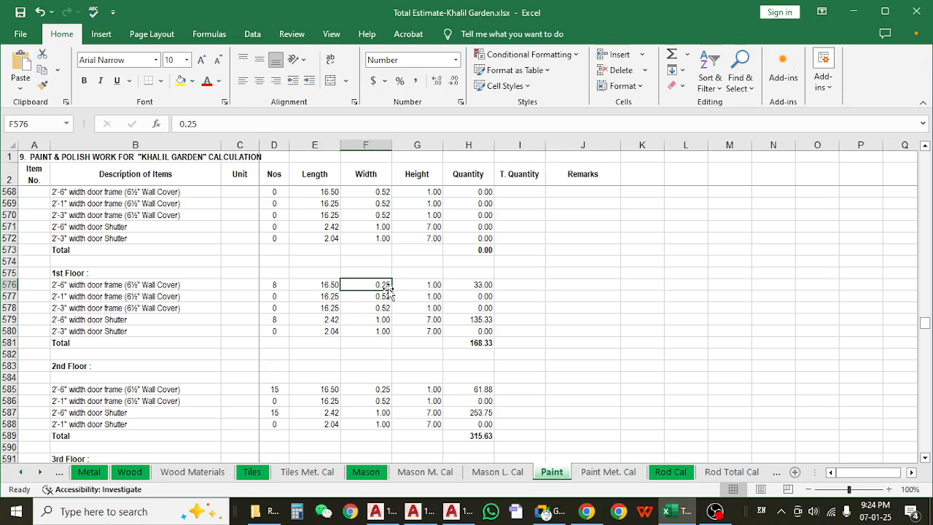
pyautogui.click(271, 286)
pyautogui.click(475, 285)
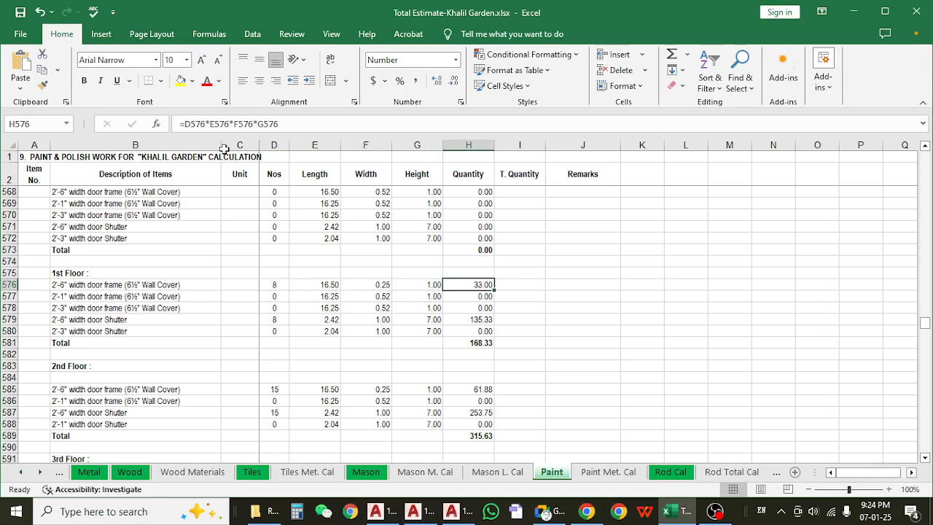
pyautogui.click(287, 123)
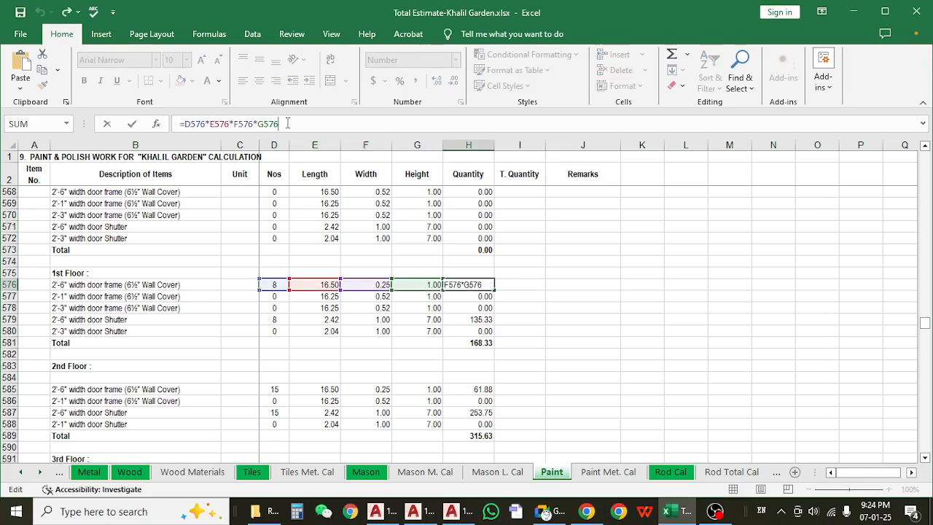
pyautogui.press('Escape')
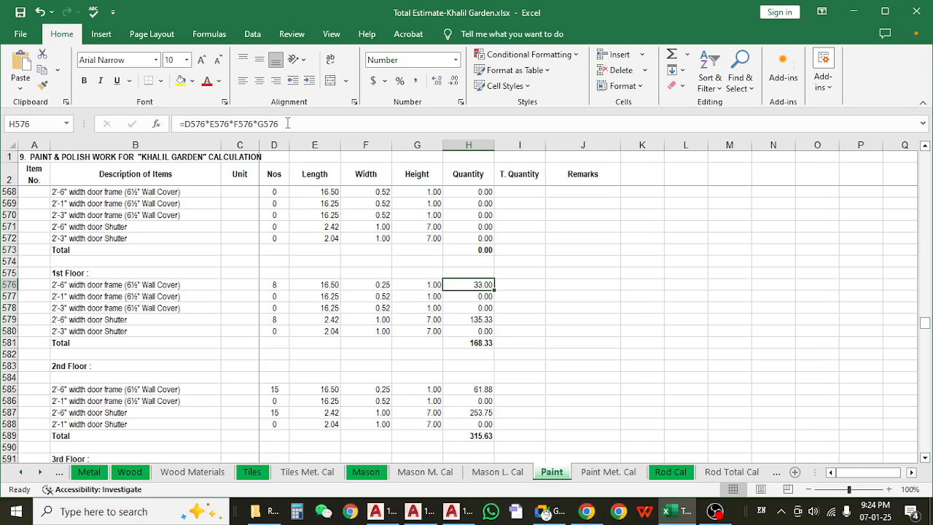
pyautogui.scroll(-2, 347, 304)
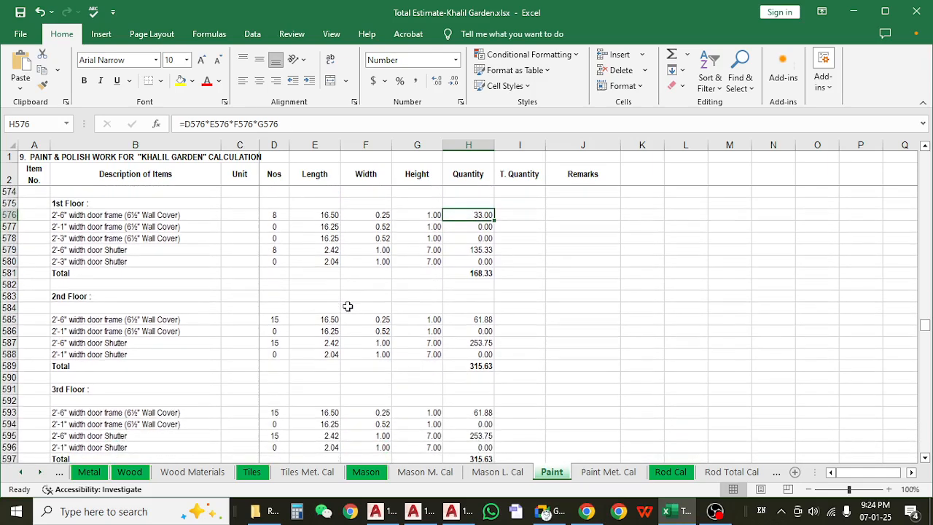
# - Inspect the number, length and quantity formula of the 2nd floor door frames, and the number of 2nd floor shutters
pyautogui.click(293, 320)
pyautogui.click(274, 321)
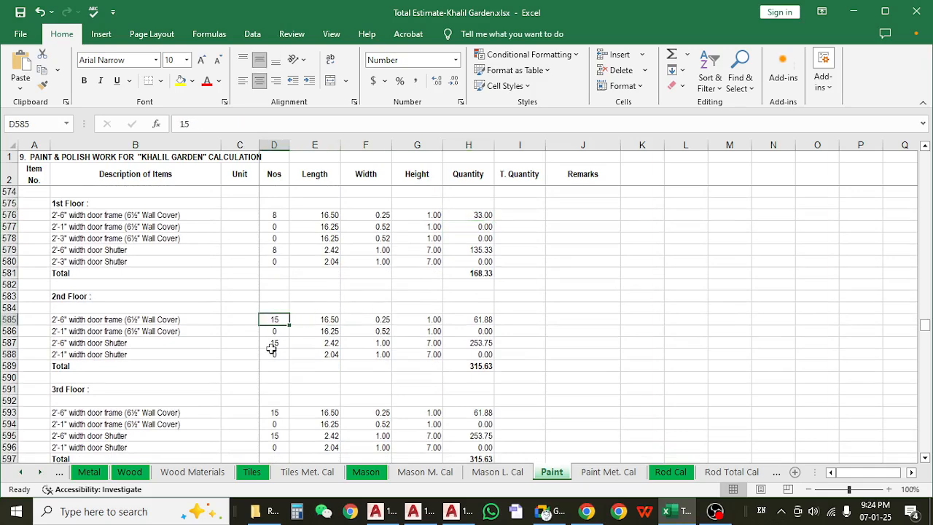
pyautogui.click(273, 355)
pyautogui.press('Up')
pyautogui.click(316, 331)
pyautogui.click(468, 321)
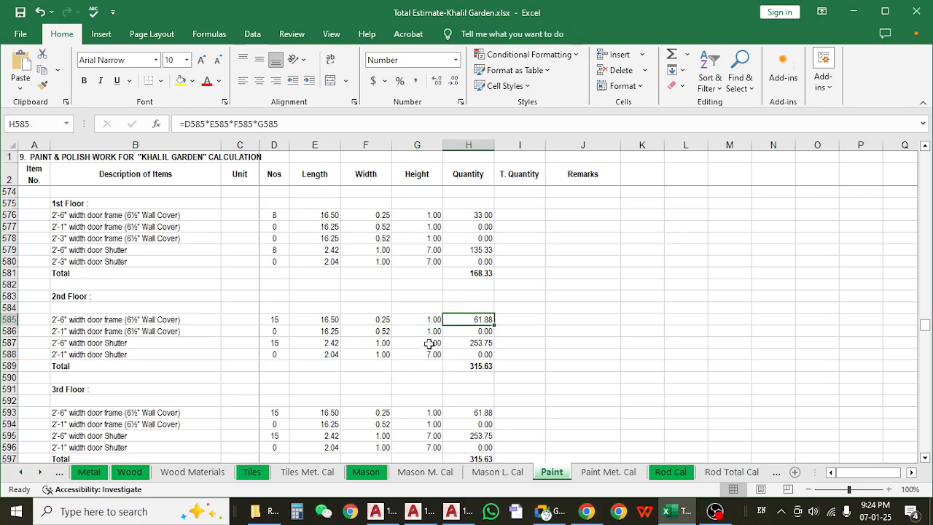
# - Check the 3rd floor door shutter number formula and compare the door numbers down to the 6th floor
pyautogui.scroll(-2, 428, 344)
pyautogui.click(315, 320)
pyautogui.click(275, 342)
pyautogui.click(276, 364)
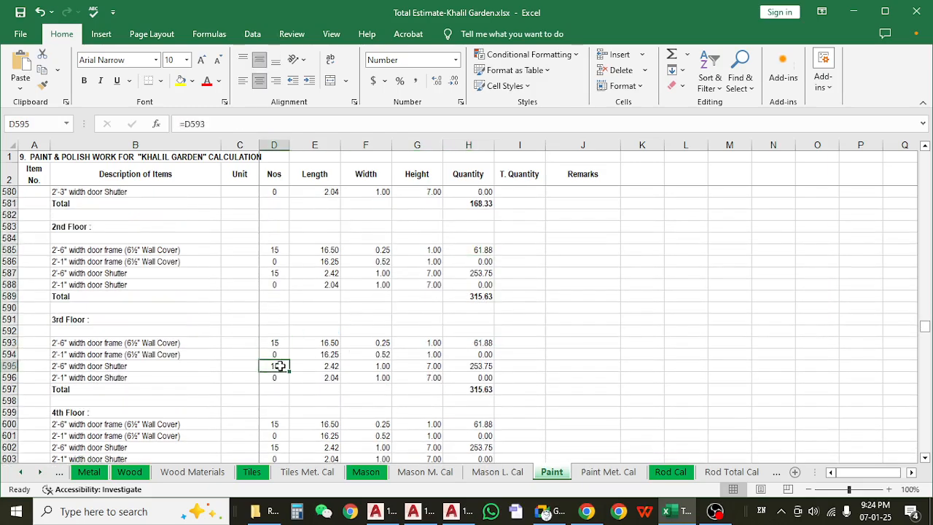
pyautogui.scroll(-2, 279, 366)
pyautogui.scroll(-3, 279, 366)
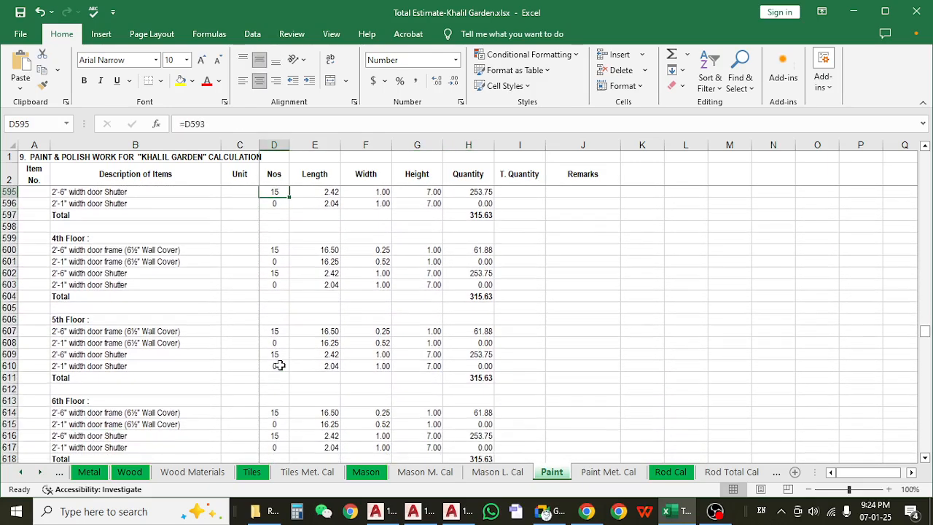
pyautogui.scroll(6, 279, 354)
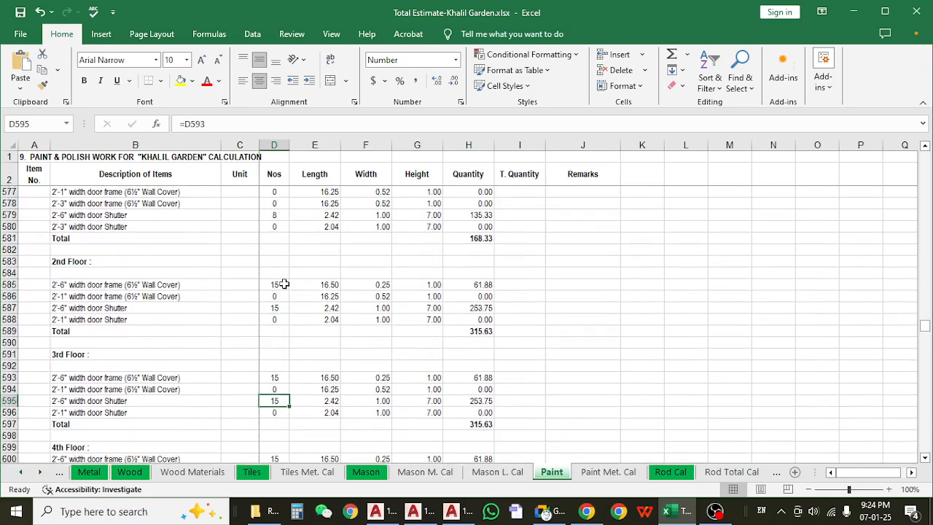
# - Examine the length formula of the 2nd floor 2'-6" width door shutter, focusing on its 1.5*2 term
pyautogui.click(278, 284)
pyautogui.click(164, 307)
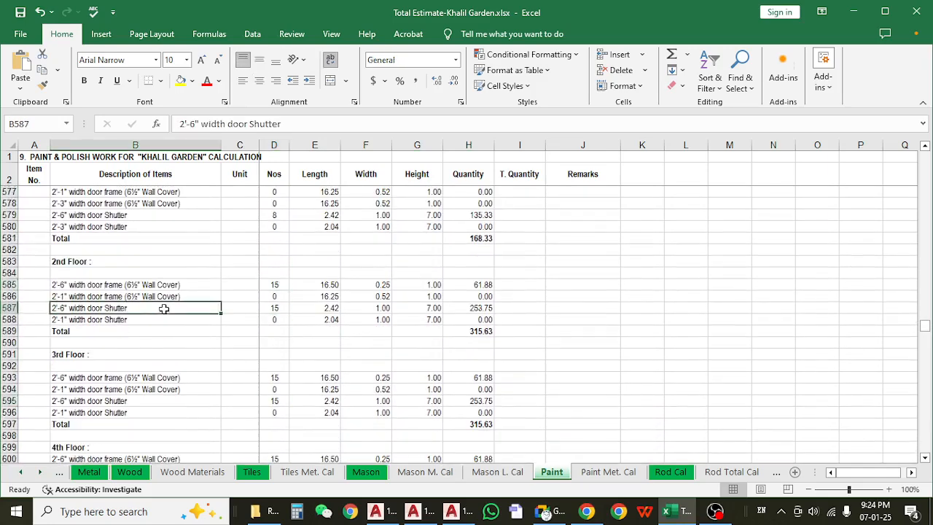
pyautogui.click(263, 309)
pyautogui.click(328, 297)
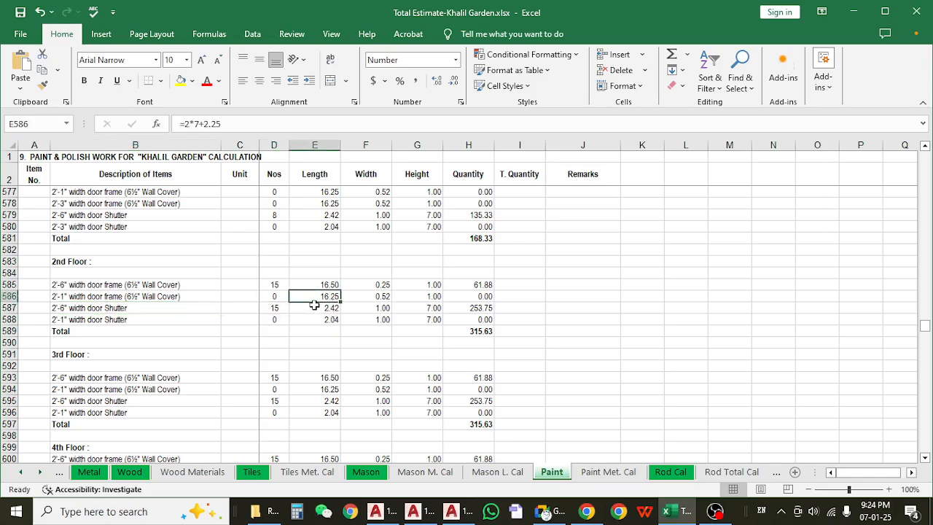
pyautogui.click(314, 305)
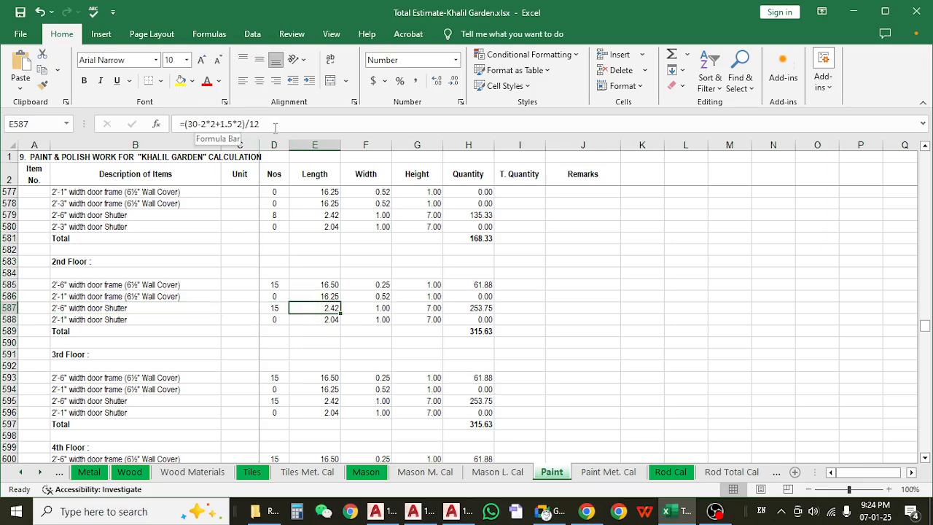
pyautogui.moveTo(221, 124); pyautogui.dragTo(243, 125)
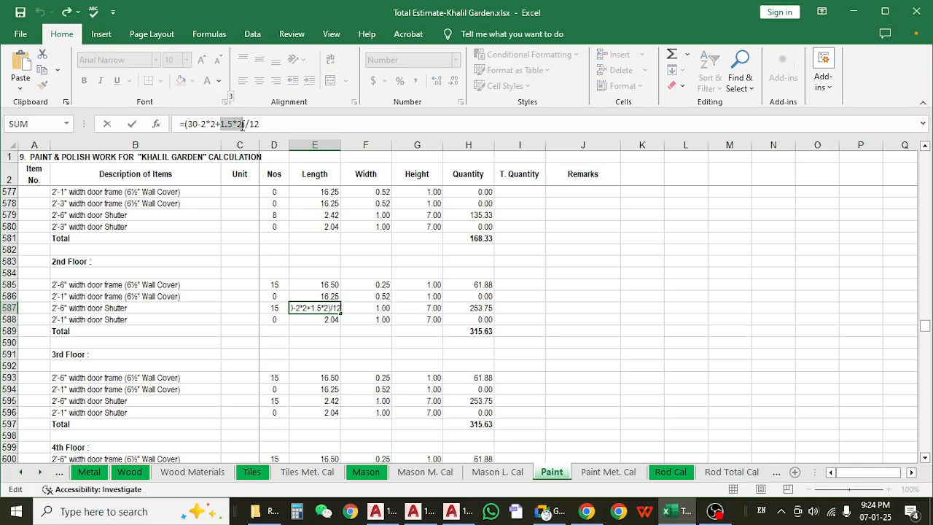
pyautogui.press('Escape')
# - Review the length formula and width of the 1st floor 2'-6" width door shutter against the door frame rows
pyautogui.scroll(1, 339, 255)
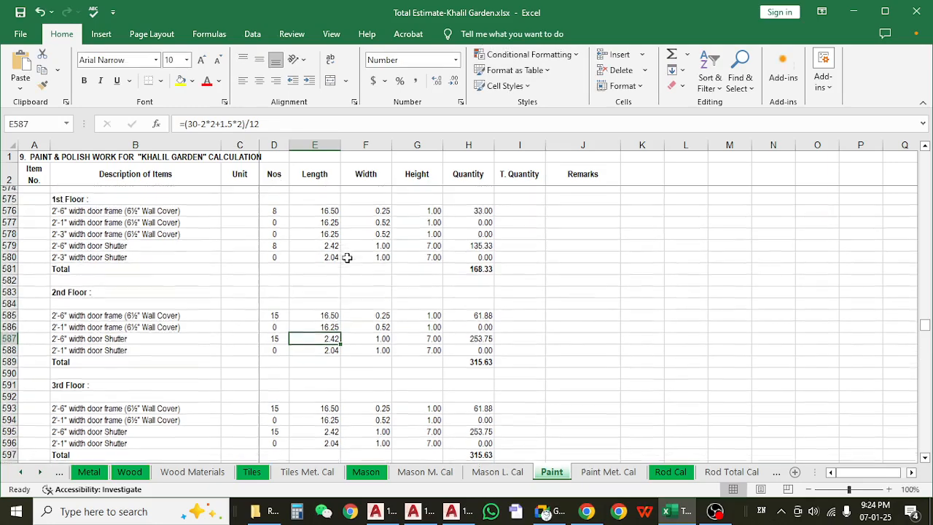
pyautogui.click(340, 253)
pyautogui.click(377, 250)
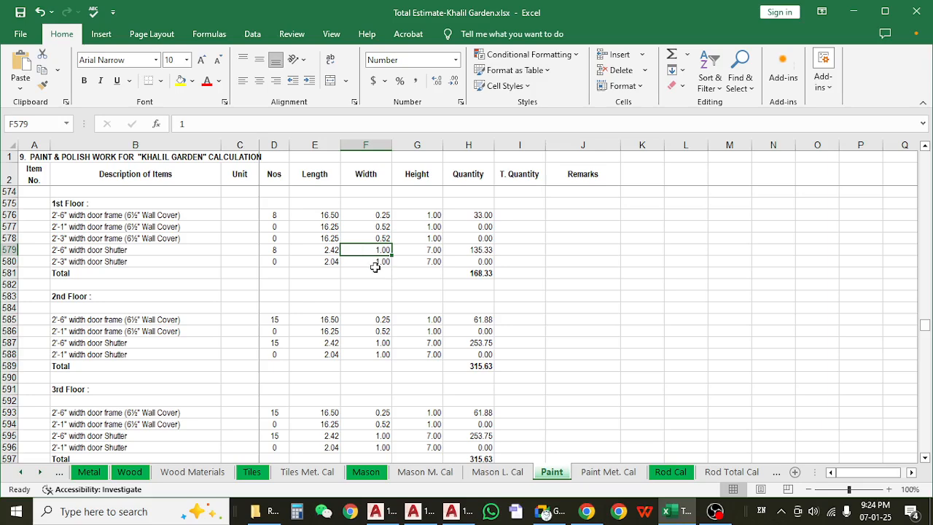
pyautogui.click(330, 249)
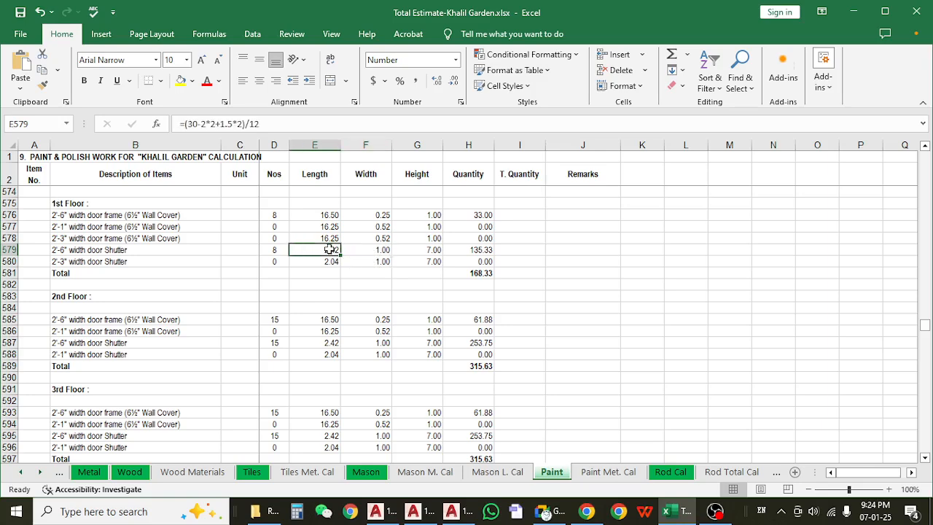
pyautogui.click(370, 249)
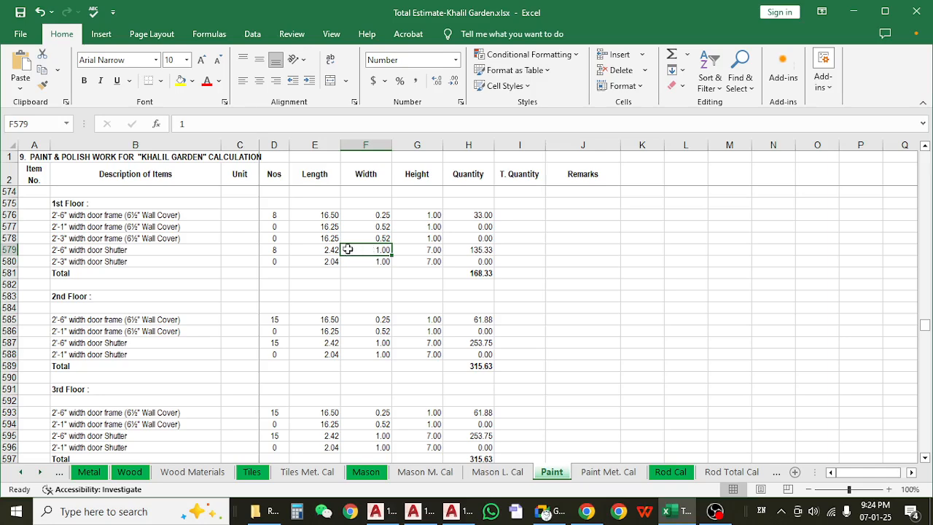
pyautogui.click(315, 251)
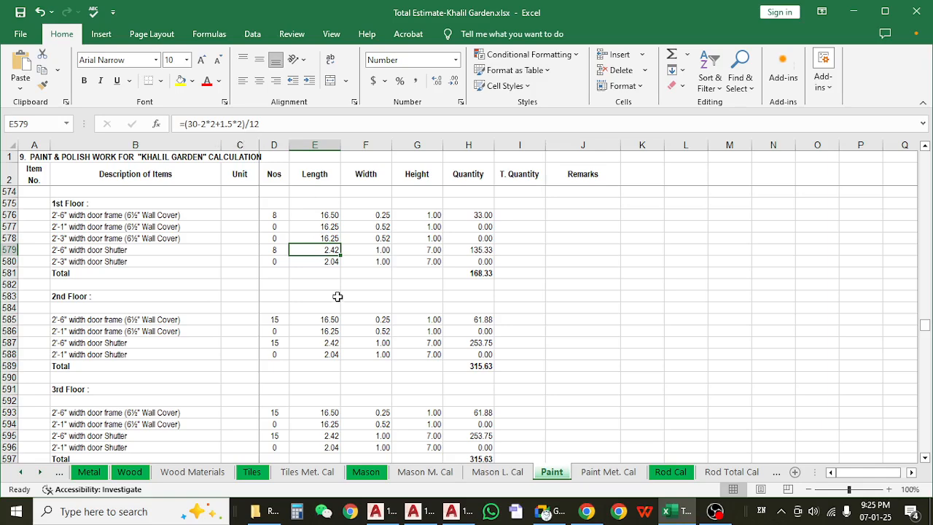
pyautogui.click(197, 225)
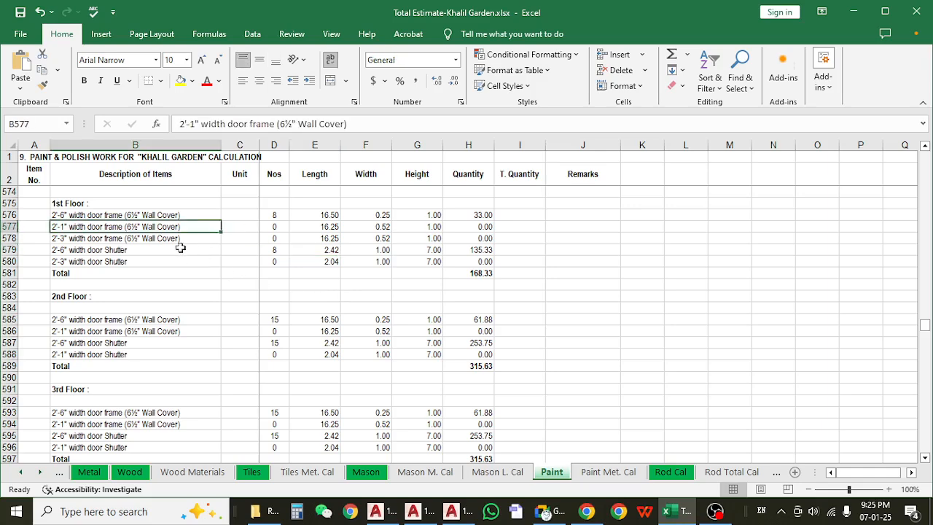
pyautogui.click(181, 249)
pyautogui.click(326, 252)
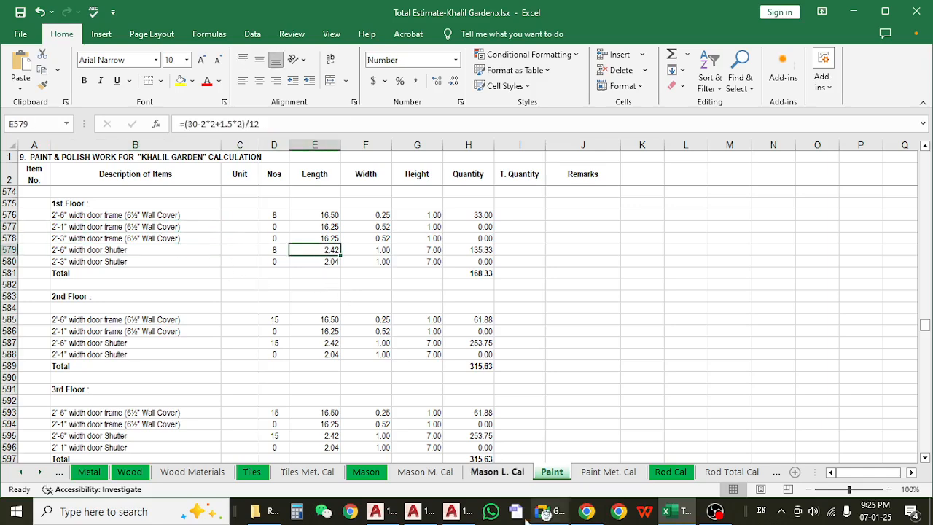
# - Switch to the main door detail drawing in AutoCAD and examine the shutter's fit into the frame rebates at both ends of the plan
pyautogui.click(451, 511)
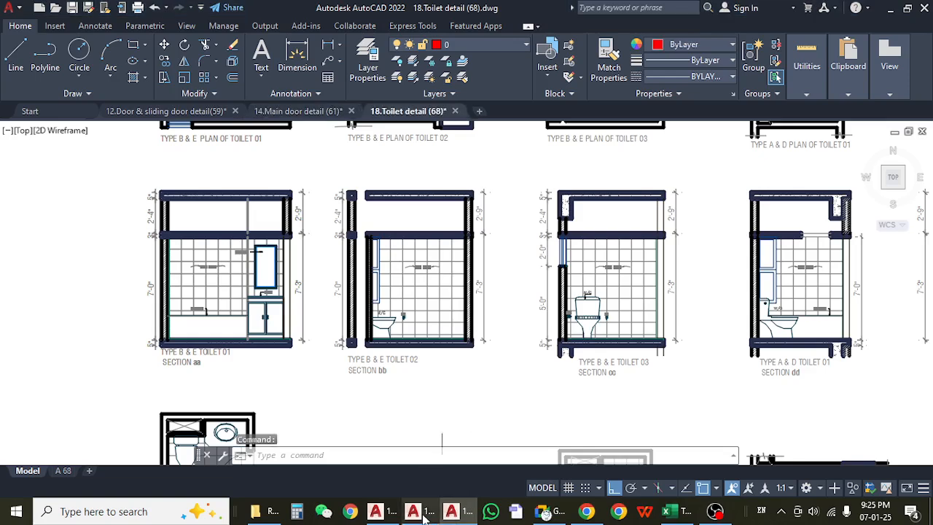
pyautogui.click(412, 511)
pyautogui.scroll(-5, 399, 397)
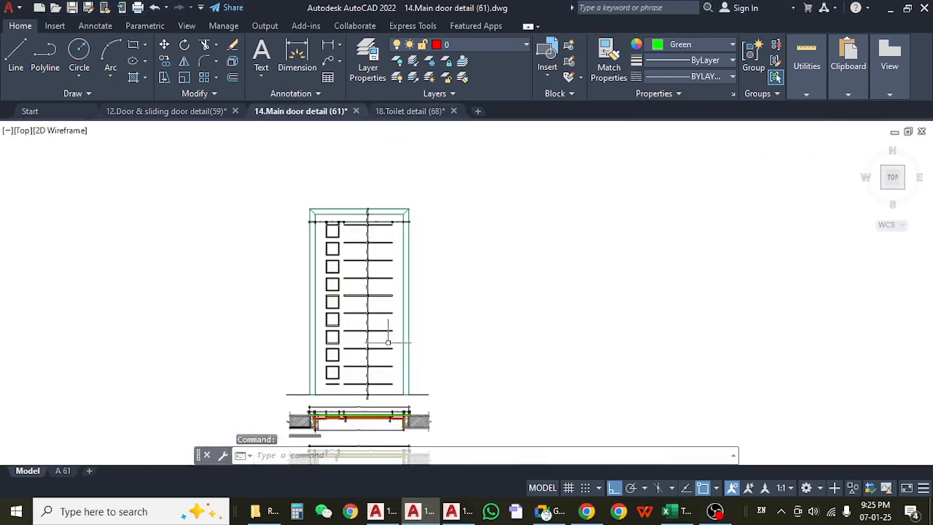
pyautogui.scroll(6, 412, 368)
pyautogui.scroll(-2, 204, 357)
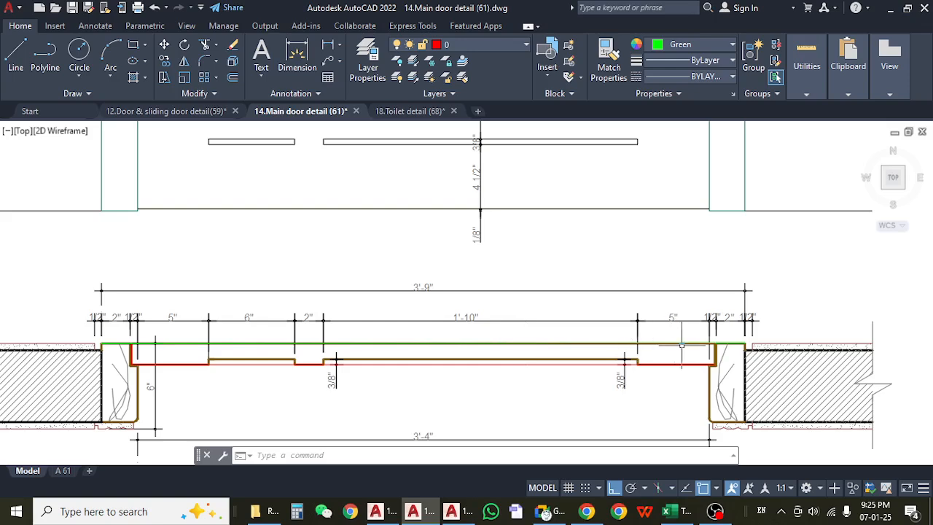
pyautogui.scroll(4, 718, 360)
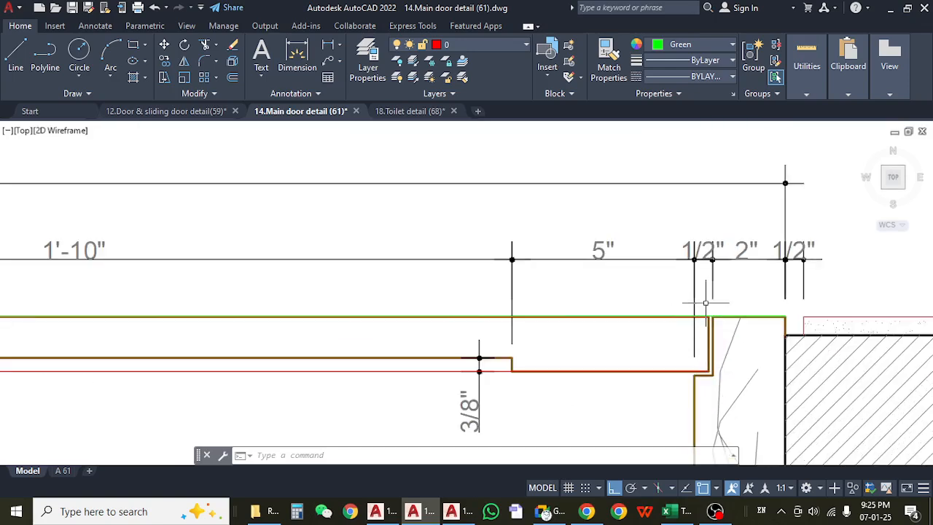
pyautogui.scroll(-4, 711, 359)
pyautogui.scroll(4, 122, 352)
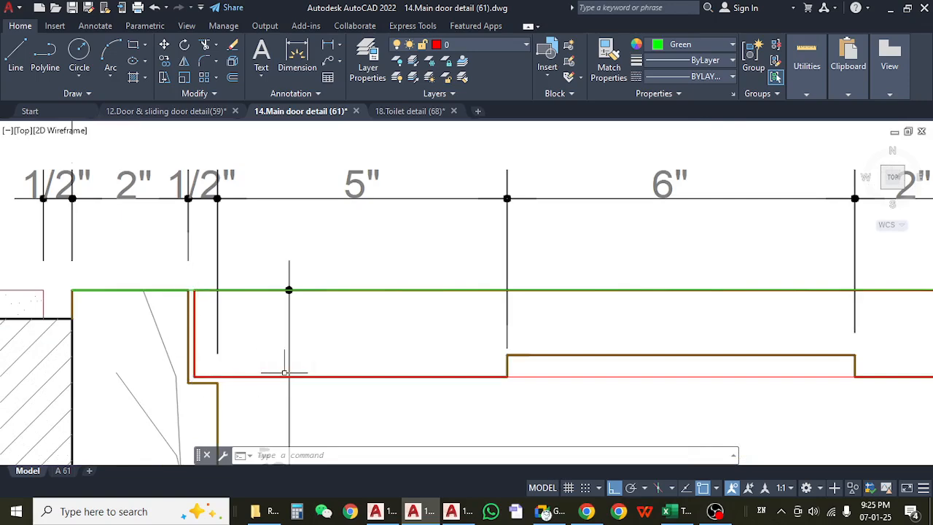
# - Return to the Excel estimate and review the door frame and shutter quantities from the 1st floor through the Roof Top
pyautogui.click(677, 514)
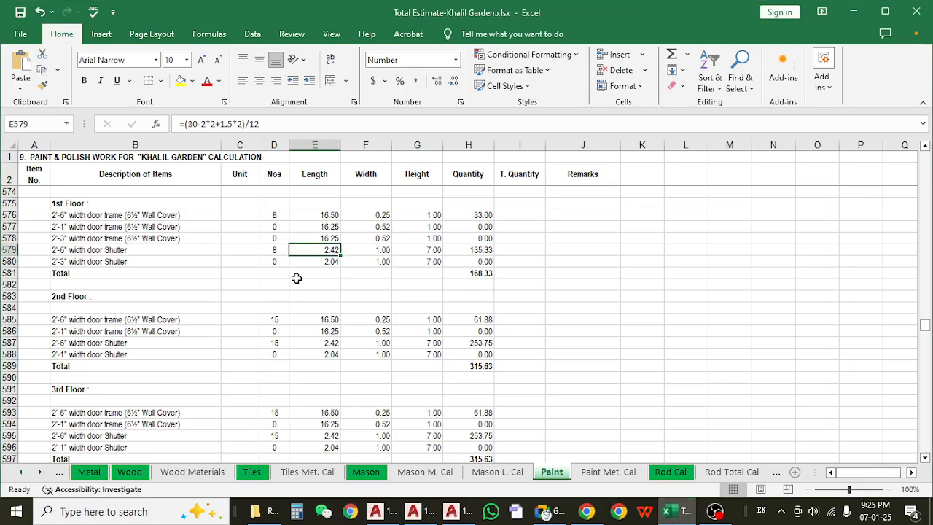
pyautogui.scroll(-7, 308, 295)
pyautogui.scroll(-10, 309, 298)
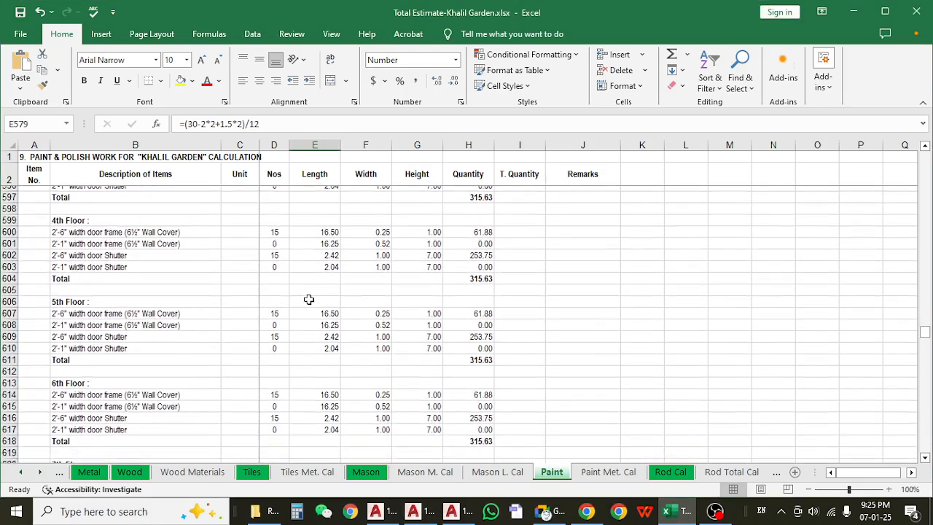
pyautogui.scroll(-5, 309, 299)
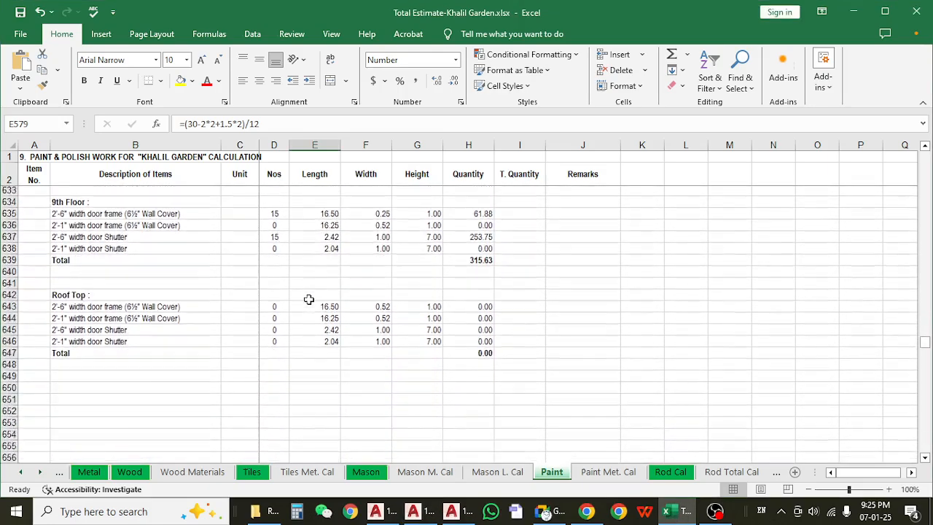
pyautogui.scroll(1, 309, 299)
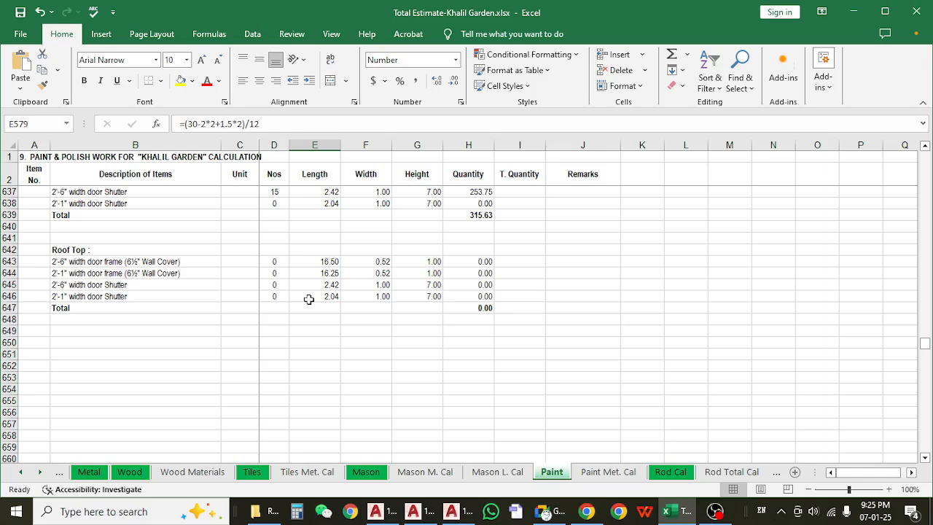
# - Open the Paint Met. Cal sheet and look over the material columns for the Ground Floor and 1st Floor
pyautogui.click(605, 472)
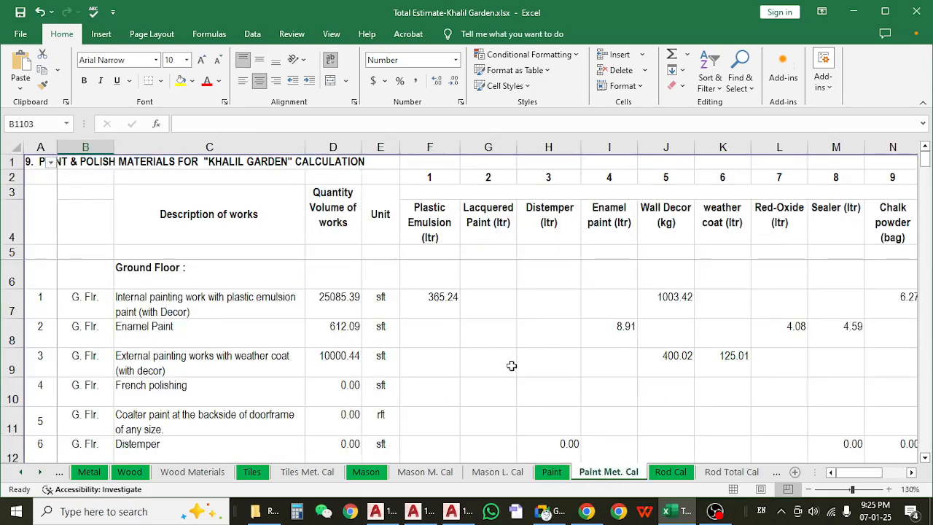
pyautogui.keyDown('ctrl'); pyautogui.scroll(-2, 381, 332); pyautogui.keyUp('ctrl')
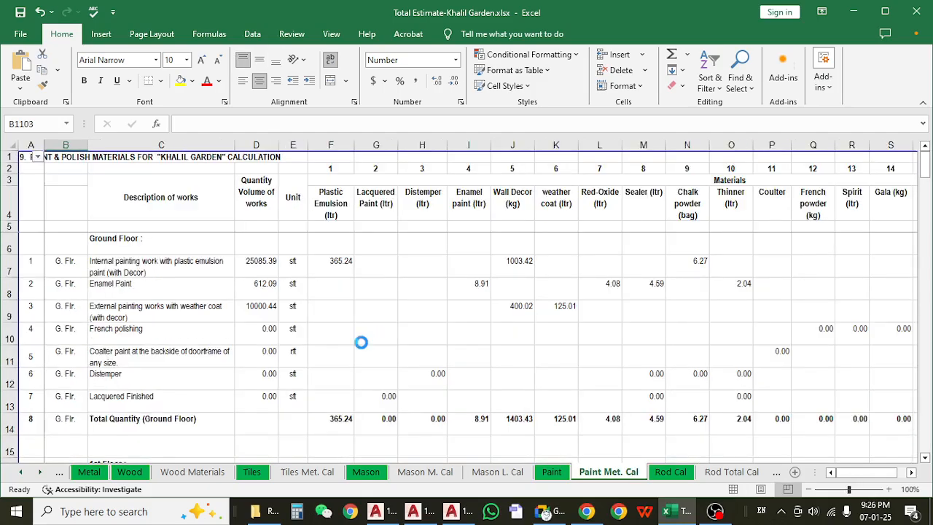
pyautogui.keyDown('ctrl'); pyautogui.scroll(-1, 360, 340); pyautogui.keyUp('ctrl')
pyautogui.scroll(-6, 374, 338)
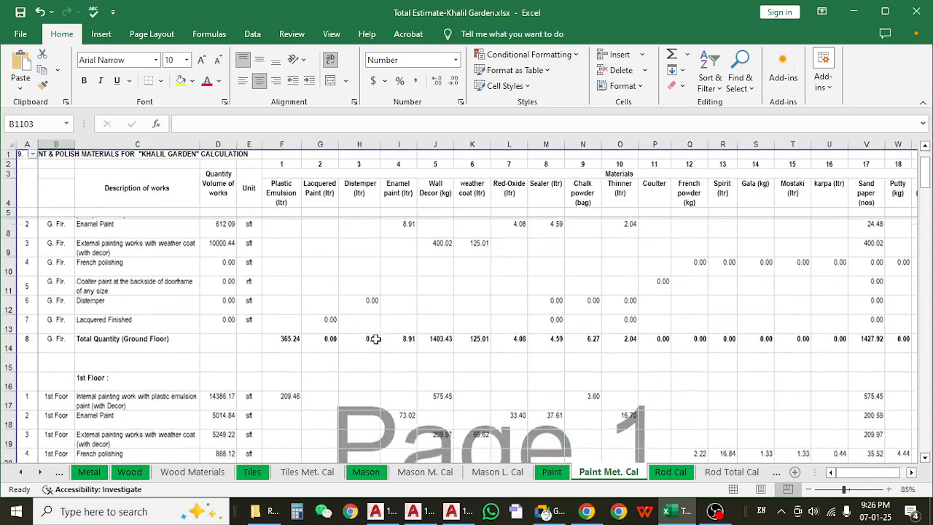
pyautogui.scroll(6, 373, 338)
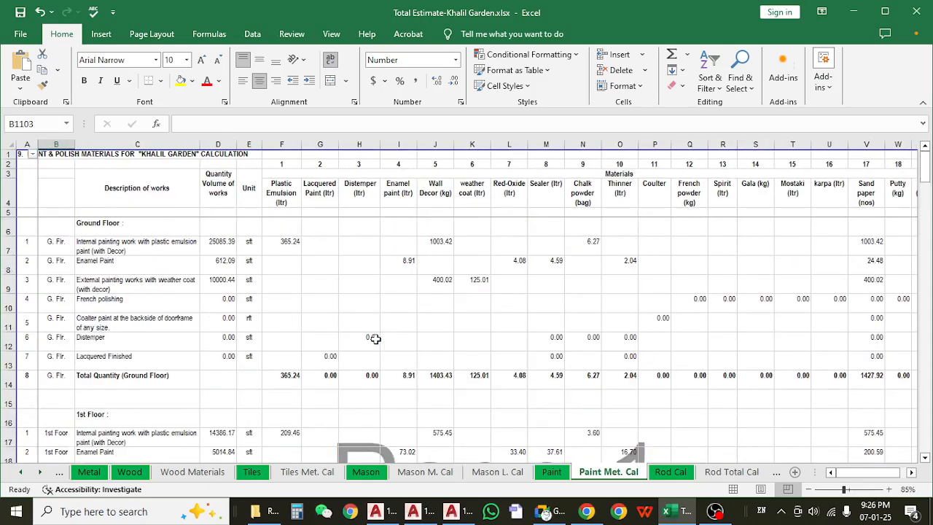
# - Review the paint work items and material quantities floor by floor, from Ground Floor to the Roof Top and overall totals
pyautogui.click(144, 224)
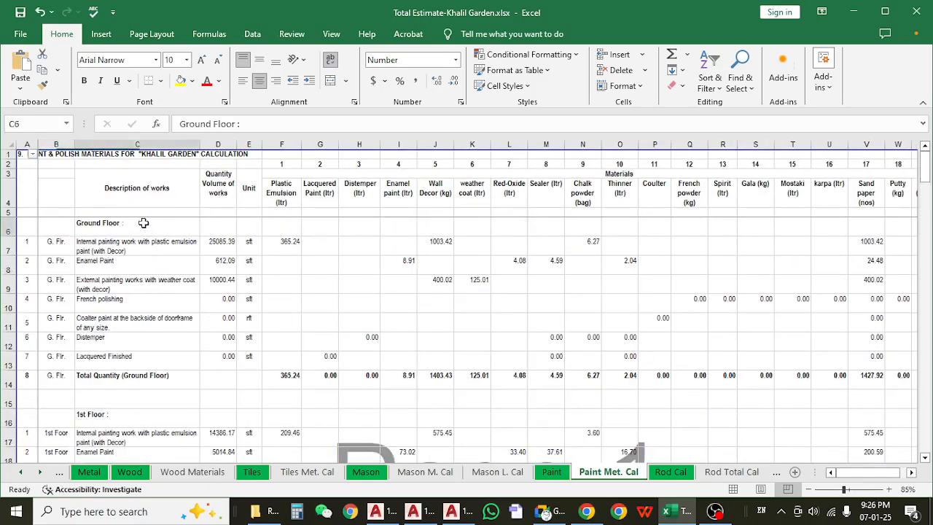
pyautogui.click(143, 355)
pyautogui.scroll(-9, 155, 305)
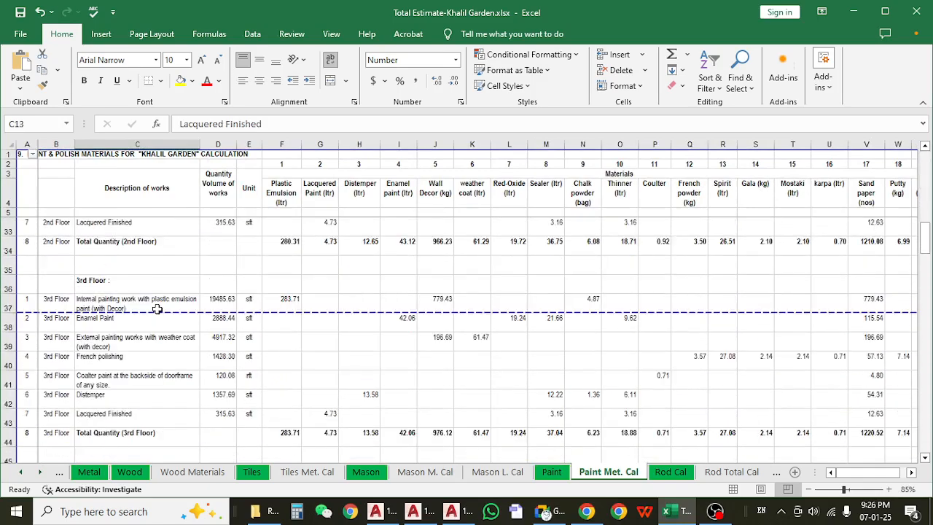
pyautogui.scroll(-15, 156, 309)
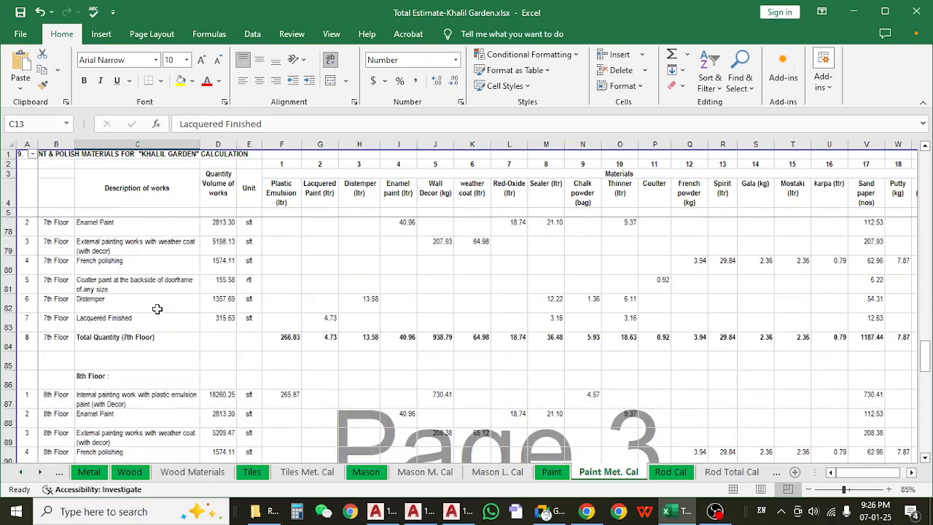
pyautogui.scroll(-10, 157, 309)
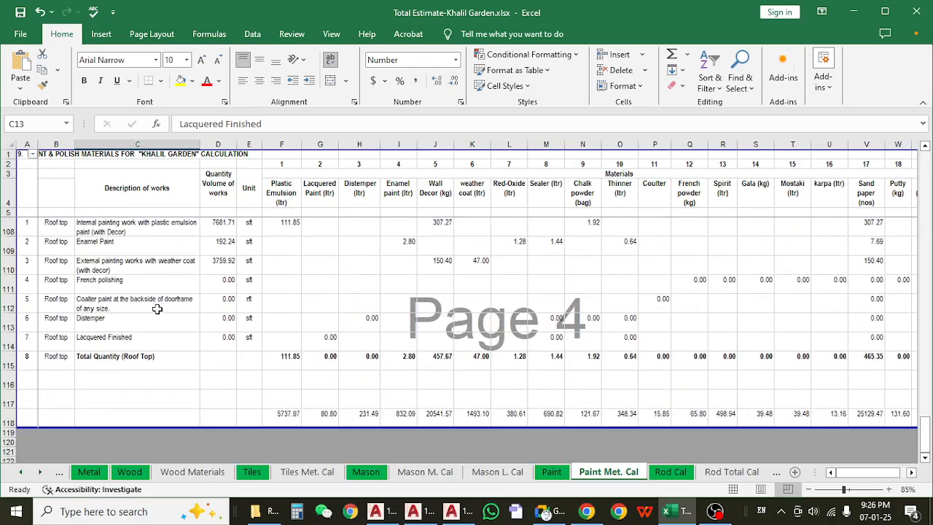
pyautogui.scroll(17, 157, 309)
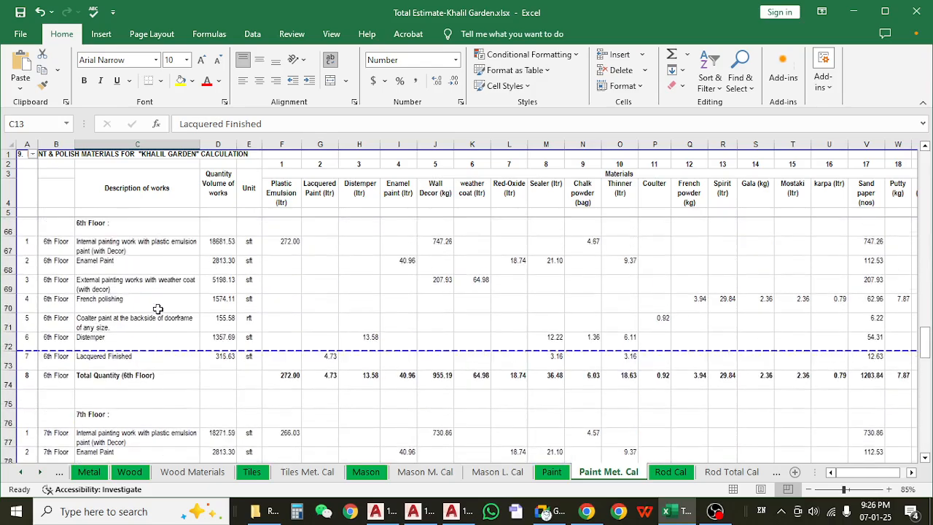
pyautogui.scroll(17, 156, 309)
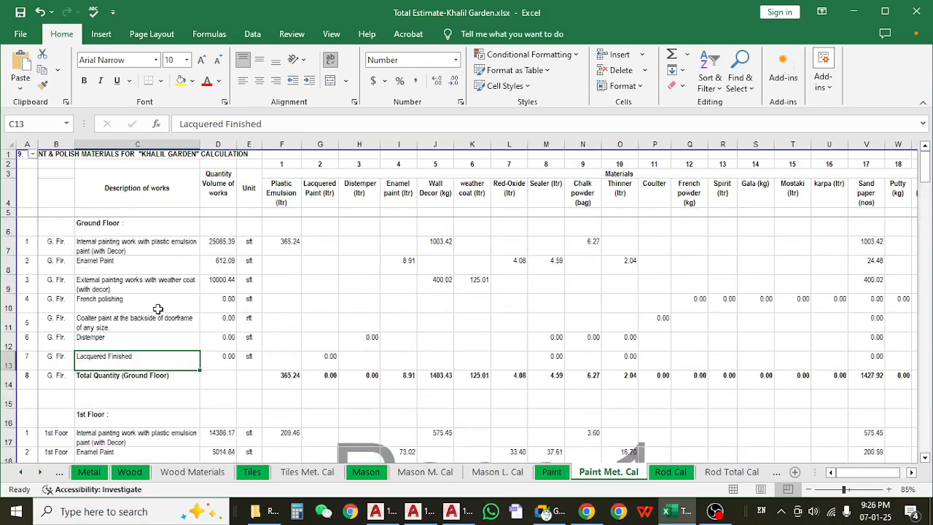
# - Look over the paint work items and material quantities from the Ground Floor to the 2nd Floor
pyautogui.scroll(1, 152, 256)
pyautogui.click(156, 271)
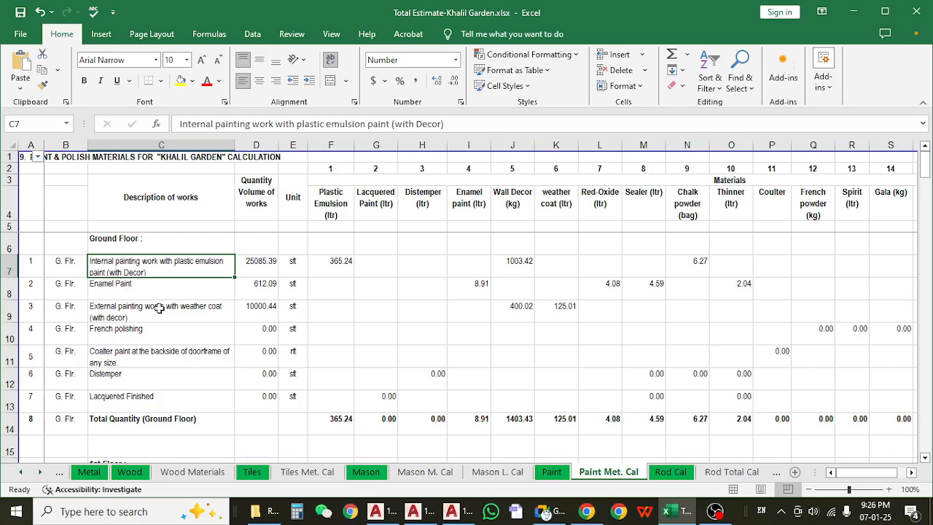
pyautogui.scroll(-2, 242, 330)
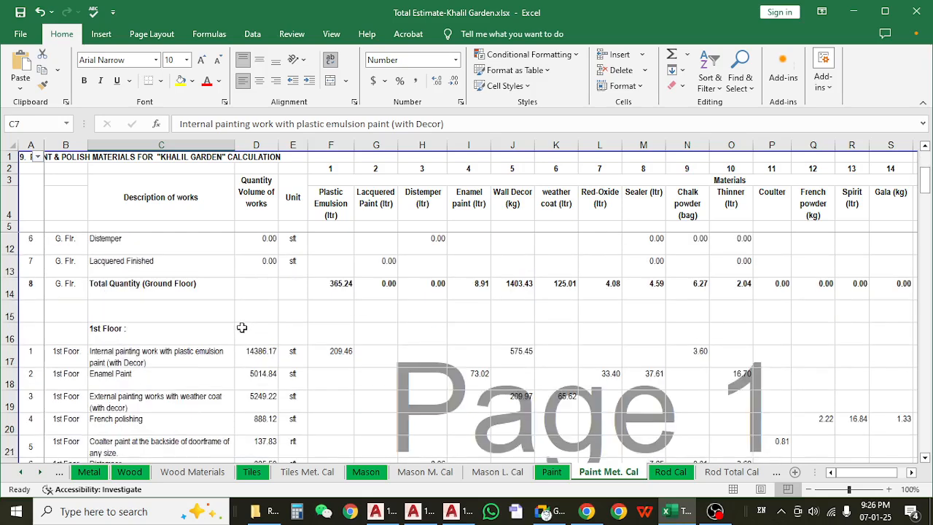
pyautogui.scroll(2, 242, 328)
pyautogui.scroll(-5, 242, 328)
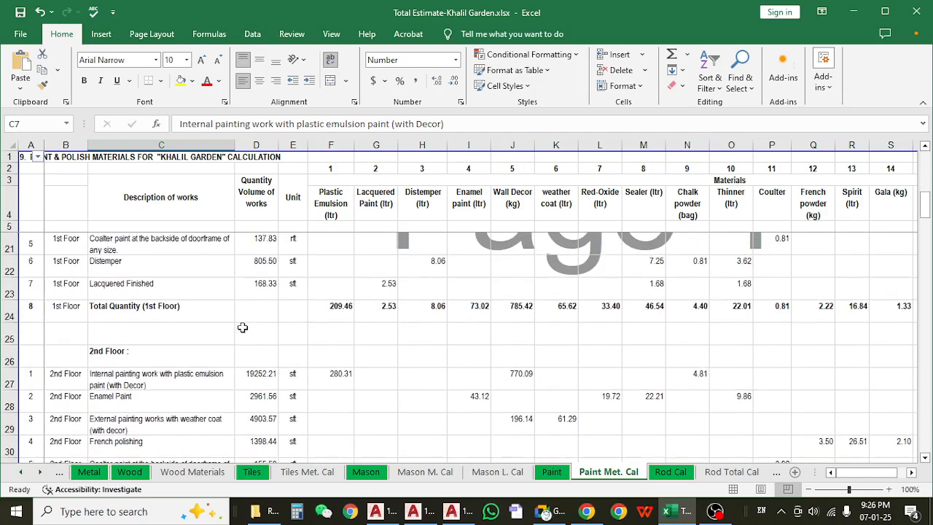
pyautogui.scroll(5, 242, 329)
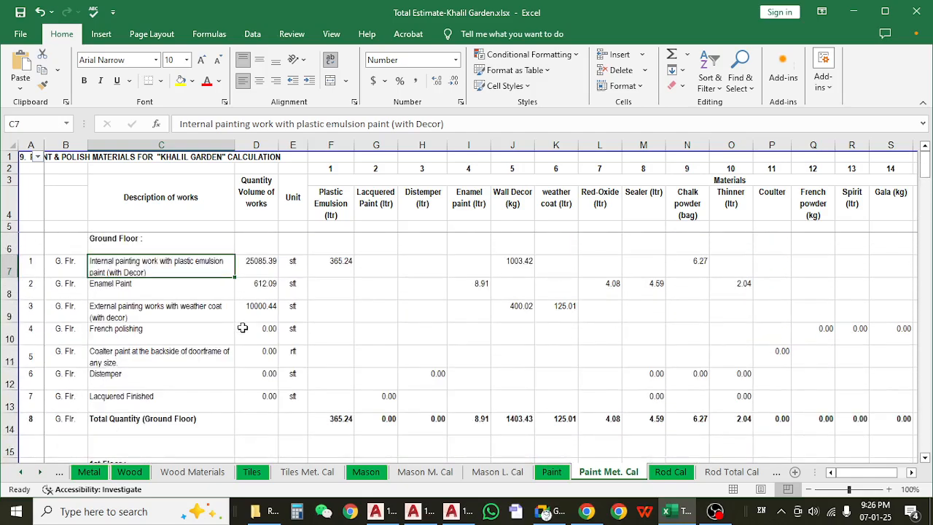
# - Check which materials the Ground Floor paint items use, including plastic emulsion, wall decor, red-oxide and sealer
pyautogui.click(337, 262)
pyautogui.click(206, 275)
pyautogui.click(186, 286)
pyautogui.click(339, 271)
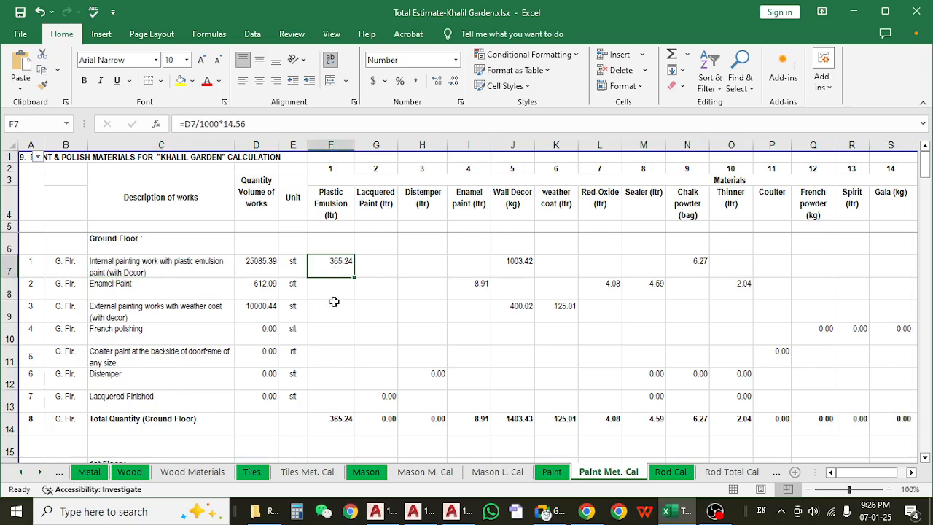
pyautogui.click(517, 251)
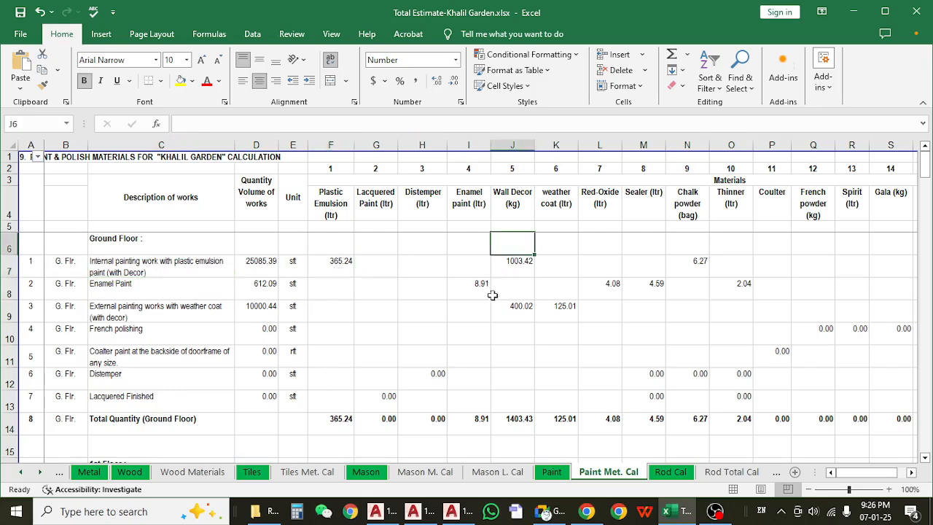
pyautogui.click(335, 261)
pyautogui.click(530, 260)
pyautogui.click(517, 310)
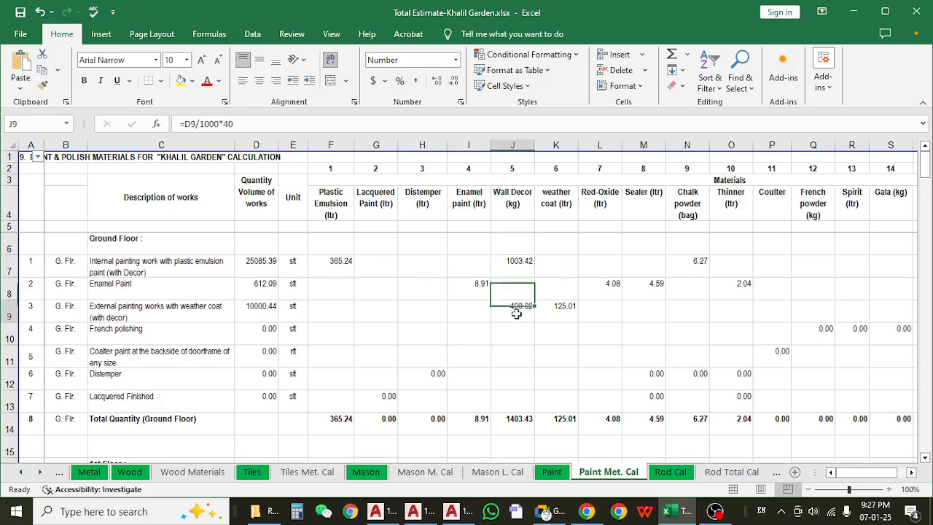
pyautogui.click(608, 288)
pyautogui.click(641, 290)
pyautogui.click(332, 256)
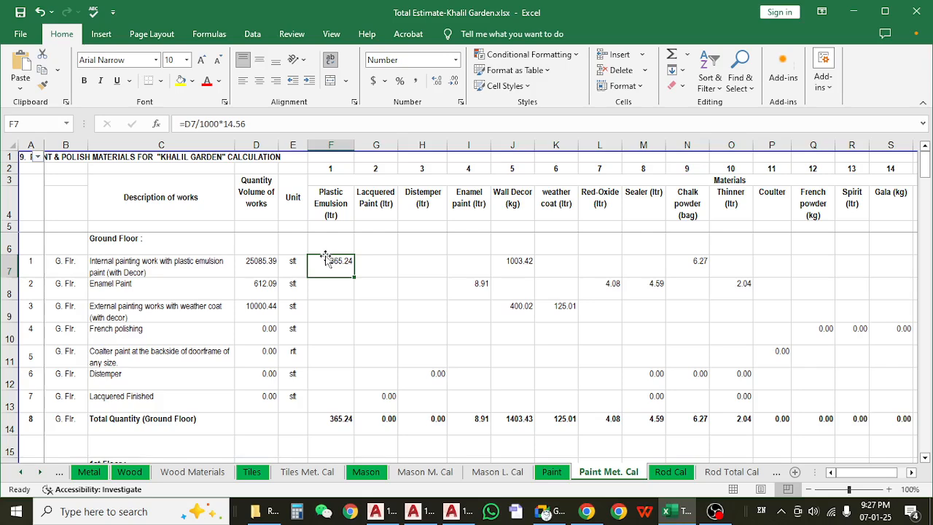
# - Inspect how the Ground Floor work quantities link to the Paint sheet, from internal painting to lacquered finish
pyautogui.click(268, 267)
pyautogui.click(250, 291)
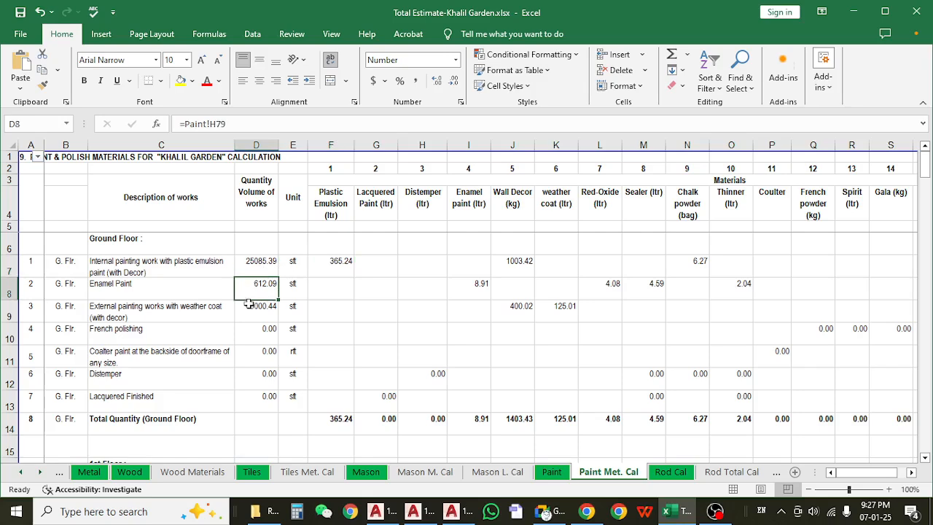
pyautogui.click(250, 314)
pyautogui.click(253, 337)
pyautogui.click(253, 395)
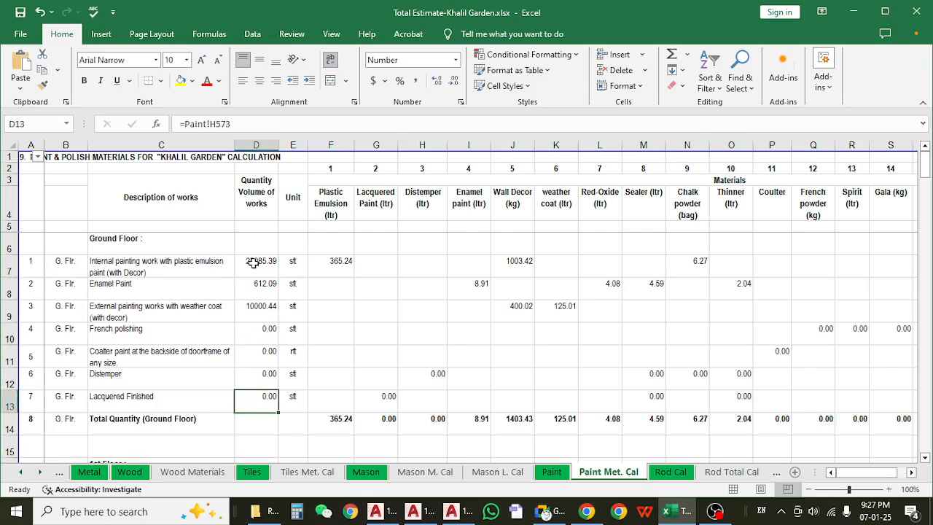
pyautogui.moveTo(250, 263)
pyautogui.mouseDown()
pyautogui.moveTo(266, 398)
pyautogui.moveTo(261, 262)
pyautogui.mouseUp()
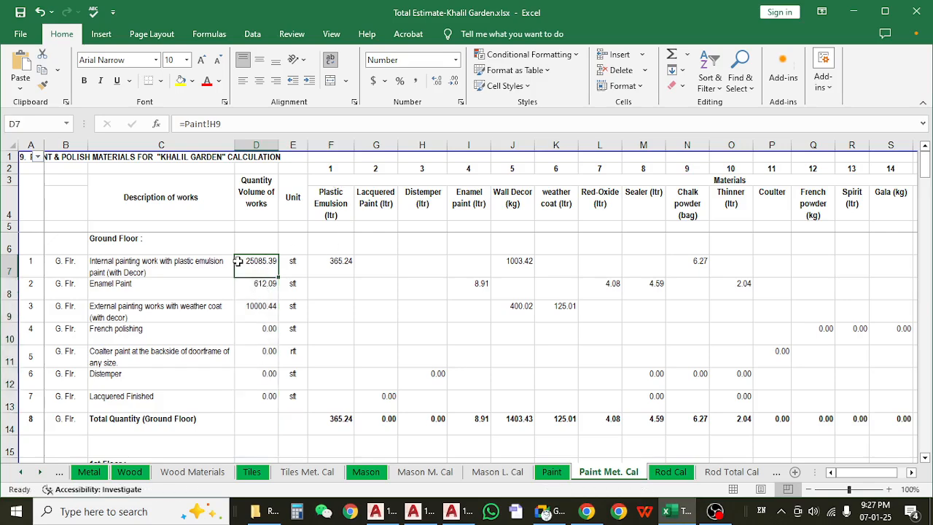
# - Examine the plastic emulsion formula for the Ground Floor internal painting and the work quantity it refers to
pyautogui.click(183, 273)
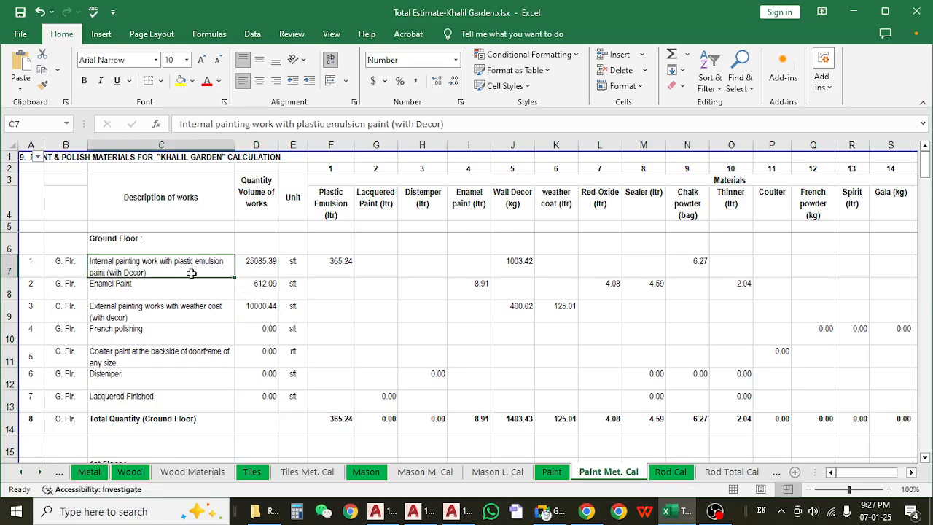
pyautogui.click(339, 266)
pyautogui.click(296, 120)
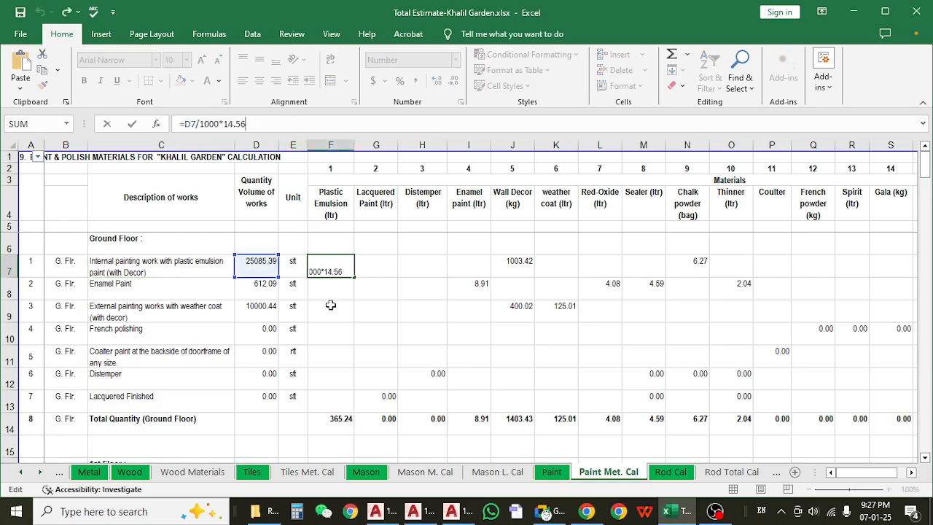
pyautogui.press('Escape')
pyautogui.click(338, 284)
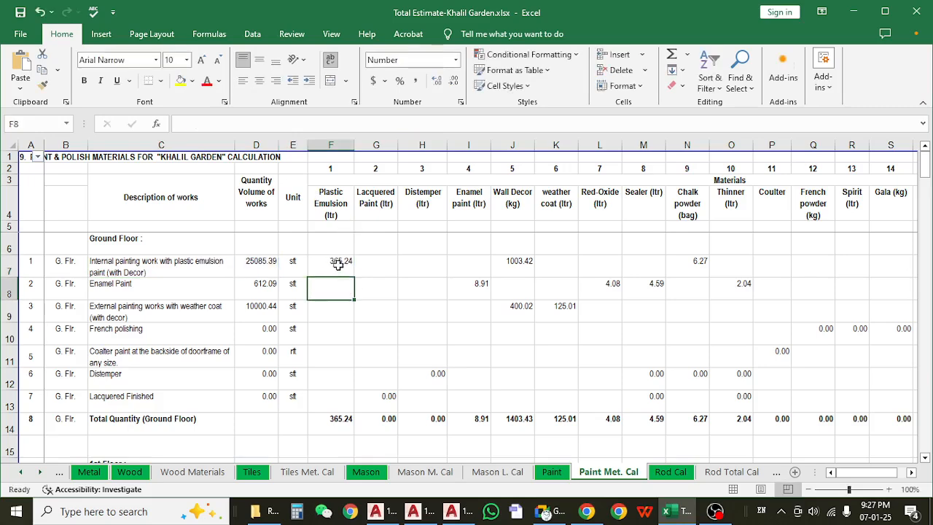
pyautogui.click(338, 265)
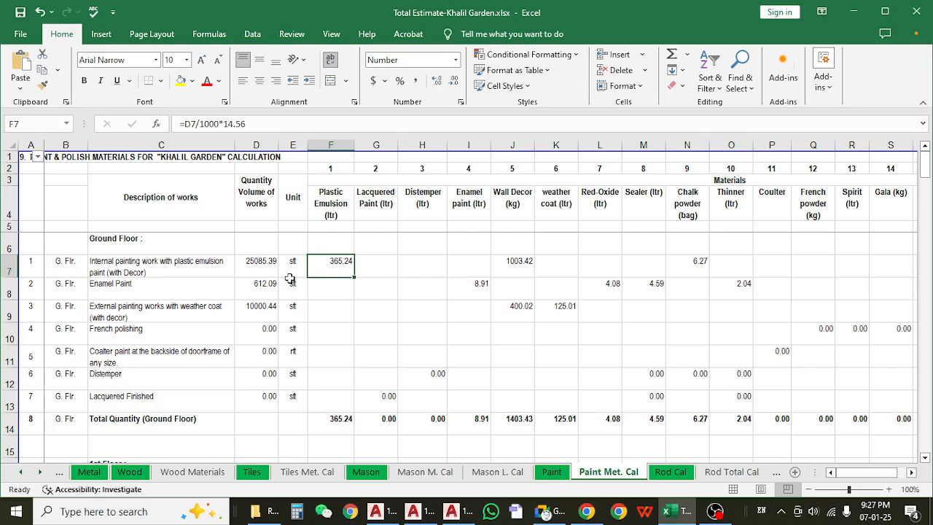
pyautogui.click(243, 266)
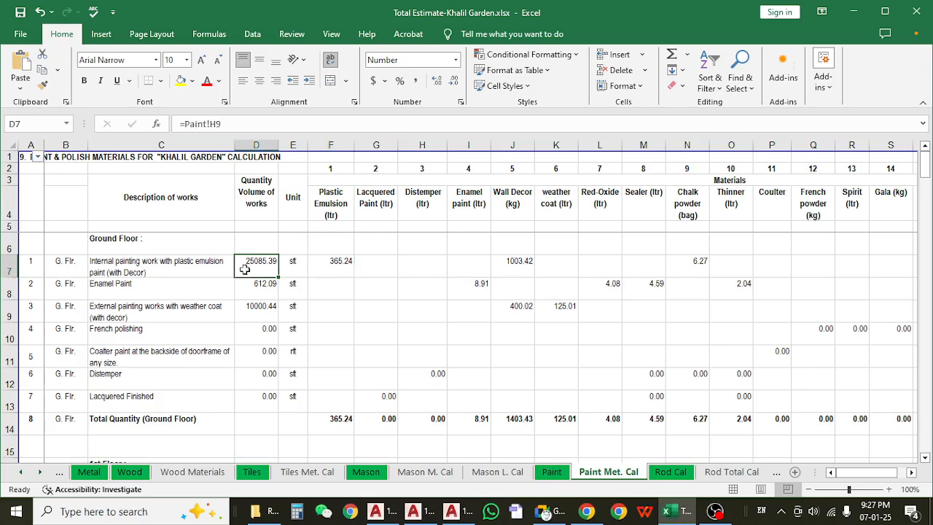
pyautogui.click(331, 272)
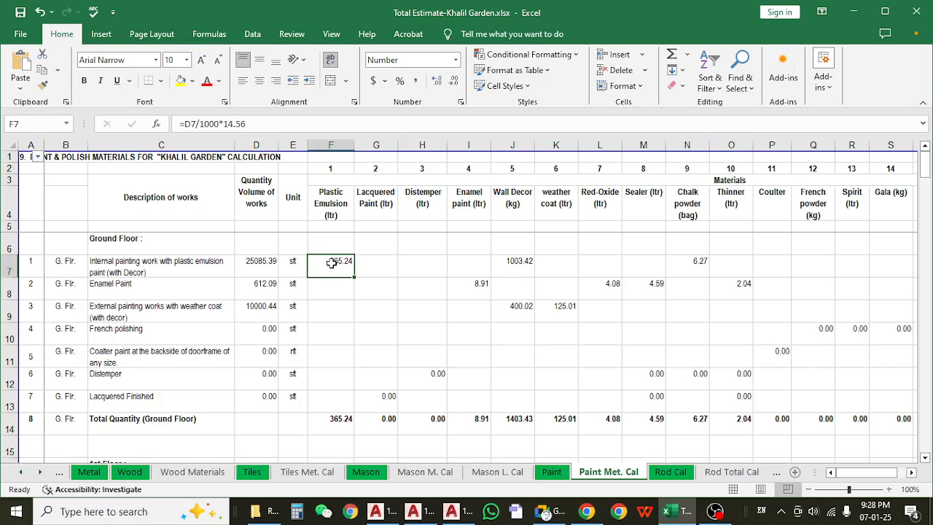
# - Examine the Wall Decor formula for the Ground Floor internal painting and compare it with the plastic emulsion cell
pyautogui.click(520, 263)
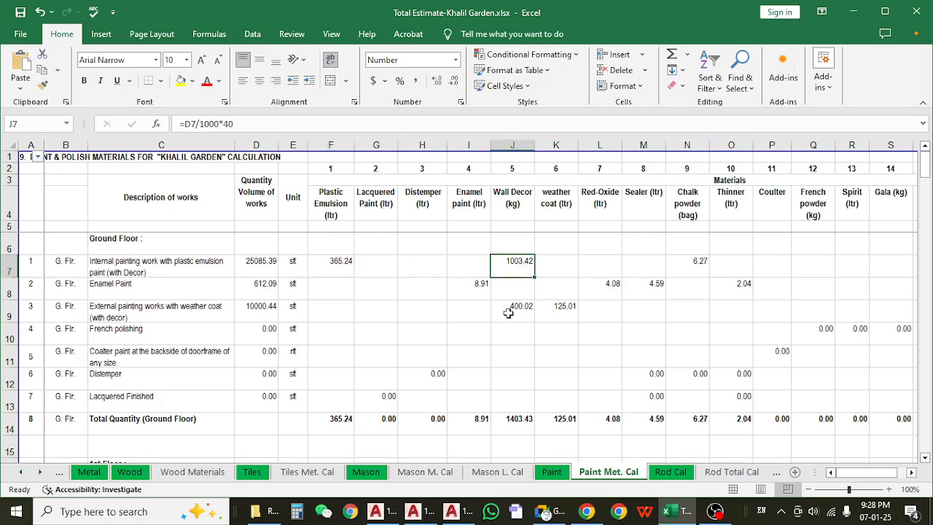
pyautogui.click(295, 124)
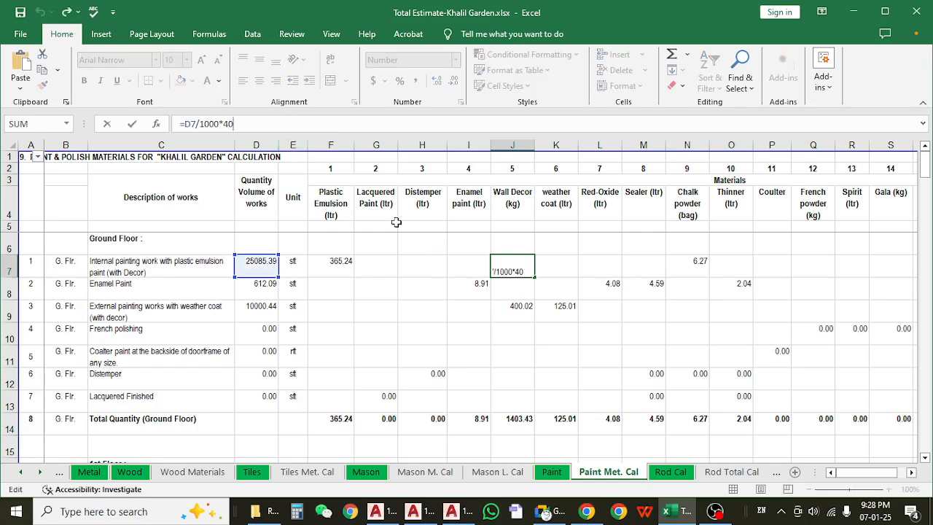
pyautogui.hotkey('ctrl', 'Return')
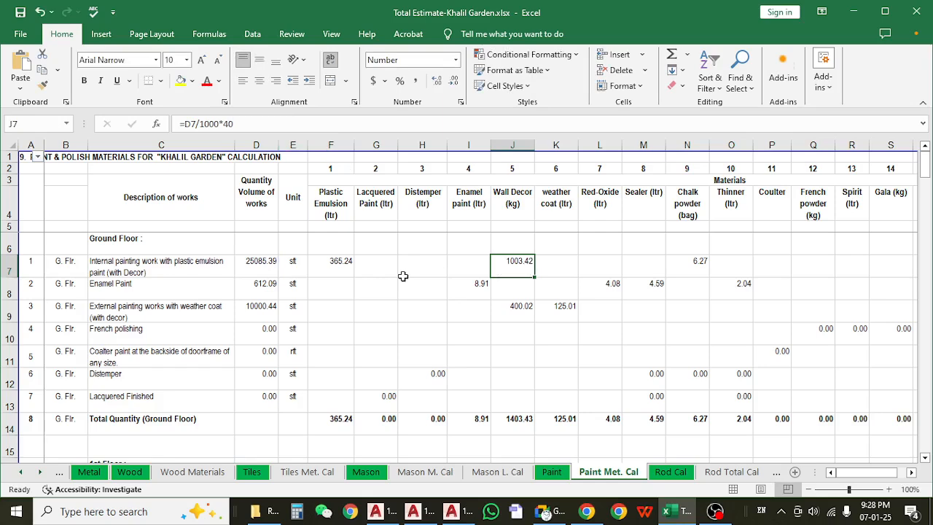
pyautogui.click(350, 265)
pyautogui.click(521, 264)
# - Examine the chalk powder formula for the Ground Floor internal painting, including its coverage rate and bag conversion
pyautogui.click(666, 206)
pyautogui.click(681, 262)
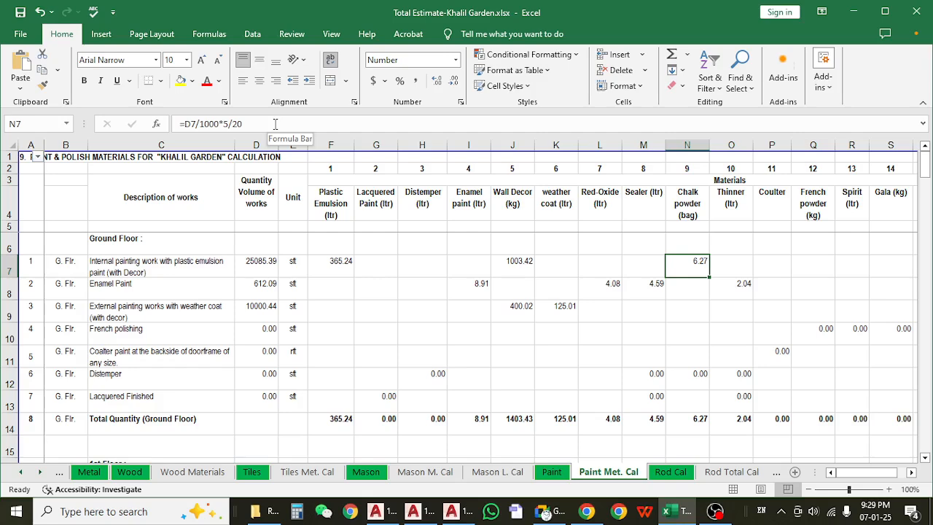
pyautogui.click(222, 124)
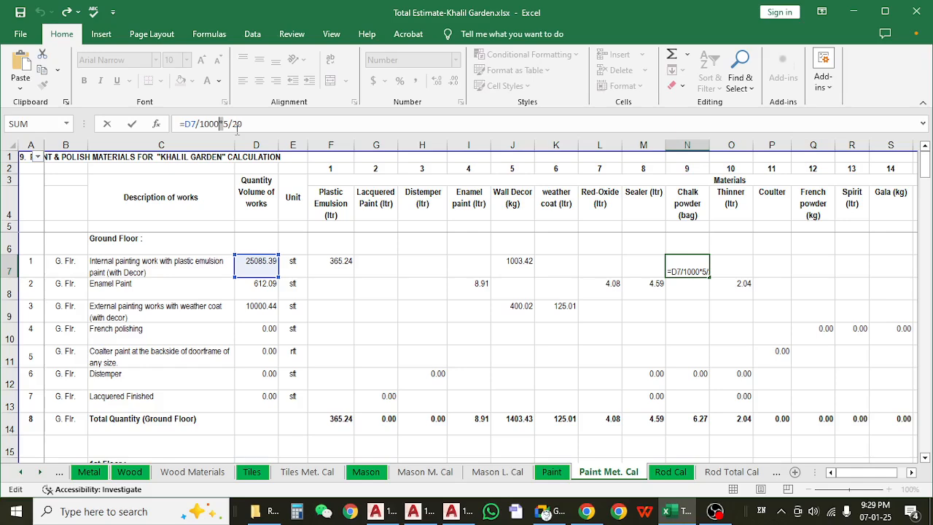
pyautogui.hotkey('ctrl', 'Return')
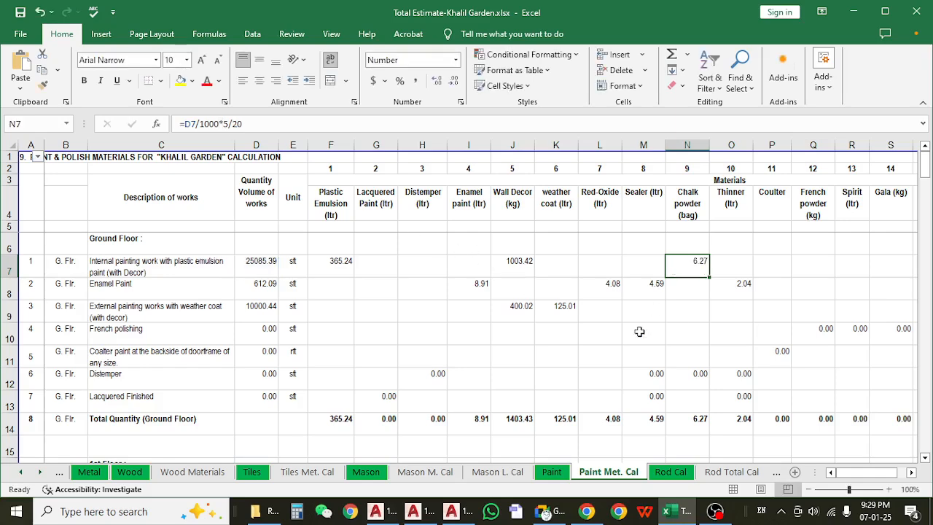
pyautogui.click(625, 310)
pyautogui.click(668, 264)
pyautogui.click(679, 198)
pyautogui.click(689, 275)
pyautogui.click(694, 289)
pyautogui.click(696, 264)
pyautogui.click(692, 219)
pyautogui.click(693, 266)
pyautogui.click(693, 216)
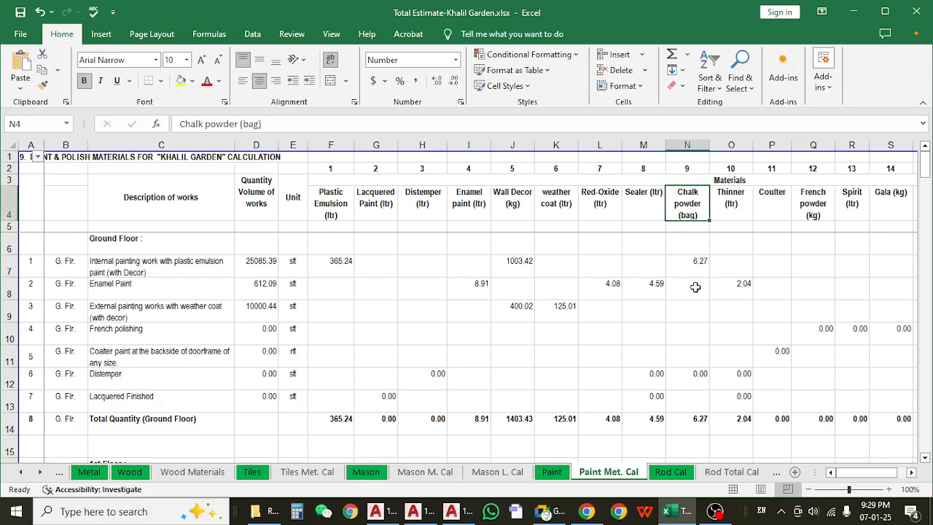
pyautogui.click(693, 264)
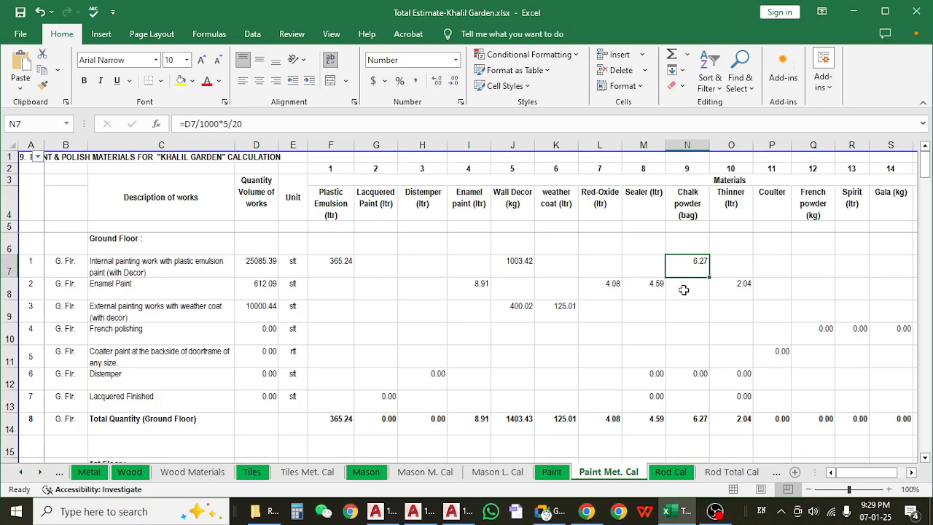
# - Inspect the sand paper formula for the Ground Floor internal painting
pyautogui.moveTo(852, 475); pyautogui.dragTo(888, 477)
pyautogui.click(781, 260)
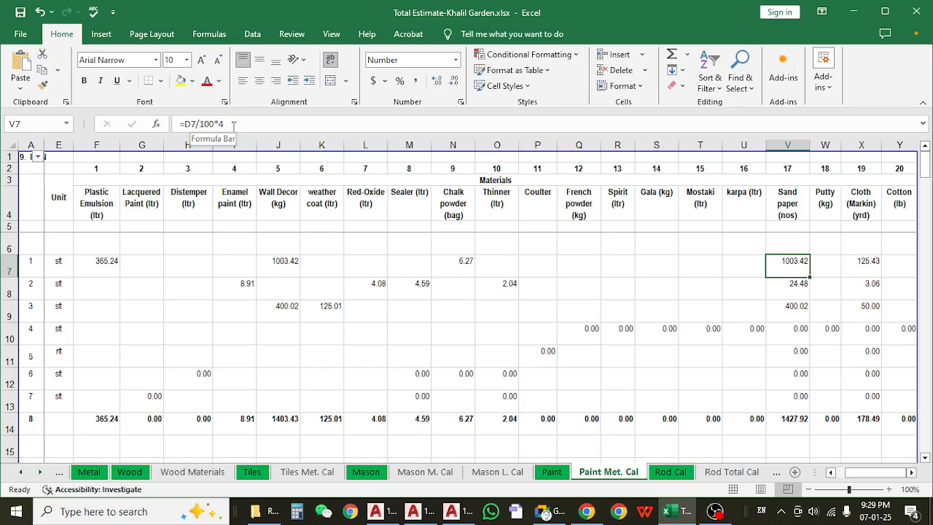
pyautogui.click(757, 285)
pyautogui.click(795, 268)
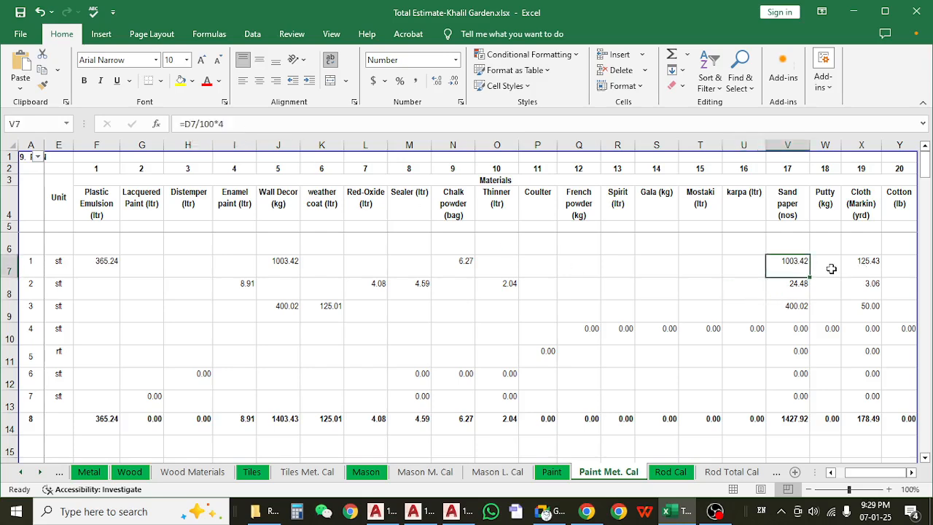
# - Inspect the Cloth (Markin) formulas for the Ground Floor internal and external painting
pyautogui.click(911, 473)
pyautogui.click(837, 266)
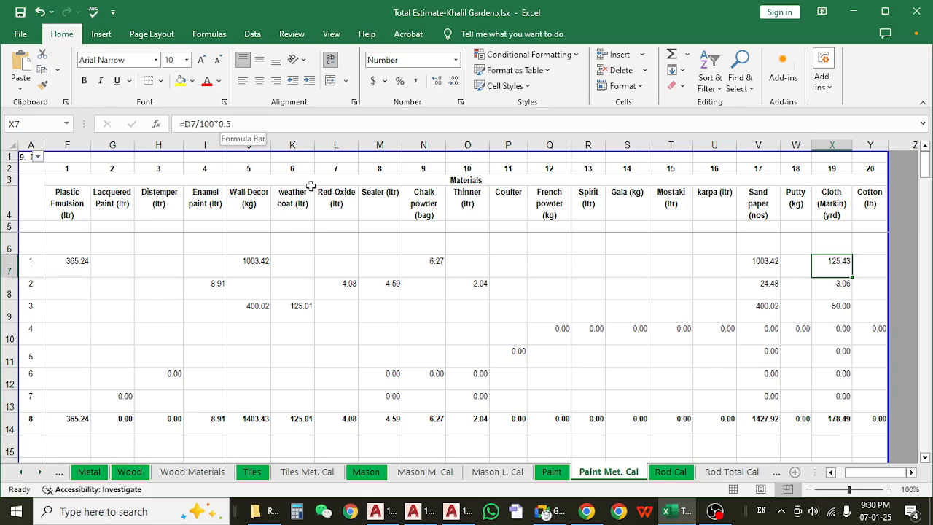
pyautogui.click(817, 309)
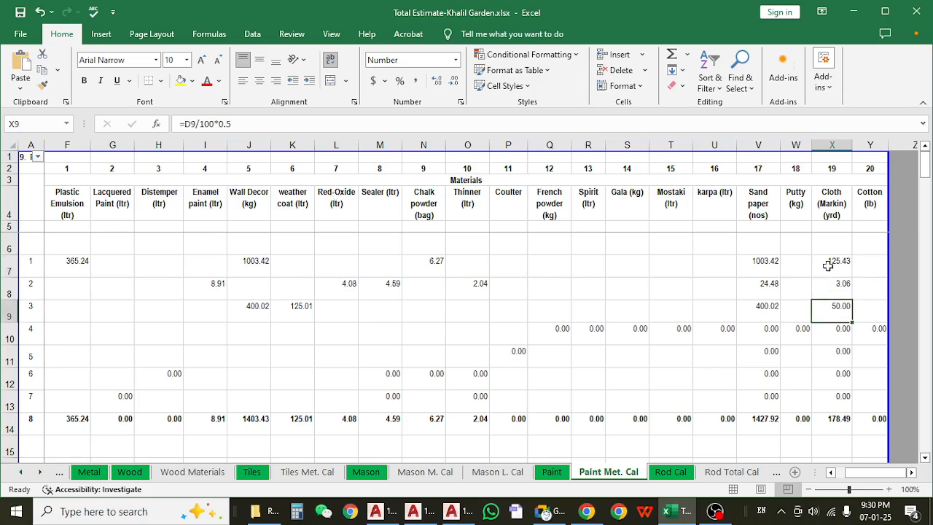
pyautogui.click(833, 262)
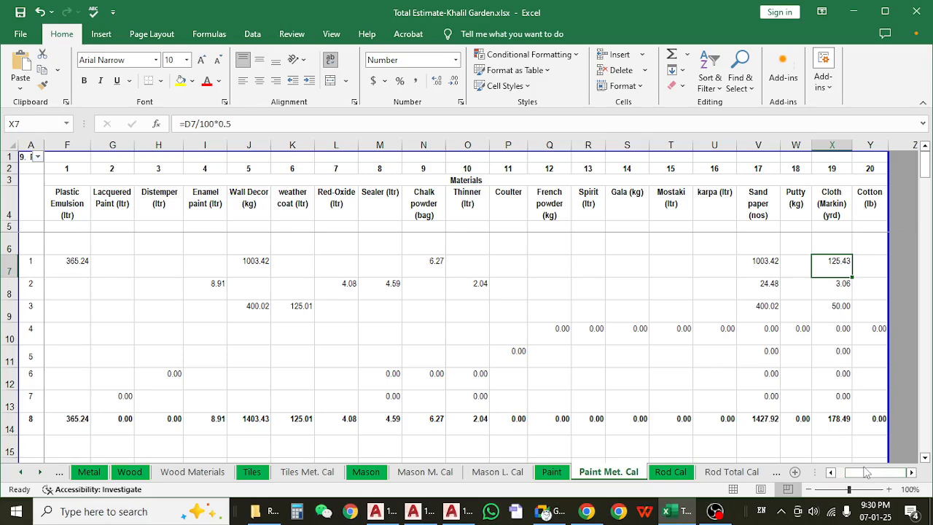
# - Review the Ground Floor work descriptions from external painting with weather coat through French polishing and coalter paint to distemper
pyautogui.moveTo(867, 473); pyautogui.dragTo(858, 473)
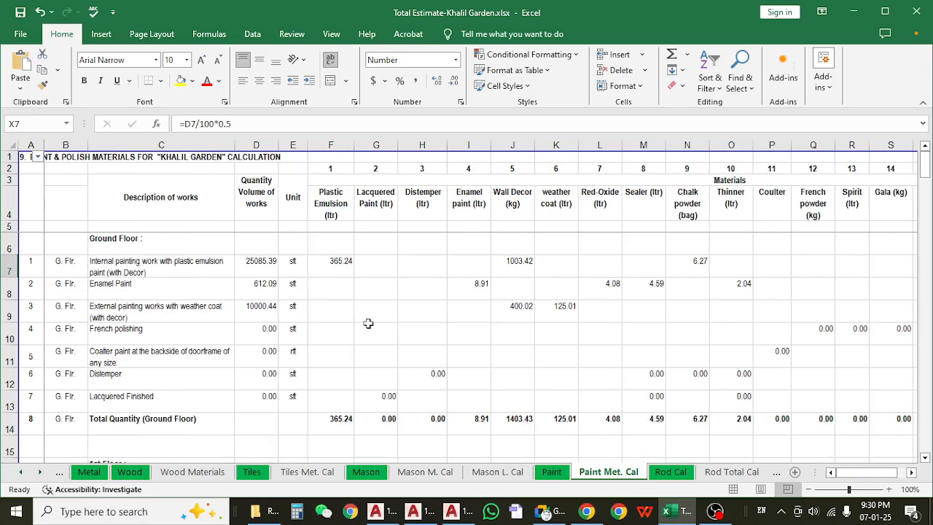
pyautogui.click(190, 306)
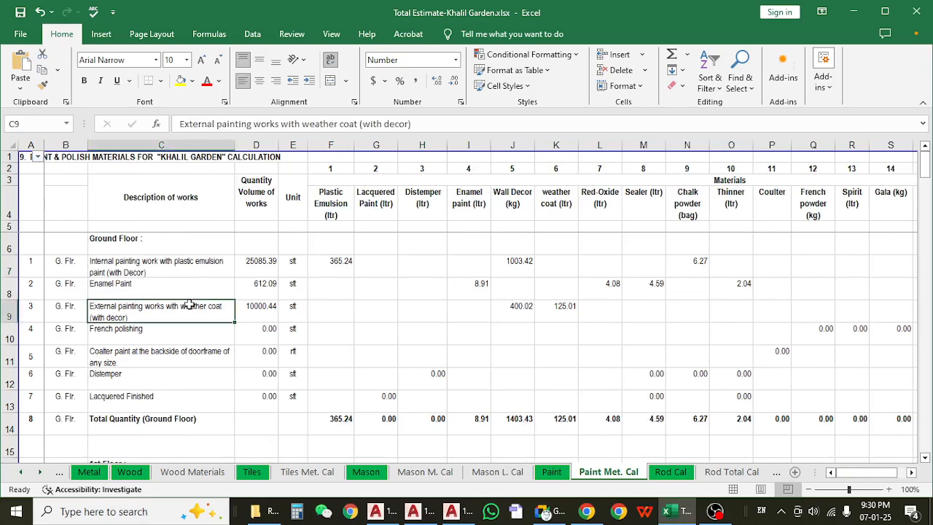
pyautogui.click(179, 348)
pyautogui.click(183, 320)
pyautogui.click(163, 334)
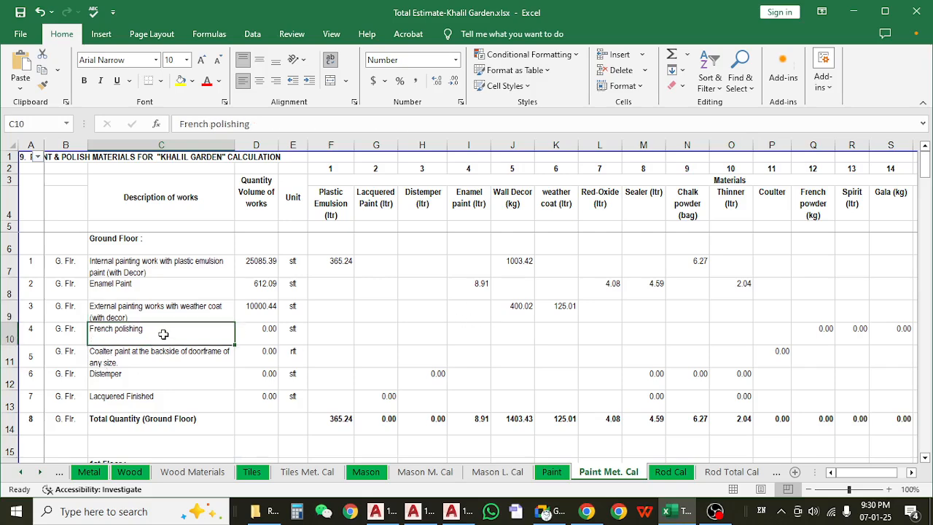
pyautogui.click(164, 364)
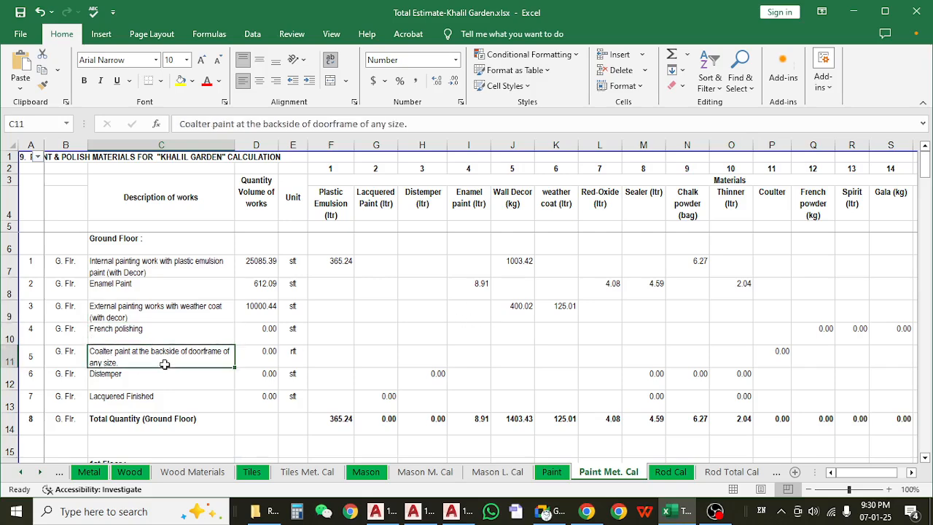
pyautogui.click(147, 383)
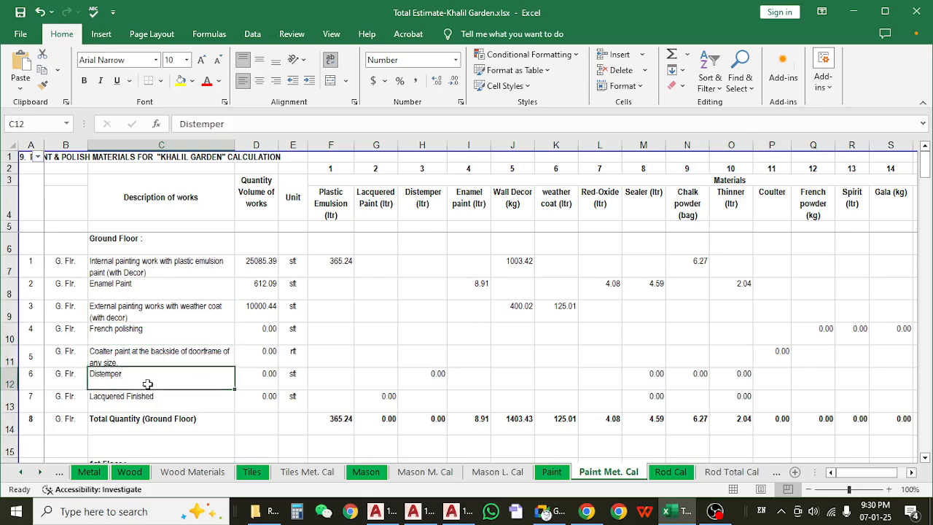
# - Inspect the Ground Floor Lacquered Finished row and its sealer formula, plus the French polishing and coalter paint quantity links
pyautogui.click(161, 402)
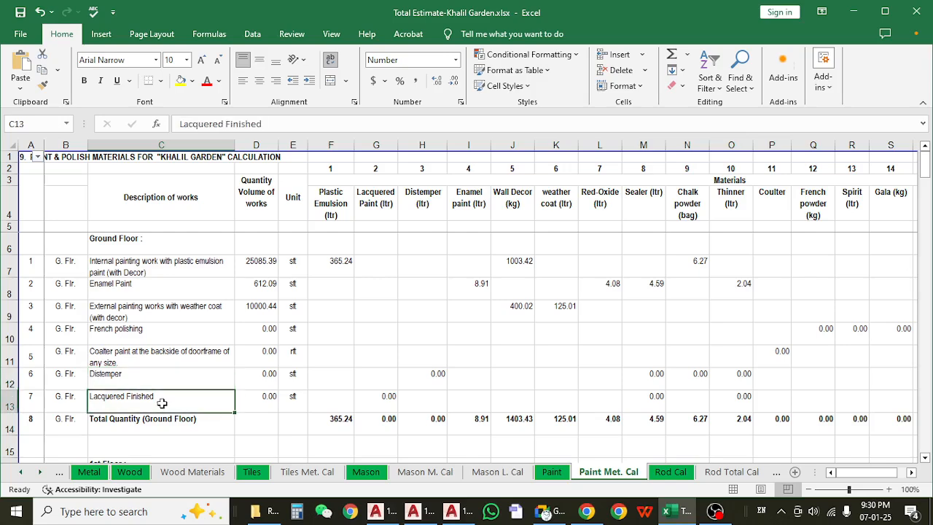
pyautogui.click(358, 400)
pyautogui.click(487, 398)
pyautogui.click(634, 393)
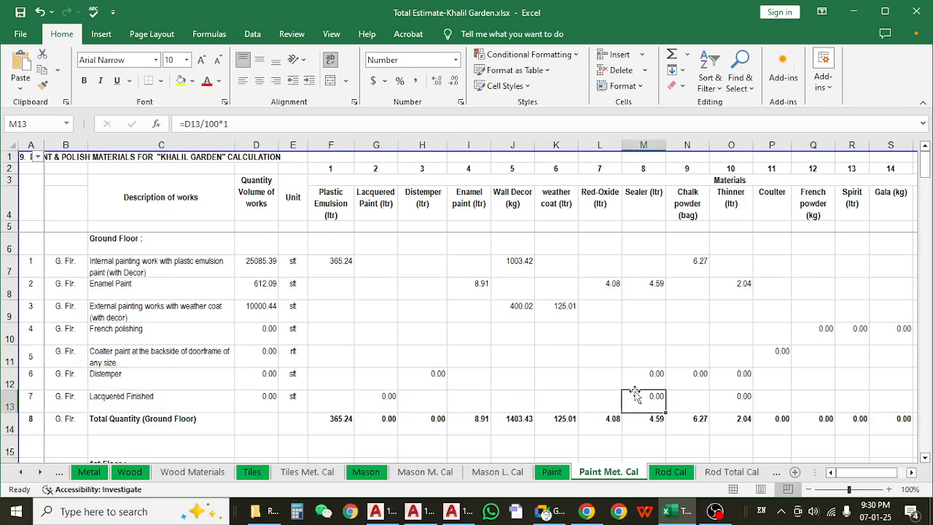
pyautogui.click(258, 354)
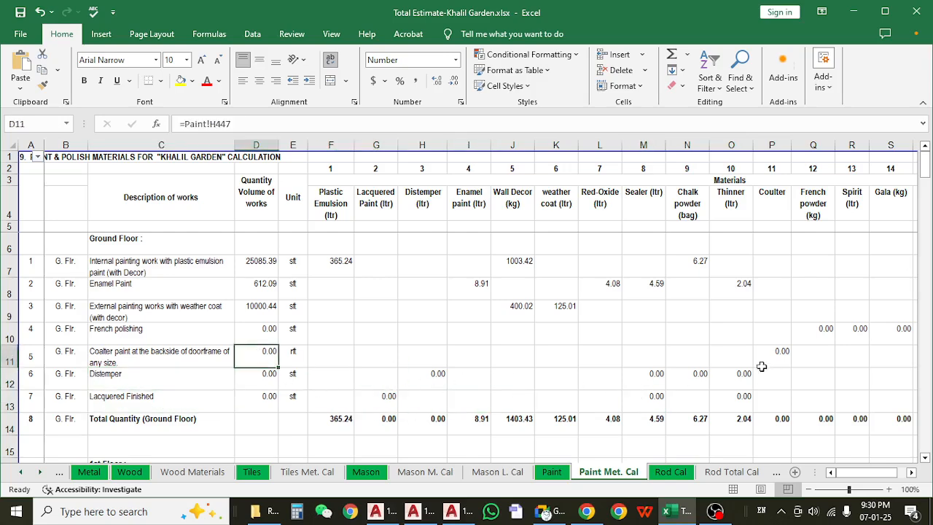
pyautogui.click(271, 337)
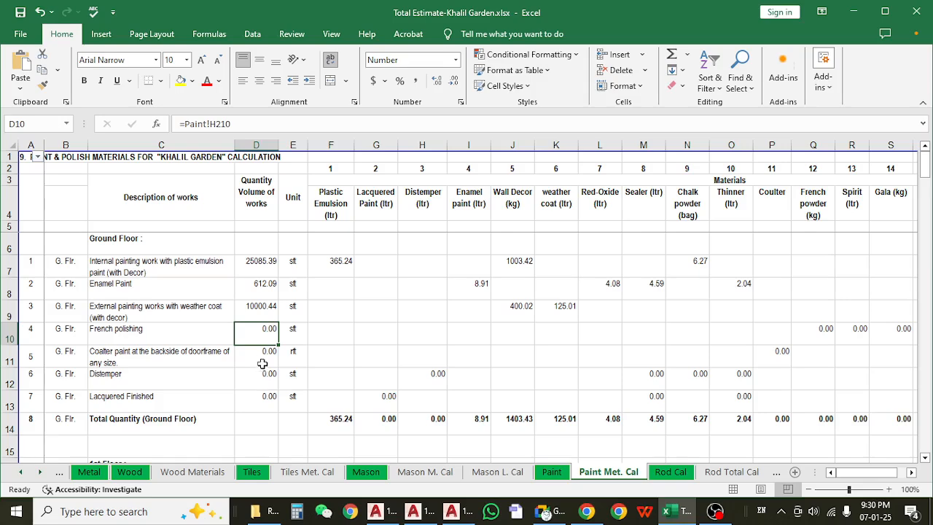
pyautogui.click(261, 361)
# - Inspect the 1st Floor distemper and lacquered paint formulas along with the distemper total
pyautogui.scroll(-3, 266, 384)
pyautogui.scroll(-1, 267, 384)
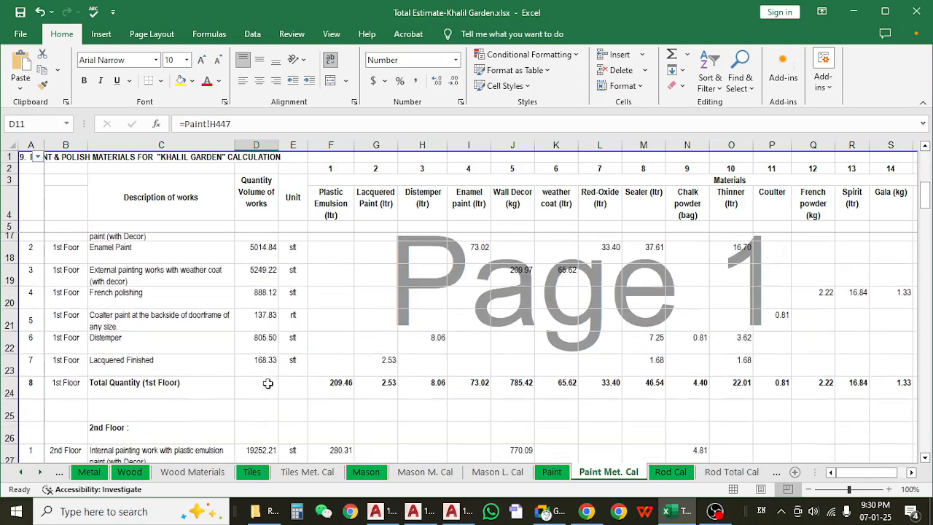
pyautogui.click(261, 328)
pyautogui.click(422, 333)
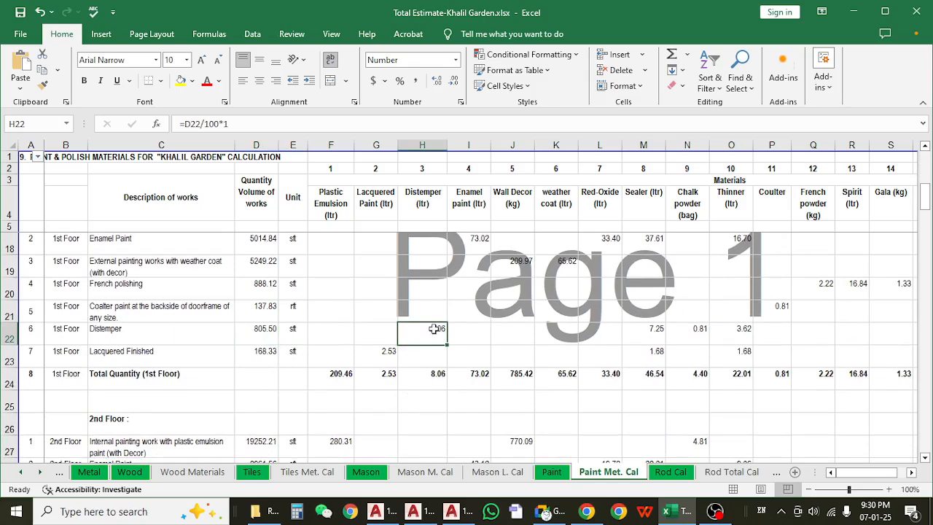
pyautogui.click(440, 374)
pyautogui.click(389, 352)
pyautogui.click(437, 329)
pyautogui.click(611, 334)
# - Set the Ground Floor Distemper quantity to 100 sft as a trial value
pyautogui.scroll(3, 362, 396)
pyautogui.scroll(1, 306, 390)
pyautogui.click(260, 376)
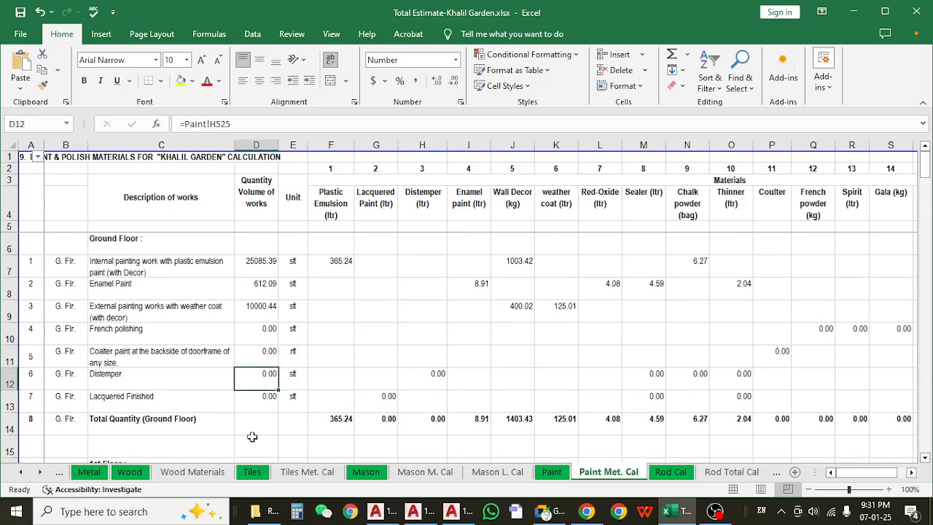
pyautogui.write('100')
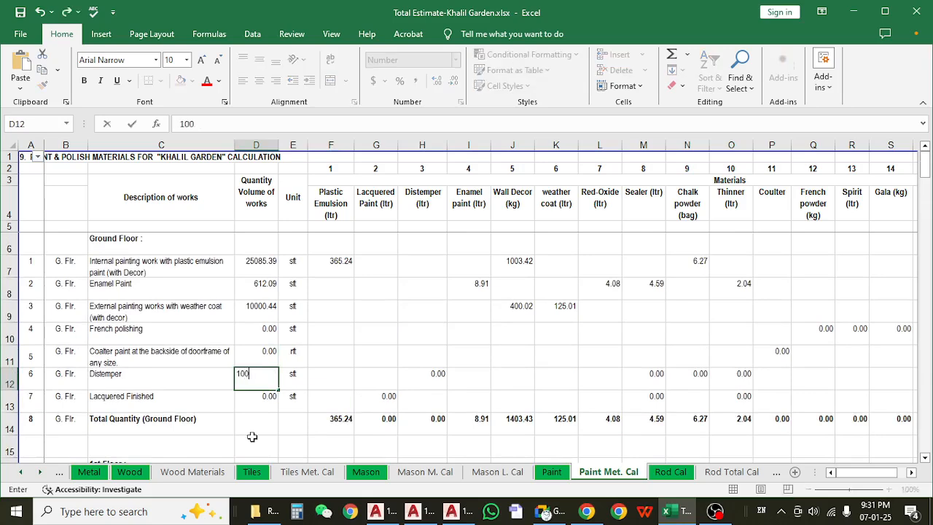
pyautogui.press('Return')
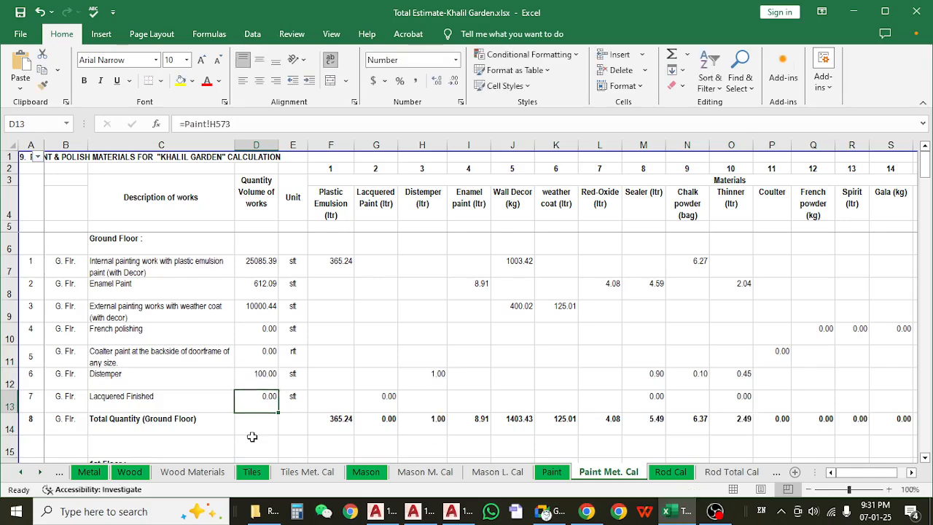
# - Check the material formulas for the Ground Floor Distemper and the floor's total row, then undo the trial quantity
pyautogui.click(422, 379)
pyautogui.click(639, 377)
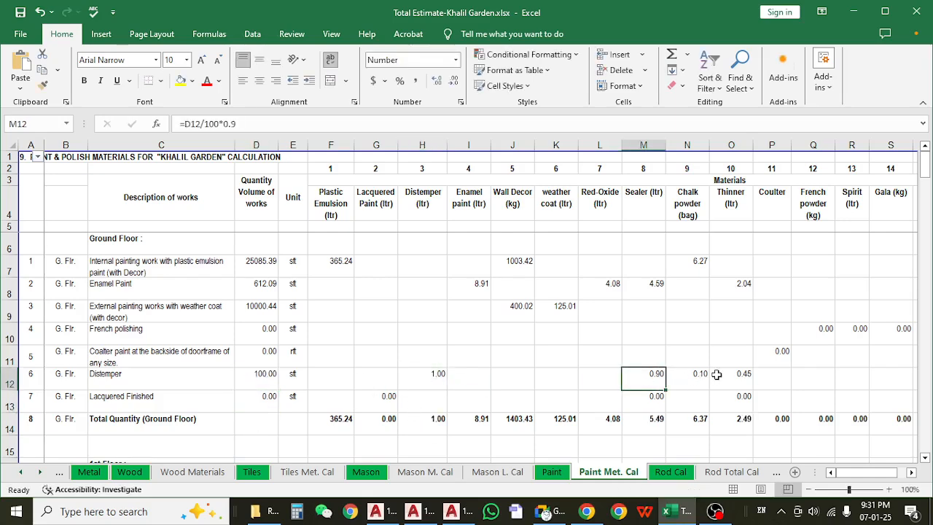
pyautogui.click(718, 378)
pyautogui.click(780, 380)
pyautogui.click(314, 424)
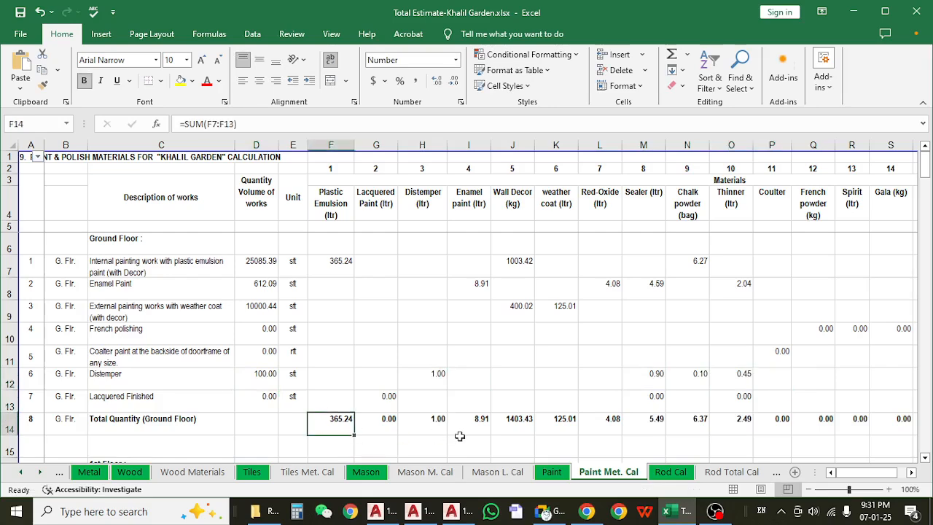
pyautogui.click(583, 423)
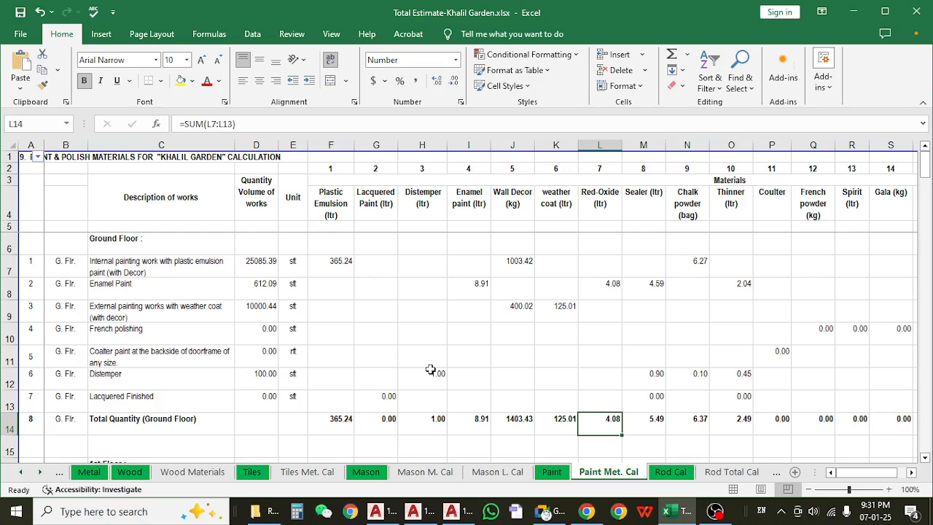
pyautogui.hotkey('ctrl', 'z')
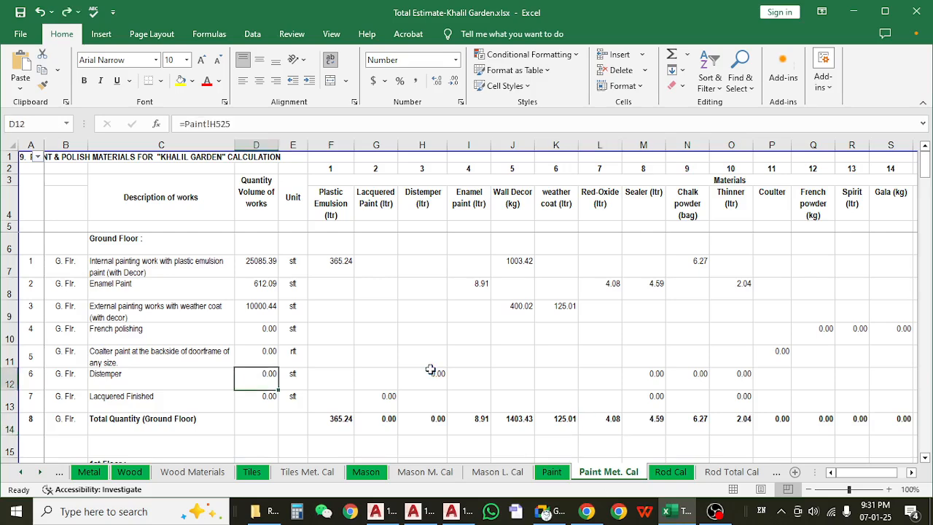
# - Examine the plastic emulsion grand total formula in F118 and the floor rows it covers, leaving the formula as it is
pyautogui.scroll(-4, 415, 383)
pyautogui.scroll(-9, 415, 382)
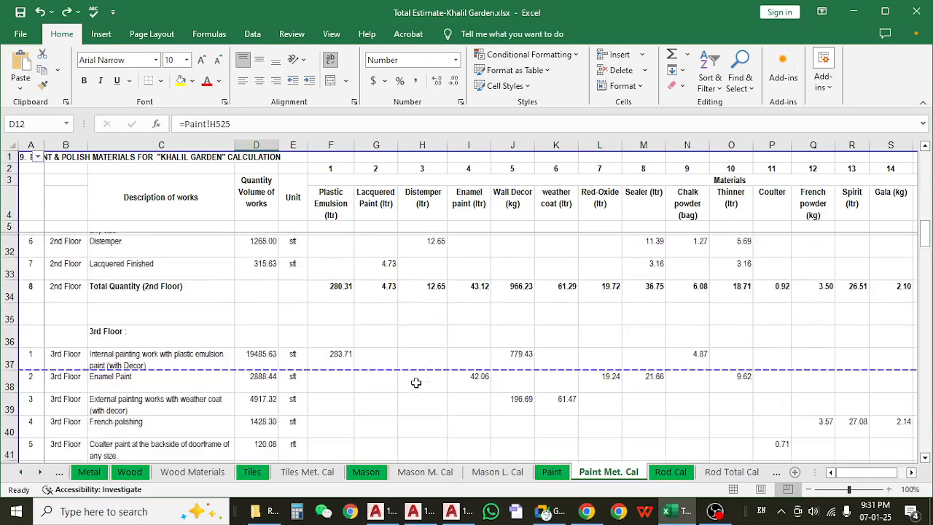
pyautogui.scroll(-12, 415, 383)
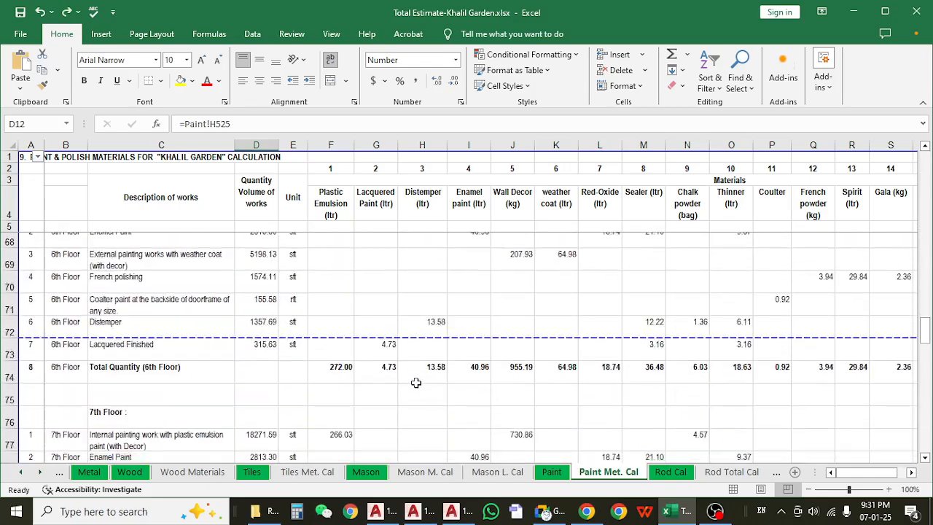
pyautogui.scroll(-8, 416, 382)
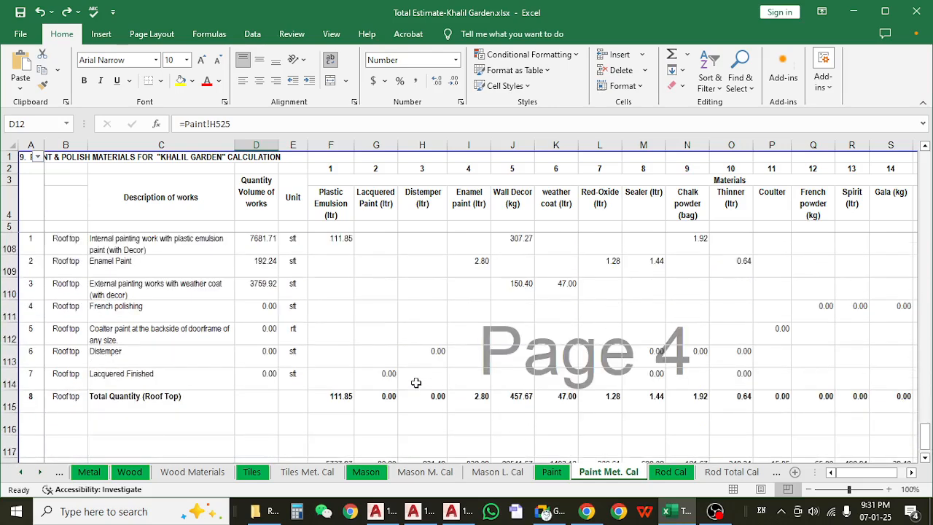
pyautogui.scroll(2, 415, 380)
pyautogui.scroll(-2, 379, 390)
pyautogui.click(346, 399)
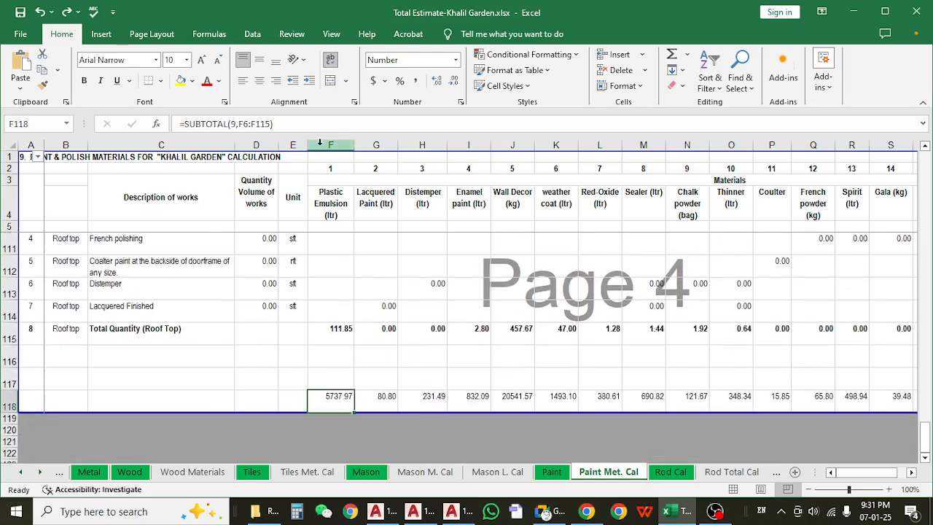
pyautogui.press('F2')
pyautogui.scroll(1, 360, 350)
pyautogui.scroll(4, 357, 350)
pyautogui.scroll(-2, 358, 350)
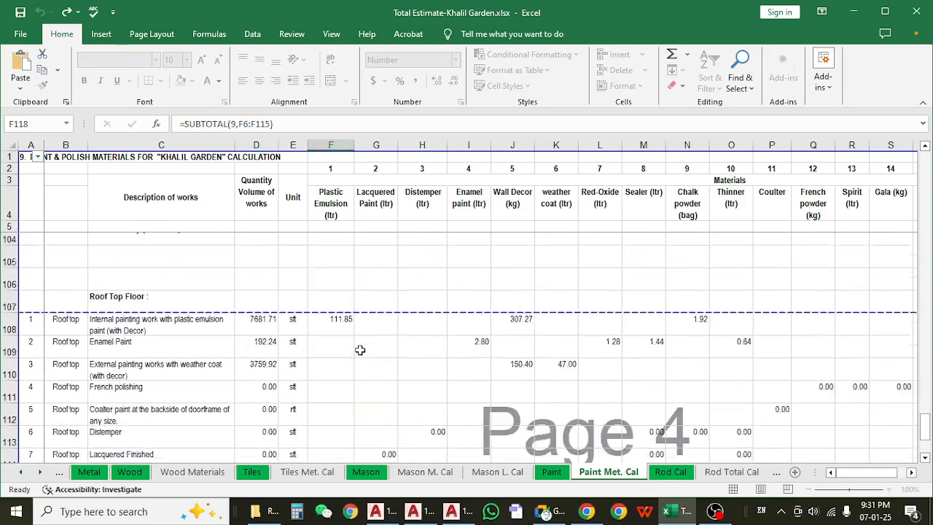
pyautogui.press('Escape')
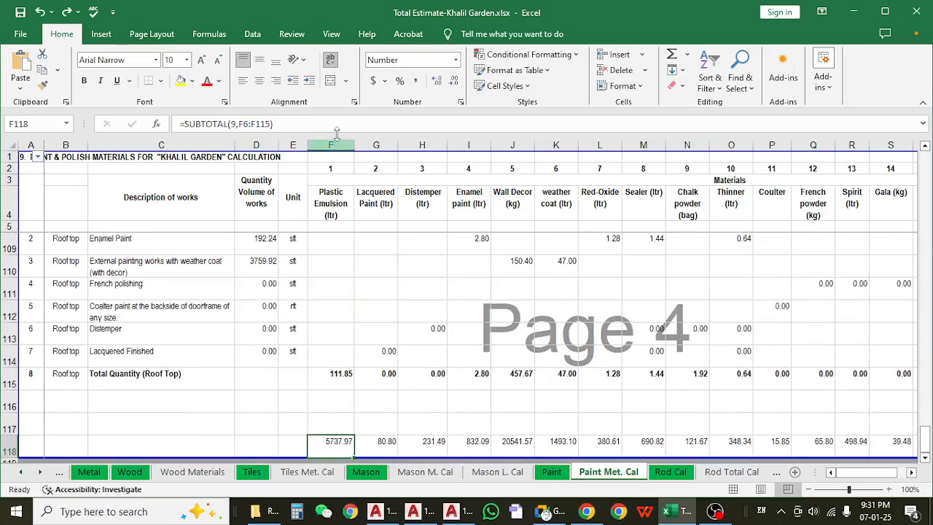
# - Inspect the grand total formulas for the remaining paint materials, from lacquered paint through enamel paint to cotton
pyautogui.click(384, 440)
pyautogui.click(321, 445)
pyautogui.click(386, 442)
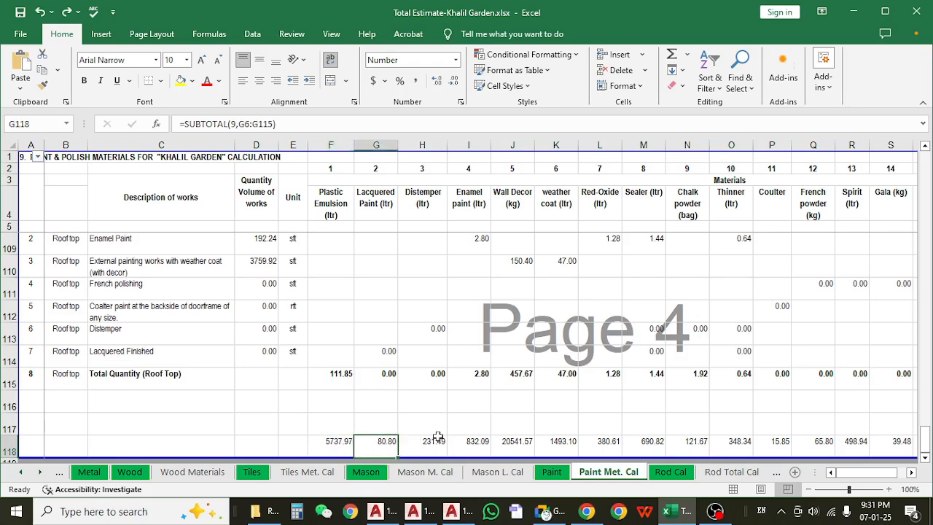
pyautogui.click(434, 446)
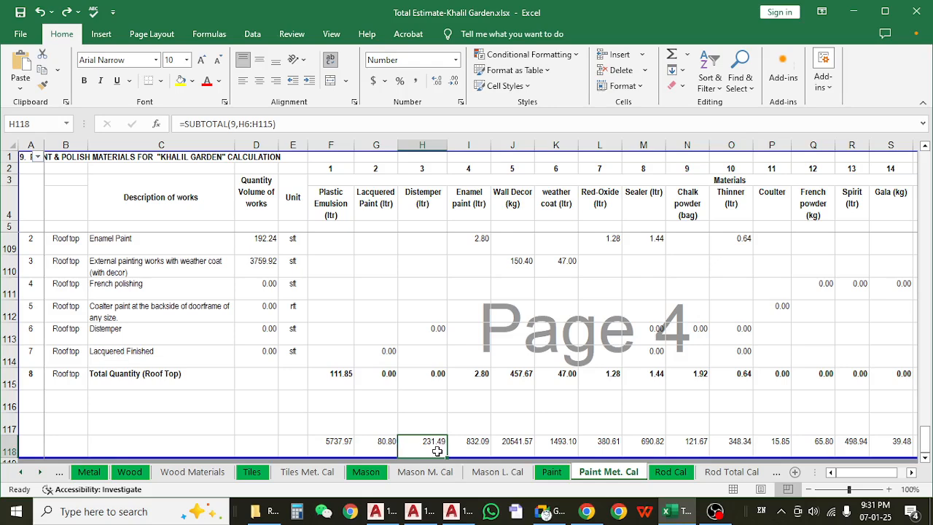
pyautogui.click(478, 441)
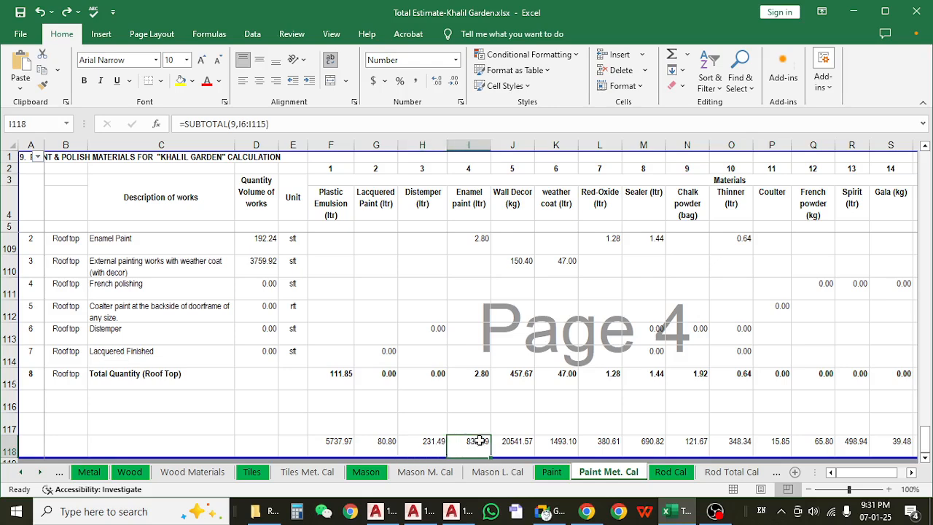
pyautogui.moveTo(859, 473); pyautogui.dragTo(886, 472)
pyautogui.click(884, 440)
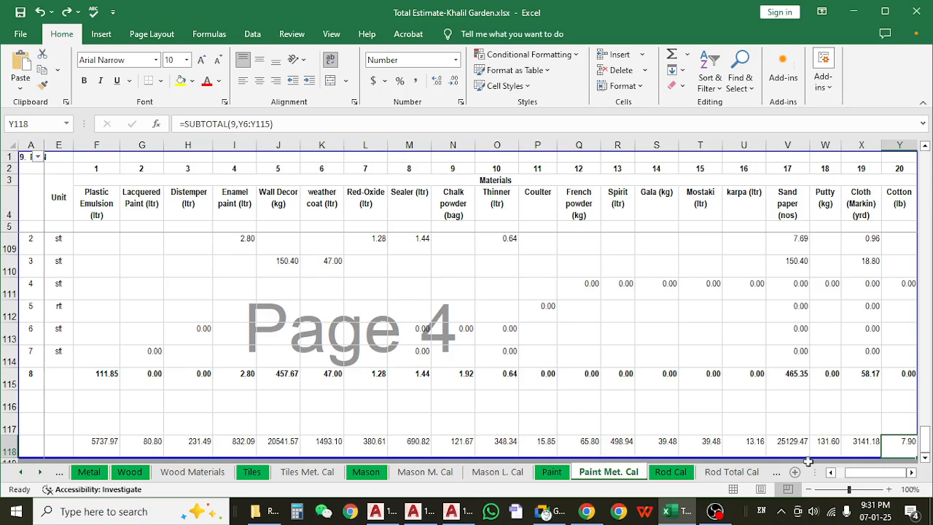
pyautogui.moveTo(875, 474); pyautogui.dragTo(858, 473)
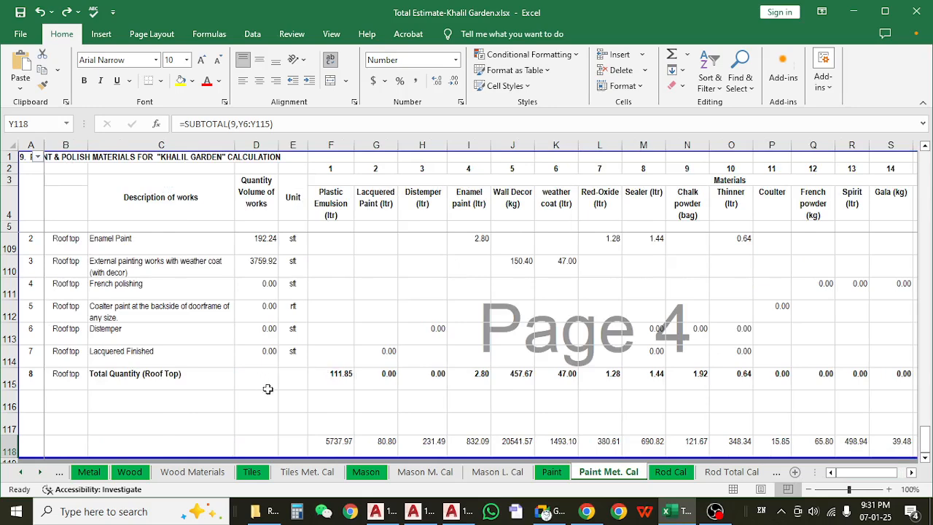
# - Open the Tiles sheet and review the Ground floor Driver's toilet dimensions and quantity formula
pyautogui.click(251, 472)
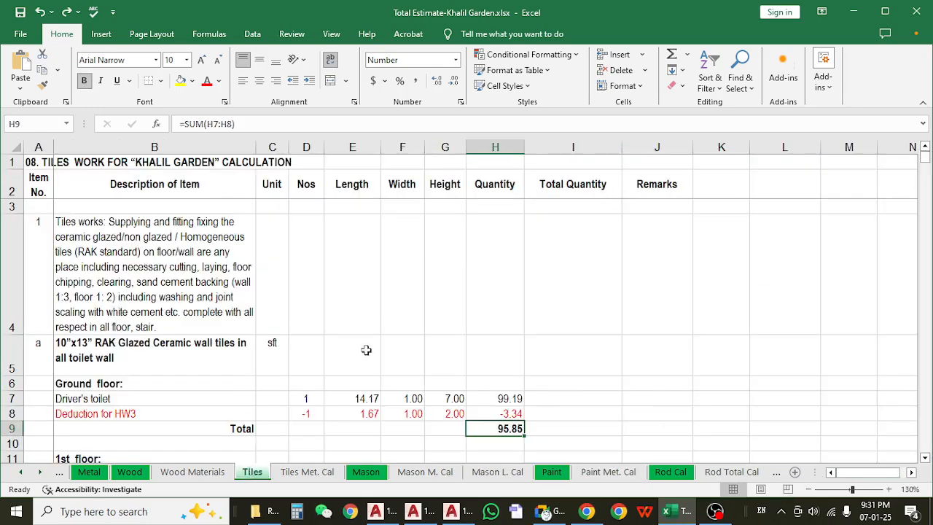
pyautogui.click(360, 399)
pyautogui.click(503, 401)
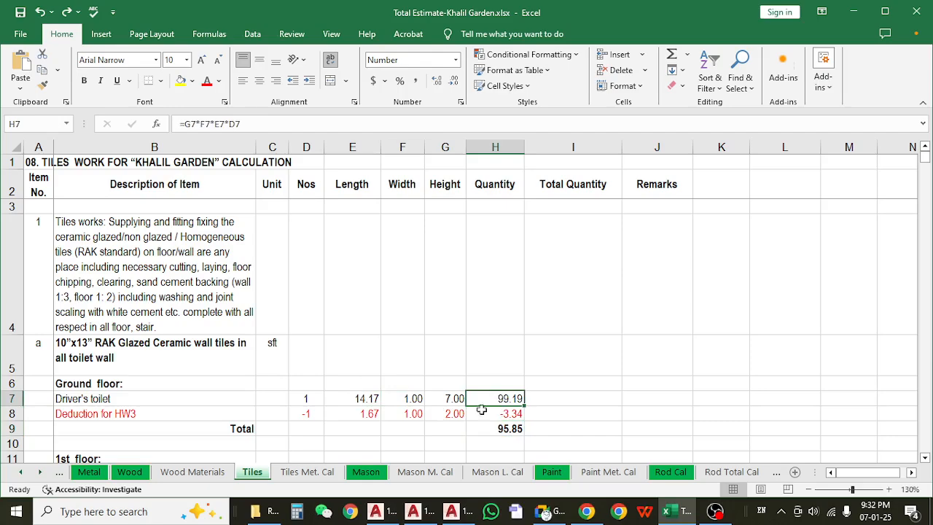
pyautogui.scroll(-2, 410, 413)
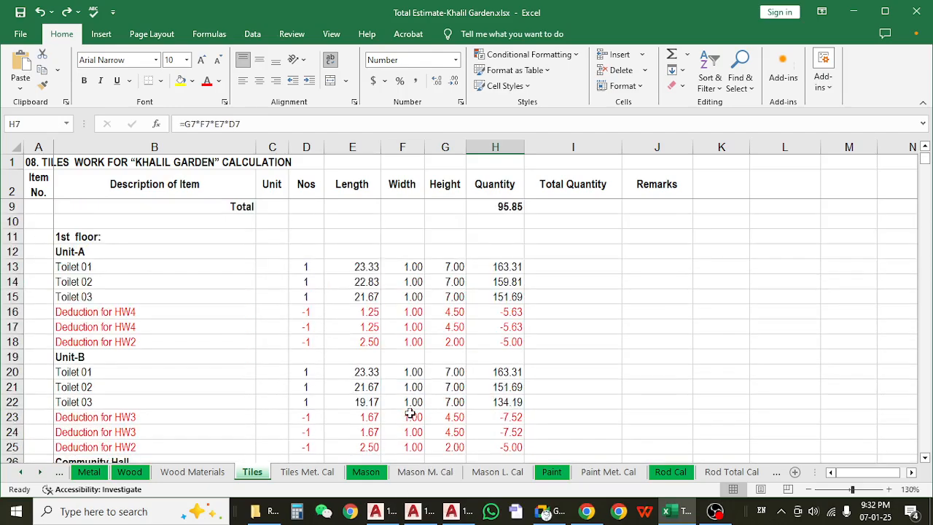
pyautogui.scroll(2, 411, 414)
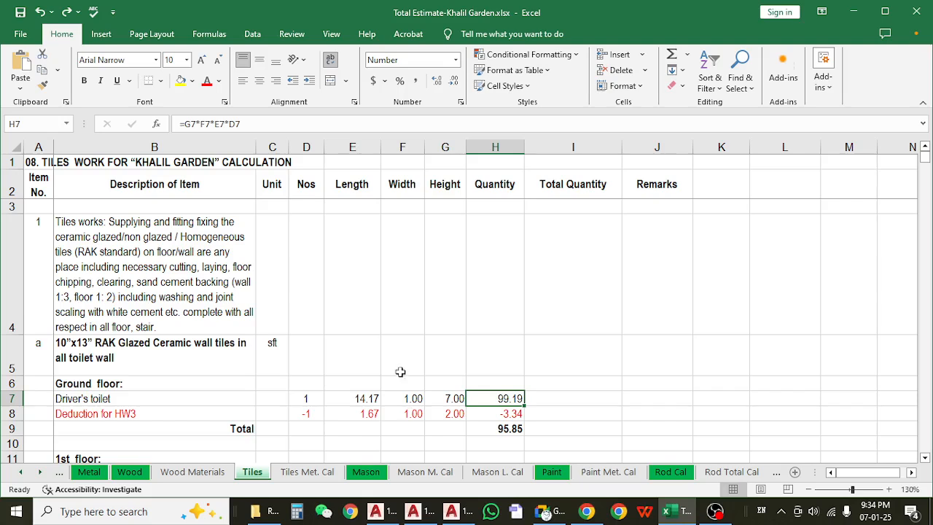
# - Review the 10"x13" RAK Glazed Ceramic wall tiles item and its toilet entries for the Ground and 1st floors
pyautogui.click(184, 347)
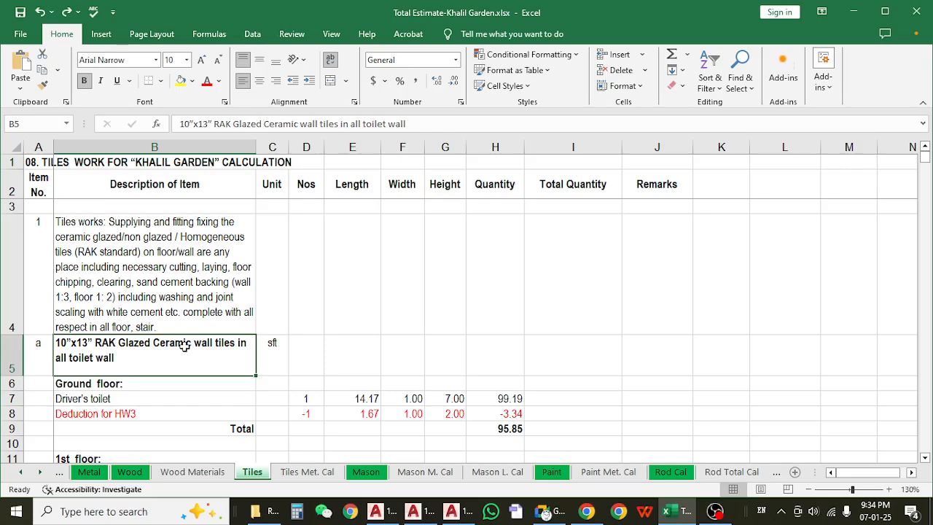
pyautogui.scroll(-2, 178, 393)
pyautogui.scroll(2, 175, 401)
pyautogui.click(155, 402)
pyautogui.click(162, 358)
pyautogui.scroll(-2, 162, 358)
pyautogui.scroll(2, 162, 358)
pyautogui.scroll(-2, 162, 358)
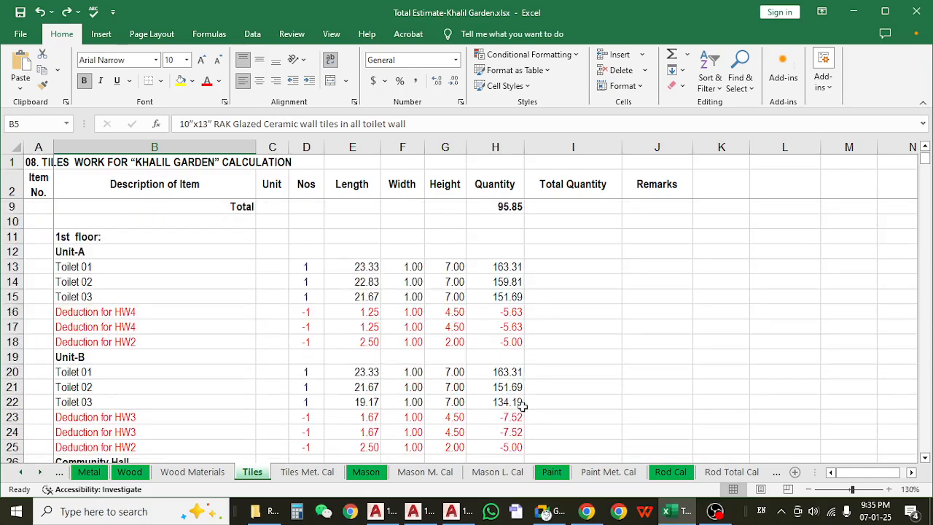
# - Switch to AutoCAD and close the toilet detail, main door detail and door & sliding door detail drawings without saving their changes
pyautogui.click(457, 511)
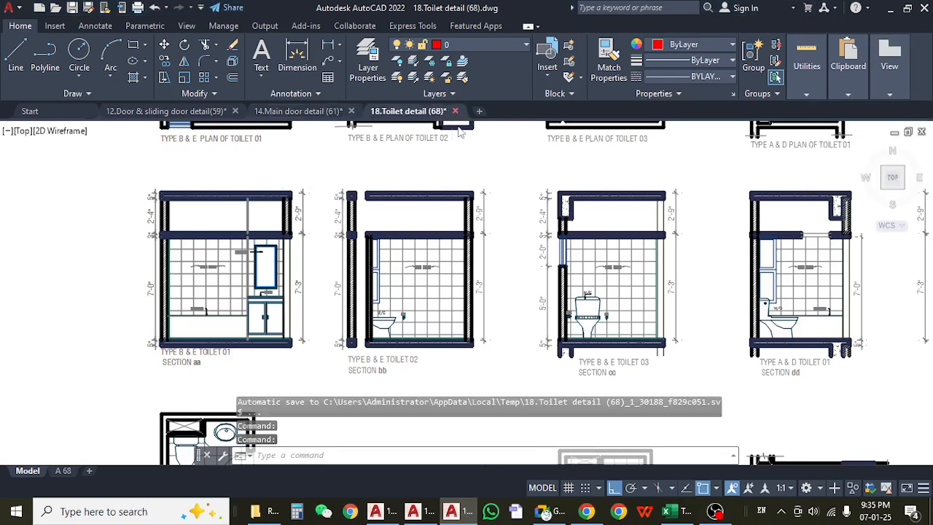
pyautogui.press('Escape')
pyautogui.press('Escape')
pyautogui.click(497, 290)
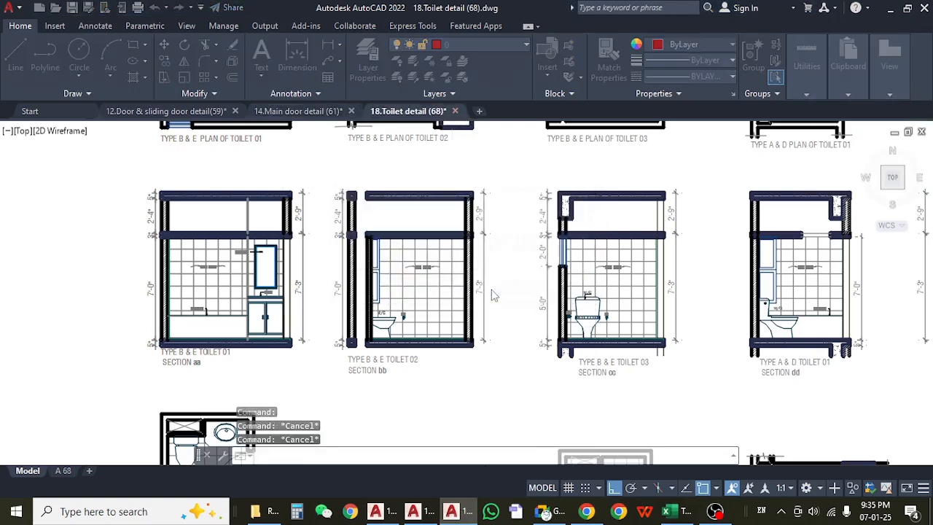
pyautogui.scroll(10, 252, 251)
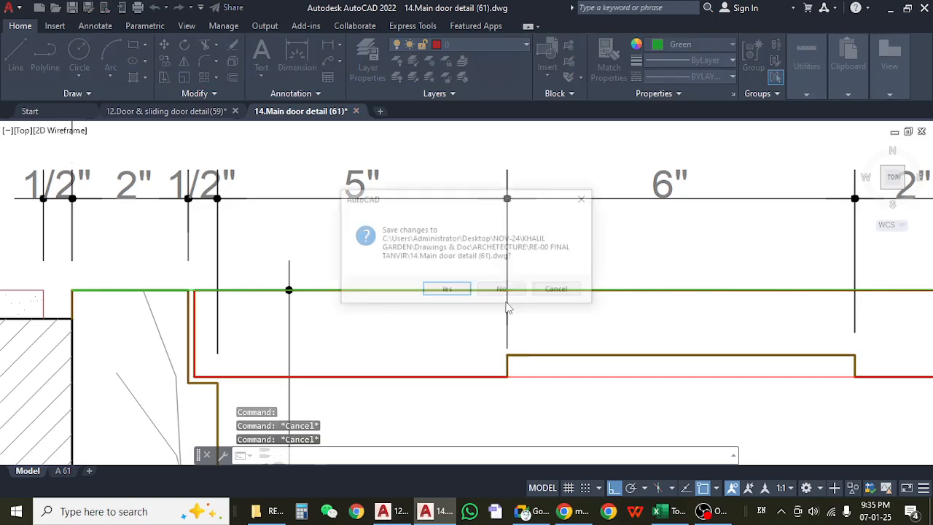
pyautogui.click(503, 290)
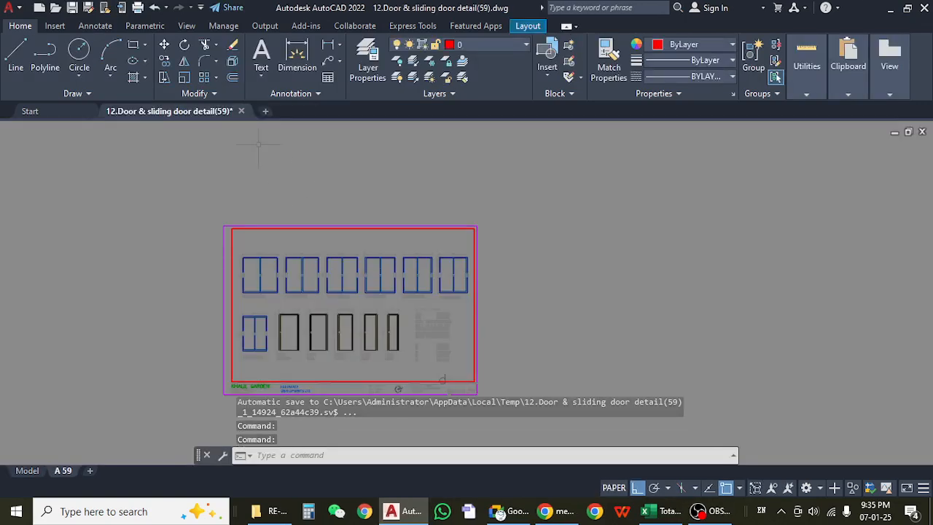
pyautogui.click(241, 112)
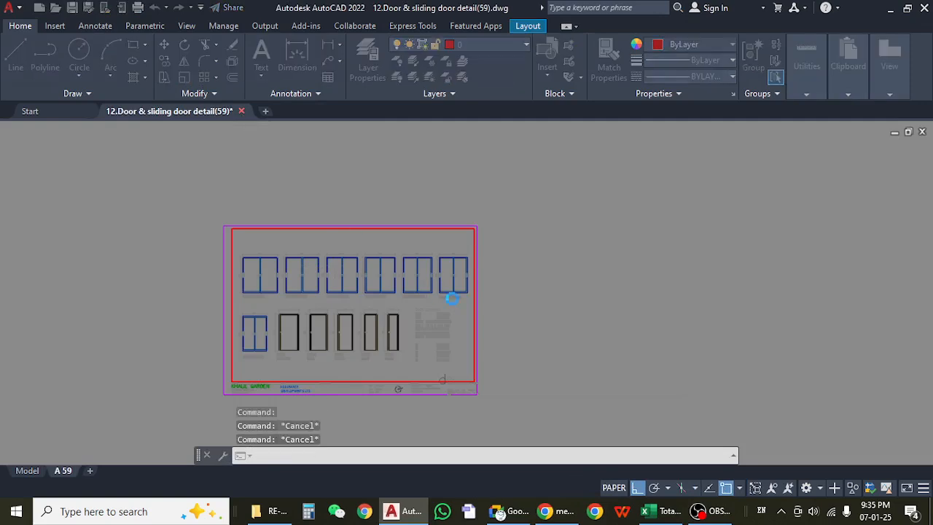
pyautogui.click(502, 290)
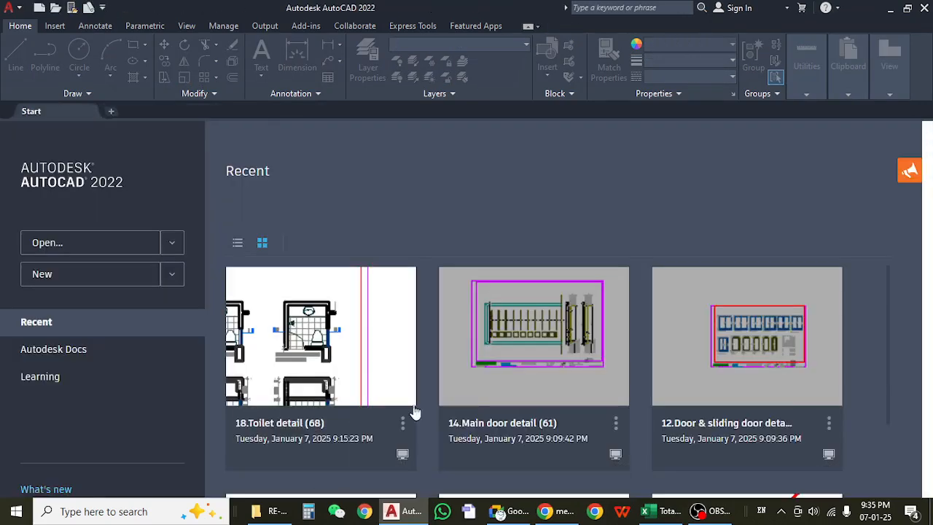
# - Open 04.Working drawing(09-23).dwg from the Khalil Garden architectural drawings folder in AutoCAD and bring its floor plans into view
pyautogui.click(889, 14)
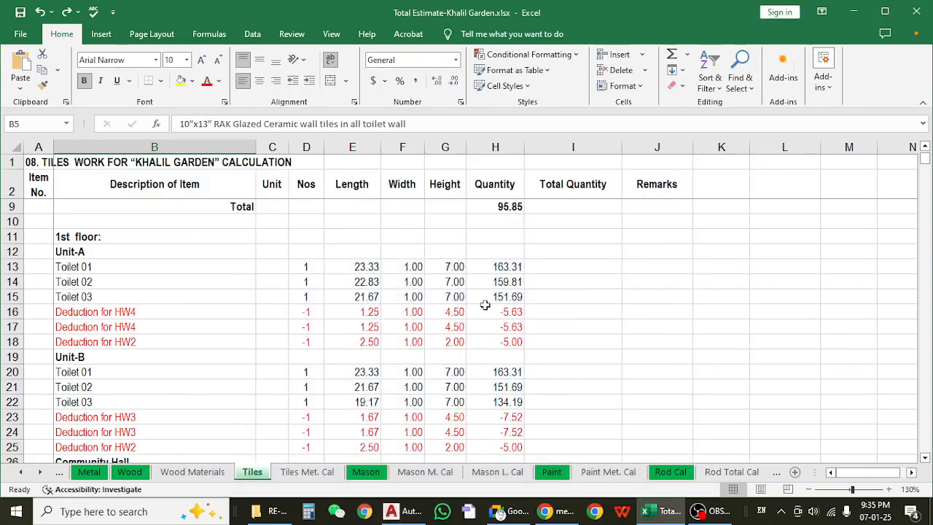
pyautogui.click(310, 496)
pyautogui.scroll(3, 222, 250)
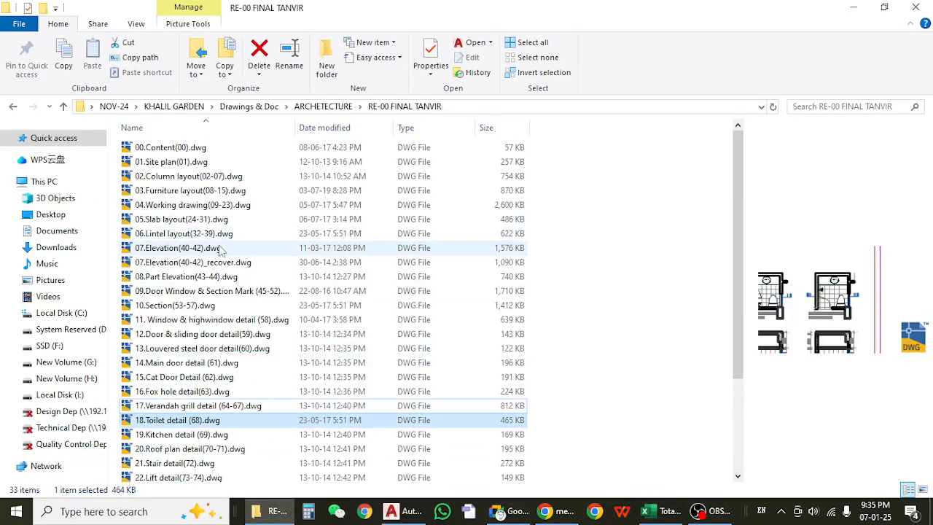
pyautogui.click(216, 207)
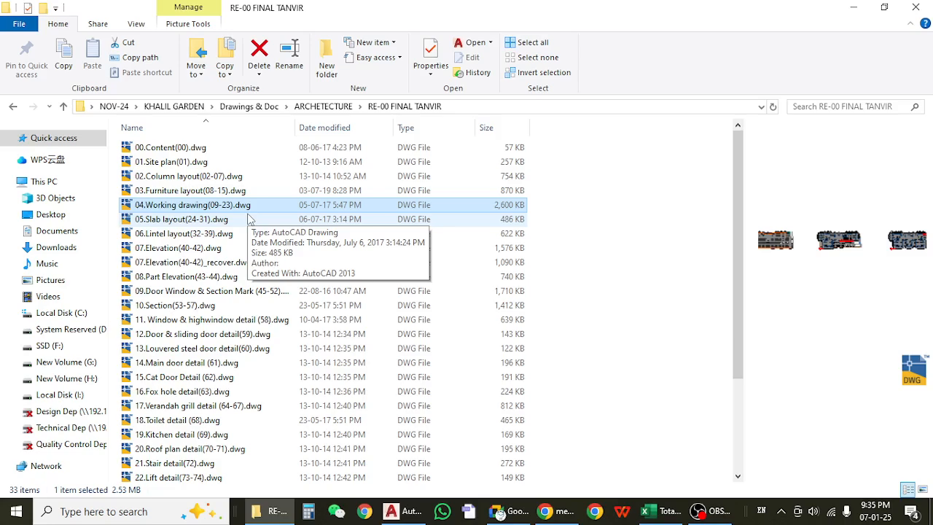
pyautogui.hotkey('alt', 'Tab')
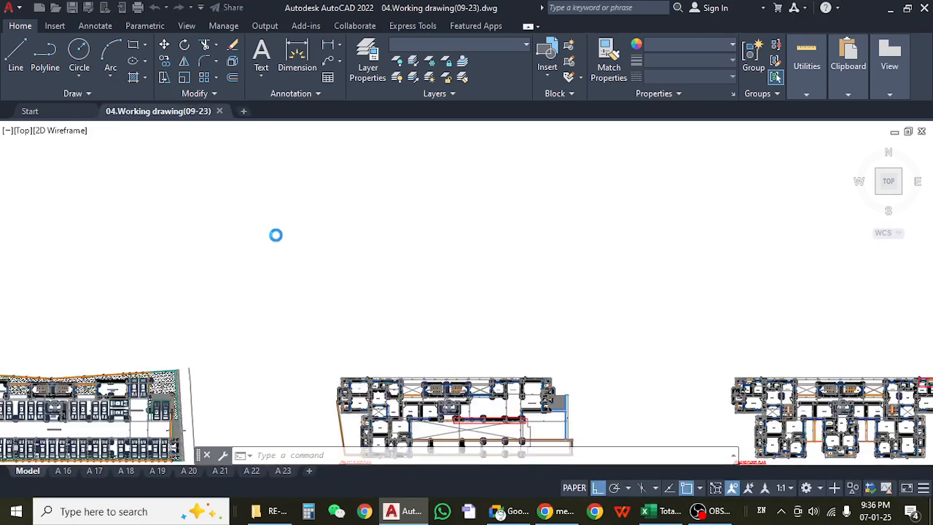
pyautogui.scroll(-4, 285, 227)
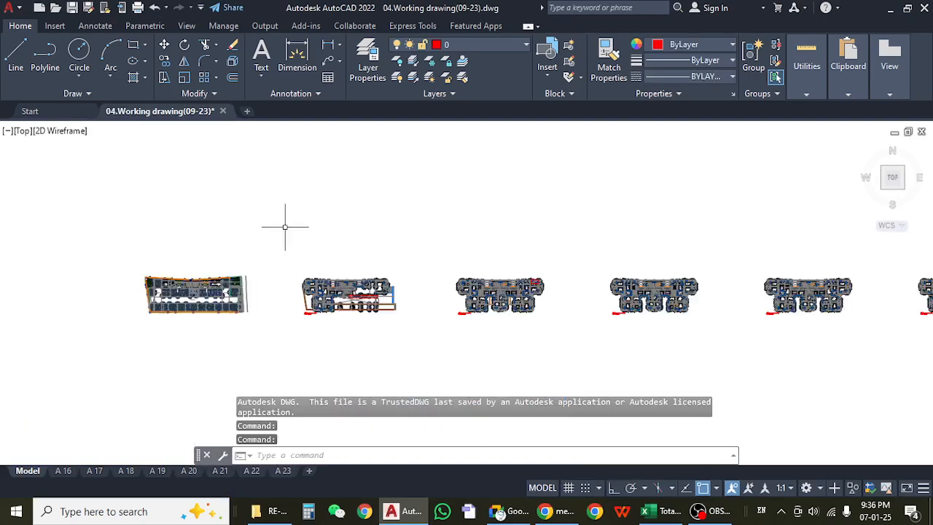
# - Switch to the Total Estimate workbook in Excel and check the driver's toilet length under Ground floor on the Tiles sheet
pyautogui.scroll(6, 338, 306)
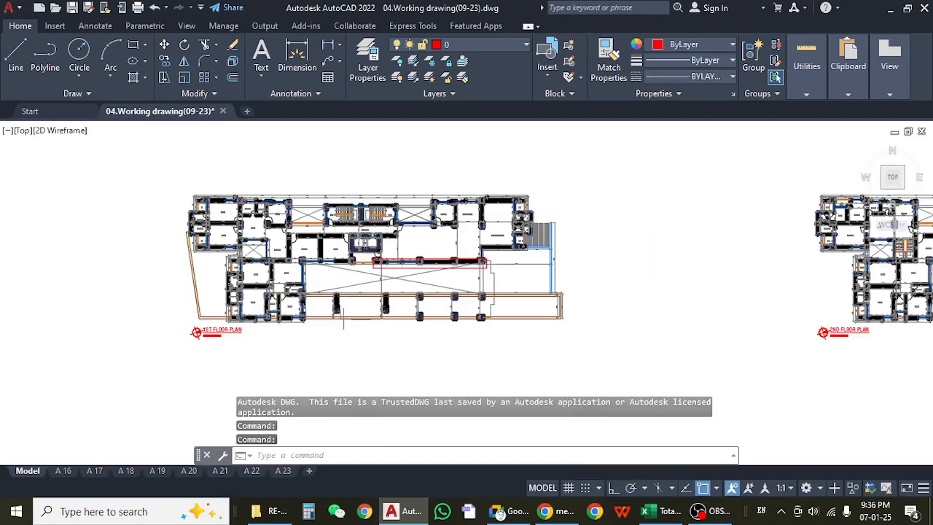
pyautogui.click(651, 513)
pyautogui.scroll(2, 295, 347)
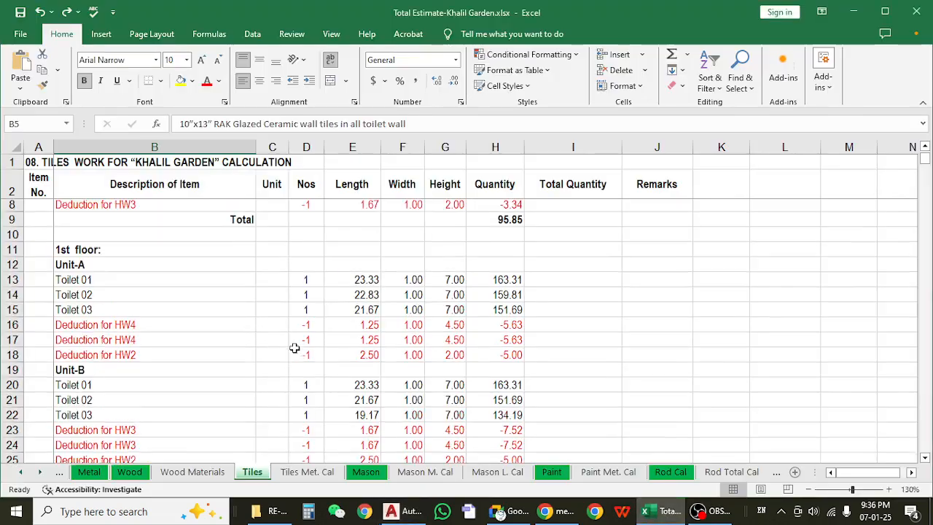
pyautogui.scroll(-1, 296, 342)
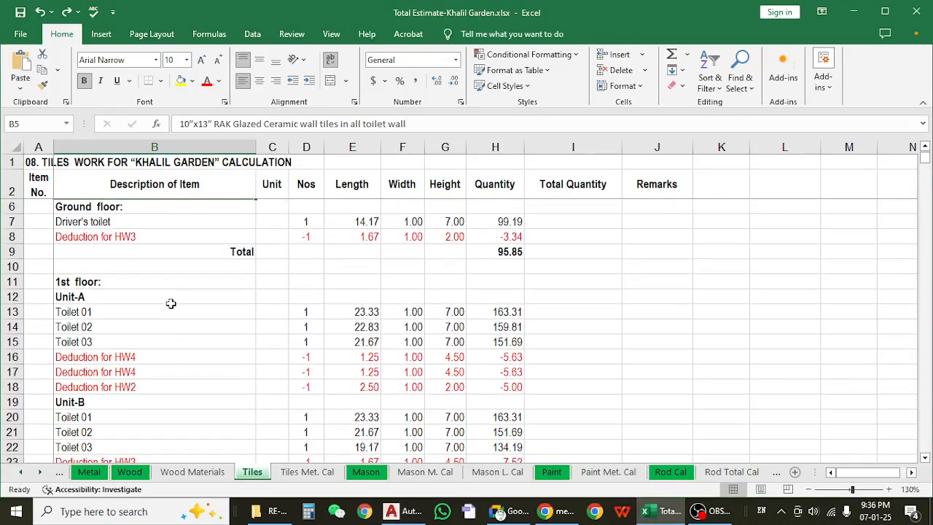
pyautogui.click(176, 234)
pyautogui.click(174, 220)
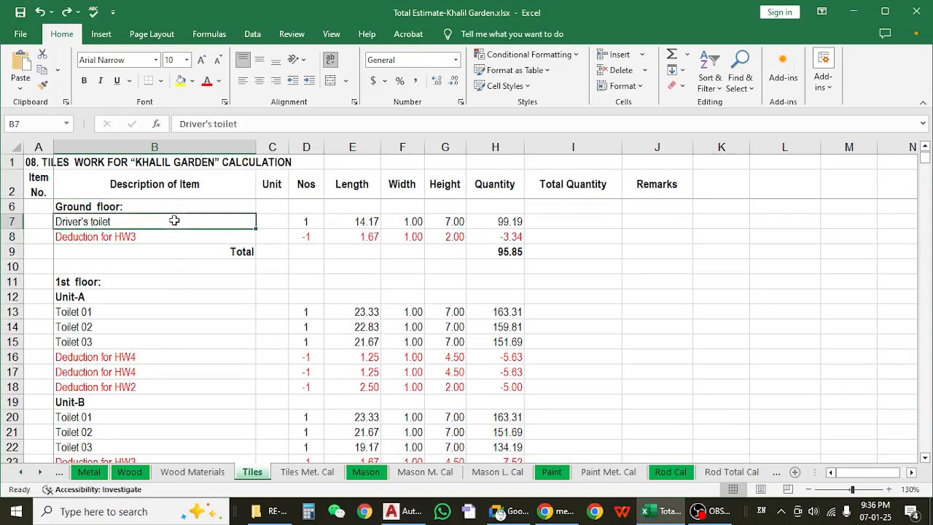
pyautogui.click(361, 223)
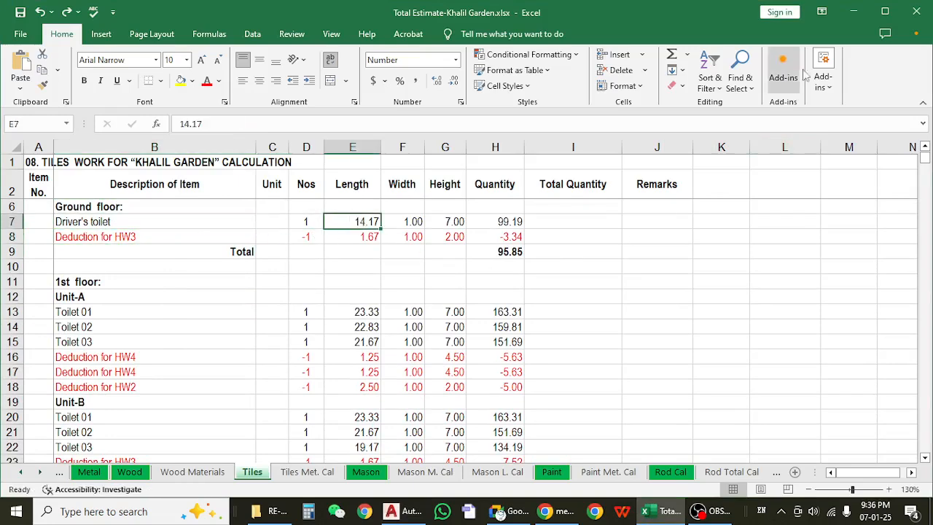
# - Return to the AutoCAD working drawing and locate the toilet beside the driver's waiting room on the ground floor plan
pyautogui.click(851, 12)
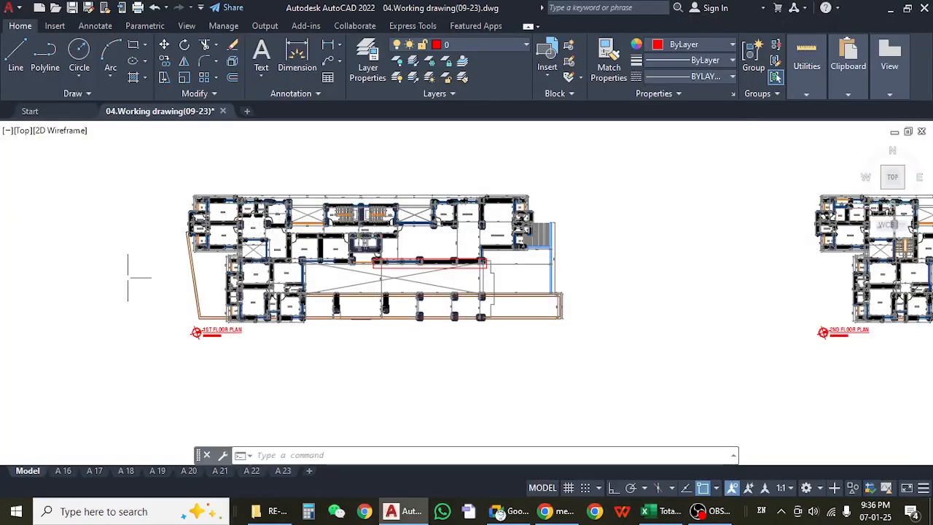
pyautogui.scroll(7, 311, 255)
pyautogui.press('Escape')
pyautogui.press('Escape')
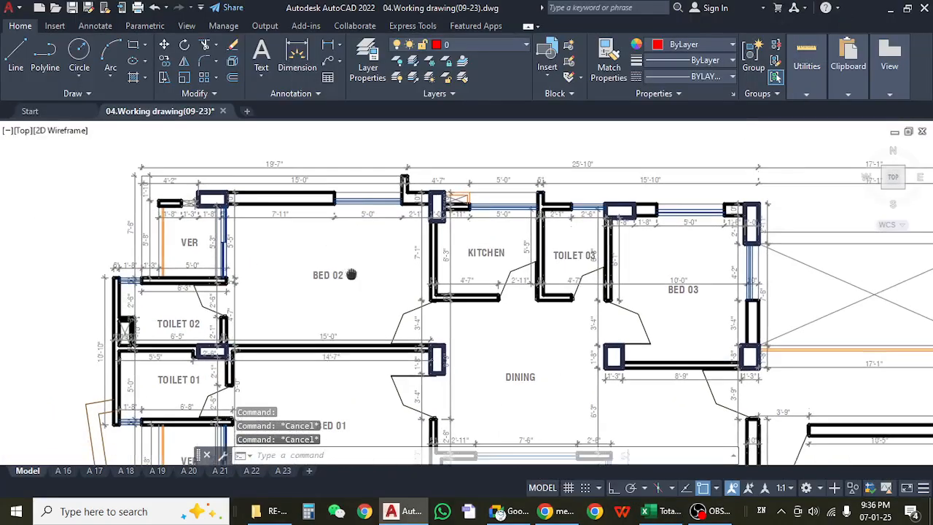
pyautogui.scroll(-8, 118, 237)
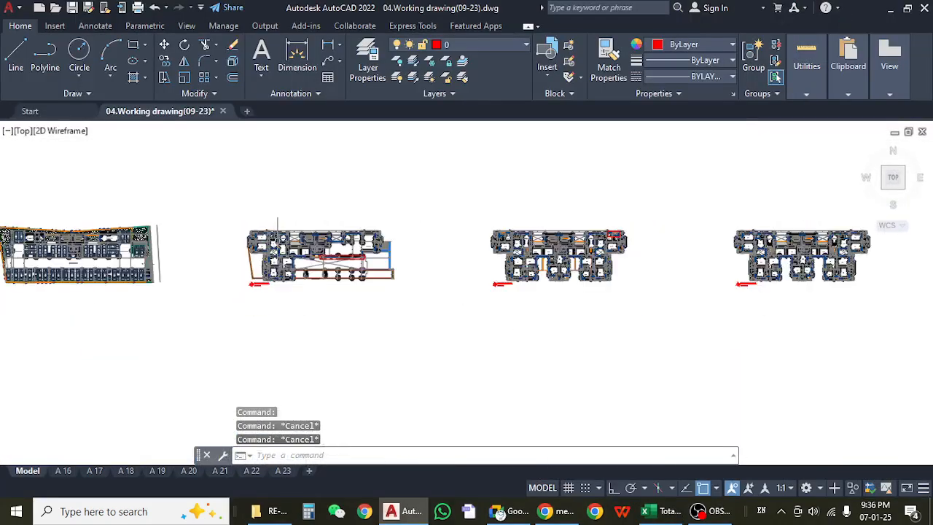
pyautogui.scroll(10, 118, 237)
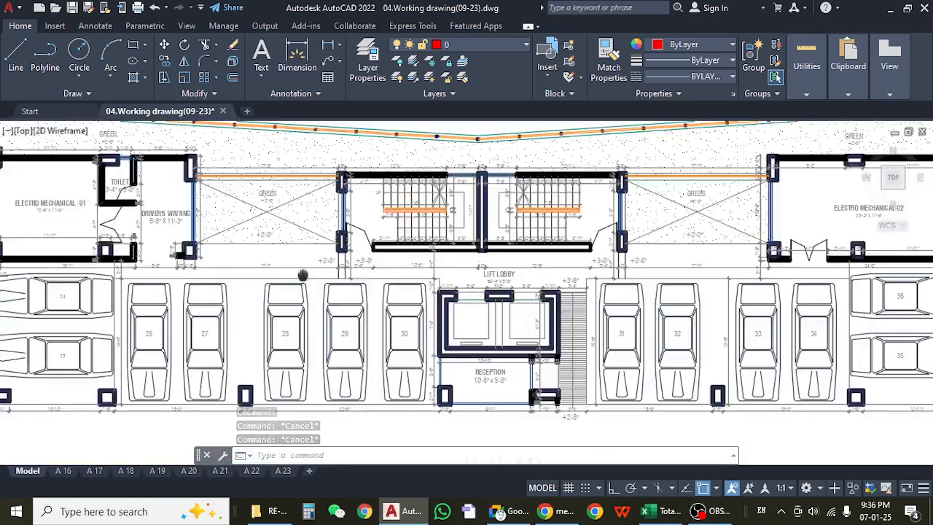
pyautogui.scroll(5, 300, 245)
pyautogui.press('Escape')
pyautogui.press('Escape')
pyautogui.press('Escape')
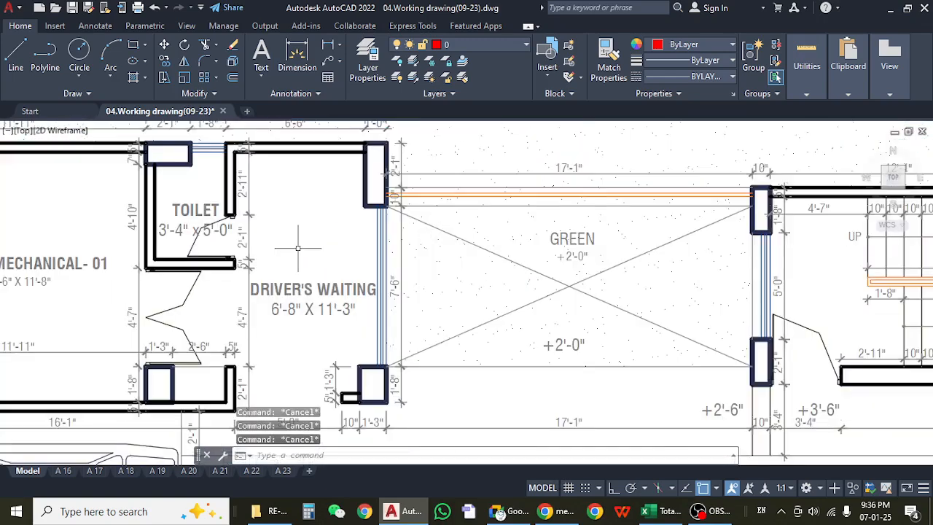
pyautogui.moveTo(271, 242); pyautogui.dragTo(369, 251)
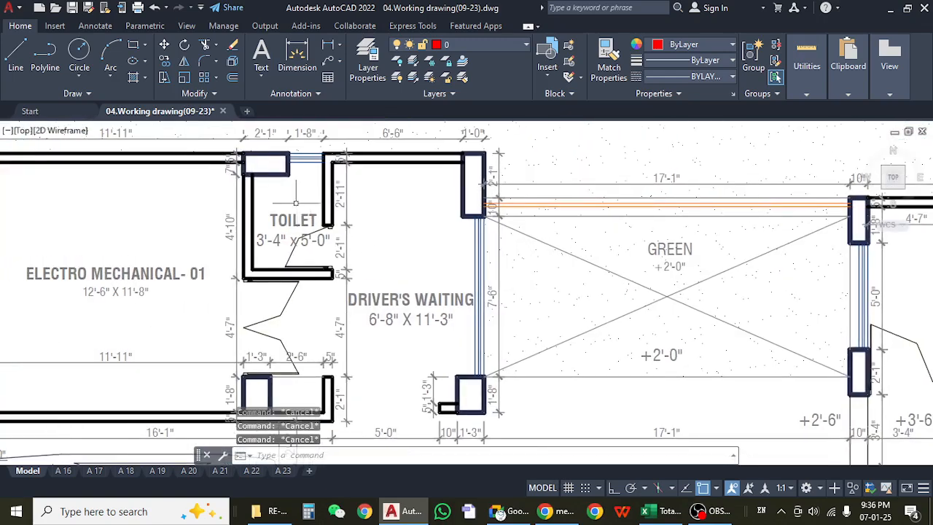
pyautogui.moveTo(295, 203); pyautogui.dragTo(345, 217)
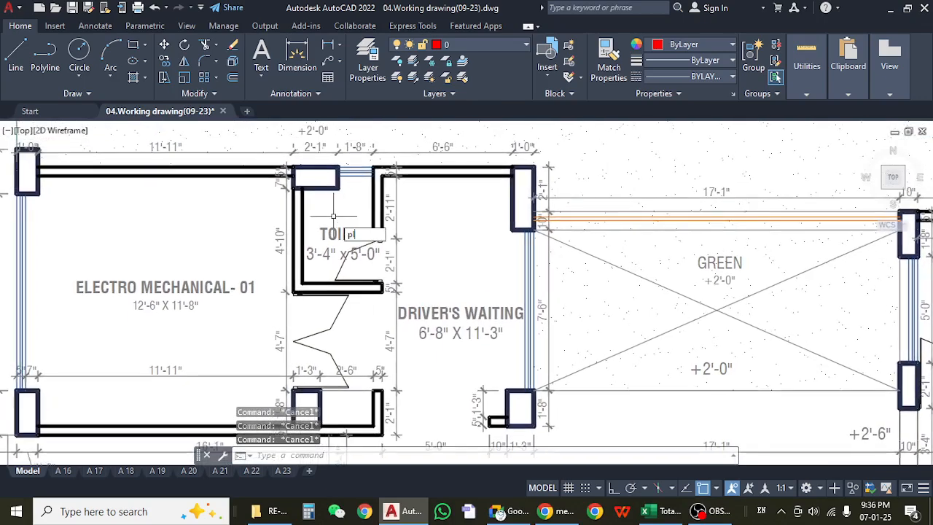
# - Start a polyline at the toilet's inner corner beside the window, tracing the window opening and the column's inner faces to the side wall
pyautogui.write('pl')
pyautogui.press('Return')
pyautogui.scroll(4, 335, 217)
pyautogui.moveTo(370, 221)
pyautogui.mouseDown()
pyautogui.moveTo(377, 264)
pyautogui.moveTo(390, 276)
pyautogui.mouseUp()
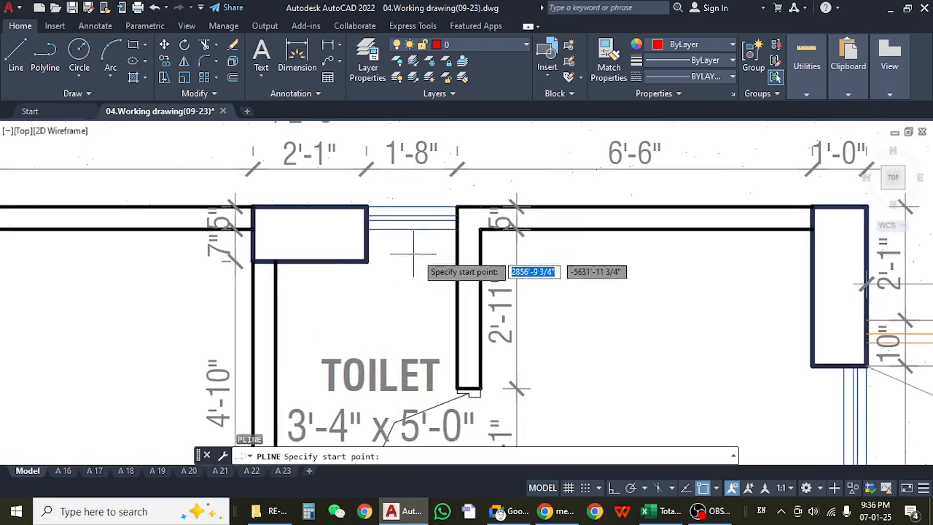
pyautogui.click(457, 229)
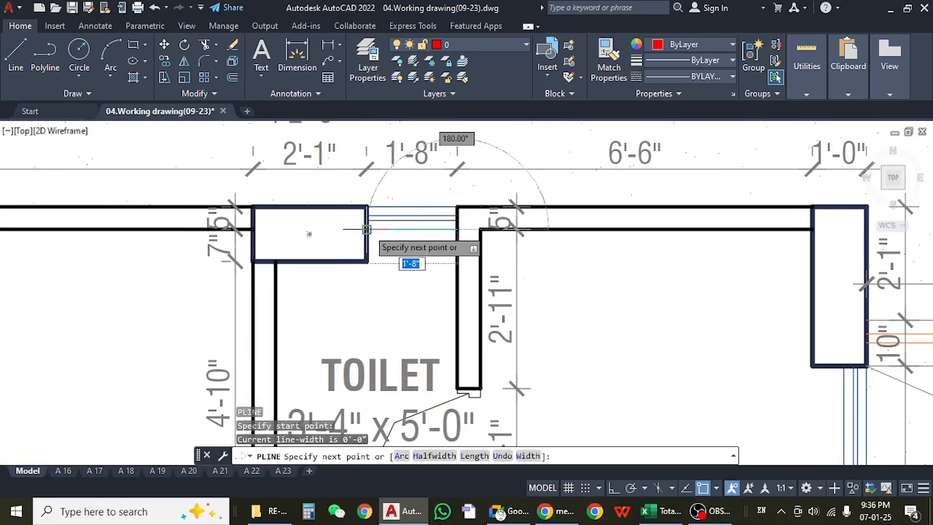
pyautogui.click(368, 260)
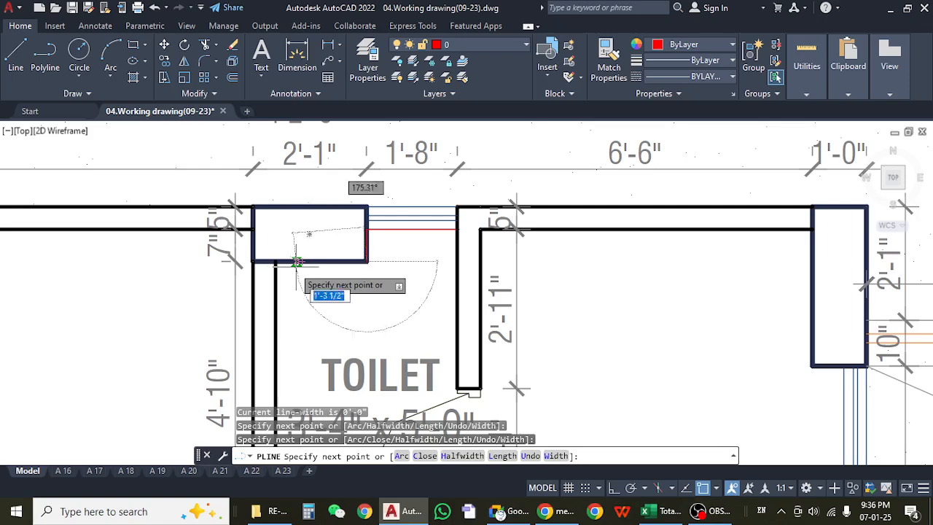
pyautogui.click(275, 261)
# - Continue the polyline along the inner faces of the toilet's side and lower walls to the door side, and close the outline
pyautogui.scroll(-2, 278, 268)
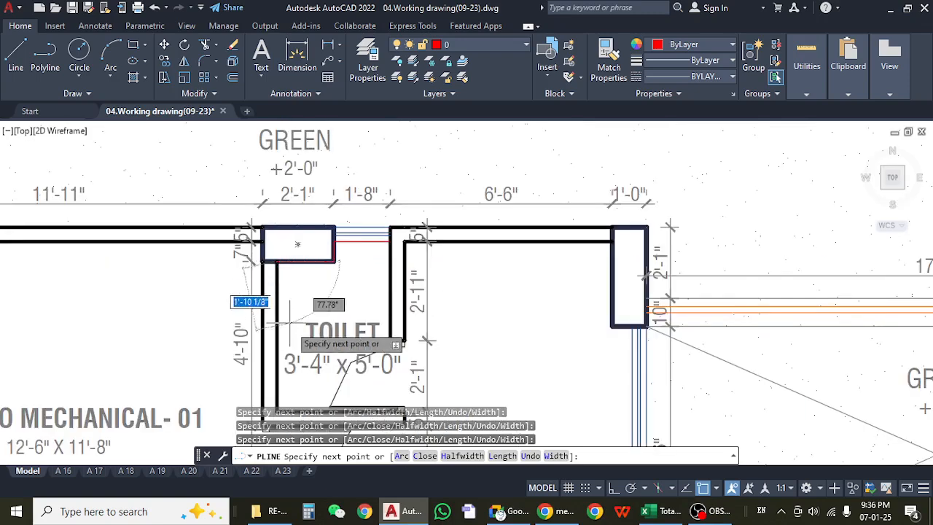
pyautogui.moveTo(291, 345); pyautogui.dragTo(273, 220)
pyautogui.scroll(4, 249, 270)
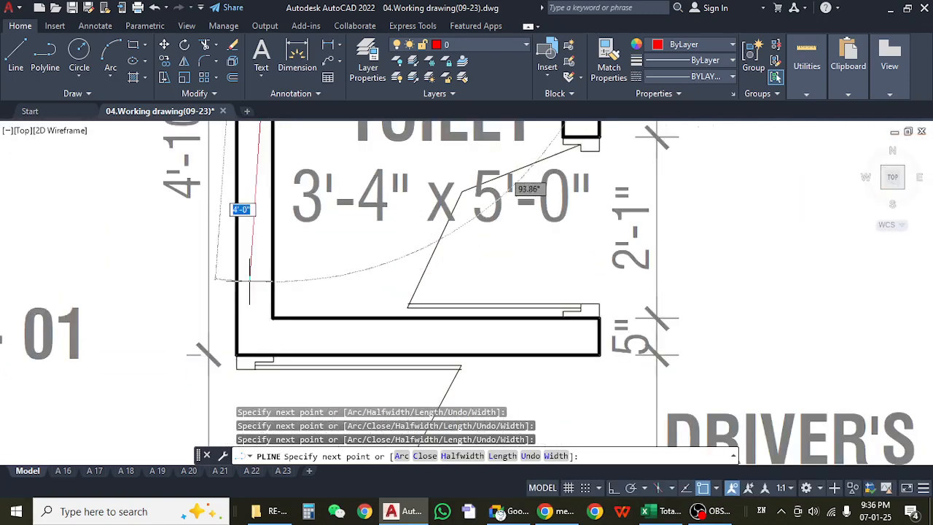
pyautogui.click(273, 318)
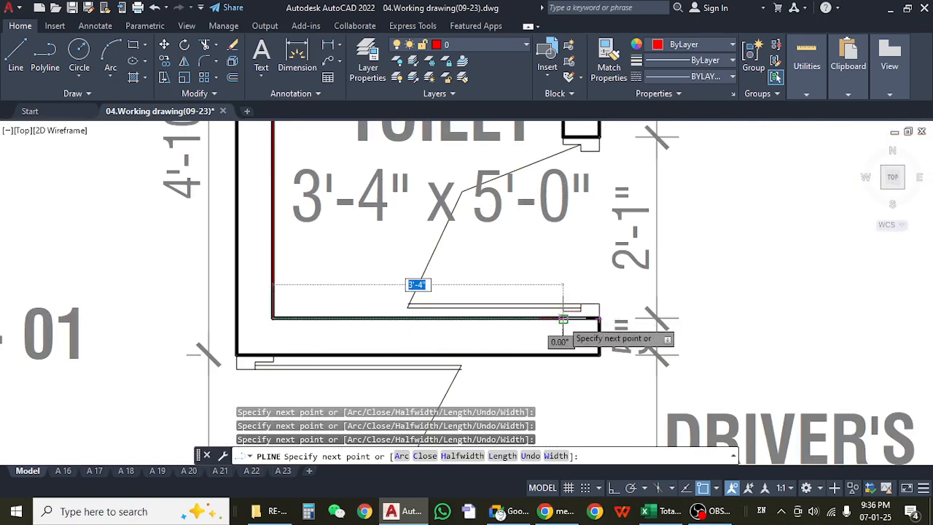
pyautogui.click(563, 318)
pyautogui.moveTo(551, 183); pyautogui.dragTo(571, 385)
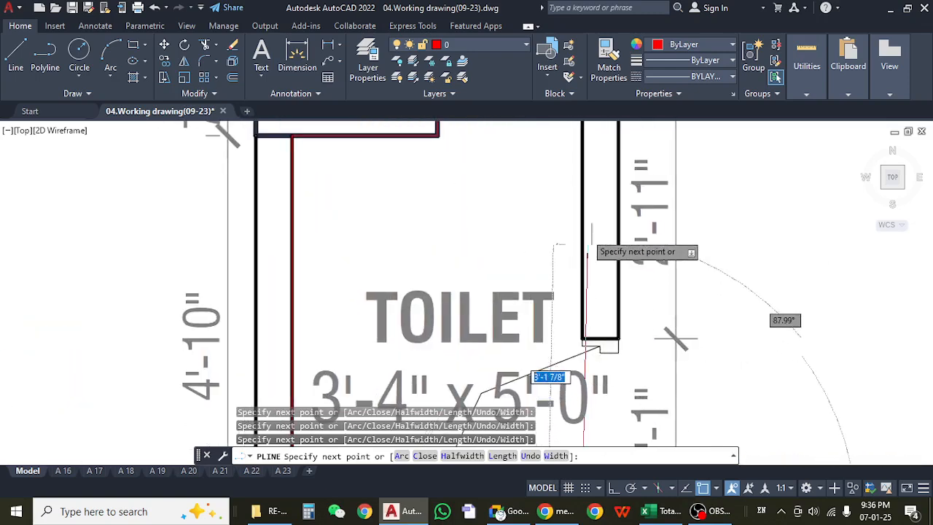
pyautogui.moveTo(587, 253); pyautogui.dragTo(566, 378)
pyautogui.write('c')
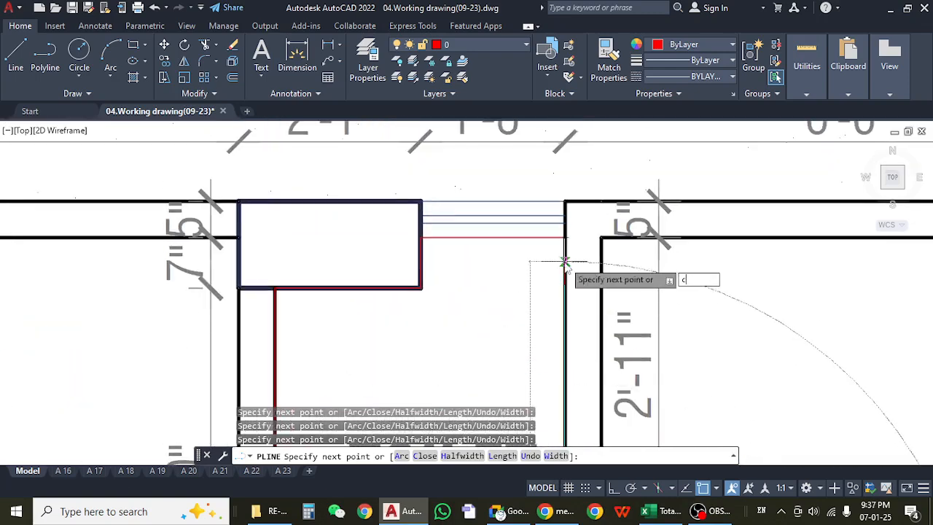
pyautogui.press('Return')
pyautogui.scroll(-4, 558, 260)
pyautogui.press('Escape')
pyautogui.press('Escape')
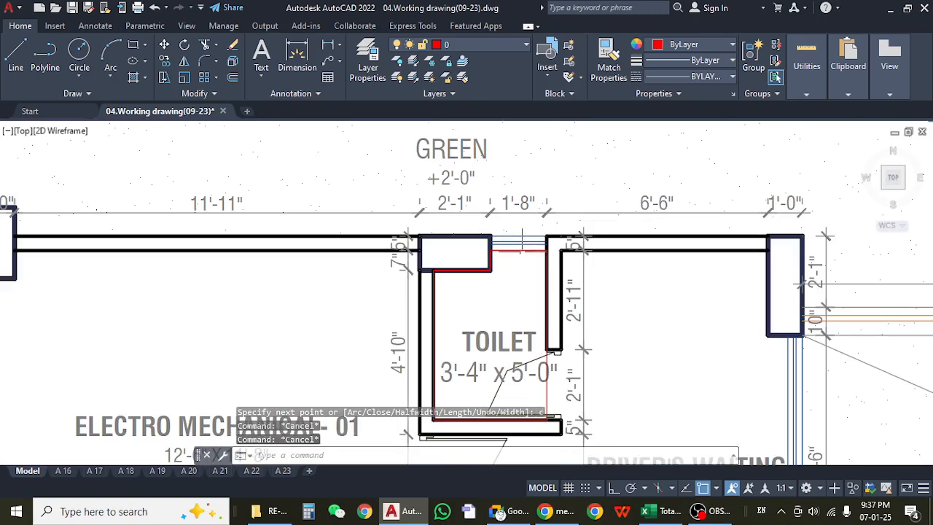
# - List the properties of the closed toilet polyline to read its perimeter
pyautogui.click(521, 250)
pyautogui.moveTo(490, 325); pyautogui.dragTo(416, 311)
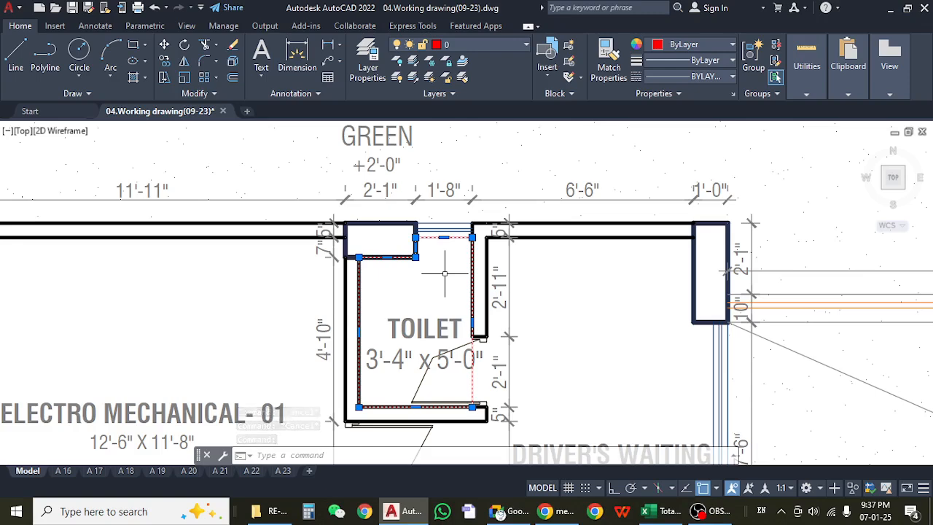
pyautogui.write('LIST')
pyautogui.press('Return')
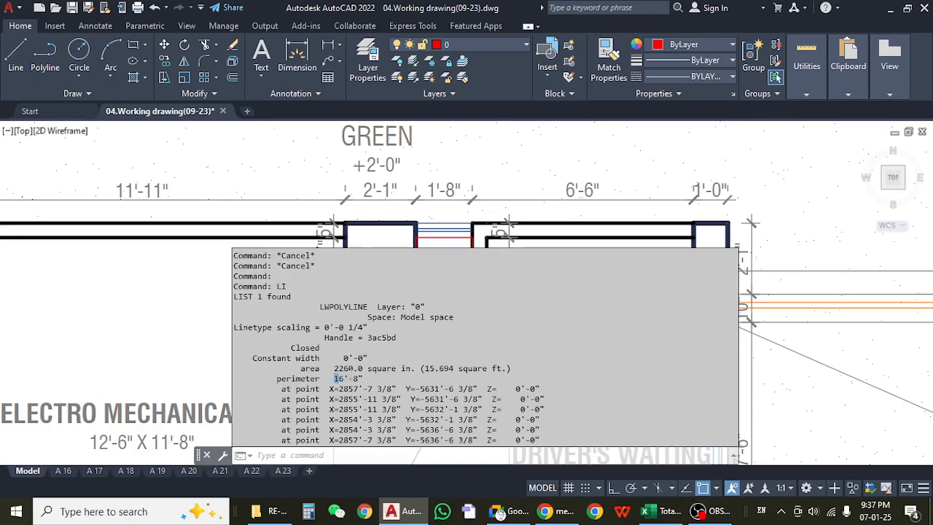
pyautogui.press('Escape')
pyautogui.press('Escape')
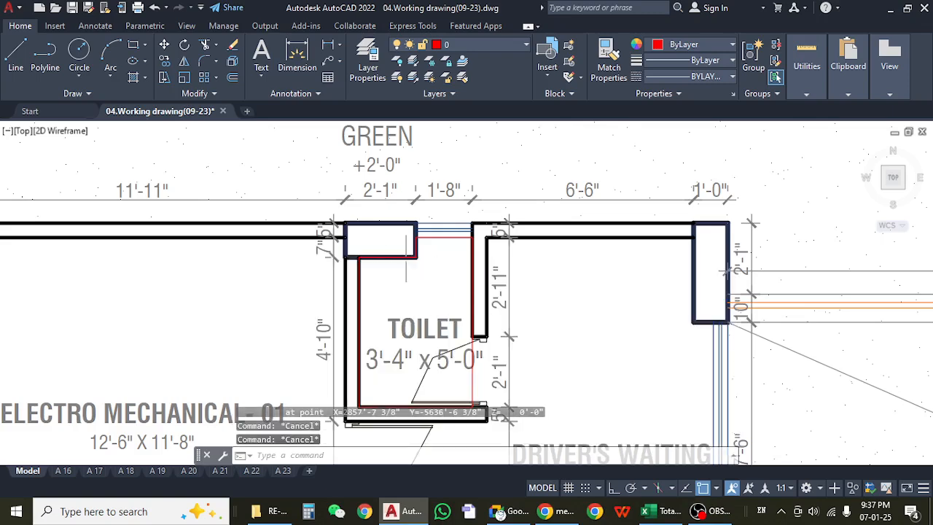
# - Examine the dimension of the toilet wall shared with the Electro Mechanical-01 room
pyautogui.moveTo(510, 340); pyautogui.dragTo(521, 326)
pyautogui.press('Escape')
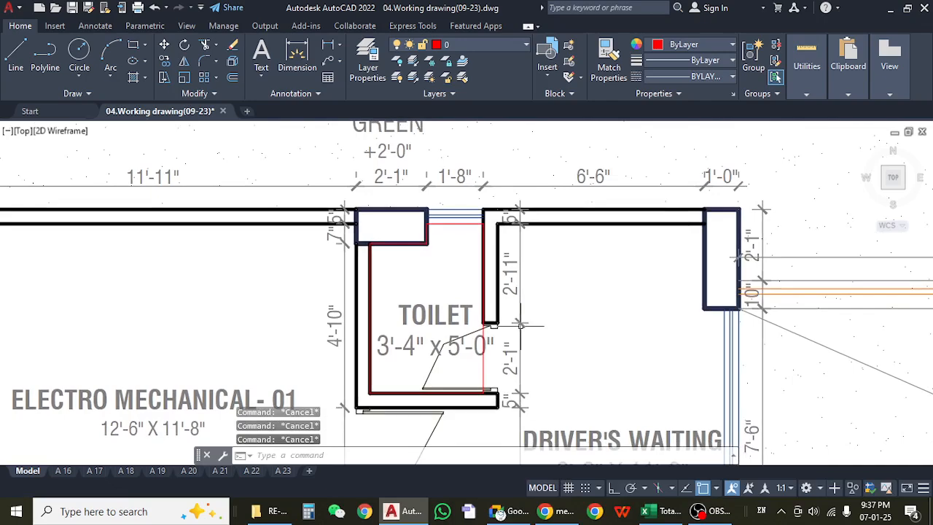
pyautogui.moveTo(421, 348); pyautogui.dragTo(453, 341)
pyautogui.moveTo(430, 291); pyautogui.dragTo(407, 292)
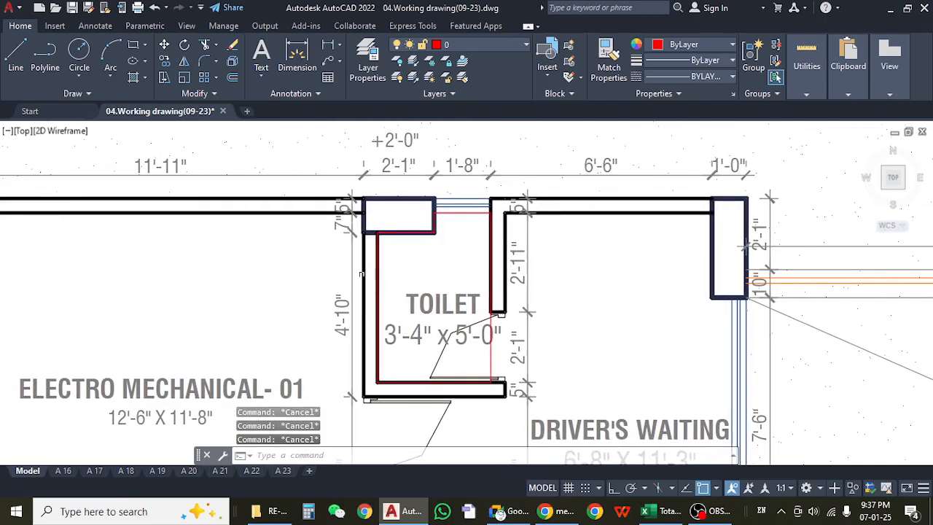
pyautogui.click(341, 316)
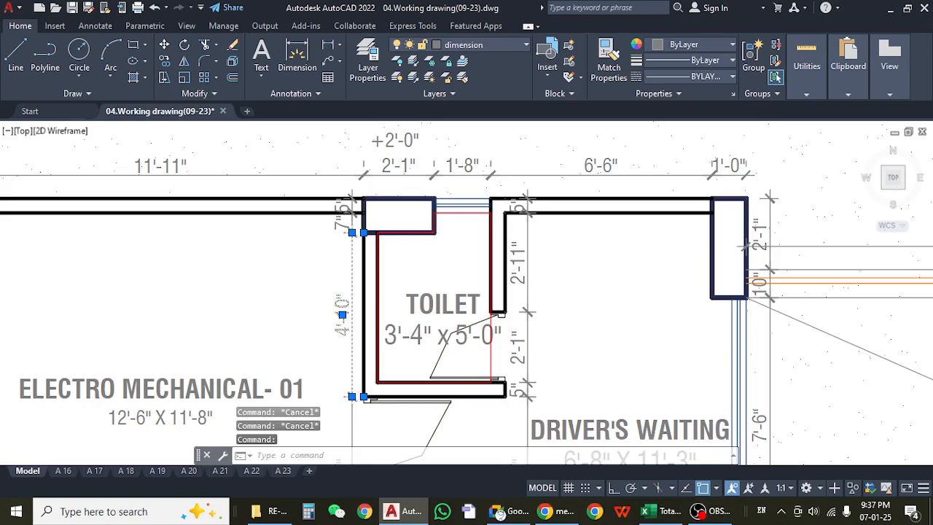
pyautogui.moveTo(441, 279); pyautogui.dragTo(425, 286)
pyautogui.press('Escape')
pyautogui.press('Escape')
# - Examine the dimensions of the toilet's column, window opening and the wall beside the door
pyautogui.click(392, 180)
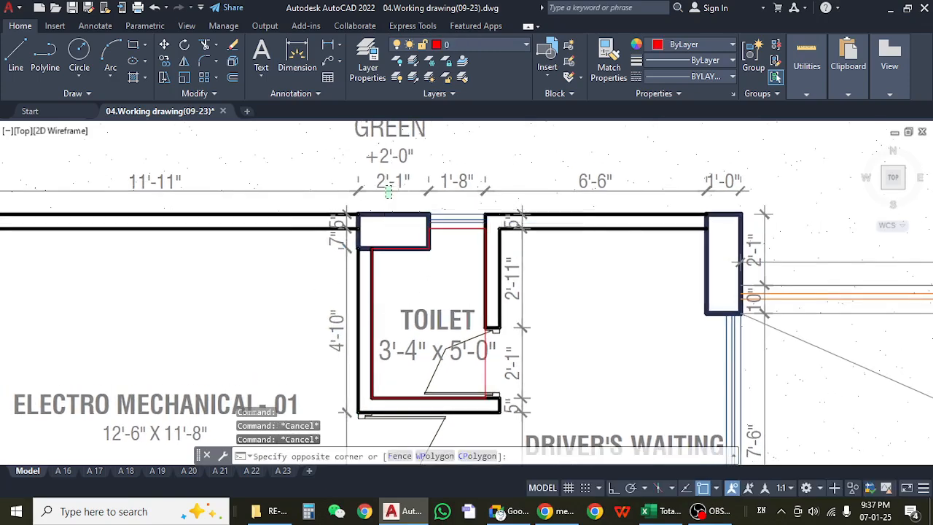
pyautogui.click(410, 258)
pyautogui.press('Escape')
pyautogui.click(457, 187)
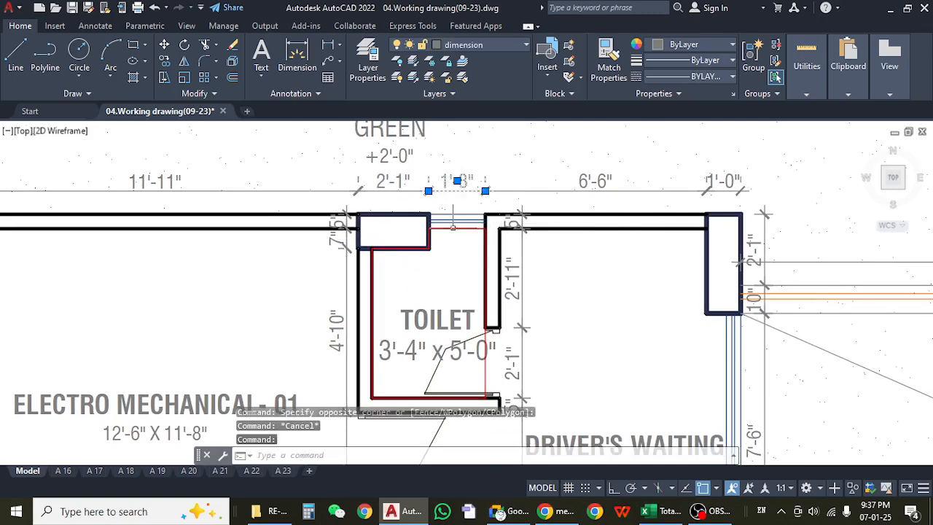
pyautogui.press('Escape')
pyautogui.click(519, 272)
pyautogui.moveTo(545, 324); pyautogui.dragTo(557, 274)
pyautogui.press('Escape')
pyautogui.click(530, 310)
pyautogui.press('Escape')
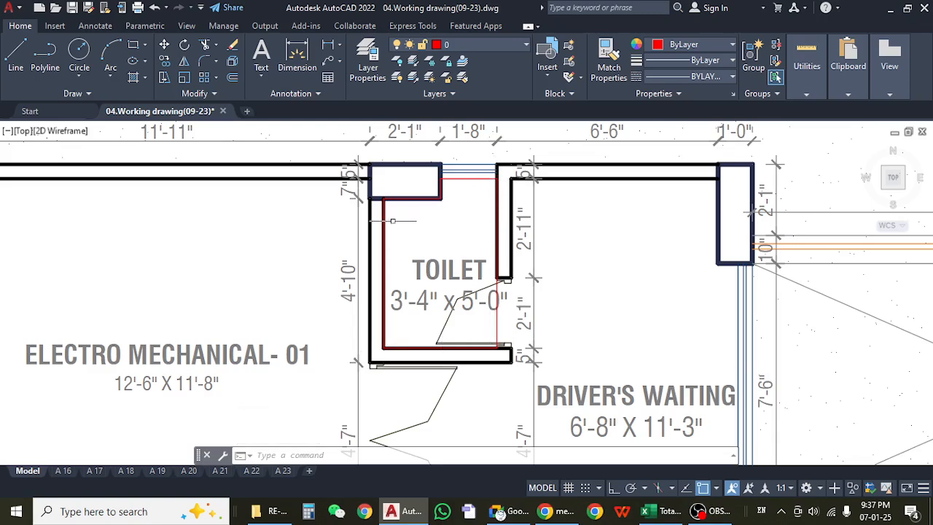
# - Compare the shared side wall's dimension with the column projection's dimension at the toilet corner
pyautogui.click(348, 279)
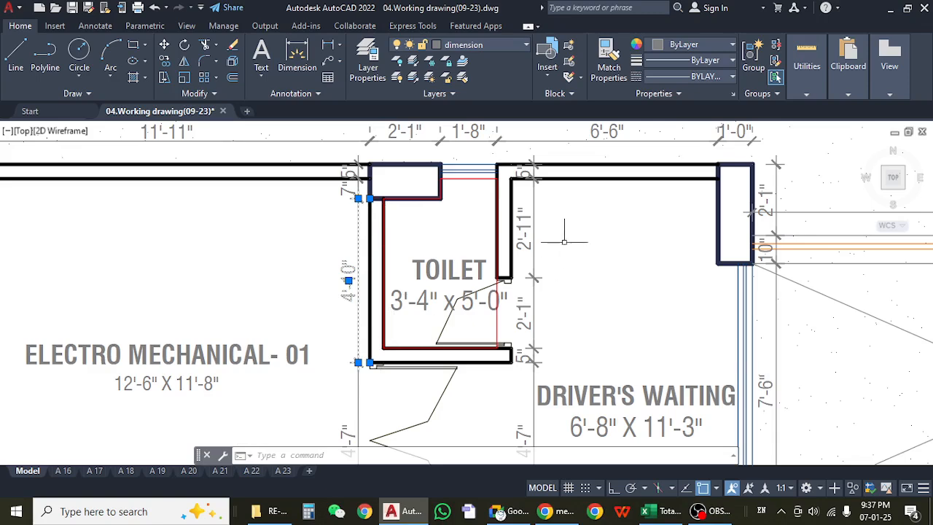
pyautogui.press('Escape')
pyautogui.press('Escape')
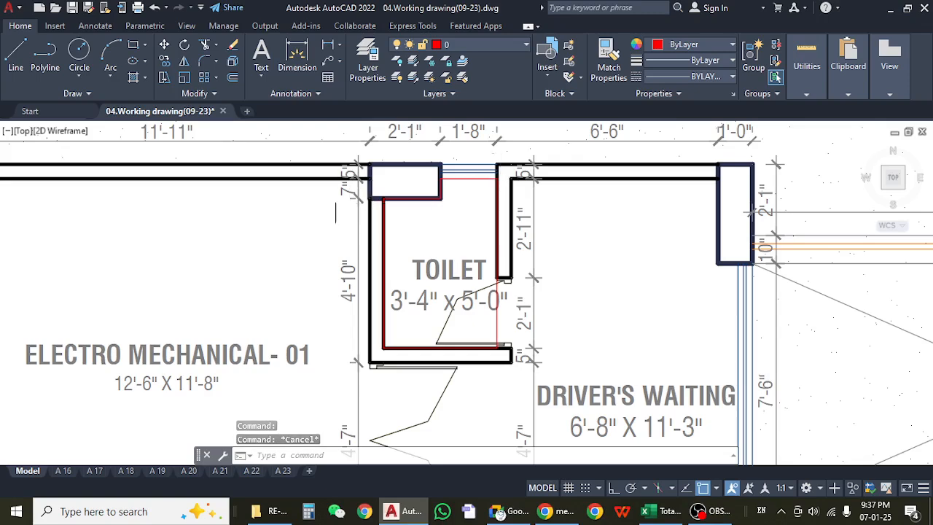
pyautogui.click(353, 187)
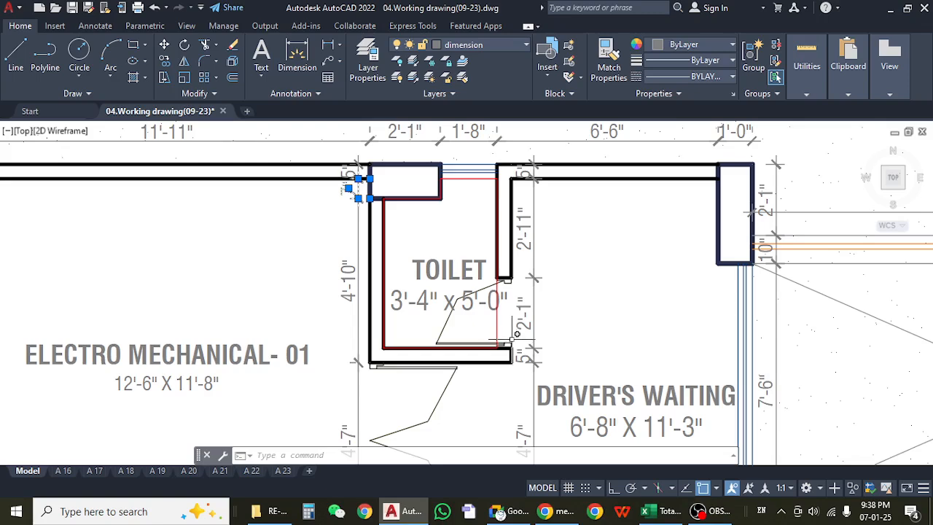
pyautogui.moveTo(460, 274); pyautogui.dragTo(413, 310)
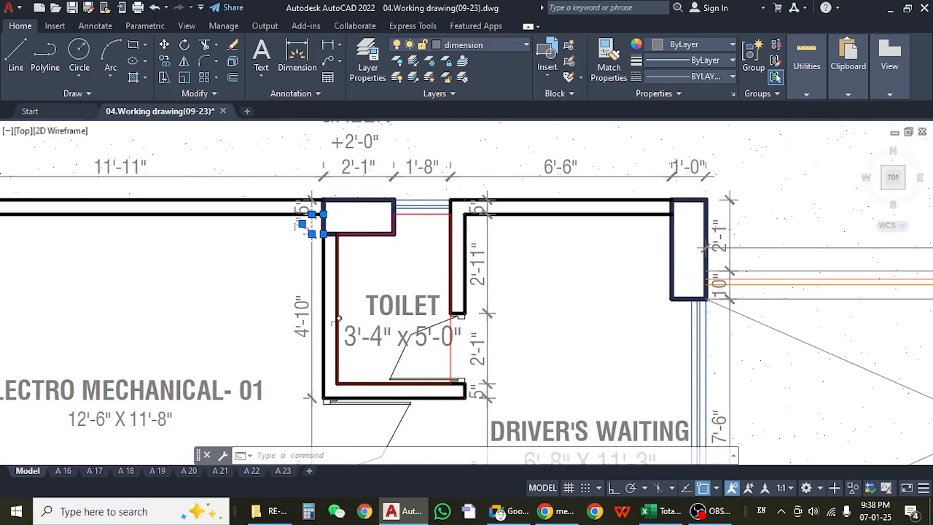
pyautogui.moveTo(392, 223); pyautogui.dragTo(396, 262)
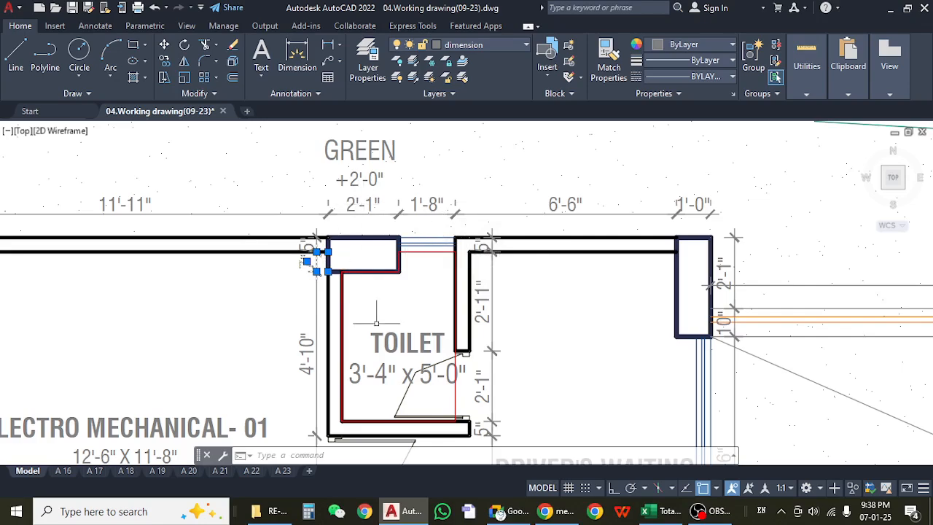
# - Highlight the red polyline around the toilet's interior to review the measured wall perimeter, and clear the selection
pyautogui.moveTo(377, 321)
pyautogui.mouseDown()
pyautogui.moveTo(391, 246)
pyautogui.moveTo(392, 312)
pyautogui.mouseUp()
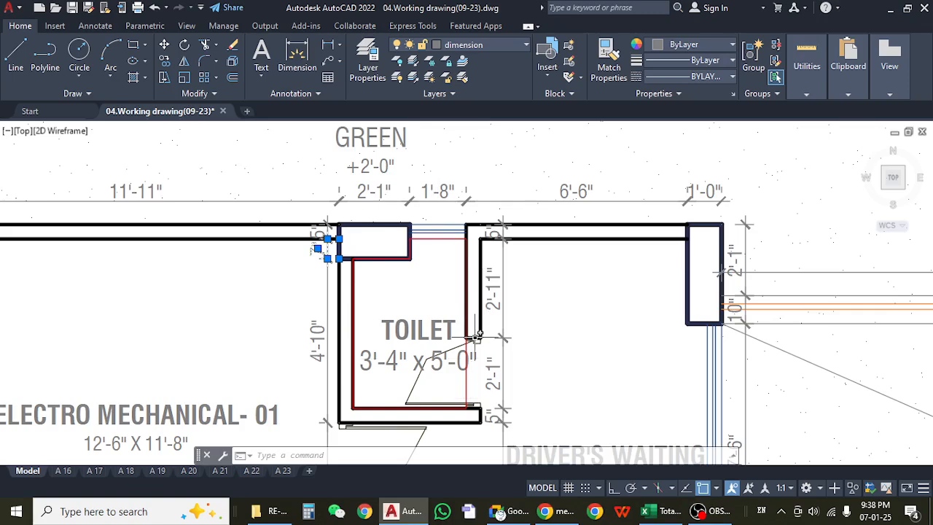
pyautogui.click(395, 258)
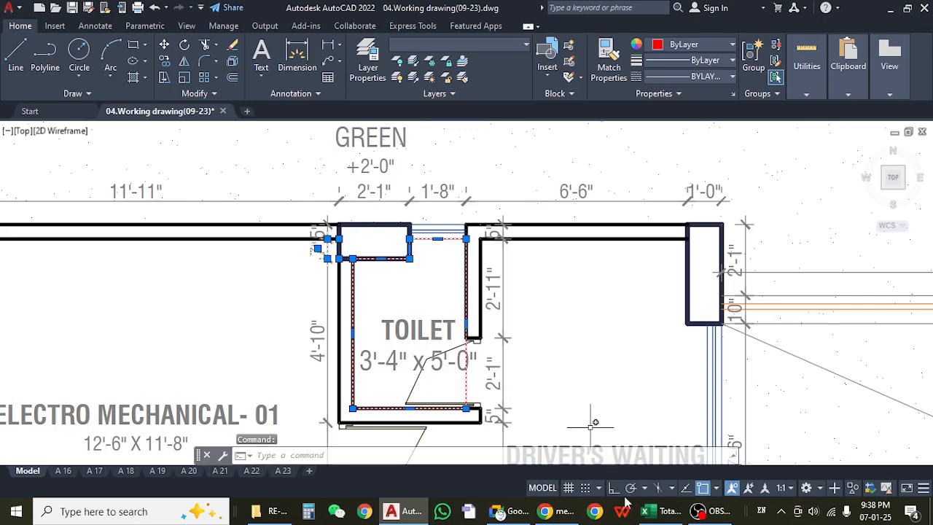
pyautogui.press('Escape')
# - Switch to the Total Estimate workbook in Excel and locate the ground-floor driver's toilet length and its HW3 deduction
pyautogui.click(648, 513)
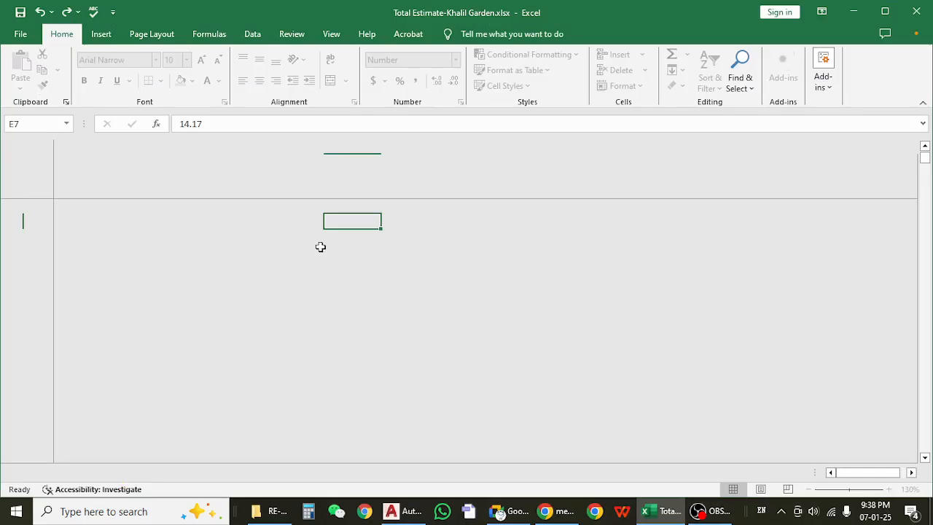
pyautogui.scroll(1, 354, 273)
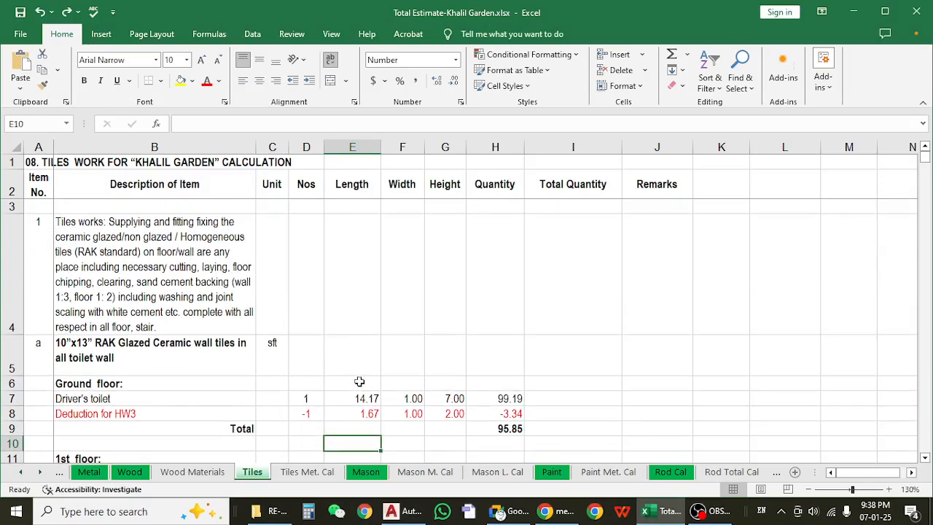
pyautogui.scroll(-1, 400, 364)
pyautogui.scroll(-1, 427, 338)
pyautogui.scroll(1, 302, 349)
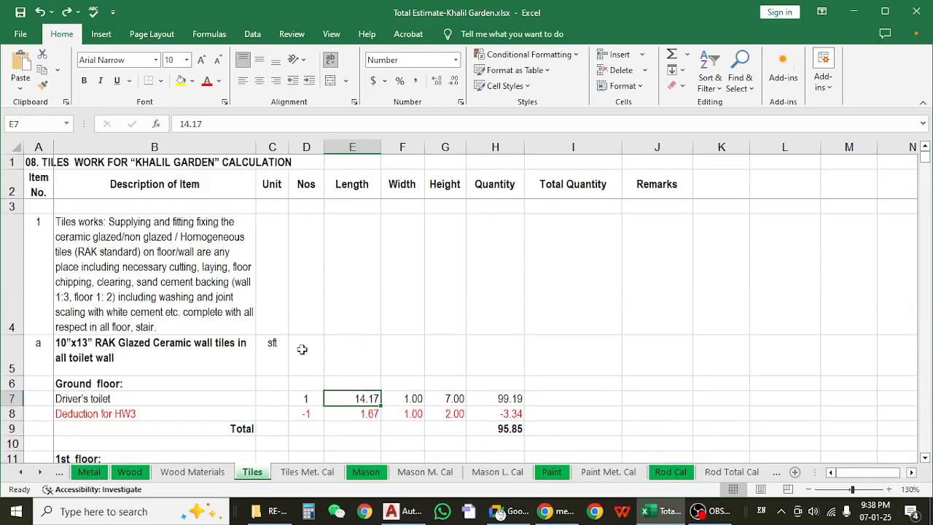
pyautogui.click(348, 412)
pyautogui.click(353, 396)
pyautogui.click(362, 413)
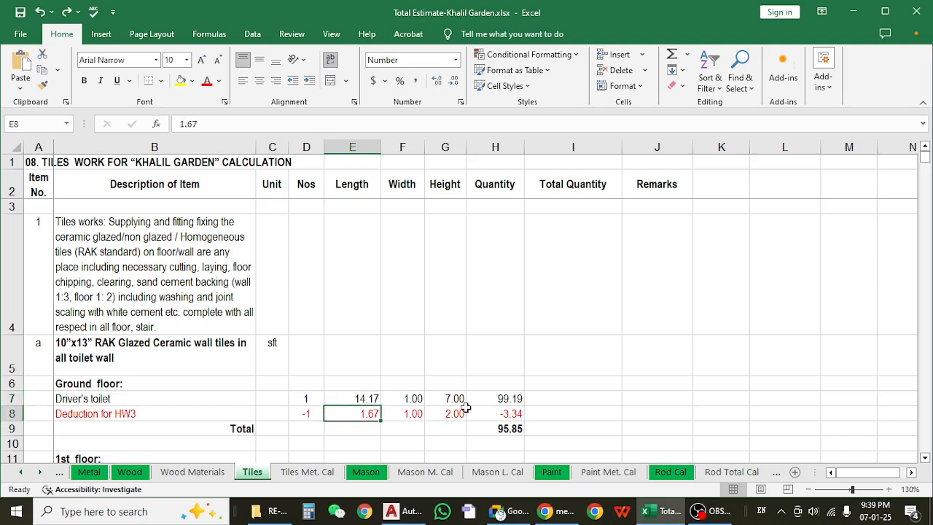
# - Compare the length values of the driver's toilet row and the HW3 deduction row
pyautogui.click(350, 398)
pyautogui.click(351, 414)
pyautogui.click(352, 398)
pyautogui.click(352, 414)
pyautogui.click(354, 397)
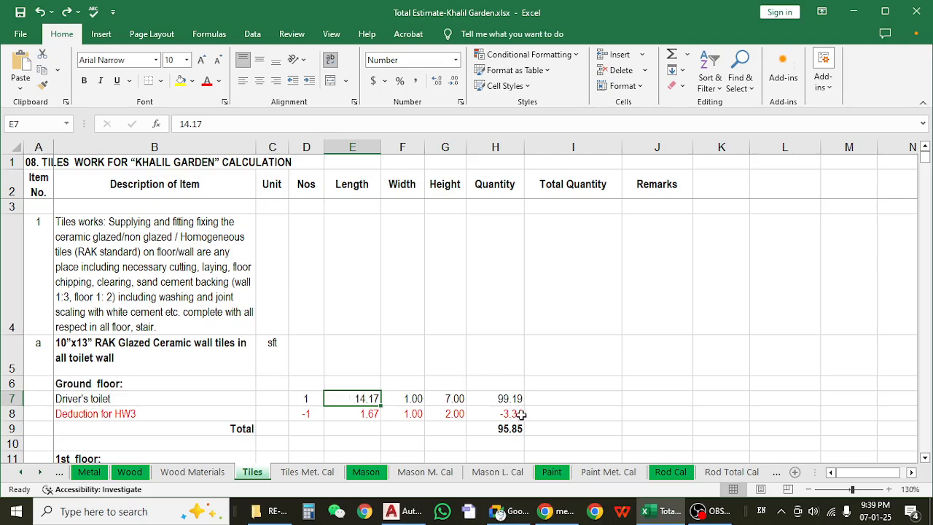
pyautogui.click(367, 423)
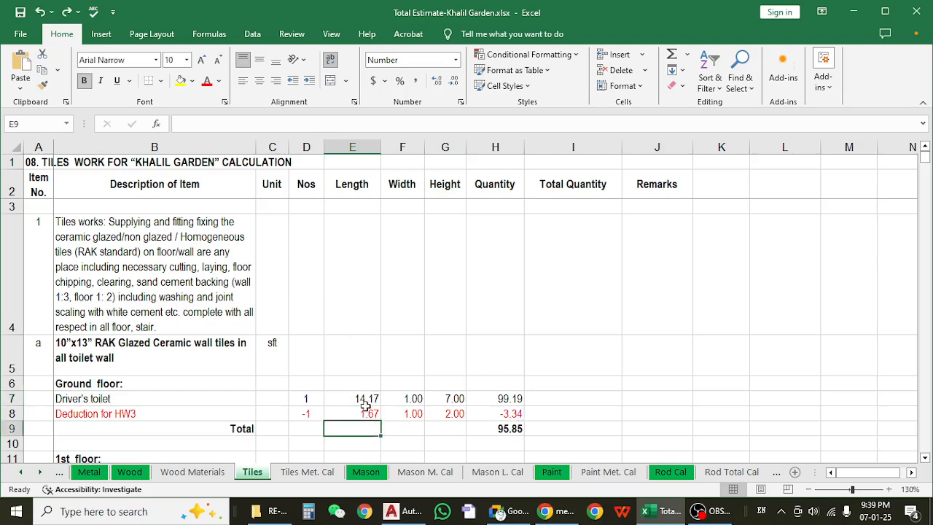
pyautogui.click(366, 397)
pyautogui.click(360, 415)
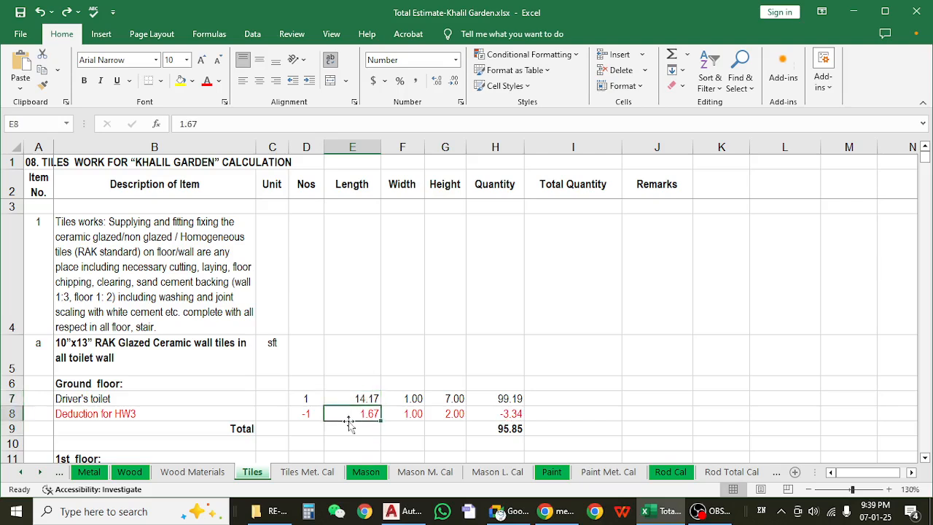
# - Check the HW3 deduction's description against the toilet's window opening in AutoCAD, and return to the Excel estimate
pyautogui.click(168, 421)
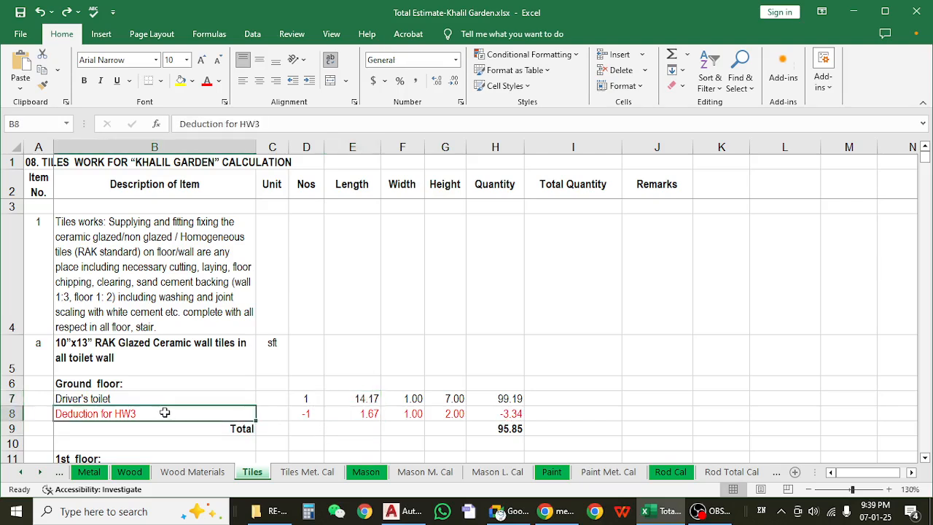
pyautogui.click(392, 512)
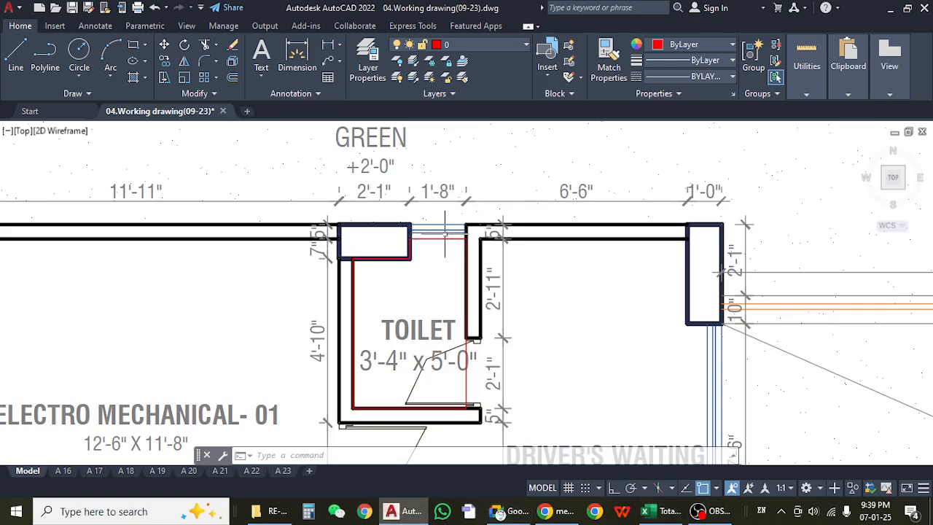
pyautogui.click(653, 511)
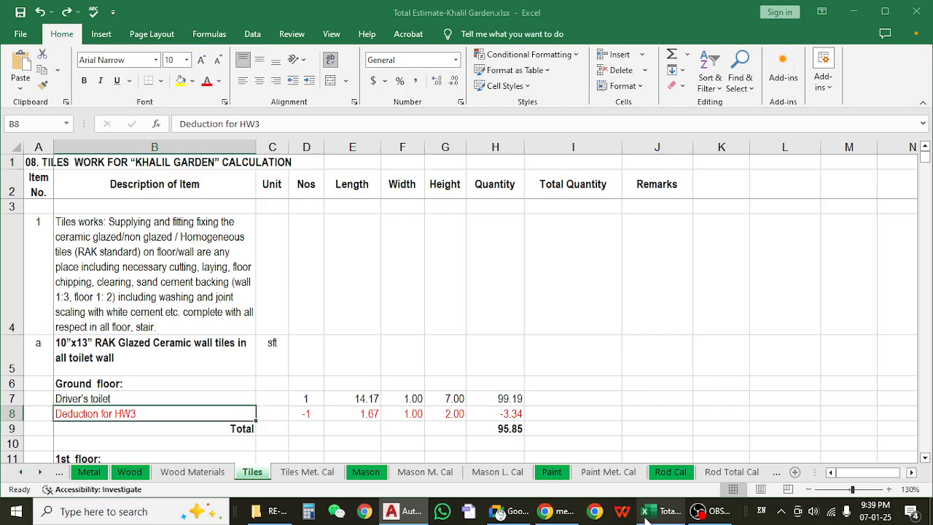
# - Examine the length, width, height, count and quantity formula of the HW3 deduction row
pyautogui.click(368, 414)
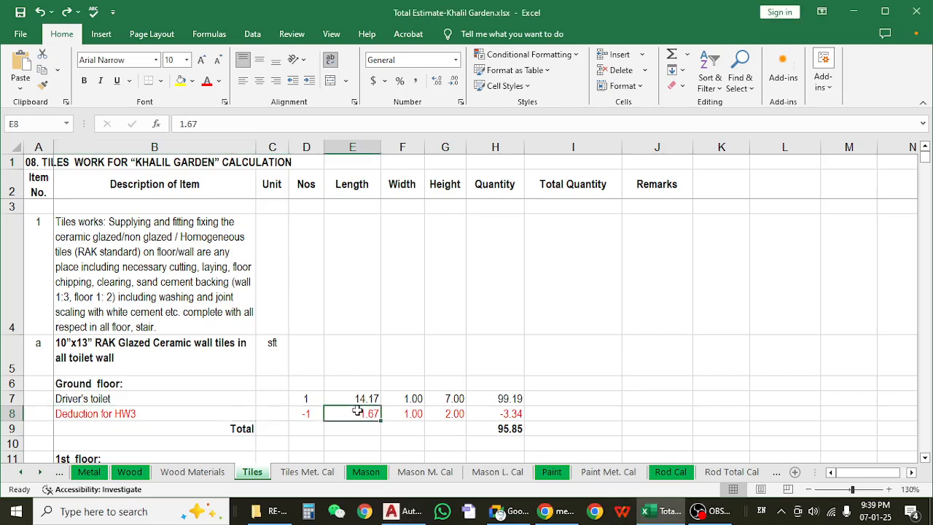
pyautogui.click(411, 413)
pyautogui.click(450, 414)
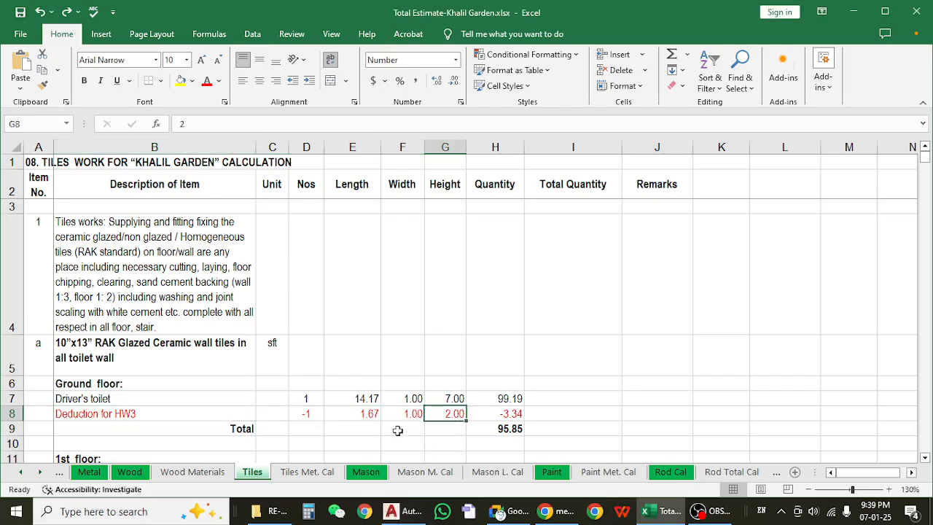
pyautogui.click(371, 412)
pyautogui.click(452, 413)
pyautogui.click(366, 413)
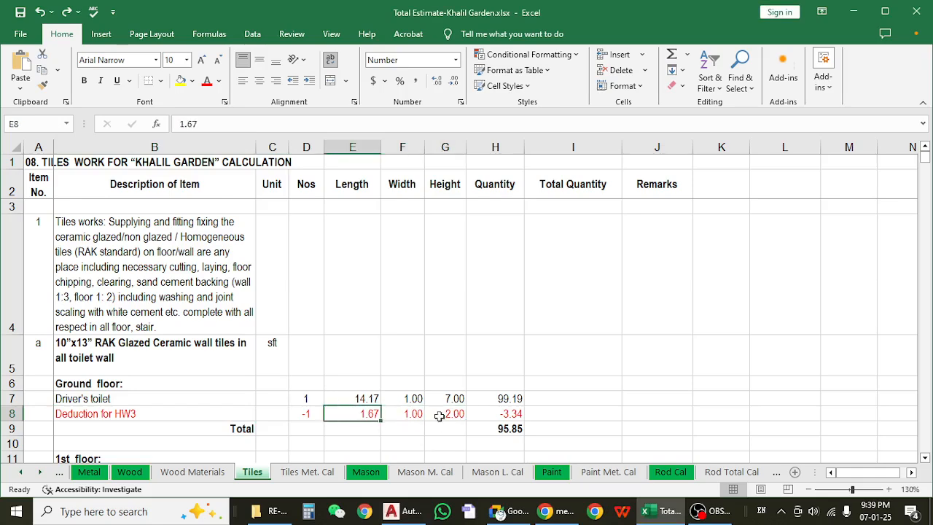
pyautogui.click(448, 413)
pyautogui.click(490, 411)
pyautogui.click(308, 412)
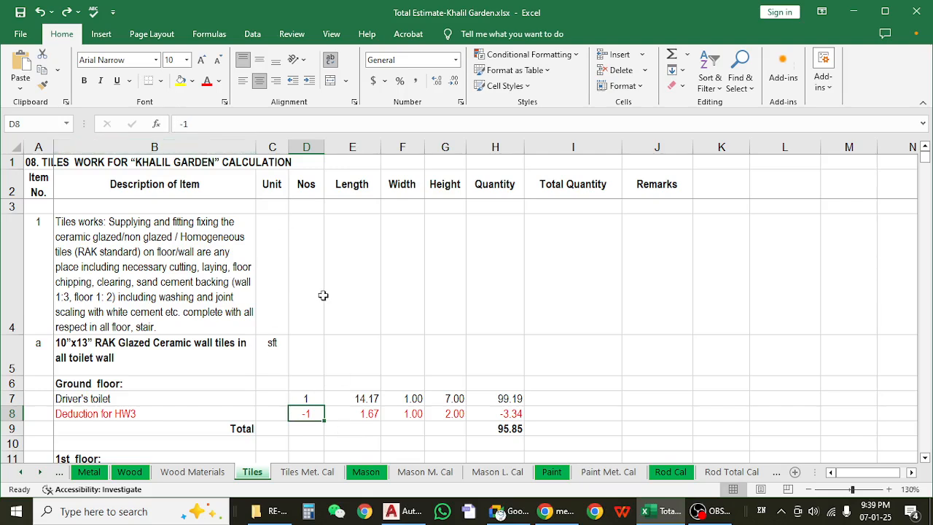
pyautogui.click(444, 413)
pyautogui.click(510, 419)
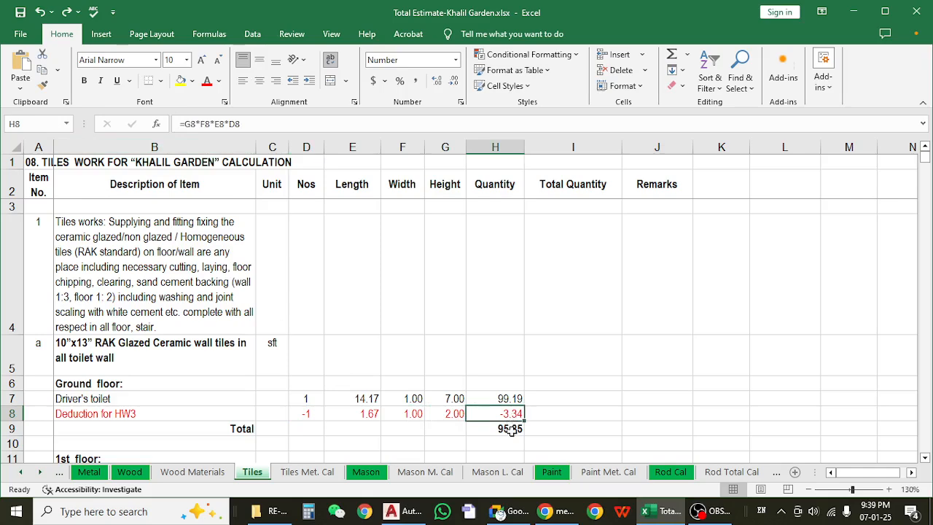
# - Try a positive Nos value of 1 for the HW3 deduction and check its effect on the quantity
pyautogui.click(321, 414)
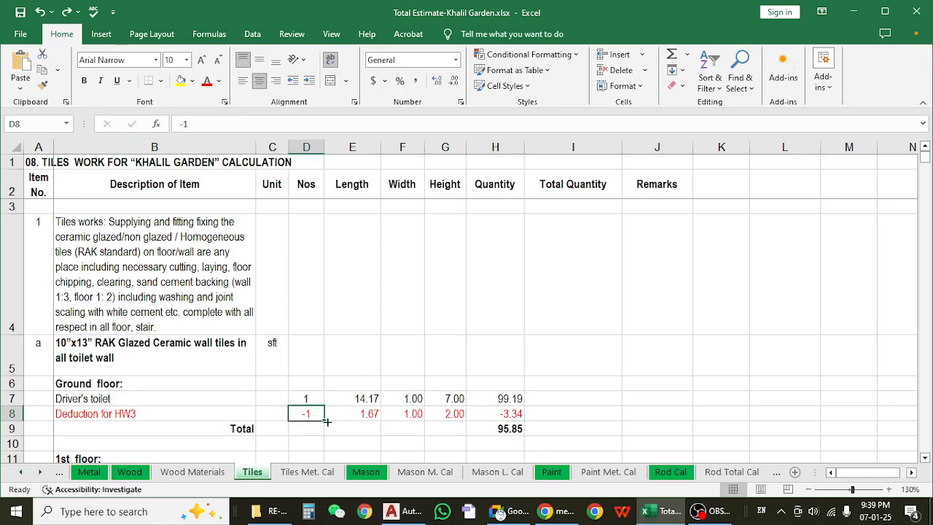
pyautogui.click(182, 124)
pyautogui.press('Delete')
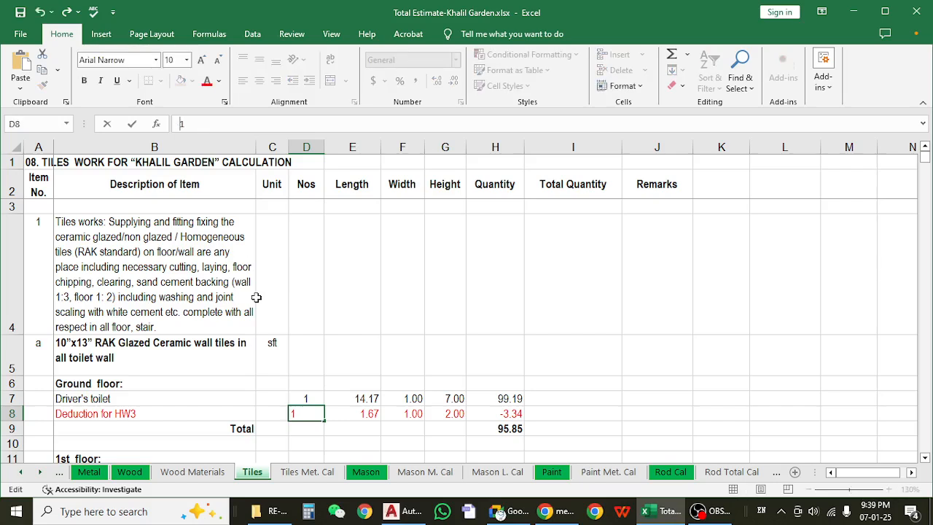
pyautogui.click(510, 428)
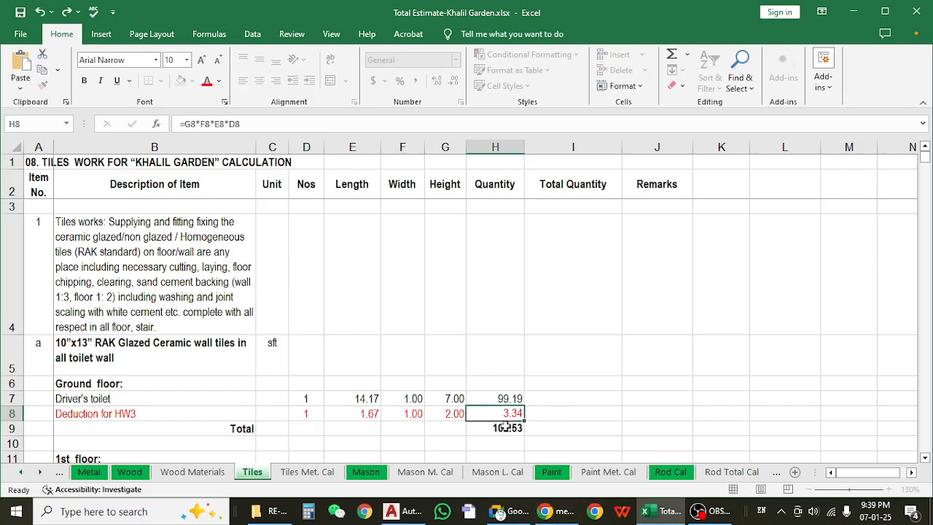
# - Restore the HW3 deduction's Nos value to -1
pyautogui.click(307, 414)
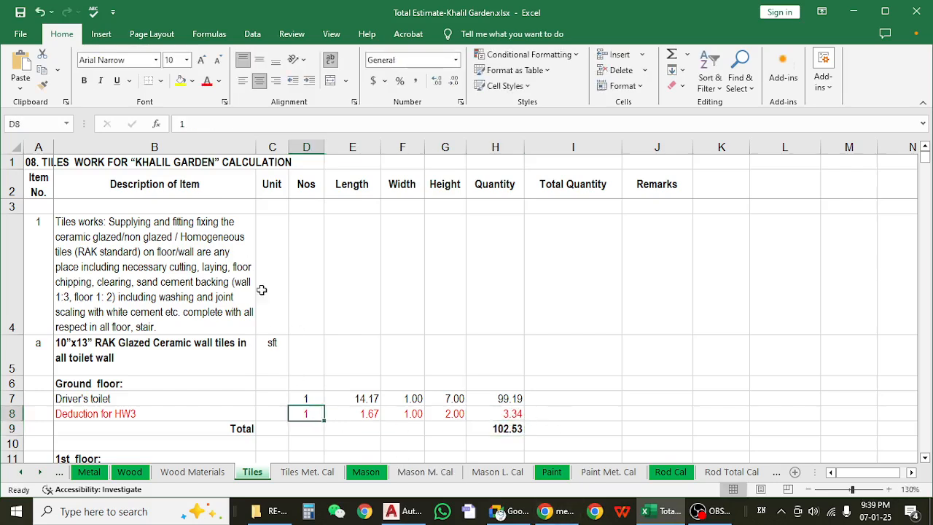
pyautogui.click(180, 123)
pyautogui.write('-')
pyautogui.press('Return')
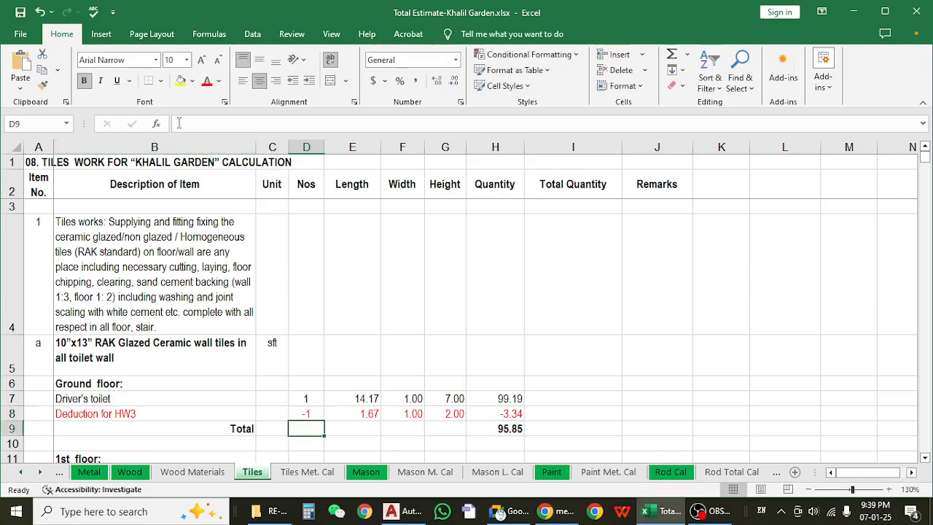
# - Examine the ground-floor Total formula and the two quantities it sums
pyautogui.click(503, 426)
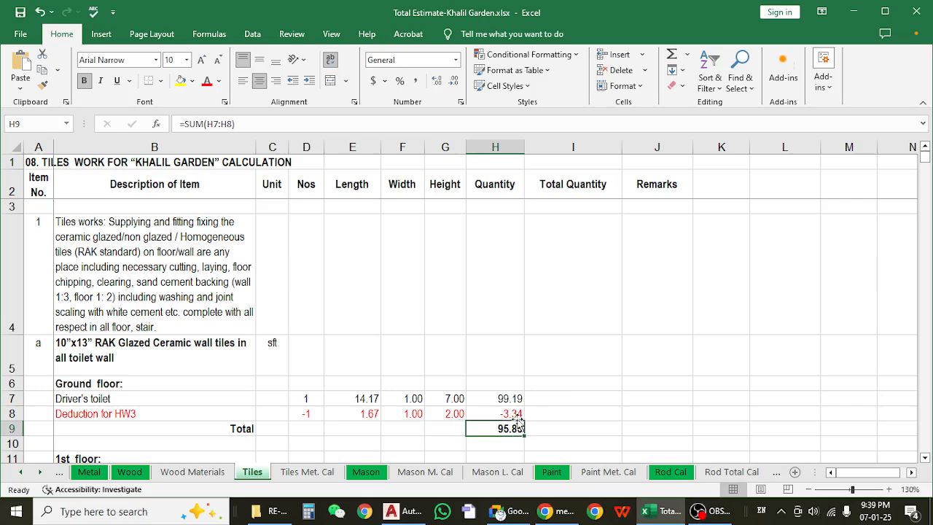
pyautogui.click(252, 123)
pyautogui.press('Escape')
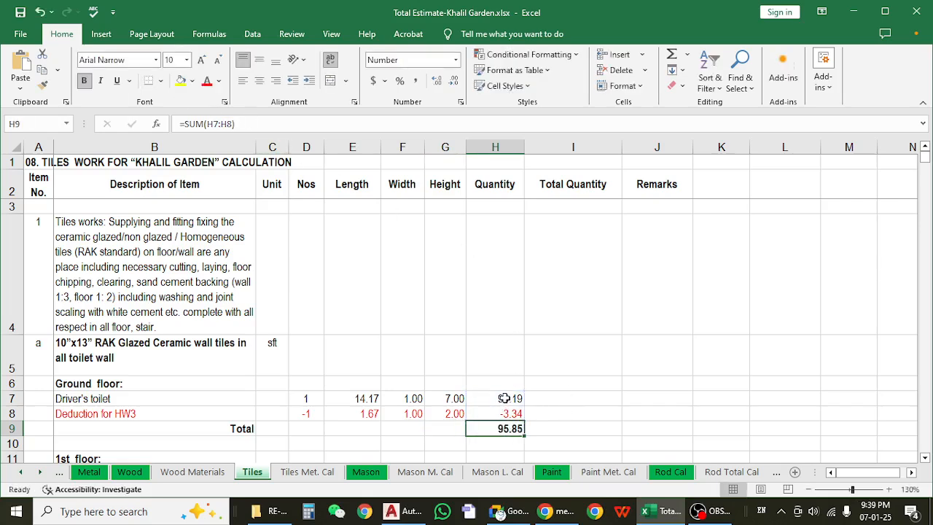
pyautogui.click(503, 398)
pyautogui.click(502, 415)
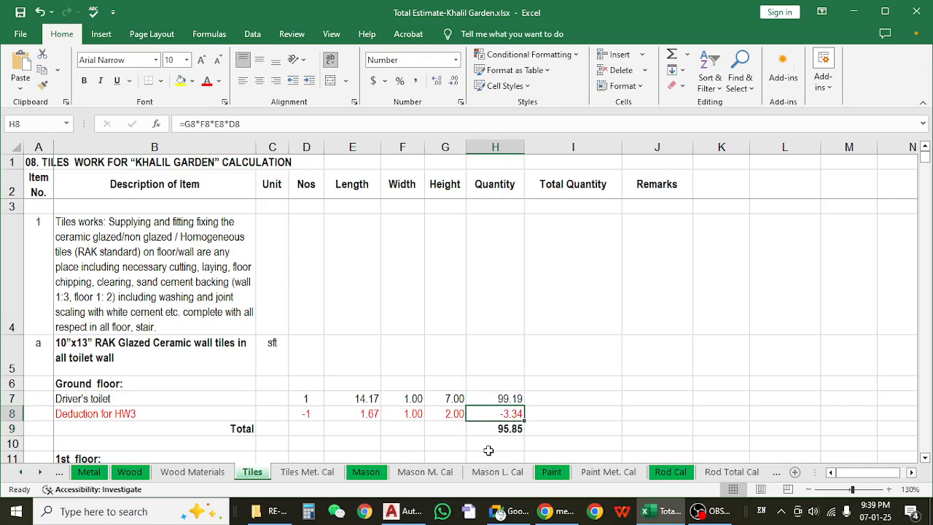
pyautogui.click(516, 431)
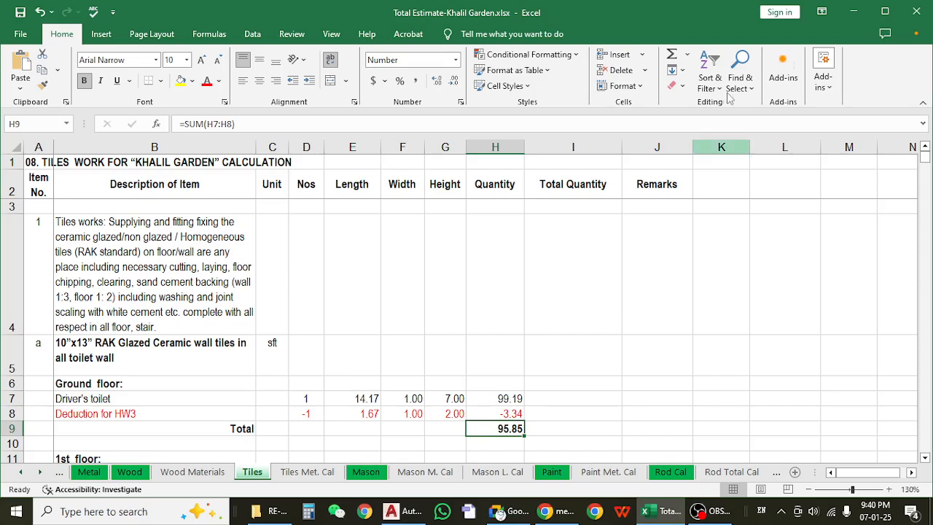
# - Go back to the architectural drawings folder in File Explorer and open 18.Toilet detail (68).dwg in AutoCAD
pyautogui.click(853, 11)
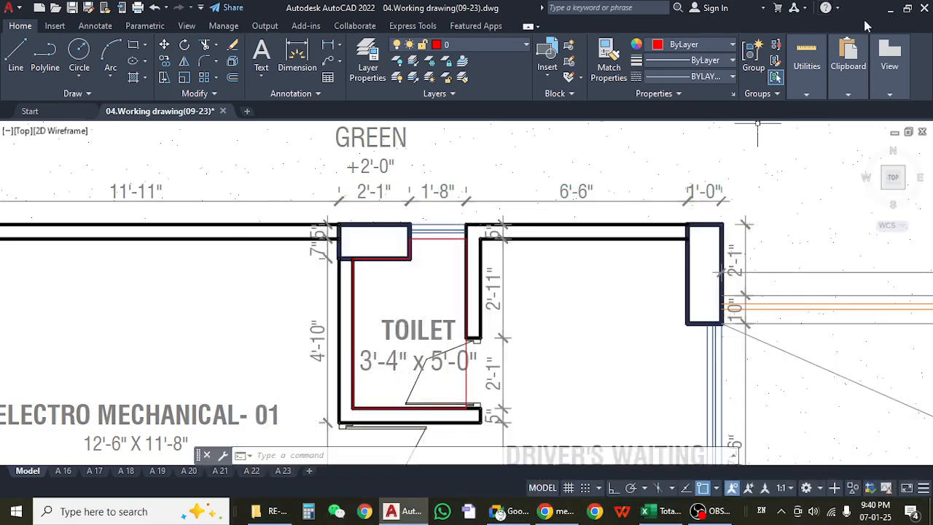
pyautogui.click(888, 9)
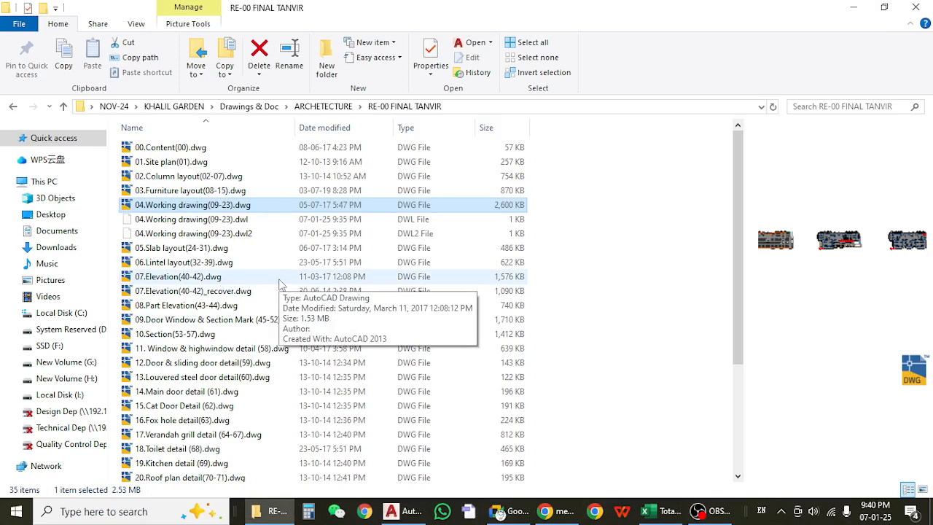
pyautogui.click(12, 106)
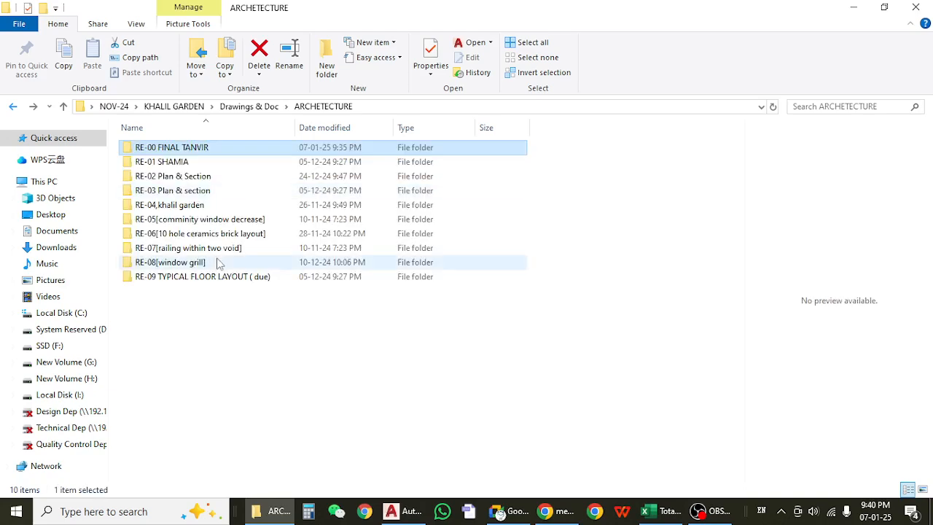
pyautogui.doubleClick(206, 149)
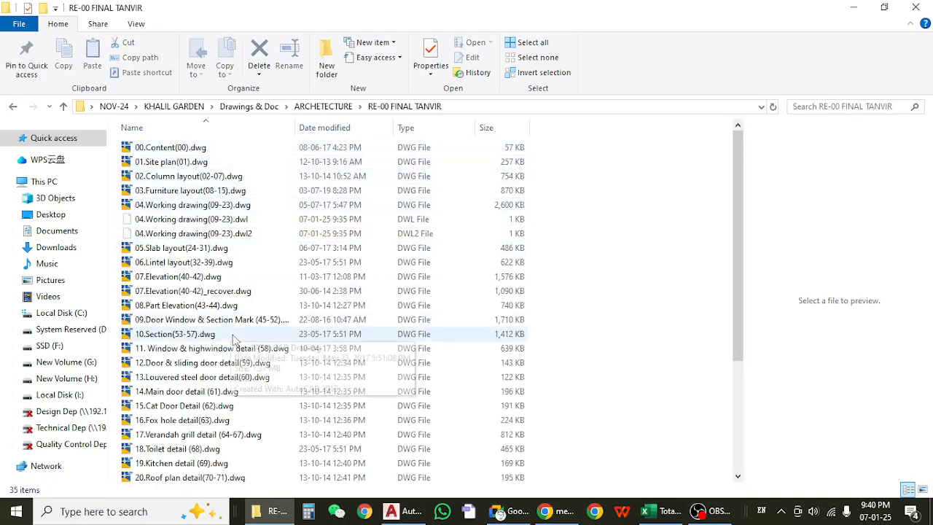
pyautogui.scroll(-2, 241, 338)
pyautogui.scroll(-1, 226, 319)
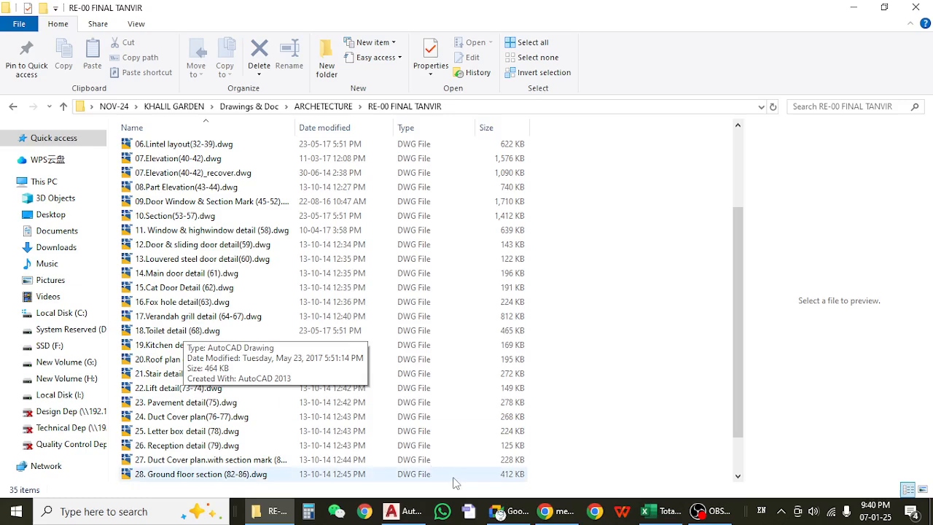
pyautogui.scroll(-1, 216, 277)
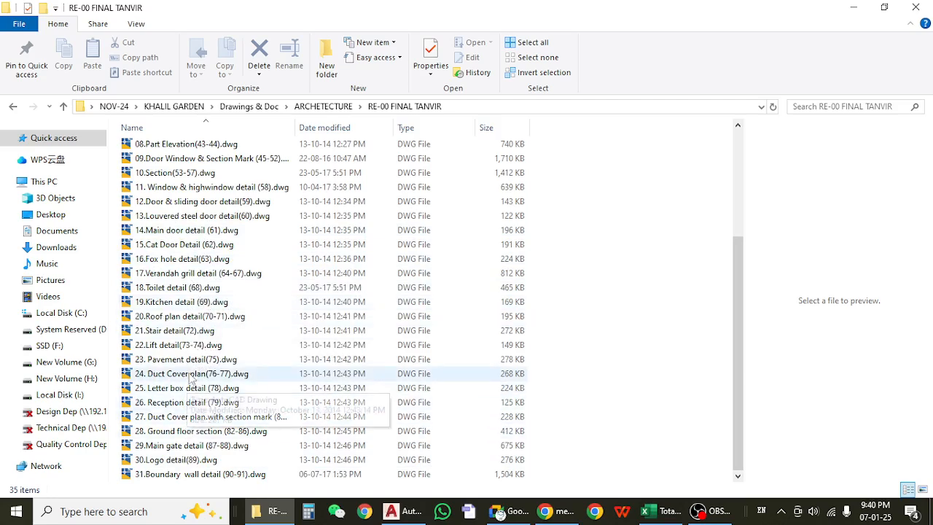
pyautogui.click(196, 291)
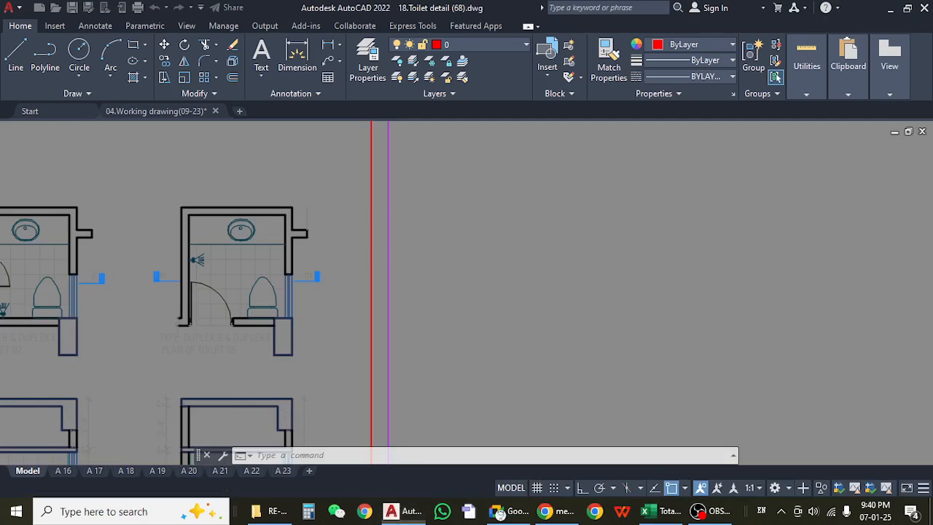
# - Show the toilet detail drawing in model space and examine the wall tile heights in the Type B & E toilet sections
pyautogui.click(27, 471)
pyautogui.scroll(5, 153, 328)
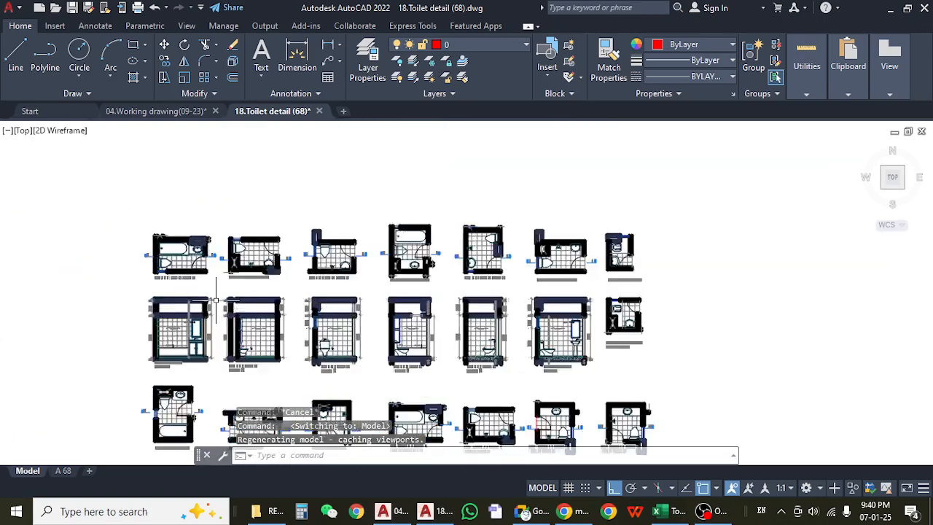
pyautogui.scroll(8, 290, 264)
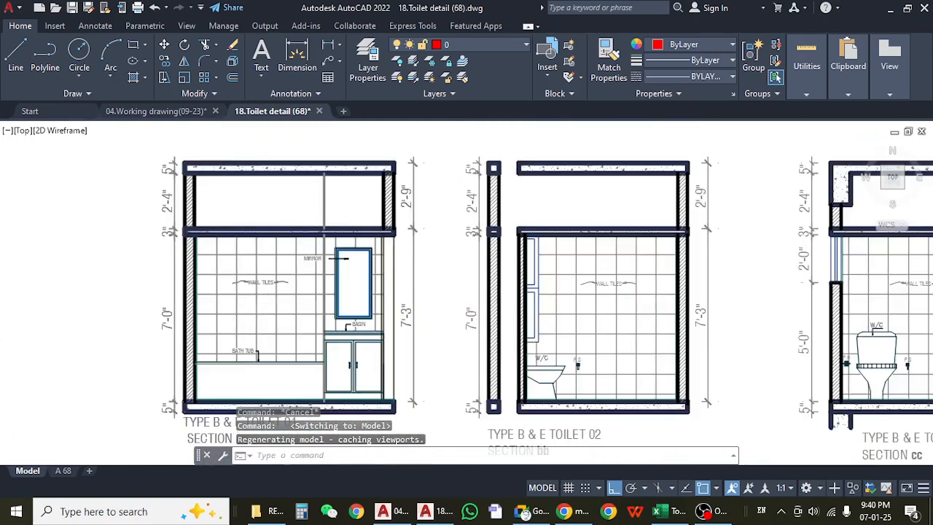
# - Check the wall tile height dimension in the Type B & E Toilet 01 section aa
pyautogui.scroll(-2, 290, 263)
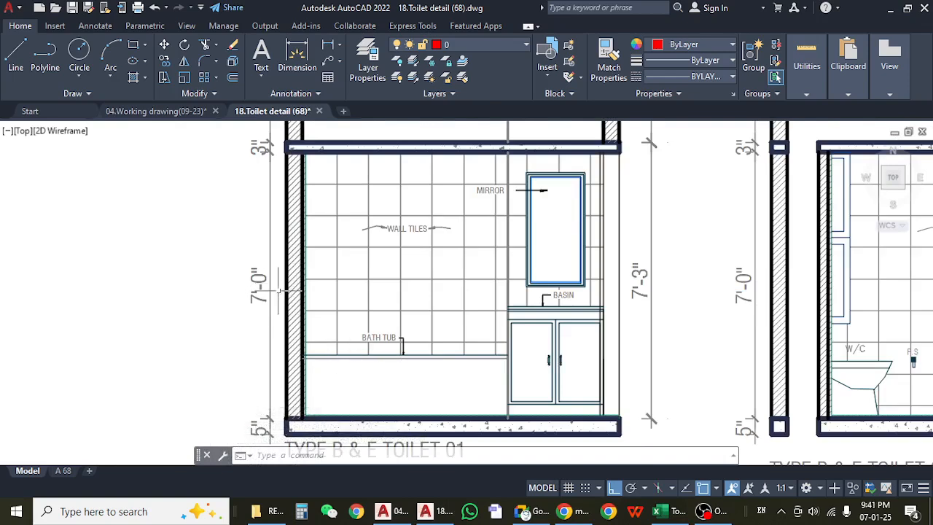
pyautogui.click(267, 272)
pyautogui.click(228, 293)
pyautogui.scroll(-2, 228, 293)
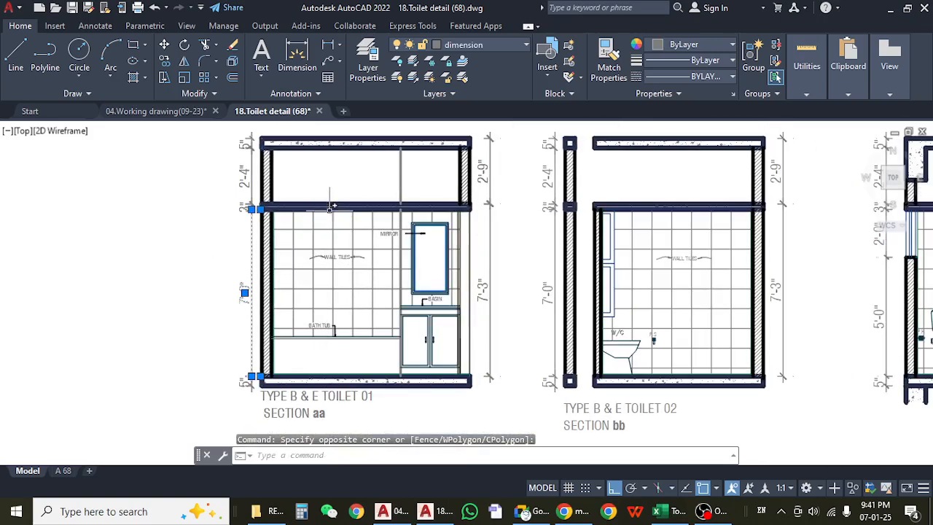
pyautogui.scroll(-2, 282, 246)
pyautogui.scroll(4, 520, 273)
# - Check the wall tiles label and tile height dimension in the Type B & E Toilet 02 section bb, and look over the neighbouring sections
pyautogui.moveTo(565, 287); pyautogui.dragTo(485, 301)
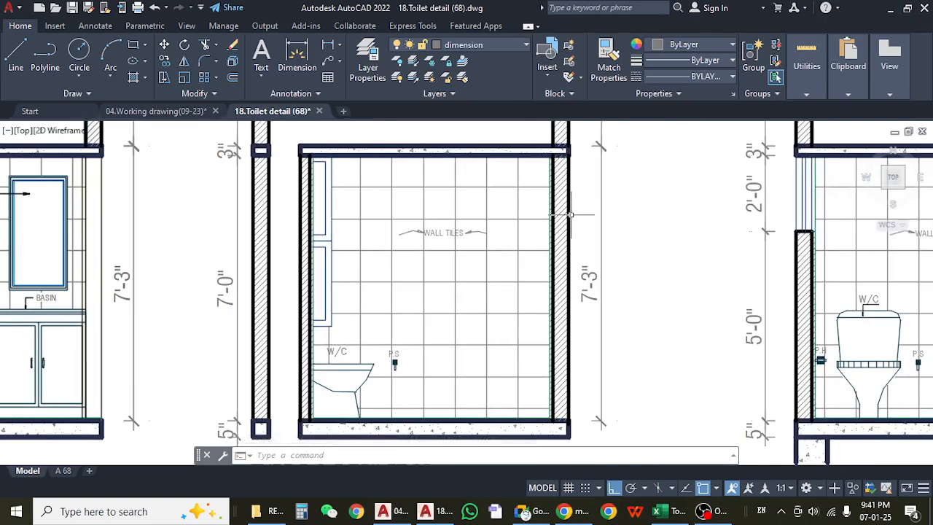
pyautogui.click(235, 208)
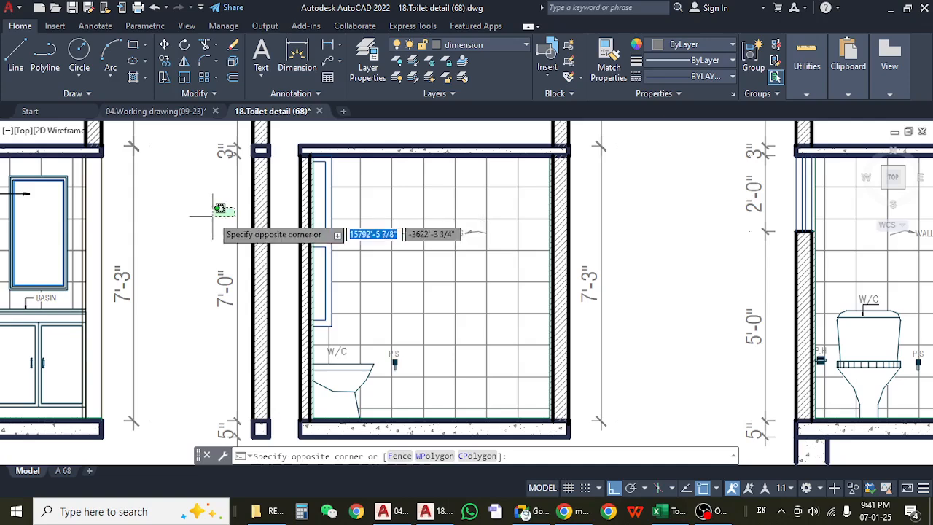
pyautogui.click(212, 217)
pyautogui.moveTo(194, 263)
pyautogui.mouseDown()
pyautogui.moveTo(239, 258)
pyautogui.moveTo(256, 242)
pyautogui.mouseUp()
pyautogui.press('Escape')
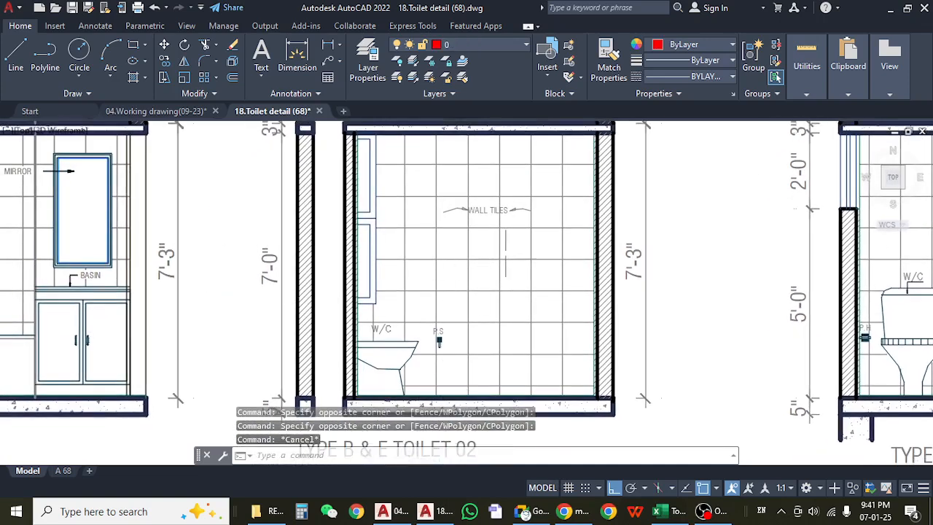
pyautogui.click(475, 223)
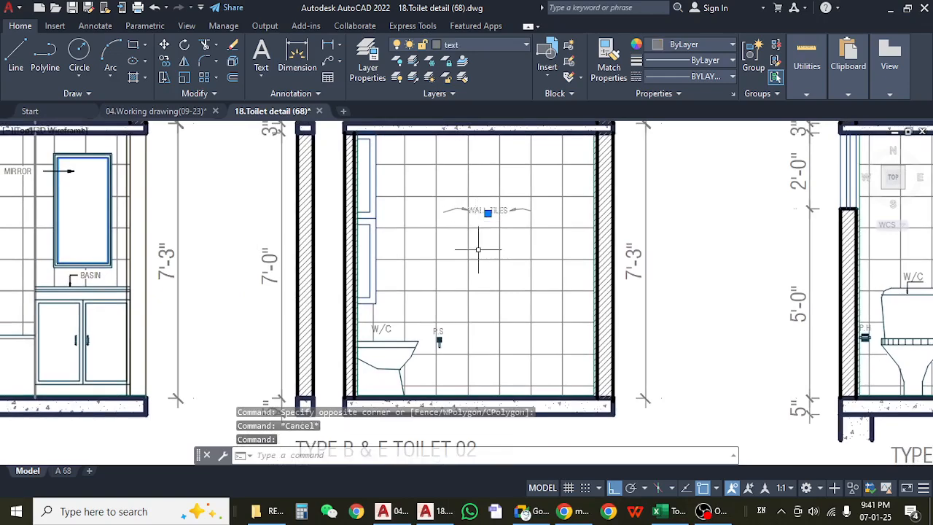
pyautogui.press('Escape')
pyautogui.moveTo(480, 217)
pyautogui.mouseDown()
pyautogui.moveTo(477, 233)
pyautogui.moveTo(469, 216)
pyautogui.mouseUp()
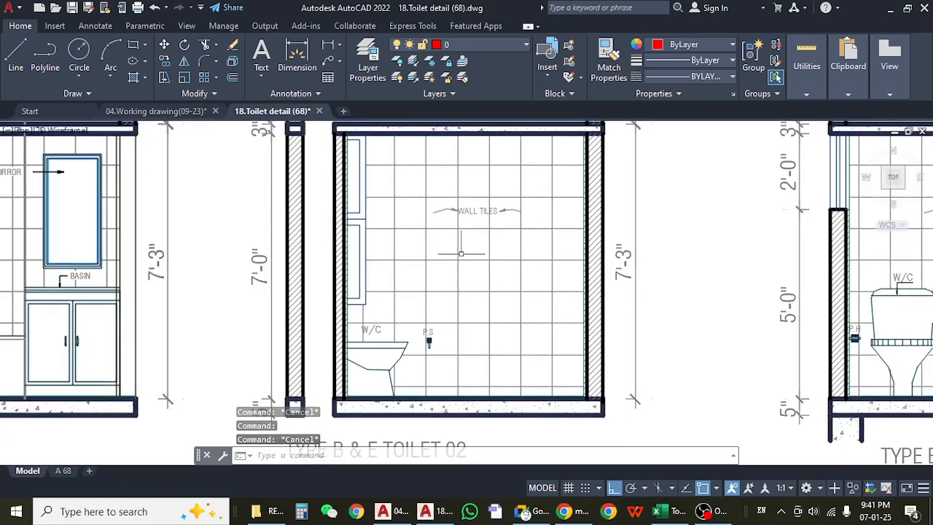
pyautogui.click(271, 290)
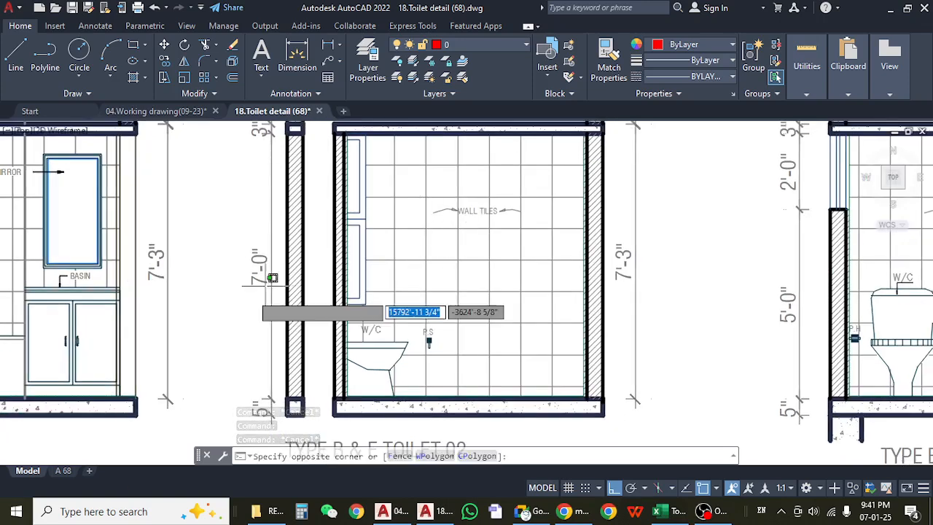
pyautogui.click(248, 283)
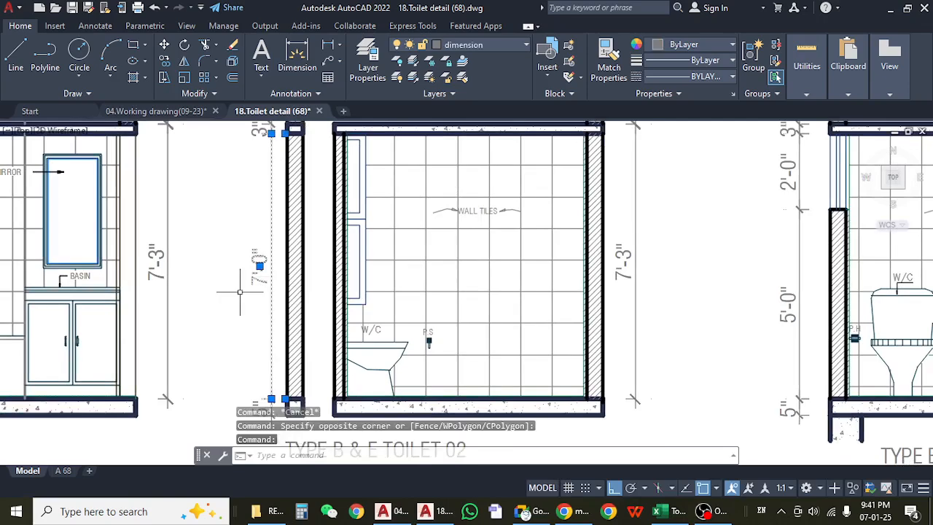
pyautogui.scroll(-3, 239, 290)
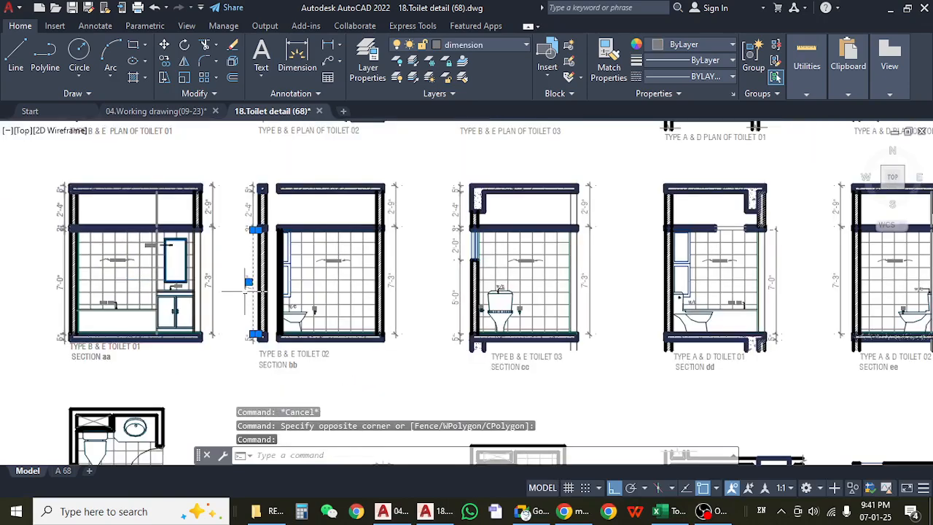
pyautogui.moveTo(452, 370); pyautogui.dragTo(408, 366)
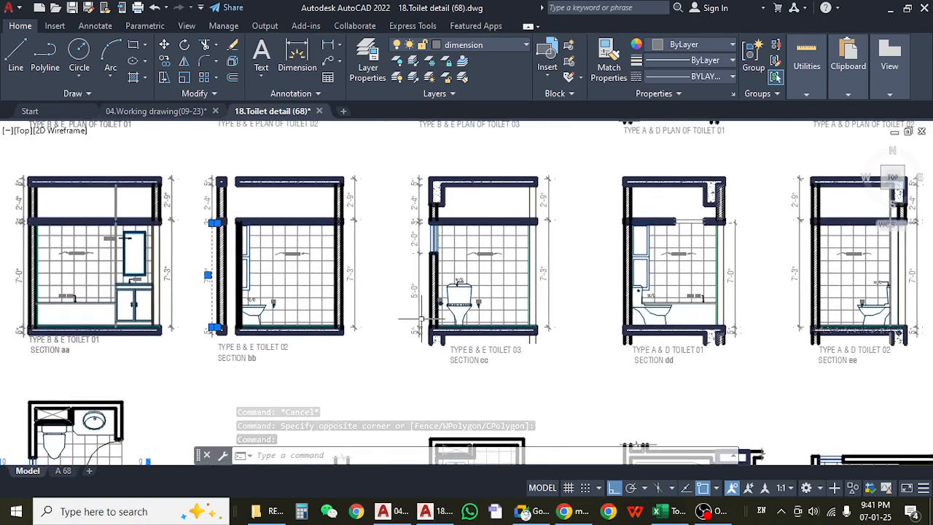
pyautogui.press('Escape')
pyautogui.press('Escape')
# - Switch to the Tiles sheet in Excel and review the toilet wall tile rows from the ground floor down to the 3rd Floor
pyautogui.click(656, 510)
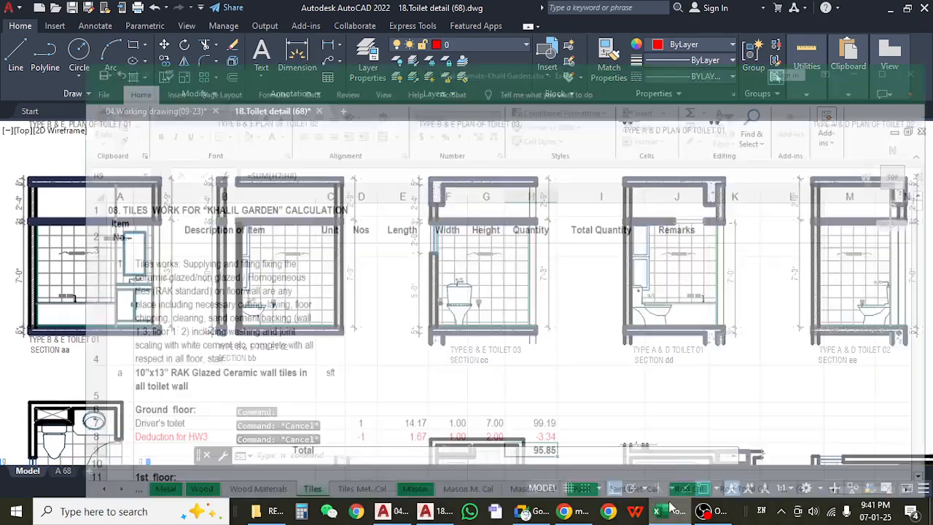
pyautogui.click(428, 378)
pyautogui.scroll(-3, 433, 369)
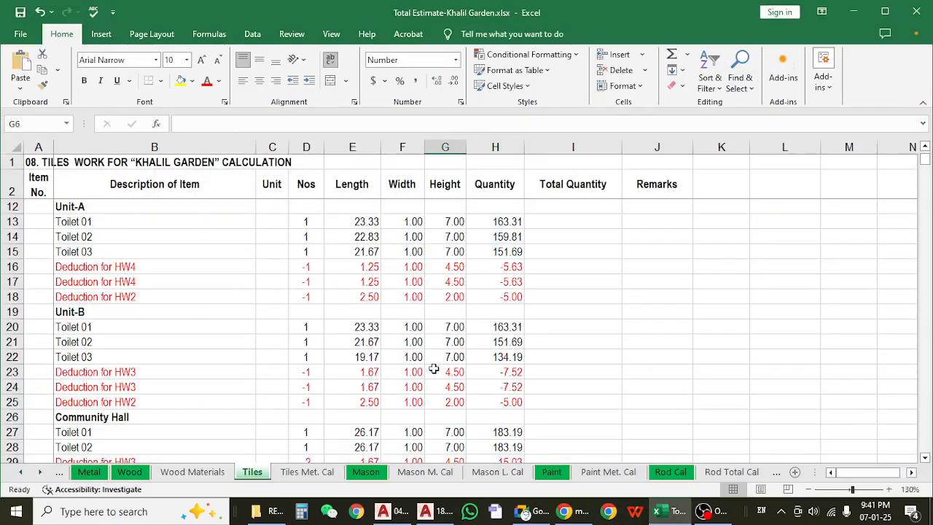
pyautogui.scroll(2, 434, 369)
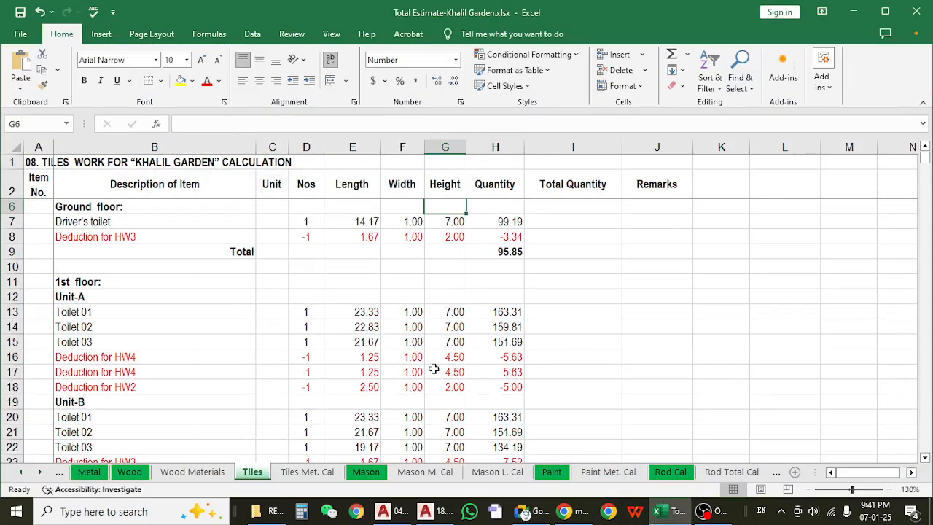
pyautogui.scroll(2, 408, 353)
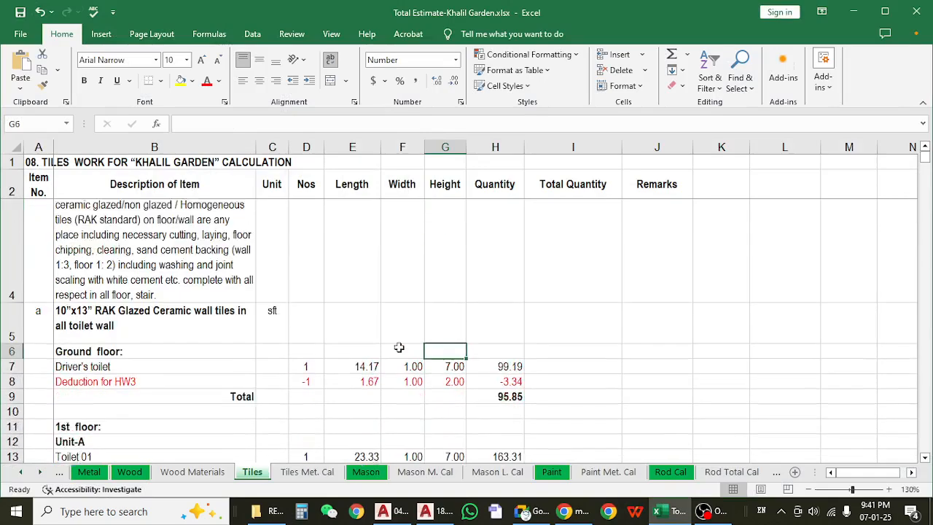
pyautogui.click(283, 342)
pyautogui.scroll(-3, 285, 344)
pyautogui.scroll(-7, 284, 344)
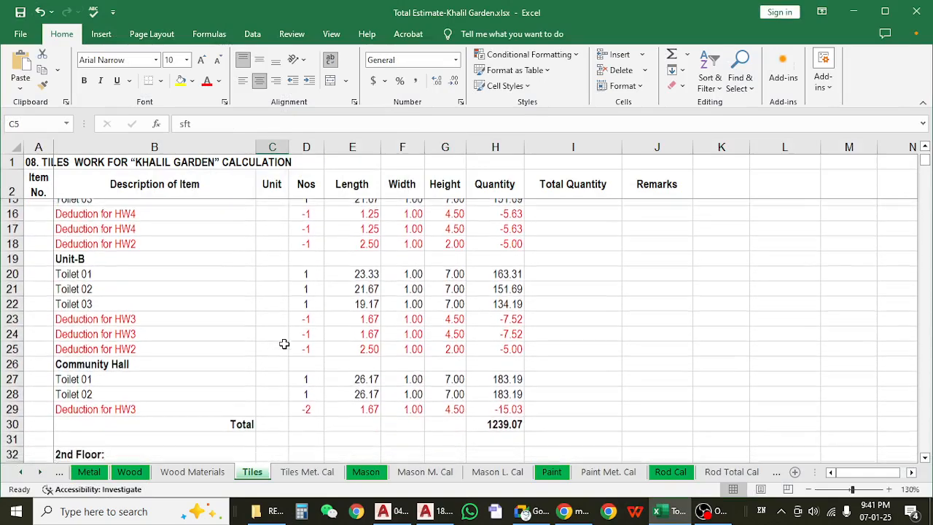
pyautogui.scroll(-7, 286, 342)
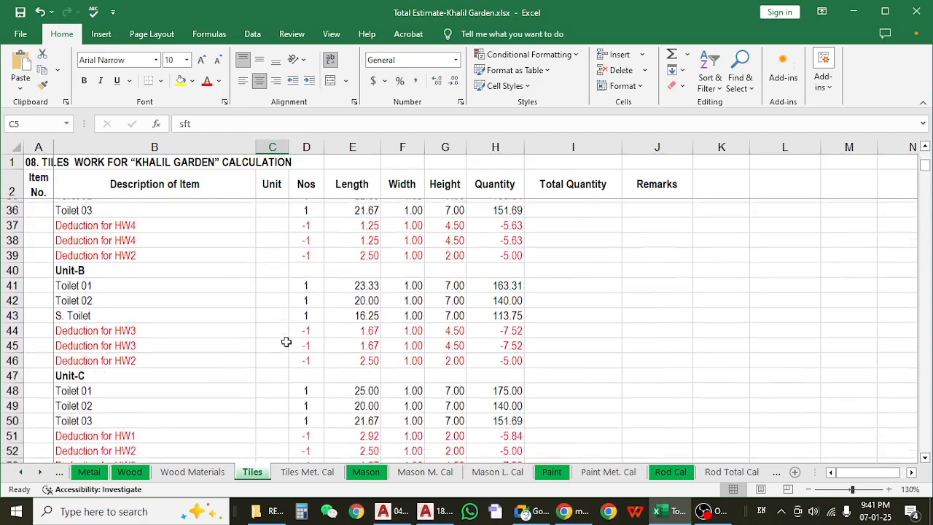
pyautogui.scroll(-6, 290, 333)
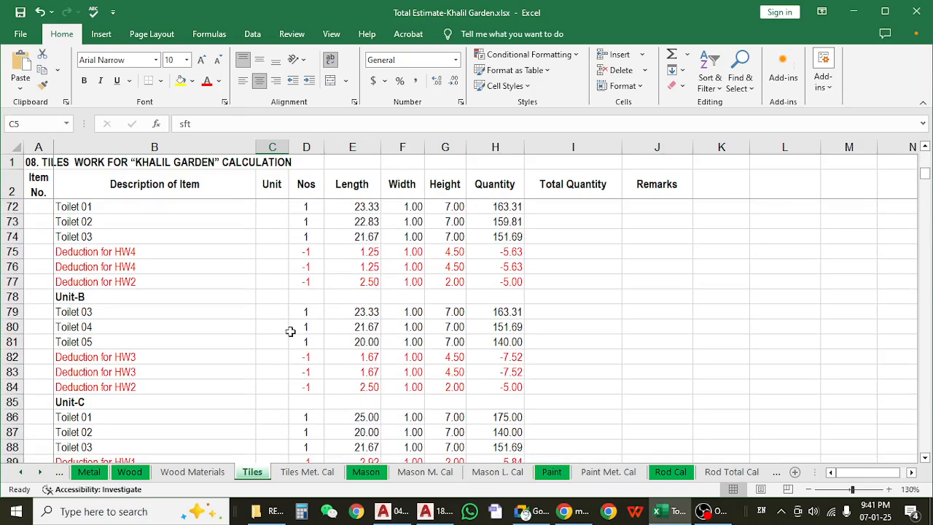
pyautogui.scroll(1, 290, 332)
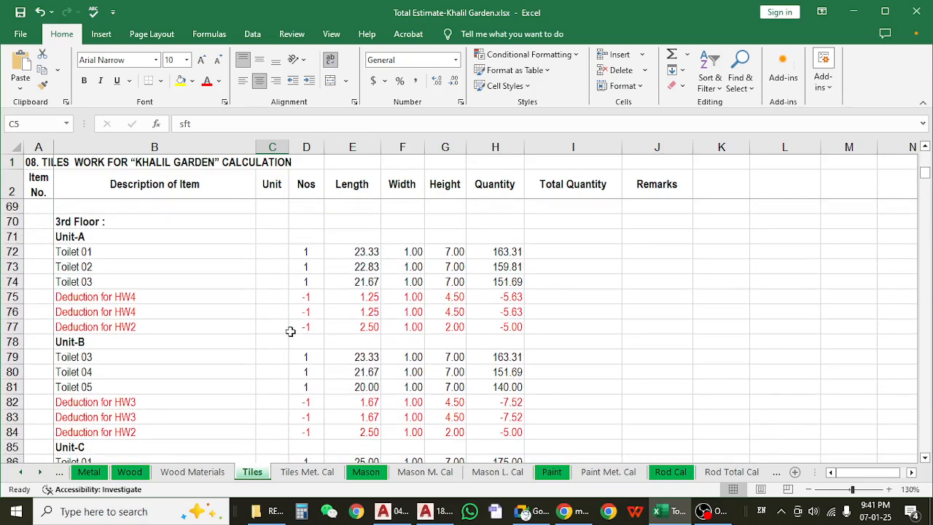
# - Examine the 3rd Floor Unit-A toilet lengths and the HW4 and HW2 deduction rows with their lengths
pyautogui.click(343, 311)
pyautogui.click(357, 299)
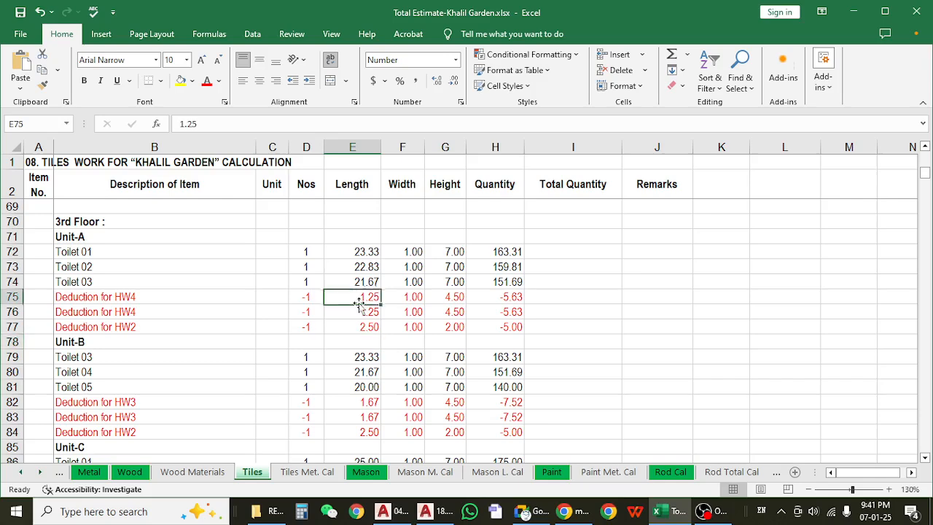
pyautogui.click(118, 257)
pyautogui.click(110, 280)
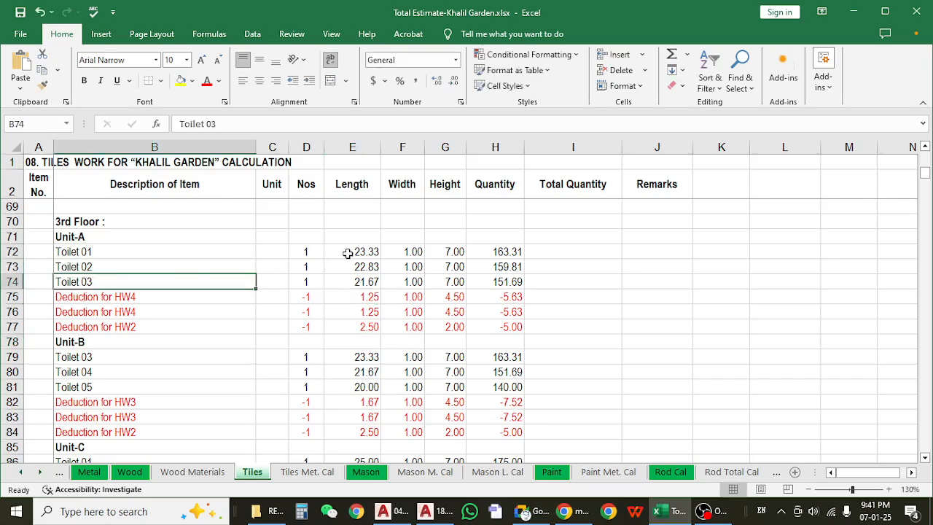
pyautogui.moveTo(348, 253); pyautogui.dragTo(343, 291)
pyautogui.click(159, 309)
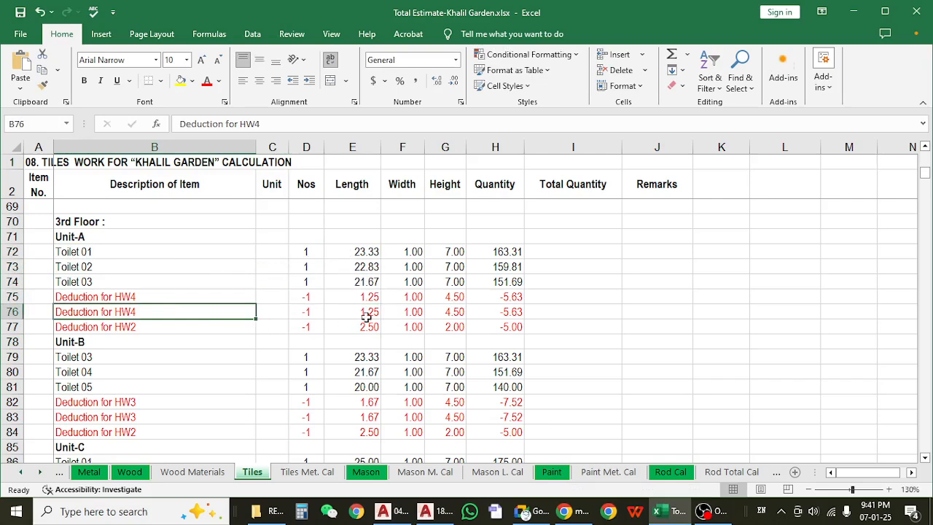
pyautogui.click(371, 296)
pyautogui.moveTo(139, 298); pyautogui.dragTo(139, 327)
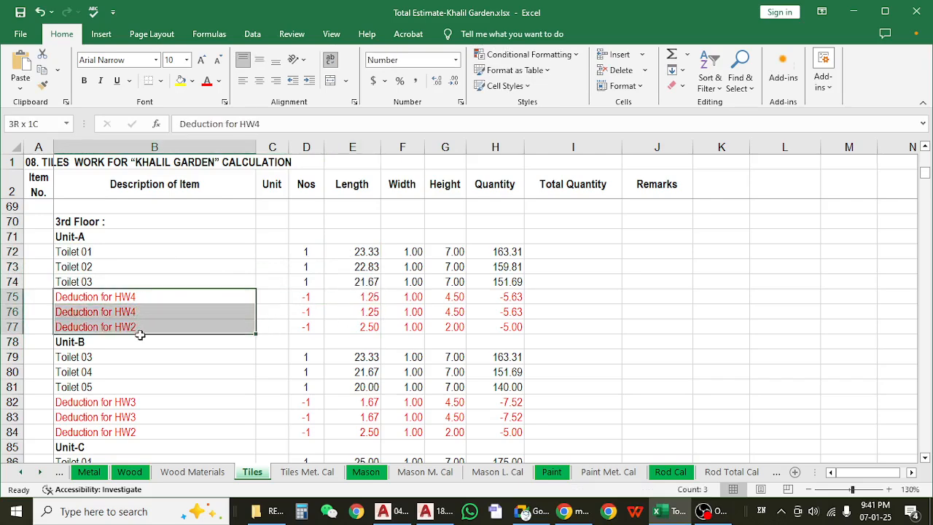
pyautogui.click(368, 299)
pyautogui.moveTo(368, 299); pyautogui.dragTo(369, 328)
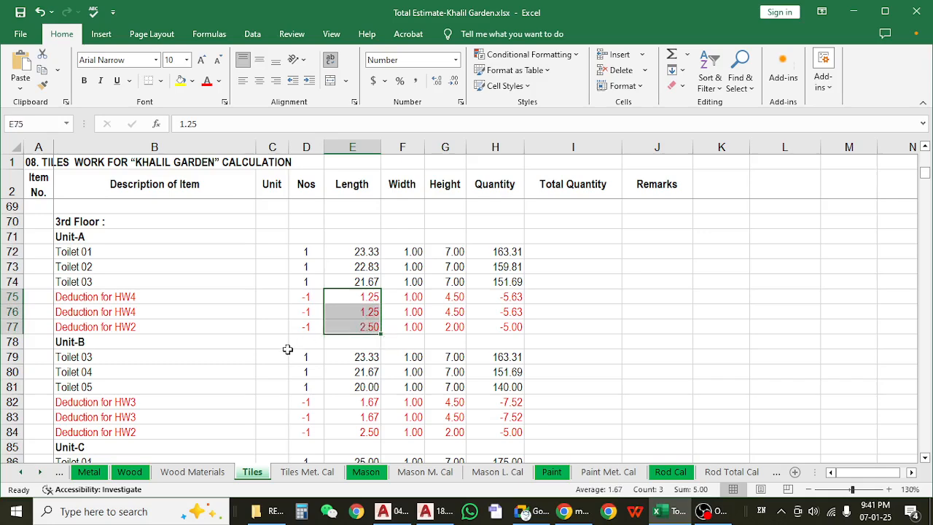
# - Review the remaining toilet wall tile rows through the Roof top Floor and locate item b, the glazed ceramic tiles in all kitchen walls
pyautogui.scroll(-3, 287, 348)
pyautogui.scroll(-1, 287, 348)
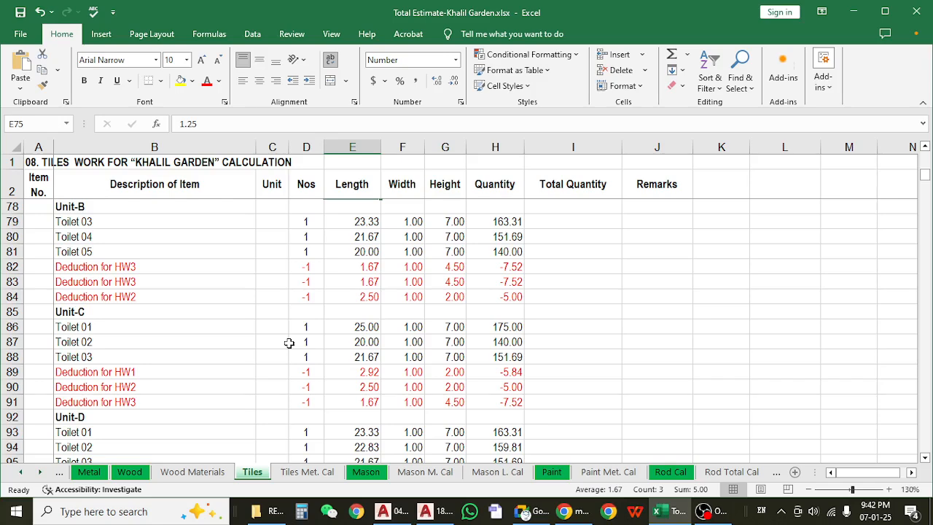
pyautogui.scroll(-7, 289, 344)
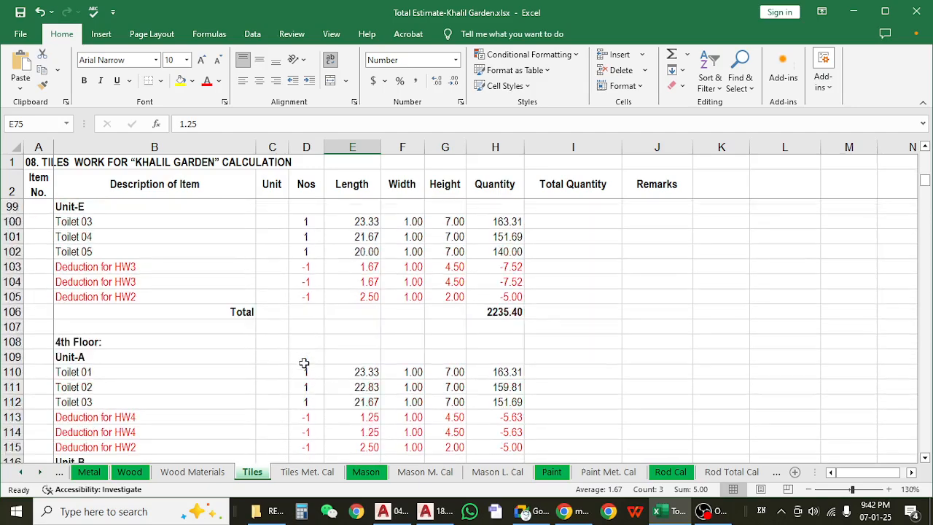
pyautogui.scroll(-10, 304, 363)
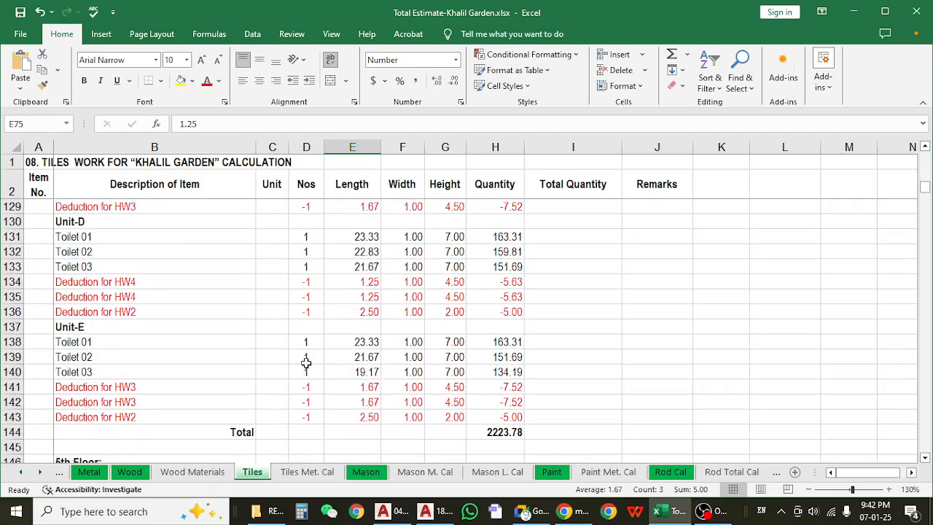
pyautogui.scroll(-7, 306, 362)
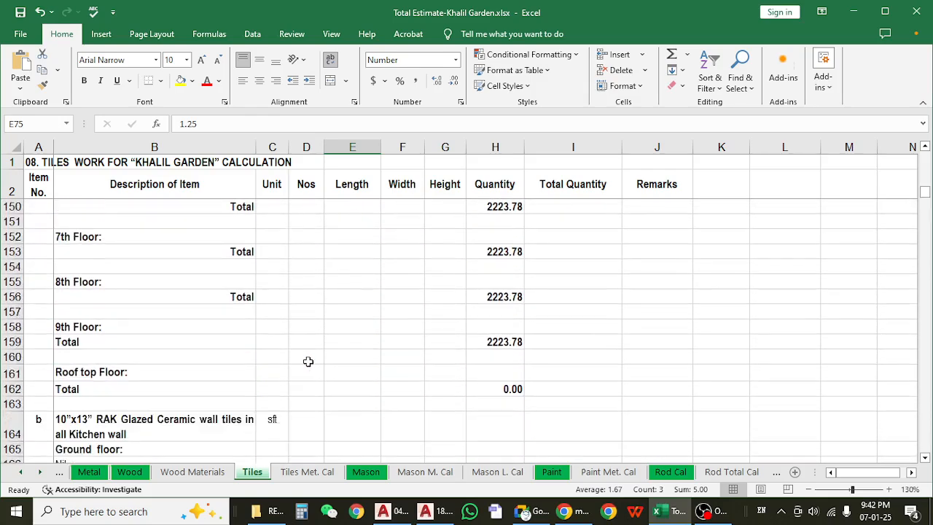
pyautogui.scroll(-2, 309, 361)
pyautogui.click(197, 336)
pyautogui.scroll(-2, 201, 339)
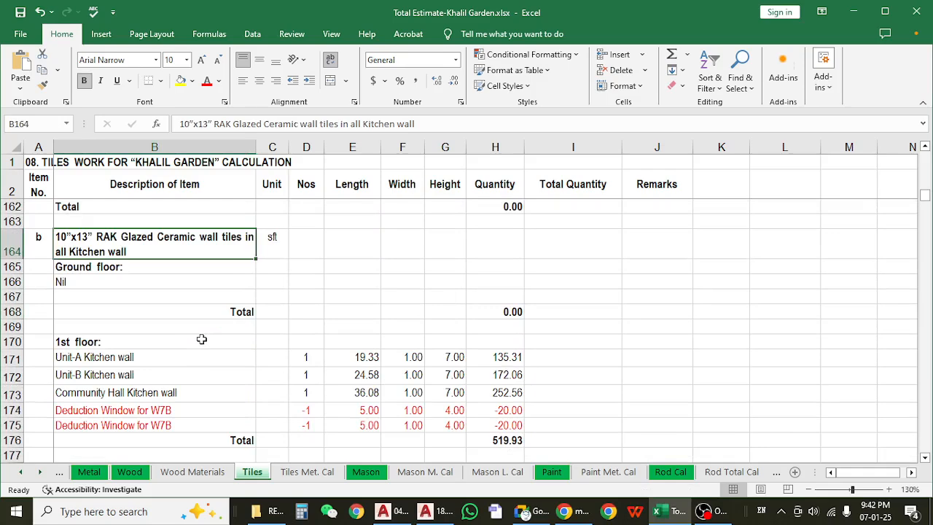
# - Examine the 1st floor kitchen wall rows for Unit-A, Unit-B and Community Hall, including their lengths and the W7B window deductions
pyautogui.click(196, 355)
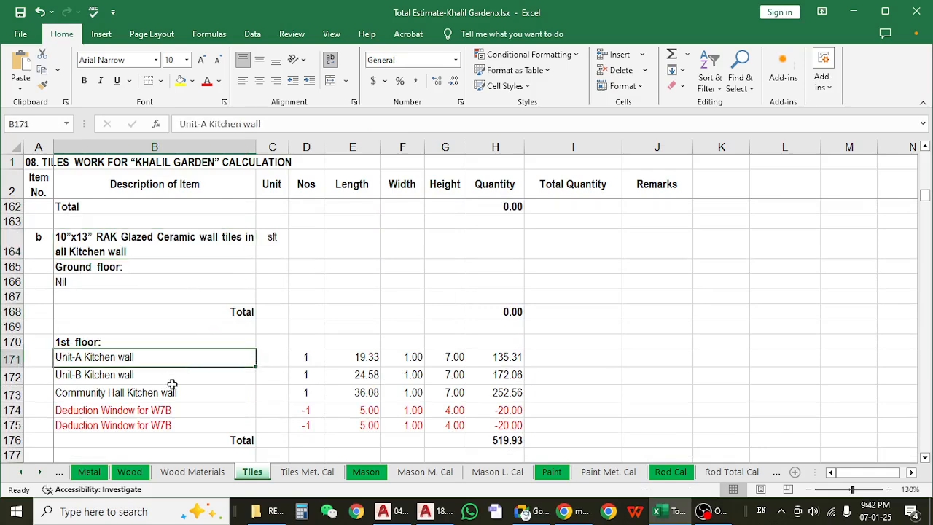
pyautogui.click(179, 392)
pyautogui.click(190, 355)
pyautogui.click(367, 361)
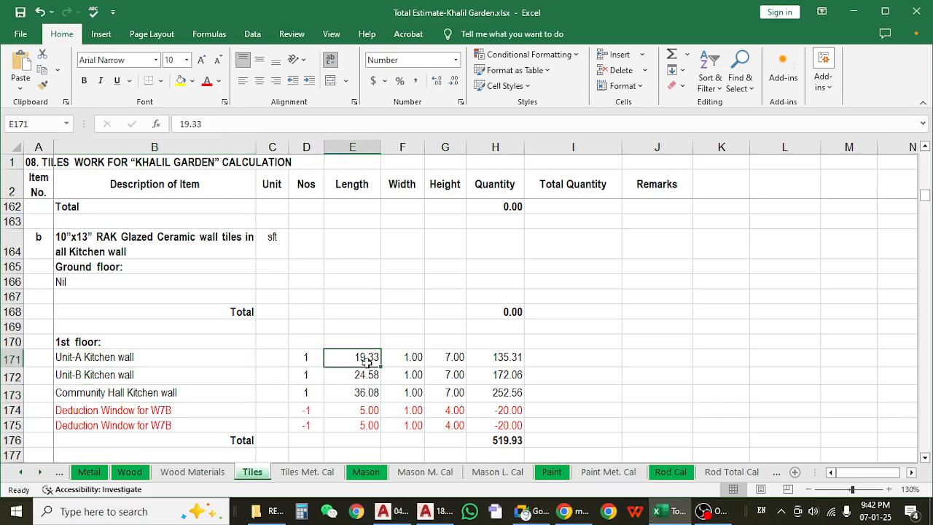
pyautogui.click(357, 373)
pyautogui.scroll(-1, 357, 368)
pyautogui.click(182, 346)
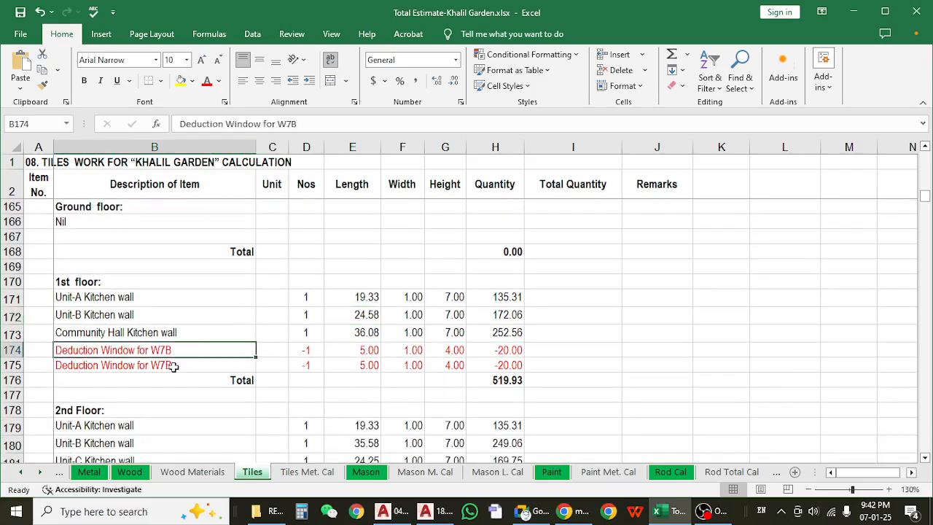
pyautogui.click(172, 364)
pyautogui.moveTo(175, 297); pyautogui.dragTo(167, 335)
pyautogui.click(172, 351)
pyautogui.click(340, 297)
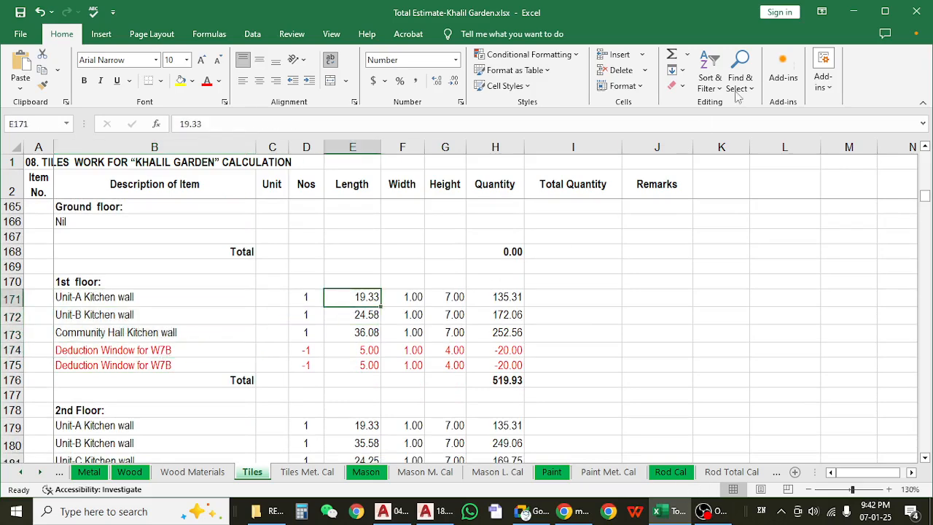
# - Open the drawing 19.Kitchen detail (69).dwg from the RE-00 FINAL TANVIR folder in AutoCAD
pyautogui.click(853, 11)
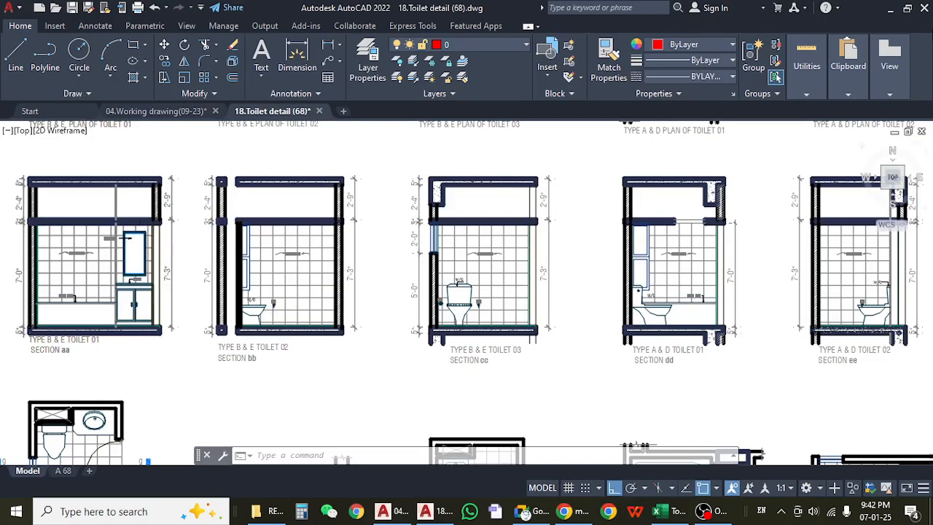
pyautogui.click(890, 8)
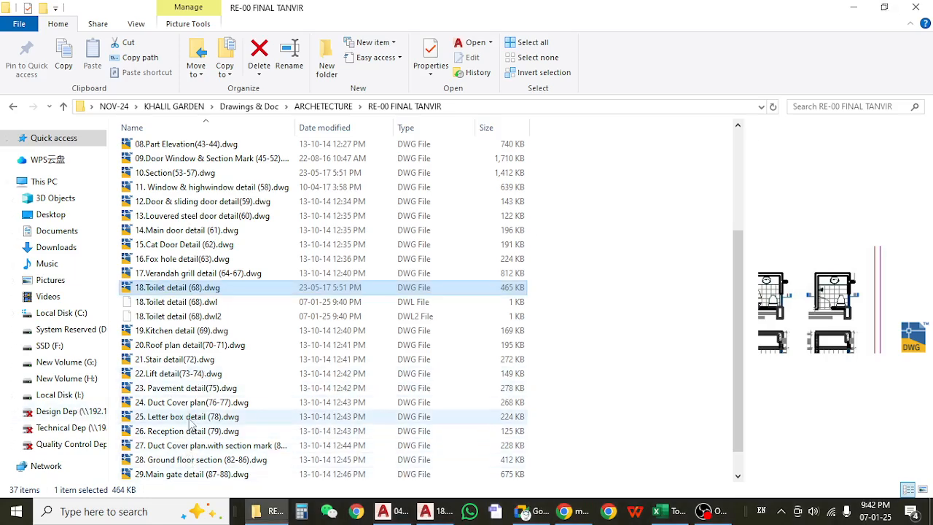
pyautogui.scroll(1, 193, 415)
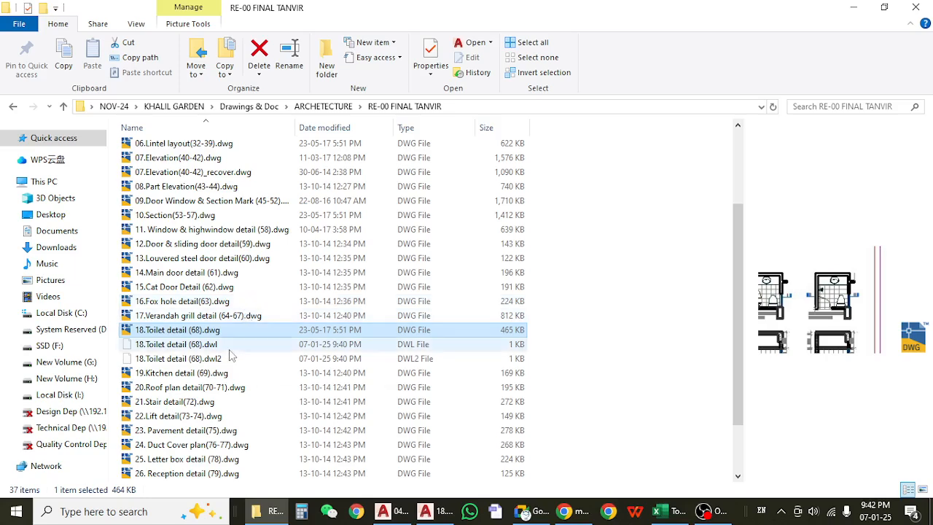
pyautogui.click(223, 373)
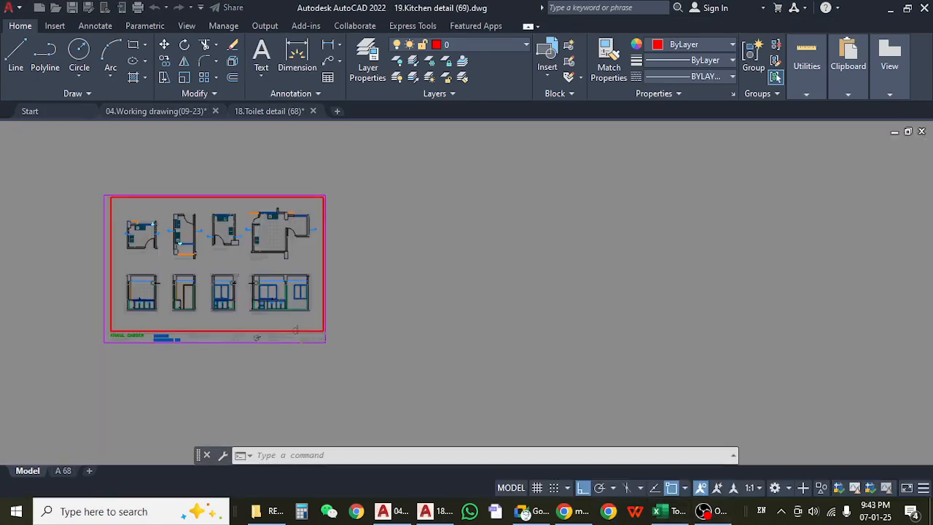
# - Switch to Excel and examine the width values of the 1st floor kitchen wall and W7B window deduction rows
pyautogui.click(669, 513)
pyautogui.moveTo(412, 298); pyautogui.dragTo(414, 367)
pyautogui.click(413, 297)
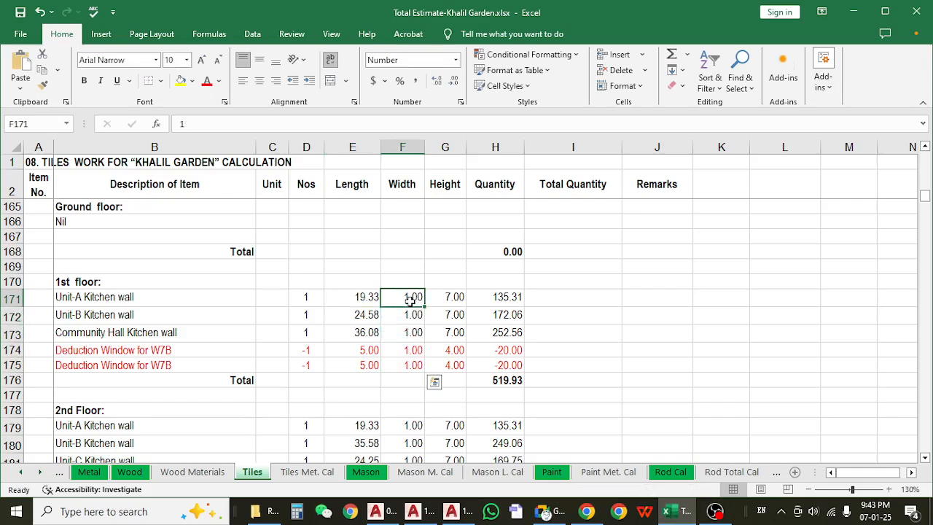
pyautogui.click(367, 295)
pyautogui.click(413, 297)
pyautogui.moveTo(401, 305); pyautogui.dragTo(407, 364)
pyautogui.click(407, 292)
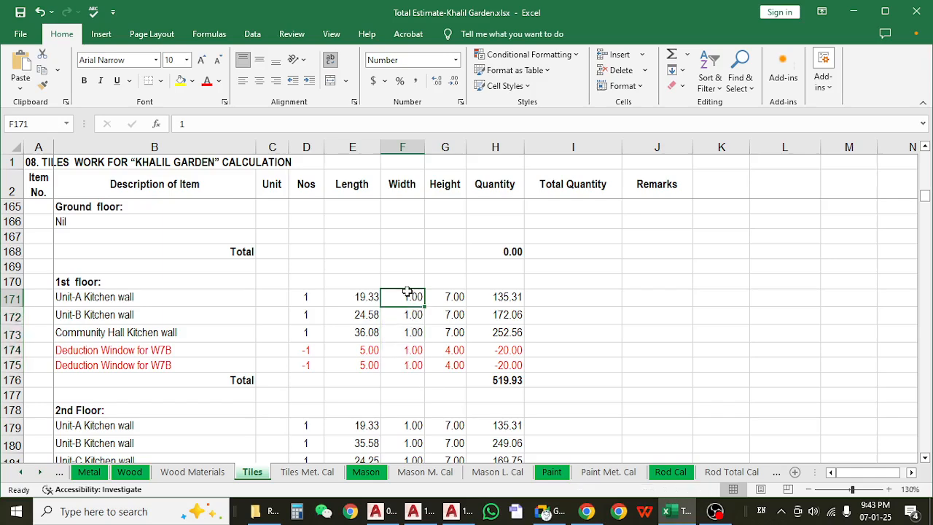
# - Review how length, width and height make up the quantity of the 1st floor Unit-A kitchen wall row
pyautogui.click(352, 292)
pyautogui.click(453, 298)
pyautogui.click(357, 300)
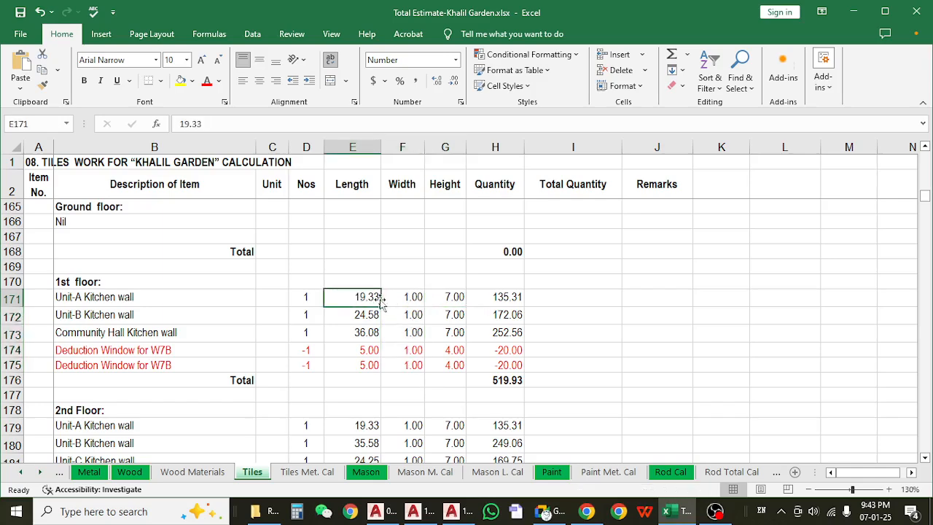
pyautogui.click(450, 296)
pyautogui.moveTo(415, 296); pyautogui.dragTo(411, 371)
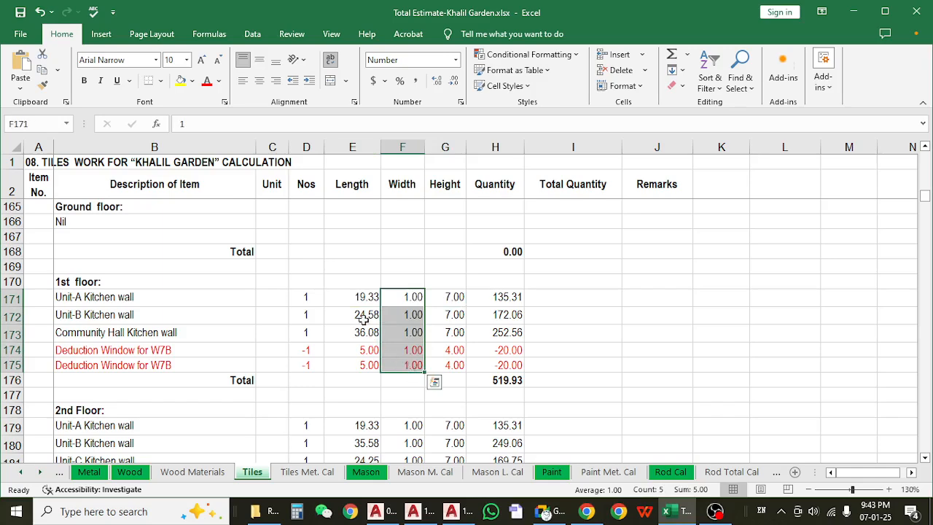
pyautogui.click(352, 298)
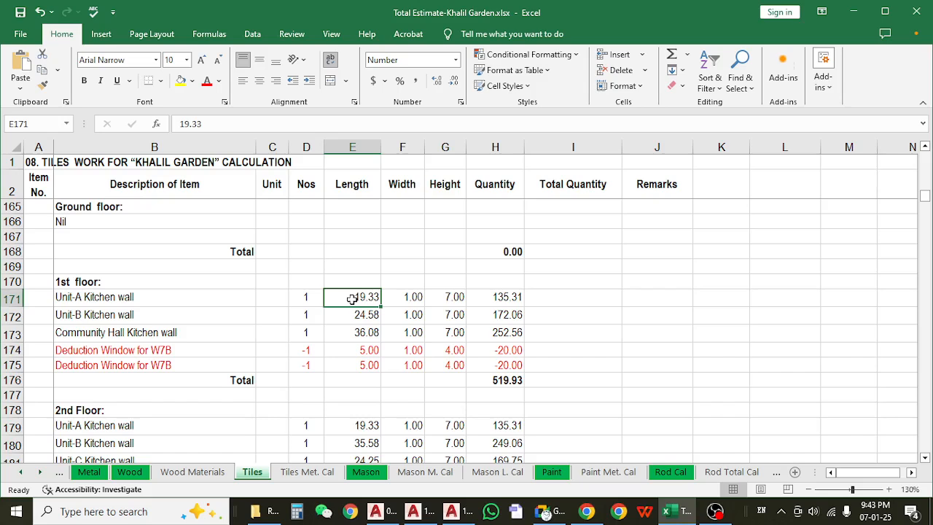
pyautogui.click(454, 295)
pyautogui.click(488, 300)
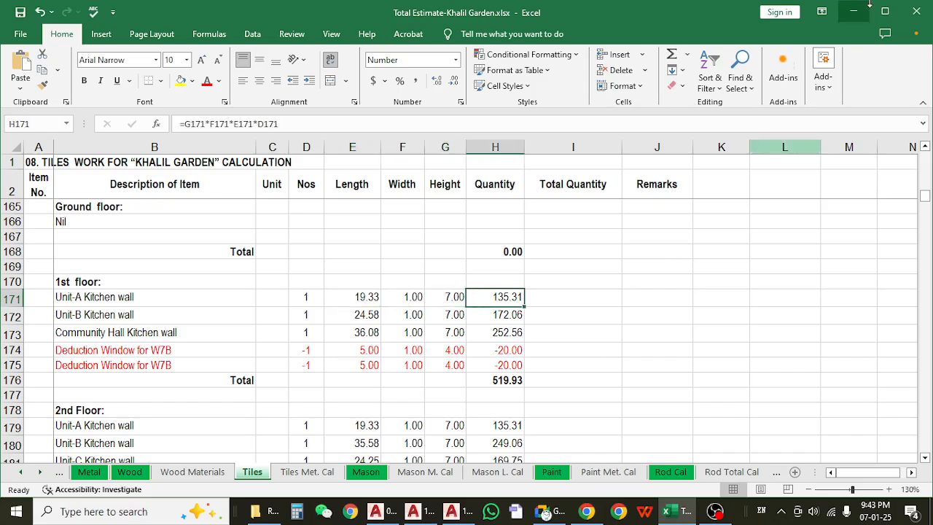
# - Switch to the kitchen detail drawing in AutoCAD, show model space and check the tile height dimension on the Type A & D kitchen section
pyautogui.hotkey('alt', 'Tab')
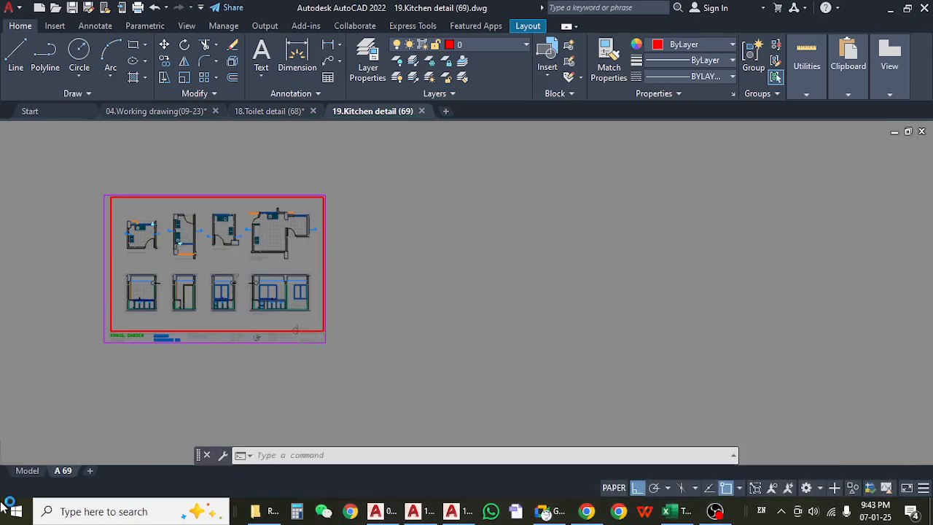
pyautogui.click(26, 471)
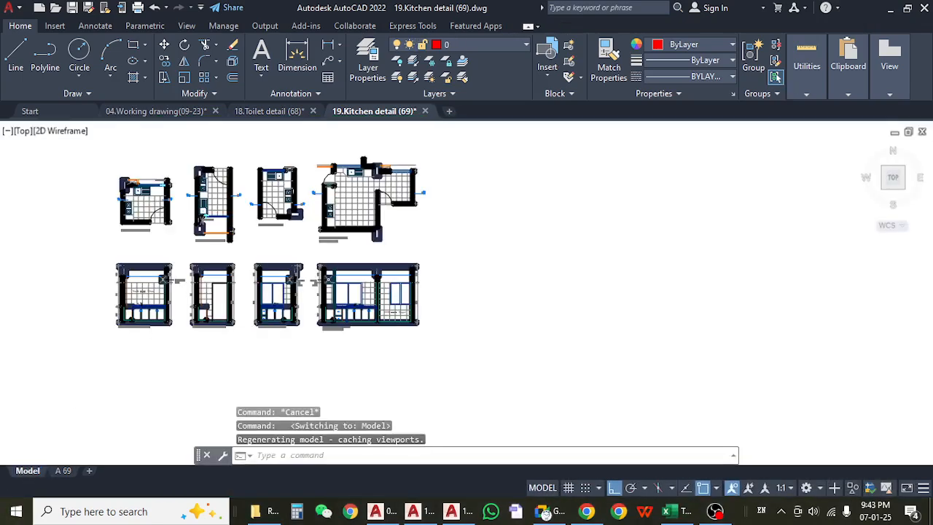
pyautogui.scroll(5, 317, 158)
pyautogui.moveTo(94, 328); pyautogui.dragTo(344, 252)
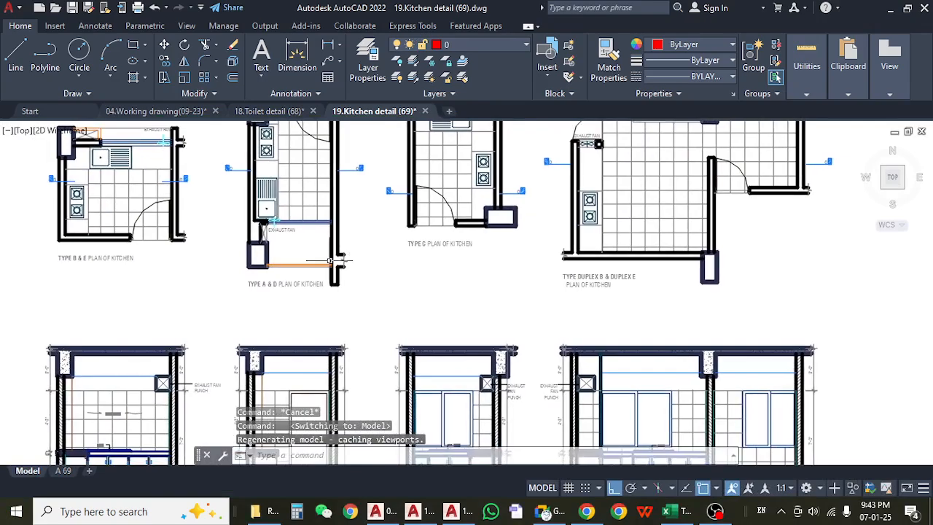
pyautogui.scroll(-5, 332, 260)
pyautogui.scroll(8, 250, 330)
pyautogui.moveTo(317, 307); pyautogui.dragTo(94, 294)
pyautogui.moveTo(343, 299); pyautogui.dragTo(212, 282)
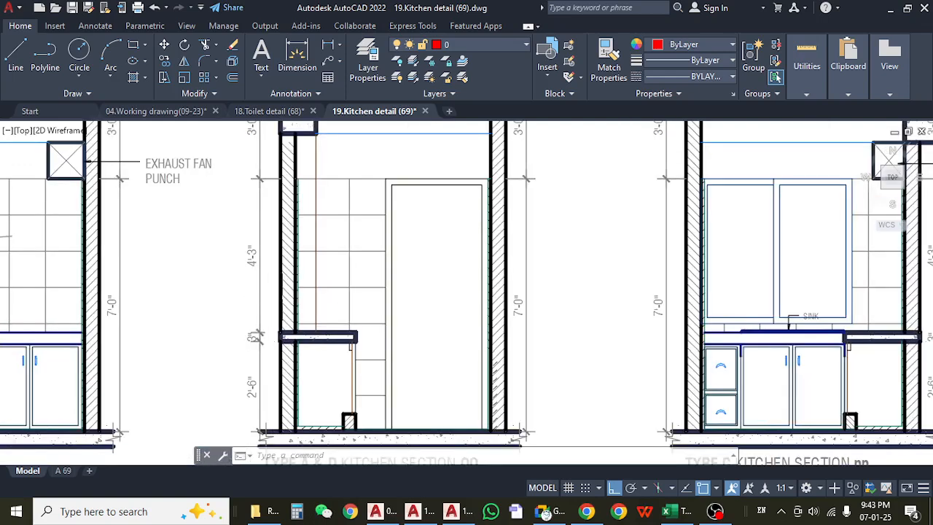
pyautogui.moveTo(516, 278); pyautogui.dragTo(494, 282)
pyautogui.click(505, 237)
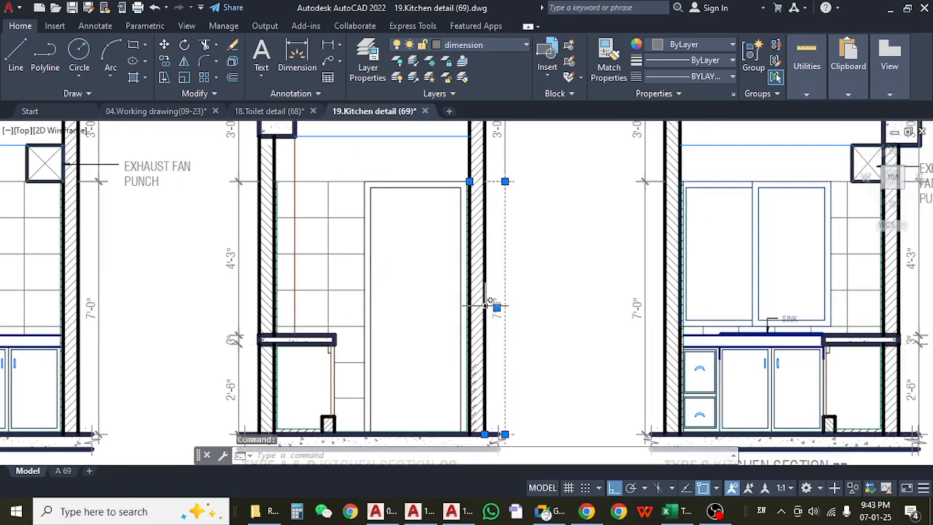
# - Check the tile height on the Type C and Duplex B & E kitchen sections and return to the kitchen wall rows in Excel
pyautogui.moveTo(457, 317)
pyautogui.mouseDown()
pyautogui.moveTo(518, 316)
pyautogui.moveTo(460, 309)
pyautogui.mouseUp()
pyautogui.scroll(-2, 515, 314)
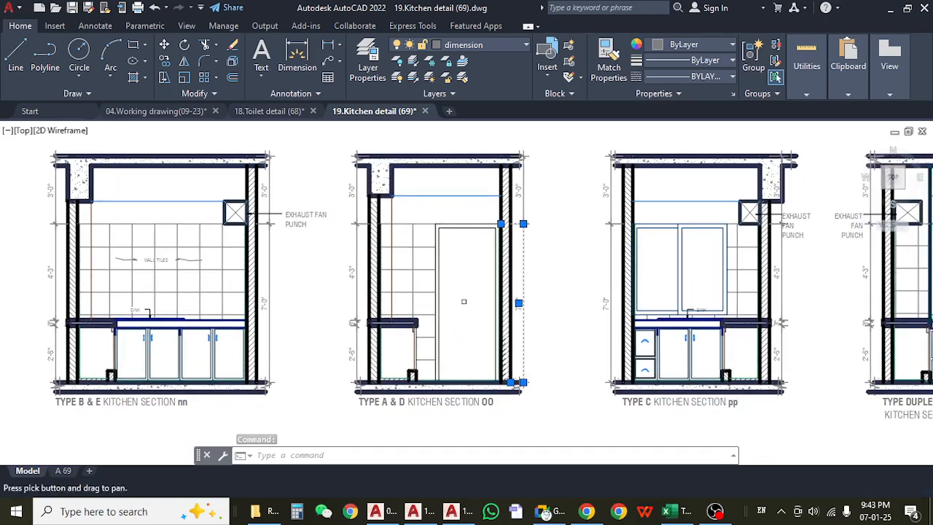
pyautogui.moveTo(592, 273); pyautogui.dragTo(226, 297)
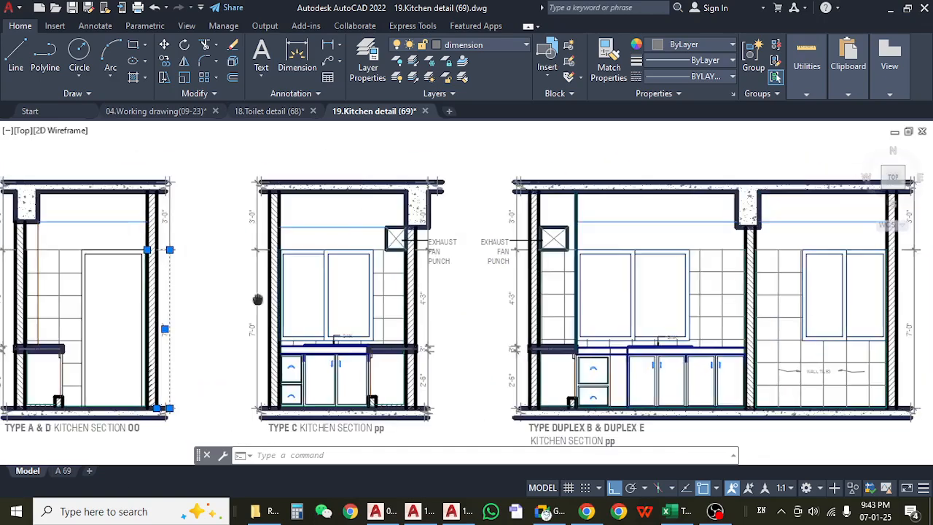
pyautogui.moveTo(677, 298); pyautogui.dragTo(540, 306)
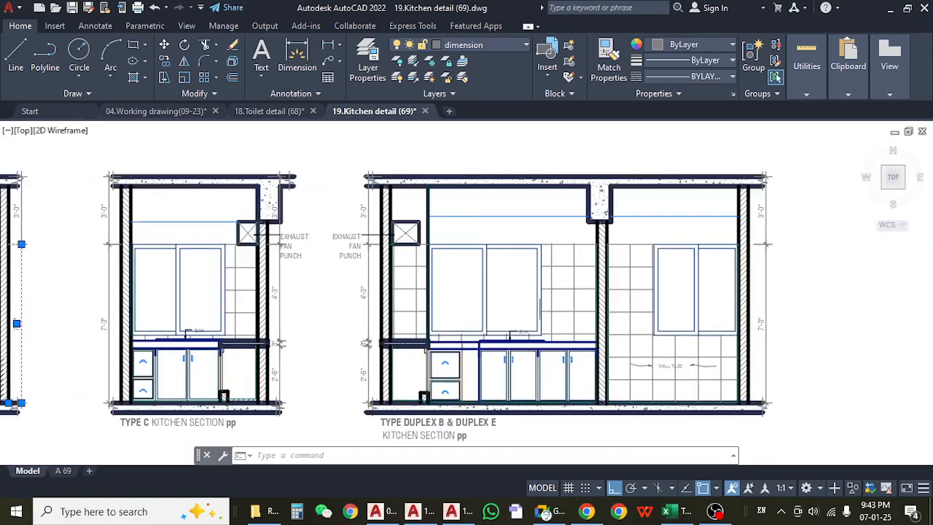
pyautogui.click(767, 281)
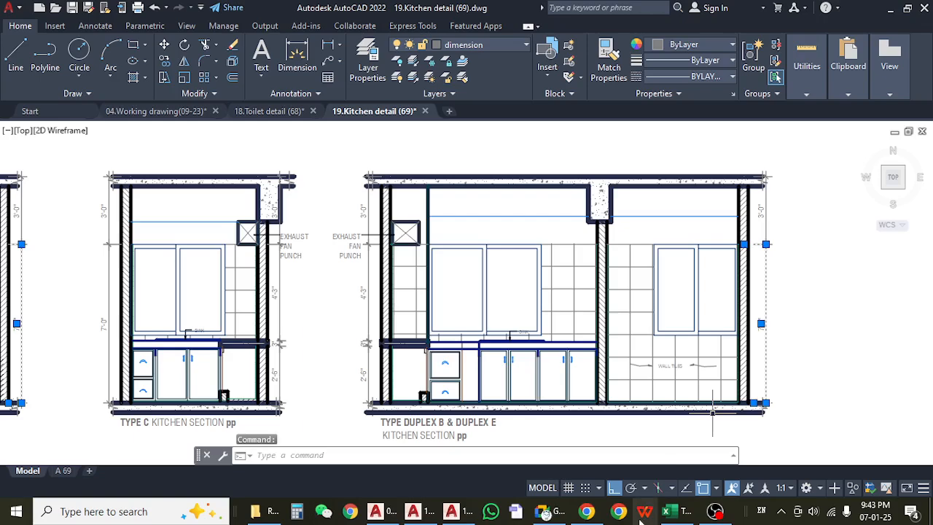
pyautogui.click(676, 512)
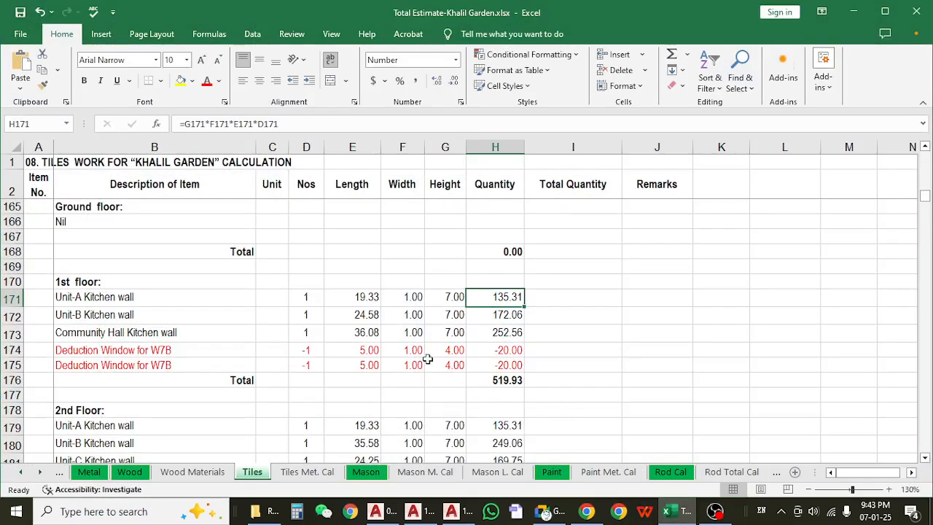
pyautogui.scroll(-2, 428, 358)
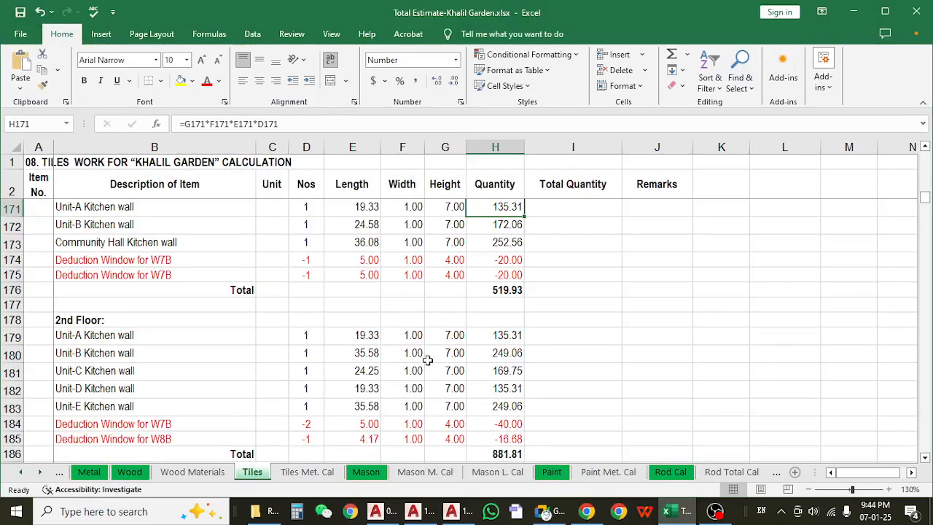
# - Switch to the 04.Working drawing(09-23) in AutoCAD and locate the kitchen beside Toilet 03 on the 1st floor plan
pyautogui.click(375, 511)
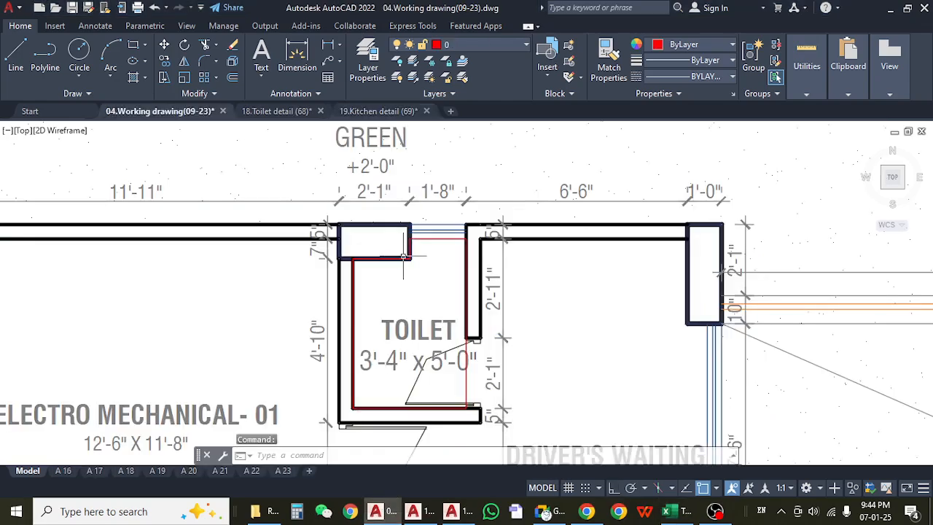
pyautogui.scroll(-5, 411, 237)
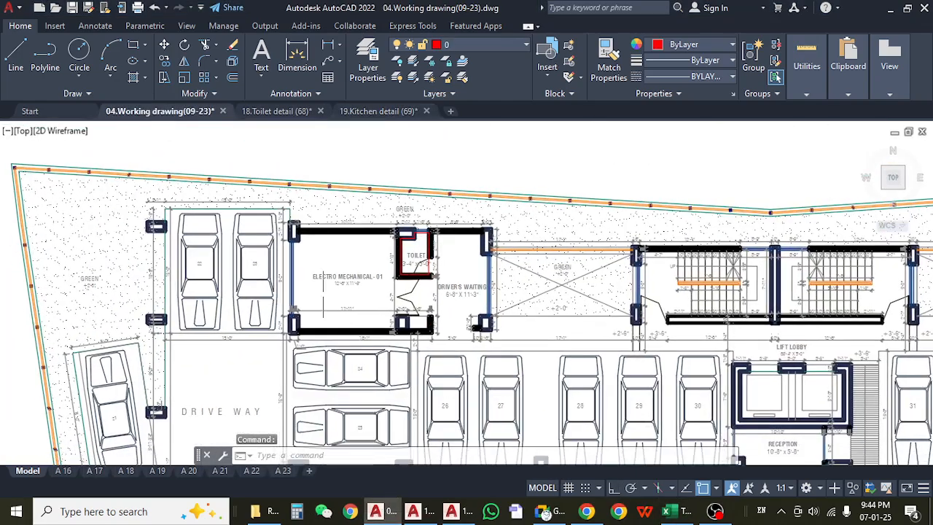
pyautogui.moveTo(352, 372)
pyautogui.mouseDown()
pyautogui.moveTo(360, 369)
pyautogui.moveTo(317, 291)
pyautogui.mouseUp()
pyautogui.scroll(-4, 317, 291)
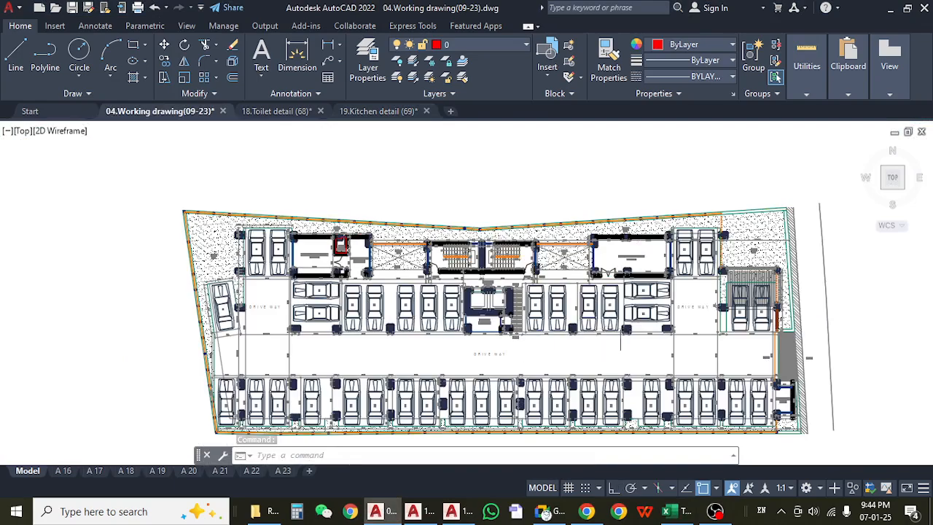
pyautogui.moveTo(795, 323); pyautogui.dragTo(343, 305)
pyautogui.moveTo(800, 284); pyautogui.dragTo(432, 319)
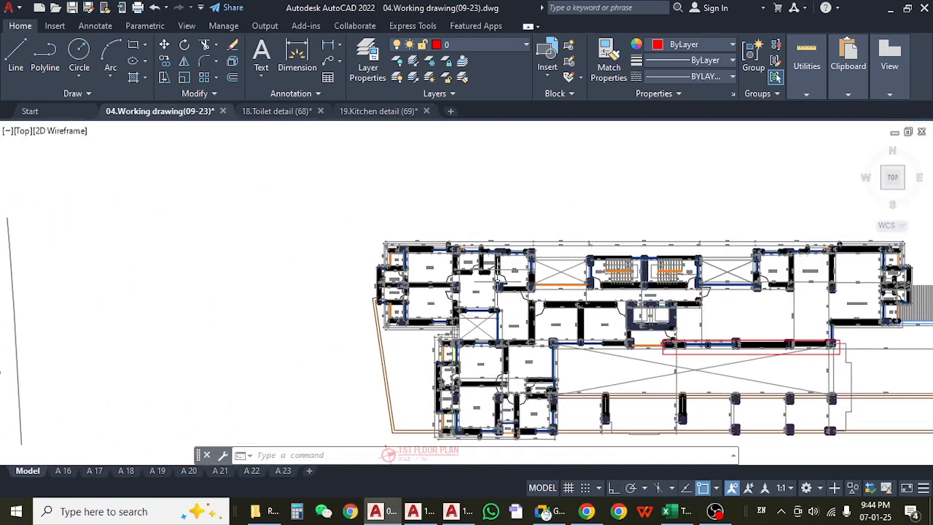
pyautogui.scroll(8, 510, 279)
pyautogui.moveTo(500, 266); pyautogui.dragTo(568, 317)
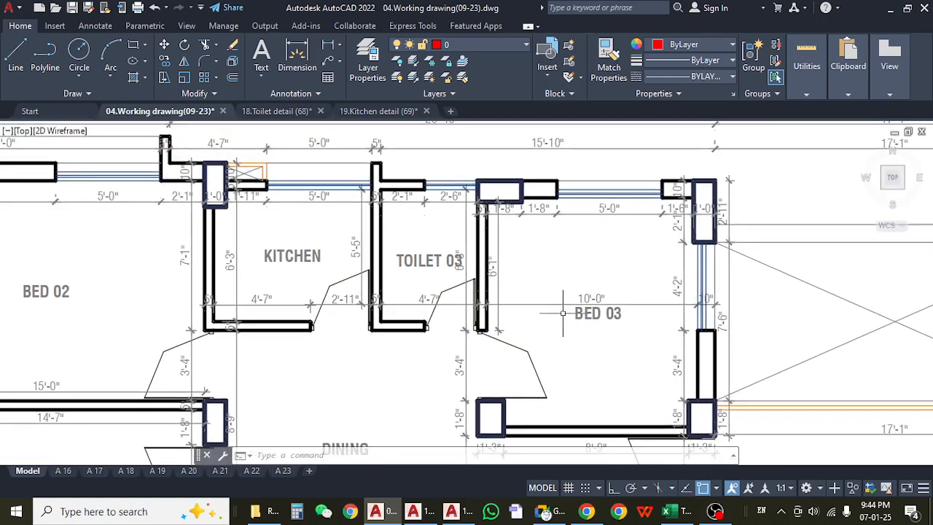
# - Examine the wall, door and window dimensions around the kitchen between Bed 02 and Toilet 03
pyautogui.moveTo(229, 242); pyautogui.dragTo(319, 273)
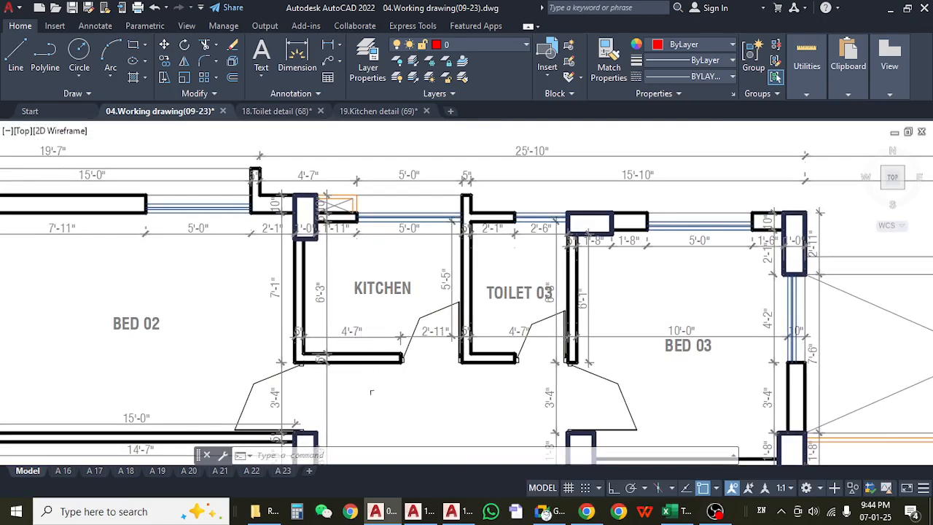
pyautogui.moveTo(365, 343); pyautogui.dragTo(378, 294)
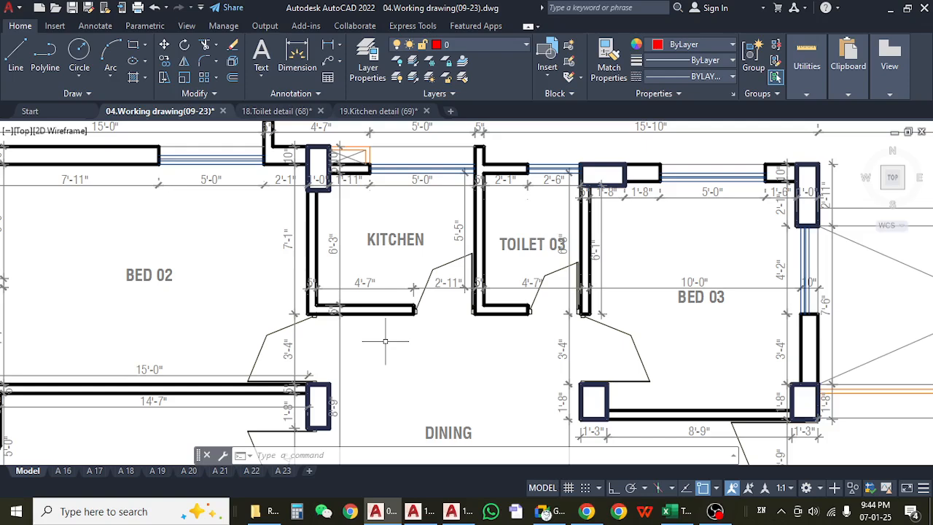
pyautogui.moveTo(370, 360); pyautogui.dragTo(391, 355)
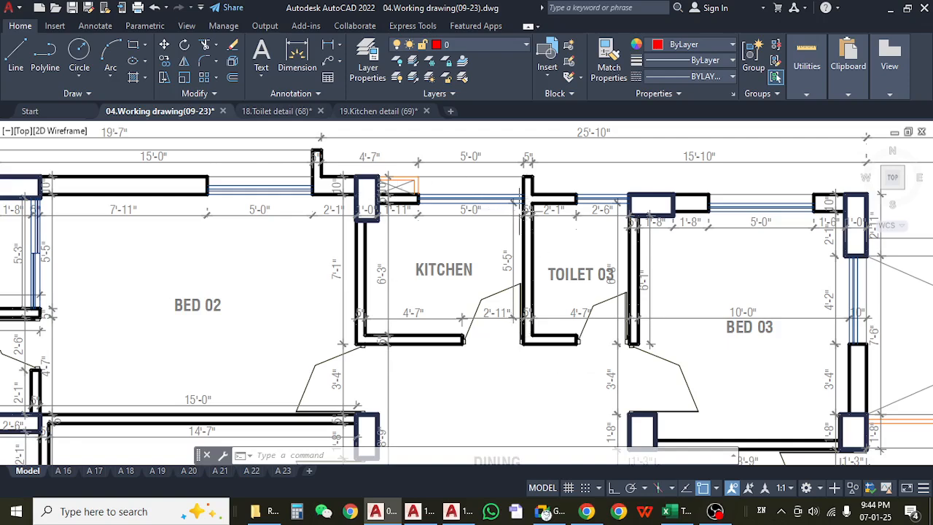
pyautogui.moveTo(491, 342)
pyautogui.mouseDown()
pyautogui.moveTo(423, 333)
pyautogui.moveTo(414, 346)
pyautogui.mouseUp()
pyautogui.moveTo(395, 297)
pyautogui.mouseDown()
pyautogui.moveTo(413, 318)
pyautogui.moveTo(357, 315)
pyautogui.moveTo(365, 351)
pyautogui.mouseUp()
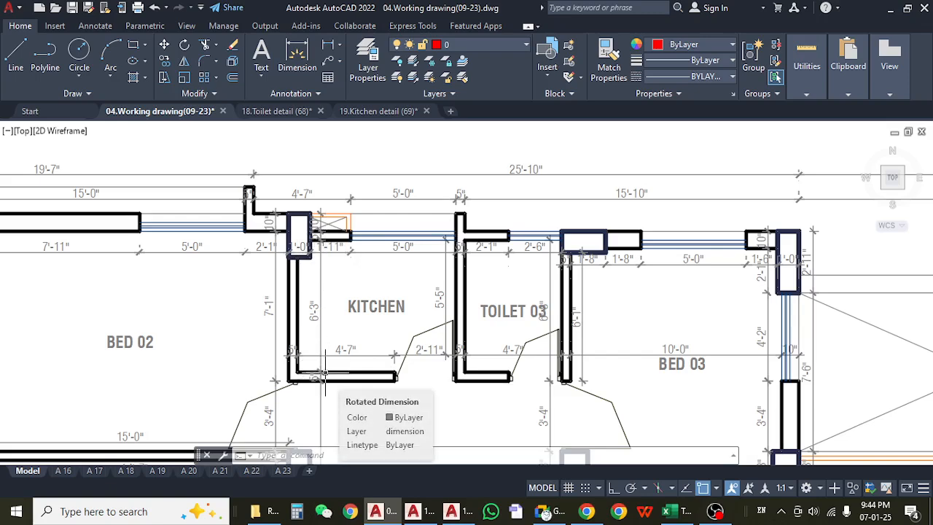
# - Switch to Excel, review the remaining kitchen wall rows through the roof top and locate item c, the 24" x 24" homogeneous Duplex floor tiles
pyautogui.click(671, 511)
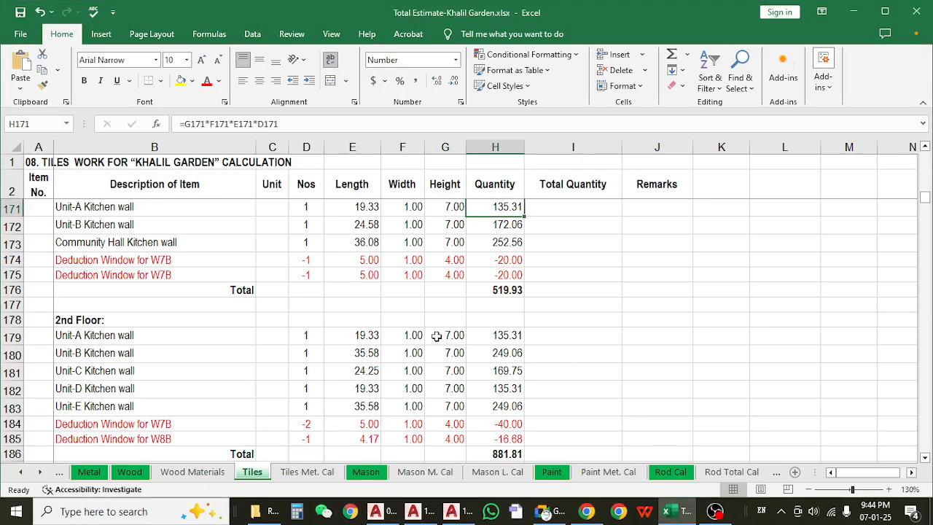
pyautogui.scroll(-10, 436, 336)
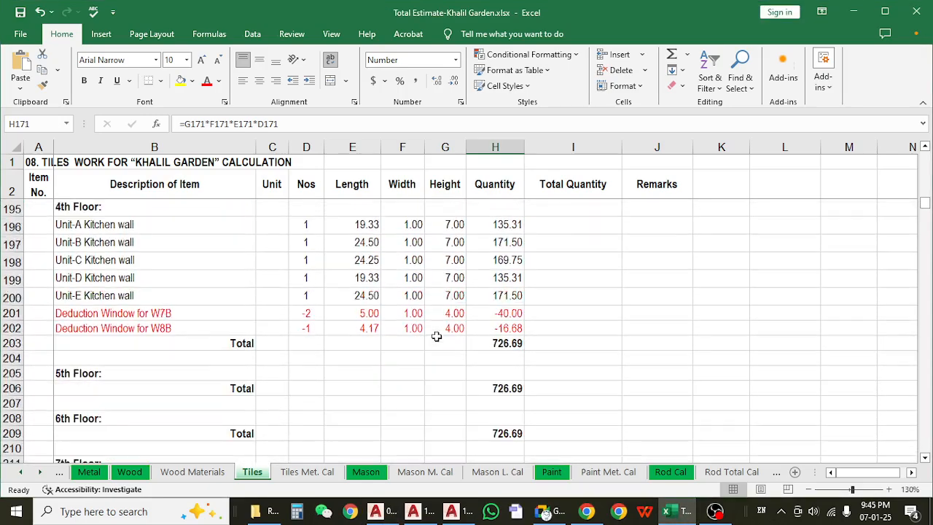
pyautogui.scroll(-5, 435, 336)
pyautogui.click(208, 327)
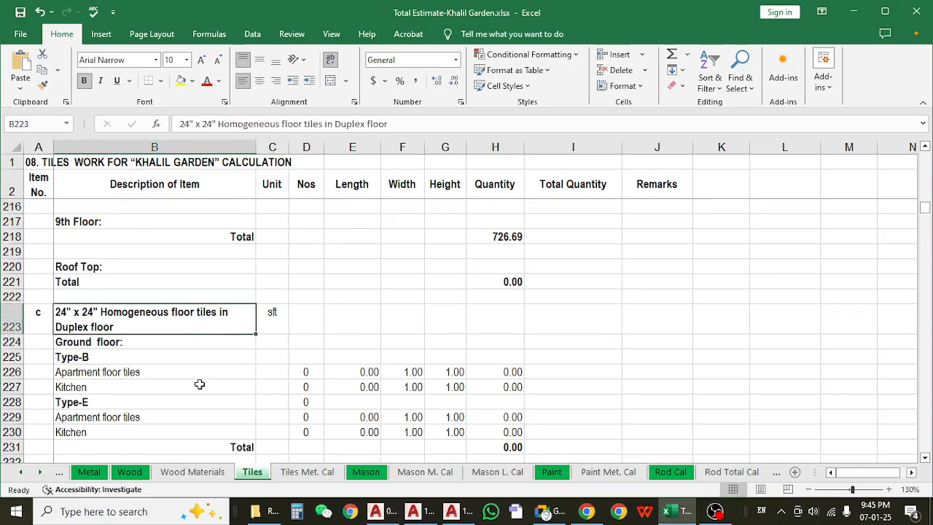
pyautogui.click(168, 375)
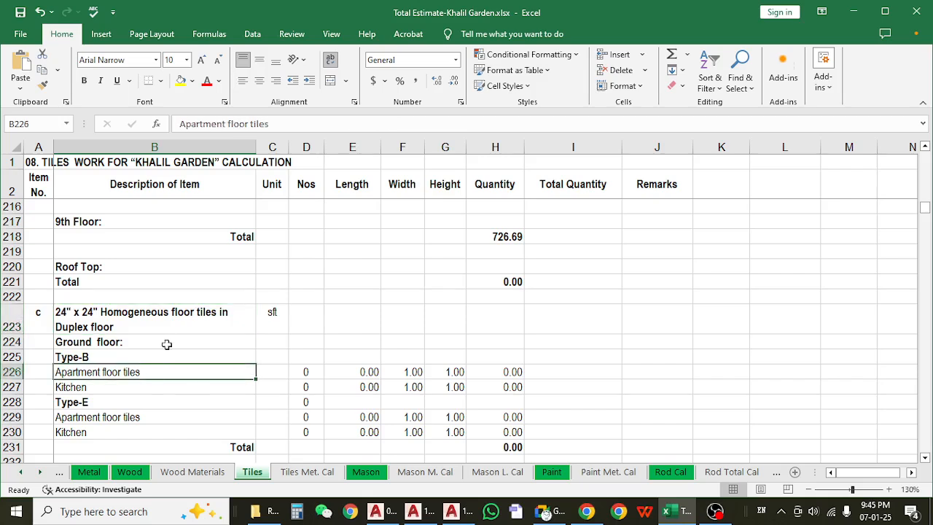
pyautogui.click(167, 327)
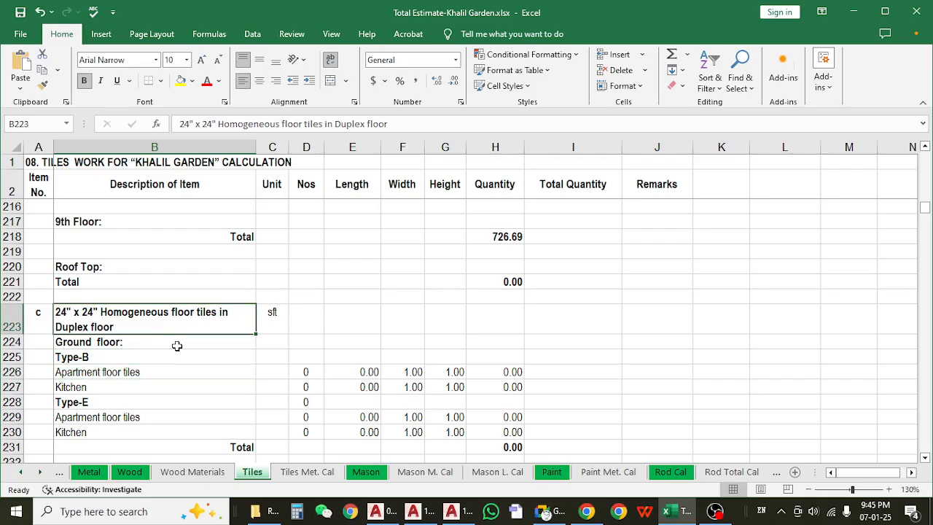
# - Review the 2nd Floor Type-B duplex floor tile rows for apartment floor, kitchen and 4" skirting, including the skirting length
pyautogui.scroll(-5, 246, 365)
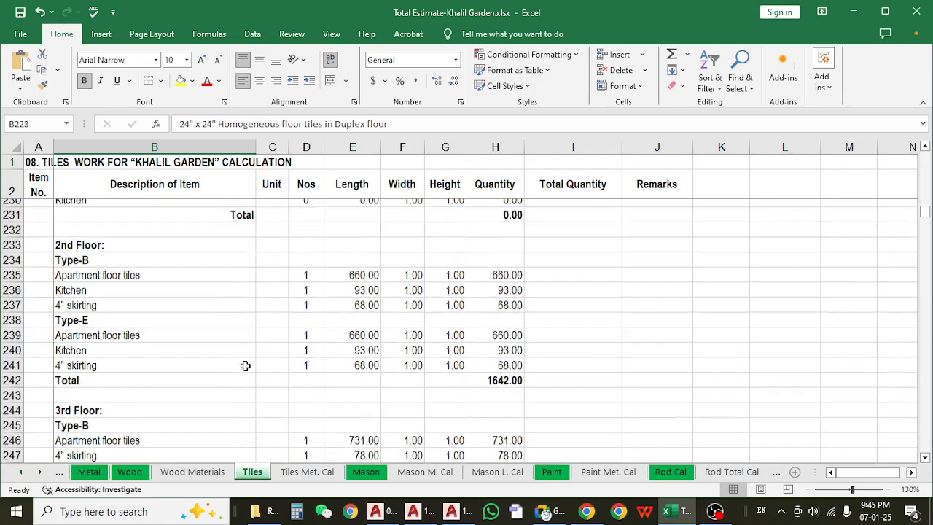
pyautogui.scroll(1, 246, 366)
pyautogui.click(194, 309)
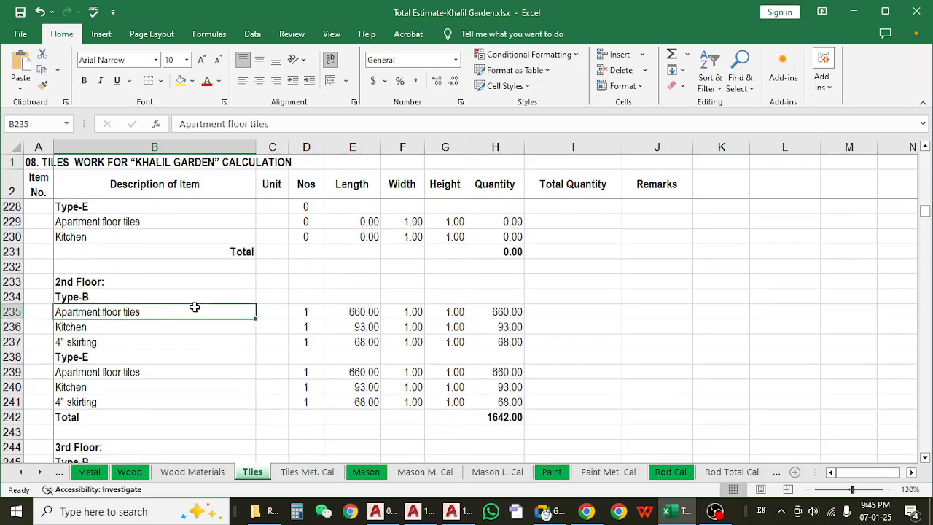
pyautogui.click(185, 328)
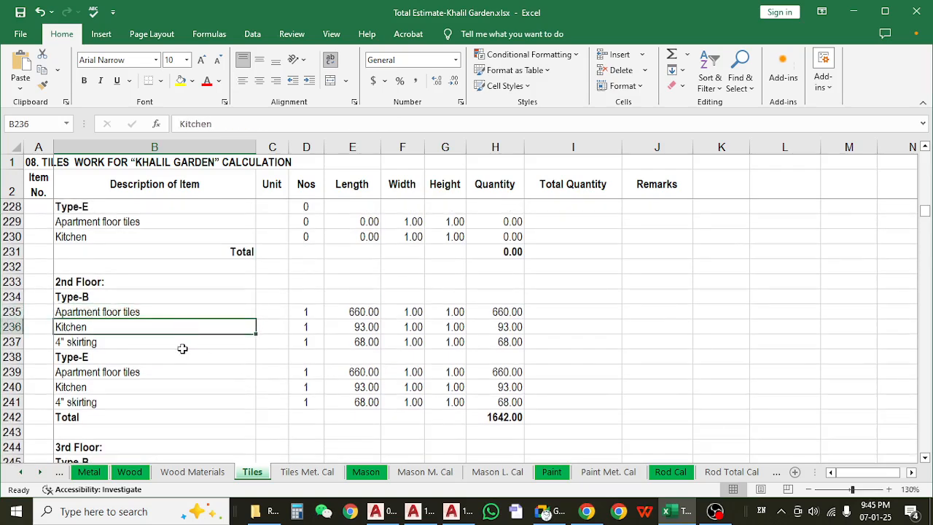
pyautogui.click(184, 341)
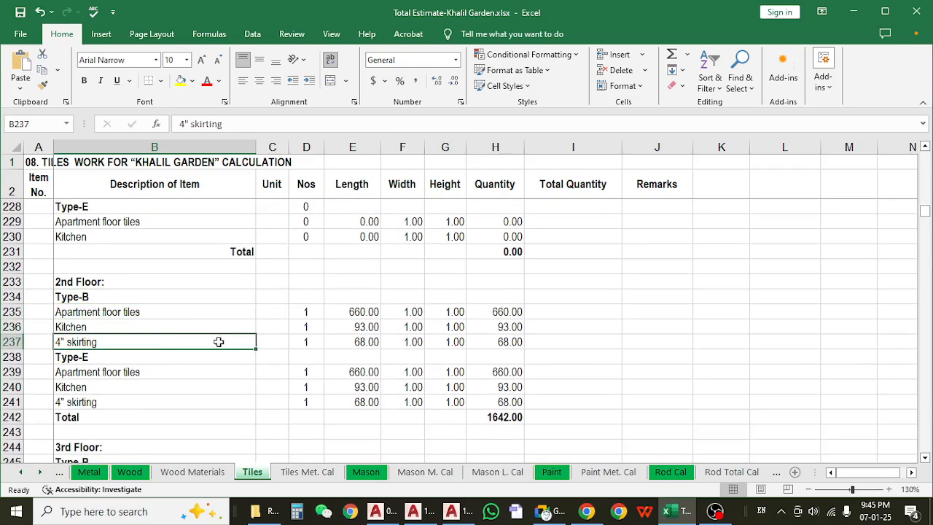
pyautogui.click(412, 345)
pyautogui.click(340, 342)
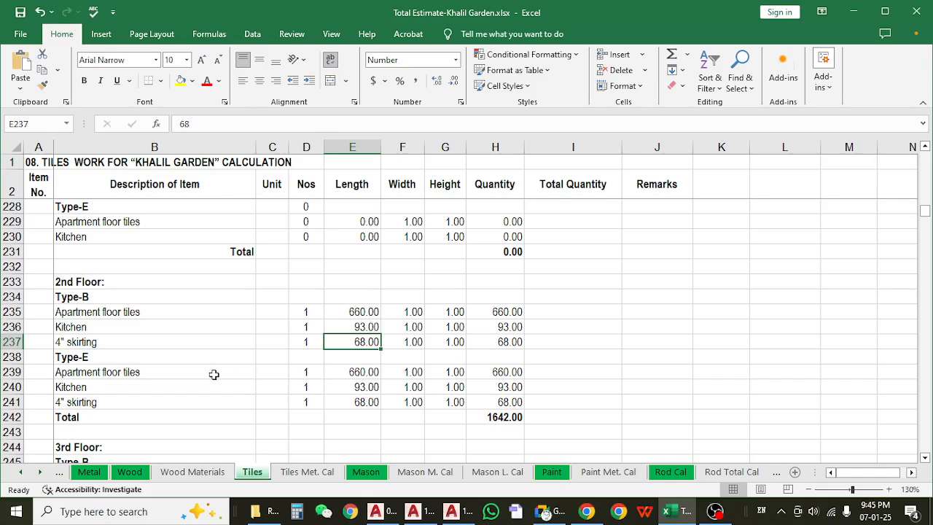
# - Look through the remaining duplex floors and item d, the 12"x12" RAK ceramic toilet floor tiles, and return to the 2nd Floor duplex rows
pyautogui.scroll(-7, 213, 375)
pyautogui.scroll(-13, 214, 374)
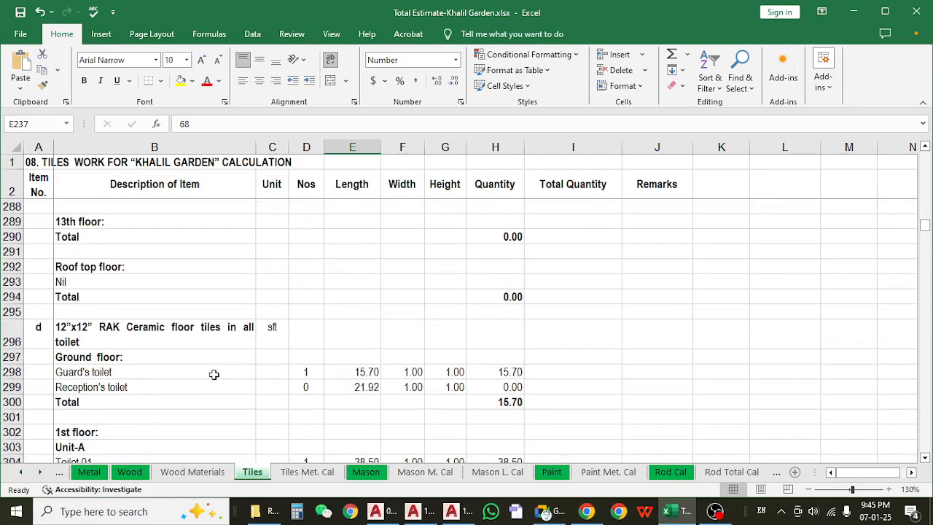
pyautogui.scroll(-6, 214, 375)
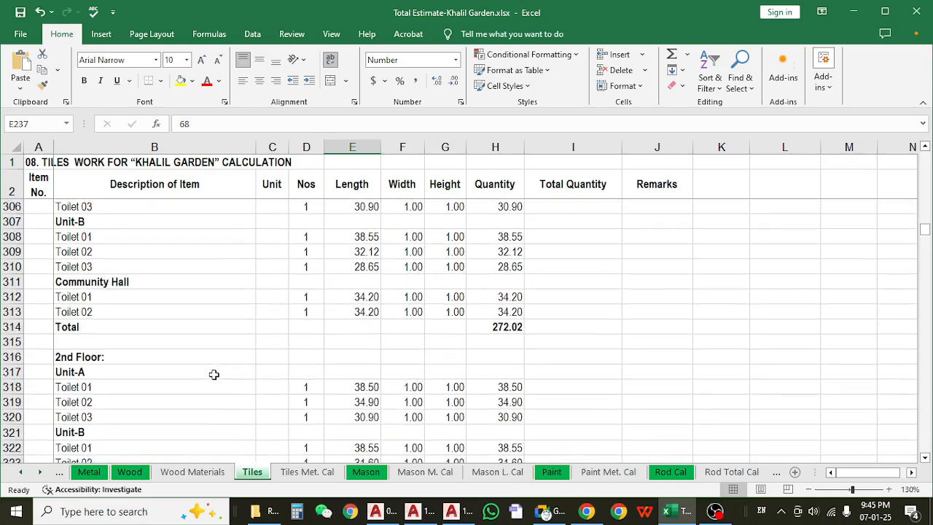
pyautogui.scroll(5, 214, 375)
pyautogui.scroll(17, 214, 374)
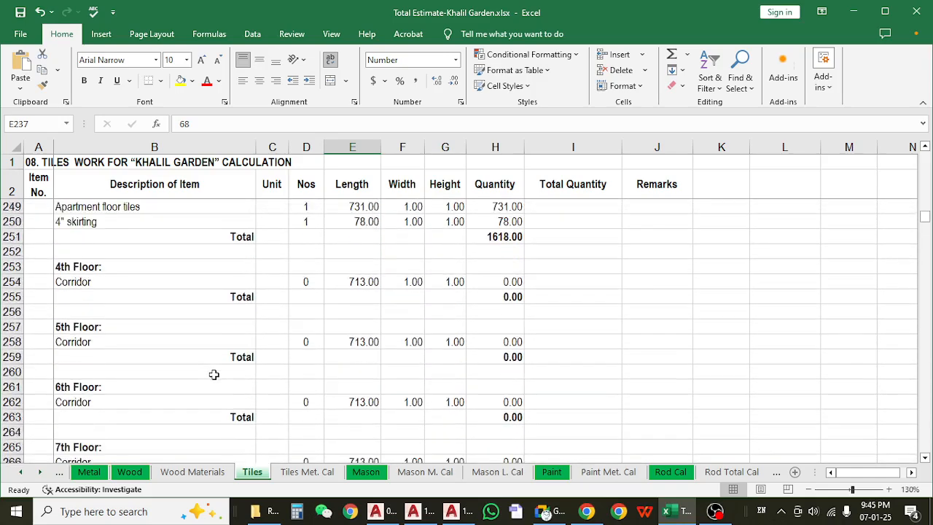
pyautogui.scroll(4, 213, 375)
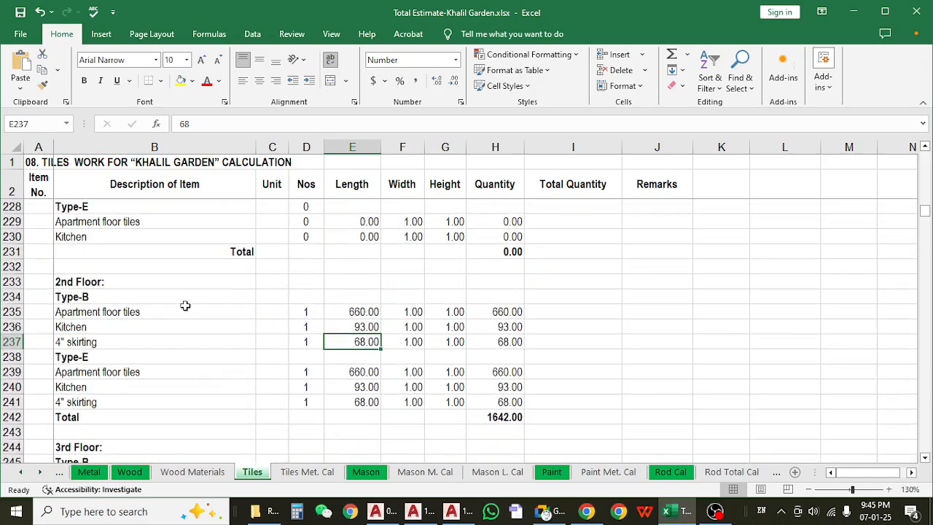
# - Recheck the 2nd Floor Type-B apartment floor, kitchen and 4" skirting rows and inspect the skirting and apartment floor length entries
pyautogui.click(183, 309)
pyautogui.click(167, 327)
pyautogui.click(163, 343)
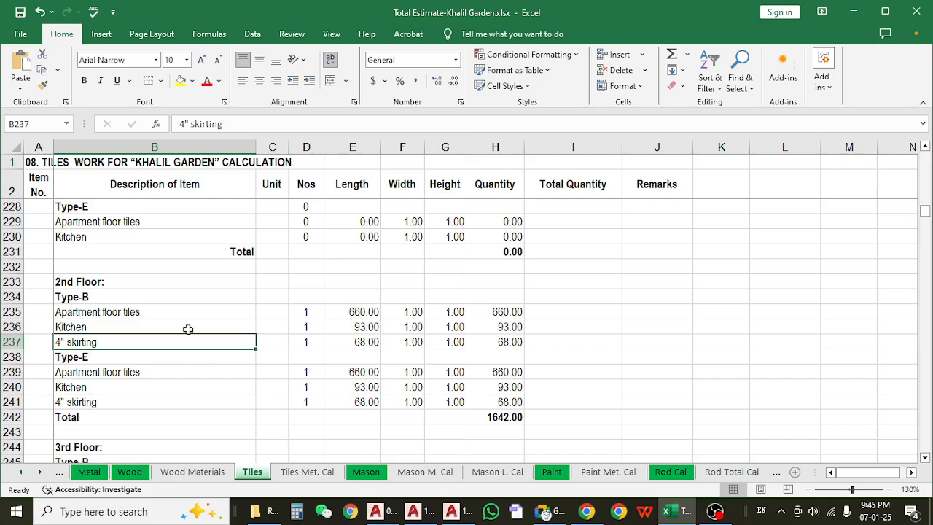
pyautogui.click(175, 309)
pyautogui.click(147, 329)
pyautogui.click(145, 355)
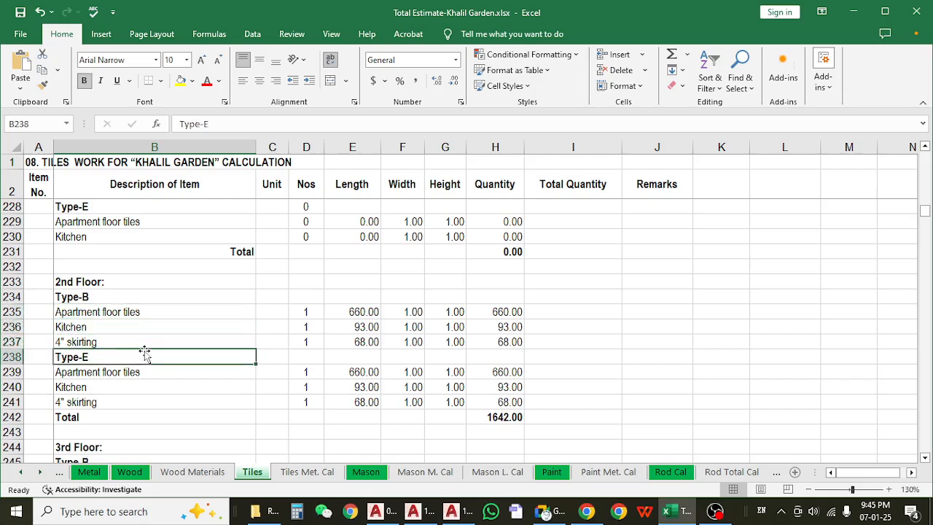
pyautogui.moveTo(146, 315); pyautogui.dragTo(150, 341)
pyautogui.click(374, 341)
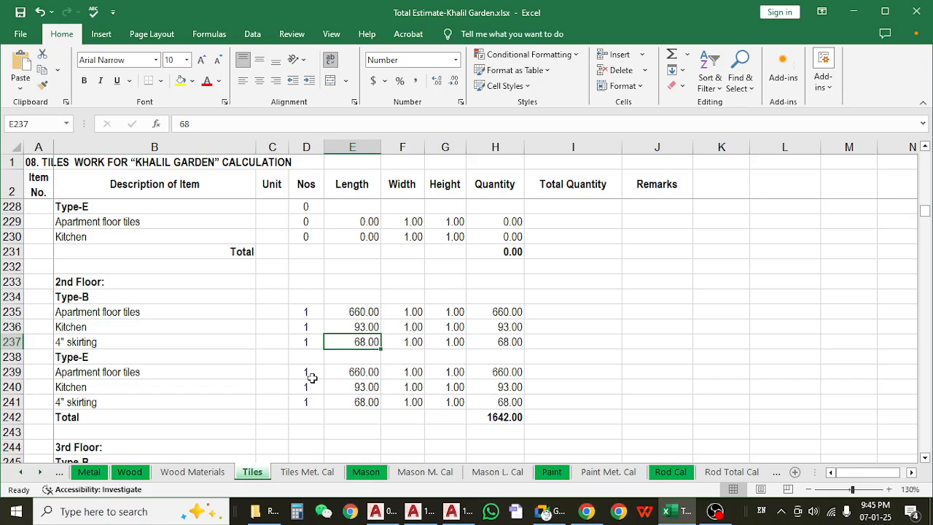
pyautogui.click(204, 315)
pyautogui.click(347, 310)
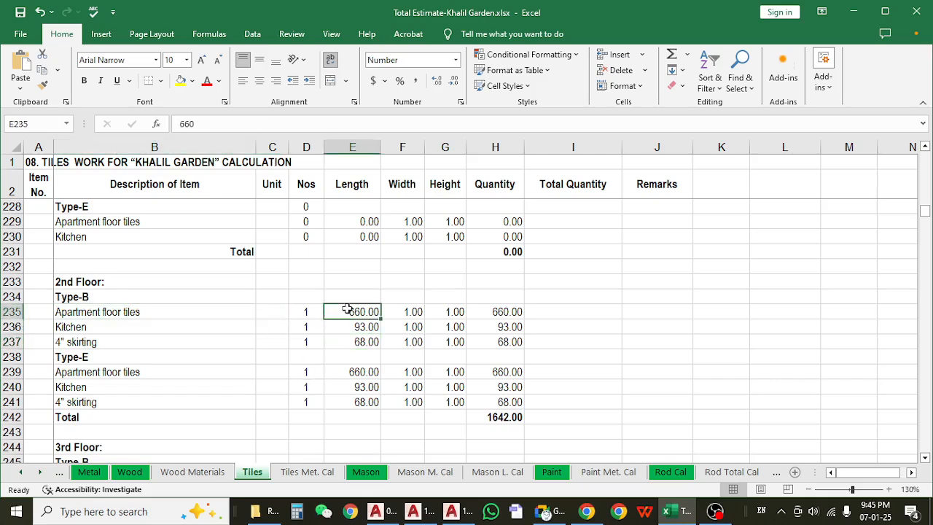
# - Switch to the 04.Working drawing(09-23) in AutoCAD and locate the ground floor toilet beside the driver's waiting room
pyautogui.click(376, 511)
pyautogui.scroll(-3, 338, 323)
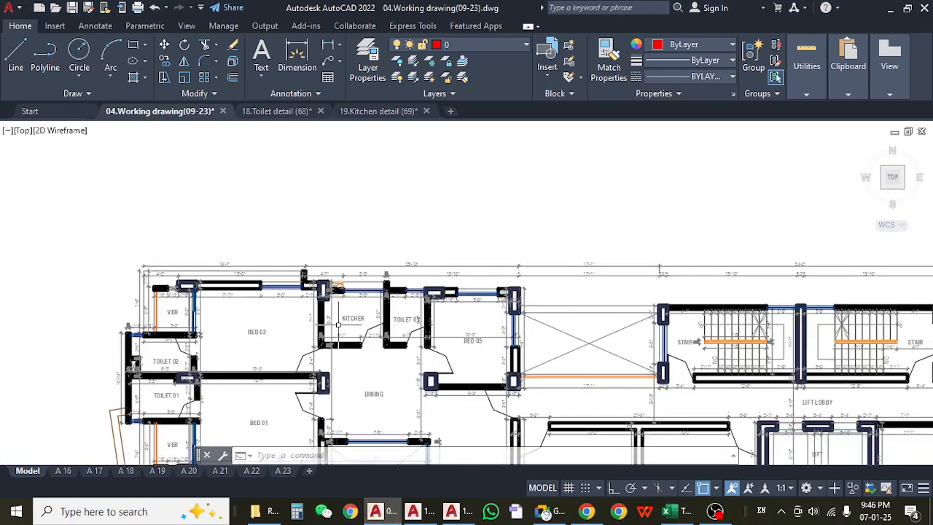
pyautogui.scroll(-4, 337, 324)
pyautogui.scroll(-4, 379, 318)
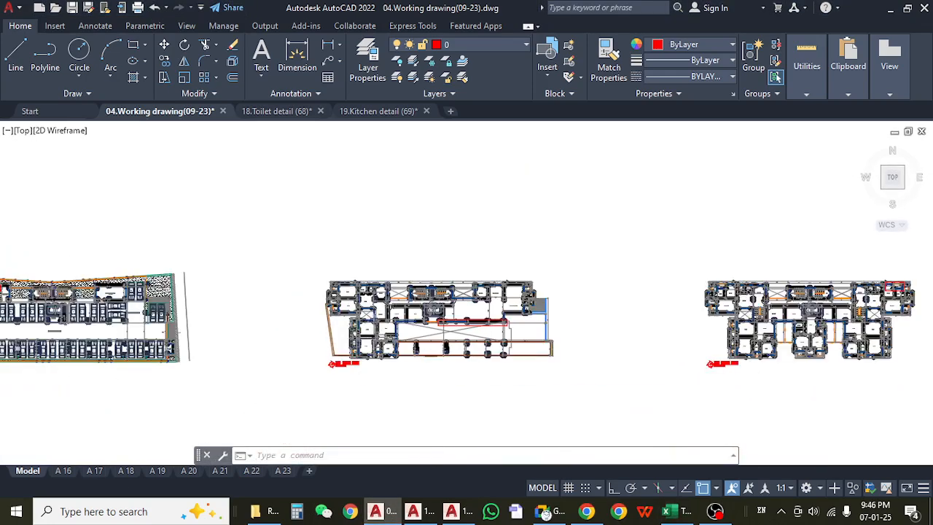
pyautogui.scroll(6, 113, 268)
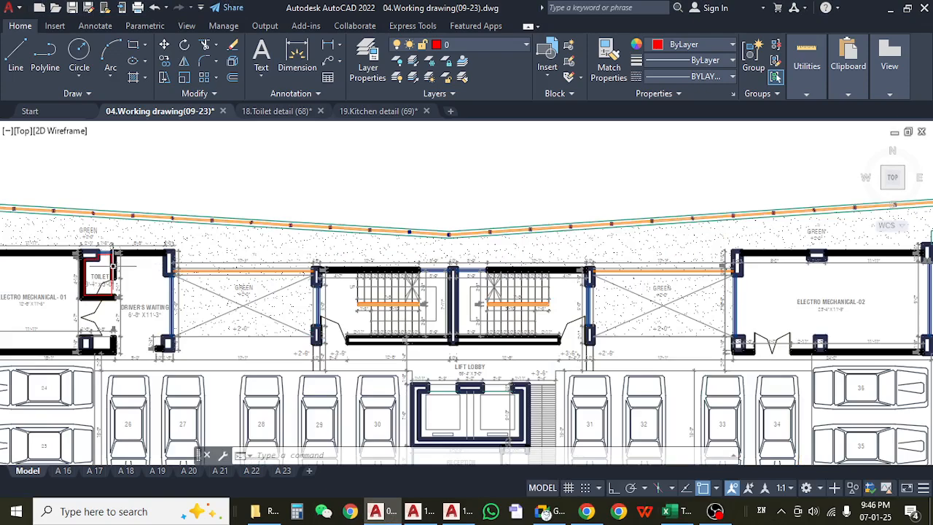
pyautogui.scroll(5, 113, 268)
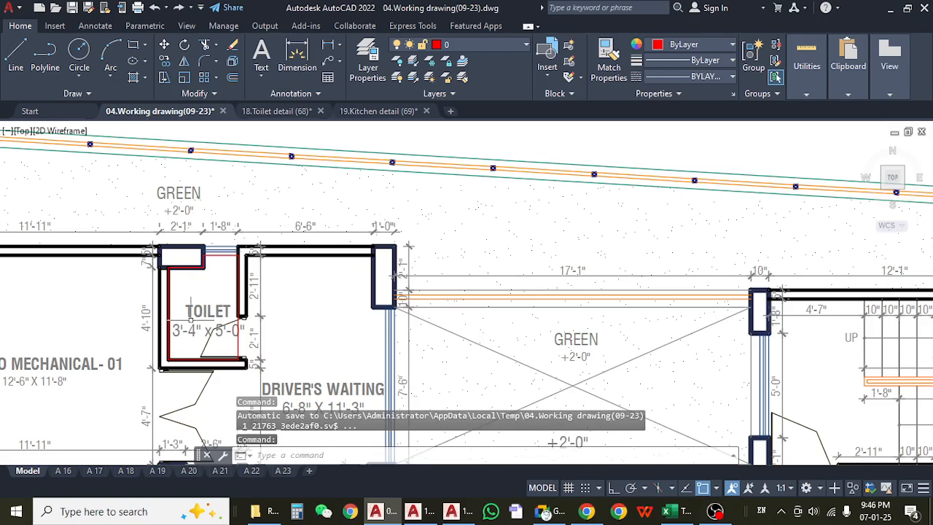
# - Examine the wall, window and door dimensions around the toilet between Electro Mechanical-01 and Driver's Waiting
pyautogui.moveTo(191, 317); pyautogui.dragTo(260, 313)
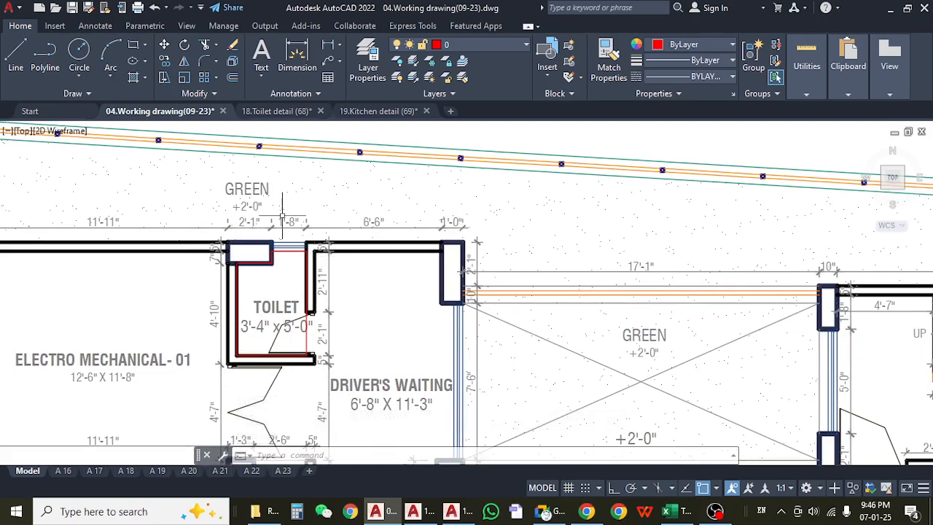
pyautogui.scroll(2, 283, 215)
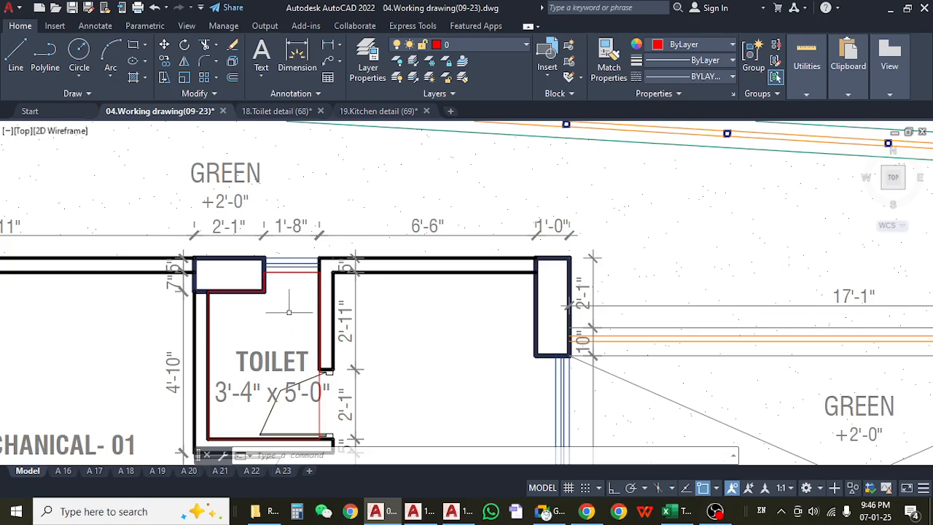
pyautogui.moveTo(285, 315); pyautogui.dragTo(282, 285)
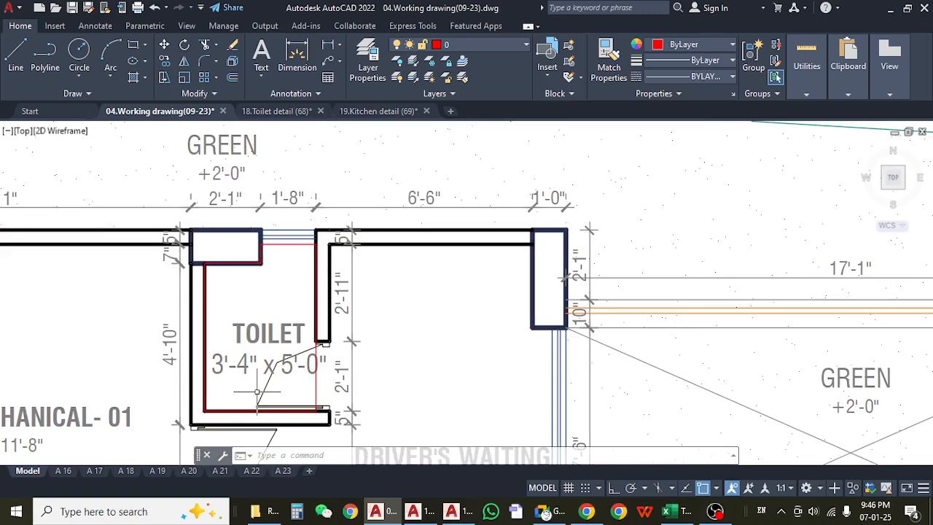
pyautogui.moveTo(427, 380); pyautogui.dragTo(401, 372)
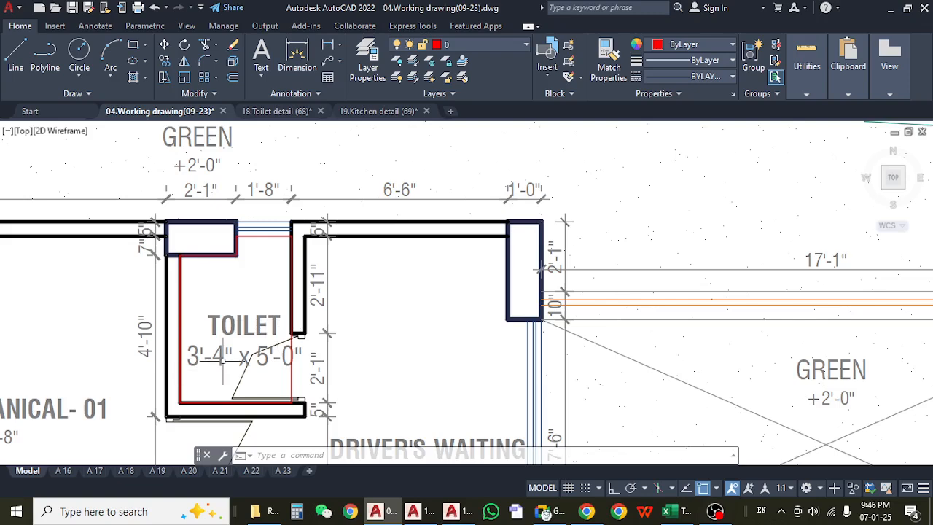
pyautogui.moveTo(413, 357); pyautogui.dragTo(432, 358)
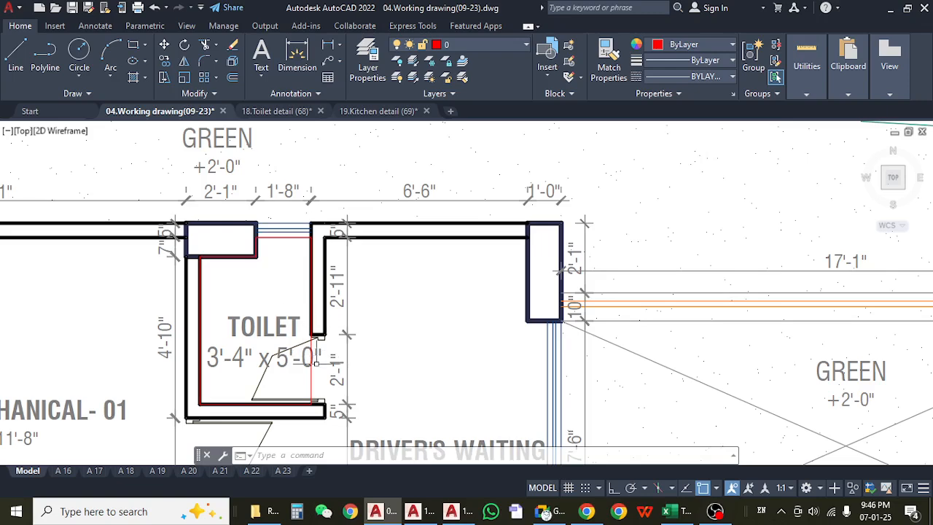
# - List the properties of the toilet's closed inner outline to read its floor area and perimeter
pyautogui.click(312, 368)
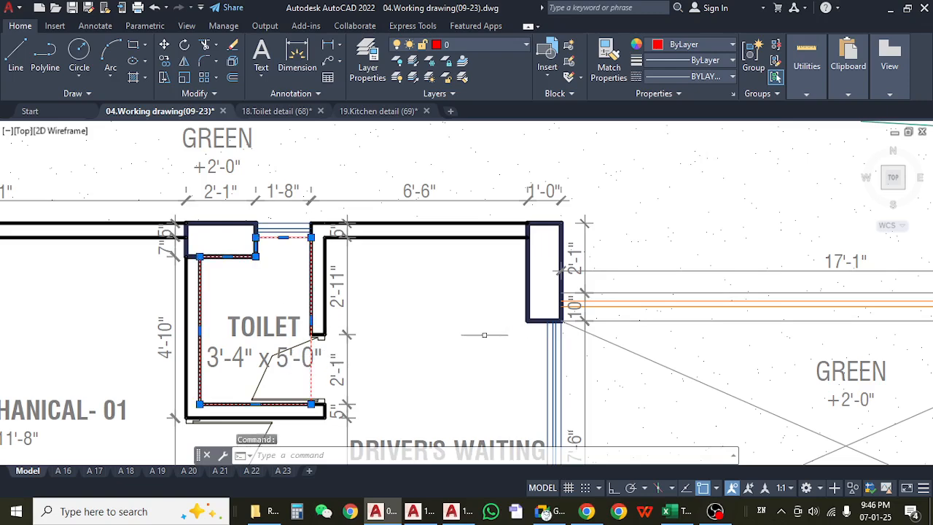
pyautogui.press('Escape')
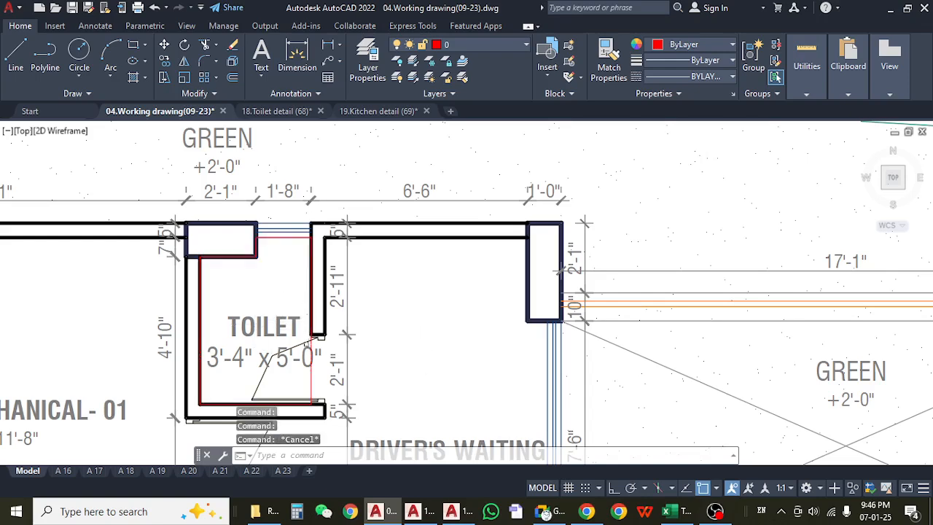
pyautogui.click(312, 363)
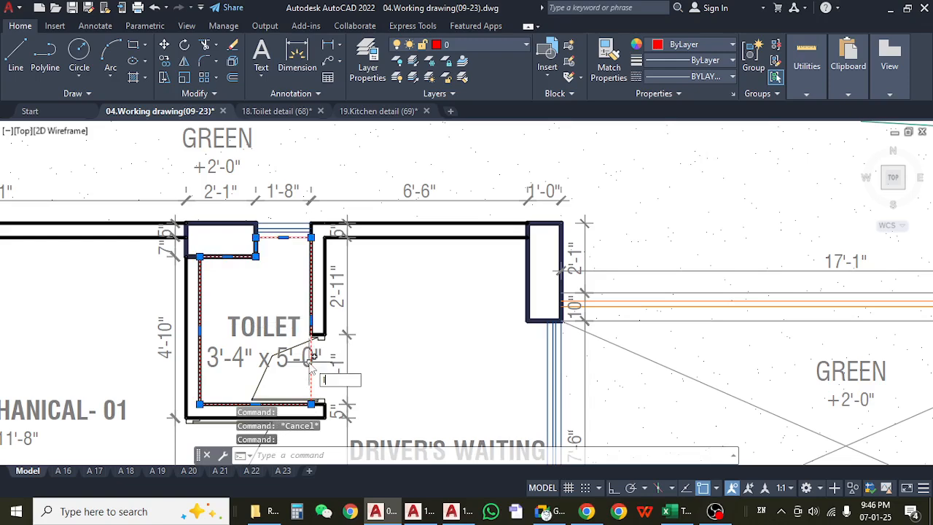
pyautogui.write('LI')
pyautogui.press('Return')
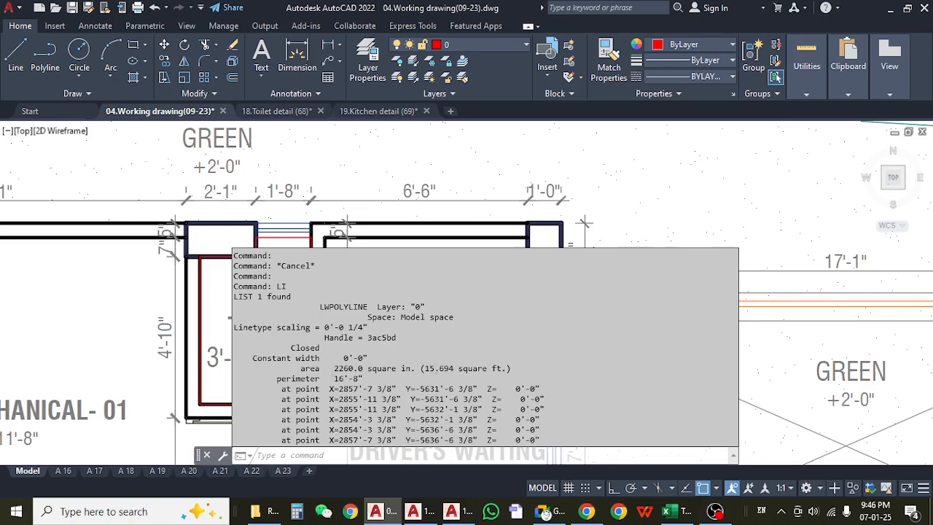
pyautogui.moveTo(451, 368); pyautogui.dragTo(454, 368)
pyautogui.click(226, 334)
# - Inspect how the toilet's inner outline follows the corner column and window, highlighting the outline and clearing the selection
pyautogui.moveTo(287, 293)
pyautogui.mouseDown()
pyautogui.moveTo(320, 299)
pyautogui.moveTo(309, 272)
pyautogui.mouseUp()
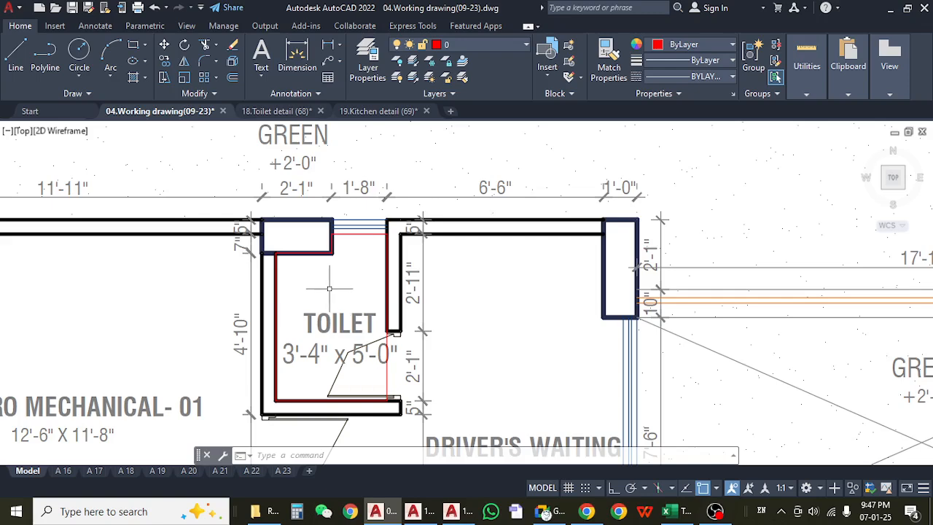
pyautogui.scroll(5, 333, 295)
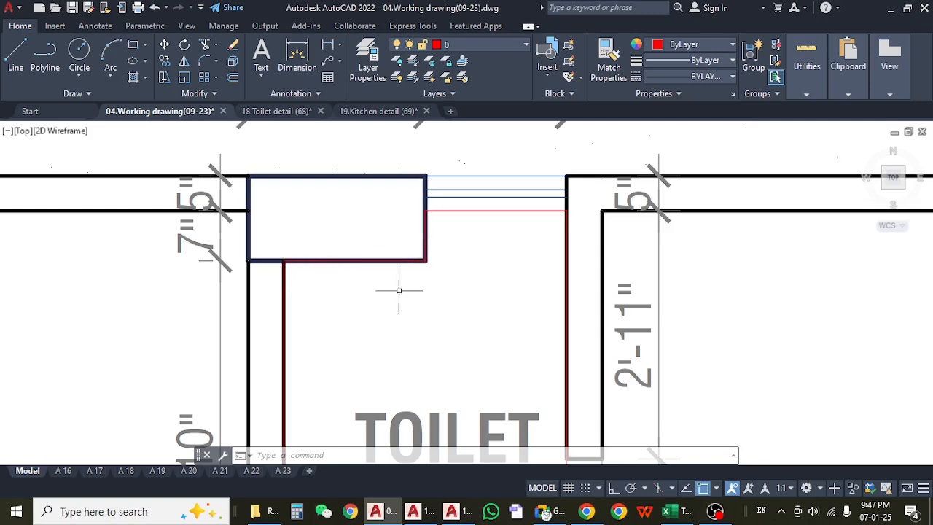
pyautogui.scroll(-5, 397, 293)
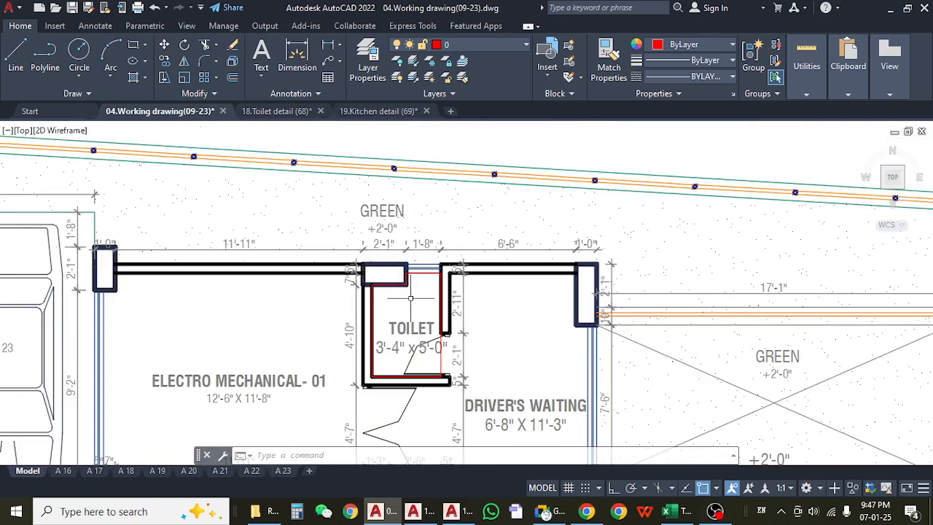
pyautogui.scroll(5, 406, 282)
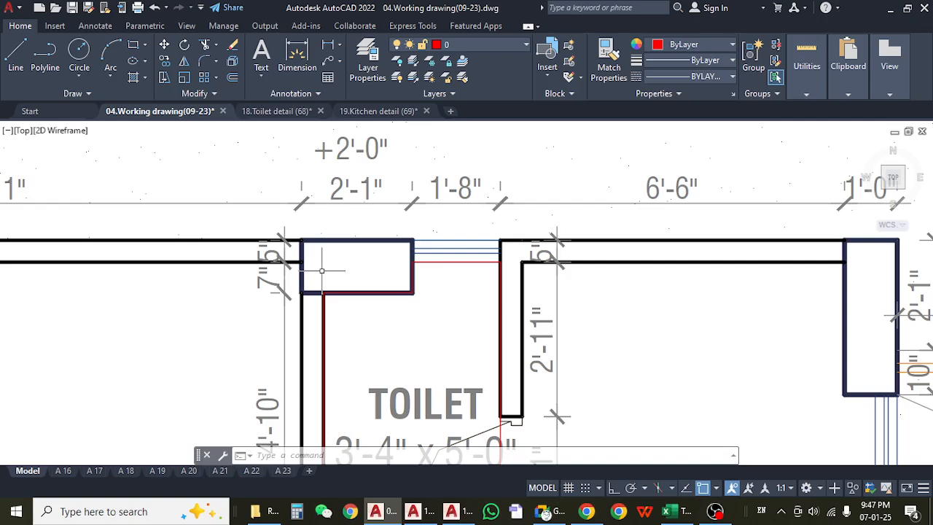
pyautogui.moveTo(360, 338)
pyautogui.mouseDown()
pyautogui.moveTo(337, 319)
pyautogui.moveTo(334, 296)
pyautogui.mouseUp()
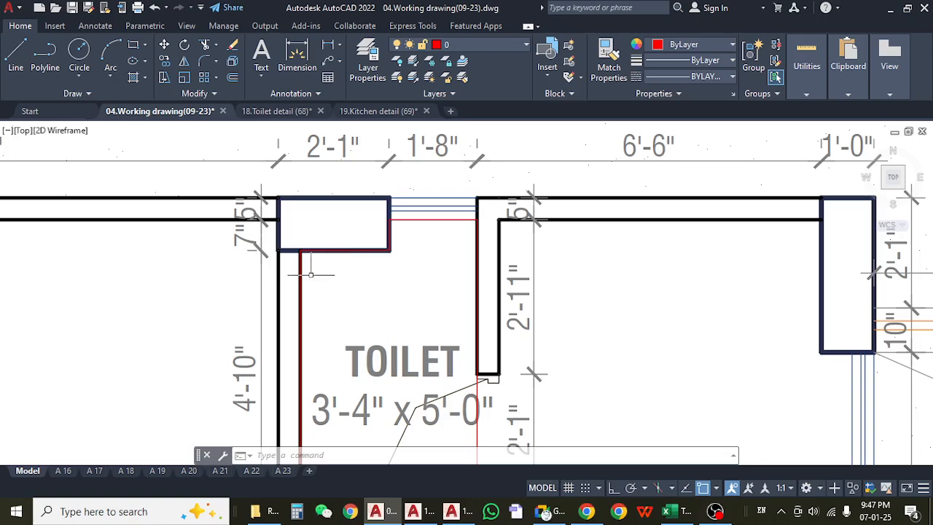
pyautogui.click(376, 250)
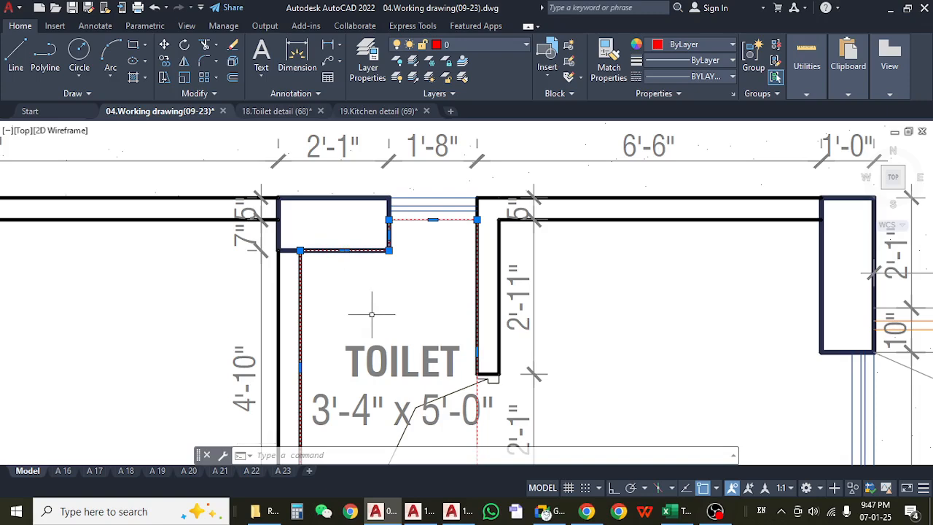
pyautogui.scroll(-4, 371, 314)
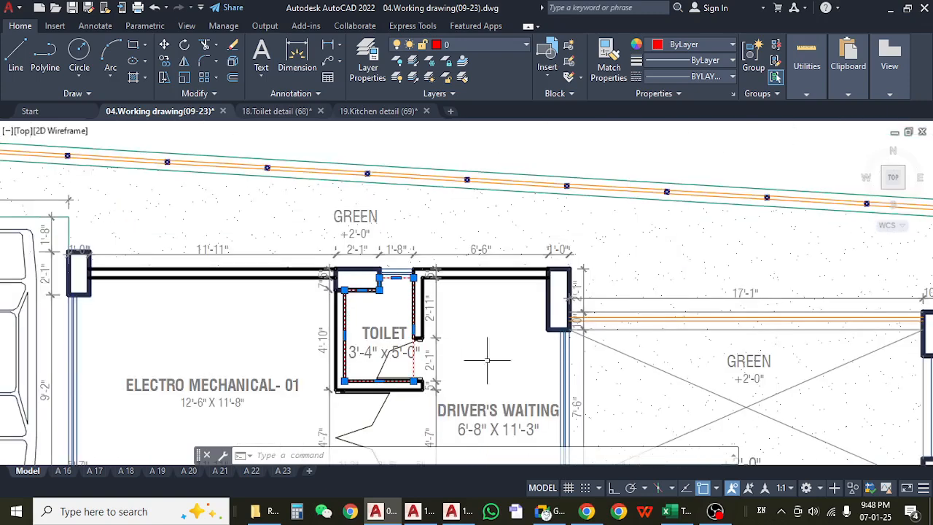
pyautogui.press('Escape')
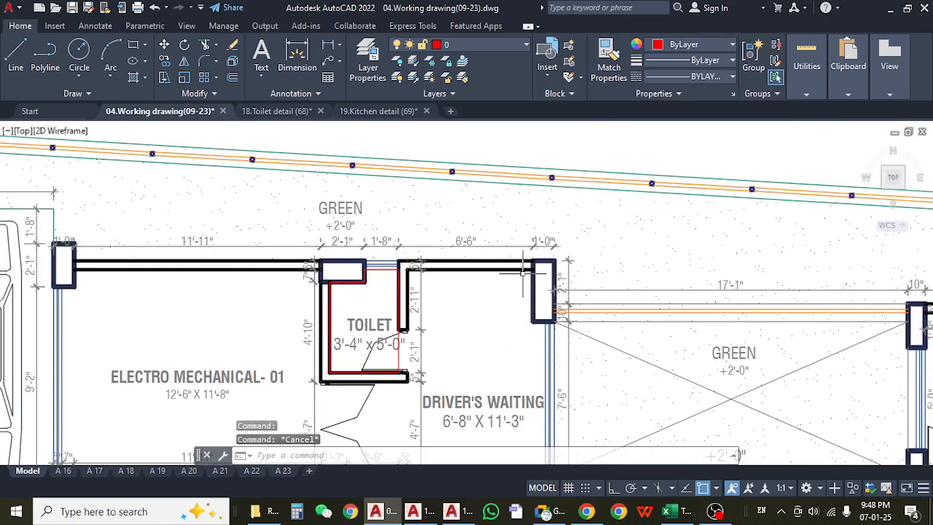
pyautogui.scroll(2, 552, 328)
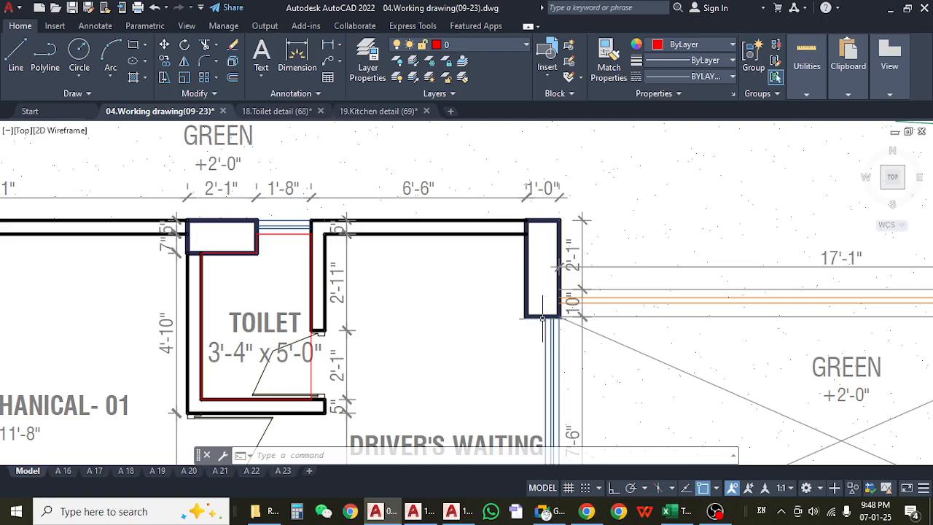
# - Look over the ground floor plan around the toilet, Electro Mechanical-01 and Driver's Waiting, including the lower entrance walls
pyautogui.moveTo(545, 364)
pyautogui.mouseDown()
pyautogui.moveTo(516, 350)
pyautogui.moveTo(524, 333)
pyautogui.mouseUp()
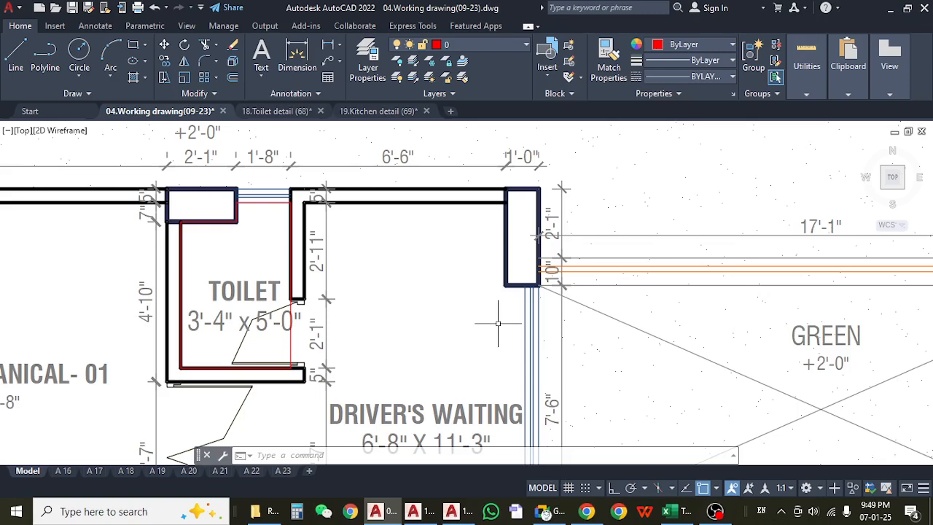
pyautogui.moveTo(315, 332); pyautogui.dragTo(385, 289)
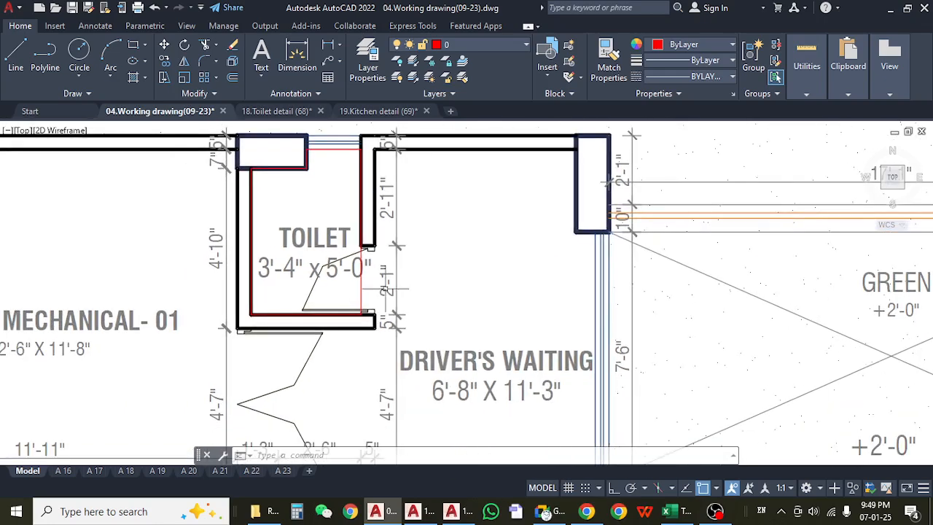
pyautogui.scroll(-5, 386, 288)
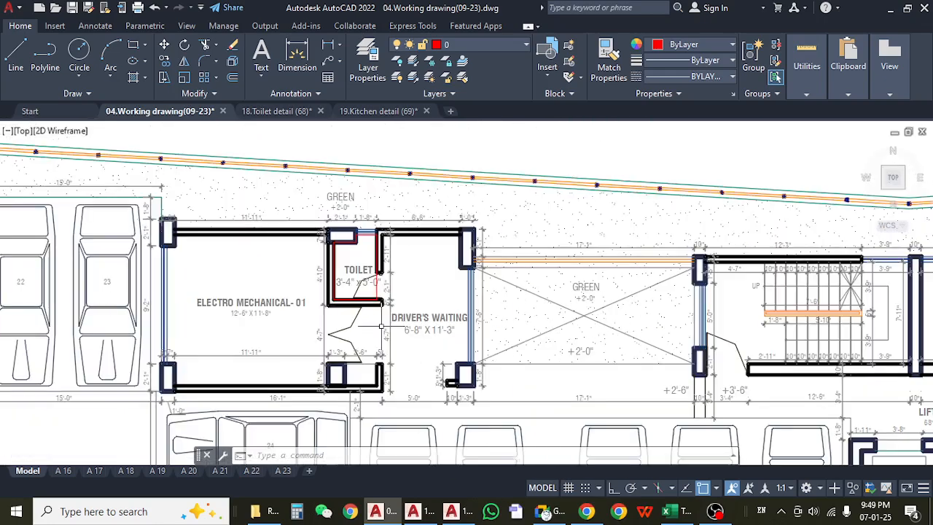
pyautogui.scroll(2, 386, 310)
pyautogui.scroll(3, 401, 306)
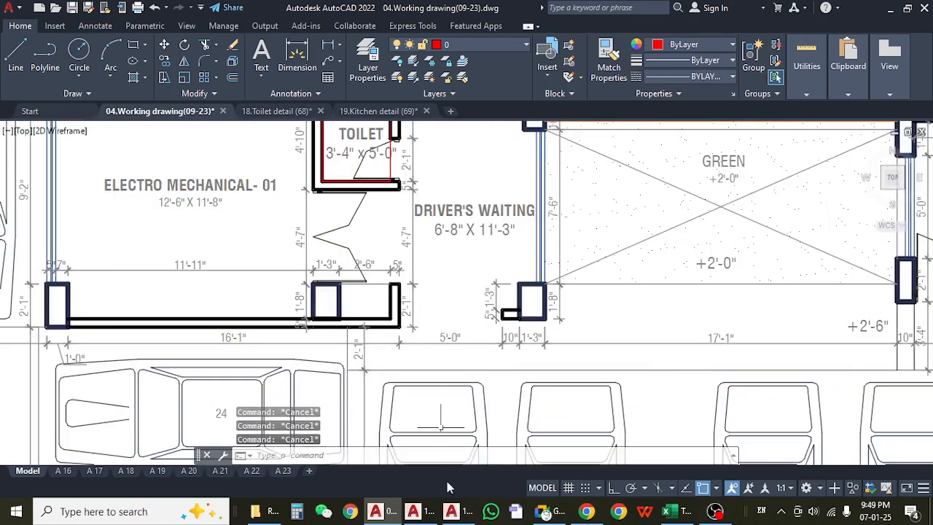
# - Switch to the Tiles sheet in Excel and check the 2nd floor Type-B apartment floor and kitchen tile entries
pyautogui.click(664, 510)
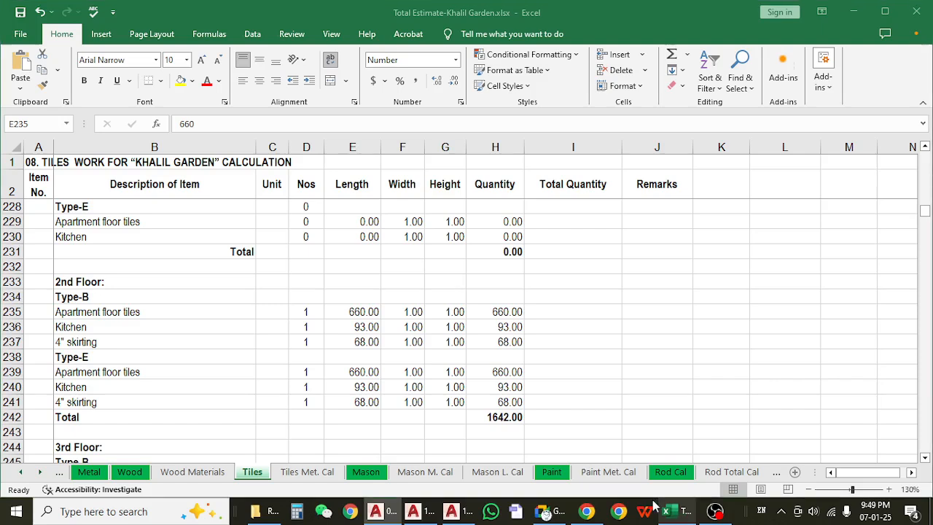
pyautogui.click(305, 312)
pyautogui.click(351, 312)
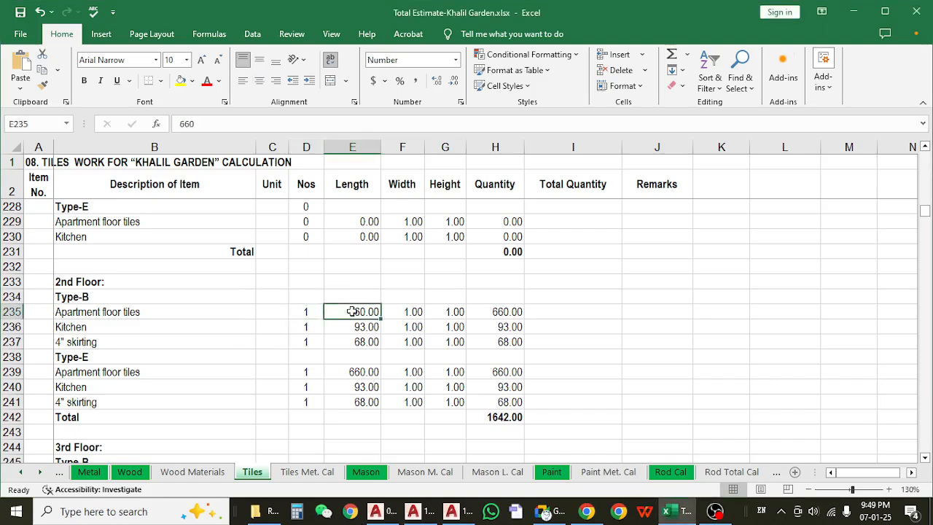
pyautogui.click(357, 326)
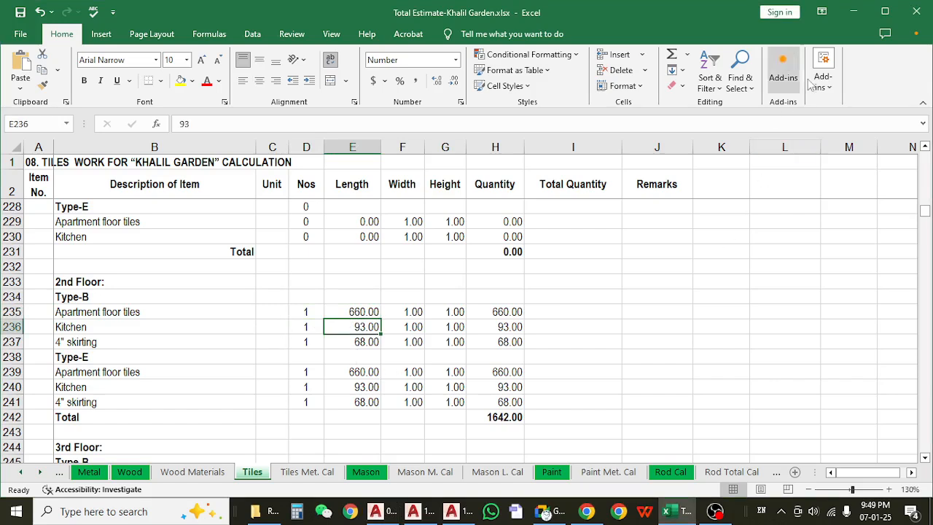
# - Return to the AutoCAD working drawing and examine the upper floor plan's apartment rooms, office and lift lobby
pyautogui.click(851, 14)
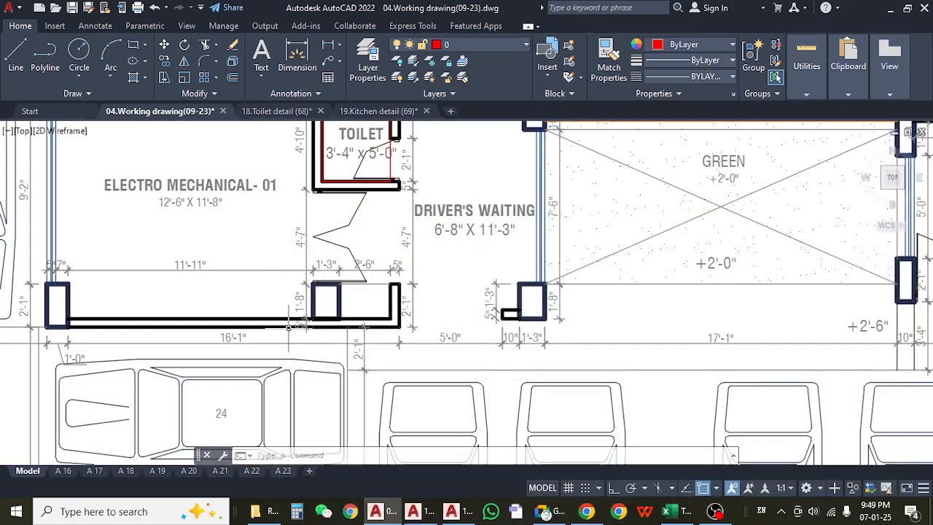
pyautogui.scroll(-3, 295, 328)
pyautogui.scroll(-2, 292, 329)
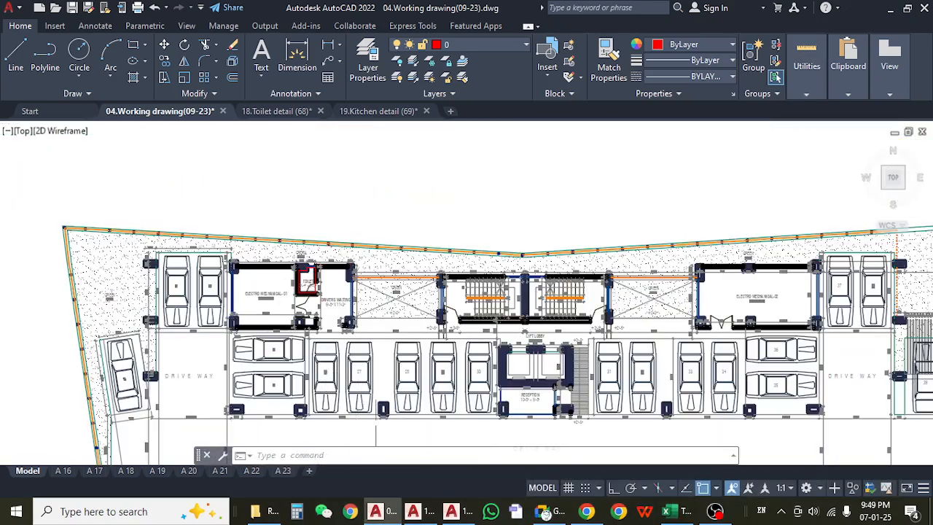
pyautogui.moveTo(385, 394); pyautogui.dragTo(274, 324)
pyautogui.moveTo(333, 352)
pyautogui.mouseDown()
pyautogui.moveTo(339, 316)
pyautogui.moveTo(314, 261)
pyautogui.mouseUp()
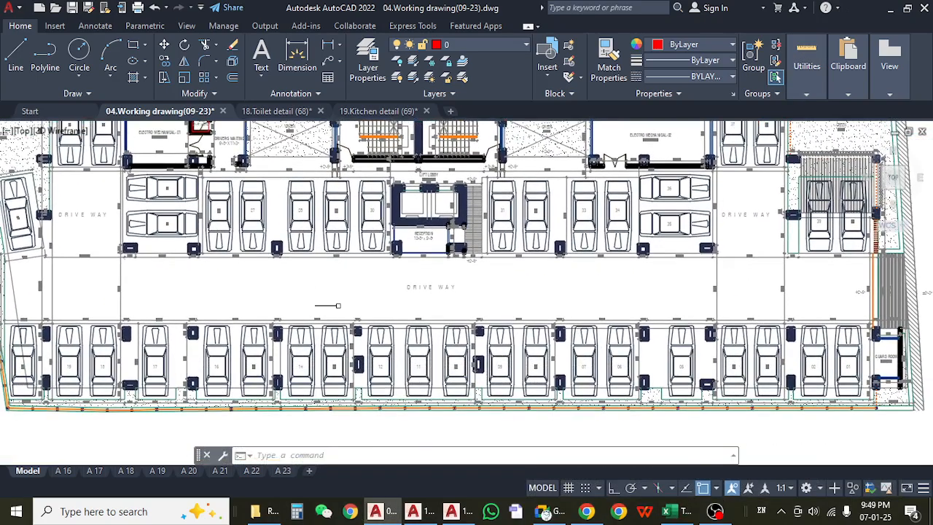
pyautogui.scroll(-5, 387, 362)
pyautogui.scroll(6, 583, 335)
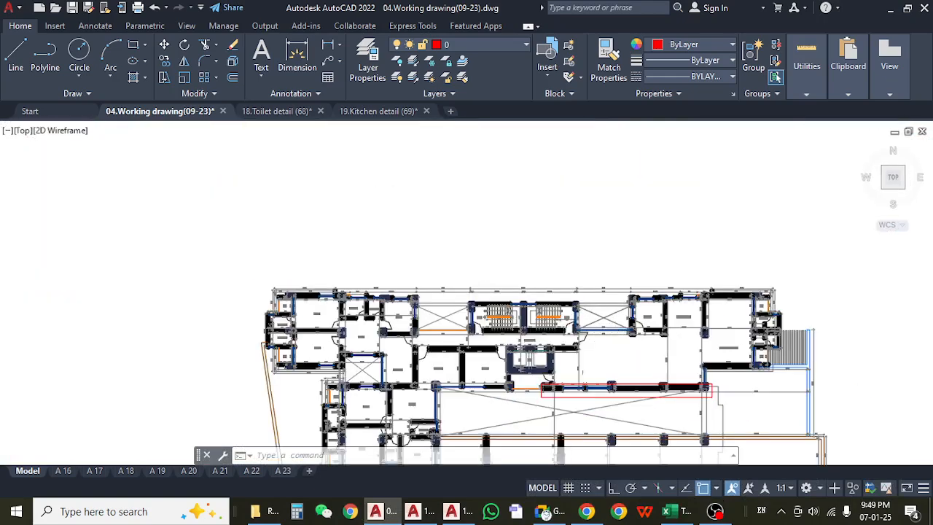
pyautogui.scroll(5, 388, 299)
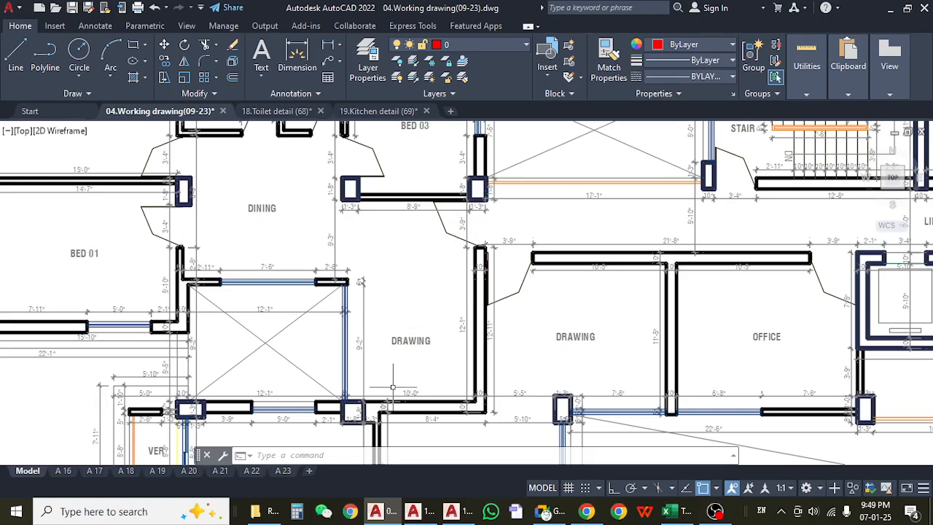
pyautogui.scroll(-2, 392, 386)
pyautogui.moveTo(386, 344)
pyautogui.mouseDown()
pyautogui.moveTo(421, 392)
pyautogui.moveTo(435, 352)
pyautogui.mouseUp()
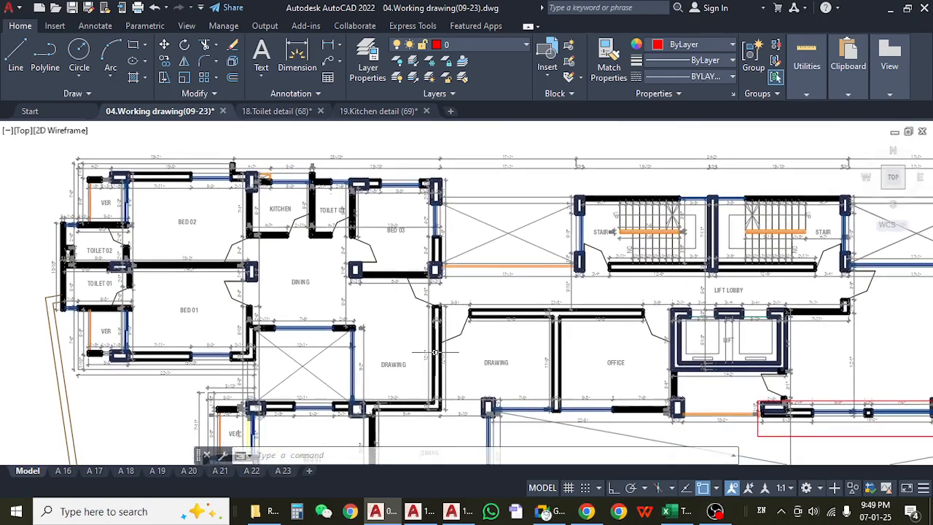
pyautogui.moveTo(556, 371); pyautogui.dragTo(446, 351)
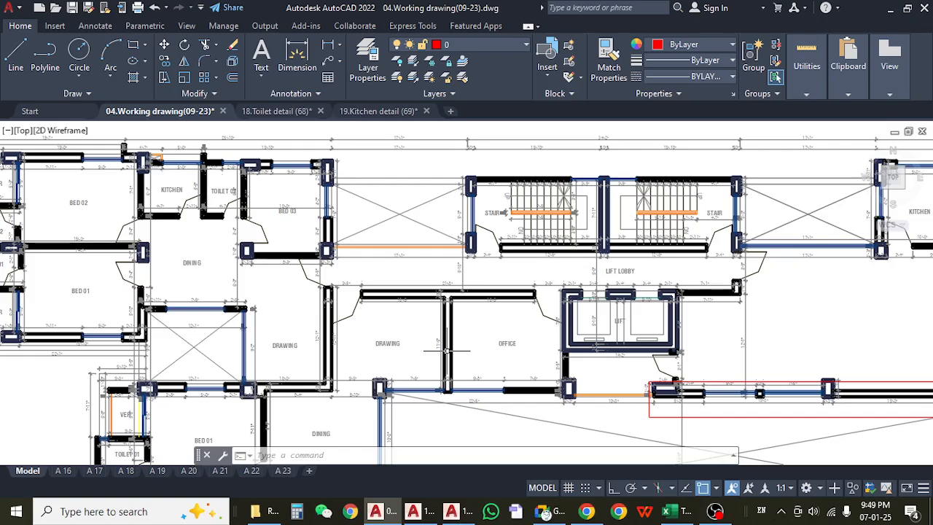
# - Switch back to the Tiles sheet in Excel and check the 2nd floor Type-B and Type-E floor tile and skirting entries
pyautogui.click(665, 511)
pyautogui.click(302, 344)
pyautogui.scroll(-2, 304, 341)
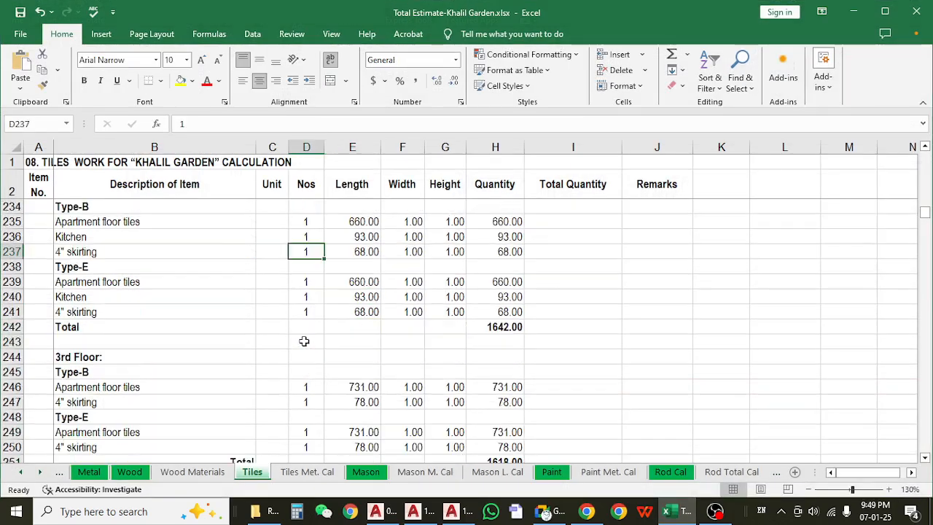
pyautogui.click(346, 284)
pyautogui.click(345, 310)
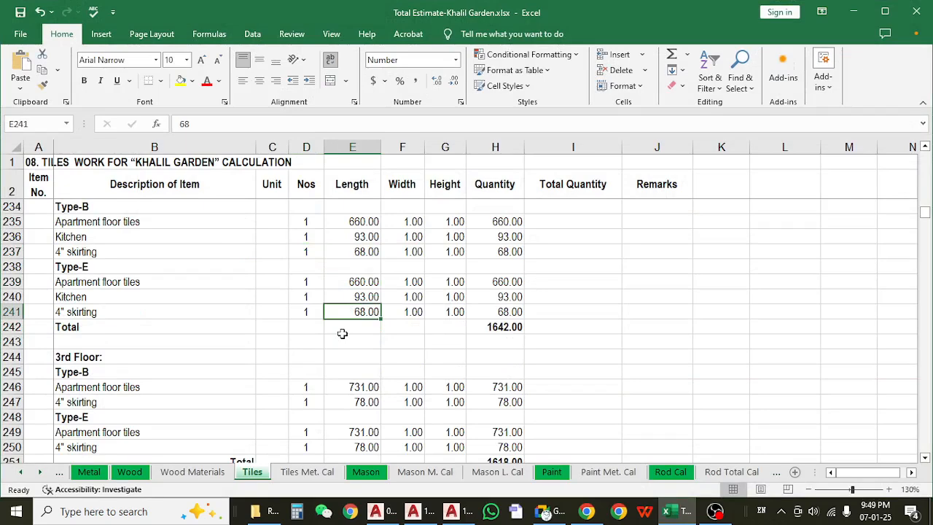
# - Review the floor tile and corridor entries from the 3rd floor up to the 12th floor
pyautogui.scroll(-8, 342, 333)
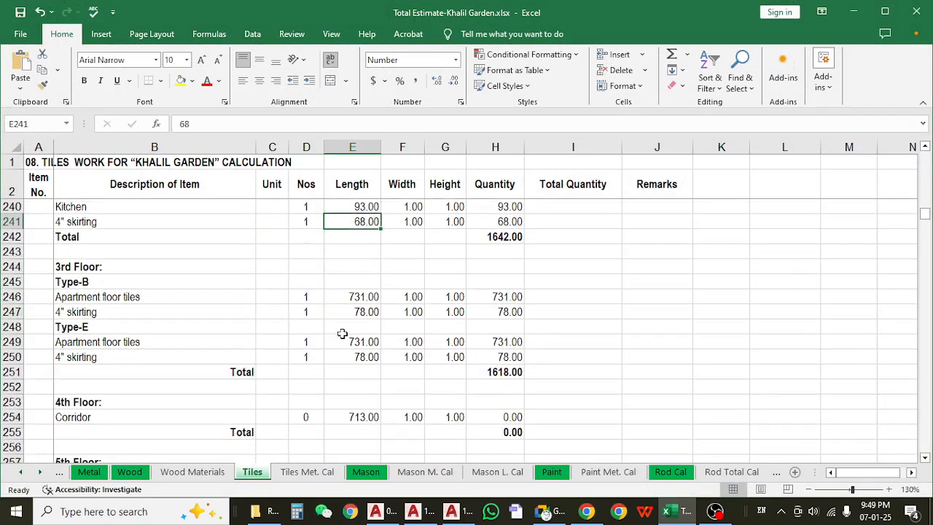
pyautogui.scroll(-8, 342, 333)
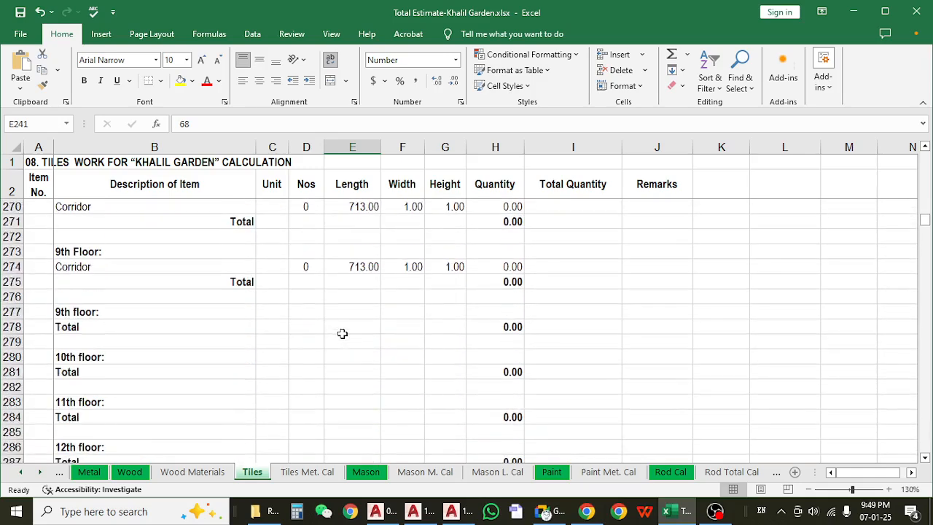
pyautogui.scroll(4, 341, 333)
pyautogui.scroll(3, 342, 333)
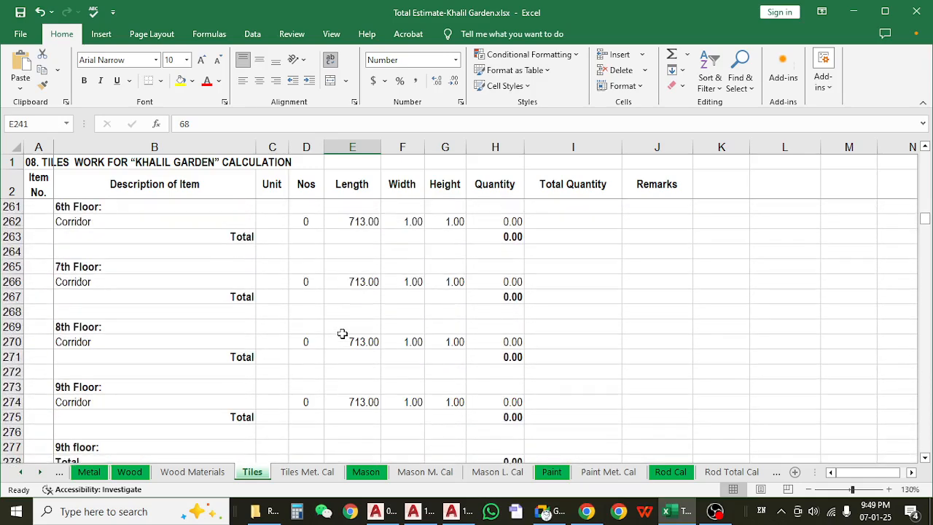
pyautogui.scroll(1, 291, 334)
pyautogui.click(151, 311)
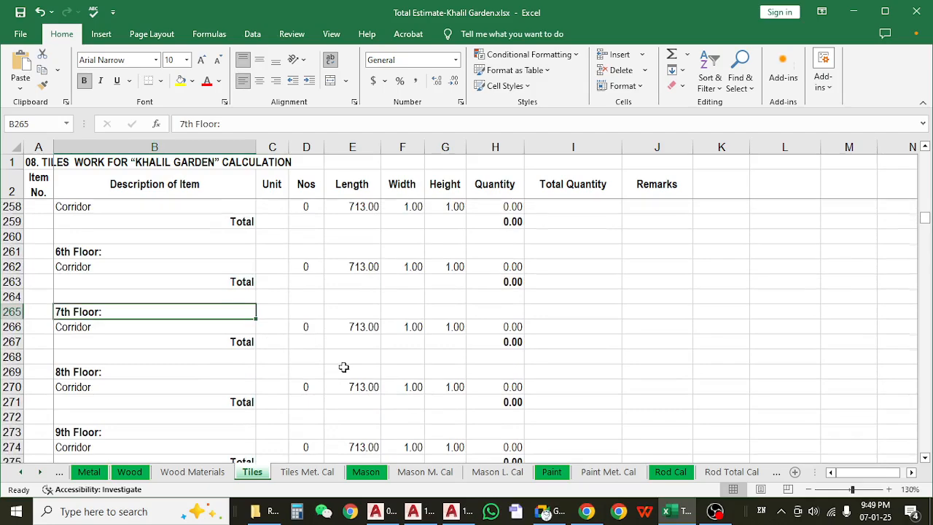
# - Locate the 12"x12" RAK Ceramic toilet floor tile item and check its ground floor guard's and reception's toilet entries
pyautogui.scroll(-5, 343, 368)
pyautogui.scroll(-7, 343, 362)
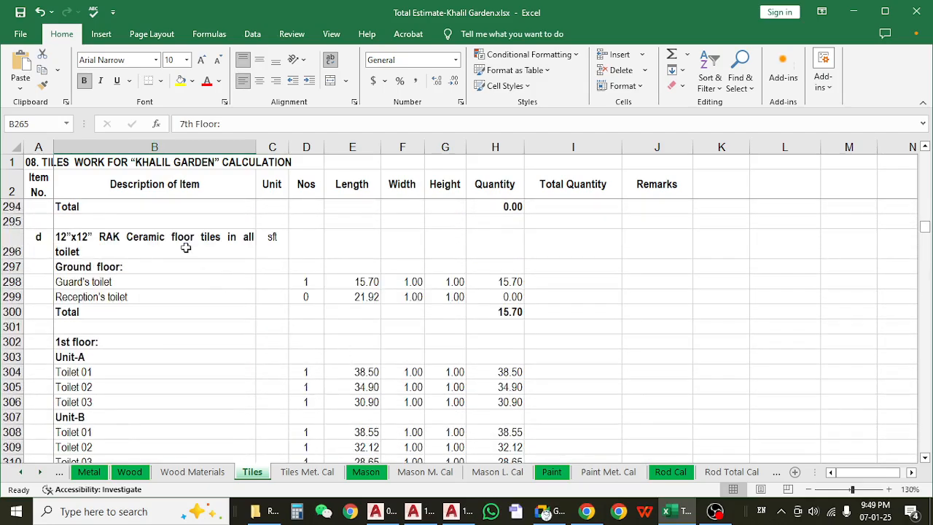
pyautogui.click(184, 245)
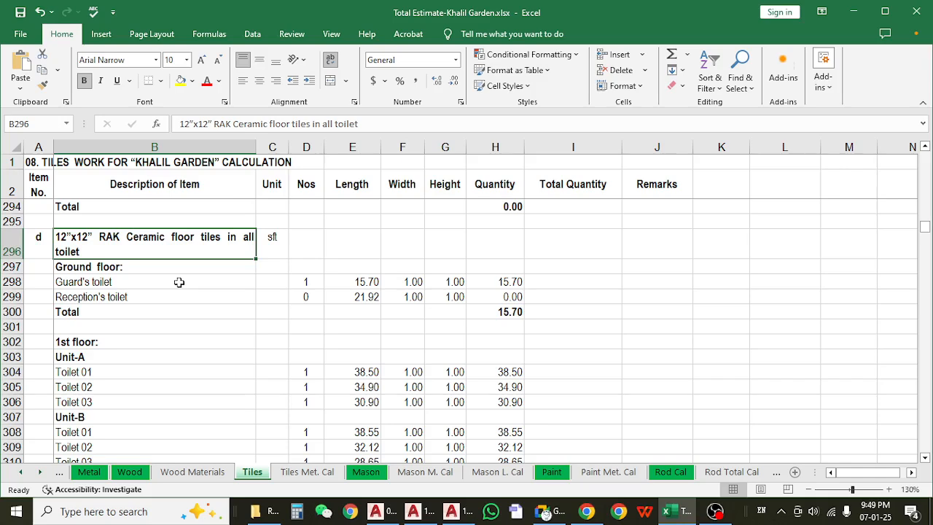
pyautogui.click(145, 279)
pyautogui.click(138, 297)
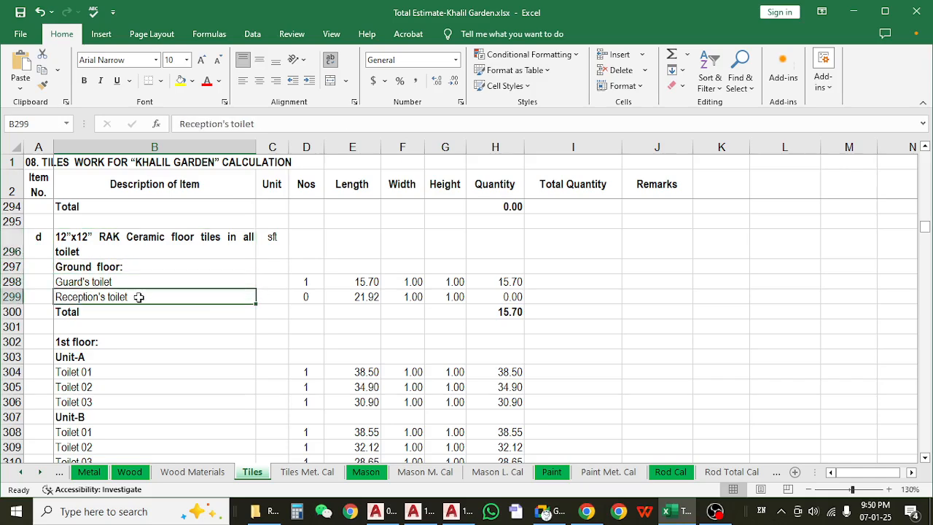
pyautogui.click(321, 283)
pyautogui.scroll(-2, 242, 321)
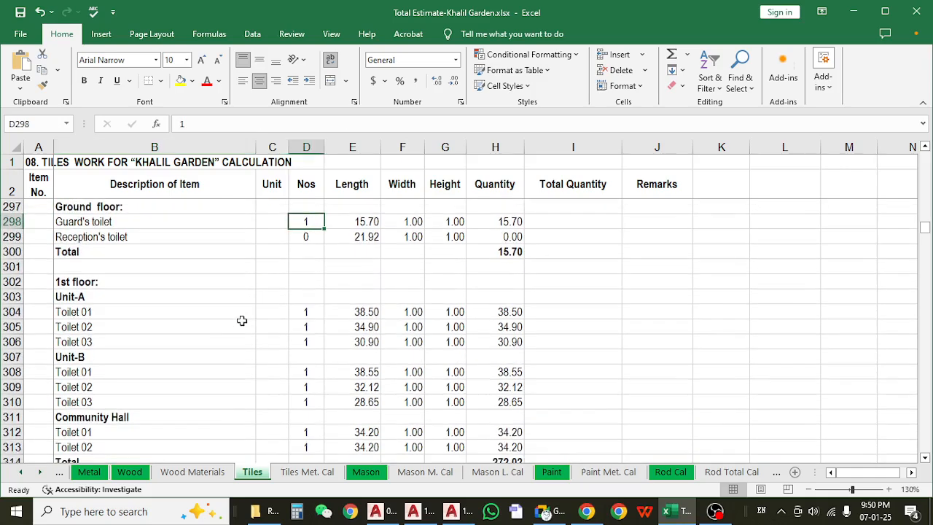
pyautogui.scroll(2, 242, 320)
pyautogui.scroll(1, 187, 311)
pyautogui.click(178, 336)
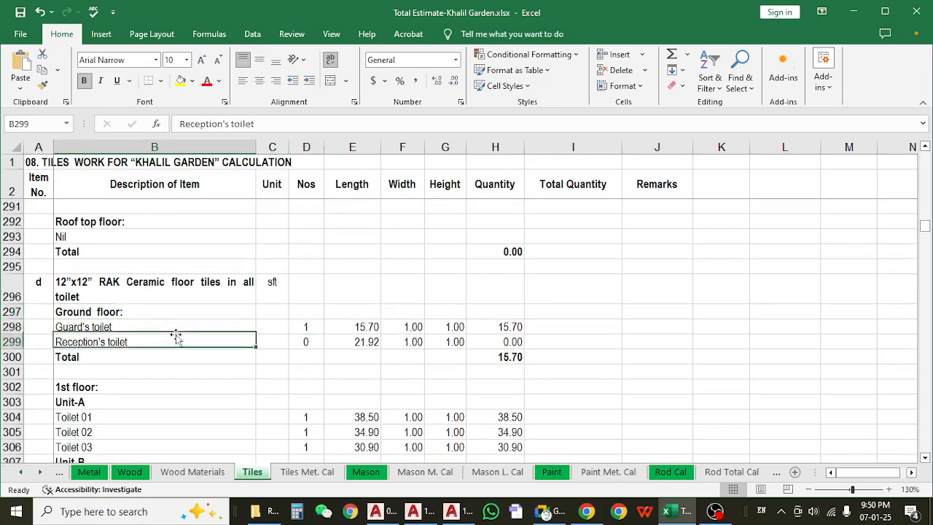
# - Review the toilet floor tile entries by unit from the 1st floor upward, including the floor totals
pyautogui.scroll(-2, 183, 331)
pyautogui.scroll(-10, 183, 331)
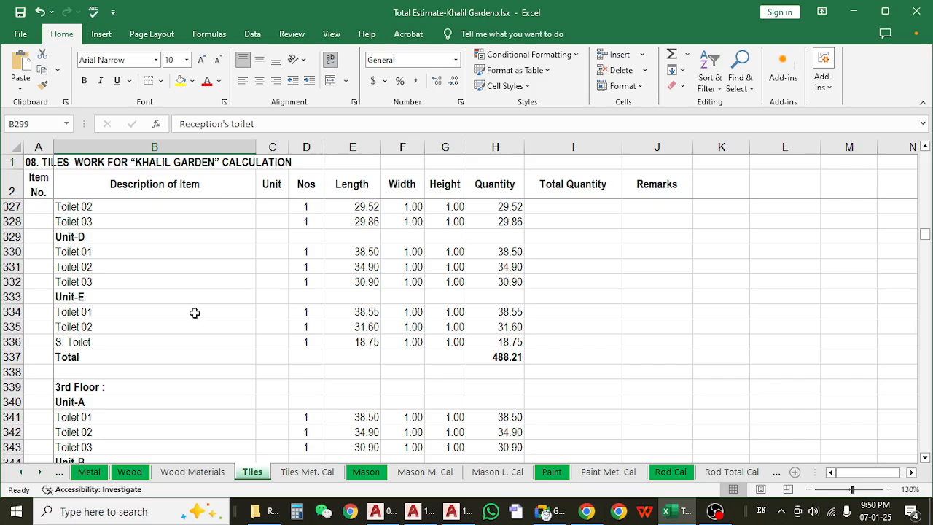
pyautogui.scroll(-5, 193, 313)
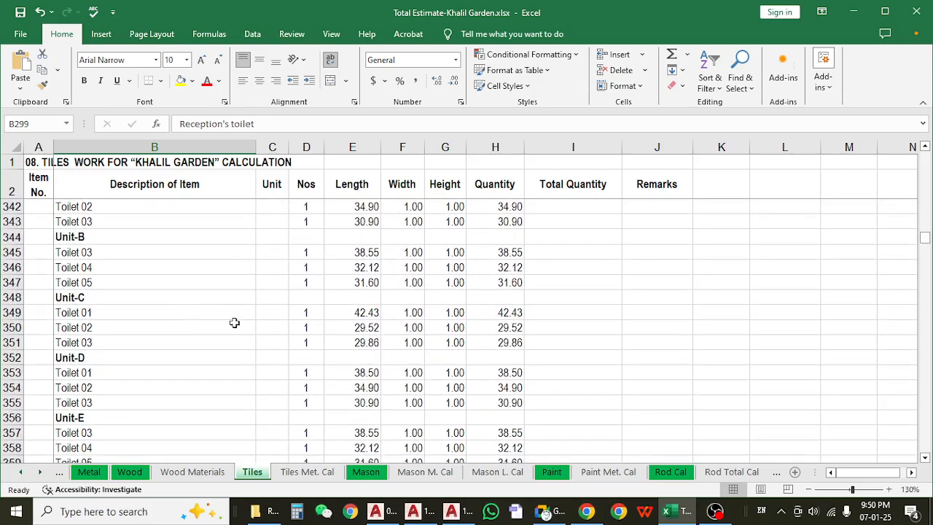
pyautogui.scroll(-6, 233, 322)
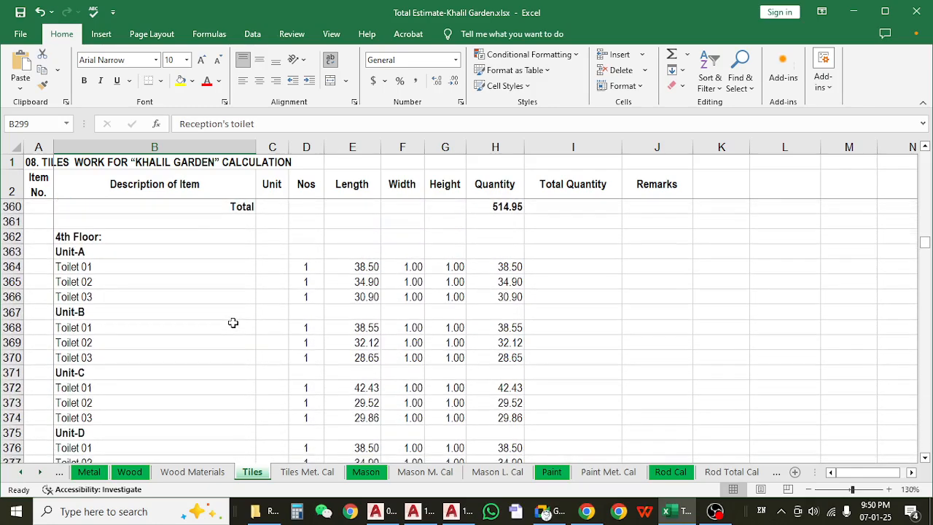
pyautogui.scroll(-1, 233, 322)
pyautogui.scroll(-6, 318, 337)
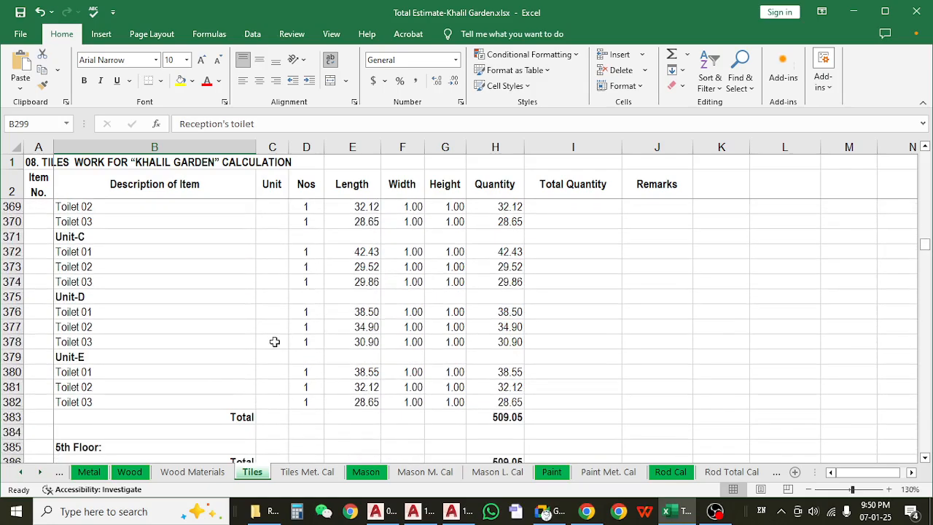
pyautogui.scroll(-6, 258, 347)
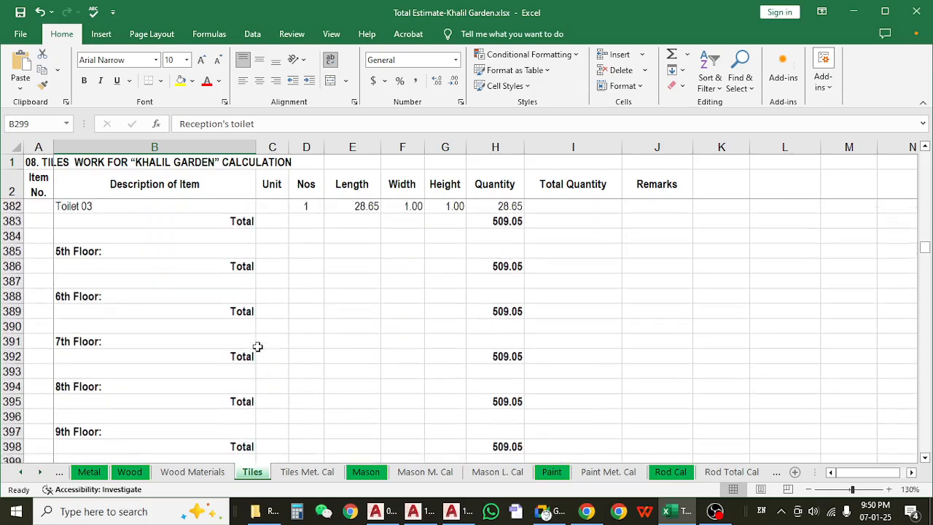
# - Check the count, length, width, height and quantity formula for the community hall's 1st floor 16" x 16" Glazed Homogeneous tiles
pyautogui.click(160, 282)
pyautogui.click(134, 357)
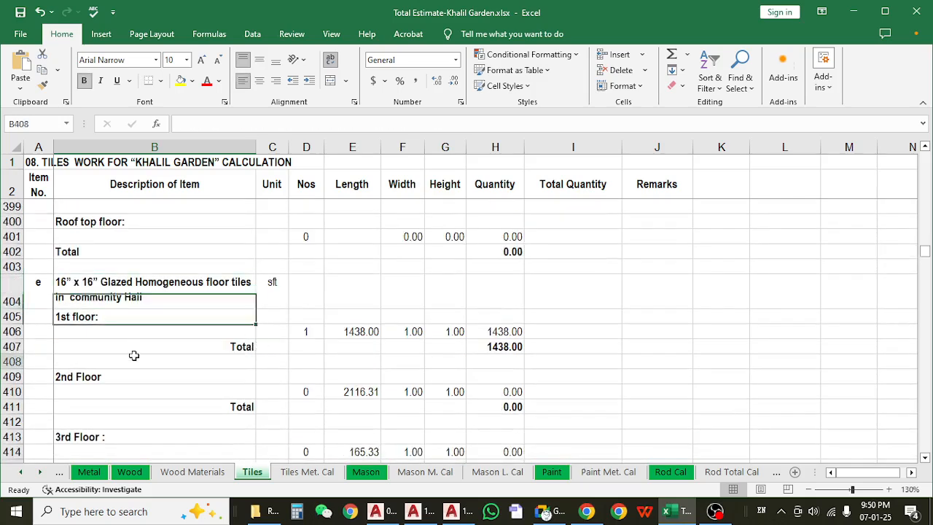
pyautogui.click(156, 295)
pyautogui.click(294, 327)
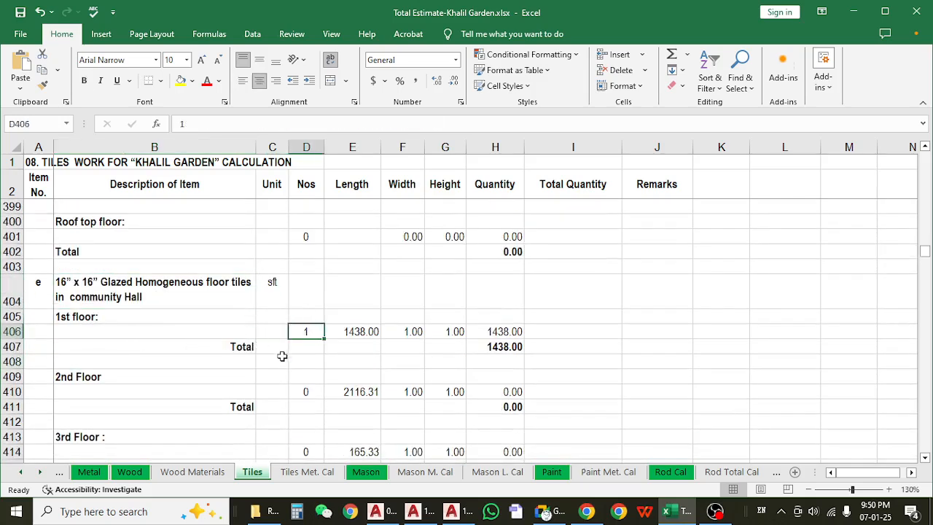
pyautogui.click(349, 335)
pyautogui.click(441, 344)
pyautogui.click(486, 332)
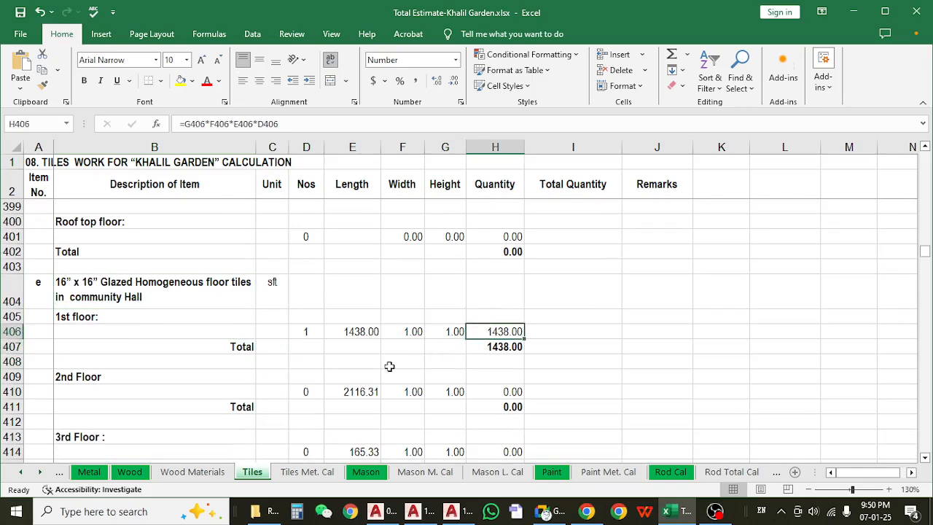
pyautogui.click(329, 329)
pyautogui.click(396, 329)
pyautogui.click(492, 332)
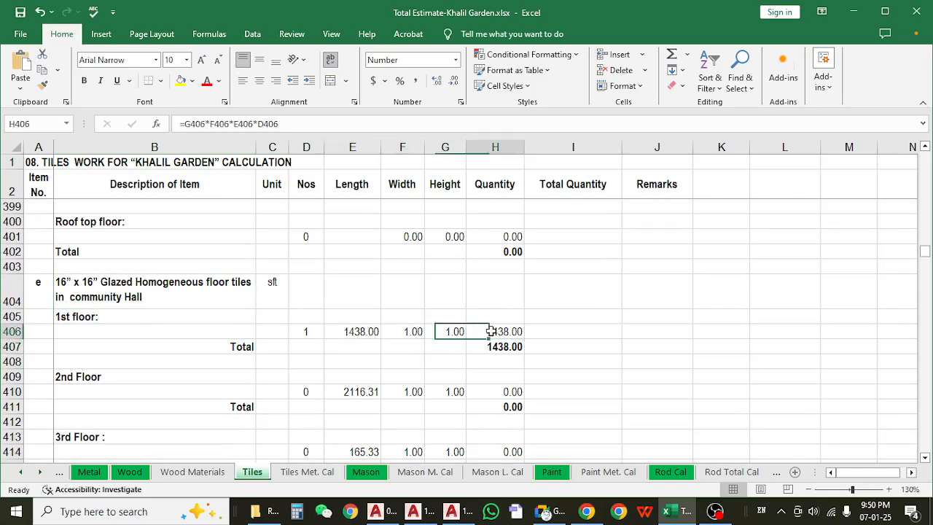
# - Recheck the community hall tile item's description and its 1st floor length formula, width and height
pyautogui.click(178, 284)
pyautogui.click(156, 332)
pyautogui.scroll(-2, 157, 331)
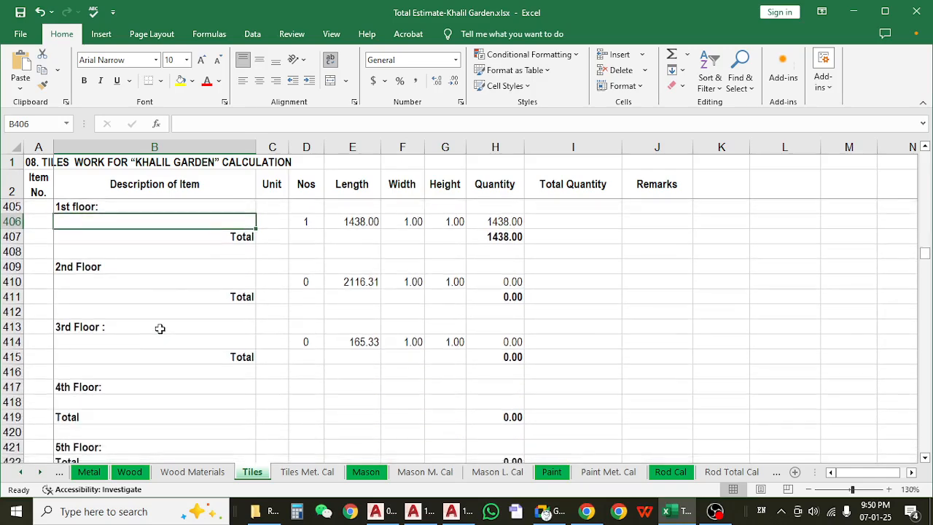
pyautogui.scroll(2, 159, 332)
pyautogui.click(175, 293)
pyautogui.click(332, 329)
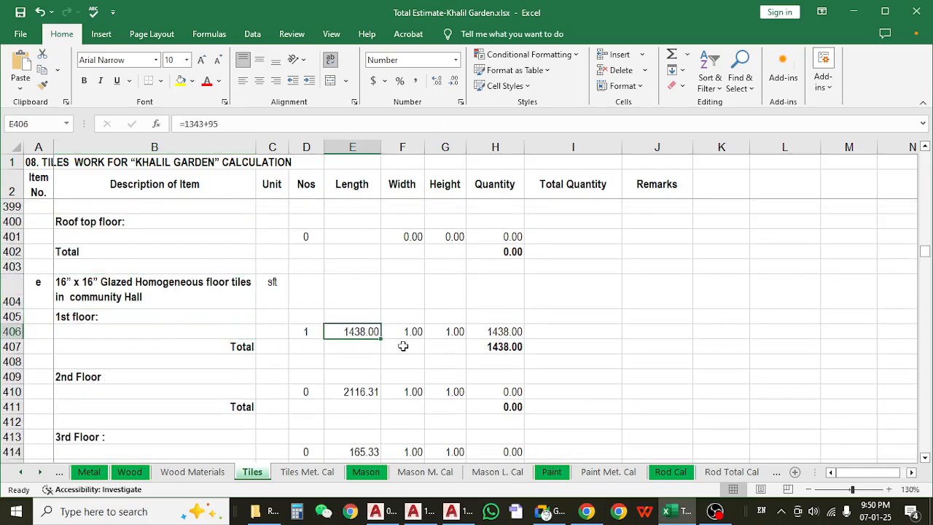
pyautogui.press('Right')
pyautogui.press('Right')
# - Review the community hall tile entries from the 1st floor up through the upper floors
pyautogui.scroll(-5, 337, 357)
pyautogui.scroll(7, 333, 361)
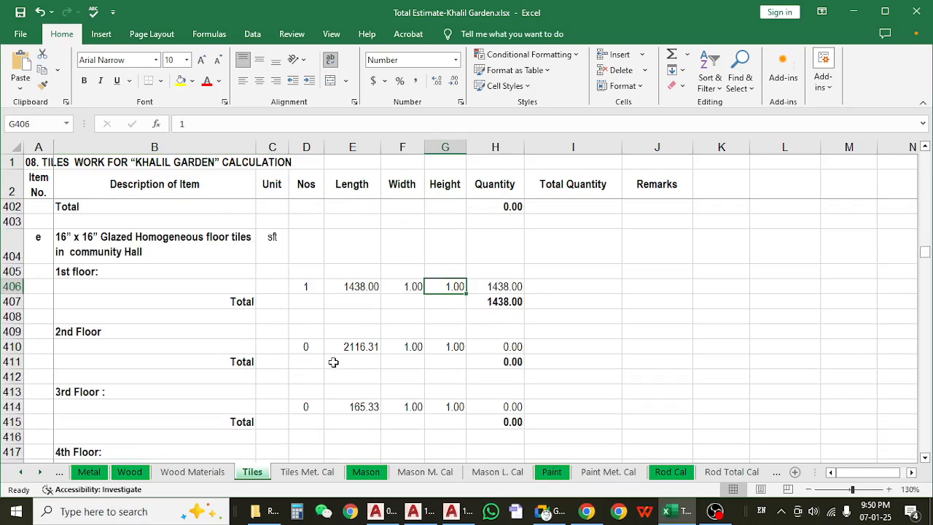
pyautogui.click(133, 390)
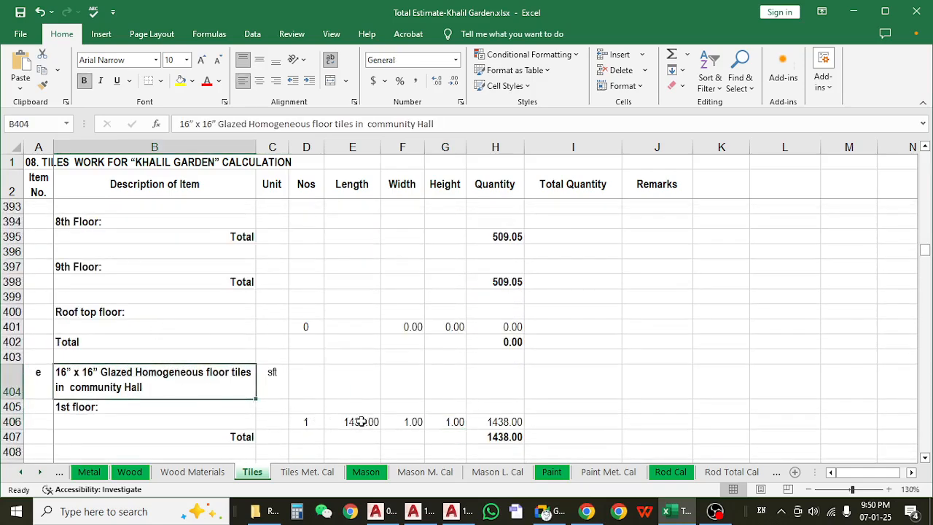
pyautogui.click(359, 421)
pyautogui.scroll(-6, 317, 391)
pyautogui.scroll(-8, 316, 391)
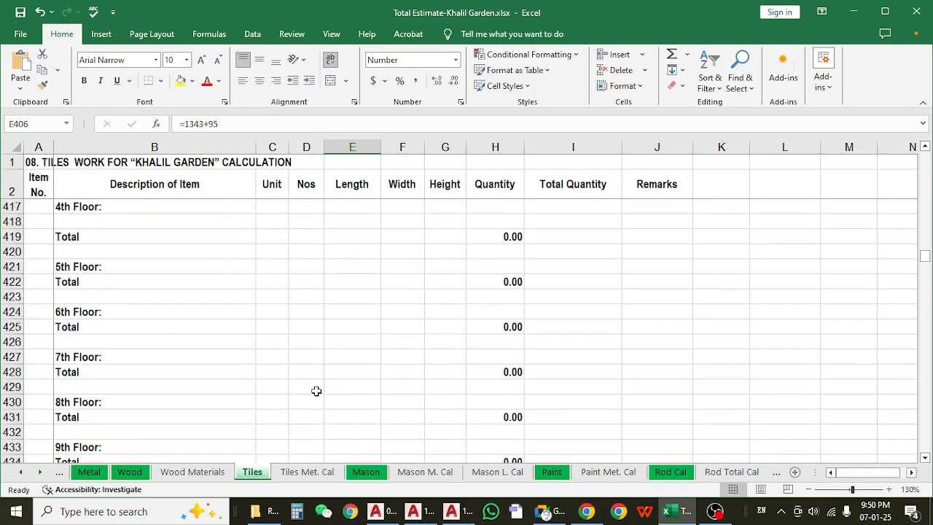
# - Locate the 16" x 16" homogeneous apartment floor tile item and check its ground floor and 1st floor Type-A and Type-B entries
pyautogui.click(128, 298)
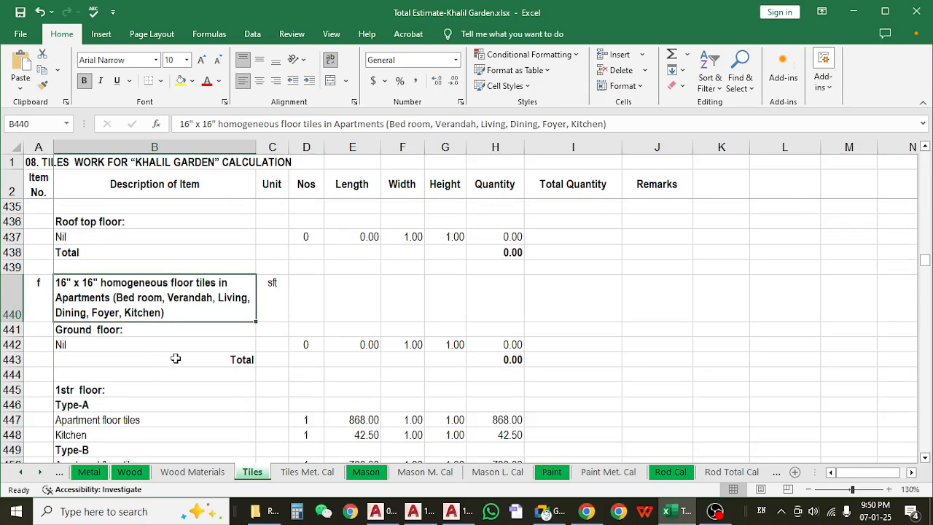
pyautogui.scroll(-2, 175, 359)
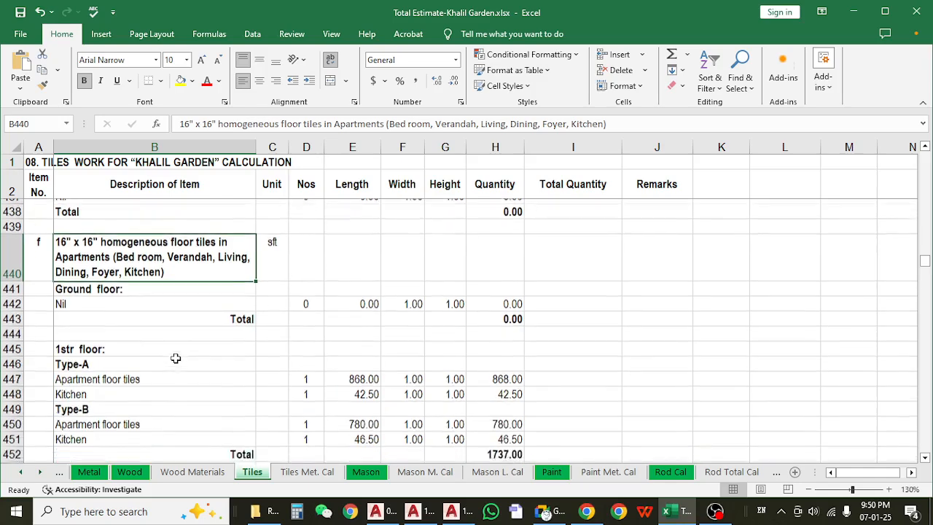
pyautogui.scroll(1, 176, 358)
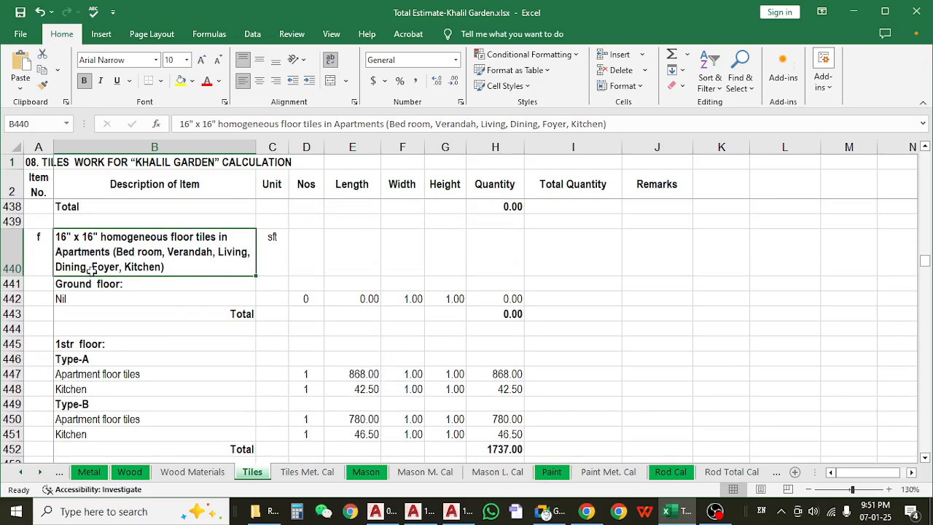
pyautogui.click(169, 346)
pyautogui.click(150, 359)
pyautogui.scroll(-2, 150, 360)
pyautogui.scroll(-1, 152, 364)
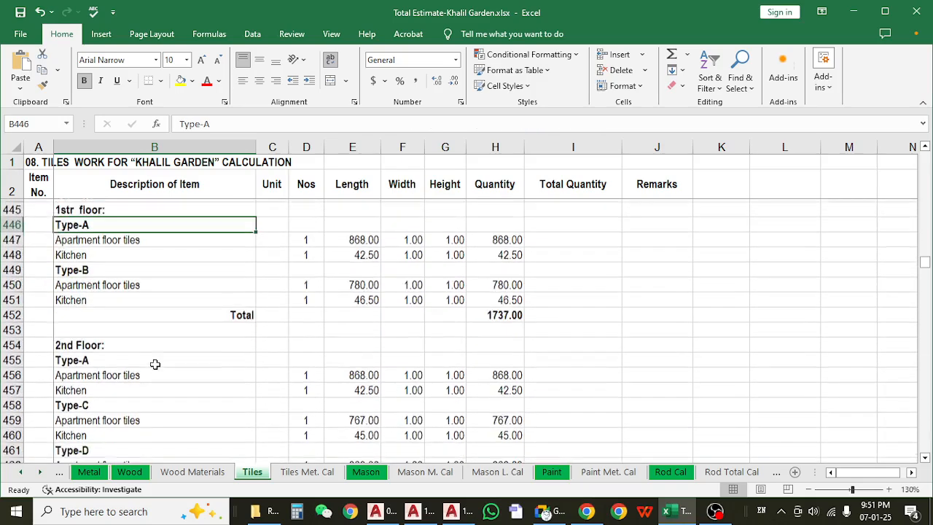
pyautogui.scroll(1, 153, 364)
pyautogui.click(368, 296)
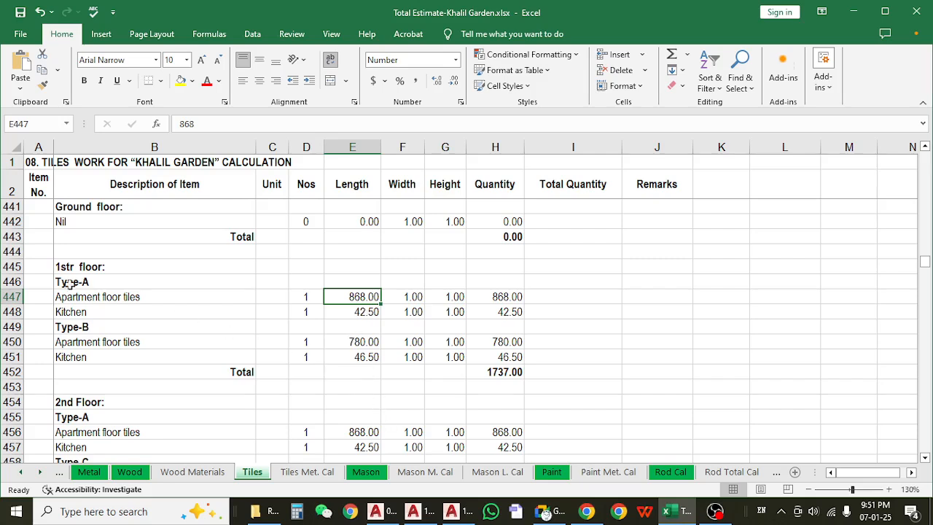
# - Insert six blank rows above the 1st floor Type-A Kitchen row of the apartment floor tile item
pyautogui.click(7, 296)
pyautogui.click(7, 311)
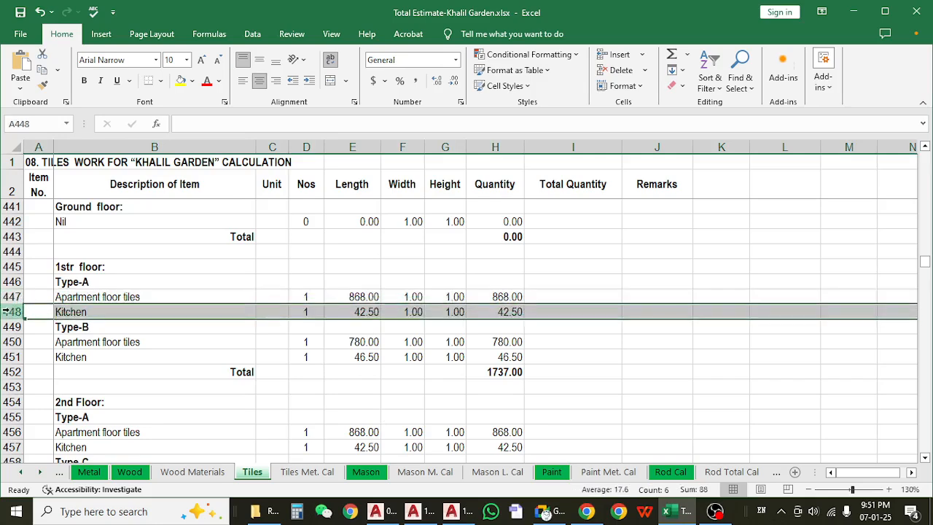
pyautogui.write('+++')
pyautogui.press('Escape')
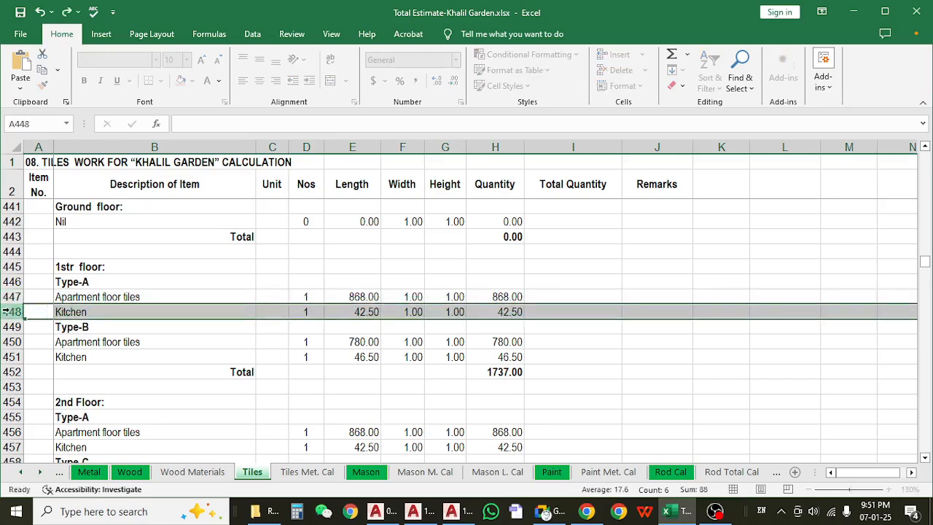
pyautogui.hotkey('ctrl', '+')
pyautogui.hotkey('ctrl', '+')
pyautogui.hotkey('ctrl', '+')
pyautogui.hotkey('ctrl', '+')
pyautogui.hotkey('ctrl', '+')
pyautogui.hotkey('ctrl', '+')
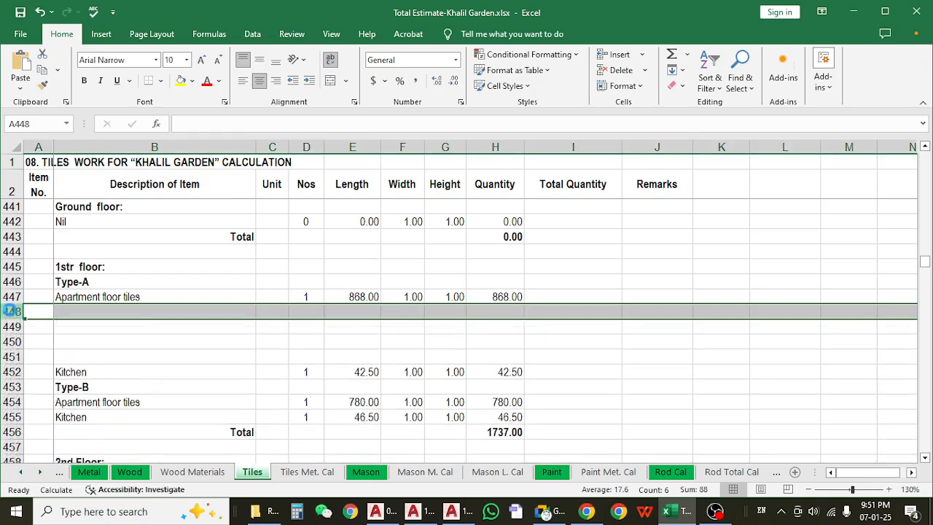
pyautogui.click(80, 356)
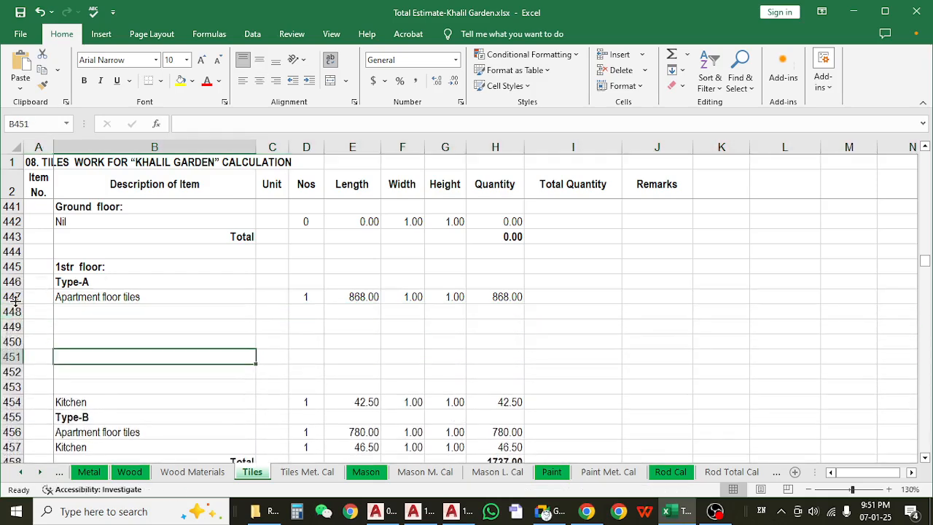
# - Duplicate the 1st floor Type-A "Apartment floor tiles" row into the first blank row and rename the copy "Bed1"
pyautogui.click(11, 296)
pyautogui.hotkey('ctrl', 'c')
pyautogui.click(11, 312)
pyautogui.hotkey('ctrl', 'v')
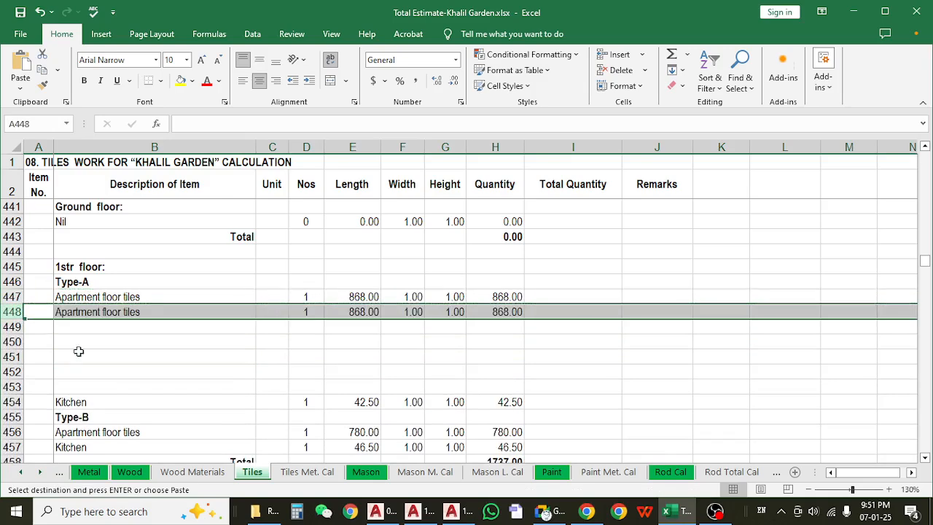
pyautogui.press('Escape')
pyautogui.click(206, 300)
pyautogui.doubleClick(164, 299)
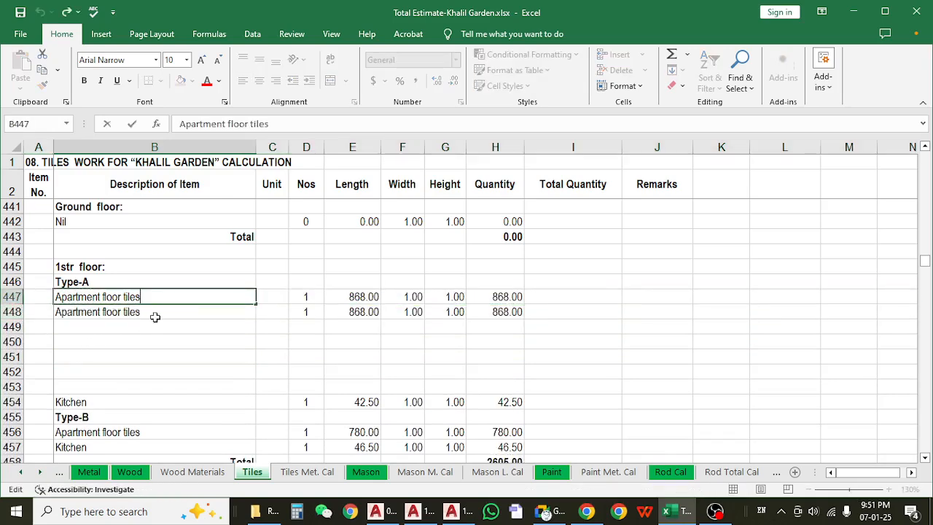
pyautogui.doubleClick(148, 312)
pyautogui.moveTo(148, 312); pyautogui.dragTo(3, 311)
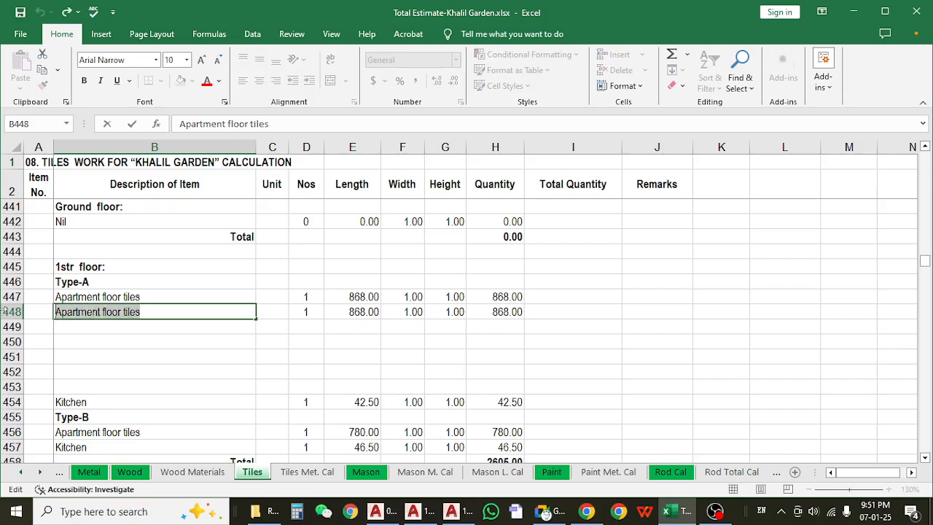
pyautogui.write('Bed1')
pyautogui.press('Return')
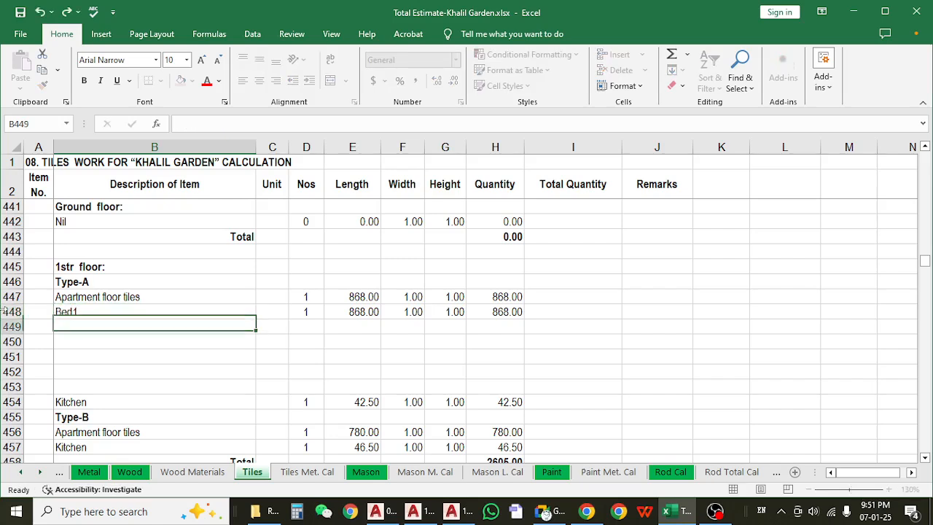
# - Copy the "Bed1" label to the cell below it and change the copy to "Bed2"
pyautogui.click(111, 313)
pyautogui.hotkey('ctrl', 'c')
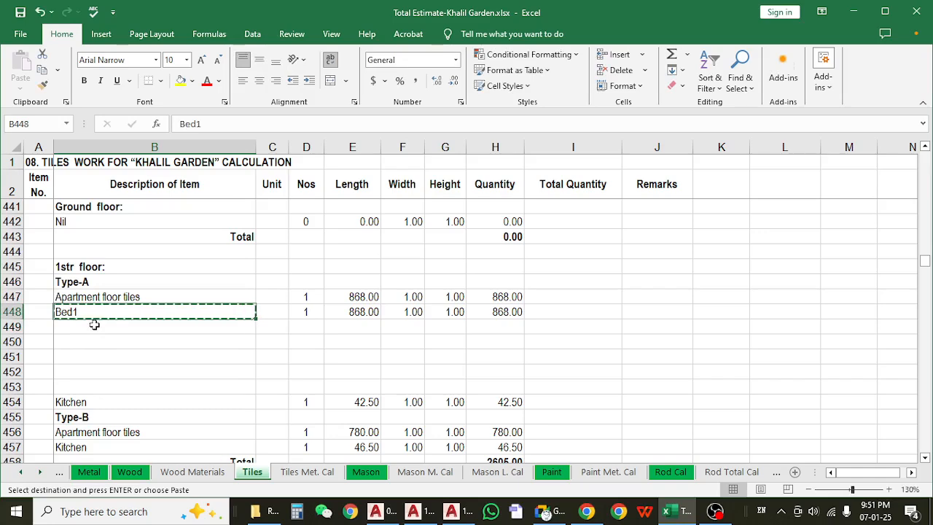
pyautogui.click(95, 327)
pyautogui.hotkey('ctrl', 'v')
pyautogui.doubleClick(100, 327)
pyautogui.doubleClick(99, 327)
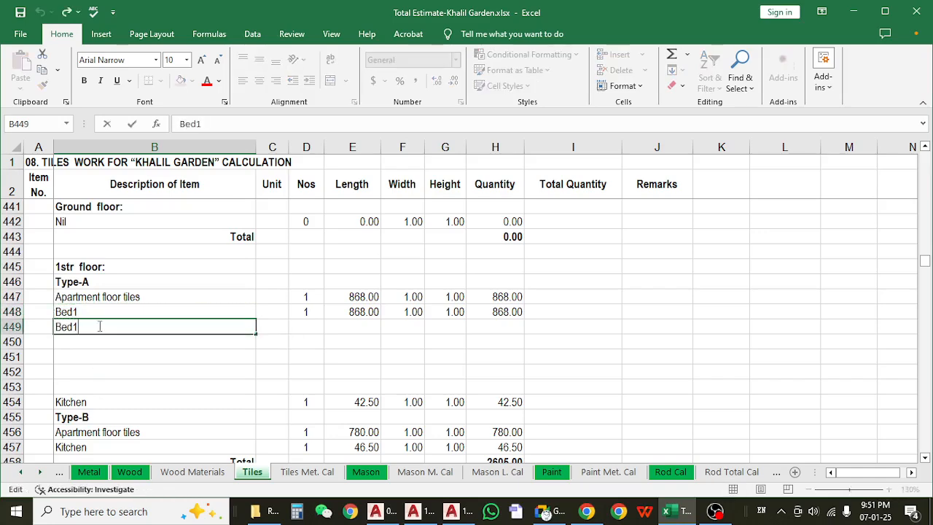
pyautogui.write('2')
pyautogui.press('Return')
# - Examine the Type-A room breakdown rows, the Bed1 length and the Type-B apartment floor tile row
pyautogui.moveTo(95, 311); pyautogui.dragTo(90, 329)
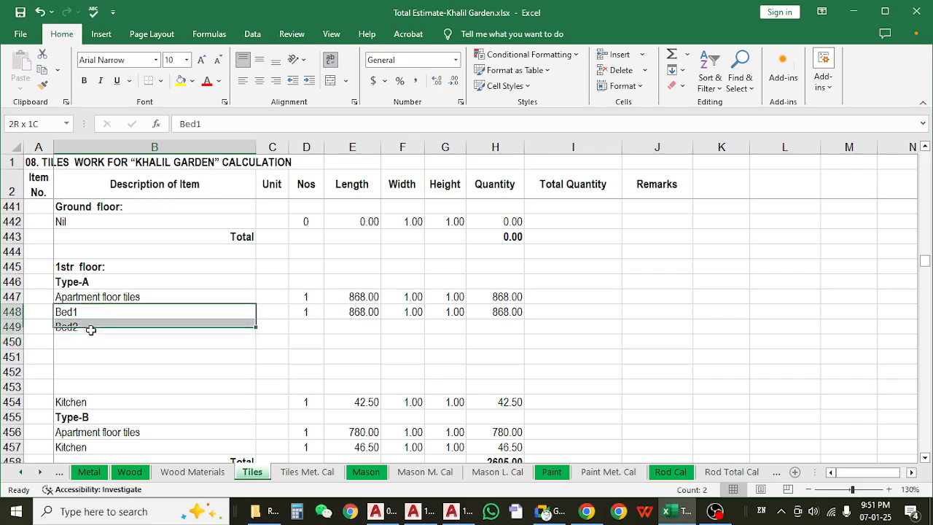
pyautogui.click(93, 342)
pyautogui.click(91, 327)
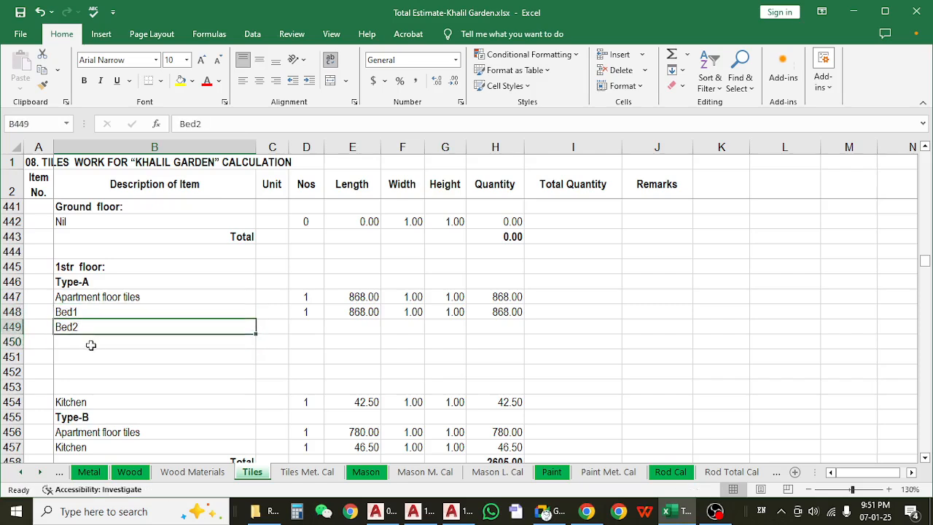
pyautogui.click(97, 348)
pyautogui.click(100, 322)
pyautogui.click(98, 344)
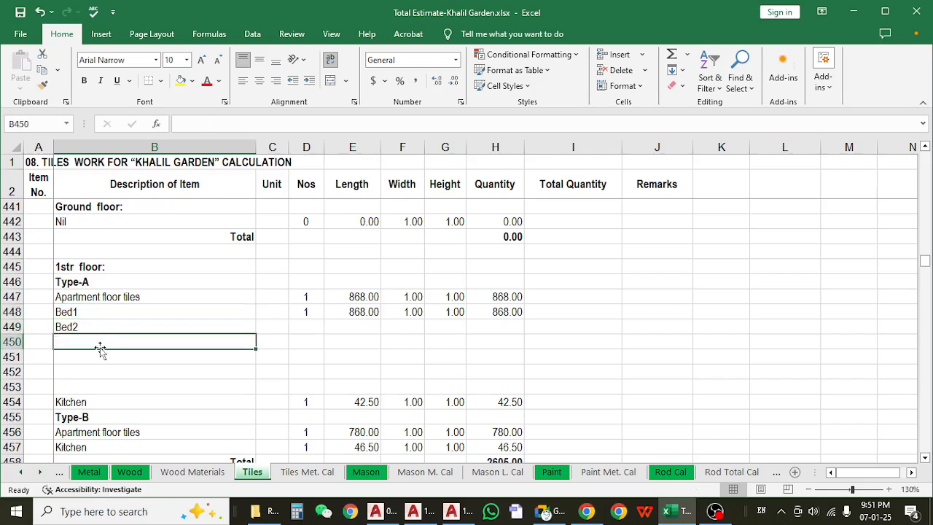
pyautogui.moveTo(97, 313); pyautogui.dragTo(98, 387)
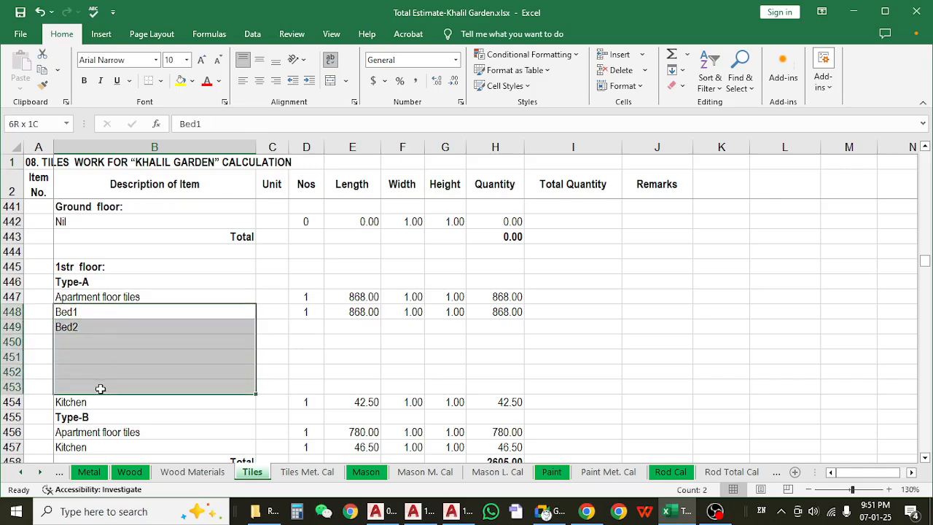
pyautogui.click(354, 312)
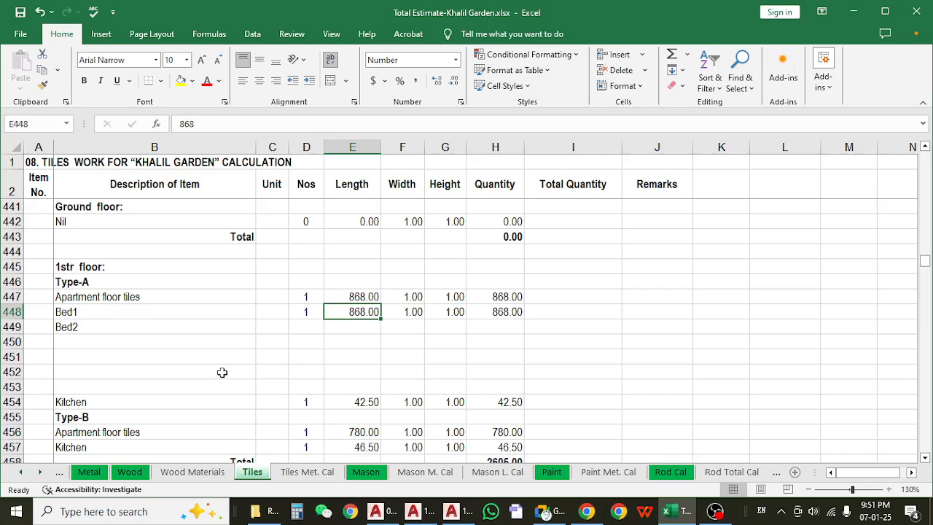
pyautogui.scroll(-1, 217, 376)
pyautogui.click(123, 392)
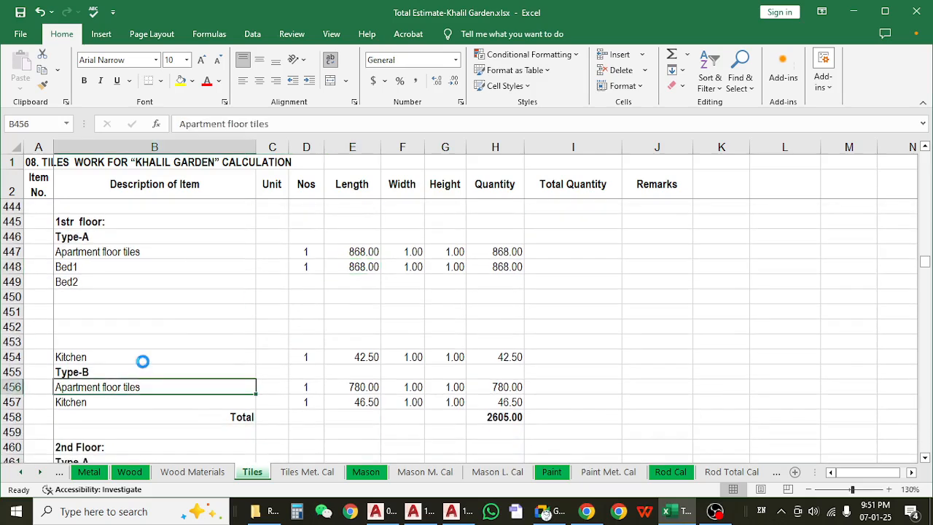
# - Undo the Bed1 and Bed2 labels, the duplicated Type-A row and the inserted blank rows
pyautogui.hotkey('ctrl', 'z')
pyautogui.hotkey('ctrl', 'z')
pyautogui.hotkey('ctrl', 'z')
pyautogui.hotkey('ctrl', 'z')
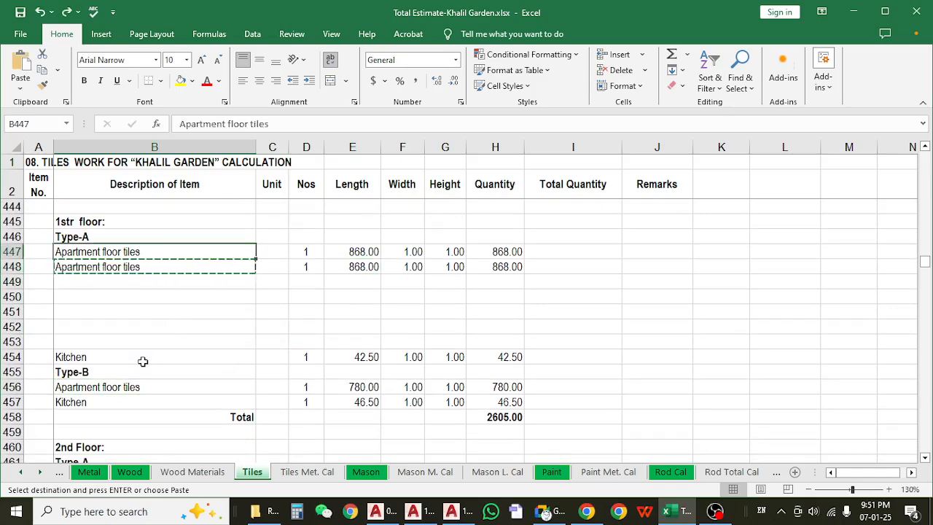
pyautogui.hotkey('ctrl', 'z')
pyautogui.hotkey('ctrl', 'z')
pyautogui.hotkey('ctrl', 'z')
pyautogui.hotkey('ctrl', 'z')
pyautogui.hotkey('ctrl', 'z')
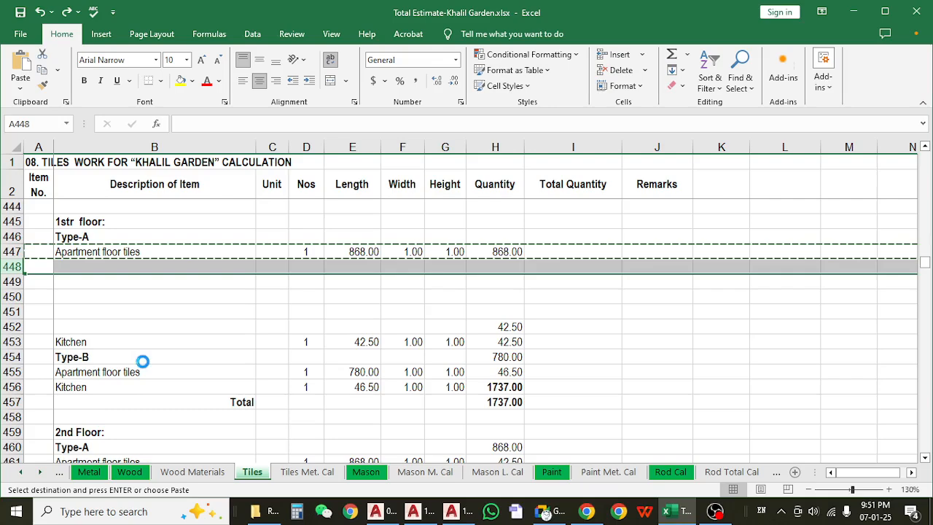
pyautogui.hotkey('ctrl', 'z')
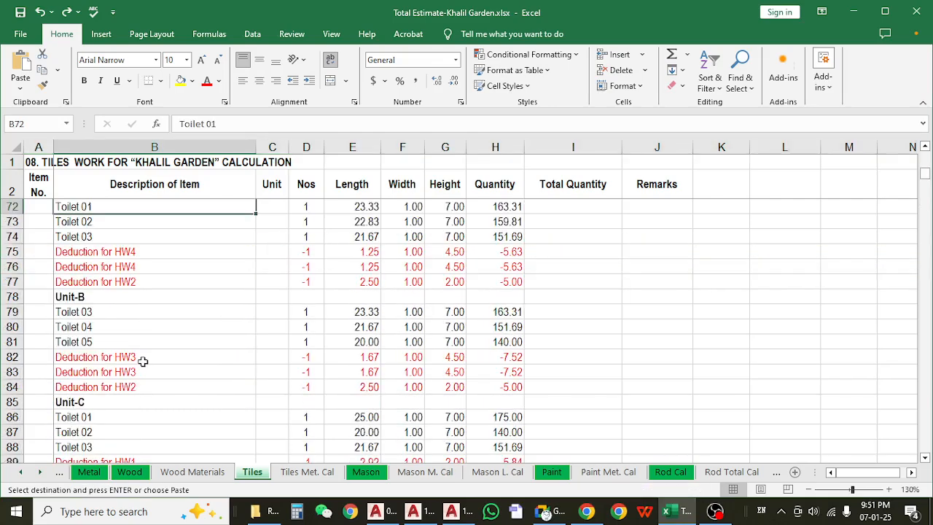
# - Look through the toilet and kitchen wall tile entries down to the Type-B and Type-E apartment floor tile entries
pyautogui.scroll(2, 141, 360)
pyautogui.scroll(-13, 131, 306)
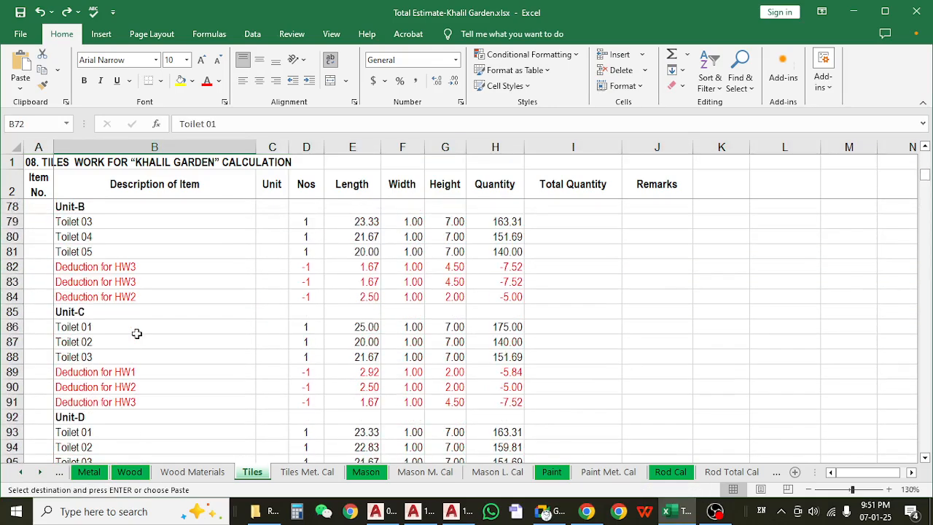
pyautogui.scroll(-20, 139, 335)
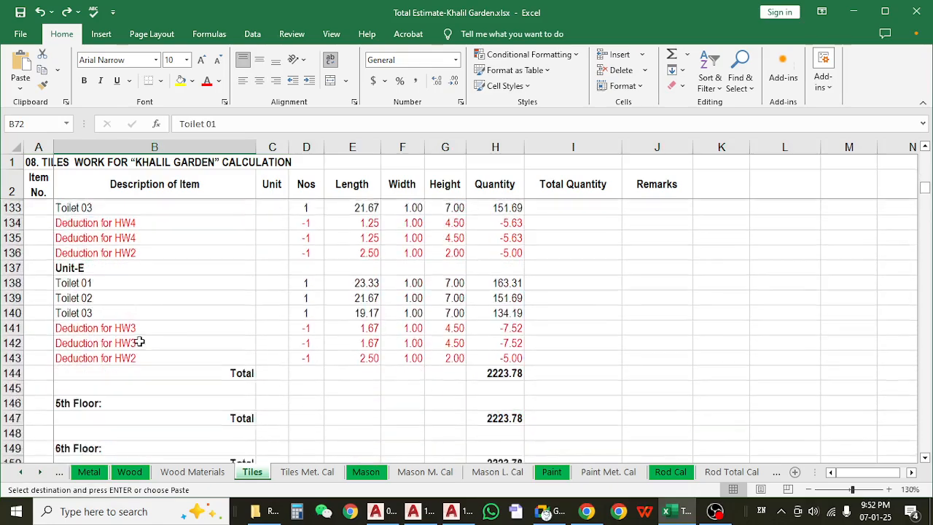
pyautogui.scroll(-9, 139, 348)
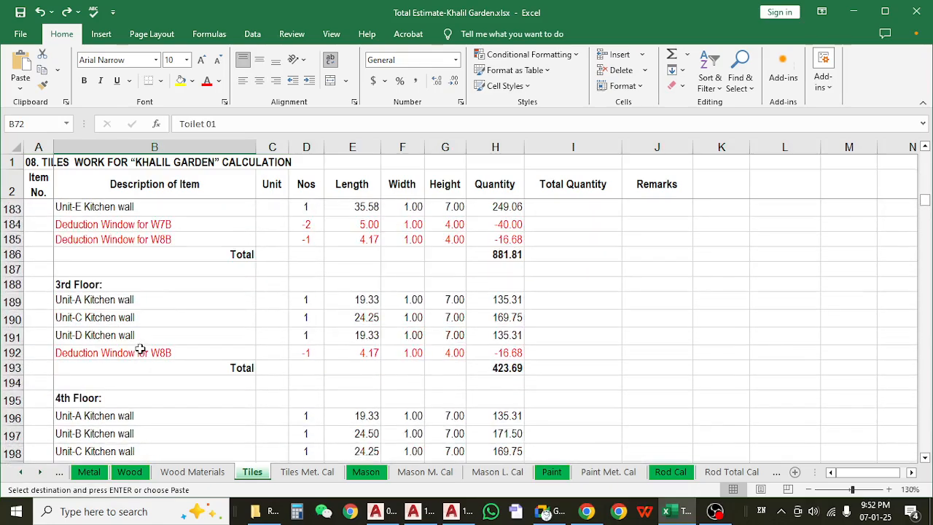
pyautogui.scroll(-2, 140, 348)
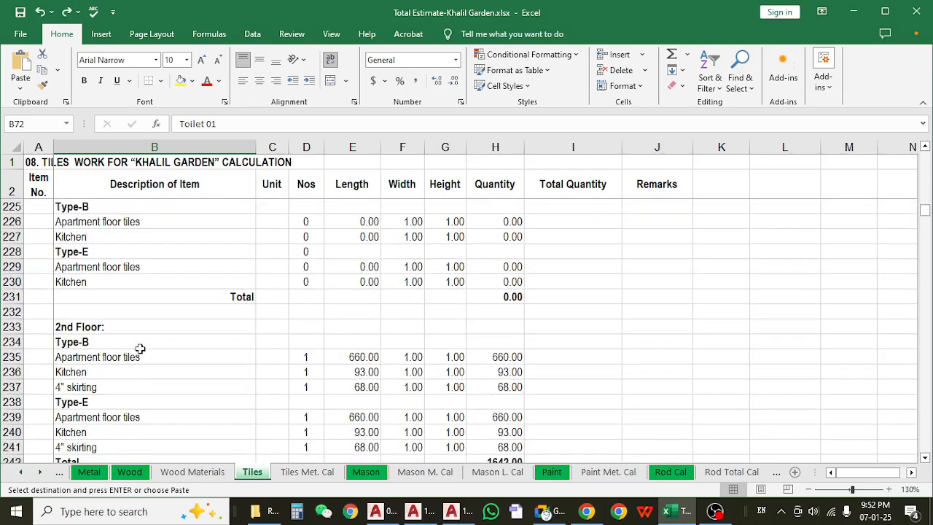
# - Check the Type-B and Type-E apartment floor tile, kitchen and 4" skirting entries on the lower floors through the 2nd floor
pyautogui.scroll(2, 138, 347)
pyautogui.click(106, 312)
pyautogui.click(99, 372)
pyautogui.scroll(-3, 99, 368)
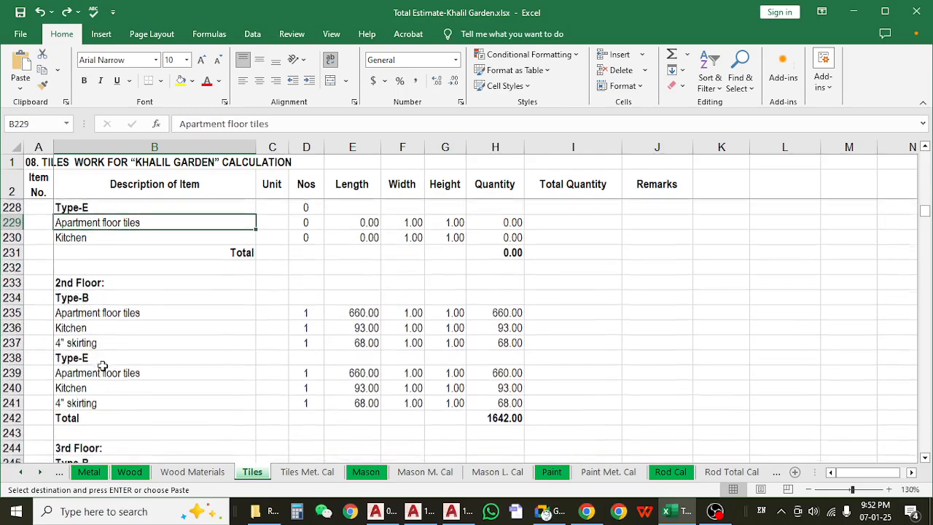
pyautogui.click(119, 310)
pyautogui.scroll(-1, 125, 367)
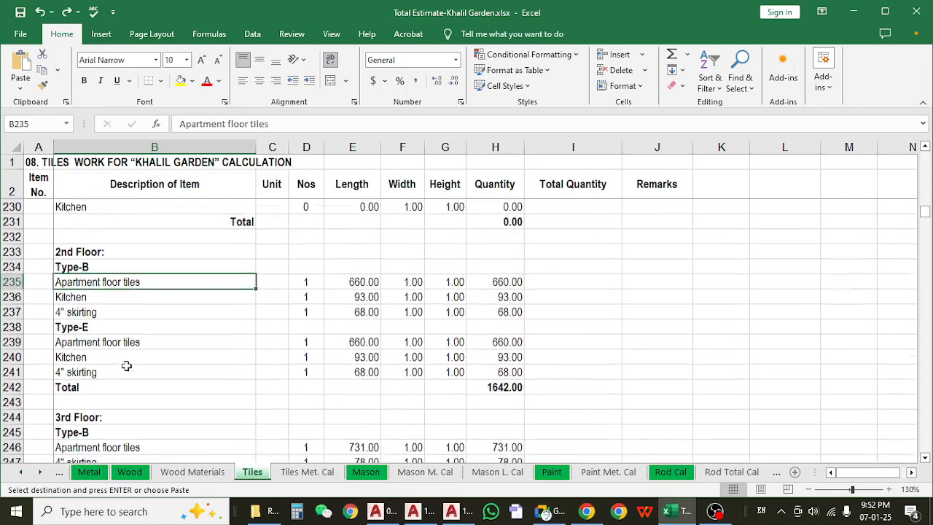
# - Check the quantities and lengths of the 2nd floor Type-B apartment floor tiles, kitchen and 4" skirting
pyautogui.click(452, 266)
pyautogui.moveTo(502, 266); pyautogui.dragTo(506, 295)
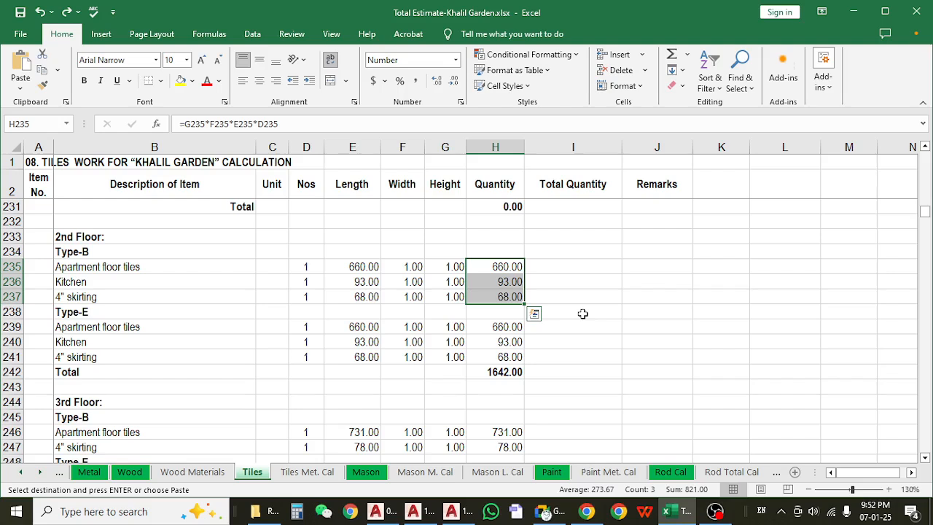
pyautogui.moveTo(368, 267); pyautogui.dragTo(387, 303)
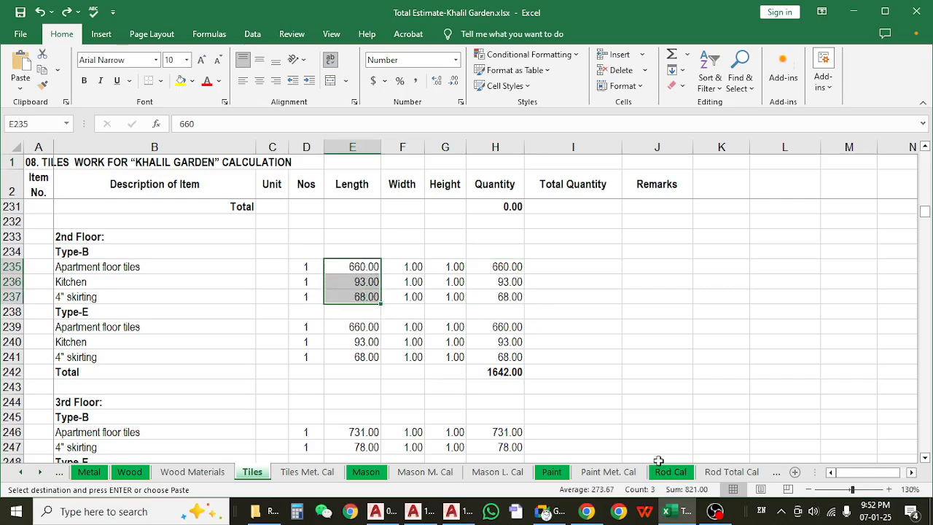
# - Switch to the 04.Working drawing(09-23) drawing in AutoCAD and go from the 1st floor plan to the 3rd floor plan
pyautogui.click(451, 511)
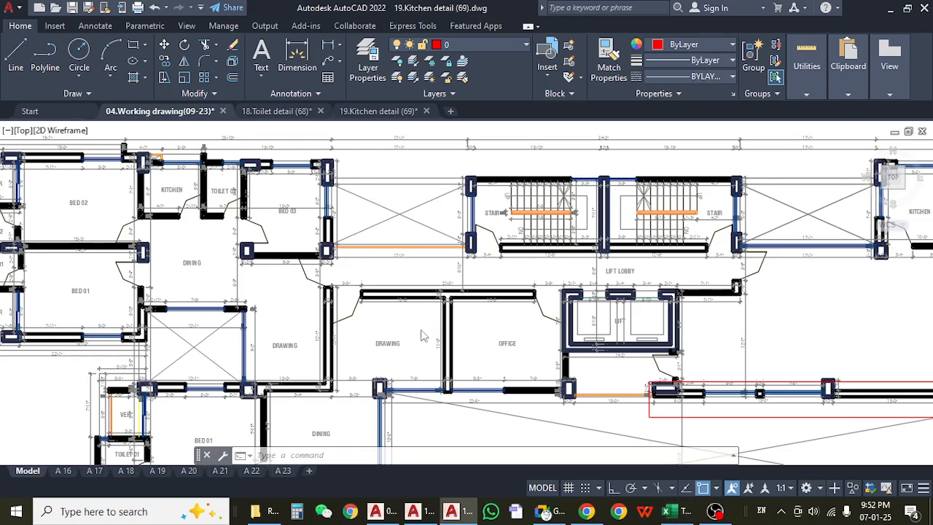
pyautogui.click(160, 111)
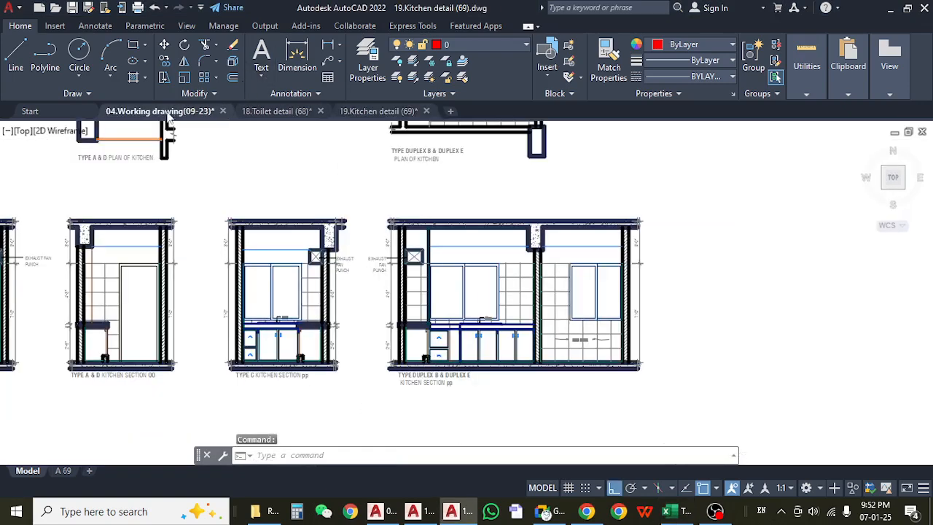
pyautogui.scroll(-5, 466, 291)
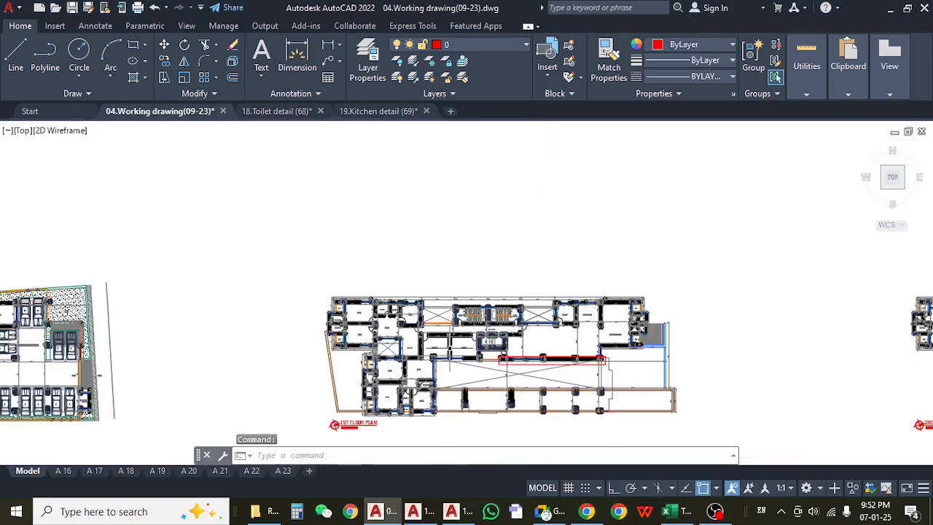
pyautogui.scroll(4, 395, 295)
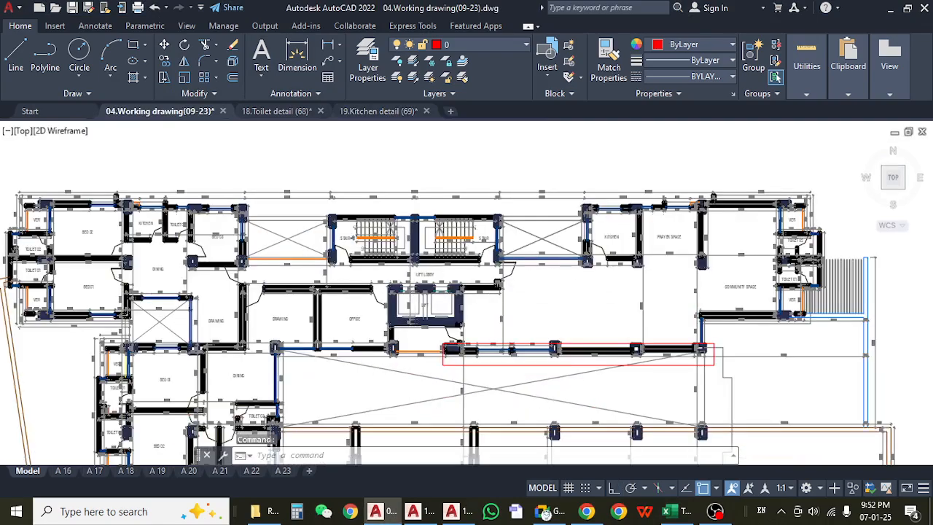
pyautogui.moveTo(520, 319); pyautogui.dragTo(280, 272)
pyautogui.scroll(-8, 262, 286)
pyautogui.moveTo(586, 310); pyautogui.dragTo(416, 312)
pyautogui.scroll(6, 495, 293)
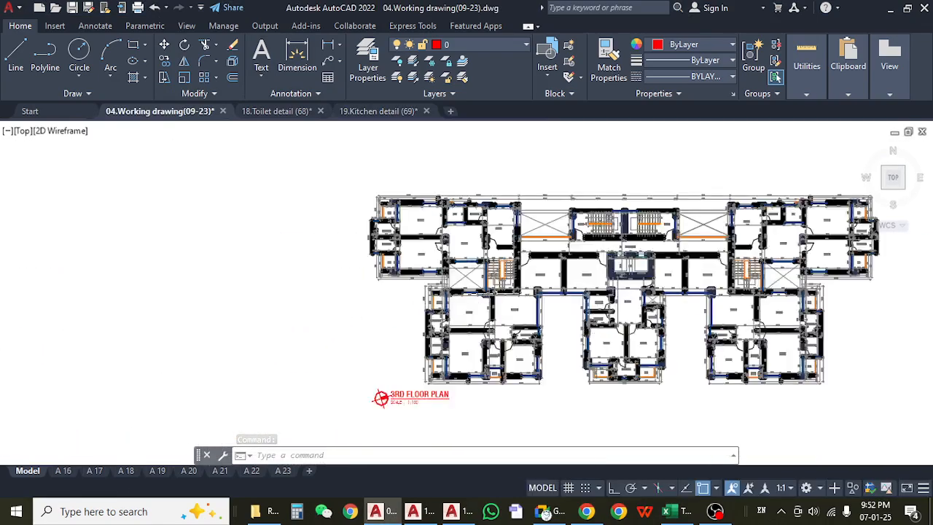
# - Examine the 3rd floor plan's apartments, internal stairs and lift lobby on both sides of the building
pyautogui.scroll(4, 496, 293)
pyautogui.moveTo(496, 293); pyautogui.dragTo(496, 347)
pyautogui.moveTo(326, 180); pyautogui.dragTo(375, 254)
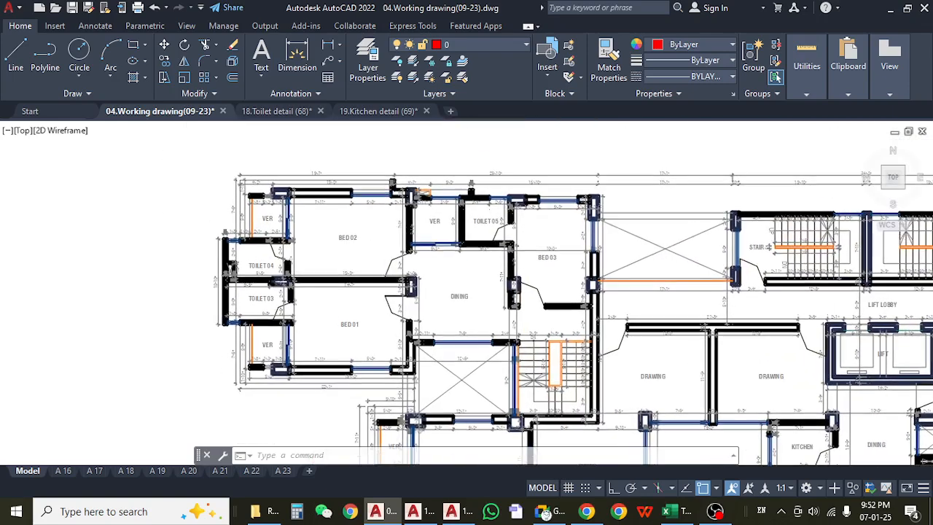
pyautogui.moveTo(502, 392); pyautogui.dragTo(499, 377)
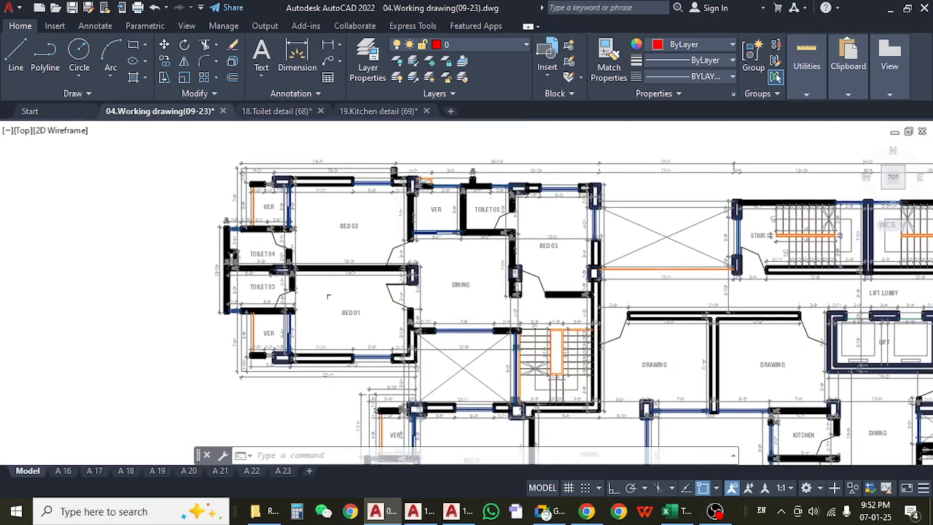
pyautogui.moveTo(469, 350); pyautogui.dragTo(402, 138)
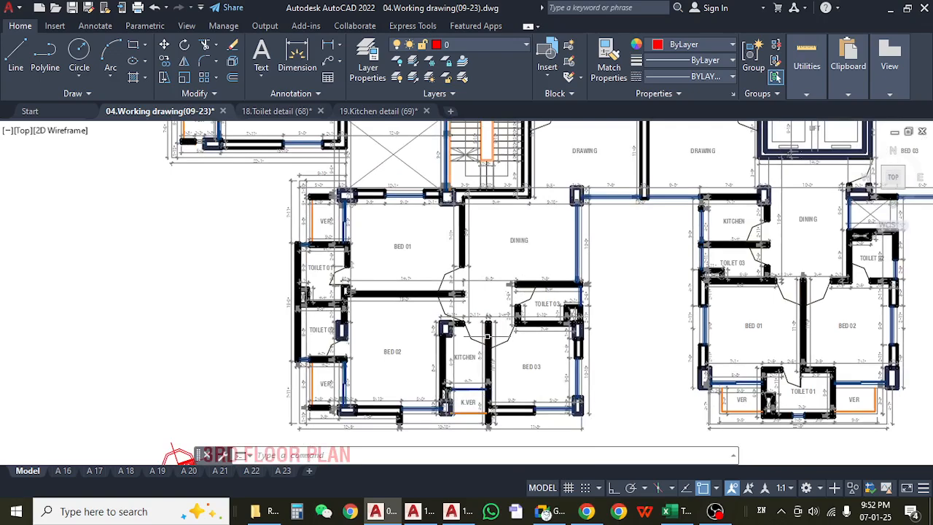
pyautogui.moveTo(406, 346); pyautogui.dragTo(135, 395)
pyautogui.moveTo(430, 291); pyautogui.dragTo(644, 395)
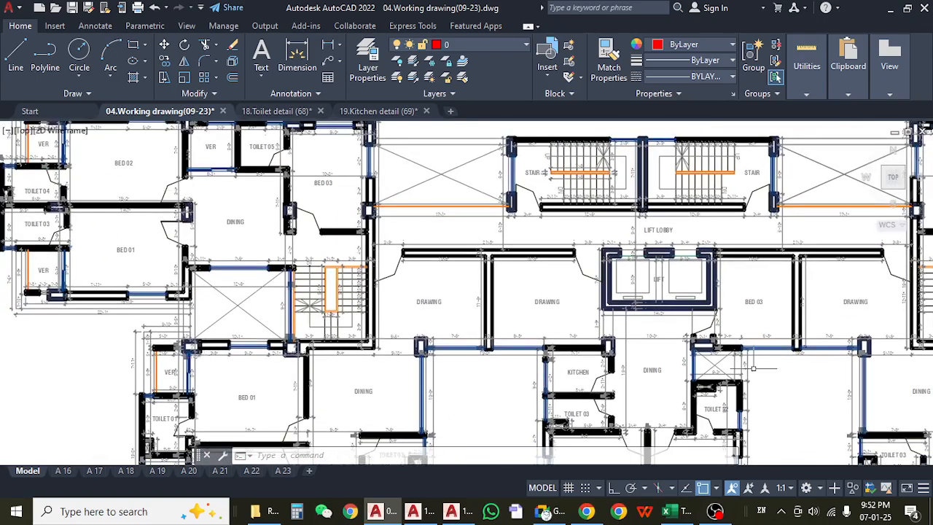
pyautogui.middleClick(431, 279)
pyautogui.middleClick(431, 279)
pyautogui.scroll(4, 695, 283)
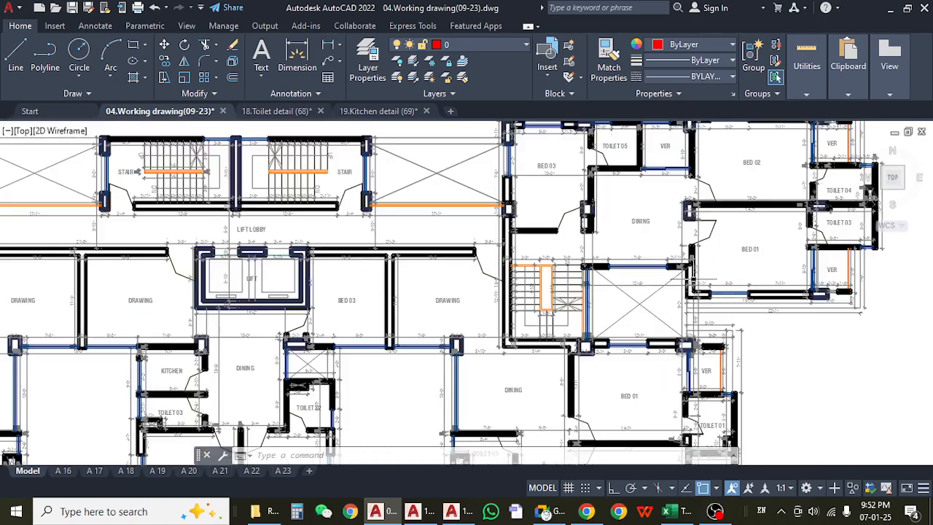
pyautogui.middleClick(482, 351)
pyautogui.middleClick(482, 351)
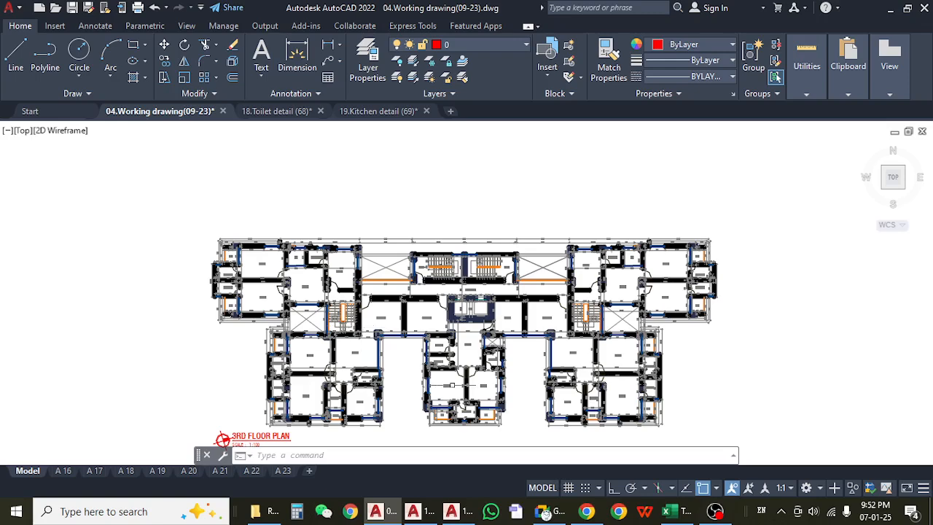
# - Return to the Excel Tiles sheet and check the 2nd floor Type-B and Type-E tile entries with their floor total
pyautogui.click(666, 511)
pyautogui.click(201, 285)
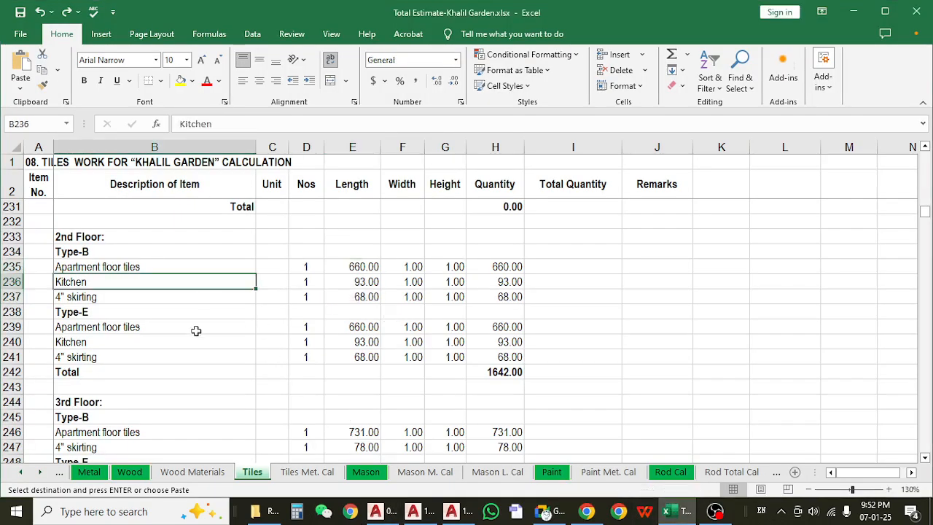
pyautogui.click(196, 331)
pyautogui.click(212, 363)
pyautogui.click(204, 264)
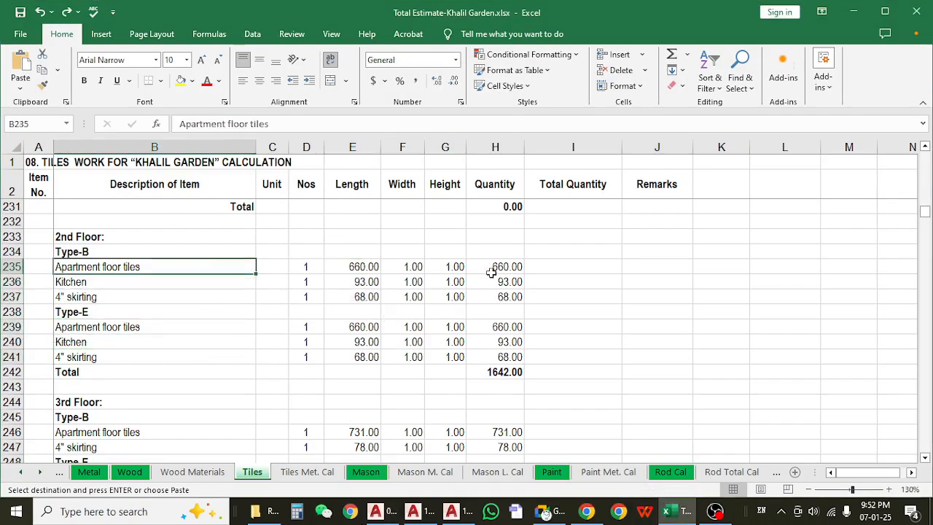
pyautogui.moveTo(491, 272); pyautogui.dragTo(497, 296)
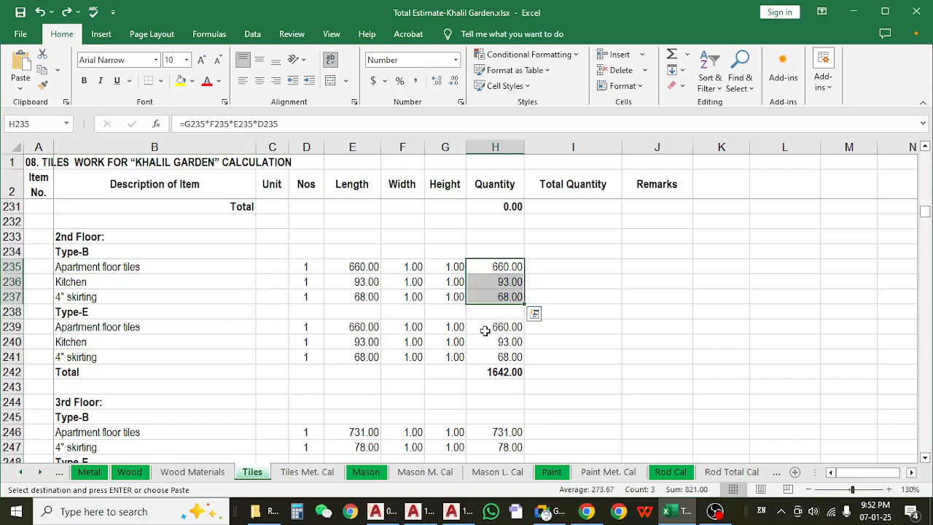
pyautogui.click(485, 327)
pyautogui.click(486, 371)
pyautogui.click(499, 343)
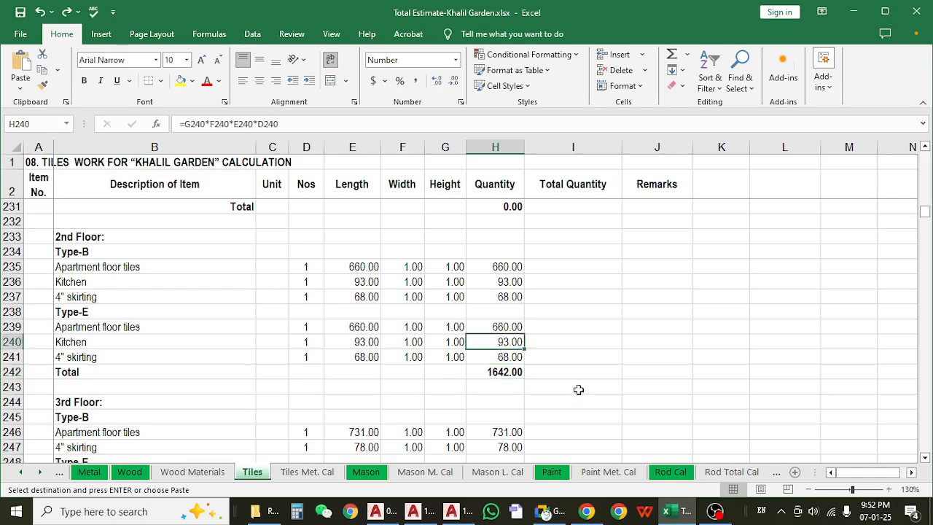
# - Look through the 3rd floor to roof top entries, continuing to the ground floor rows of the 12"x12" RAK toilet floor tiles
pyautogui.scroll(-2, 578, 388)
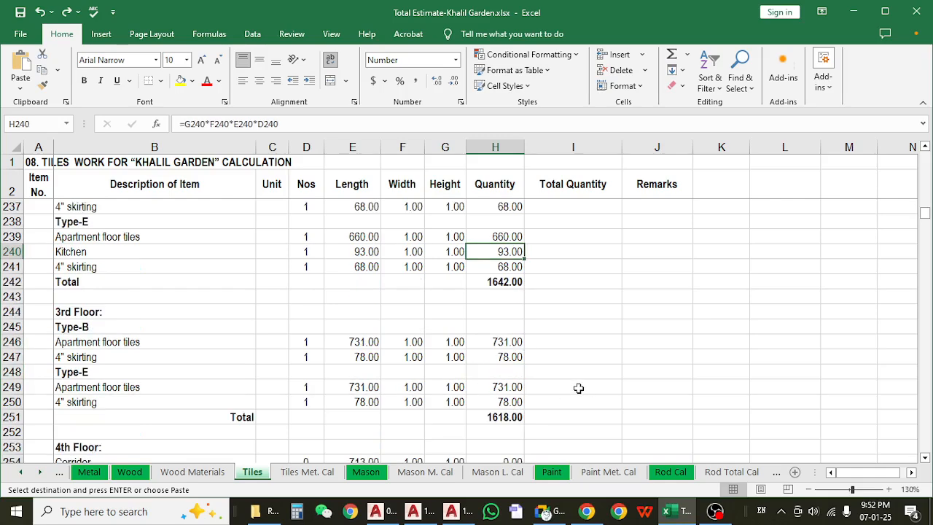
pyautogui.scroll(-8, 578, 388)
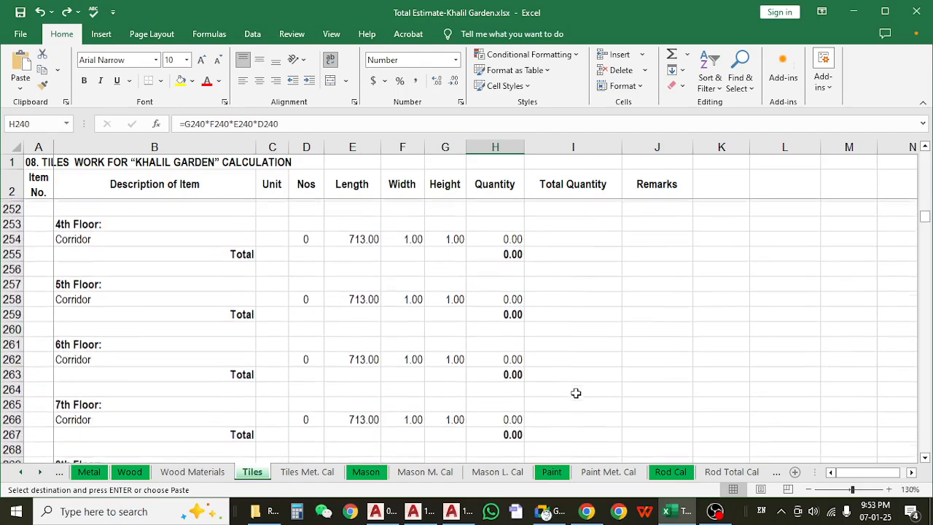
pyautogui.scroll(-10, 576, 393)
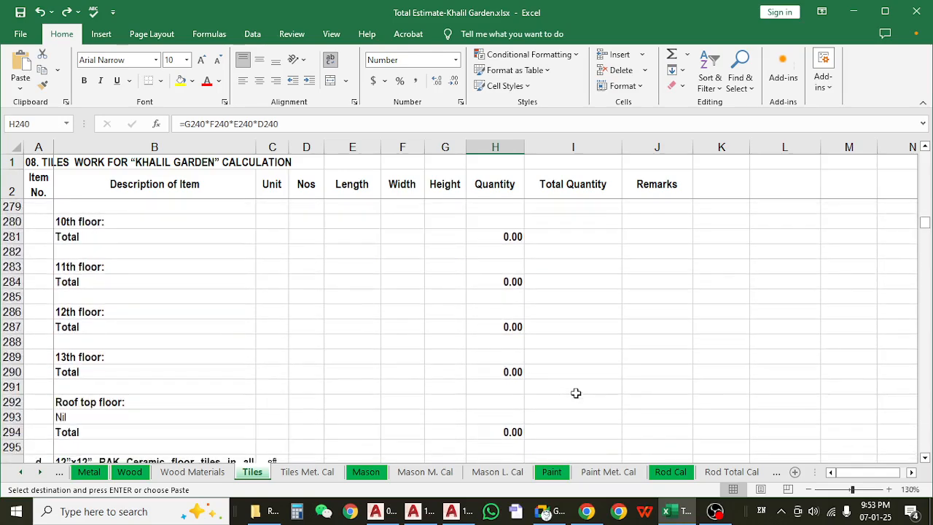
pyautogui.scroll(-1, 576, 393)
pyautogui.click(193, 252)
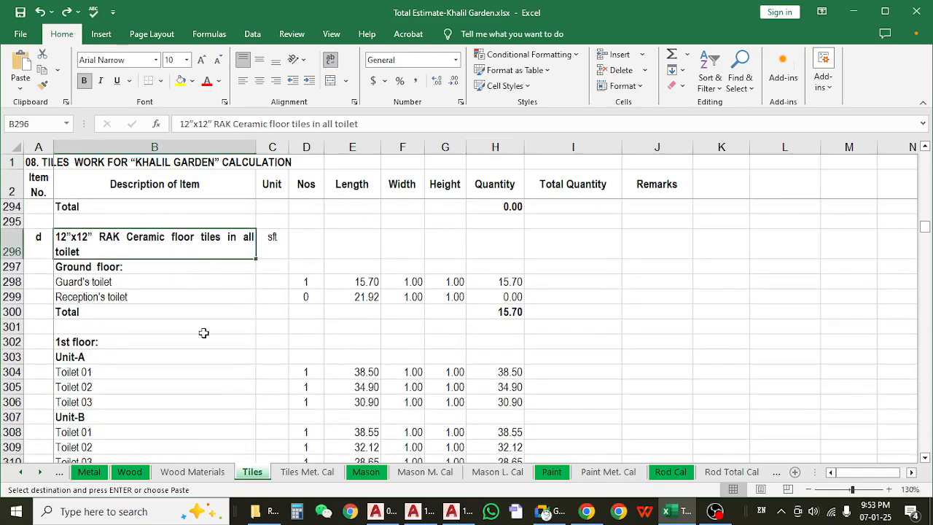
pyautogui.click(171, 289)
pyautogui.click(161, 323)
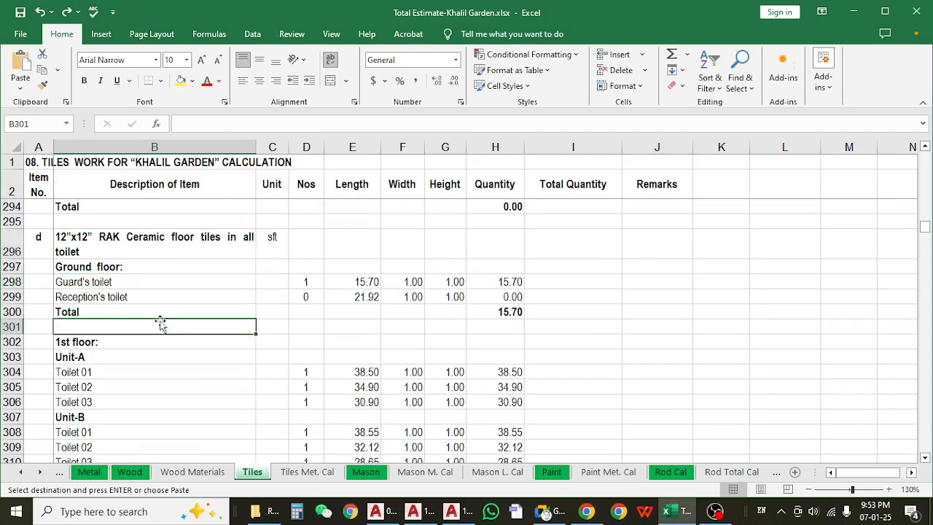
pyautogui.click(379, 280)
# - Review the 3rd floor toilet floor tile rows for Unit-C, Unit-D and Unit-E and the floor's total formula
pyautogui.scroll(-11, 383, 379)
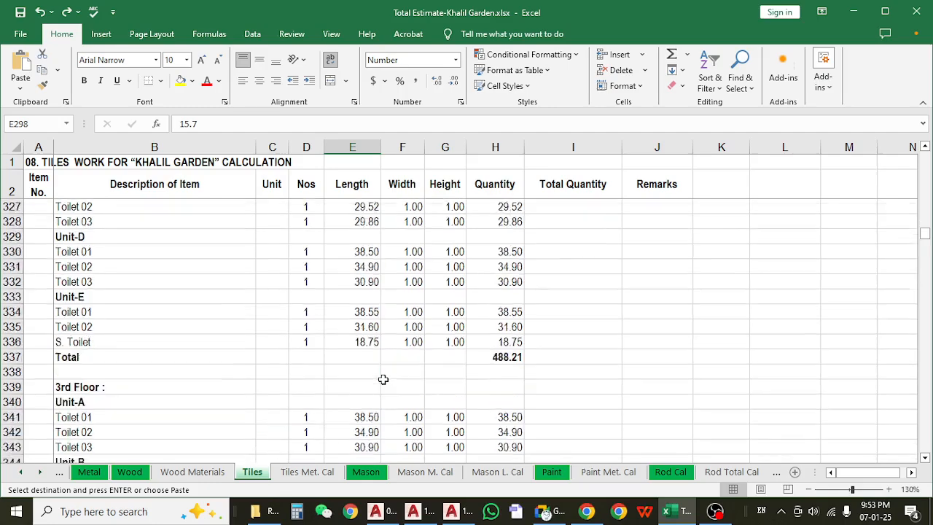
pyautogui.scroll(-10, 383, 379)
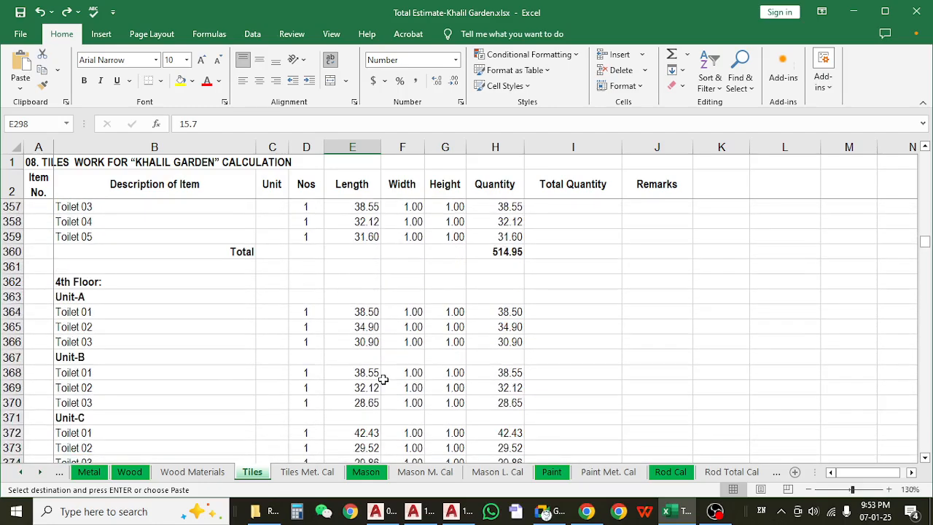
pyautogui.scroll(3, 350, 372)
pyautogui.click(137, 326)
pyautogui.scroll(2, 154, 333)
pyautogui.click(151, 328)
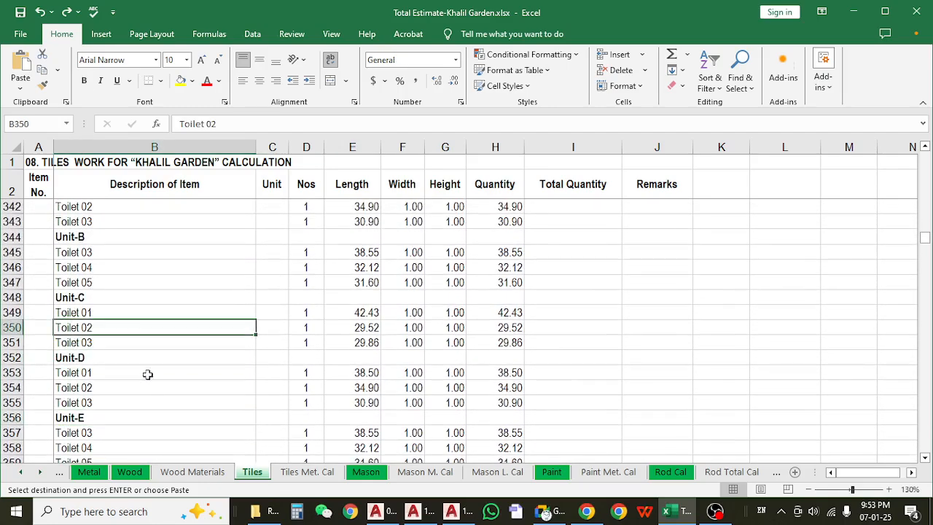
pyautogui.click(151, 384)
pyautogui.scroll(-3, 153, 379)
pyautogui.click(160, 327)
pyautogui.click(166, 296)
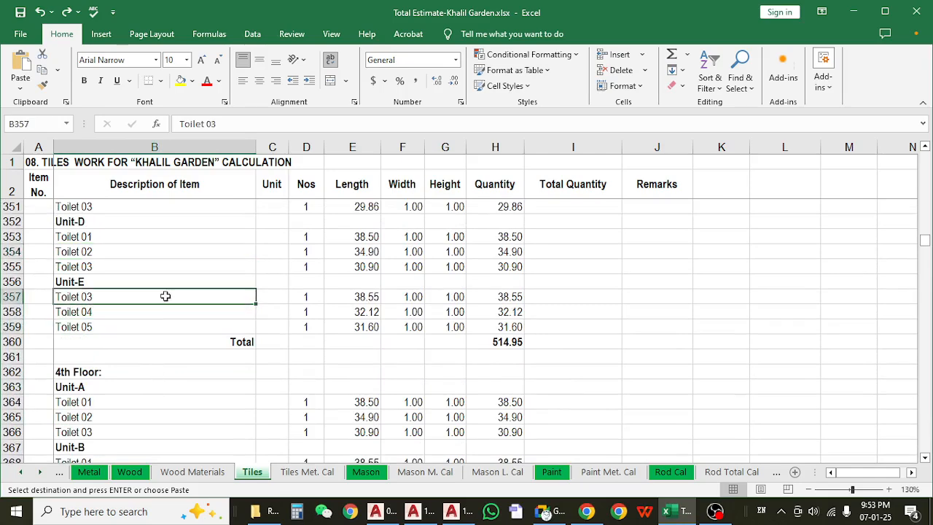
pyautogui.moveTo(165, 296); pyautogui.dragTo(159, 330)
pyautogui.click(444, 326)
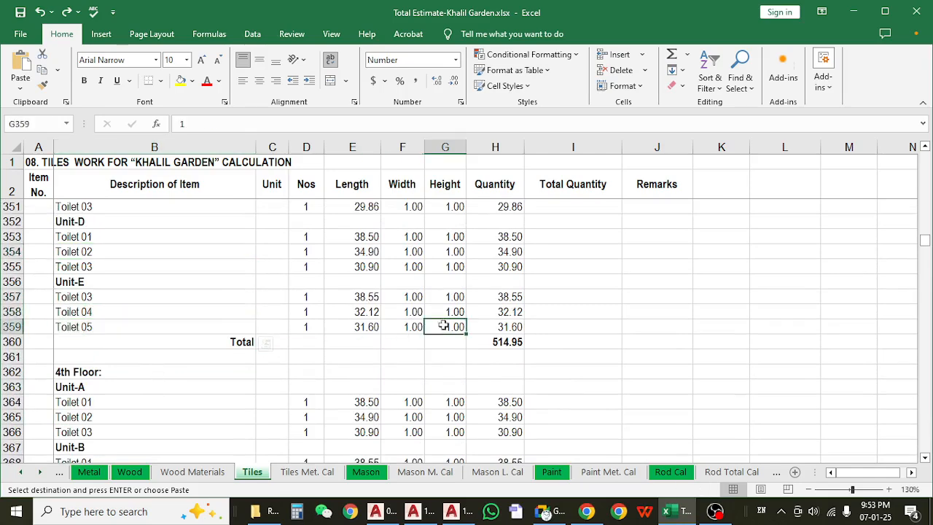
pyautogui.click(493, 341)
# - Look past the upper-floor toilet rows and examine the 16" x 16" community hall floor tile item floor by floor
pyautogui.scroll(-5, 477, 384)
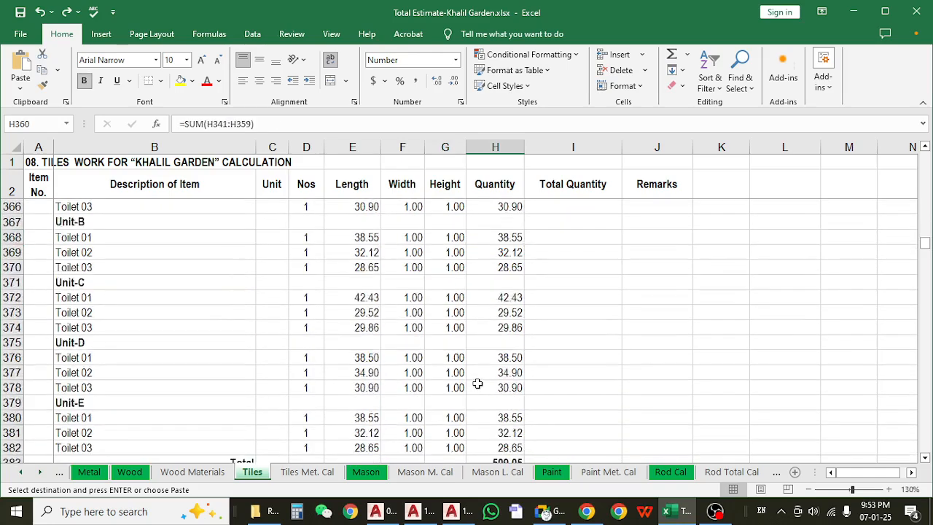
pyautogui.scroll(-11, 477, 383)
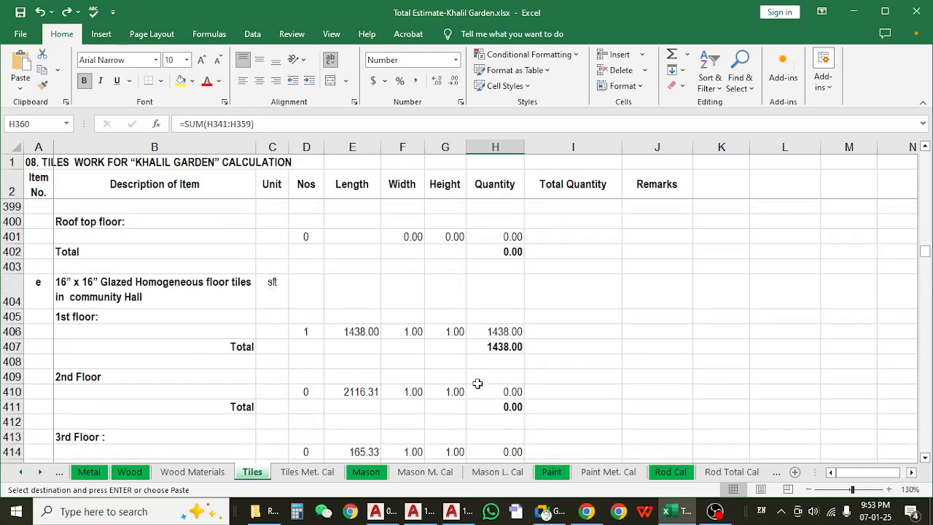
pyautogui.click(191, 303)
pyautogui.scroll(-2, 165, 348)
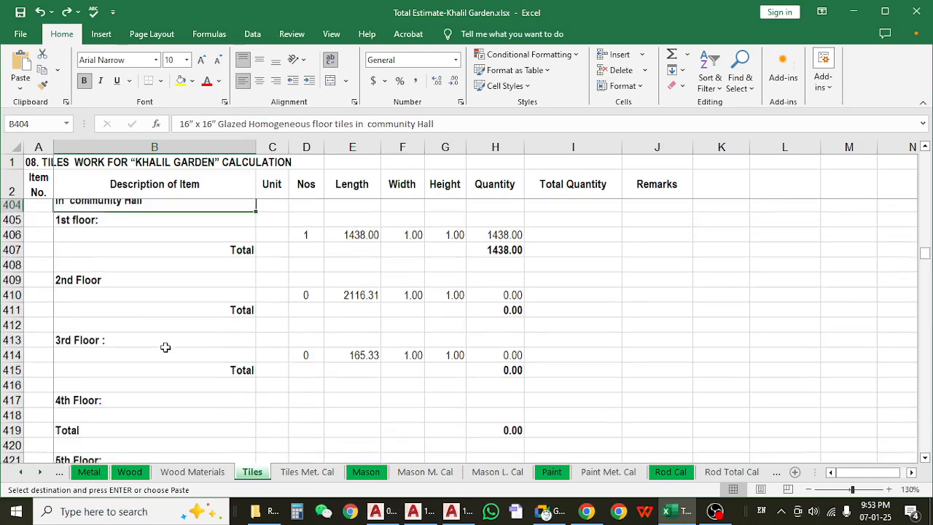
pyautogui.scroll(2, 165, 348)
pyautogui.scroll(-10, 166, 346)
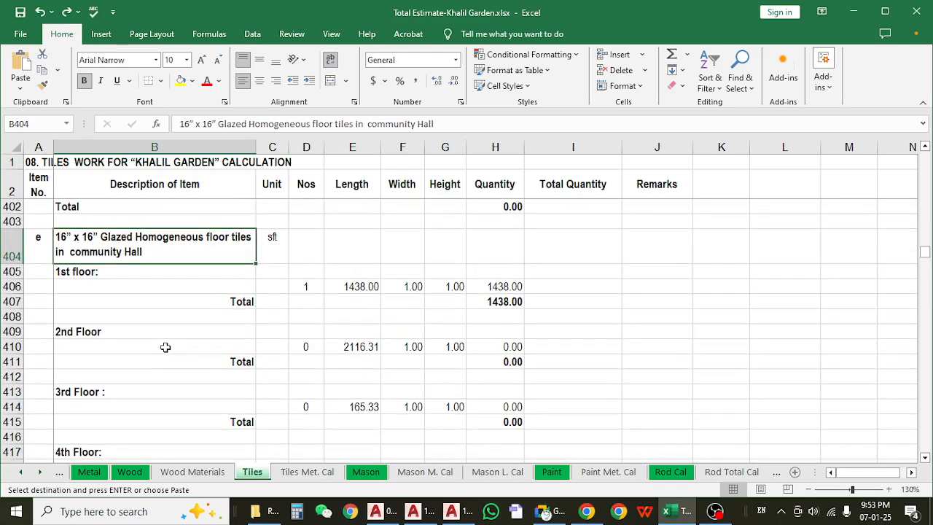
# - Clear the pending copy selection and review the 16" x 16" apartment floor tile and kitchen entries from the 1st to the 3rd floor
pyautogui.scroll(-6, 166, 346)
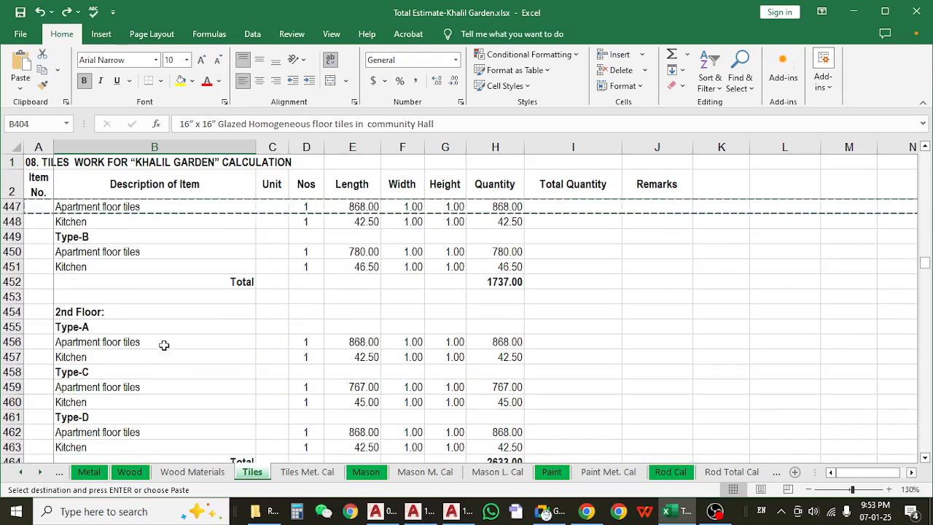
pyautogui.scroll(-2, 164, 344)
pyautogui.scroll(5, 163, 357)
pyautogui.press('Escape')
pyautogui.click(152, 386)
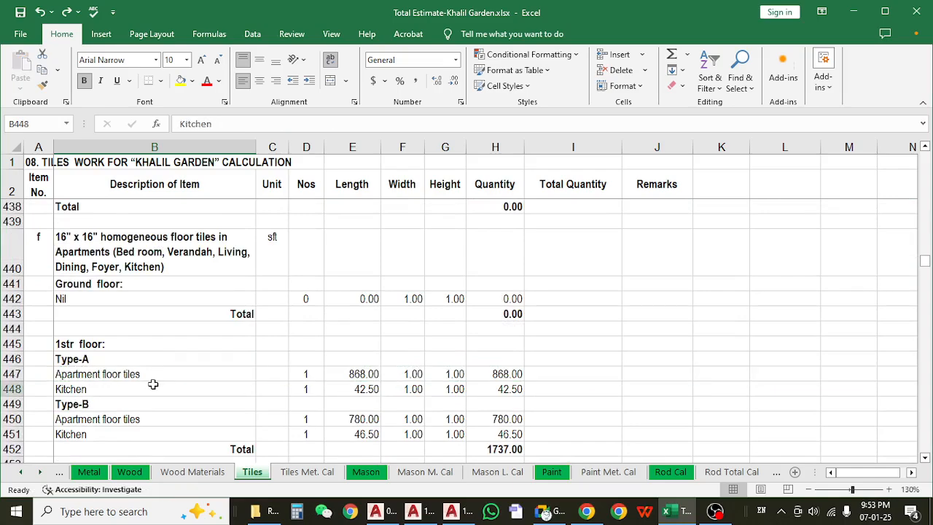
pyautogui.scroll(-7, 152, 380)
pyautogui.scroll(-1, 154, 375)
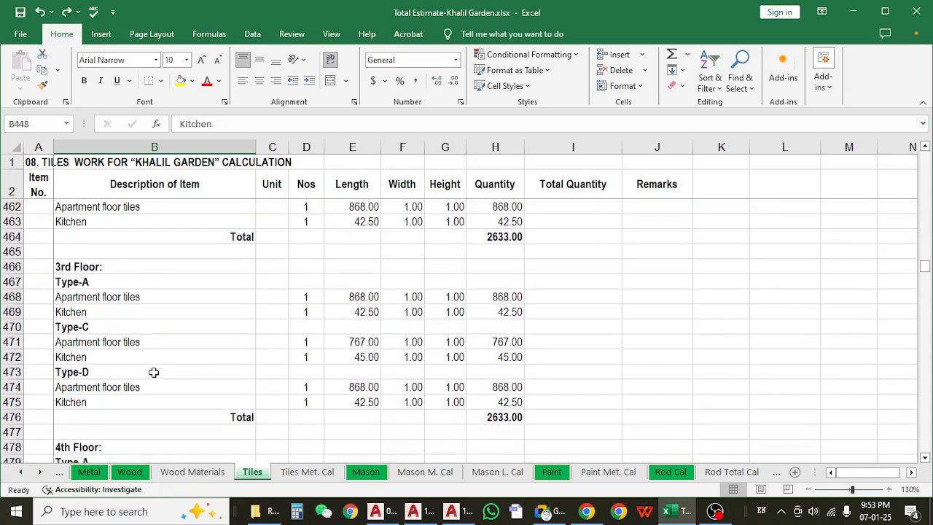
pyautogui.scroll(4, 154, 373)
pyautogui.scroll(-4, 155, 371)
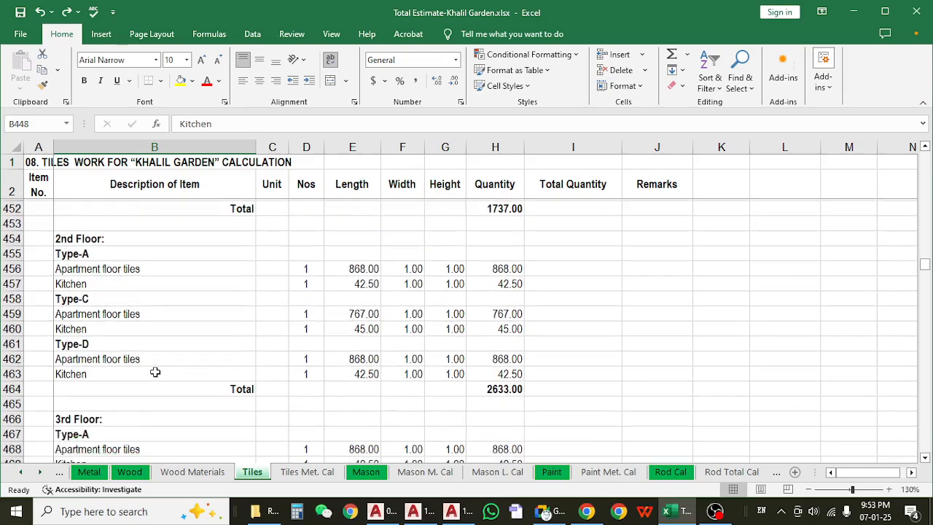
# - Review the 16" x 16" apartment floor tile entries from the 3rd floor to the roof top, down to the skirting item
pyautogui.click(155, 315)
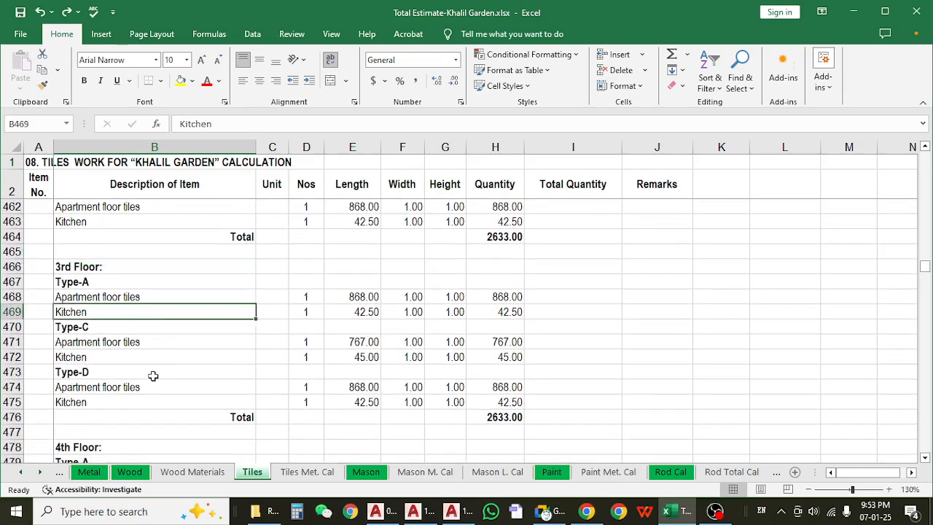
pyautogui.scroll(-6, 152, 378)
pyautogui.scroll(-9, 153, 379)
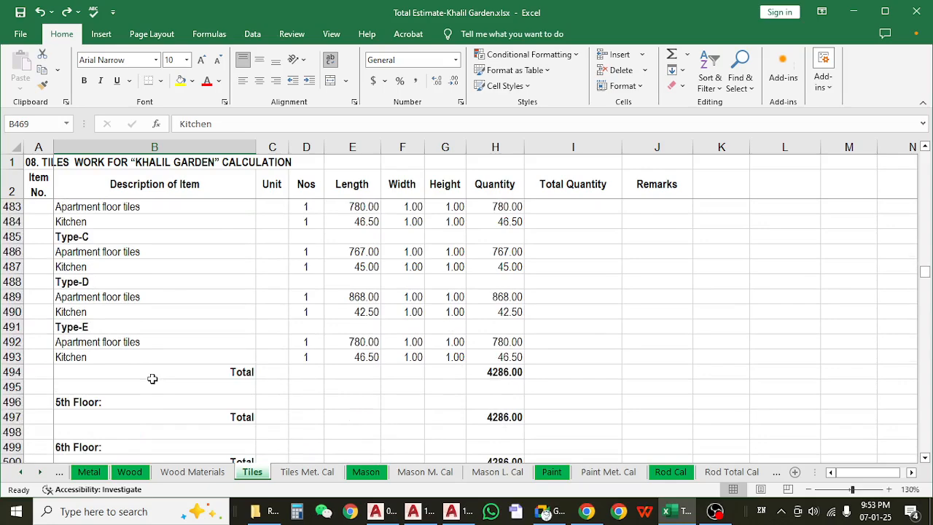
pyautogui.click(157, 337)
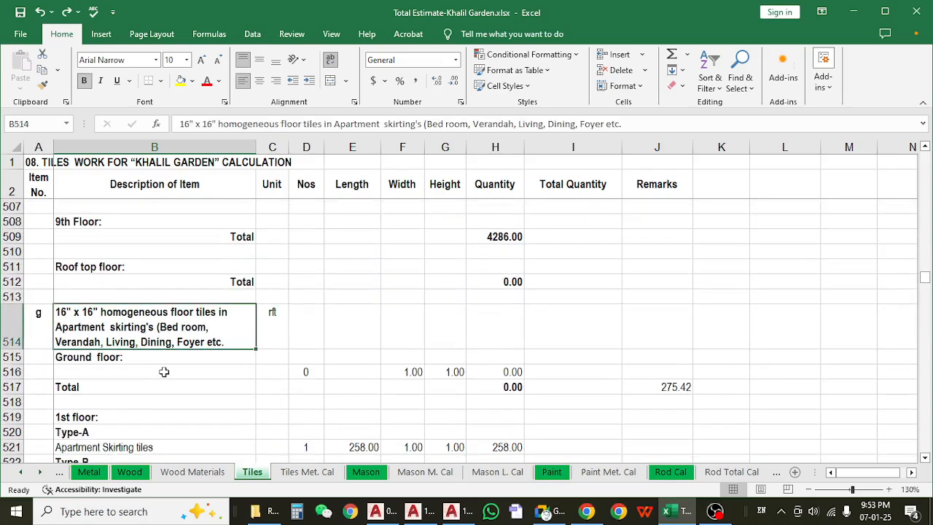
# - Examine the 16" x 16" apartment skirting item's description, its rft unit and the ground and 1st floor rows
pyautogui.scroll(-1, 167, 390)
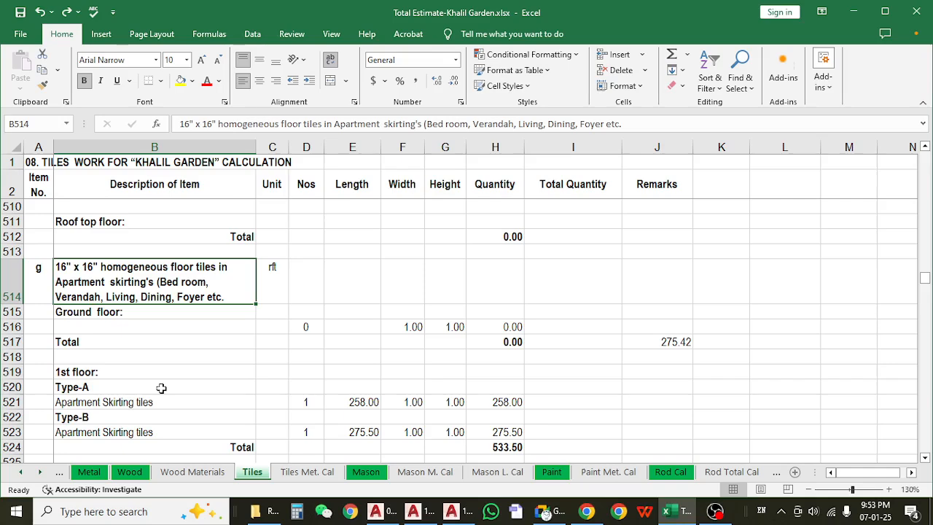
pyautogui.scroll(-2, 163, 375)
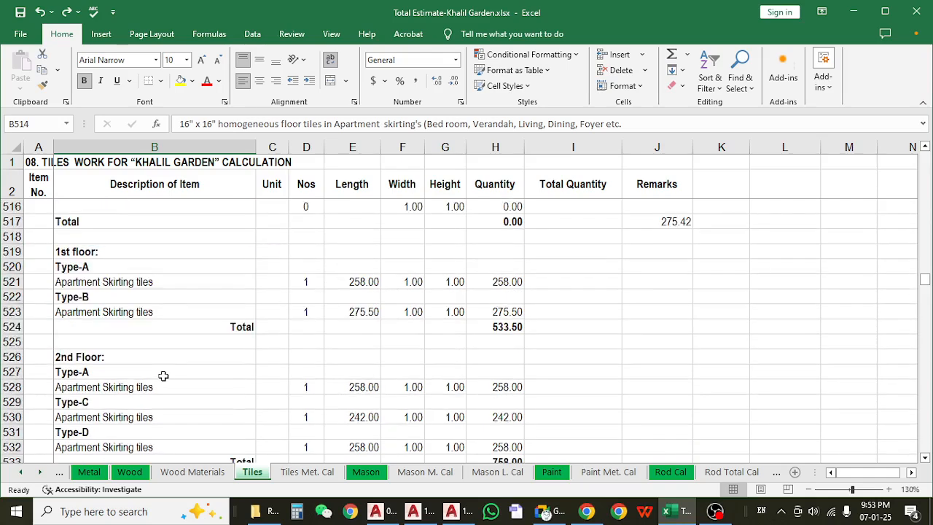
pyautogui.scroll(1, 163, 375)
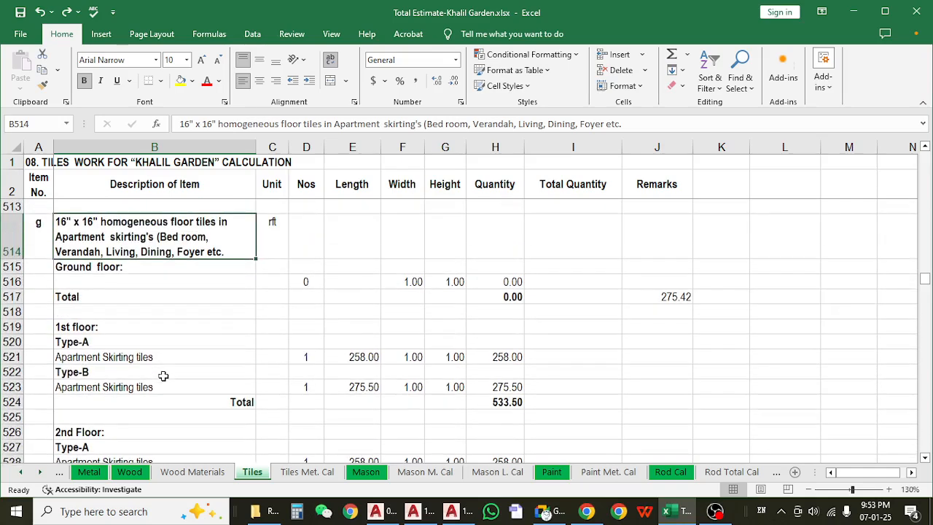
pyautogui.click(274, 246)
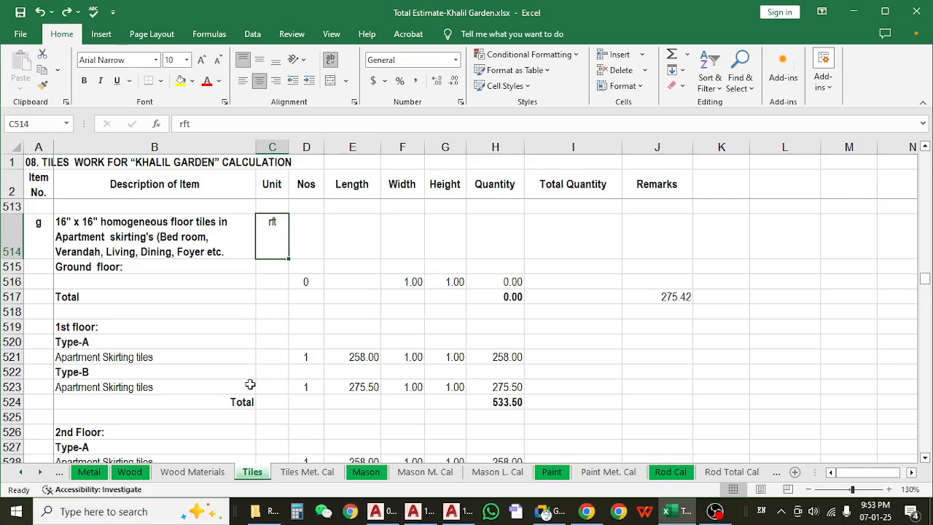
pyautogui.click(185, 346)
pyautogui.scroll(1, 252, 387)
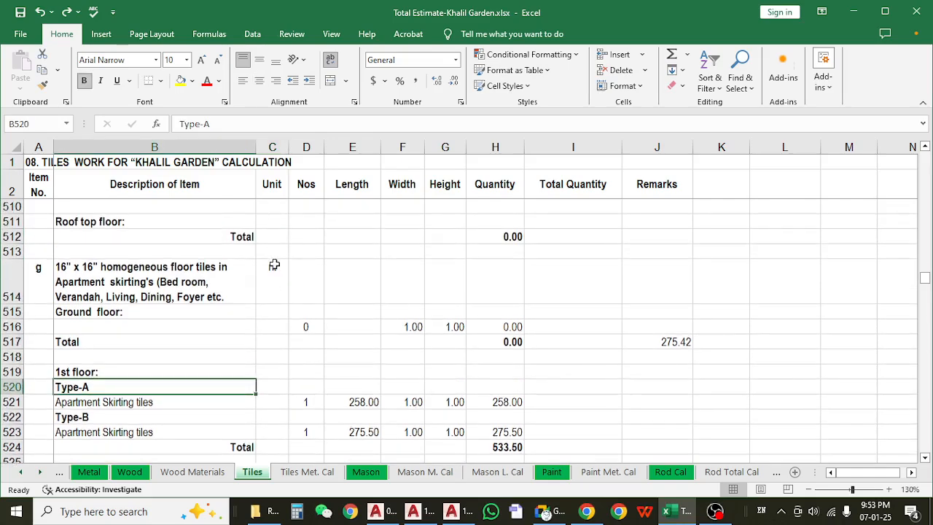
pyautogui.click(272, 267)
pyautogui.scroll(-2, 281, 344)
pyautogui.scroll(1, 292, 345)
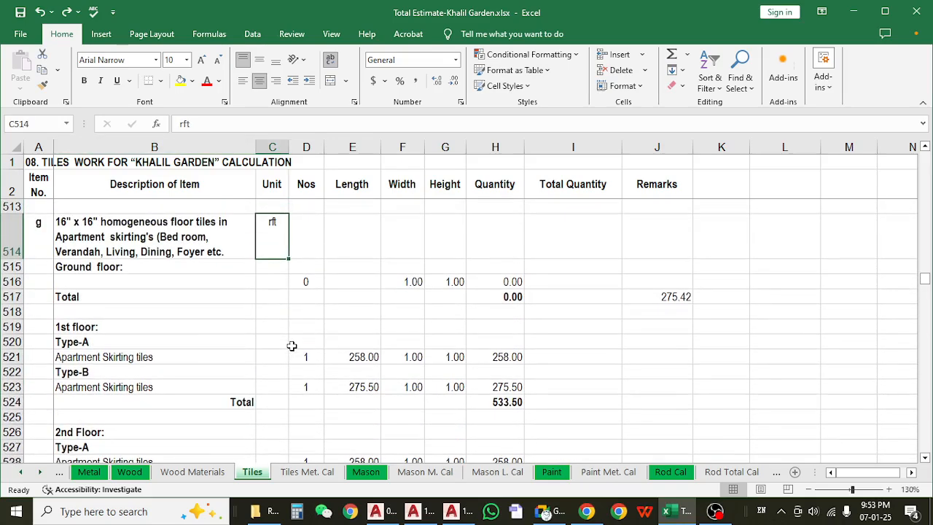
# - Compare the Nos value of the 1st floor Type-A skirting row with the skirting item's unit
pyautogui.scroll(-1, 293, 347)
pyautogui.scroll(-1, 292, 348)
pyautogui.click(302, 282)
pyautogui.scroll(2, 281, 364)
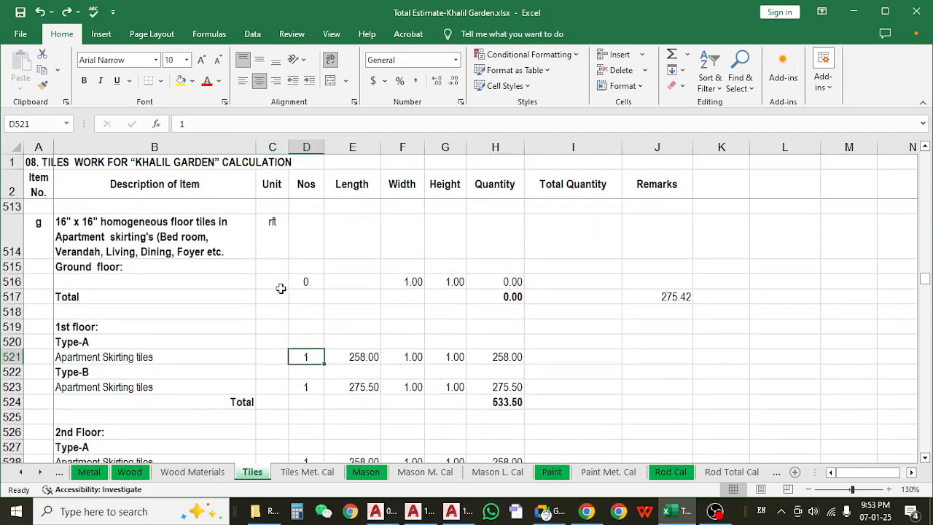
pyautogui.click(271, 225)
pyautogui.scroll(-1, 270, 365)
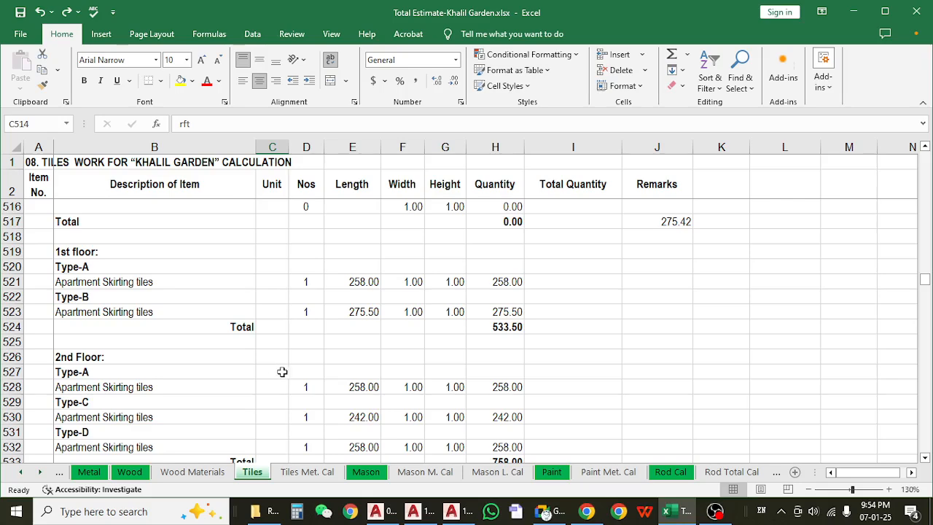
# - Review the 1st floor Type-A and Type-B skirting rows, including the Type-A length, and recheck the item's unit cell
pyautogui.click(188, 279)
pyautogui.click(189, 295)
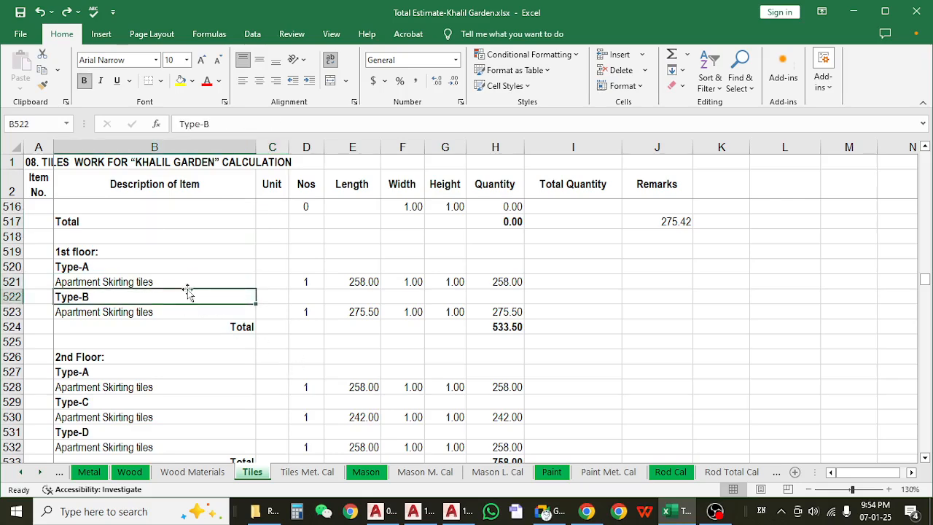
pyautogui.click(186, 282)
pyautogui.click(188, 312)
pyautogui.click(348, 284)
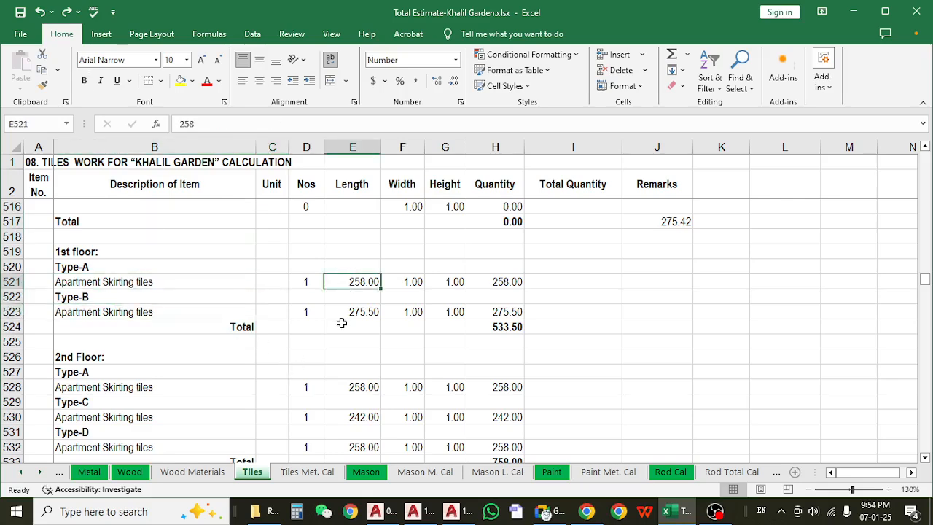
pyautogui.scroll(2, 341, 322)
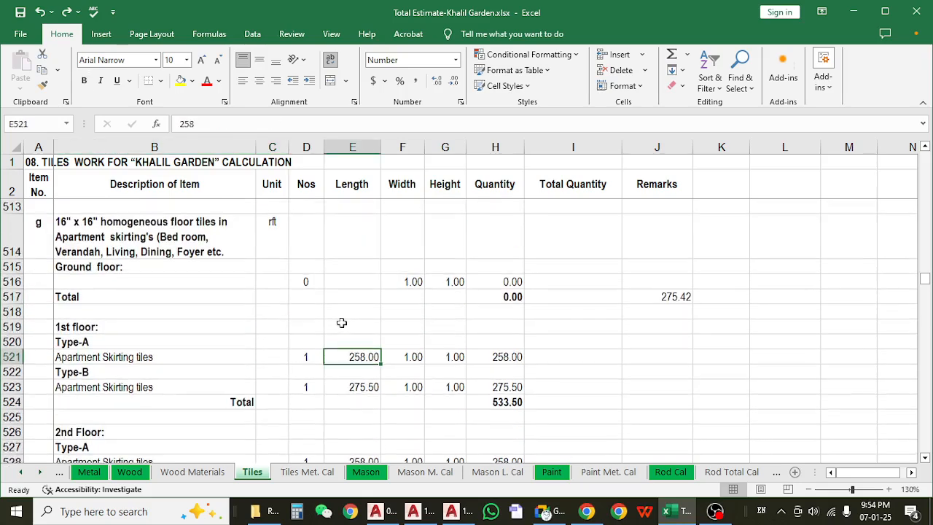
pyautogui.click(264, 236)
# - Switch to the working drawing in AutoCAD, clear any active command and examine the 3rd floor plan around the dining room
pyautogui.click(393, 514)
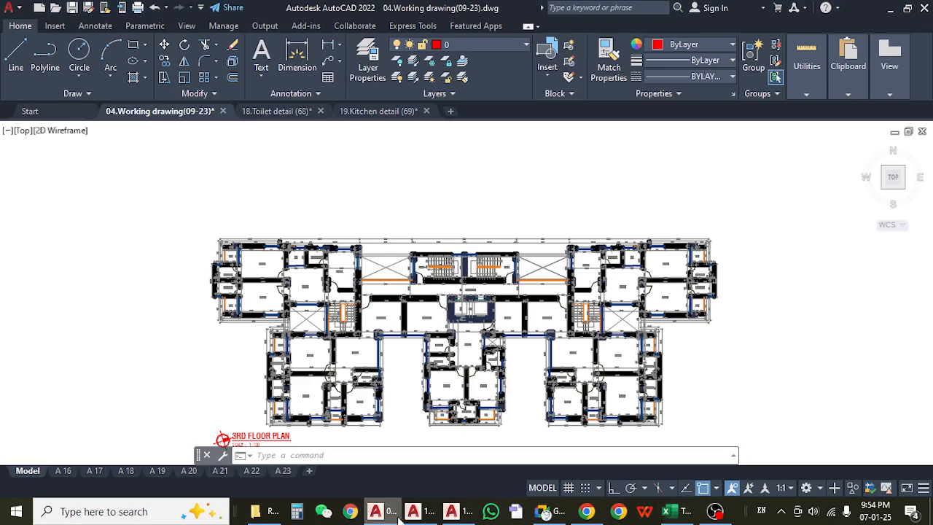
pyautogui.scroll(4, 408, 295)
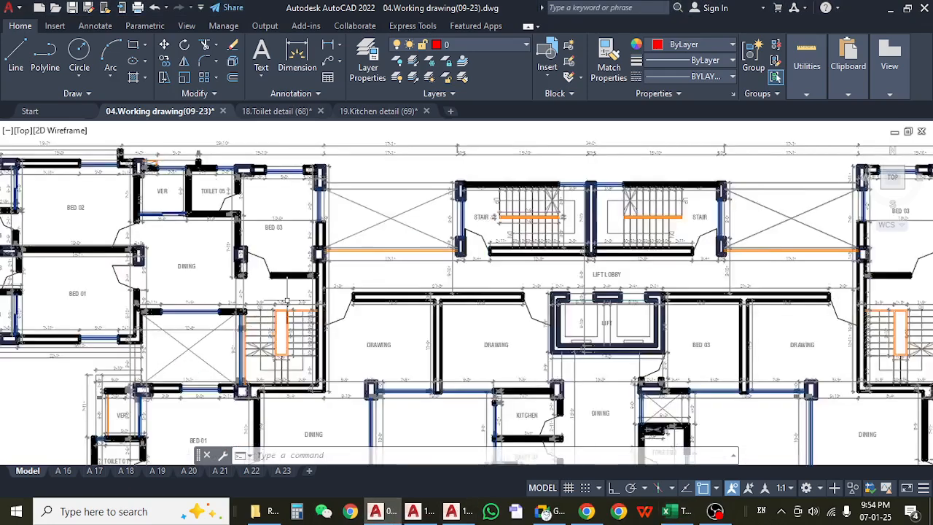
pyautogui.scroll(3, 286, 300)
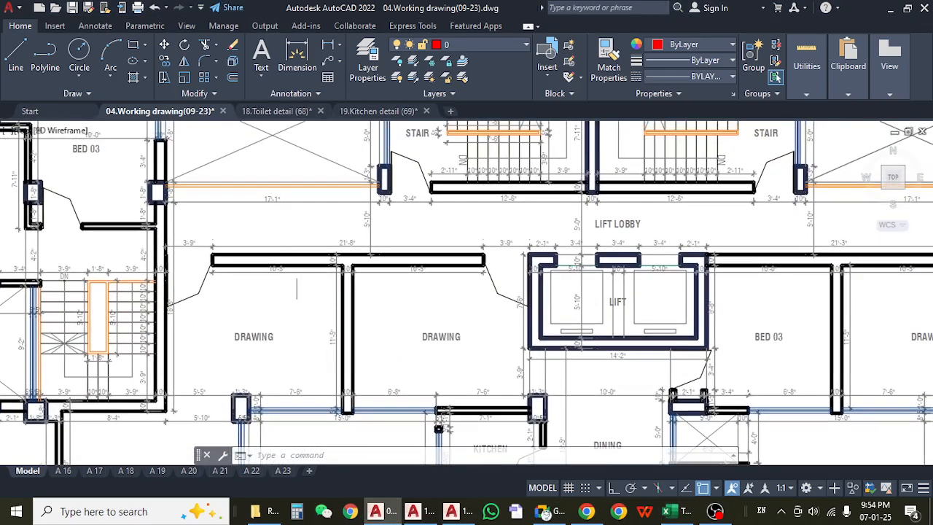
pyautogui.press('Escape')
pyautogui.press('Escape')
pyautogui.scroll(-5, 297, 290)
pyautogui.scroll(5, 295, 295)
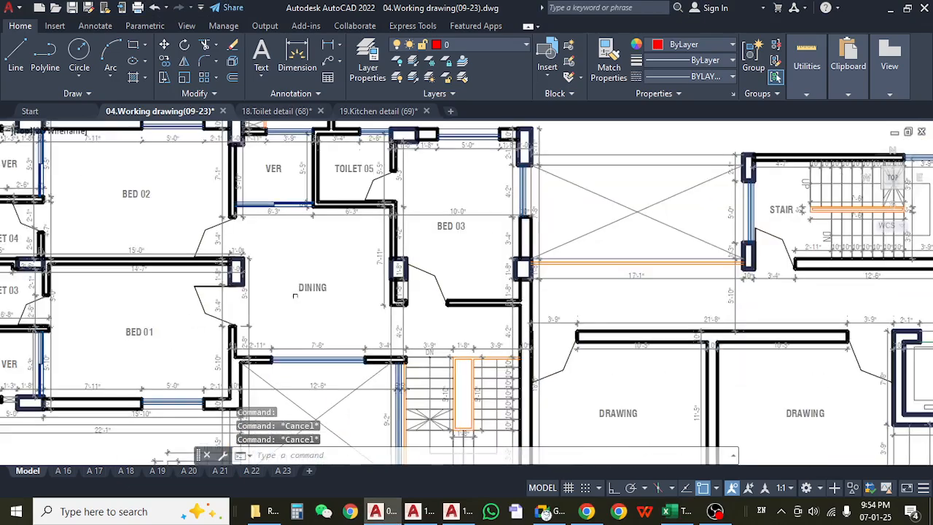
# - Inspect the walls and openings of the dining room and adjoining bedrooms on the 3rd floor plan
pyautogui.moveTo(250, 271); pyautogui.dragTo(320, 291)
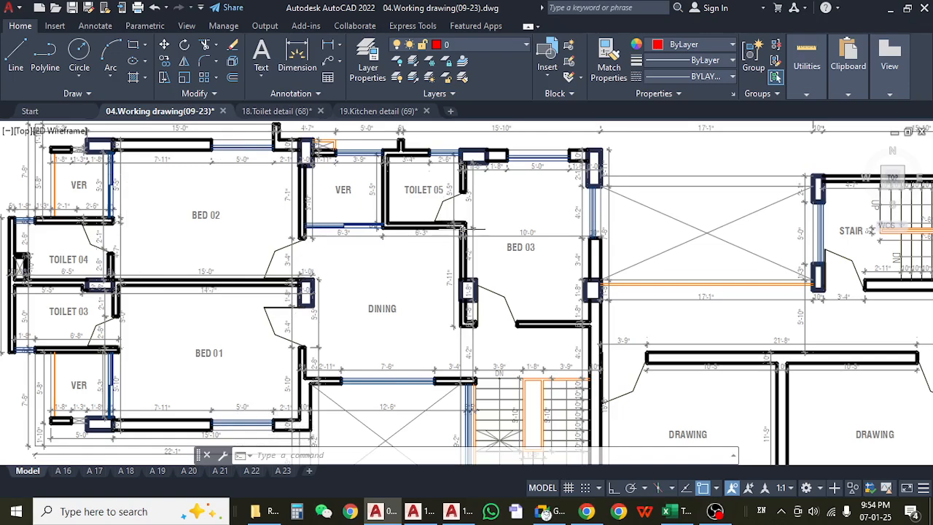
pyautogui.moveTo(436, 319)
pyautogui.mouseDown()
pyautogui.moveTo(329, 318)
pyautogui.moveTo(404, 318)
pyautogui.moveTo(485, 287)
pyautogui.mouseUp()
pyautogui.moveTo(319, 361); pyautogui.dragTo(470, 337)
pyautogui.moveTo(323, 268); pyautogui.dragTo(317, 384)
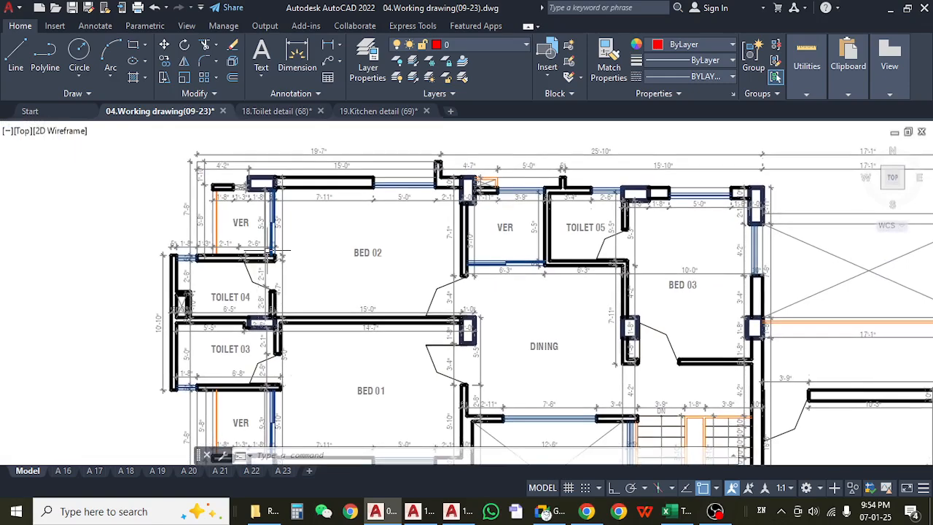
# - Examine the wall between Toilet 04 and the veranda beside Bed 02, including its dimensions and end at the bedroom
pyautogui.scroll(4, 267, 249)
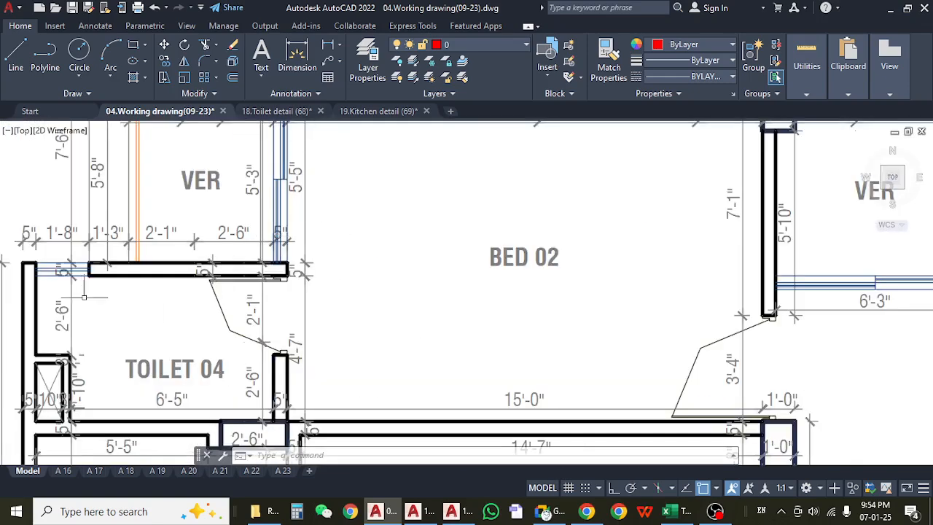
pyautogui.moveTo(86, 294); pyautogui.dragTo(162, 309)
pyautogui.moveTo(412, 307); pyautogui.dragTo(403, 323)
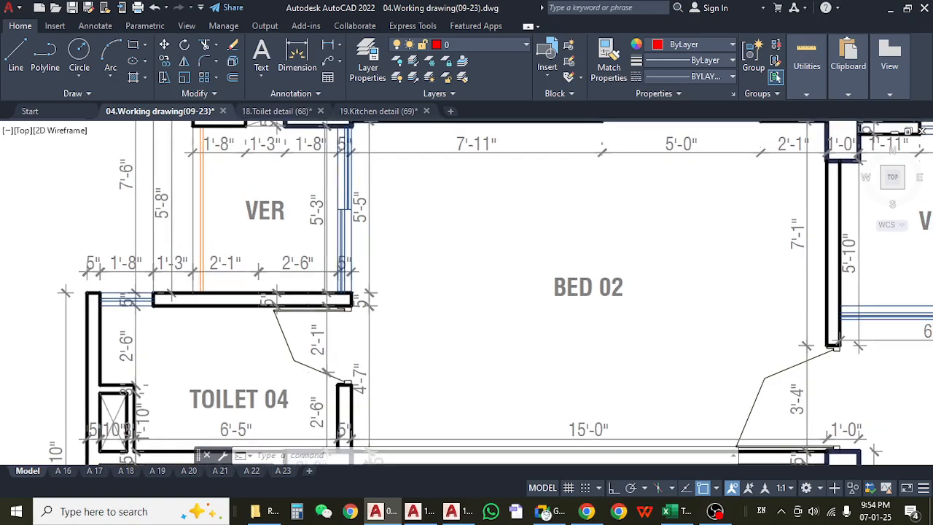
pyautogui.scroll(1, 156, 299)
pyautogui.scroll(-3, 296, 315)
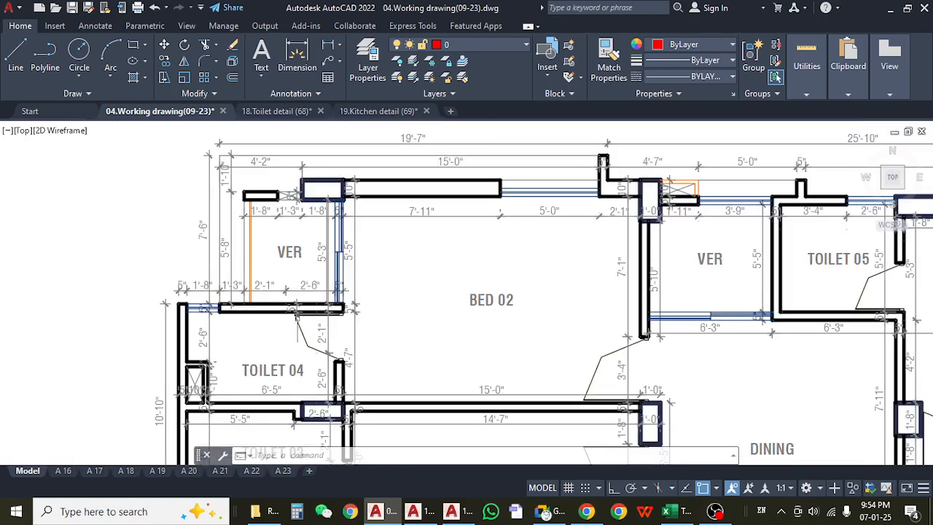
pyautogui.scroll(5, 285, 293)
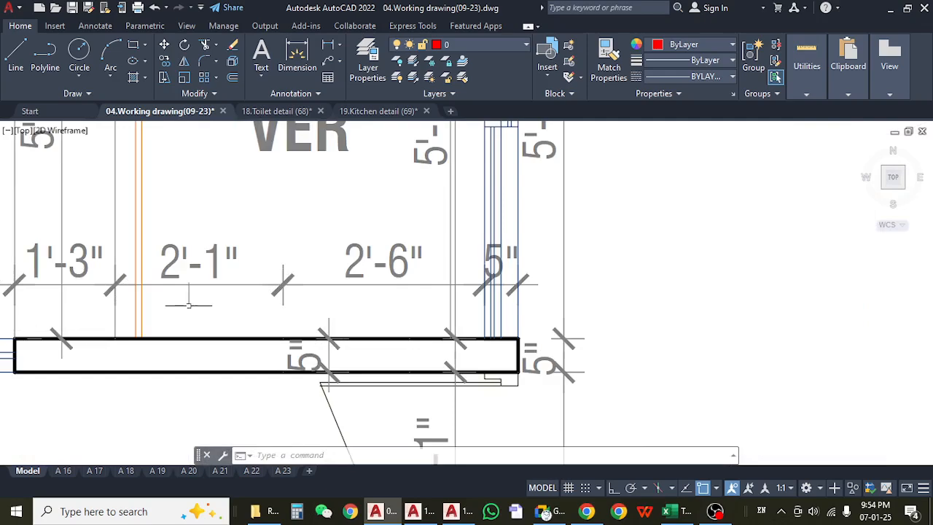
pyautogui.scroll(-2, 527, 341)
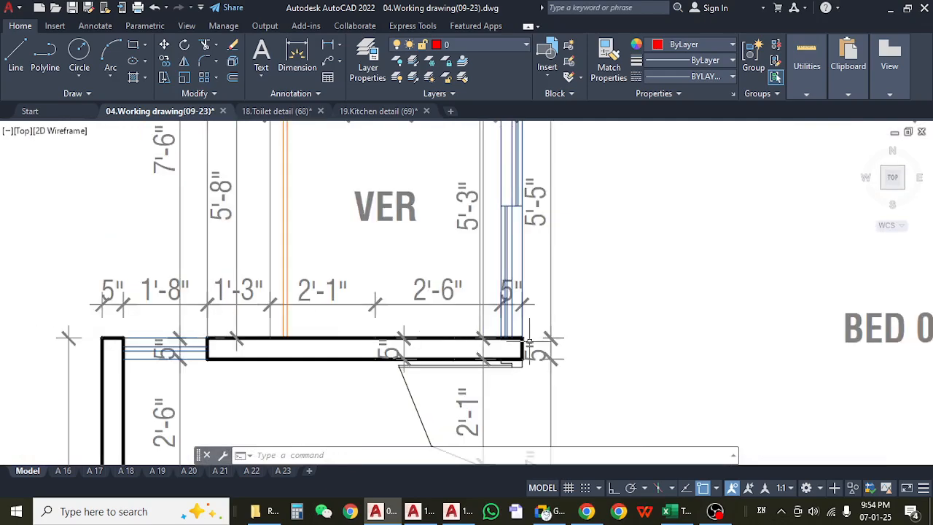
pyautogui.scroll(-3, 420, 327)
pyautogui.moveTo(548, 271); pyautogui.dragTo(393, 294)
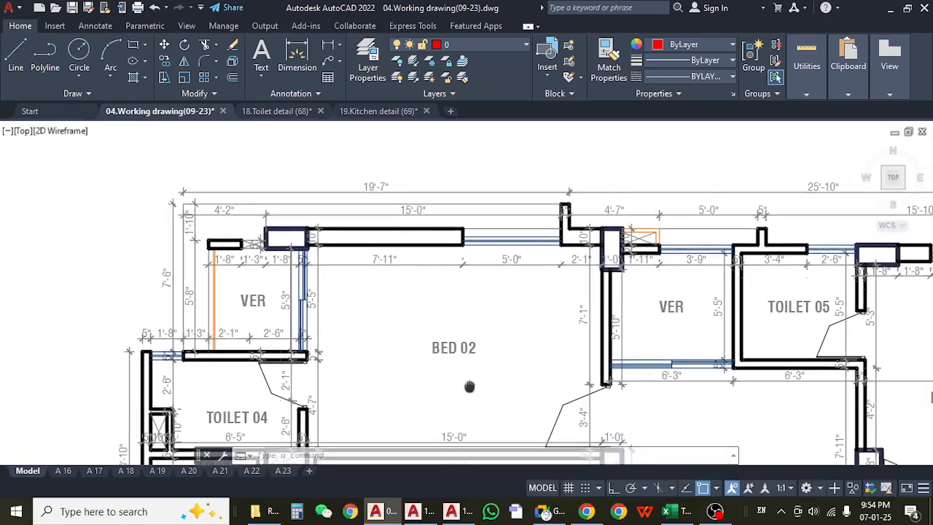
# - Examine the partition wall between Bed 01 and Bed 02 and the dimensions along both of its sides
pyautogui.moveTo(469, 386); pyautogui.dragTo(432, 261)
pyautogui.scroll(-3, 427, 260)
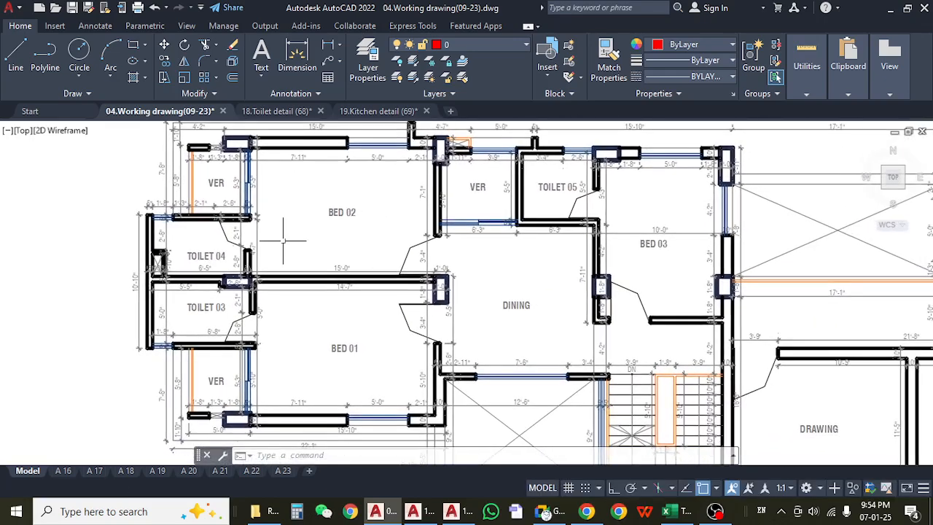
pyautogui.moveTo(382, 392); pyautogui.dragTo(341, 354)
pyautogui.scroll(4, 277, 219)
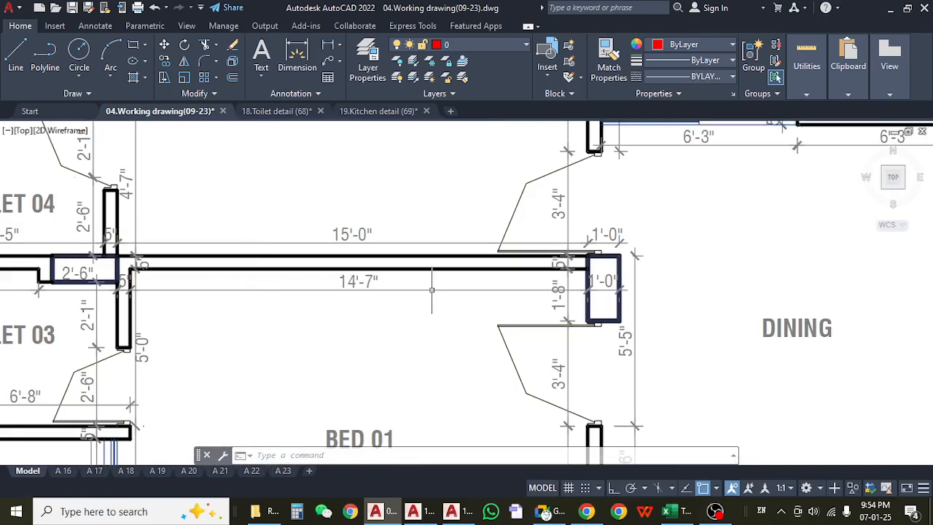
pyautogui.scroll(-5, 480, 247)
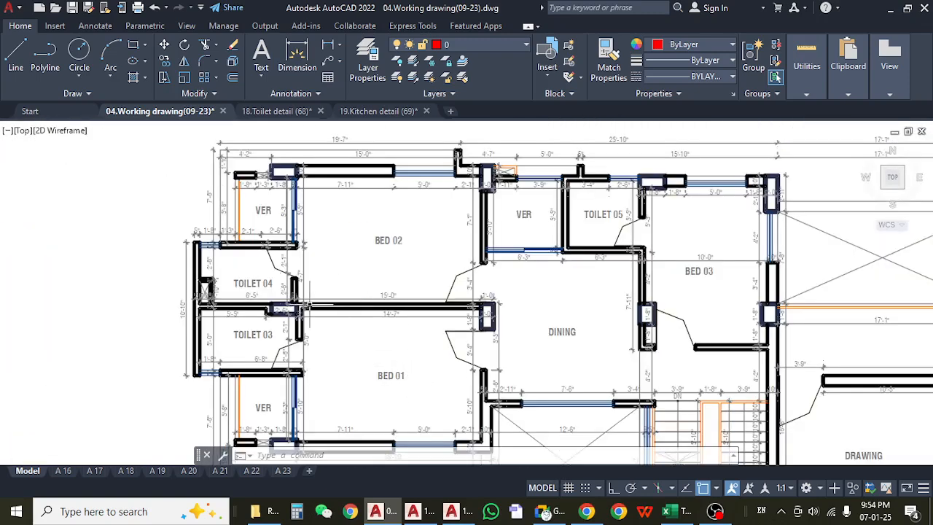
pyautogui.moveTo(509, 323); pyautogui.dragTo(471, 297)
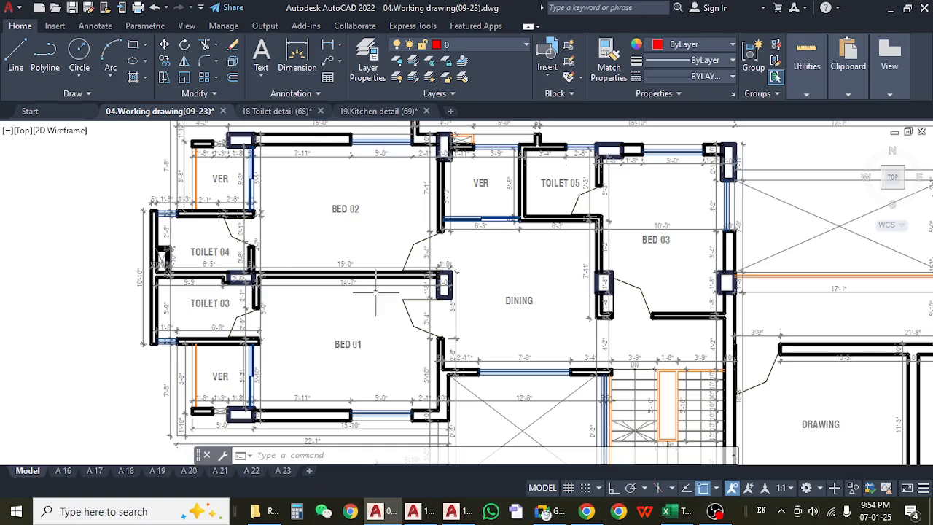
# - Highlight the 15'-0" dimension along Bed 02's partition wall and clear the selection
pyautogui.scroll(2, 291, 263)
pyautogui.click(291, 269)
pyautogui.click(290, 259)
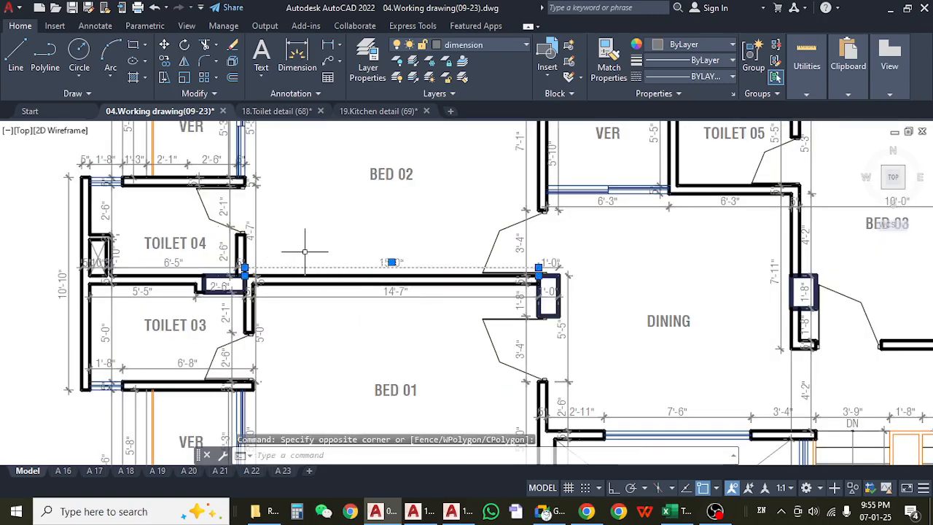
pyautogui.moveTo(325, 210); pyautogui.dragTo(311, 302)
pyautogui.press('Escape')
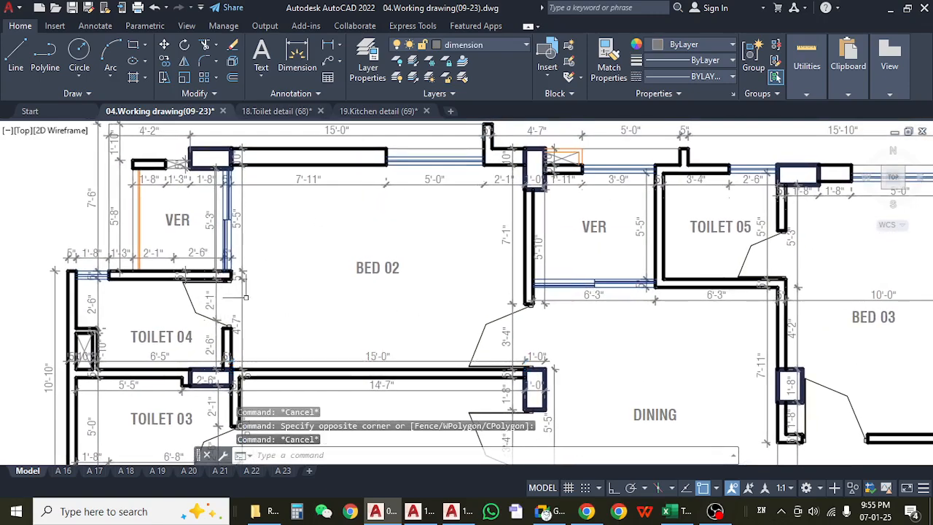
# - Inspect the dimensions along Bed 02's toilet, veranda and window walls on the 3rd floor plan
pyautogui.click(247, 296)
pyautogui.press('Escape')
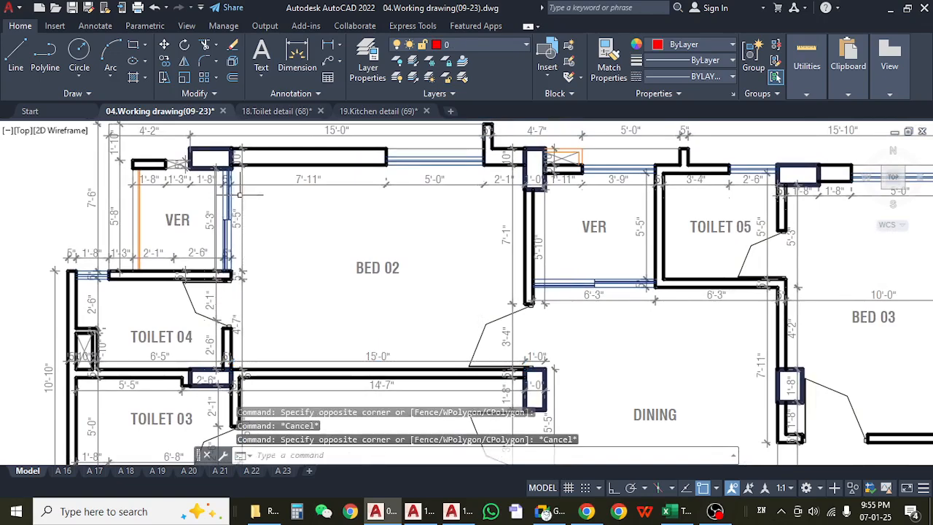
pyautogui.moveTo(429, 180); pyautogui.dragTo(421, 198)
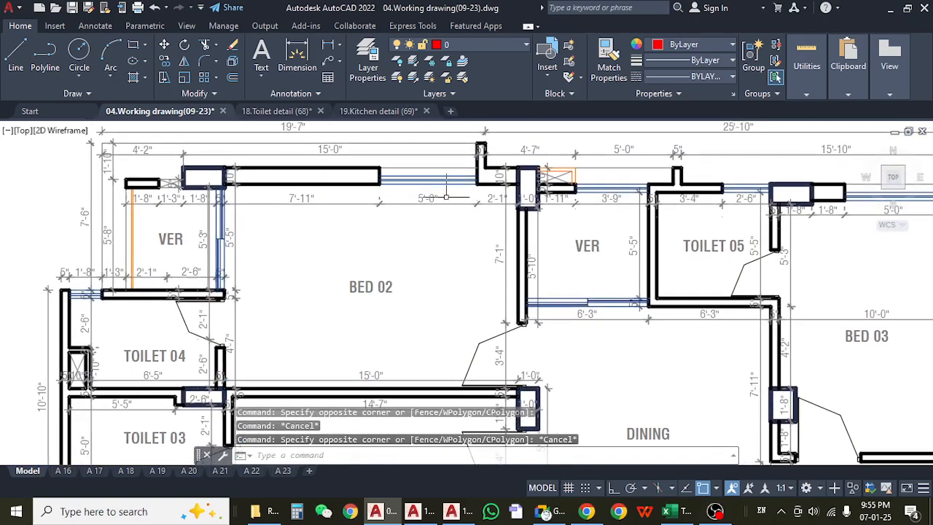
pyautogui.scroll(5, 447, 196)
pyautogui.scroll(-5, 401, 203)
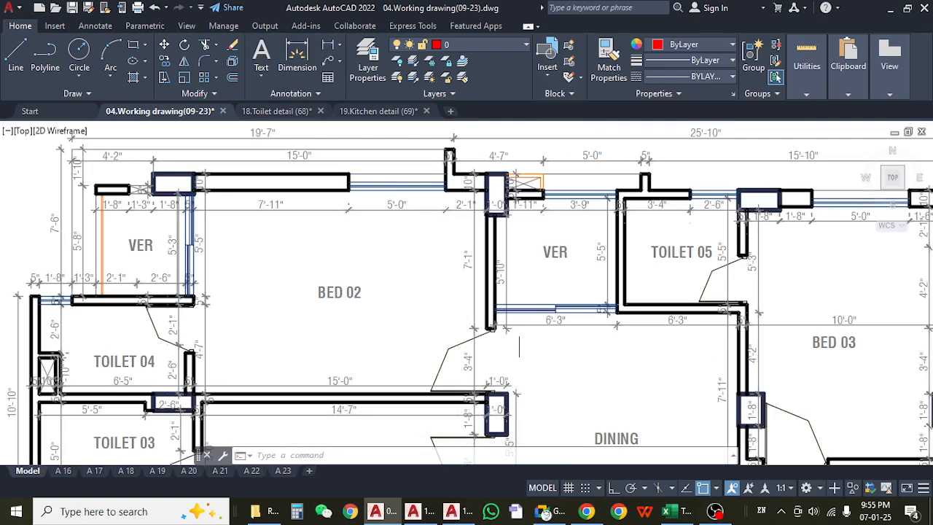
# - Examine the veranda beside Bed 02, its sliding door opening, surrounding wall dimensions and the adjoining Toilet 04 wall on the floor plan
pyautogui.moveTo(139, 266); pyautogui.dragTo(243, 277)
pyautogui.moveTo(378, 279); pyautogui.dragTo(336, 296)
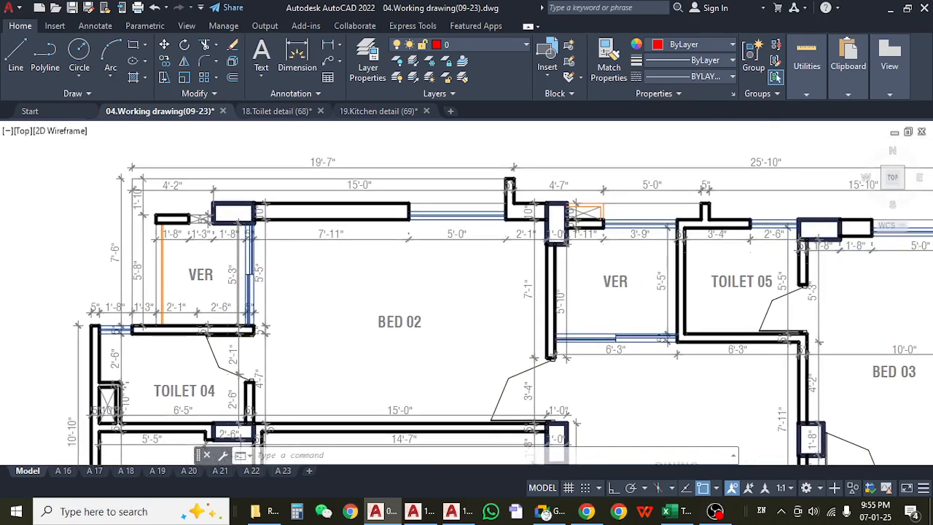
pyautogui.moveTo(419, 276); pyautogui.dragTo(398, 231)
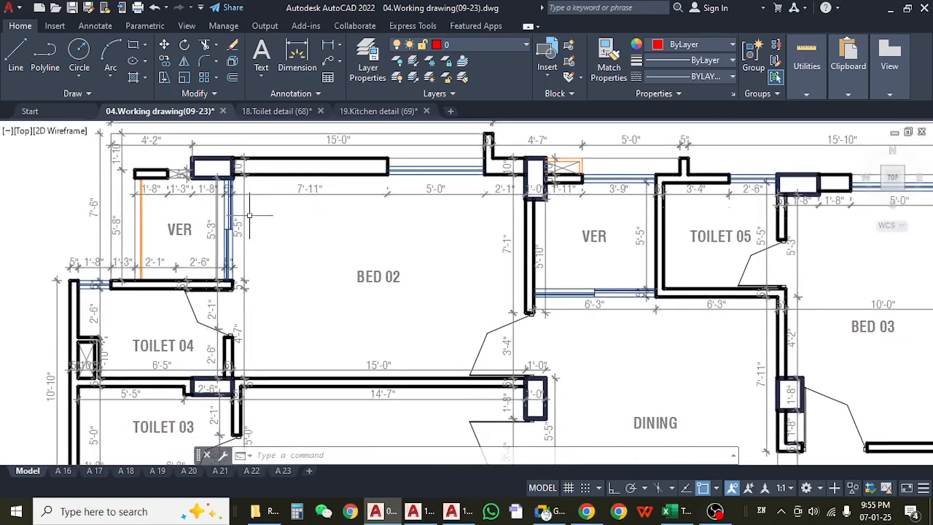
pyautogui.scroll(3, 248, 215)
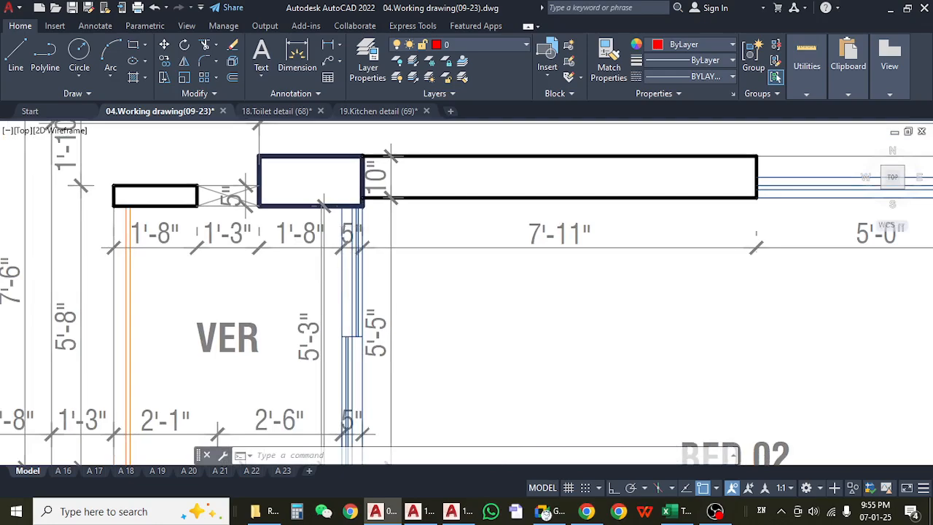
pyautogui.moveTo(367, 386); pyautogui.dragTo(356, 314)
pyautogui.moveTo(431, 315); pyautogui.dragTo(419, 333)
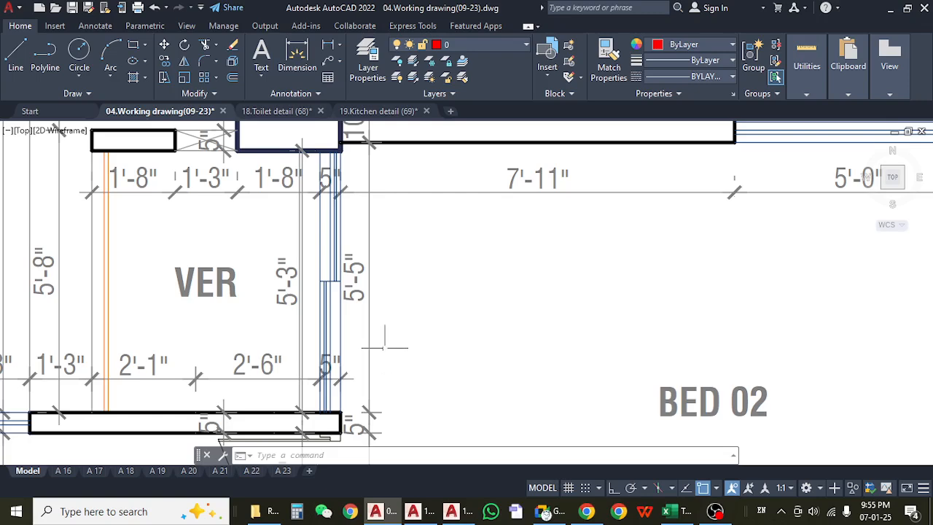
pyautogui.moveTo(385, 346); pyautogui.dragTo(410, 342)
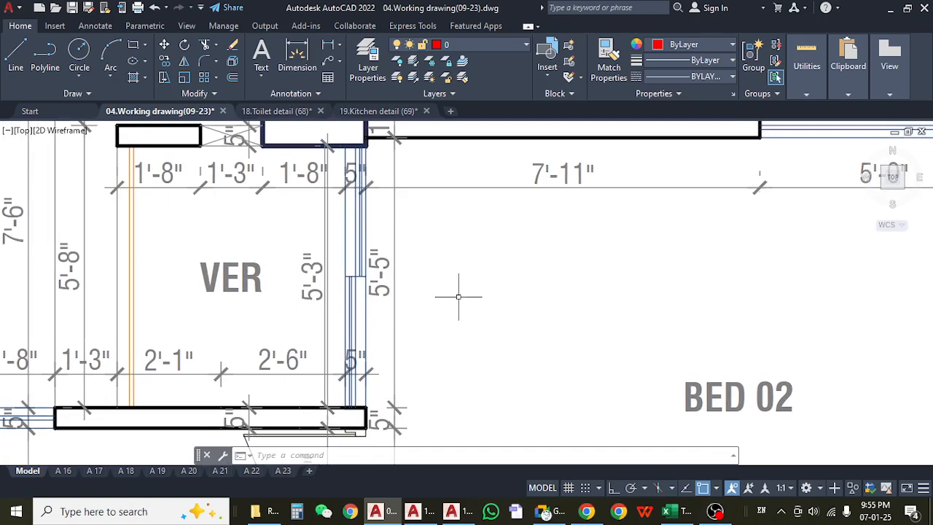
pyautogui.moveTo(459, 296); pyautogui.dragTo(505, 309)
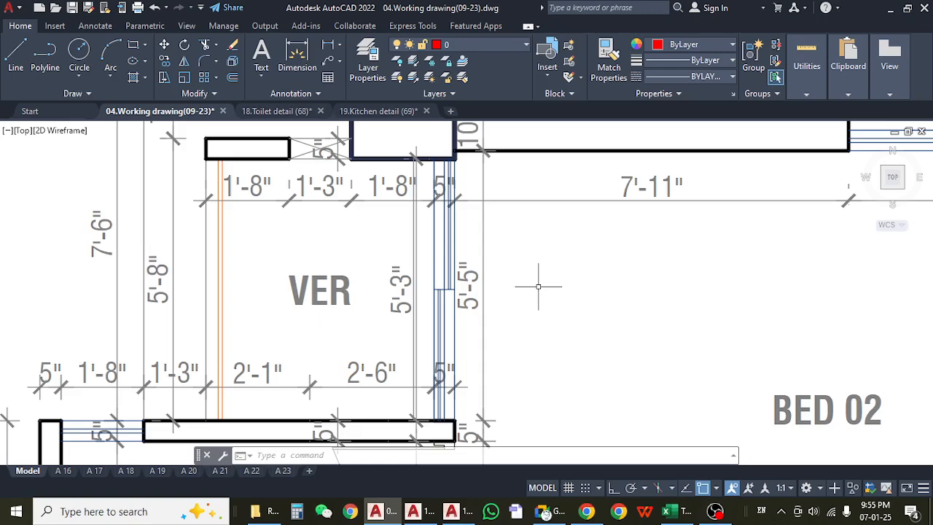
pyautogui.moveTo(538, 286); pyautogui.dragTo(491, 285)
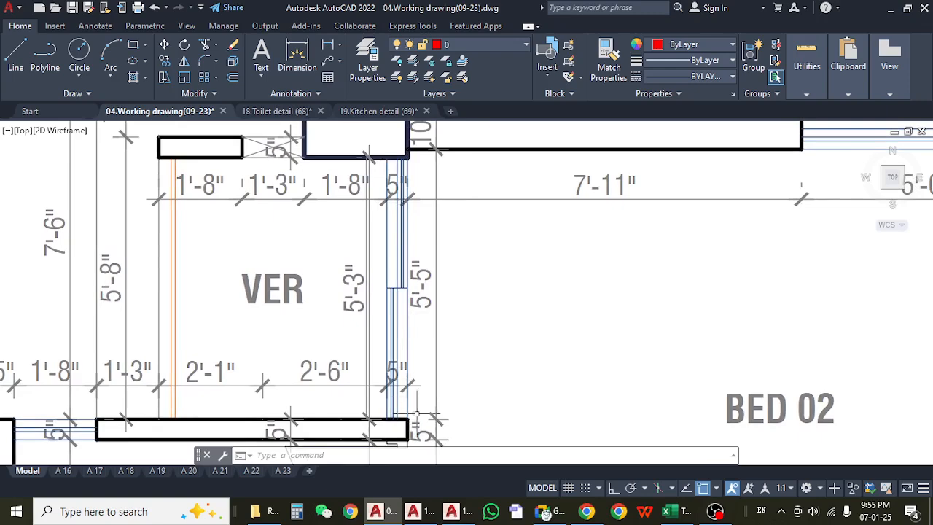
pyautogui.scroll(-4, 458, 375)
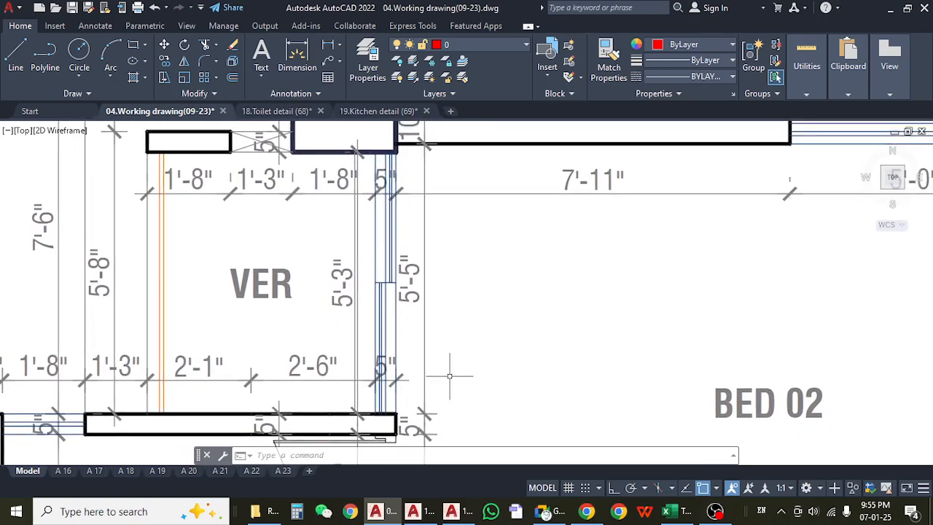
pyautogui.moveTo(482, 367); pyautogui.dragTo(429, 344)
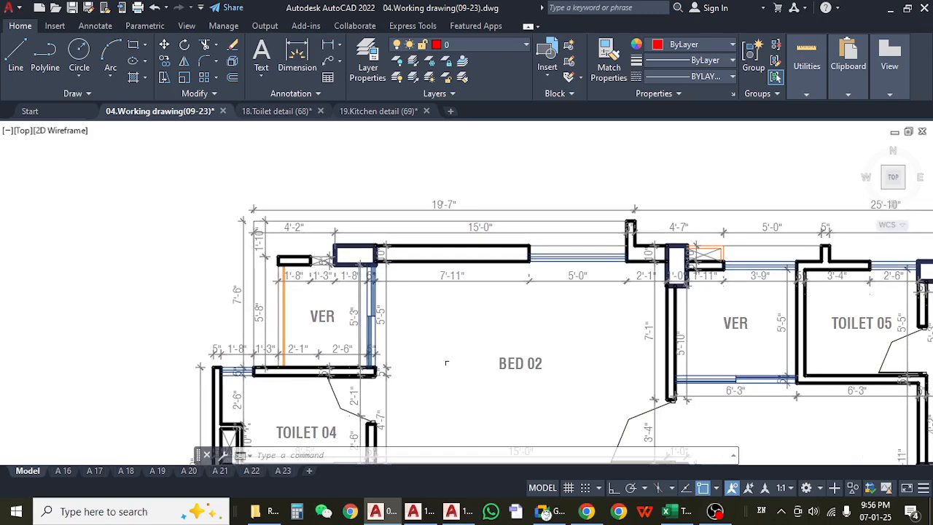
pyautogui.moveTo(452, 362); pyautogui.dragTo(413, 357)
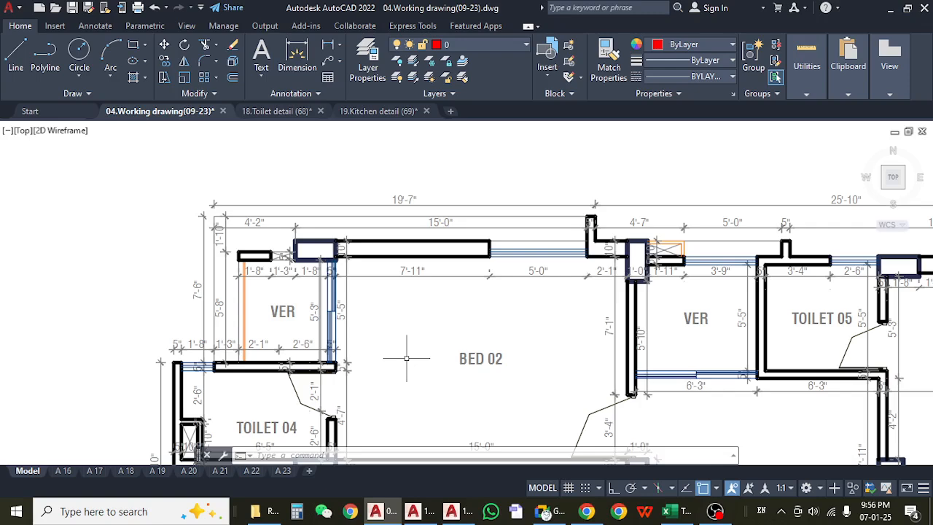
pyautogui.moveTo(355, 377); pyautogui.dragTo(330, 269)
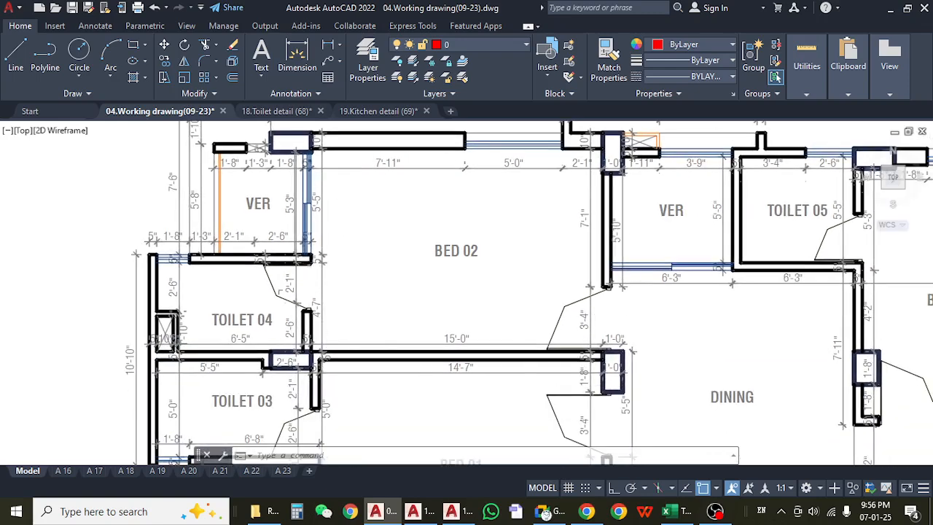
# - Switch to the Tiles sheet in Excel and review the 16" x 16" apartment skirting tile quantities floor by floor
pyautogui.click(669, 513)
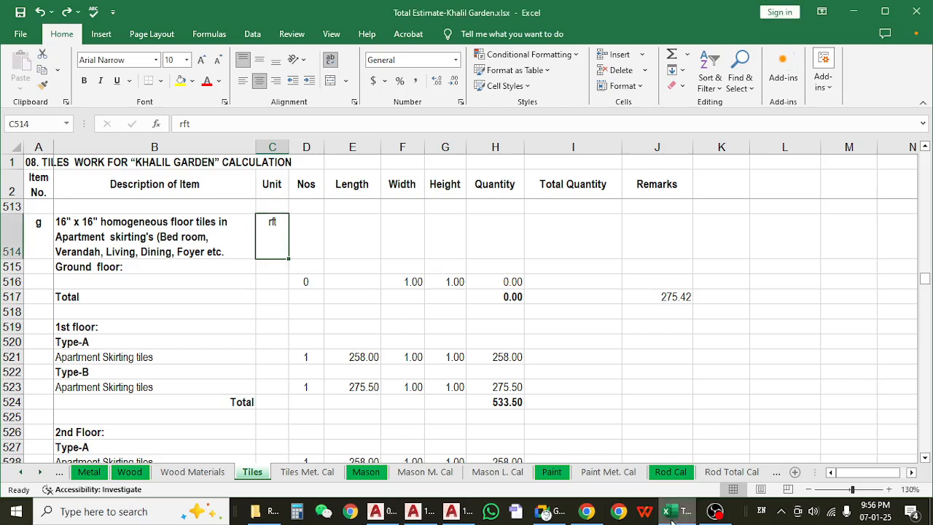
pyautogui.click(348, 355)
pyautogui.scroll(-12, 353, 361)
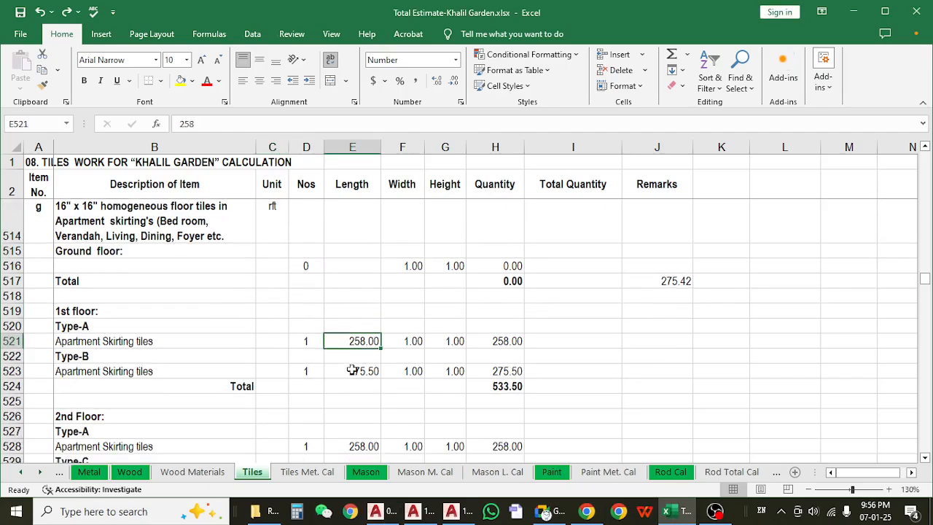
pyautogui.scroll(-7, 356, 364)
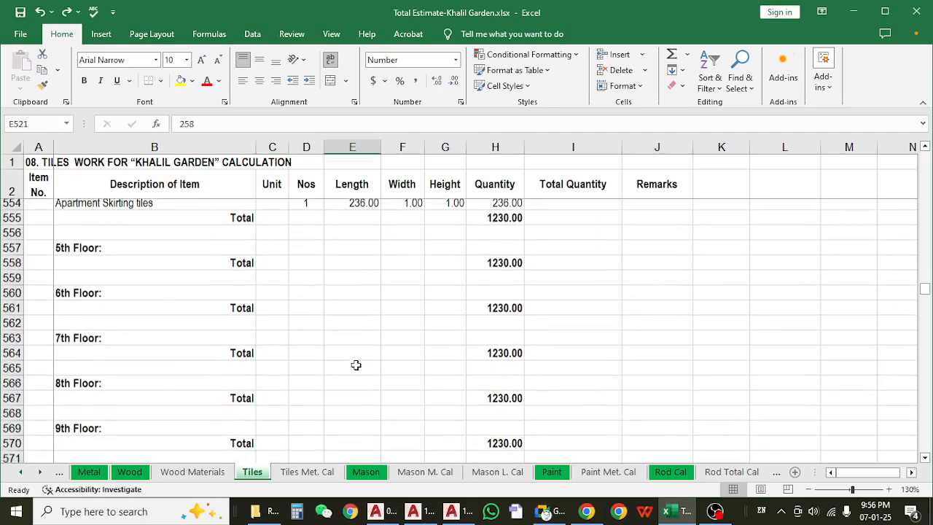
# - Review item h, the 12" x 12" RAK glazed floor tiles for the driver's sitting area and guard room on the ground and 1st floors
pyautogui.click(167, 297)
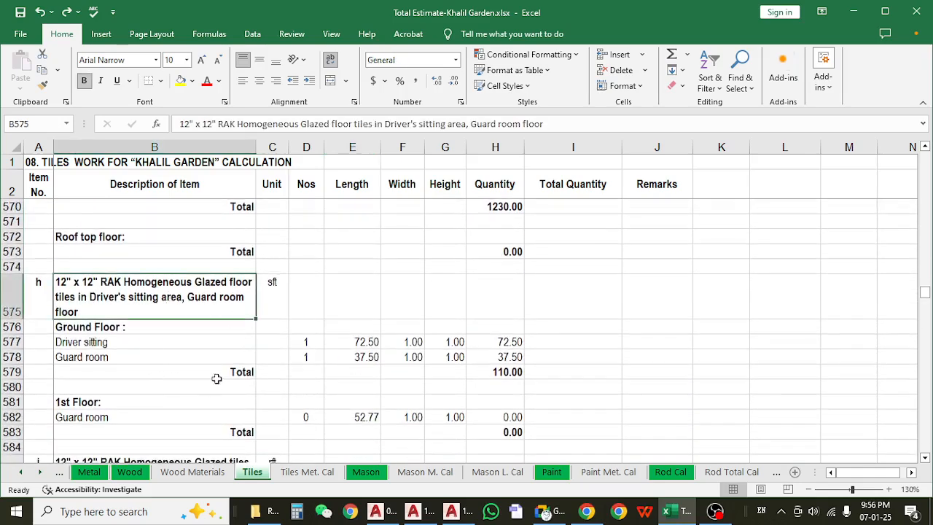
pyautogui.click(177, 354)
pyautogui.scroll(-2, 189, 322)
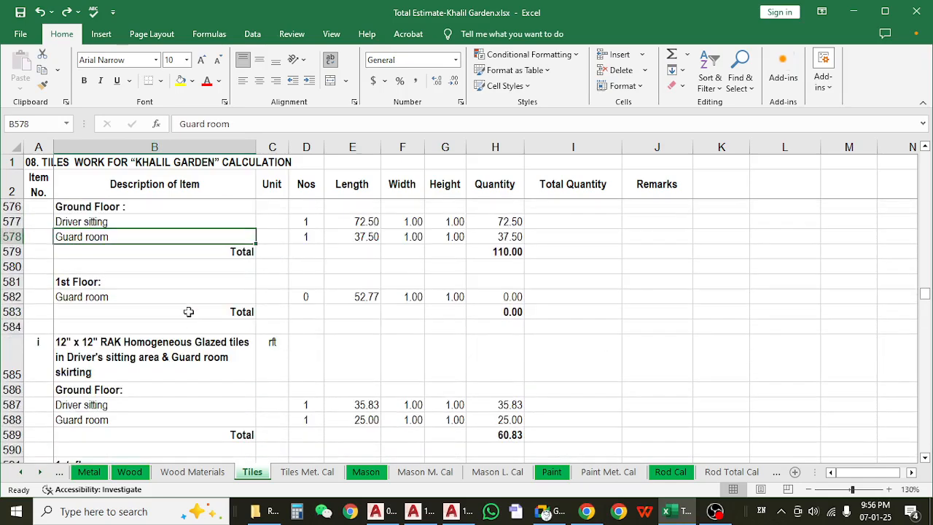
pyautogui.scroll(1, 185, 302)
pyautogui.click(173, 247)
pyautogui.click(179, 352)
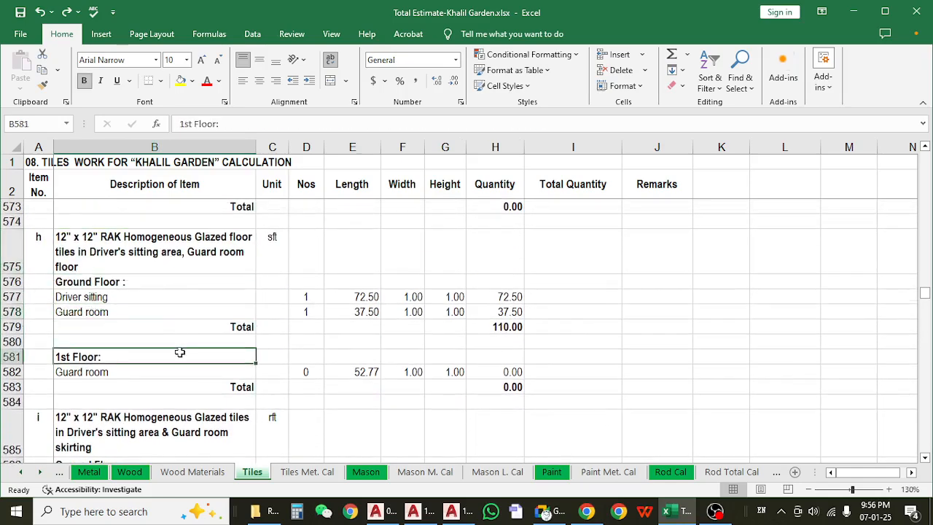
pyautogui.click(187, 260)
pyautogui.click(161, 295)
pyautogui.click(155, 312)
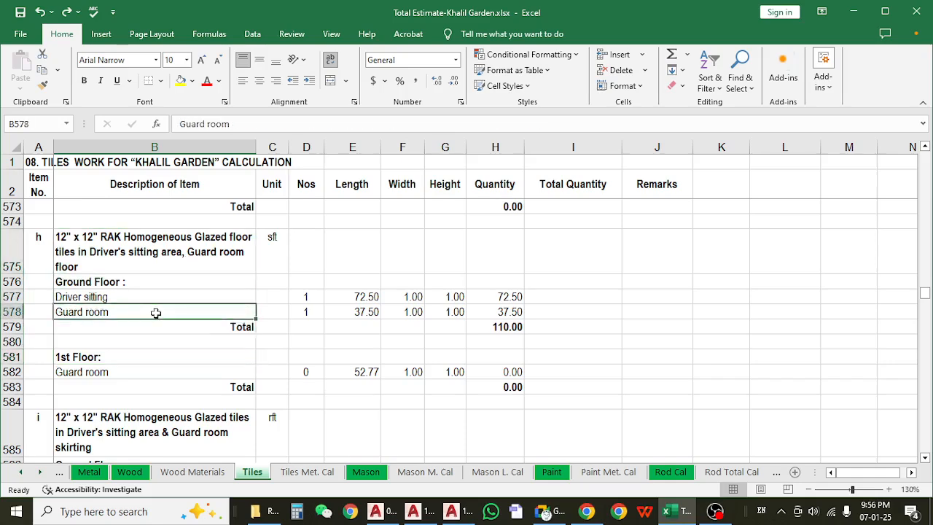
pyautogui.click(163, 296)
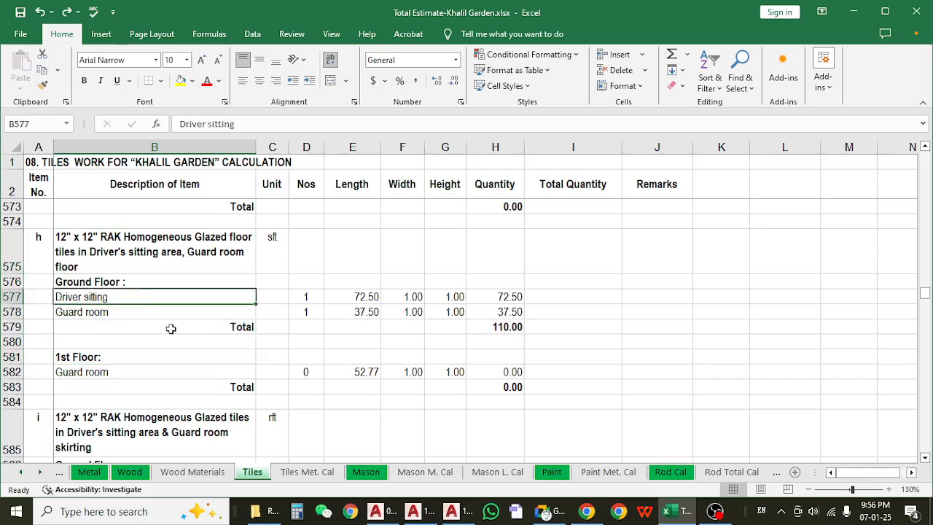
# - Review item i, the 12" x 12" RAK glazed skirting tiles for the driver's sitting area and guard room
pyautogui.scroll(-2, 171, 329)
pyautogui.click(178, 312)
pyautogui.scroll(-2, 186, 350)
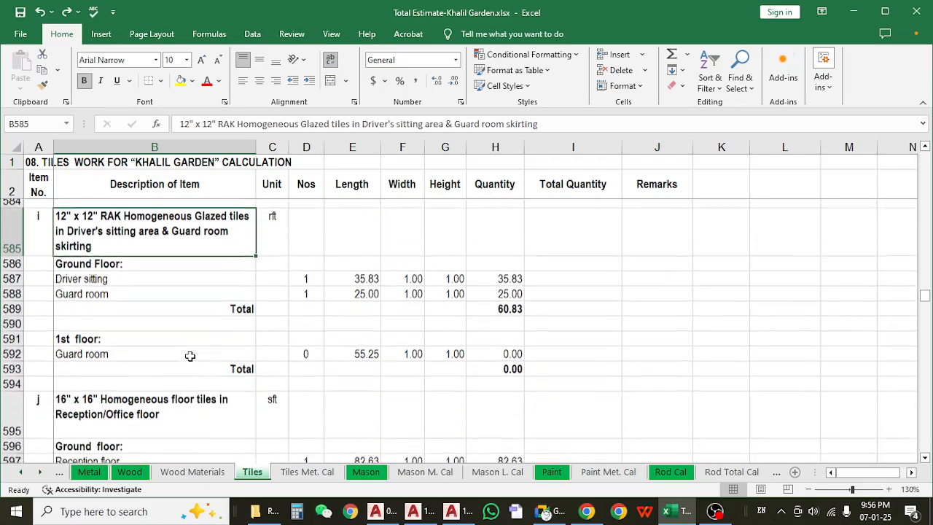
pyautogui.scroll(1, 191, 356)
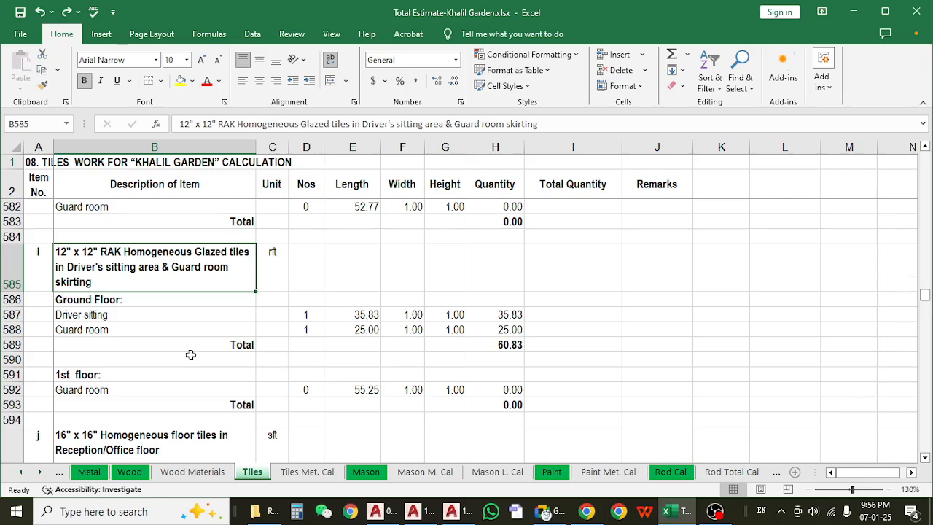
pyautogui.scroll(-2, 190, 355)
pyautogui.scroll(2, 190, 355)
pyautogui.press('Down')
pyautogui.press('Down')
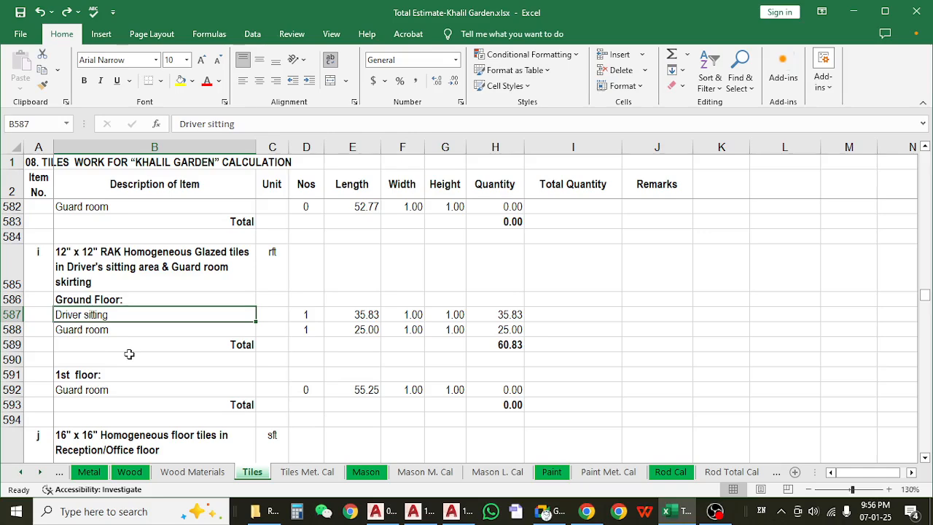
pyautogui.click(142, 329)
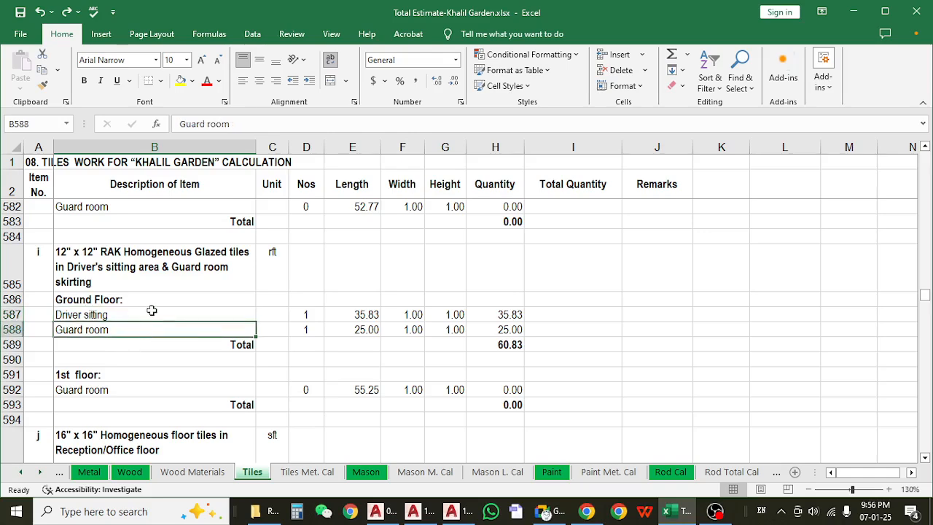
pyautogui.click(150, 310)
pyautogui.click(138, 328)
pyautogui.scroll(-1, 143, 346)
pyautogui.click(143, 347)
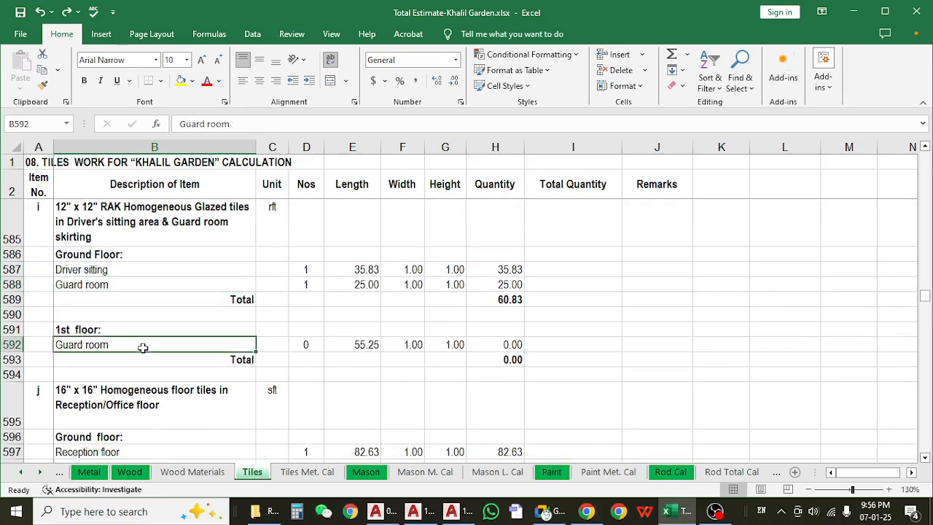
# - Review item j, the 16" x 16" floor tiles for the ground floor reception and the 1st floor office
pyautogui.scroll(-2, 142, 347)
pyautogui.click(148, 296)
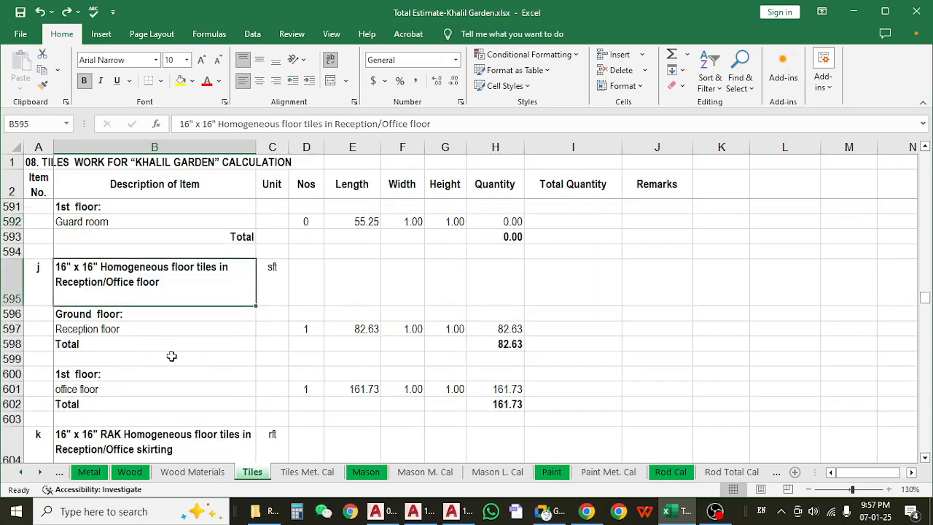
pyautogui.scroll(-2, 175, 364)
pyautogui.scroll(1, 176, 364)
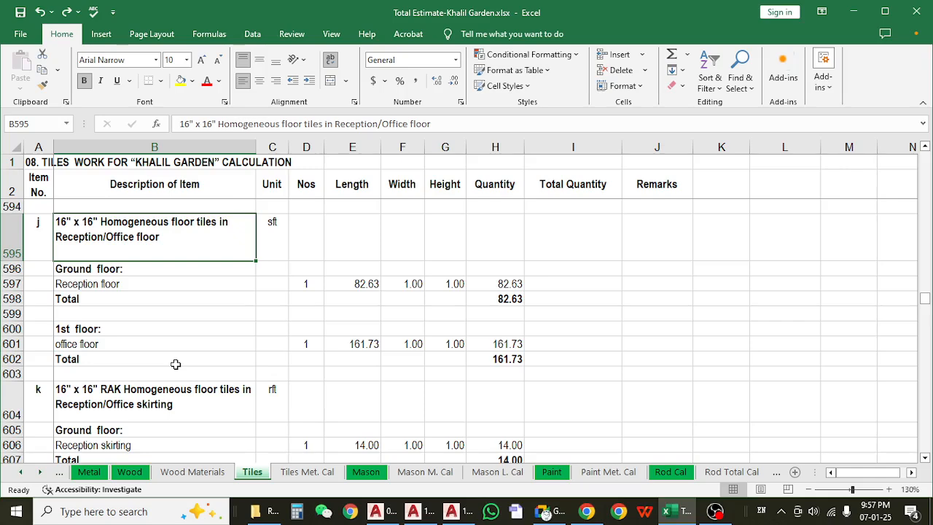
pyautogui.click(164, 299)
pyautogui.scroll(-1, 233, 365)
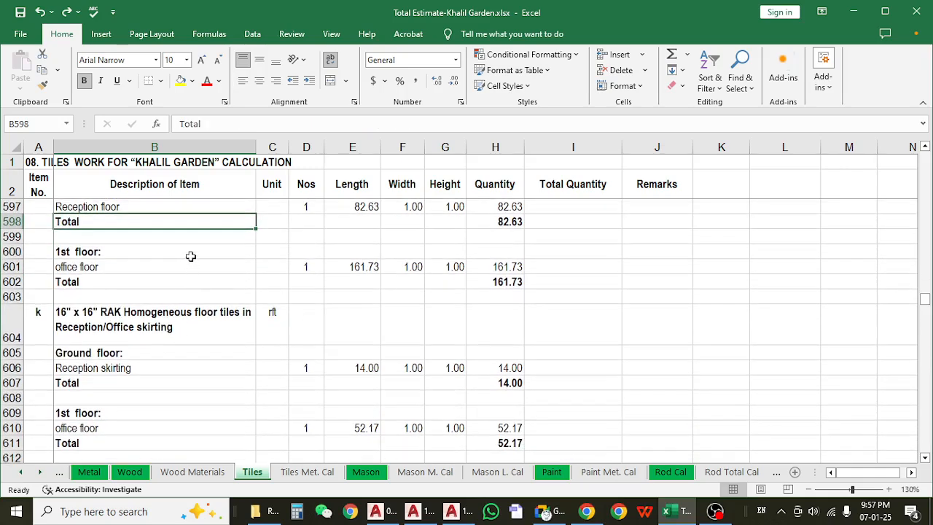
pyautogui.click(189, 255)
pyautogui.click(188, 269)
# - Review item k, the 16" x 16" RAK skirting tiles for the reception and office
pyautogui.scroll(-3, 209, 354)
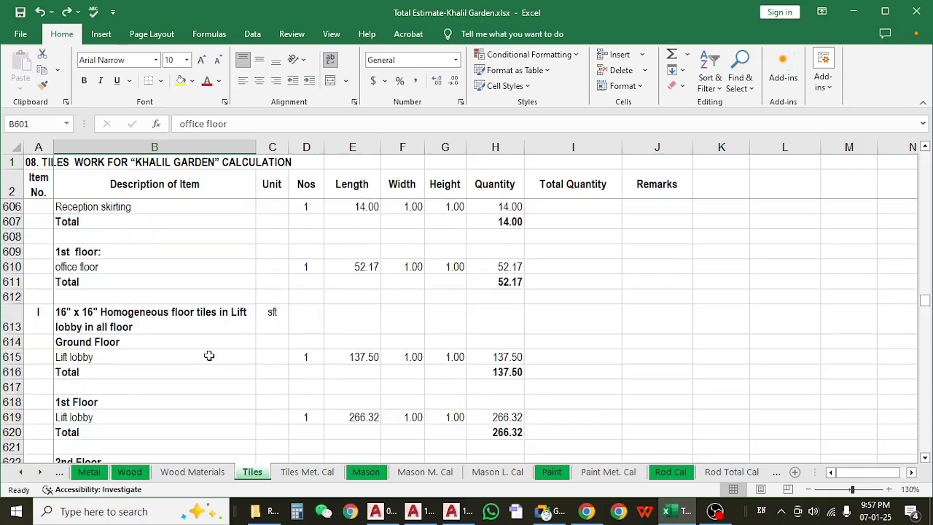
pyautogui.scroll(1, 209, 353)
pyautogui.click(208, 240)
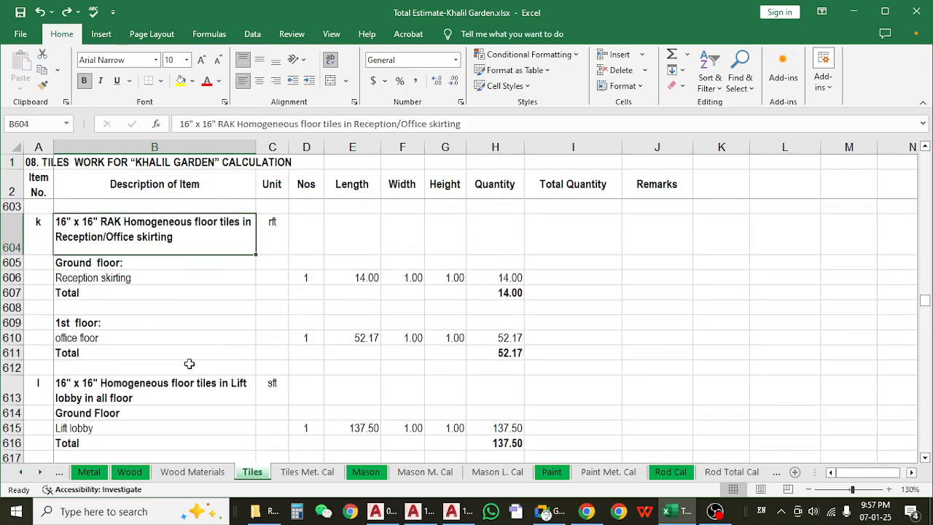
pyautogui.scroll(-1, 187, 357)
pyautogui.scroll(-1, 193, 367)
# - Review item l, the 16" x 16" lift lobby floor tiles including the ground floor quantity formula, and continue through item m's lift lobby skirting
pyautogui.click(183, 293)
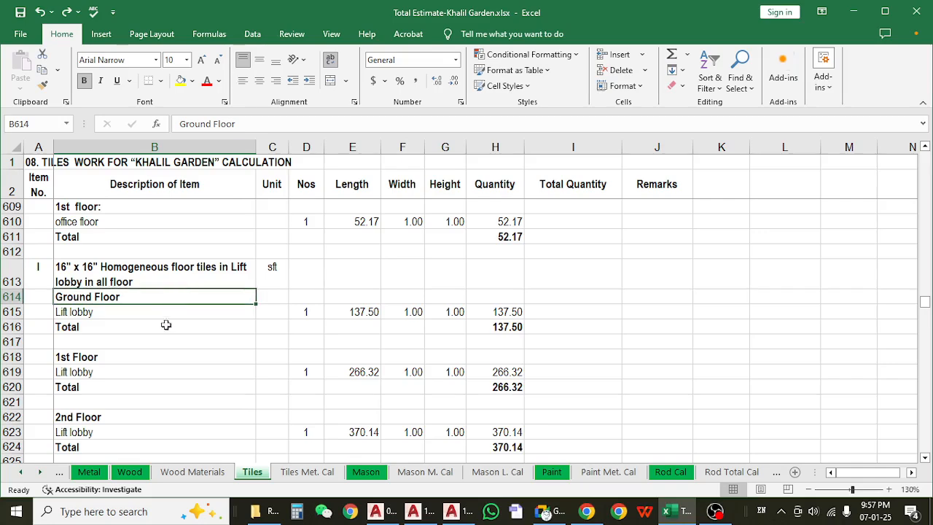
pyautogui.press('Down')
pyautogui.press('Down')
pyautogui.scroll(-1, 175, 366)
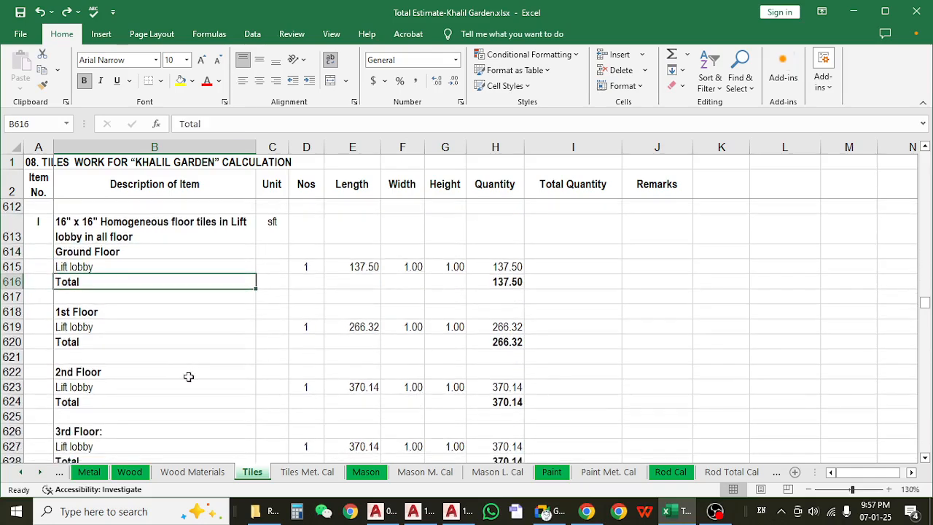
pyautogui.click(160, 240)
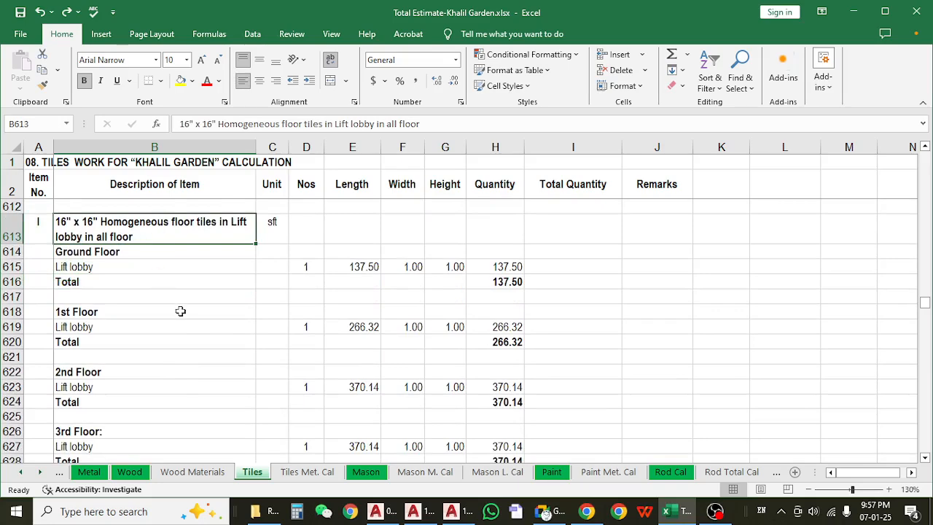
pyautogui.click(132, 282)
pyautogui.click(137, 235)
pyautogui.click(139, 277)
pyautogui.click(308, 265)
pyautogui.click(410, 264)
pyautogui.click(474, 264)
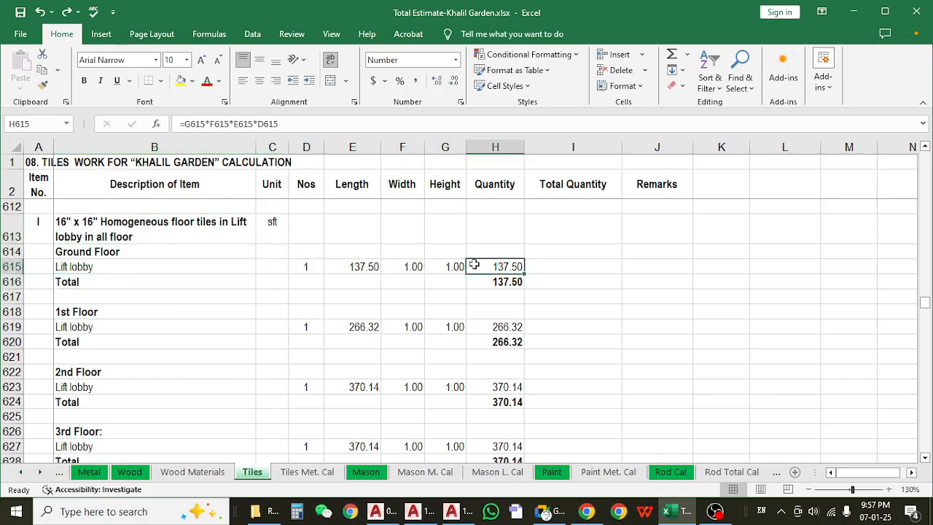
pyautogui.scroll(-11, 246, 366)
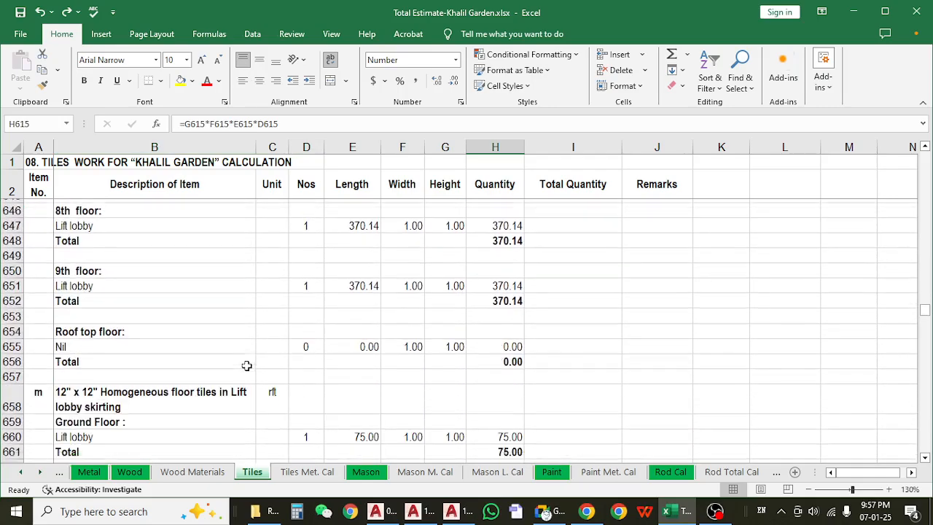
pyautogui.scroll(-8, 247, 366)
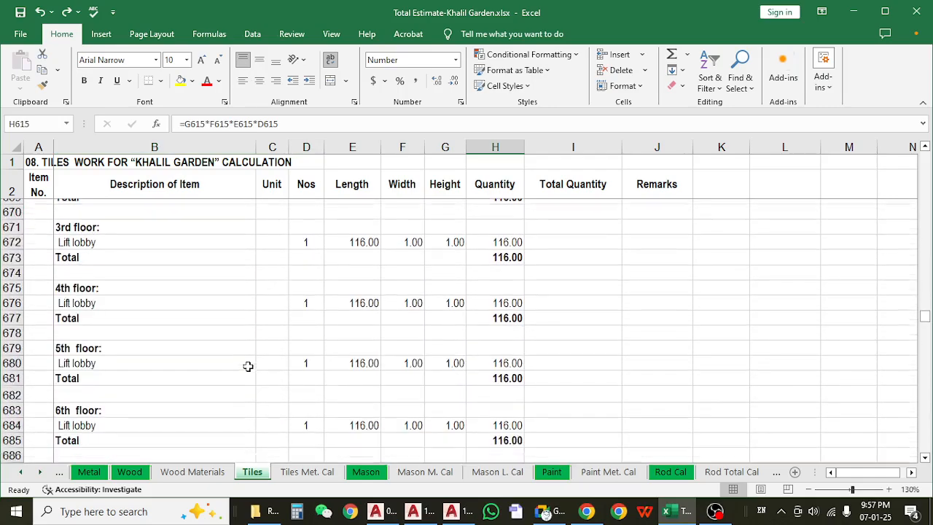
# - Review the rest of item m's lift lobby skirting and item n, the 12" x 12" RAK glazed lift wall tiles, on every floor
pyautogui.scroll(-10, 247, 366)
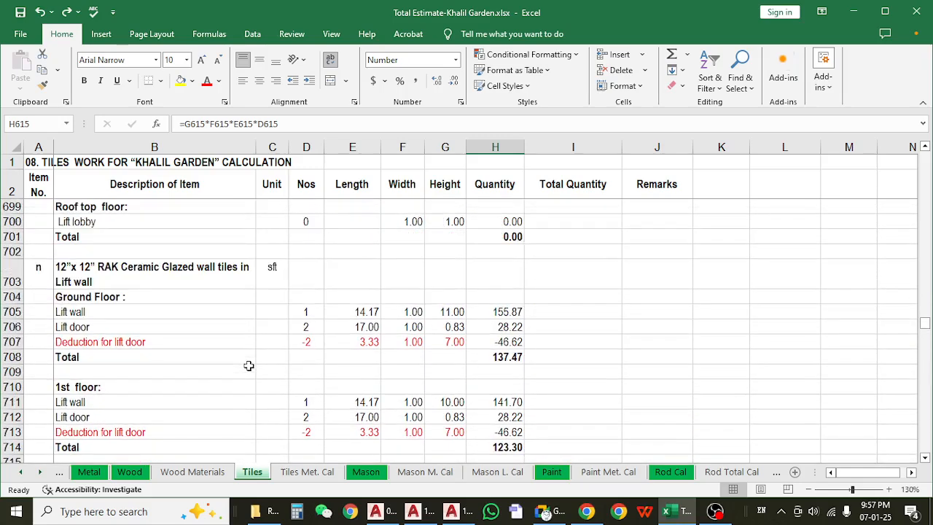
pyautogui.scroll(-13, 249, 366)
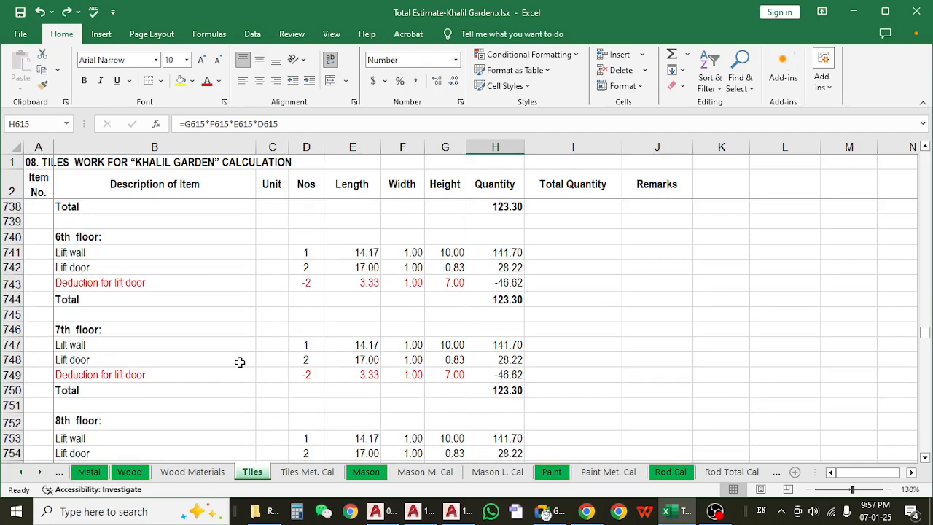
pyautogui.scroll(-8, 237, 368)
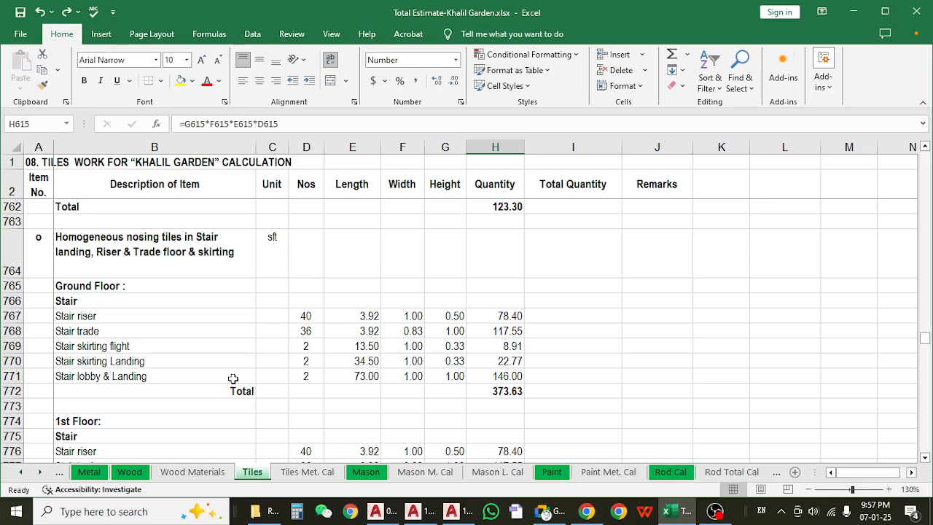
# - Fit the height of row 764, item o's heading, to its text and look over the stair tile entries up to the 2nd floor
pyautogui.doubleClick(8, 278)
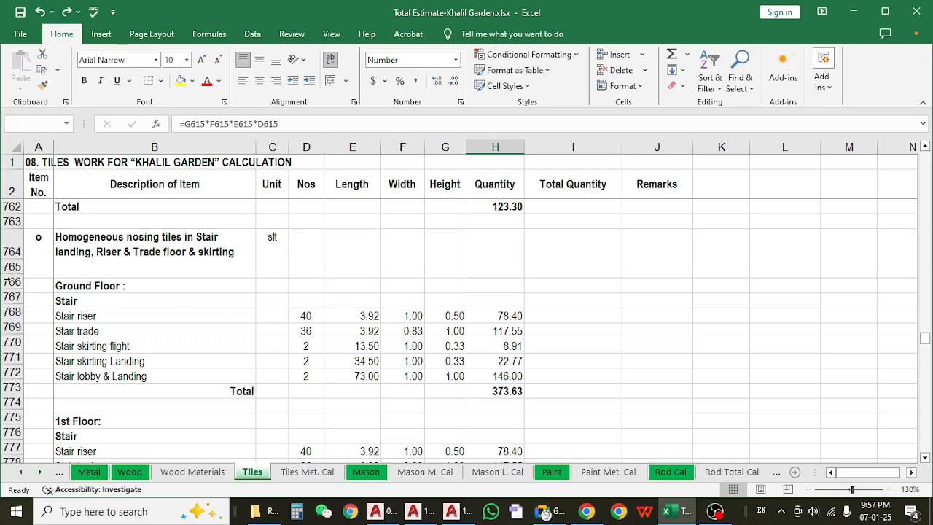
pyautogui.click(240, 360)
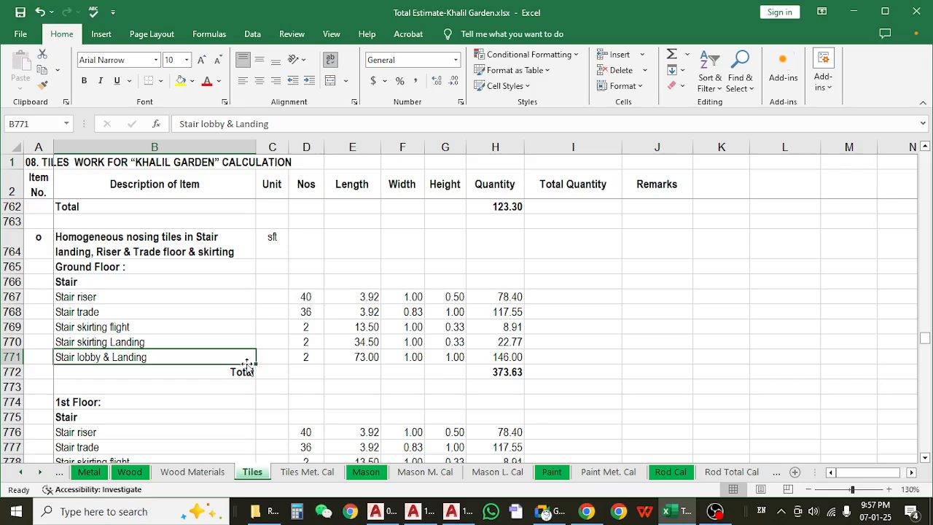
pyautogui.scroll(-2, 273, 381)
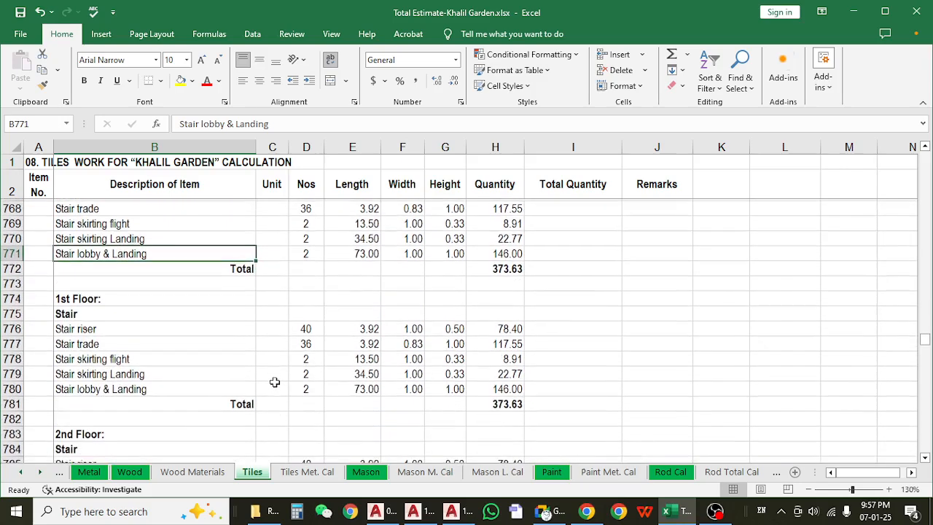
pyautogui.scroll(-2, 274, 382)
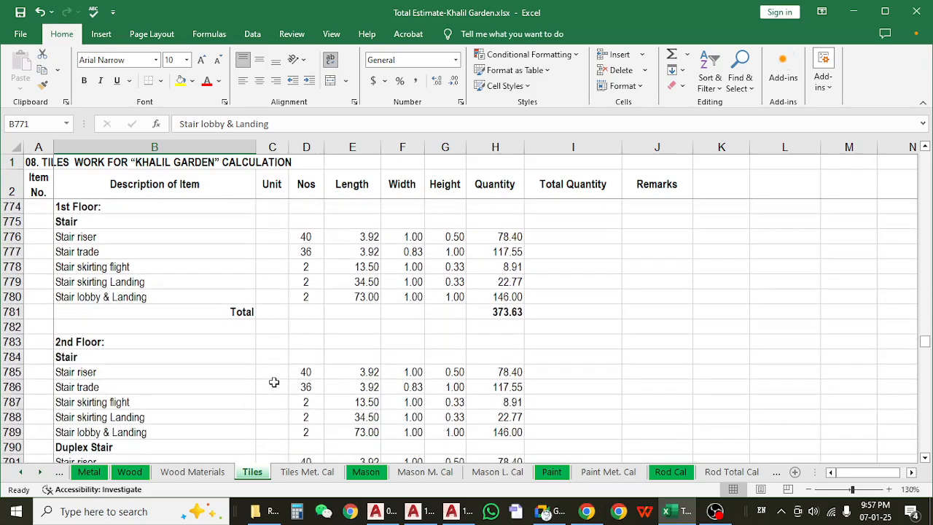
pyautogui.scroll(-2, 274, 382)
# - Review item o's ground floor stair riser and stair trade entries
pyautogui.scroll(2, 274, 382)
pyautogui.scroll(3, 274, 381)
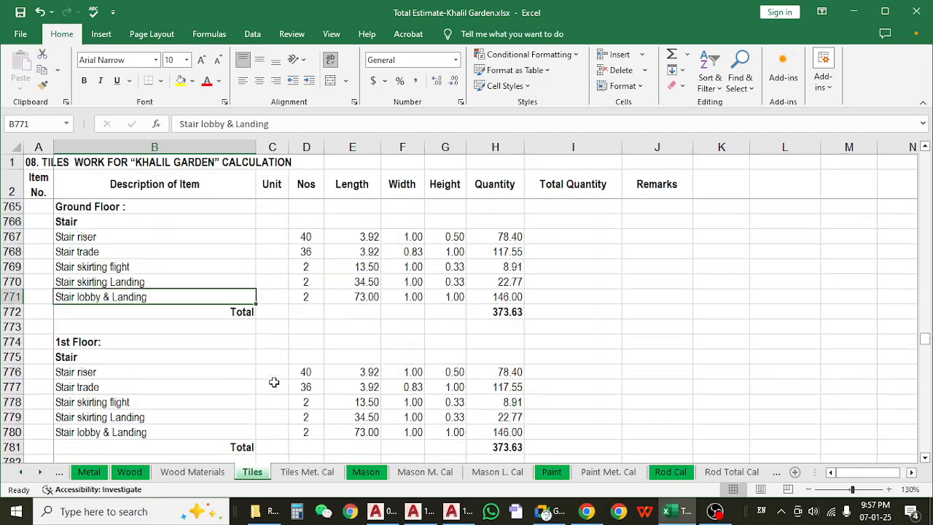
pyautogui.scroll(2, 137, 337)
pyautogui.click(141, 292)
pyautogui.click(111, 348)
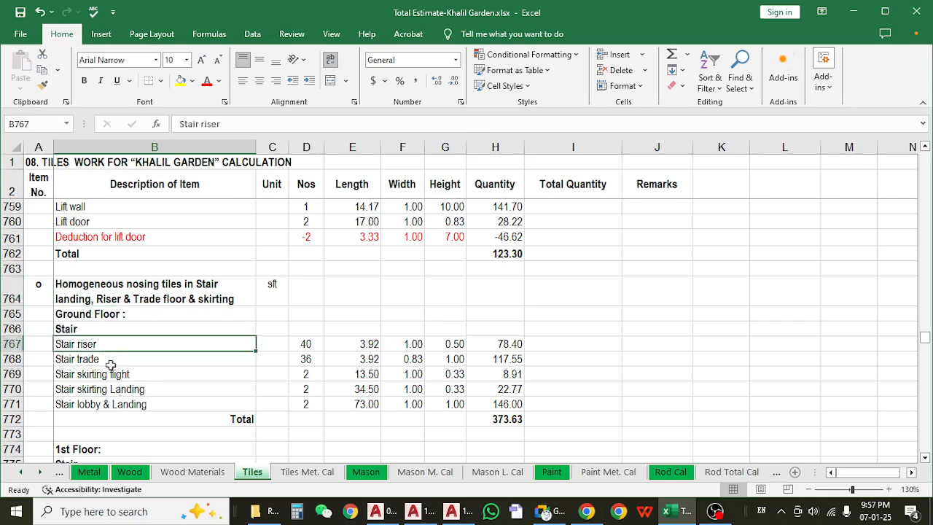
pyautogui.click(111, 405)
pyautogui.click(126, 347)
pyautogui.click(122, 356)
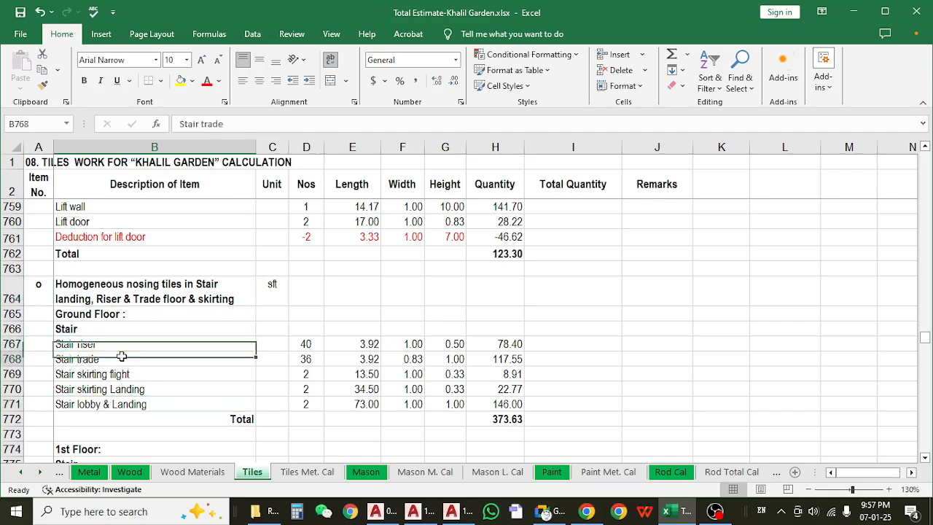
# - Review item o's ground floor stair skirting flight, skirting landing and lobby and landing entries, along with the lengths of all five stair rows
pyautogui.click(167, 375)
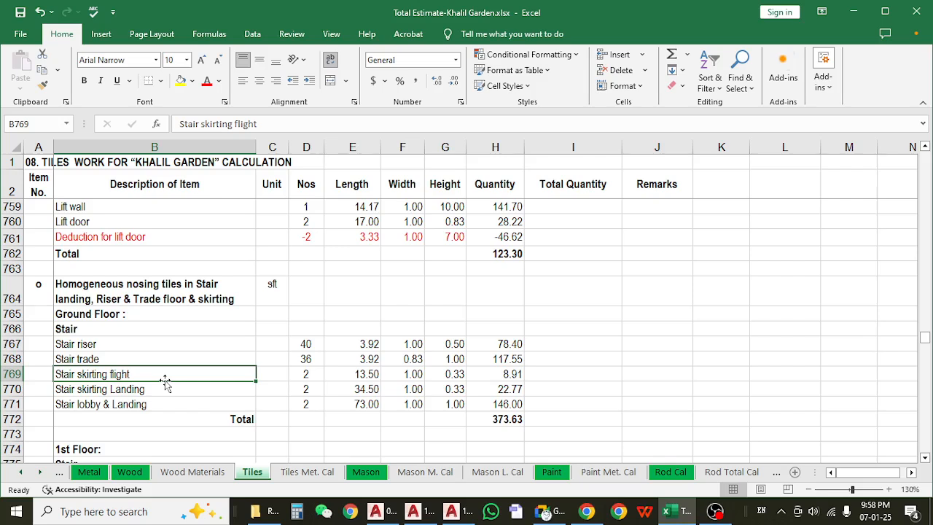
pyautogui.click(145, 389)
pyautogui.click(164, 369)
pyautogui.click(161, 391)
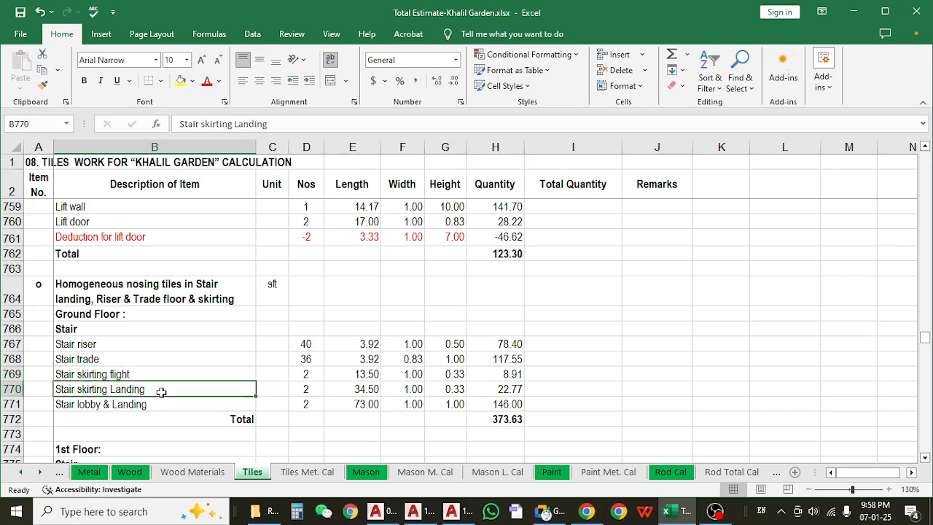
pyautogui.click(151, 413)
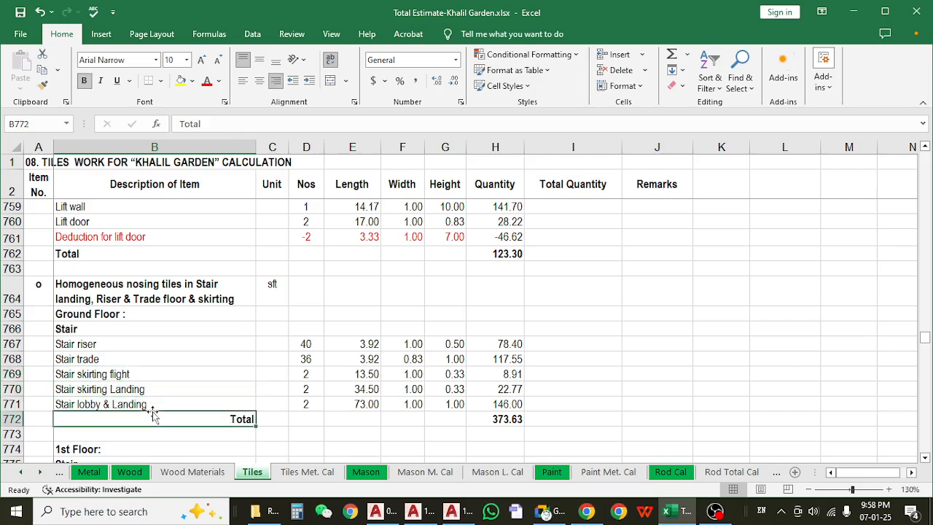
pyautogui.click(150, 404)
pyautogui.moveTo(354, 345); pyautogui.dragTo(350, 398)
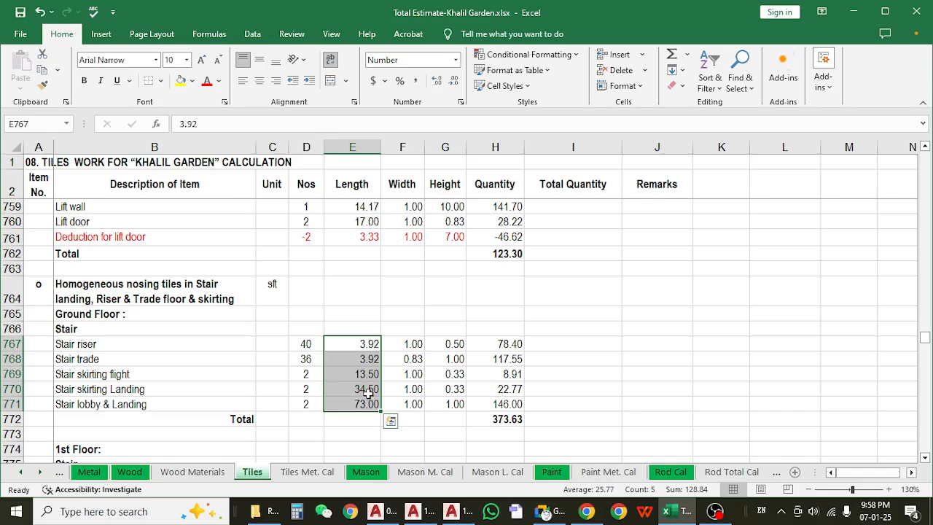
# - Review item o's stair tile quantities on the upper floors, including the 2nd floor duplex stair, and continue through item p
pyautogui.scroll(-4, 368, 392)
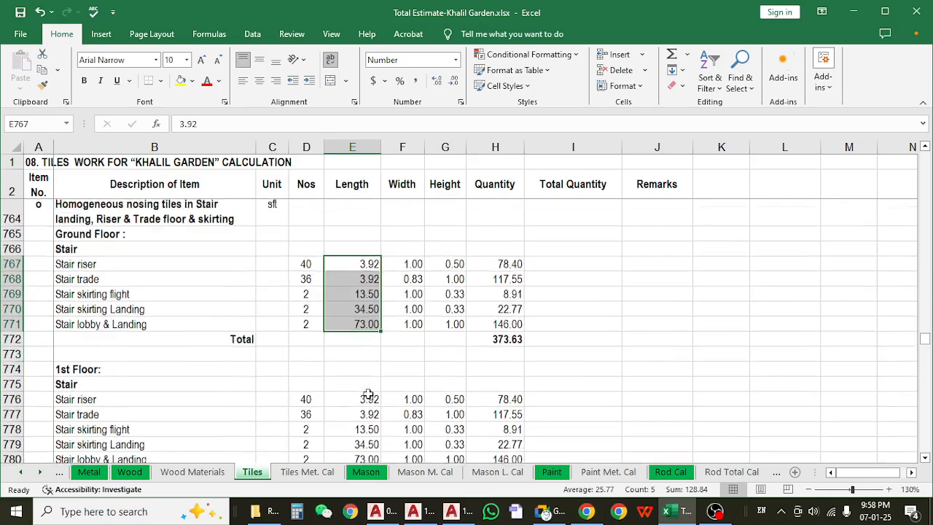
pyautogui.scroll(1, 368, 394)
pyautogui.scroll(-1, 368, 394)
pyautogui.scroll(-16, 368, 394)
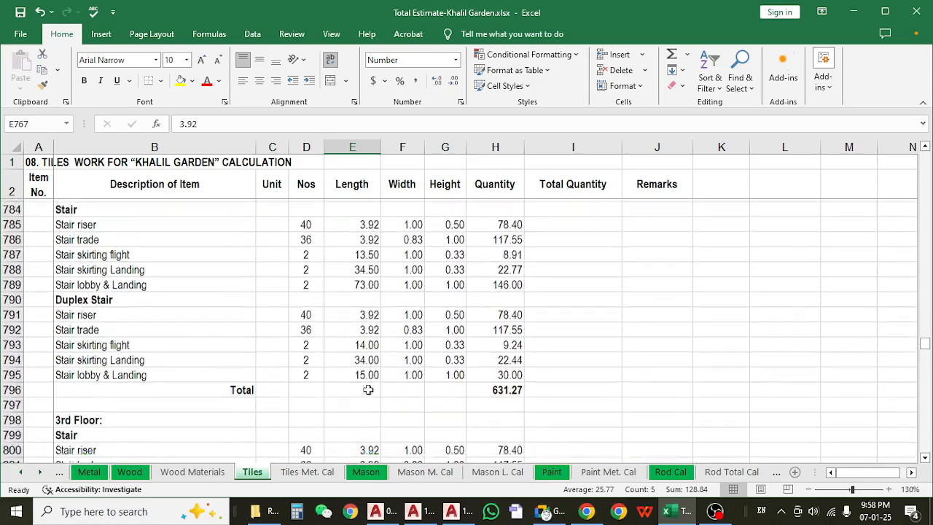
pyautogui.scroll(-20, 368, 394)
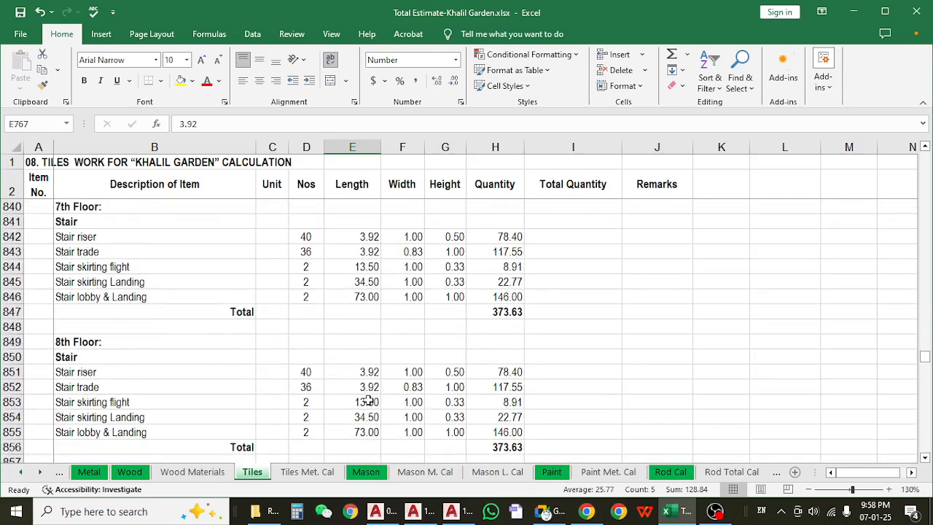
pyautogui.scroll(-4, 368, 393)
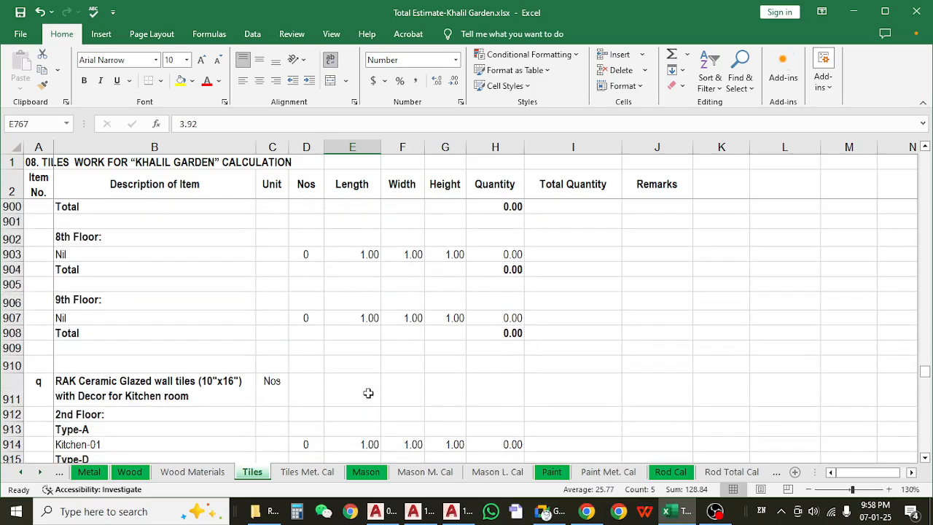
# - Review item q, the 10"x16" RAK glazed wall tiles with decor for the kitchens, floor by floor
pyautogui.scroll(-1, 368, 393)
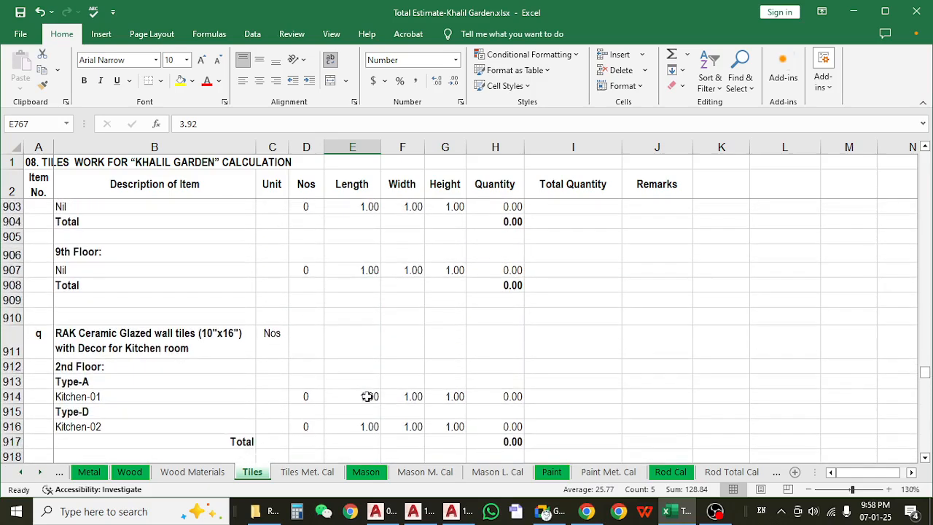
pyautogui.scroll(-2, 367, 396)
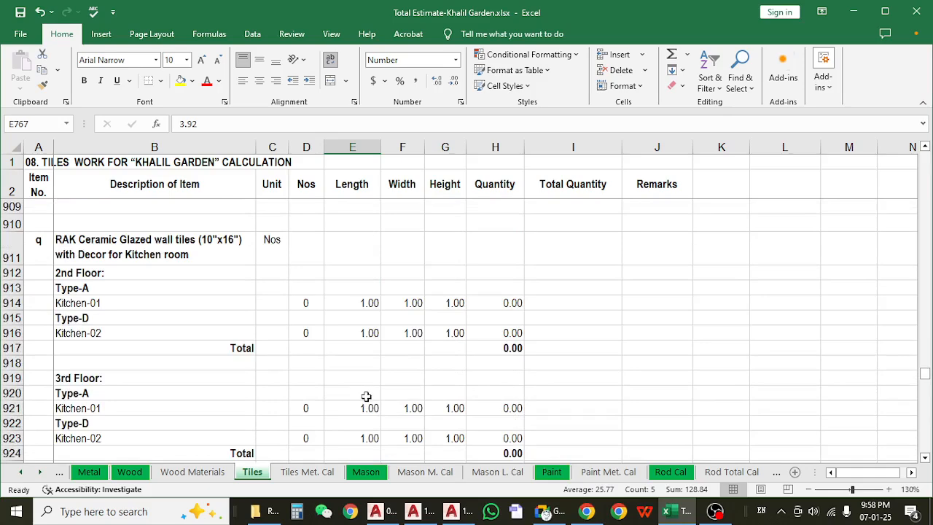
pyautogui.scroll(-2, 366, 397)
pyautogui.scroll(-6, 371, 395)
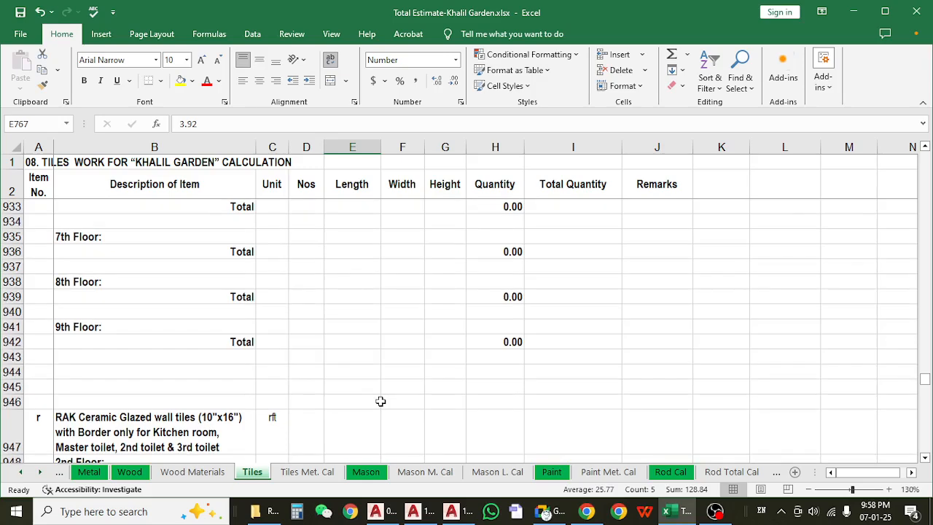
# - Review item r, the 10"x16" RAK wall tiles with border for the kitchen and toilets, including the 2nd floor Toilet 3 length
pyautogui.scroll(-4, 381, 401)
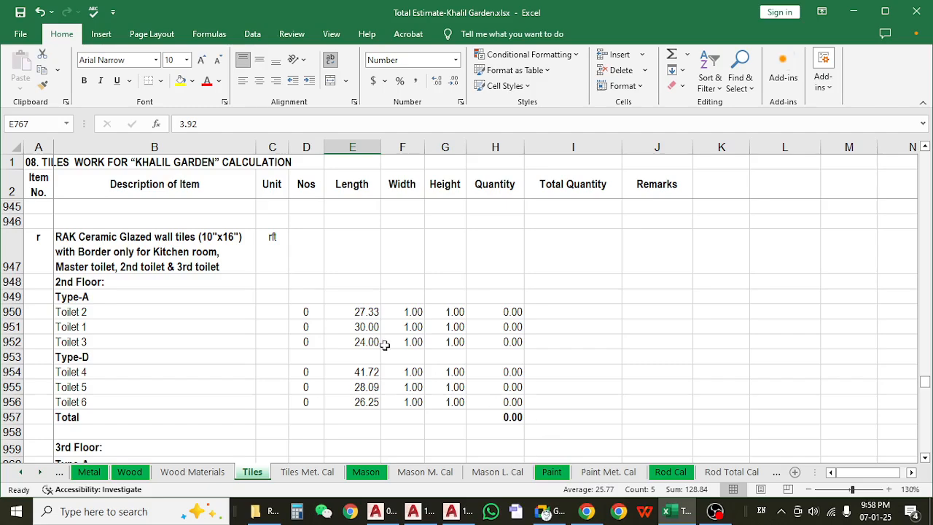
pyautogui.click(357, 342)
pyautogui.scroll(-1, 358, 350)
pyautogui.scroll(-11, 358, 353)
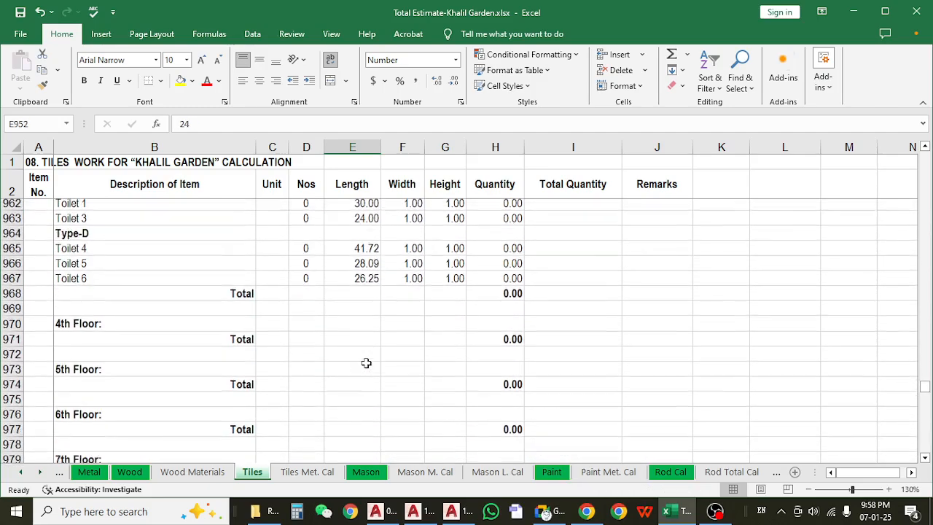
# - Review the toilet basin top quantities for each floor and continue to the kitchen work top quantities on the 2nd and 3rd floors
pyautogui.scroll(-18, 366, 368)
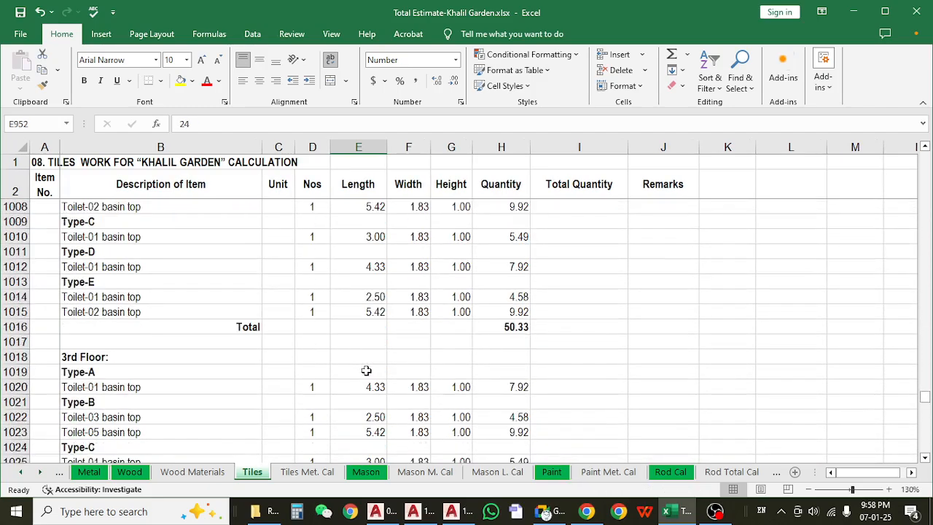
pyautogui.scroll(-1, 441, 410)
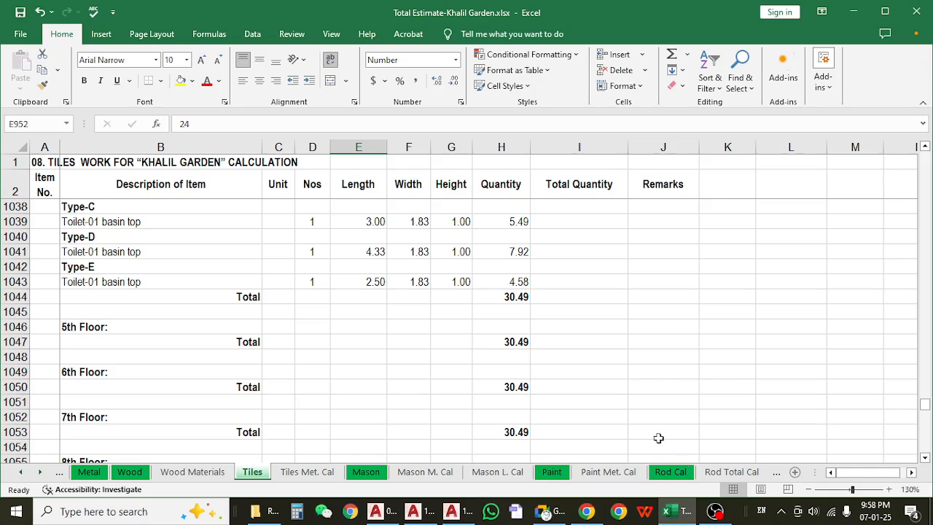
pyautogui.scroll(-2, 464, 375)
pyautogui.click(435, 386)
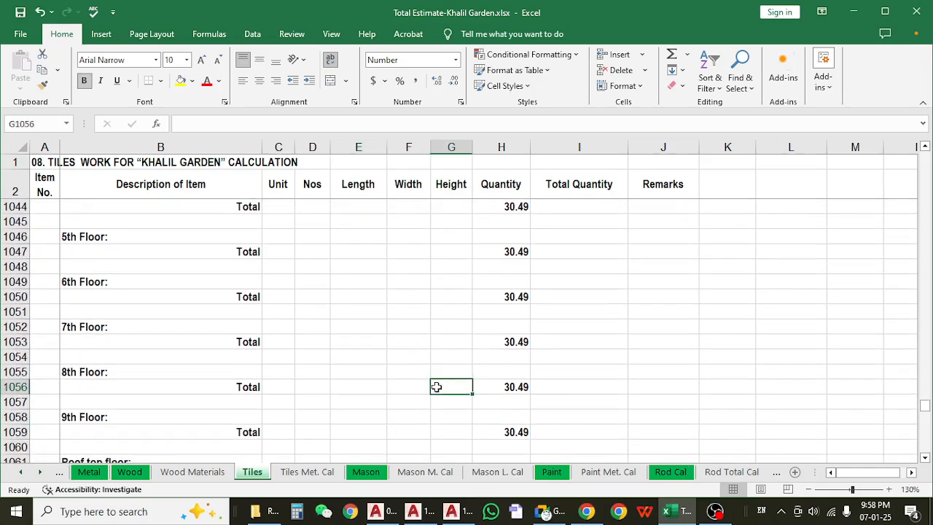
pyautogui.scroll(-5, 436, 387)
pyautogui.scroll(-8, 435, 389)
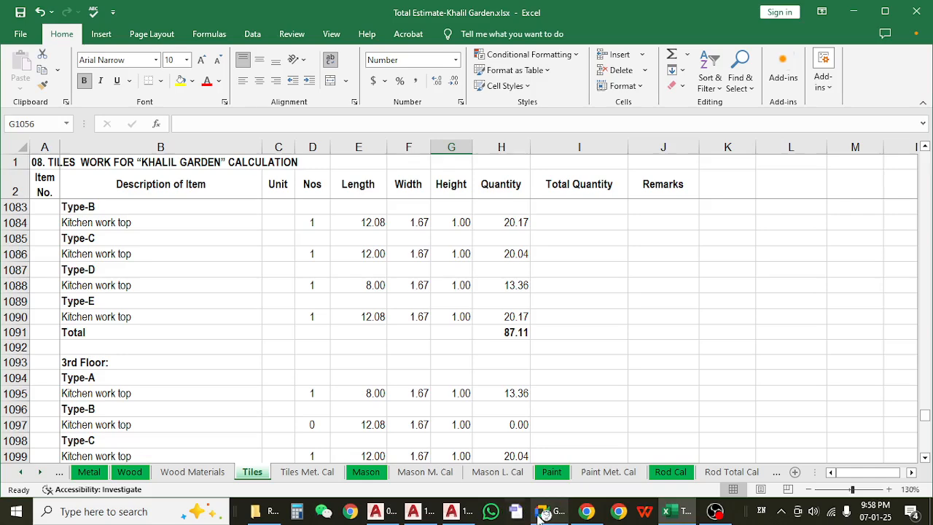
# - Switch to the Google Meet call, leave the meeting and bring up the OBS window
pyautogui.click(543, 512)
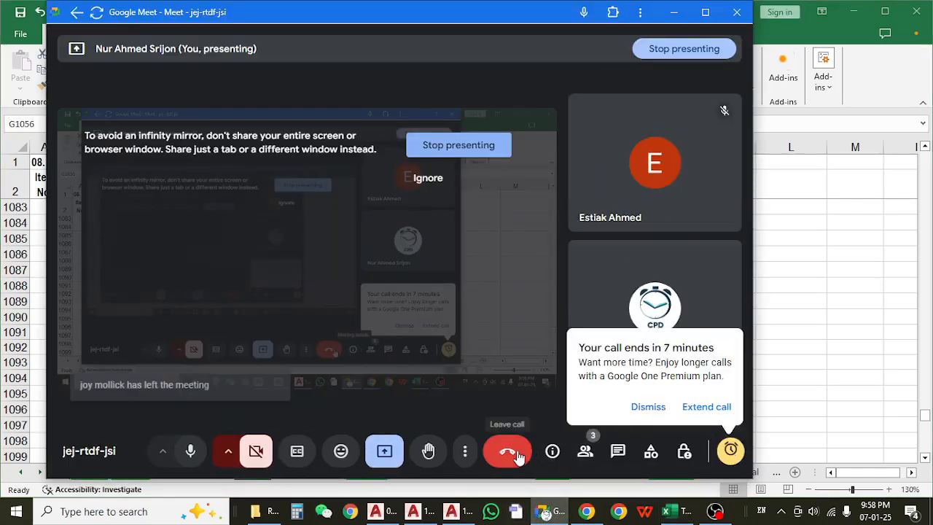
pyautogui.click(518, 457)
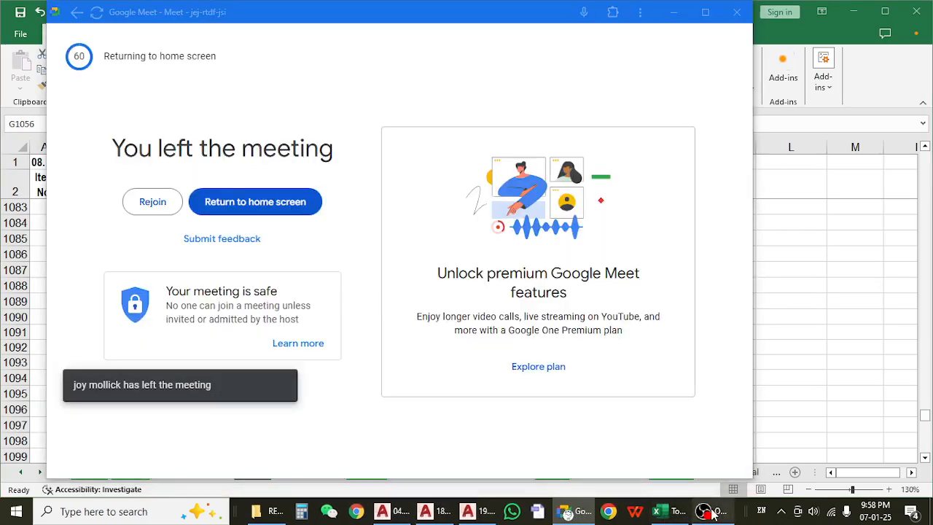
pyautogui.click(704, 512)
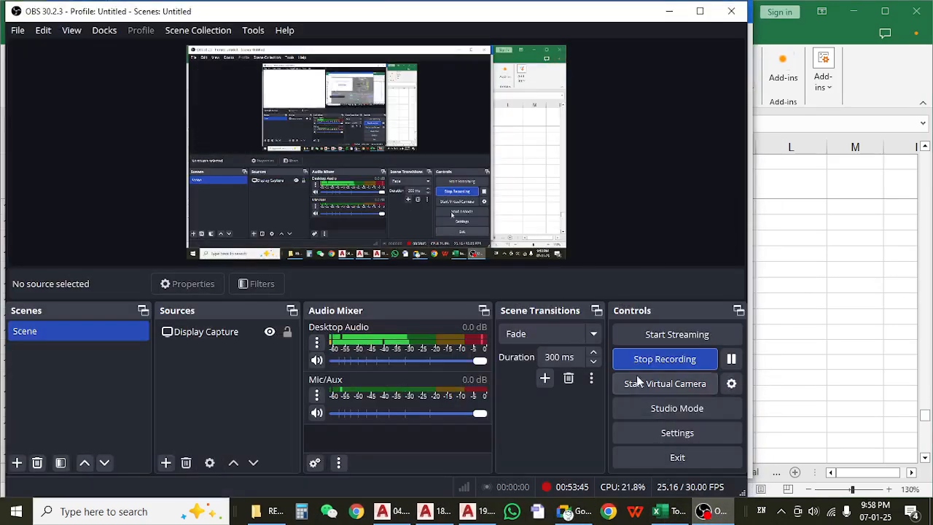